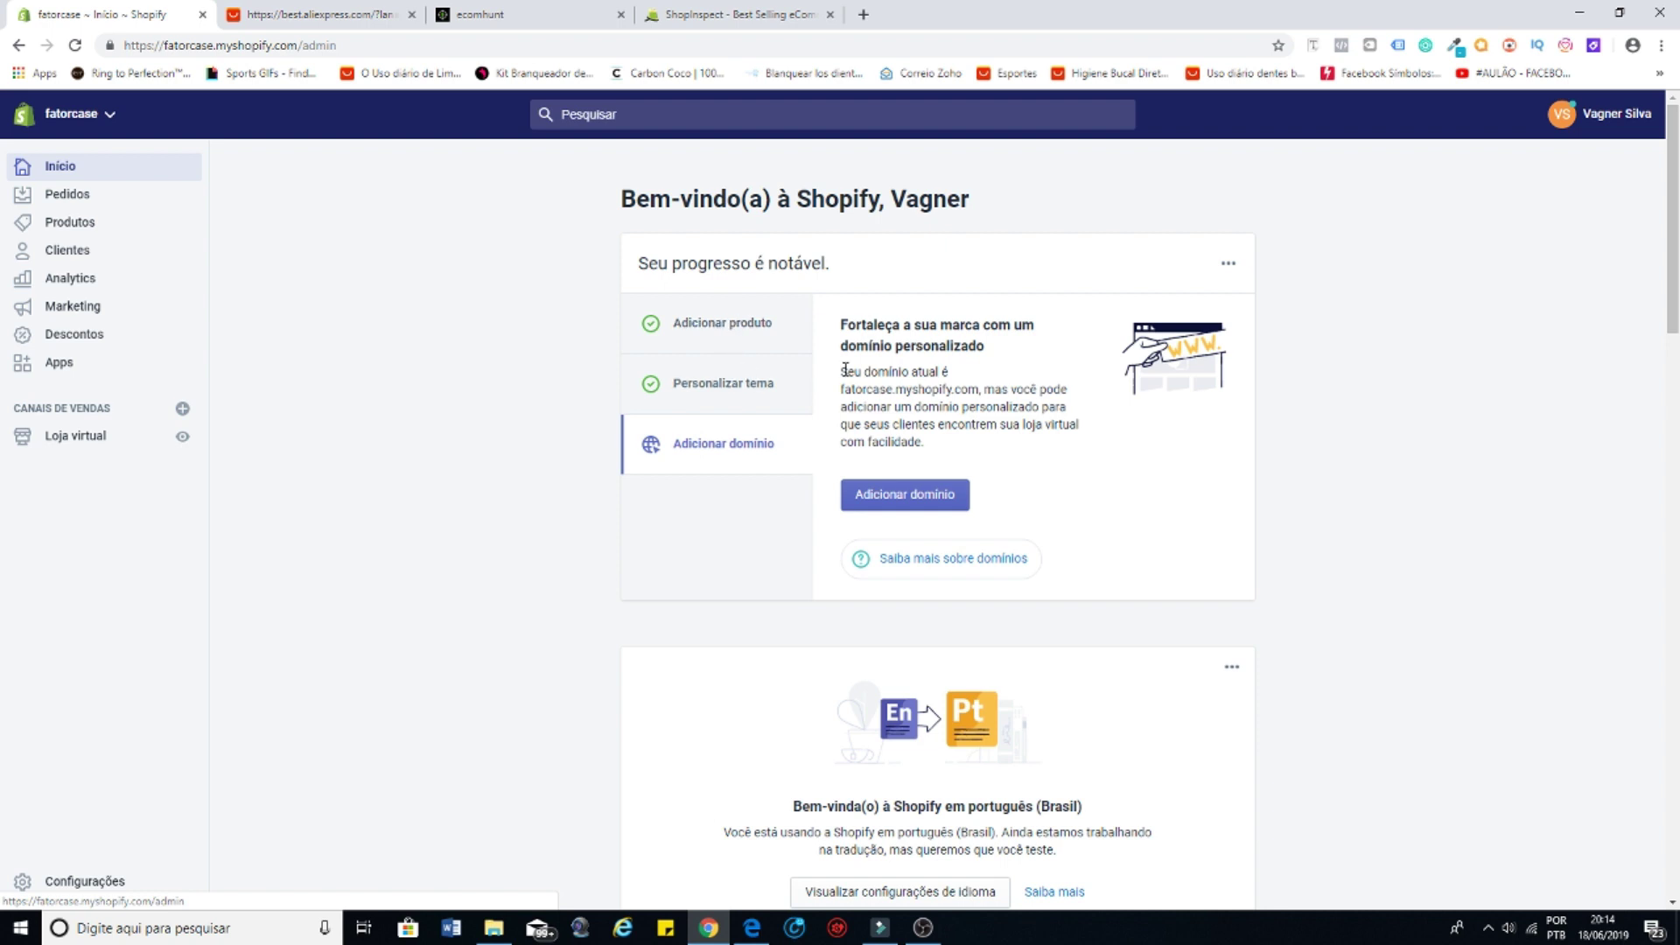
# Step: Open the Oberlo app from the Shopify store's installed apps
pyautogui.click(78, 222)
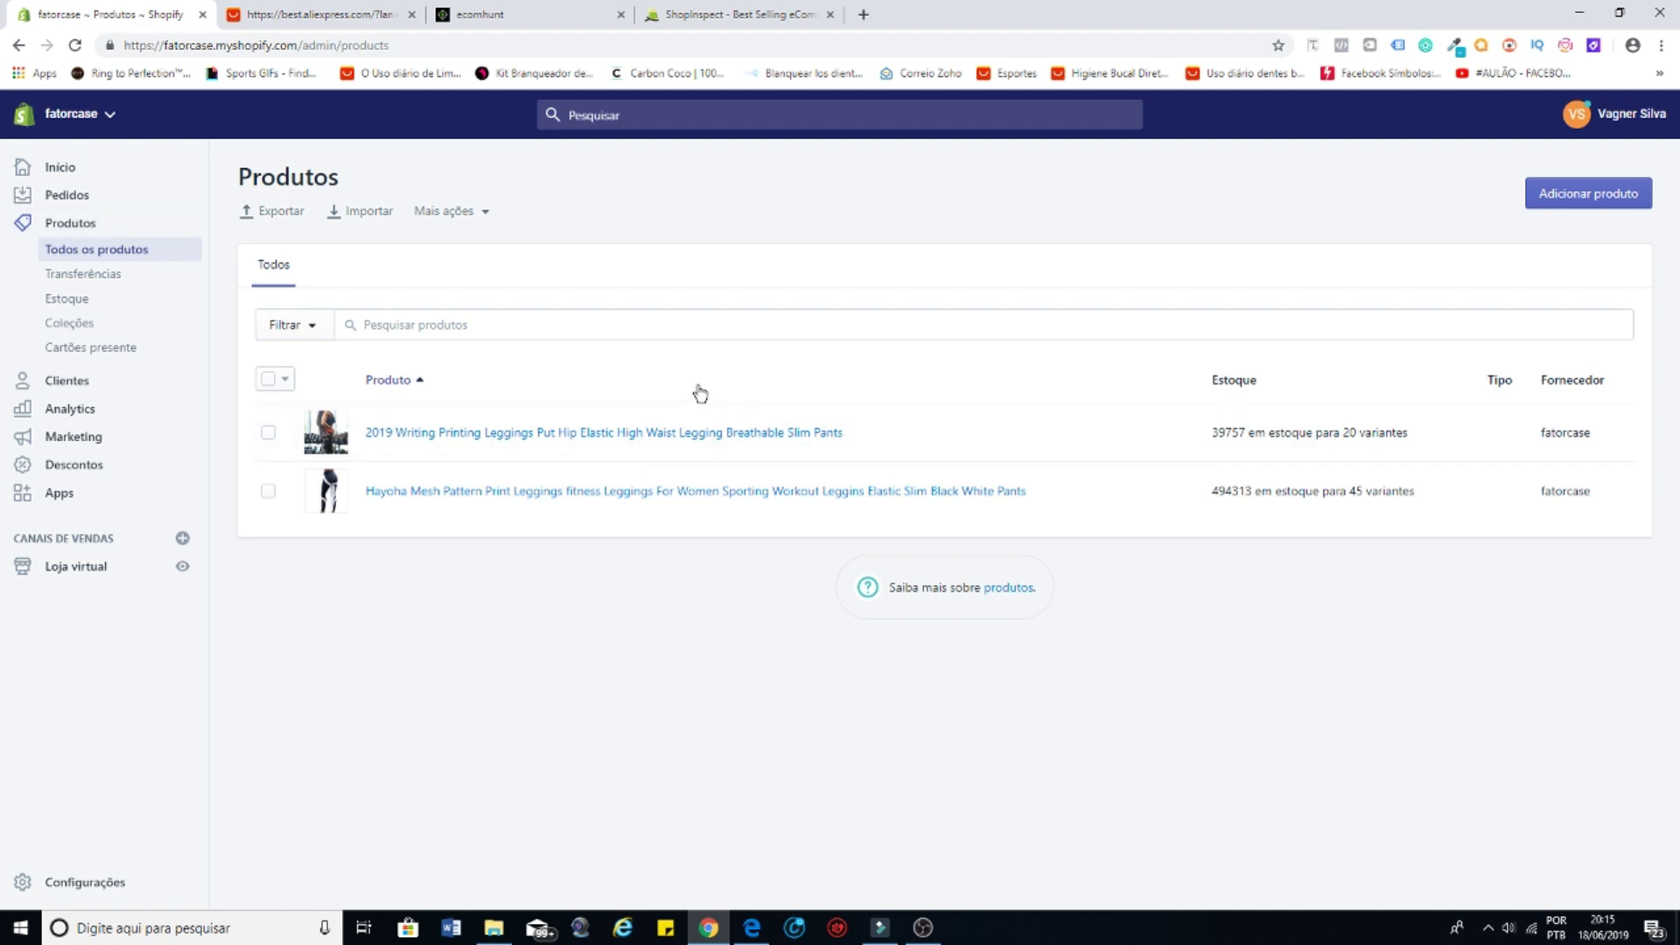
pyautogui.click(58, 492)
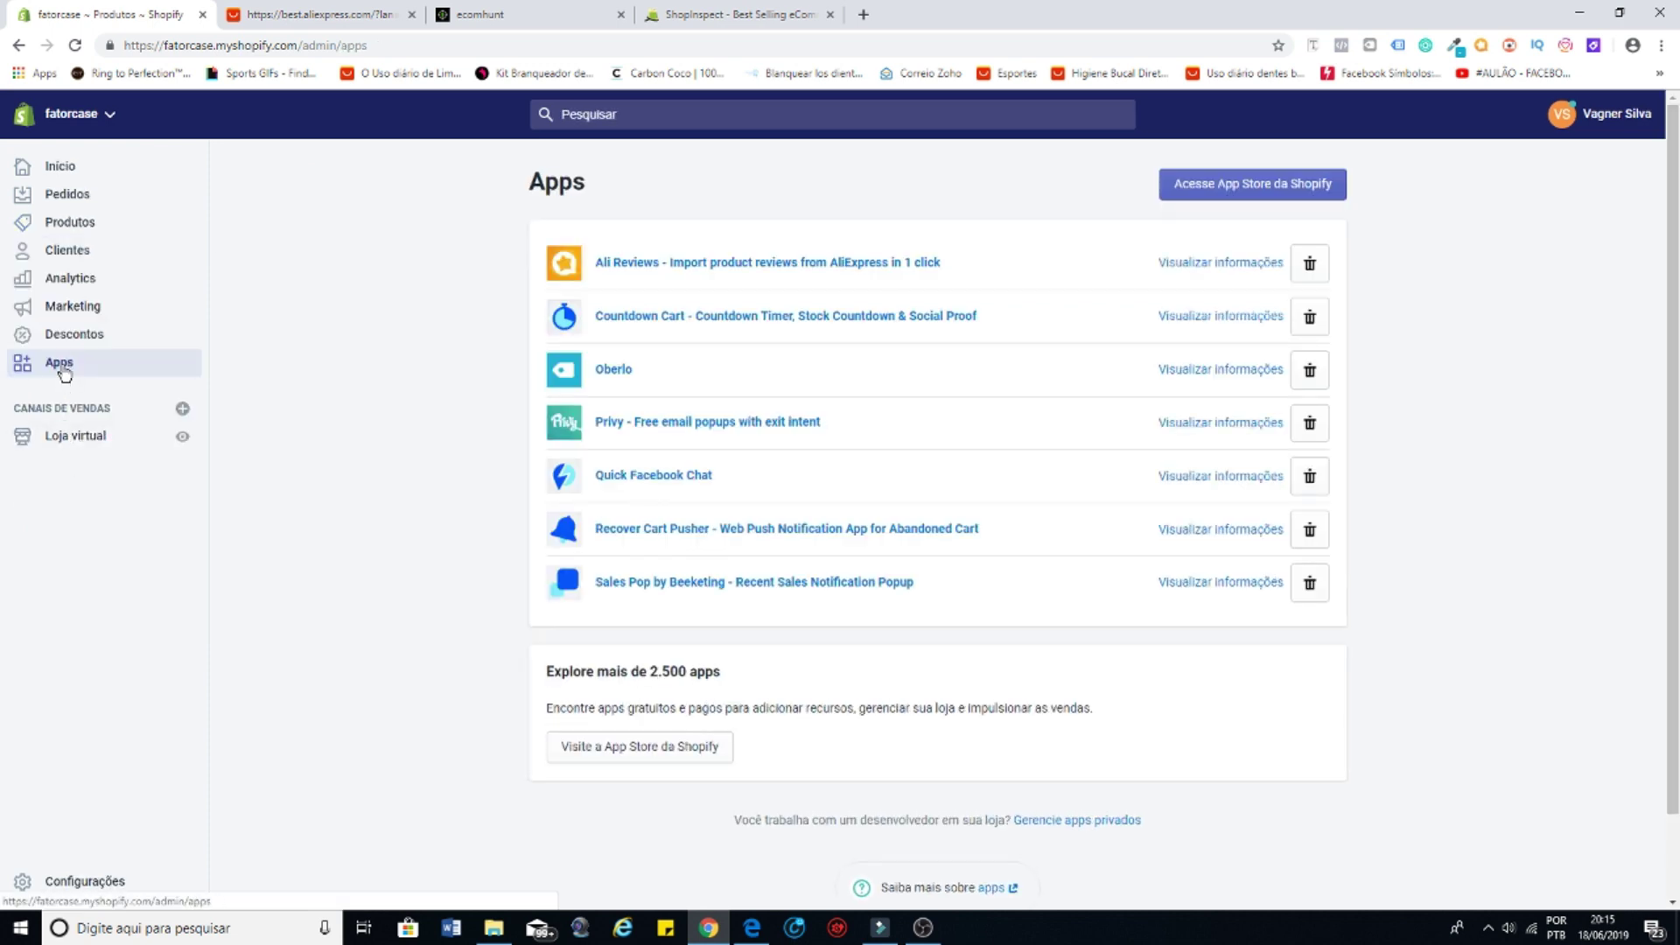
pyautogui.click(626, 371)
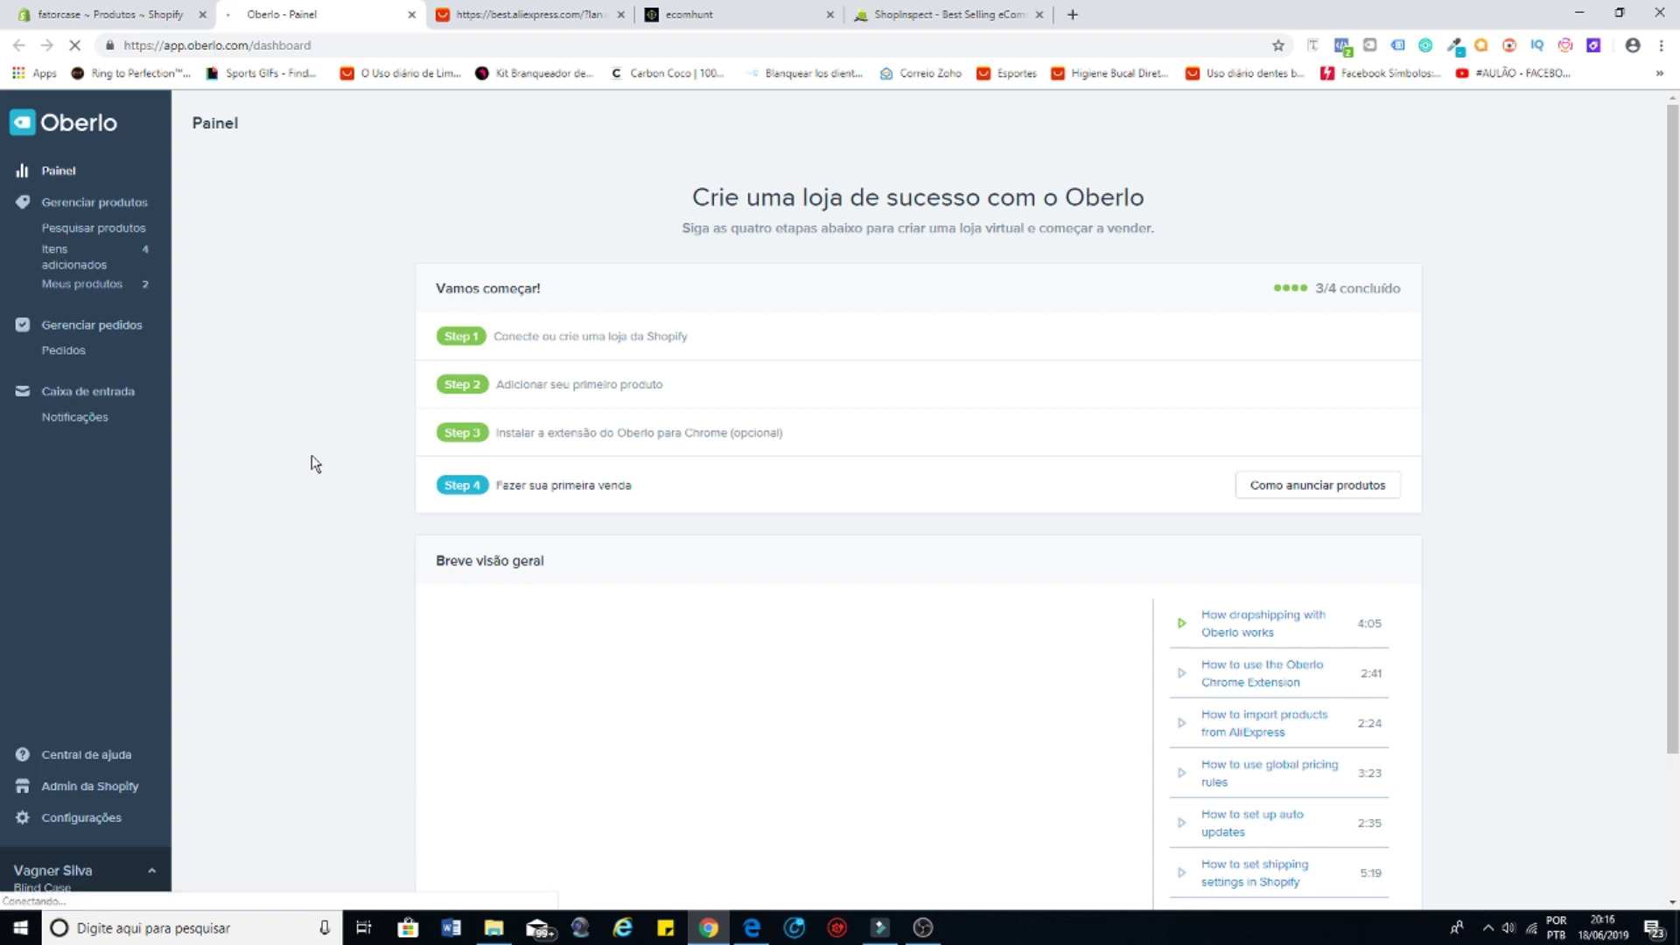
# Step: Switch to AliExpress and search for massagem
pyautogui.click(511, 20)
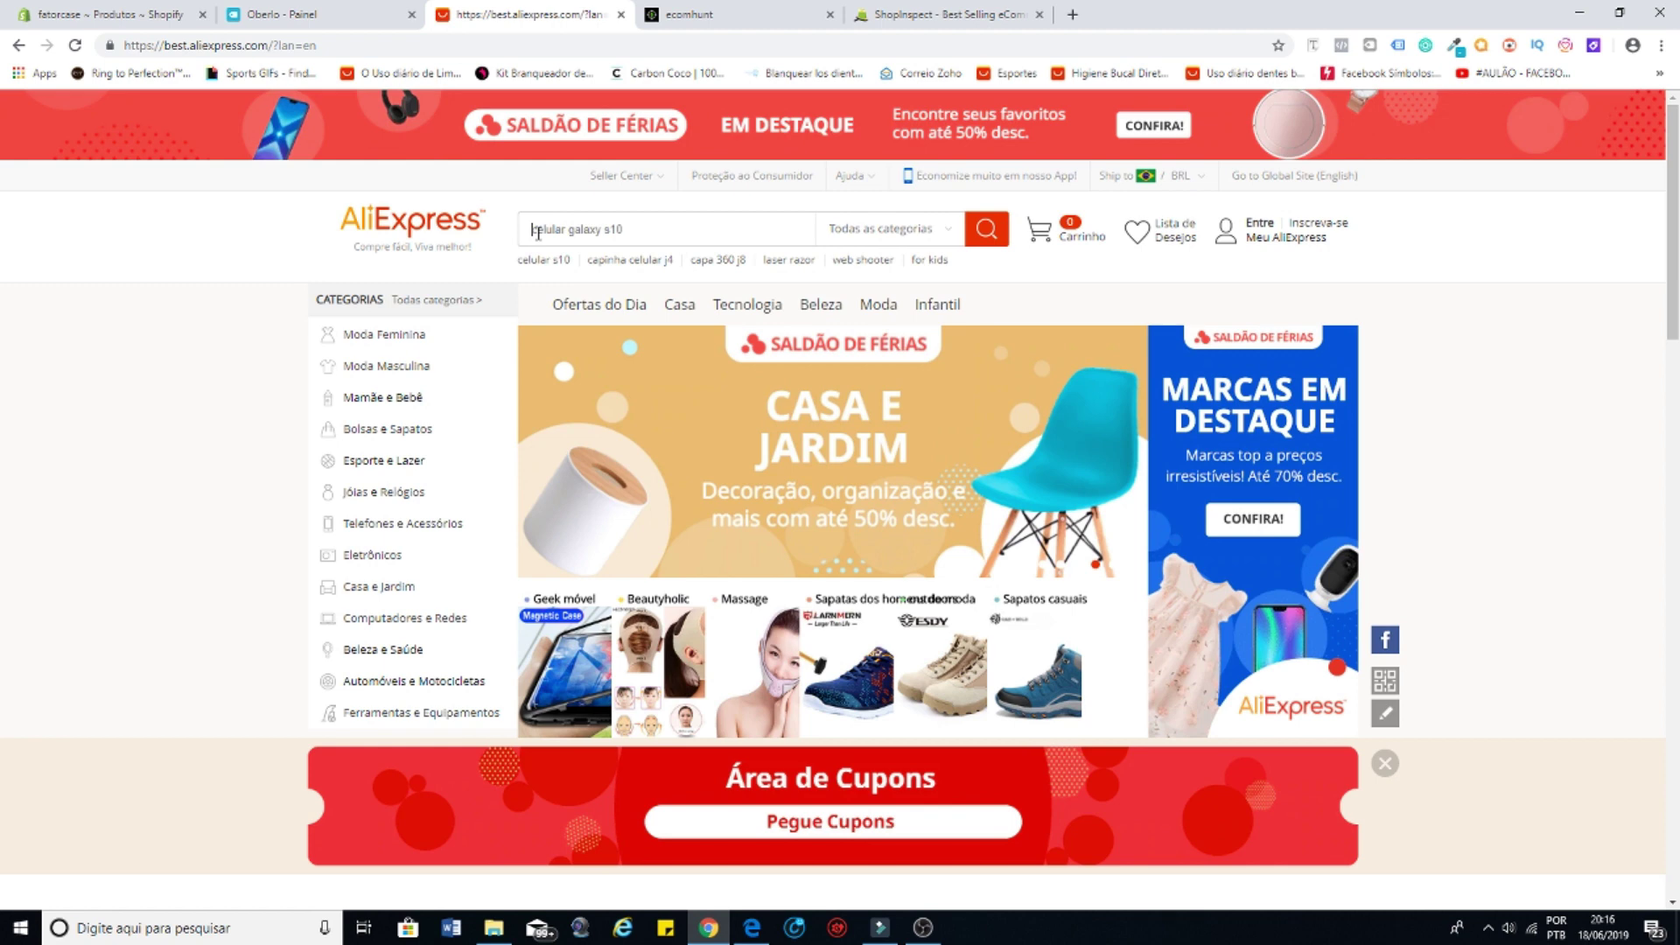
pyautogui.write('massag')
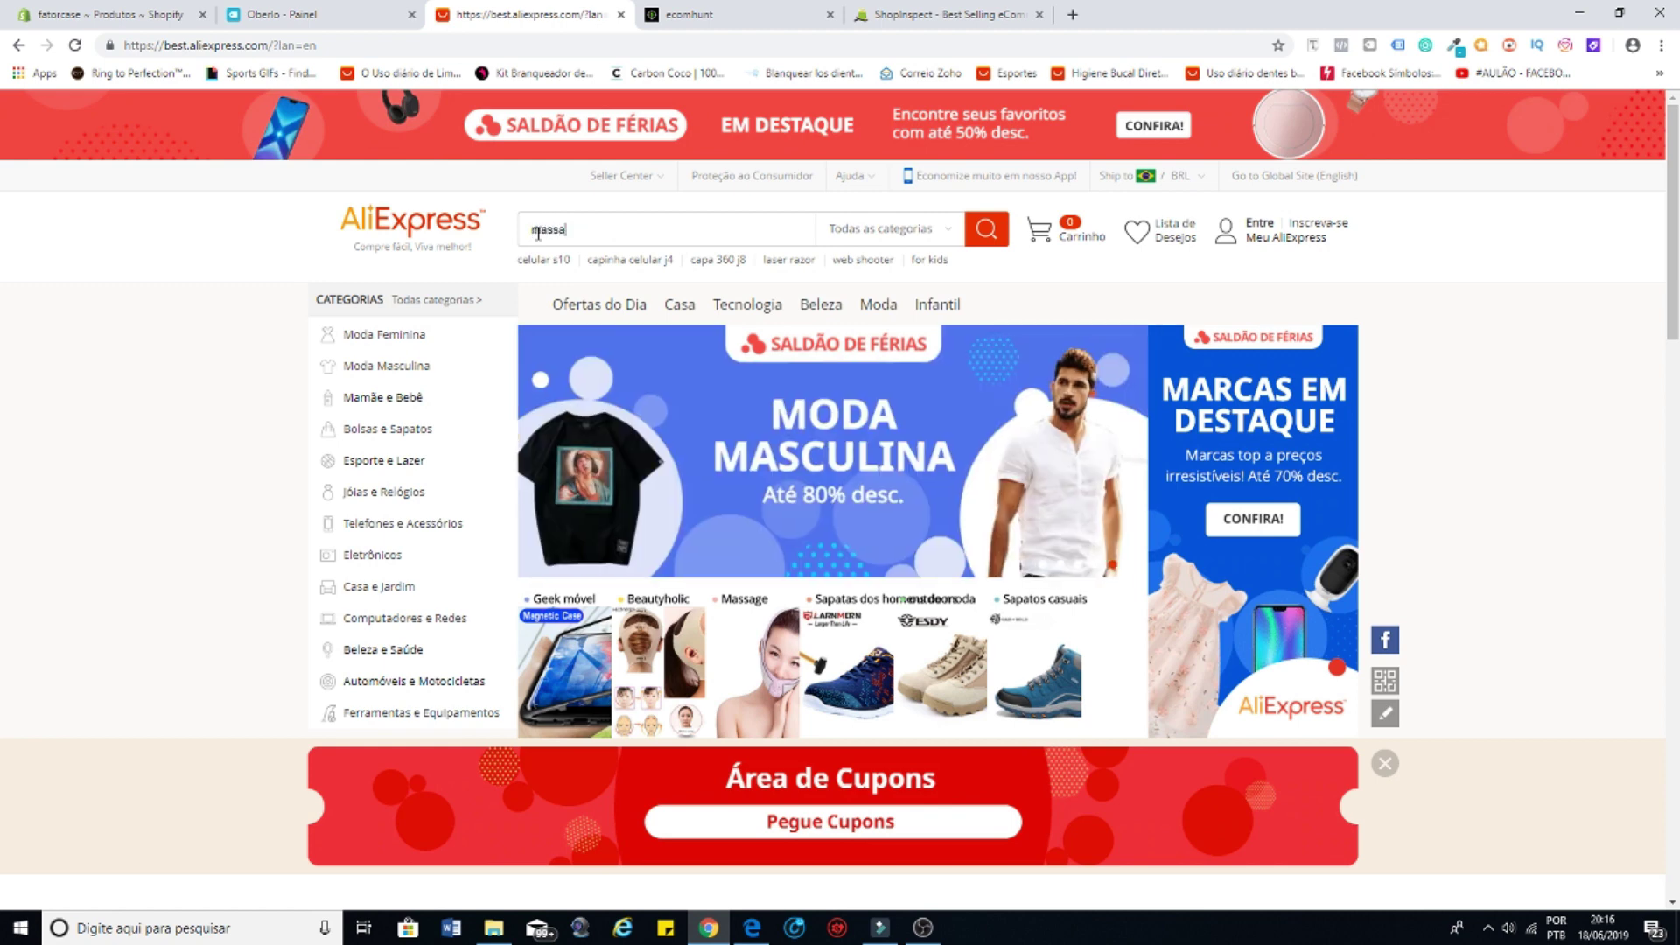
pyautogui.write('em')
pyautogui.press('Return')
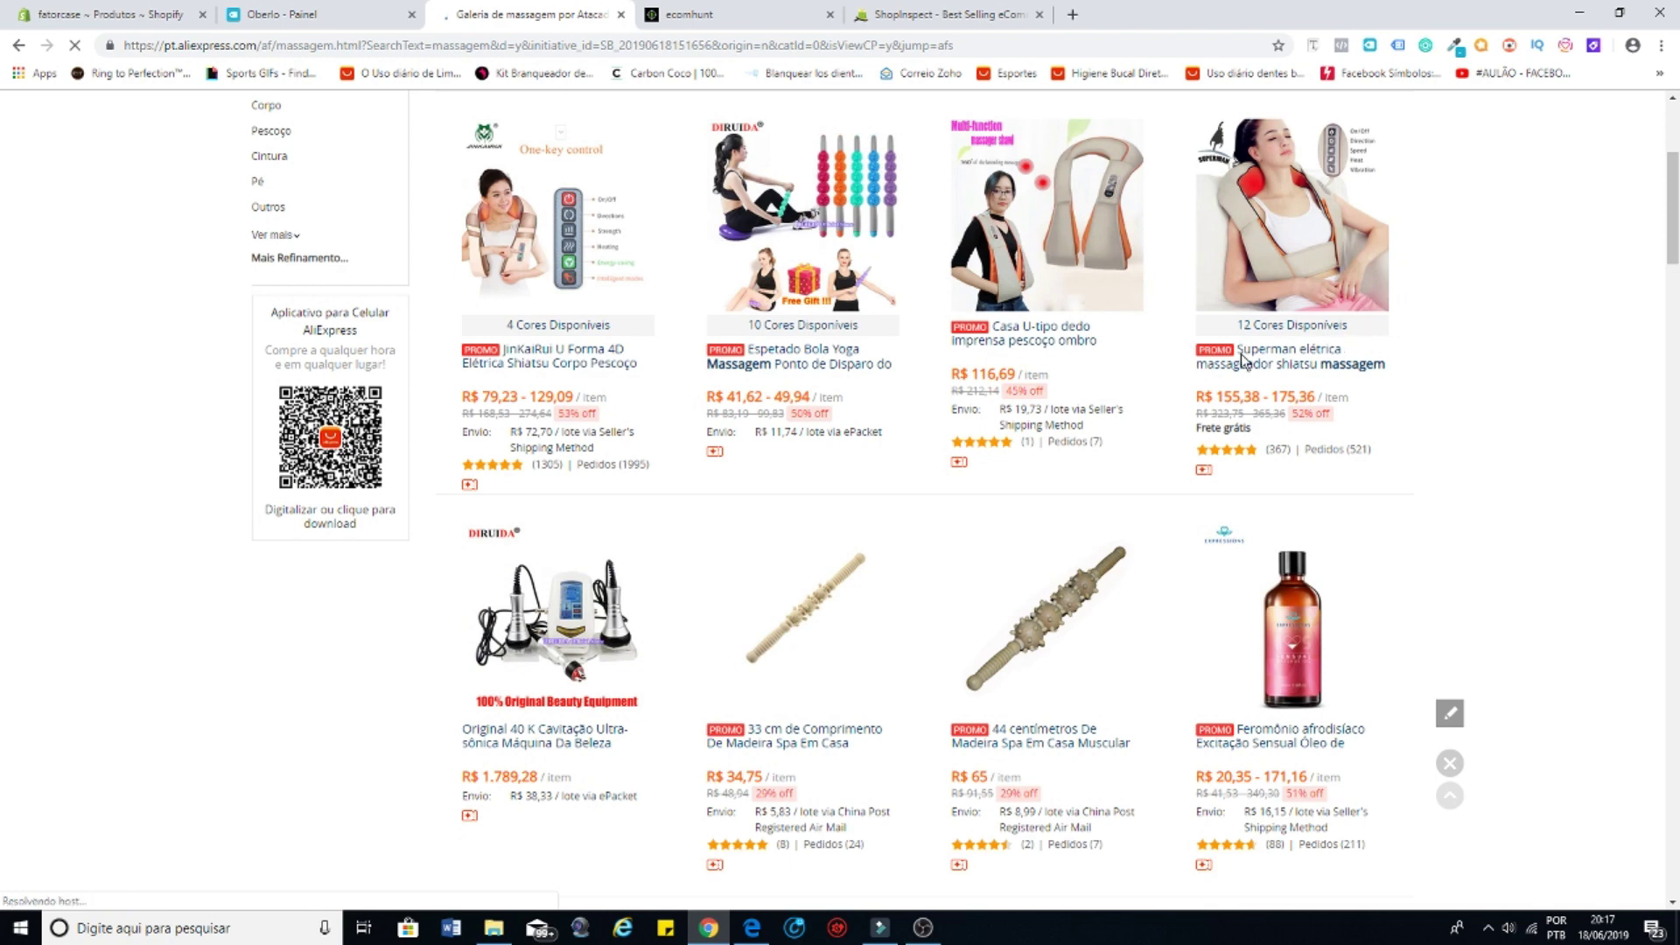
# Step: Examine the massage listings' ePacket shipping, processing times, ratings and order counts, and open the electric pulse back and neck massager
pyautogui.scroll(-3, 1006, 503)
pyautogui.scroll(-7, 1063, 513)
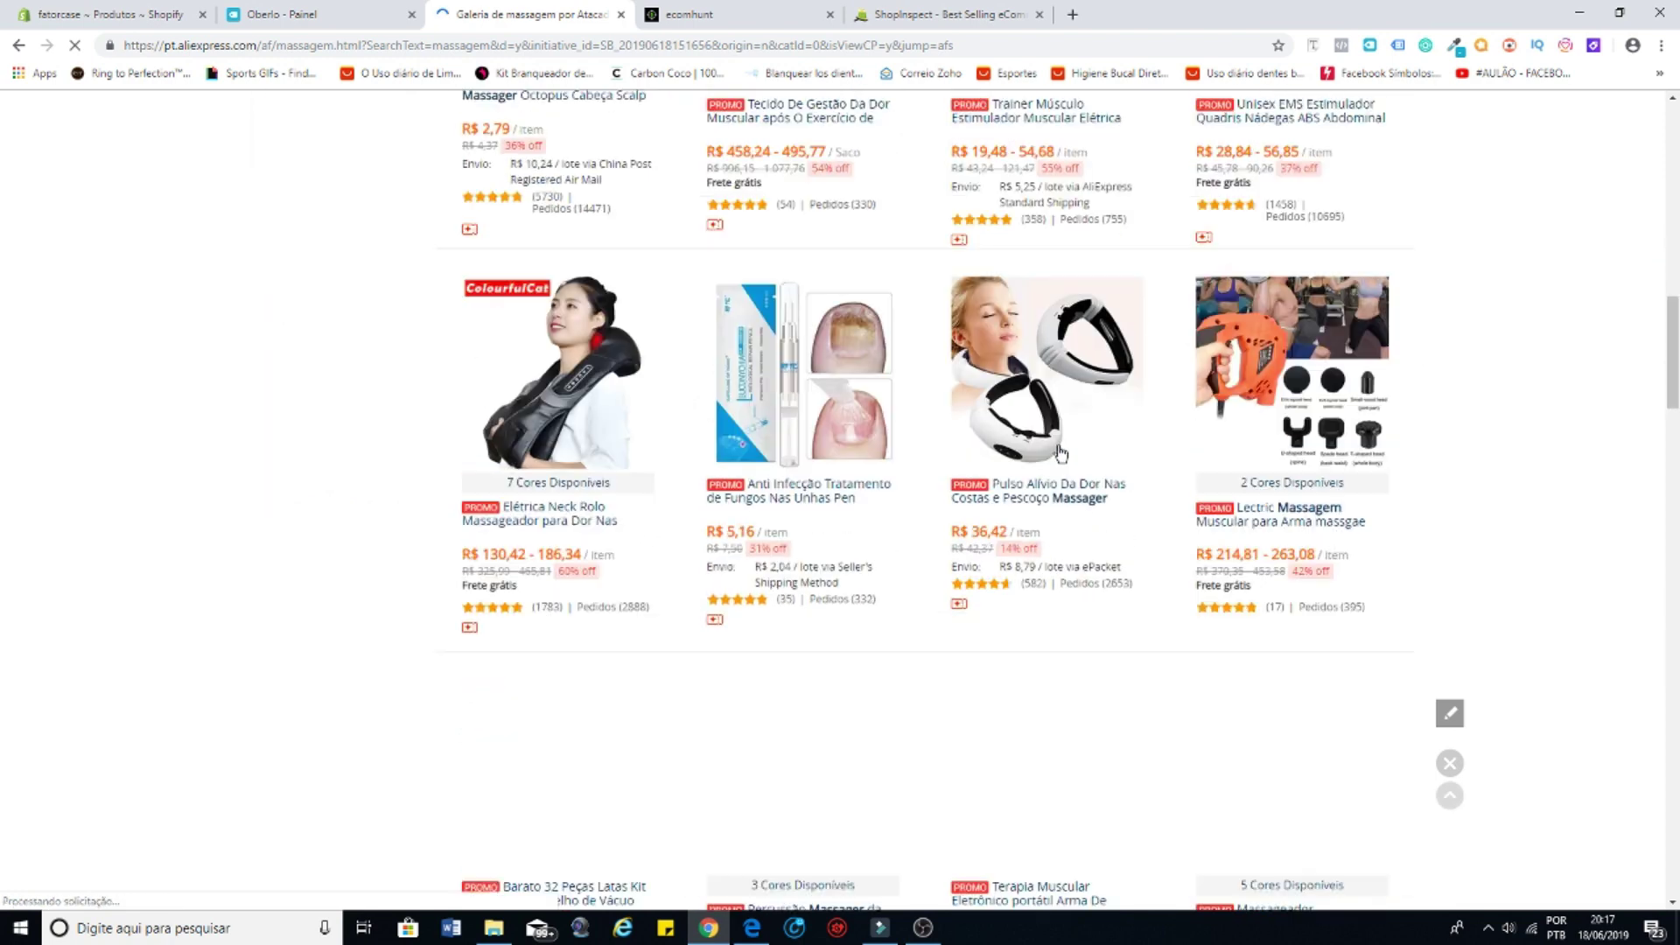
pyautogui.scroll(5, 1111, 494)
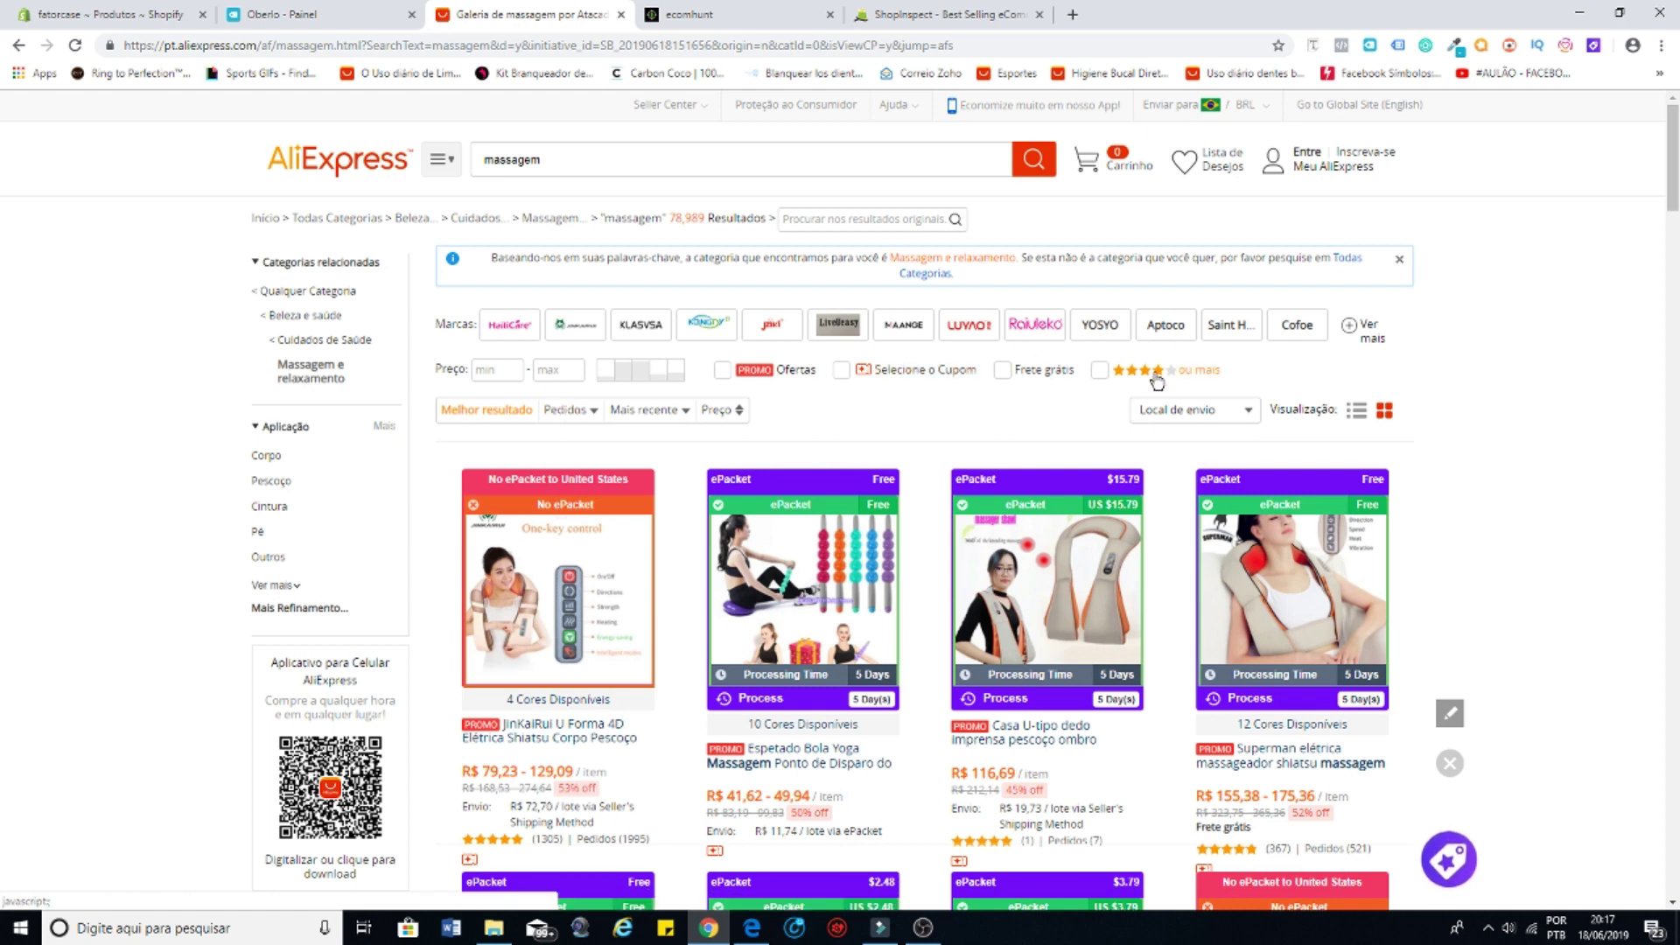
pyautogui.scroll(-3, 1157, 381)
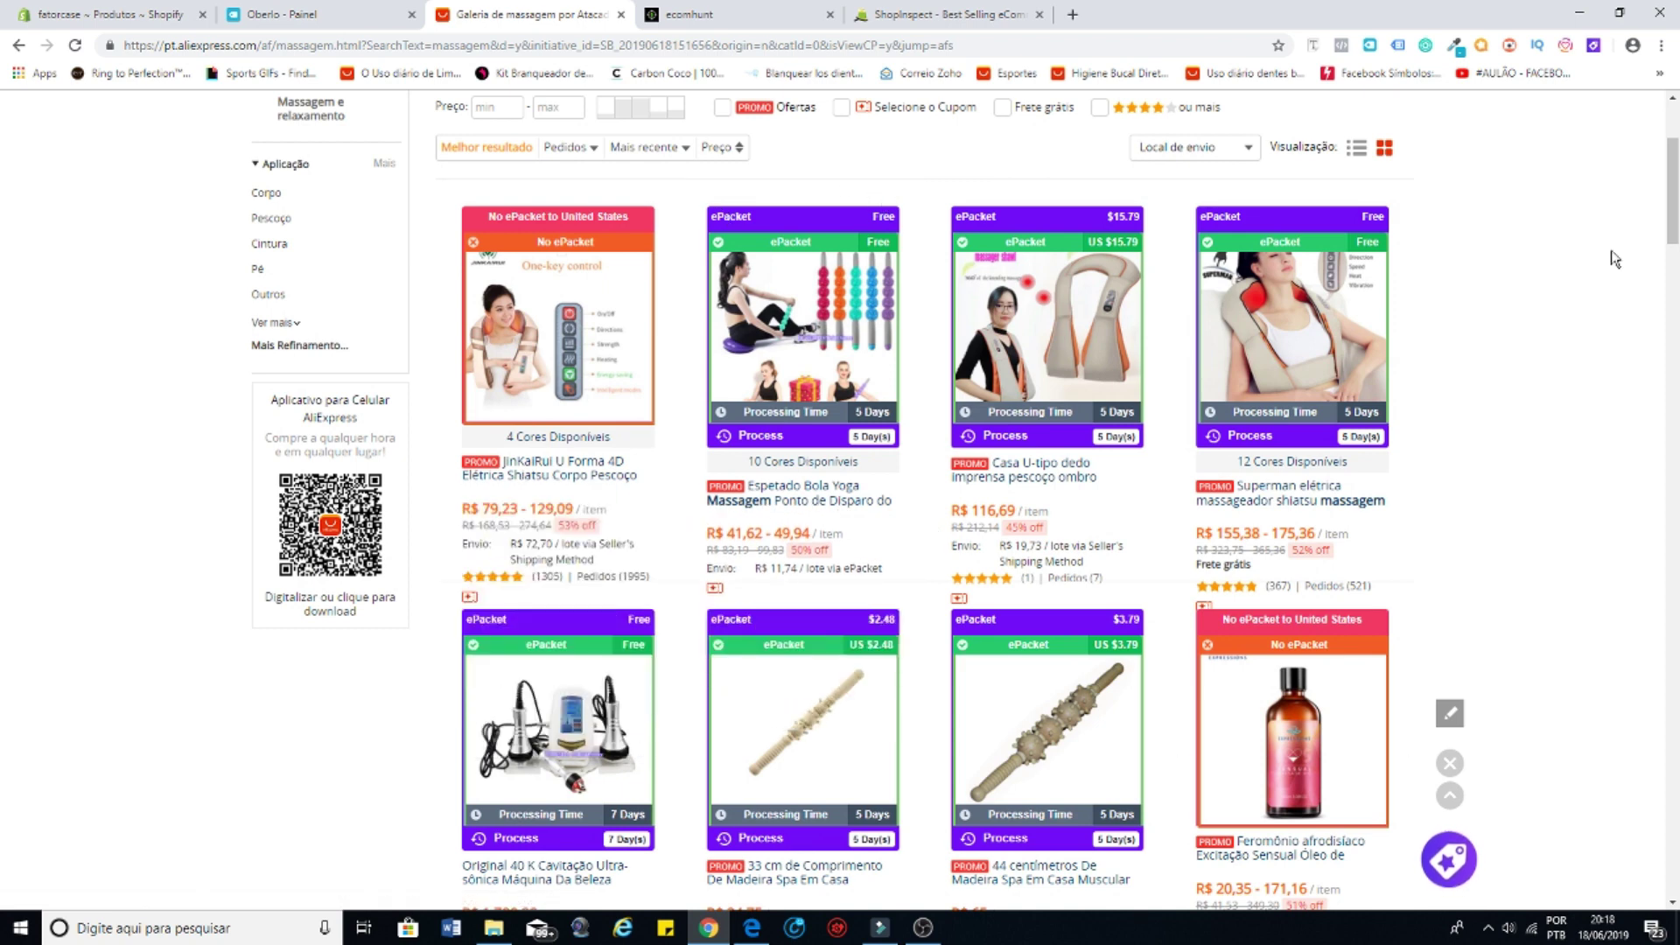
pyautogui.scroll(-4, 1588, 405)
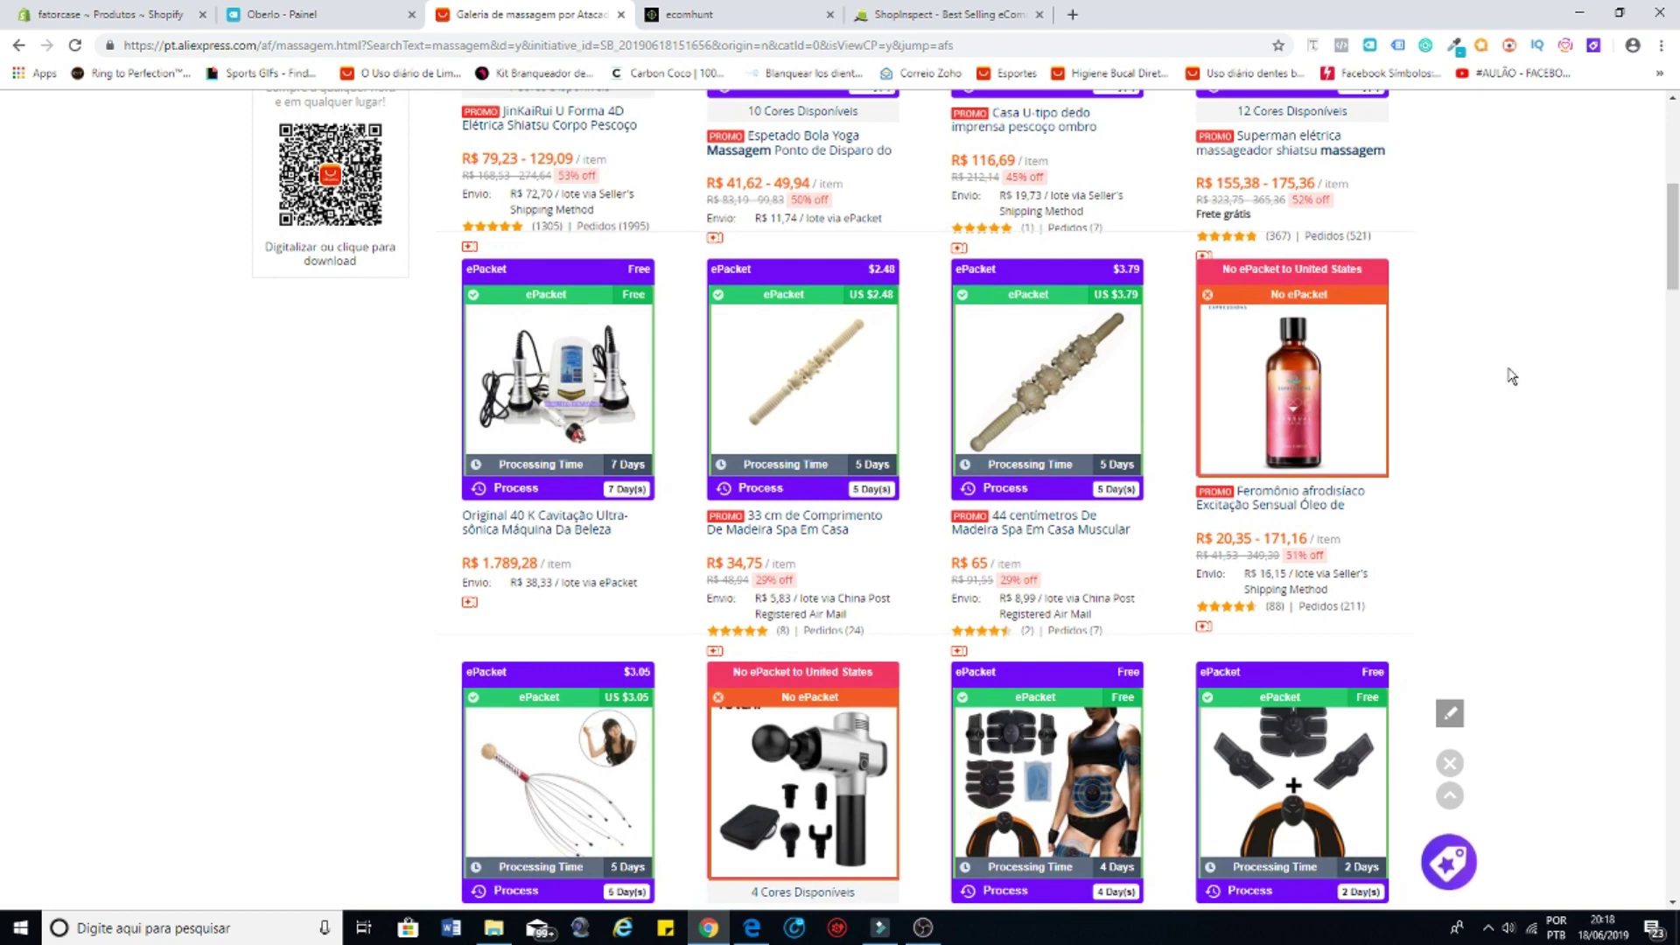
pyautogui.scroll(-2, 1519, 401)
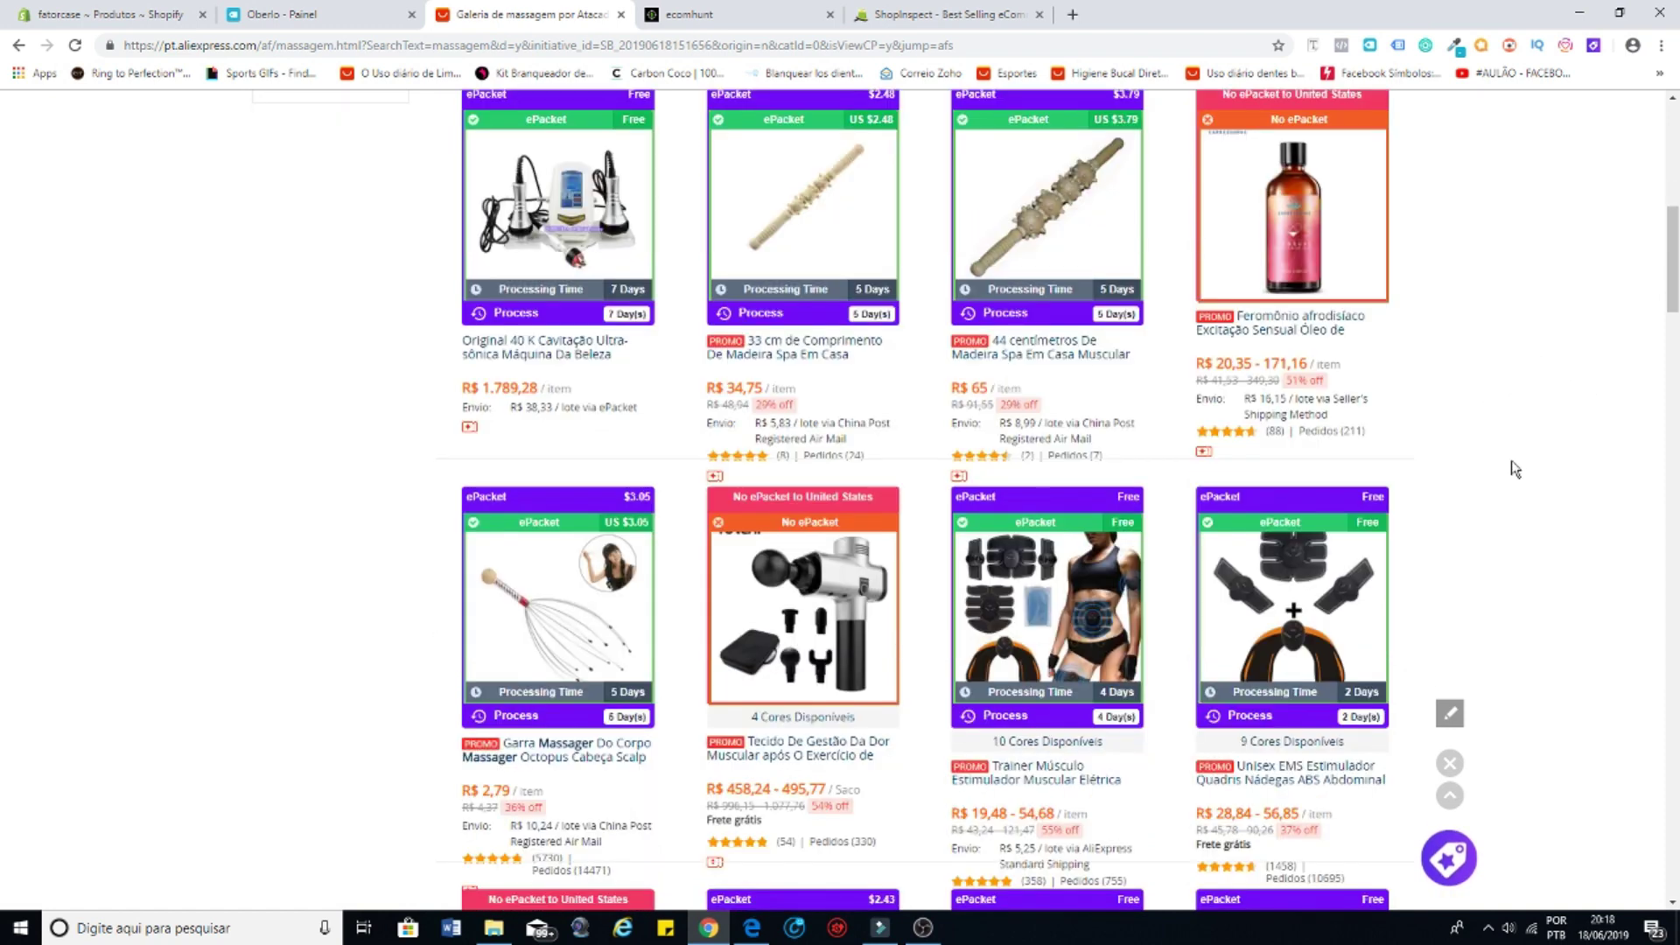
pyautogui.scroll(4, 1516, 469)
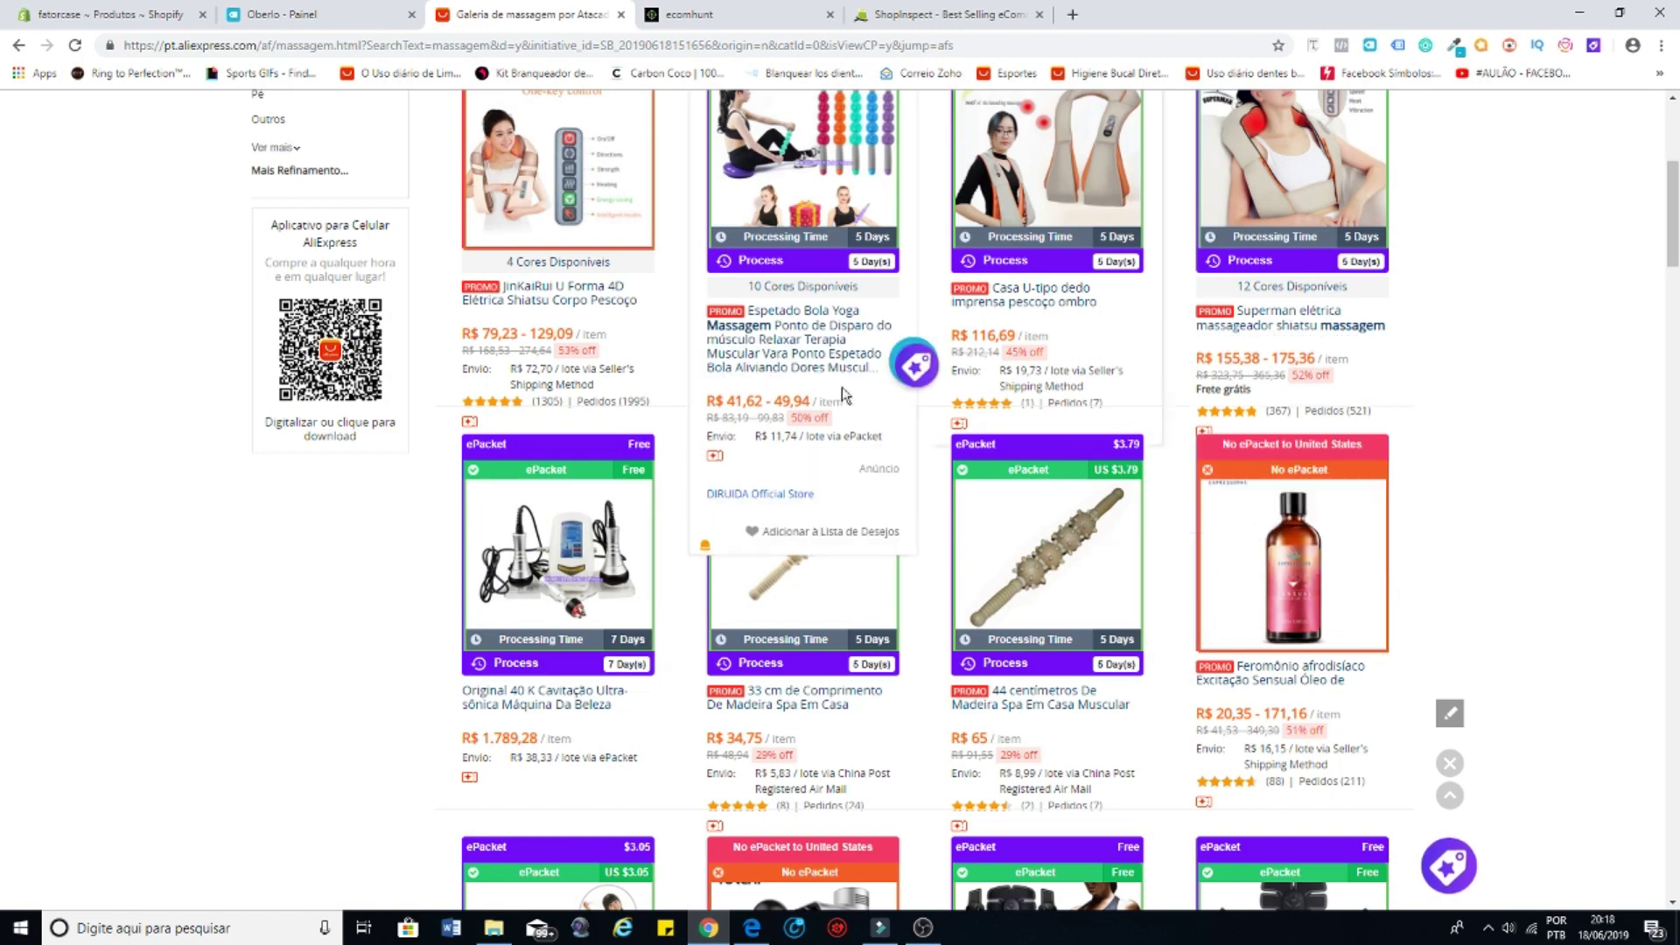
pyautogui.moveTo(586, 386)
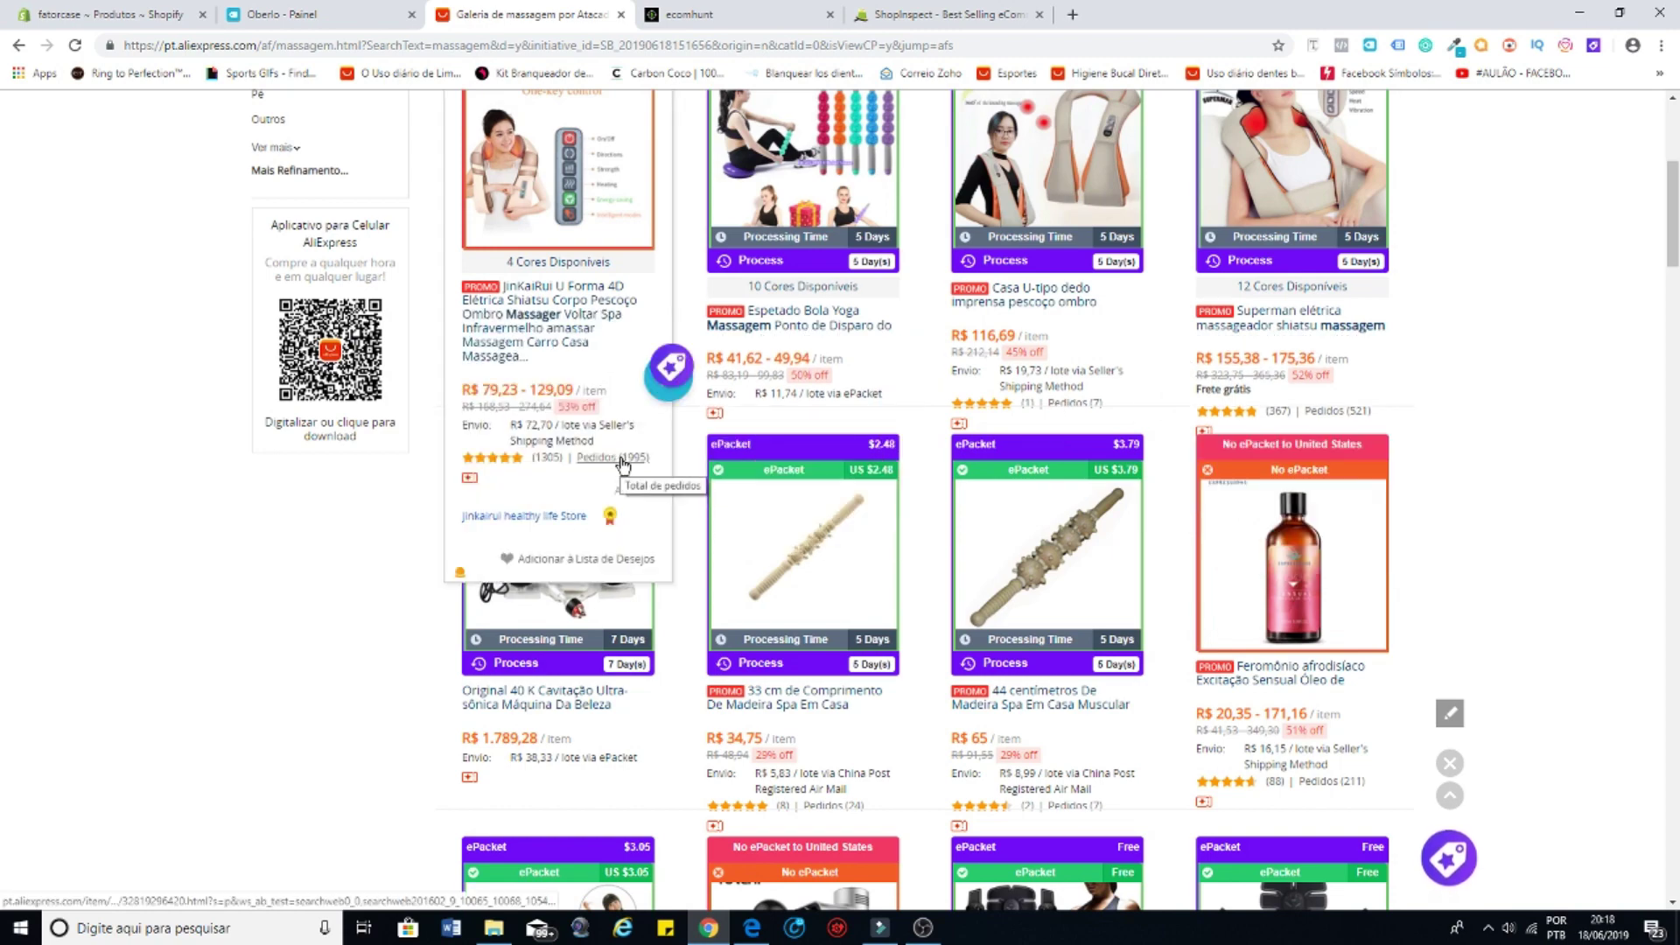
pyautogui.scroll(-2, 743, 467)
pyautogui.moveTo(819, 466)
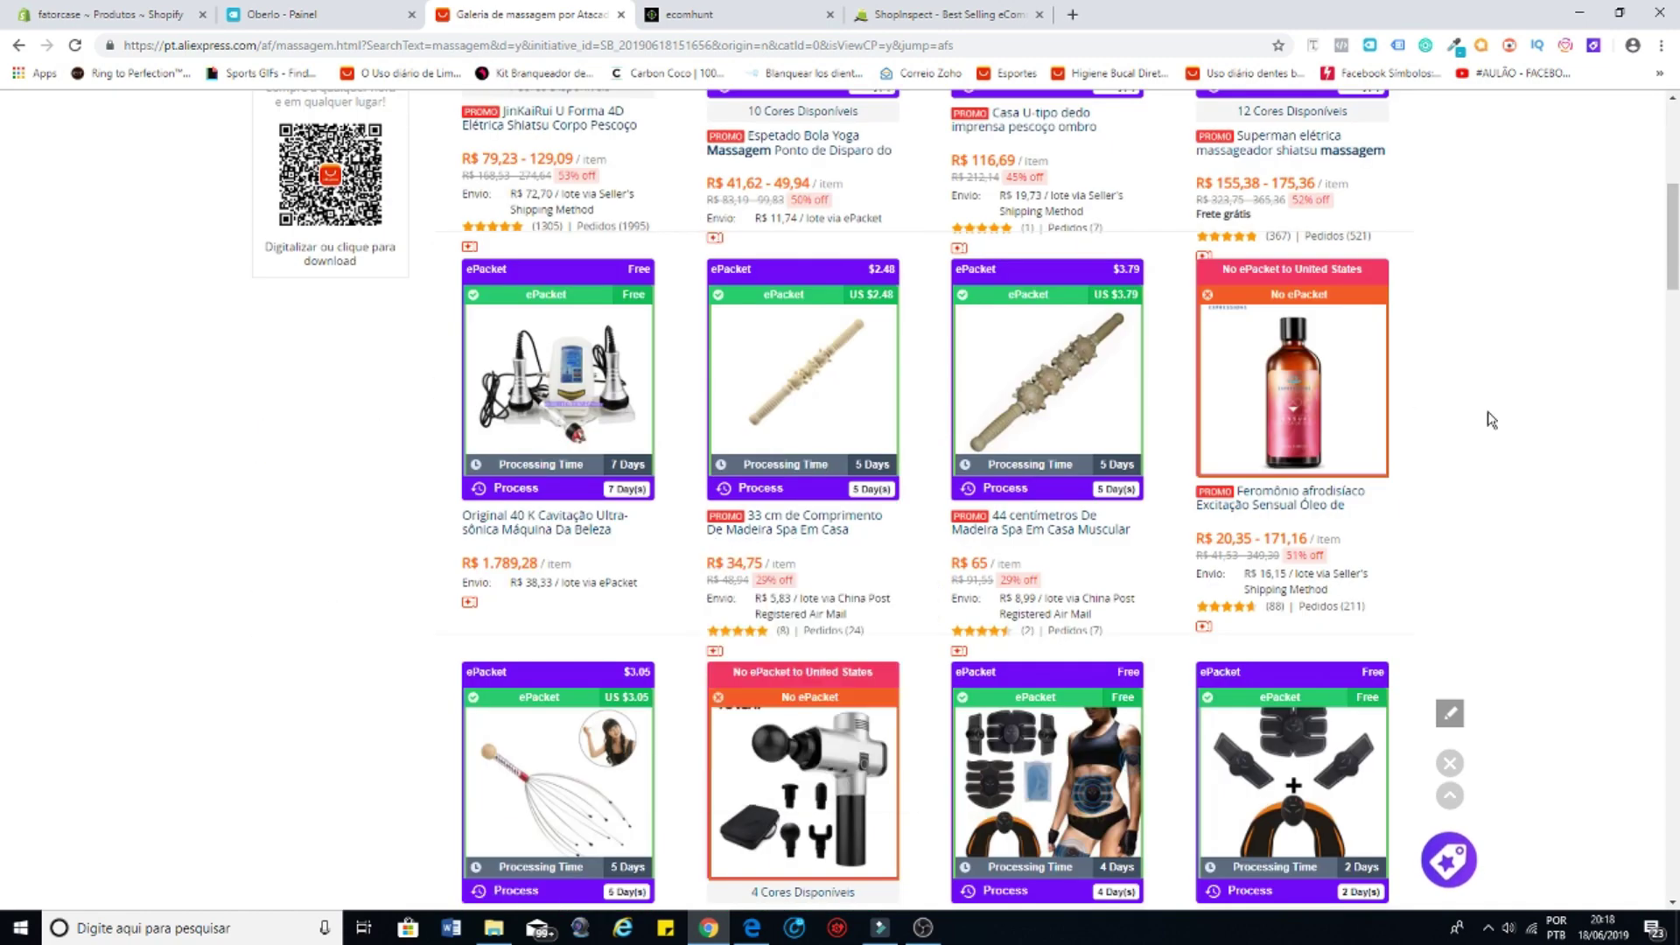
pyautogui.scroll(-6, 1485, 420)
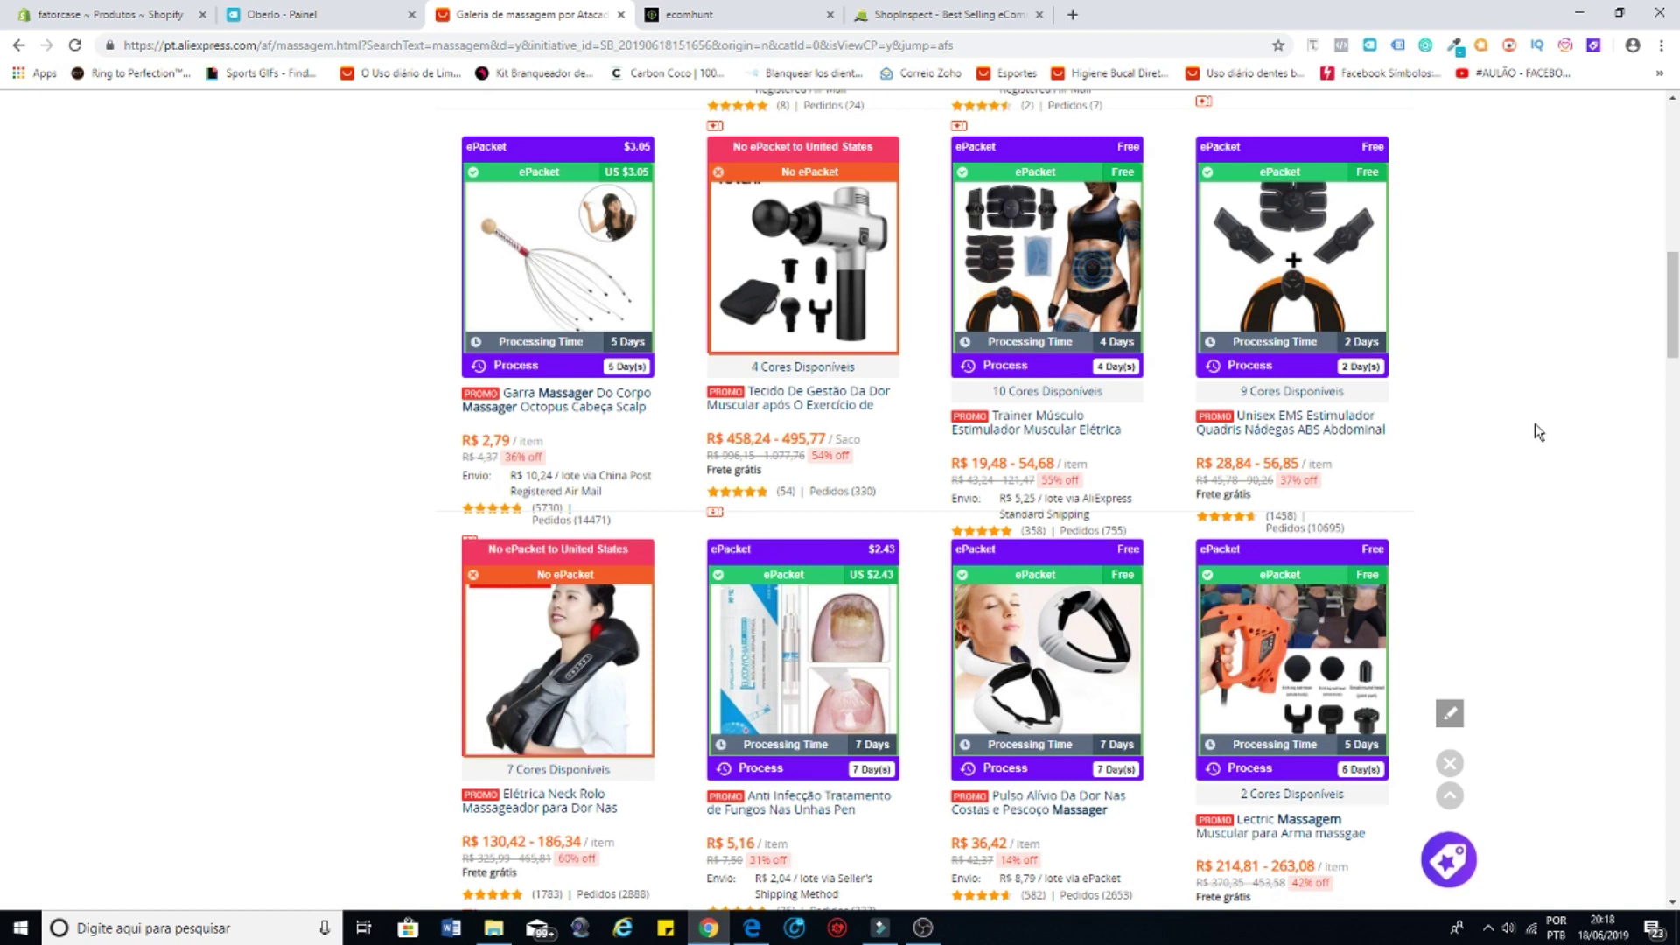
pyautogui.moveTo(1249, 238)
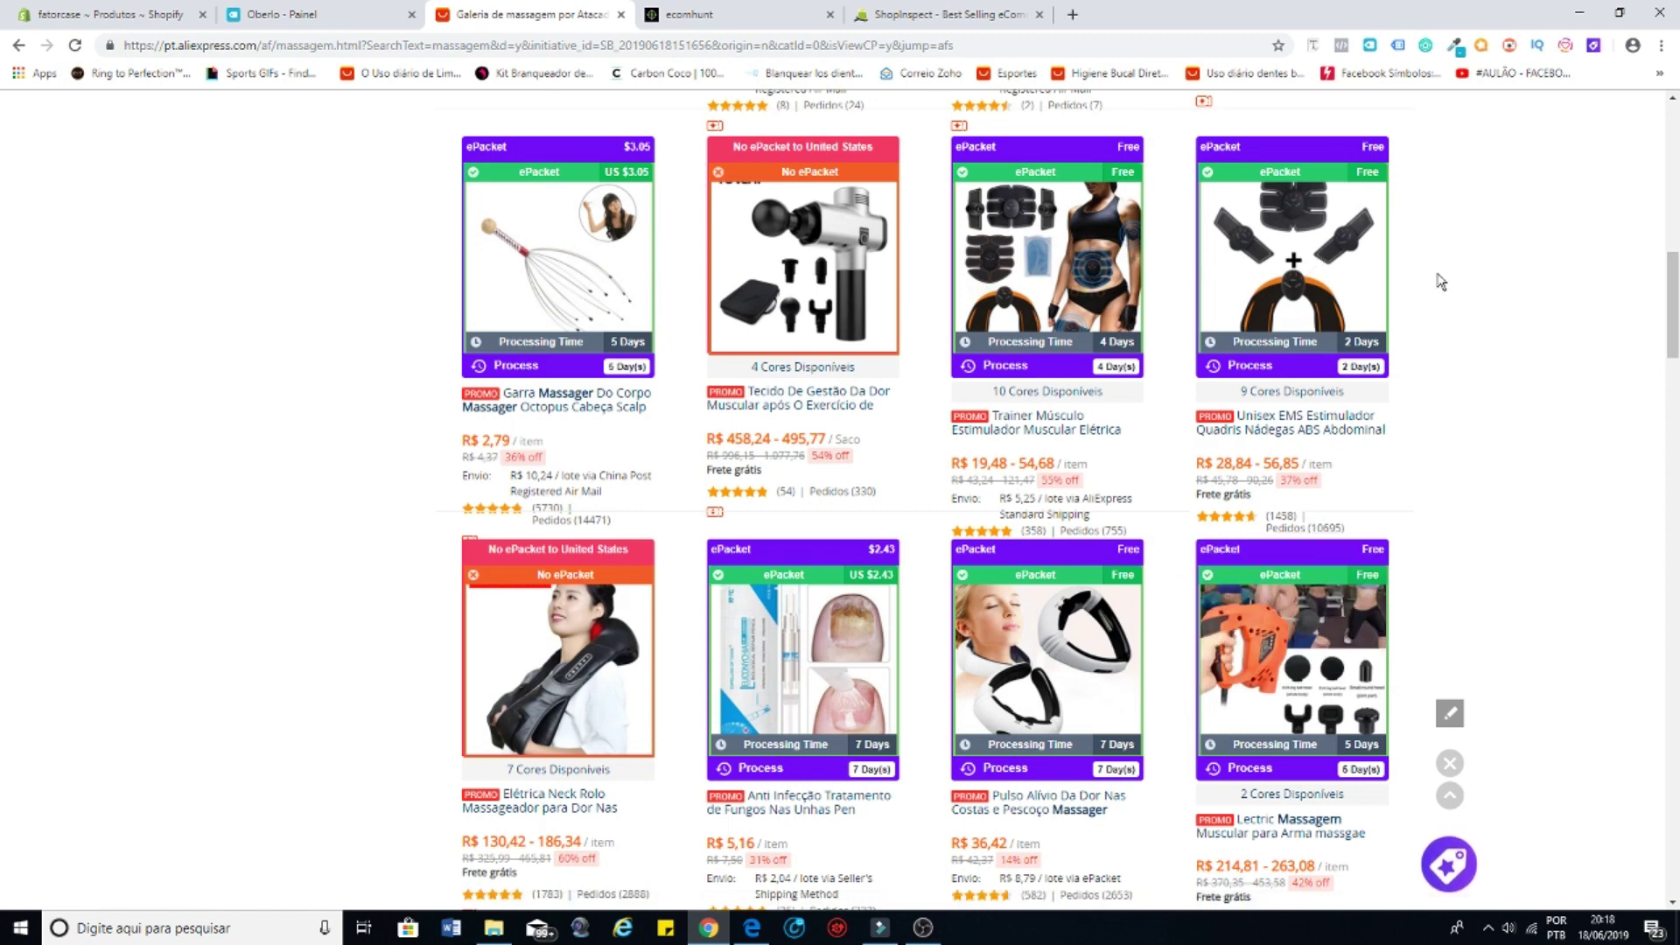
pyautogui.scroll(-14, 1436, 289)
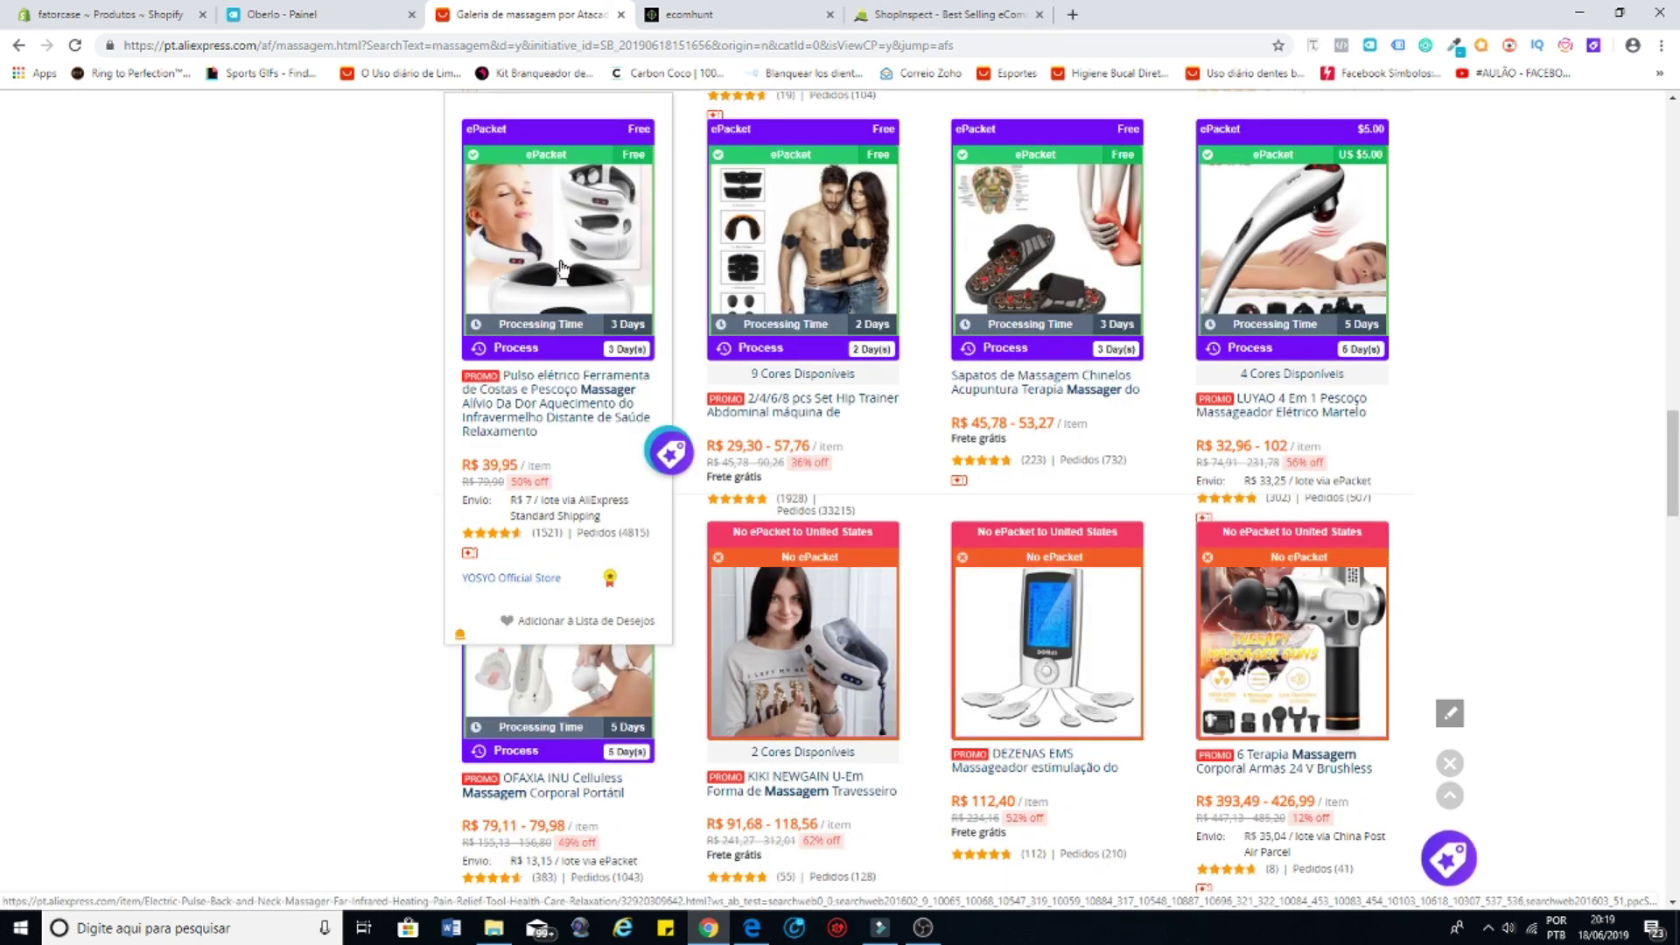
pyautogui.click(561, 267)
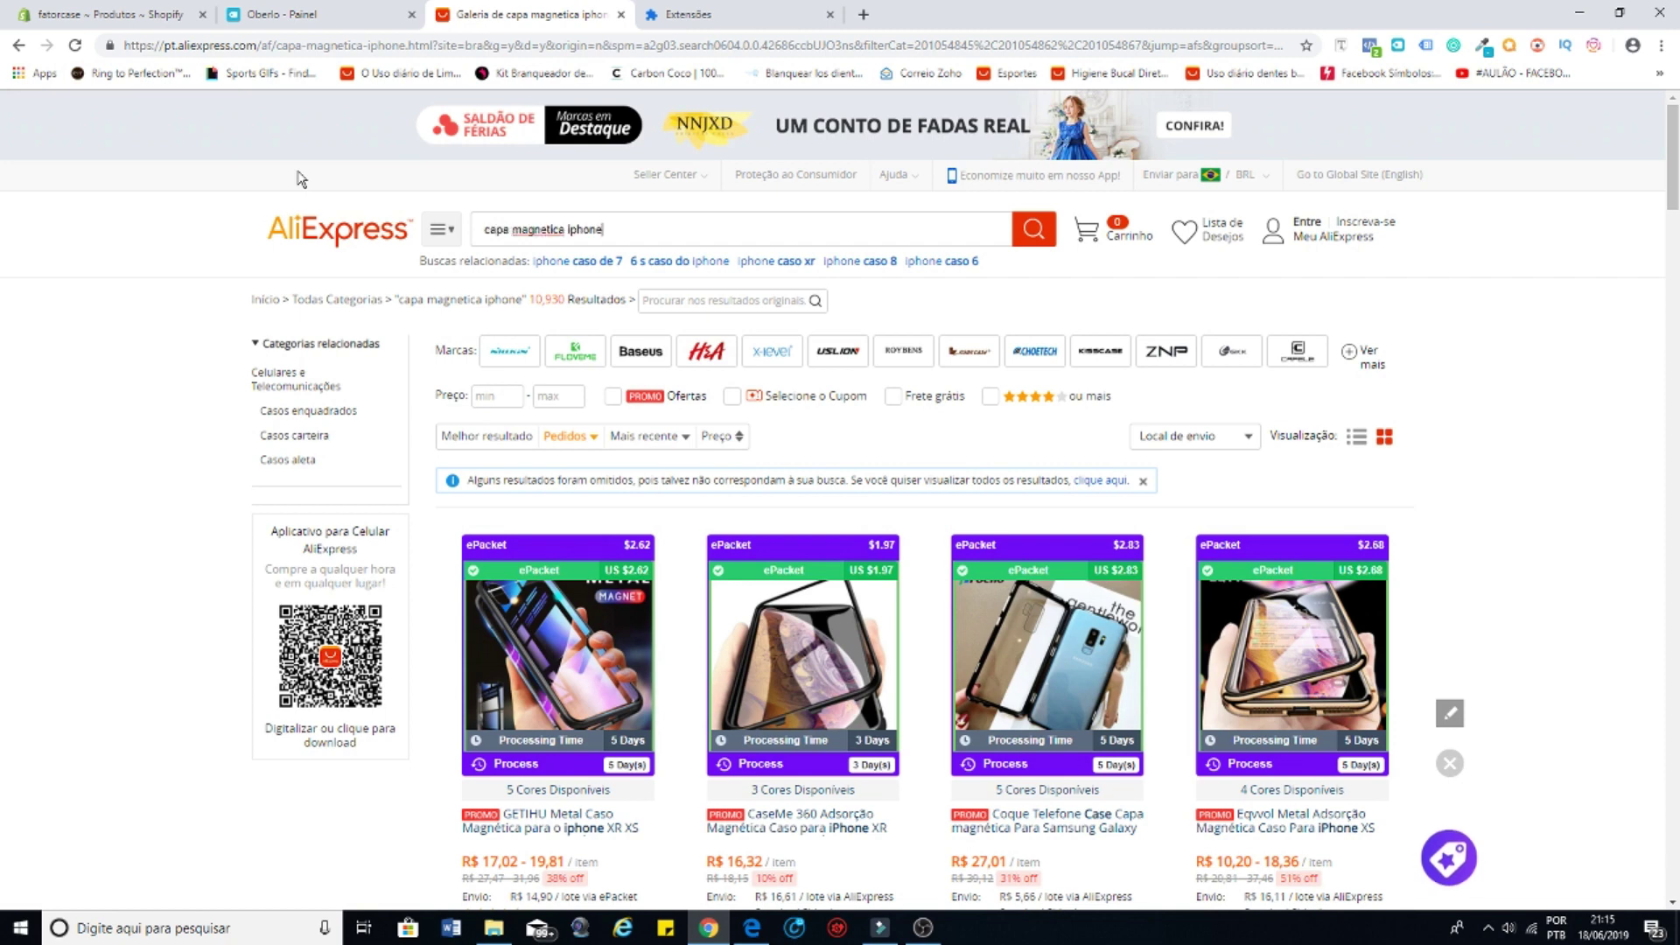
# Step: Run the AliExpress search for capa magnetica iphone and open the CaseMe 360 magnetic iPhone case listing
pyautogui.moveTo(615, 231); pyautogui.dragTo(483, 232)
pyautogui.press('Return')
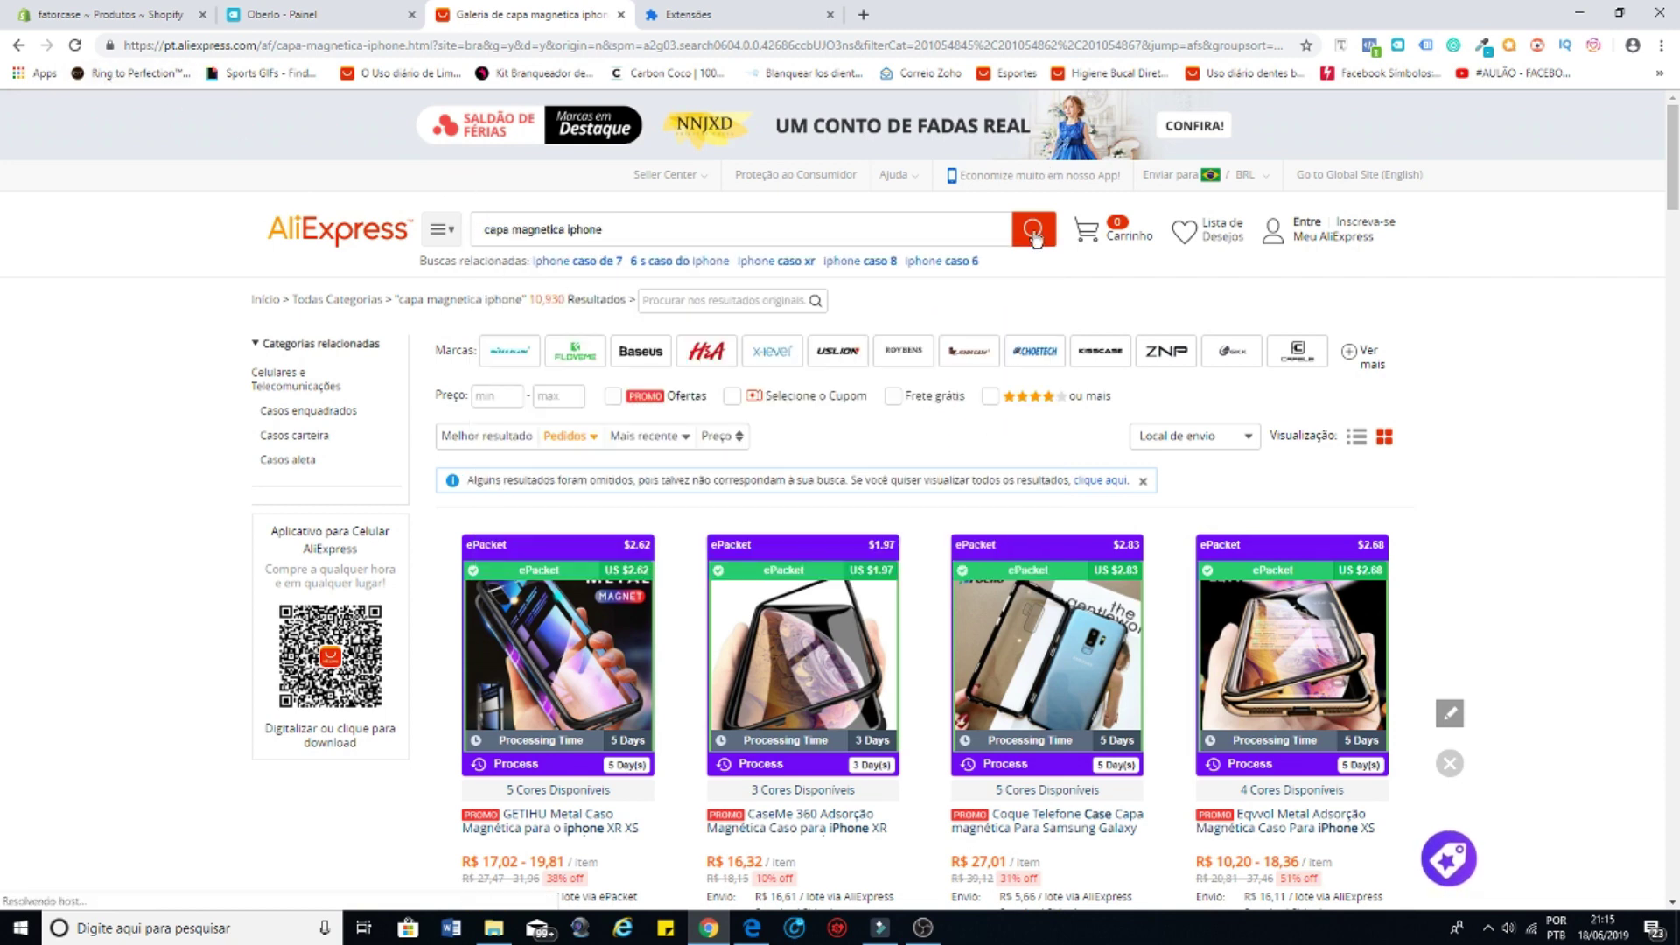
pyautogui.scroll(-3, 1151, 333)
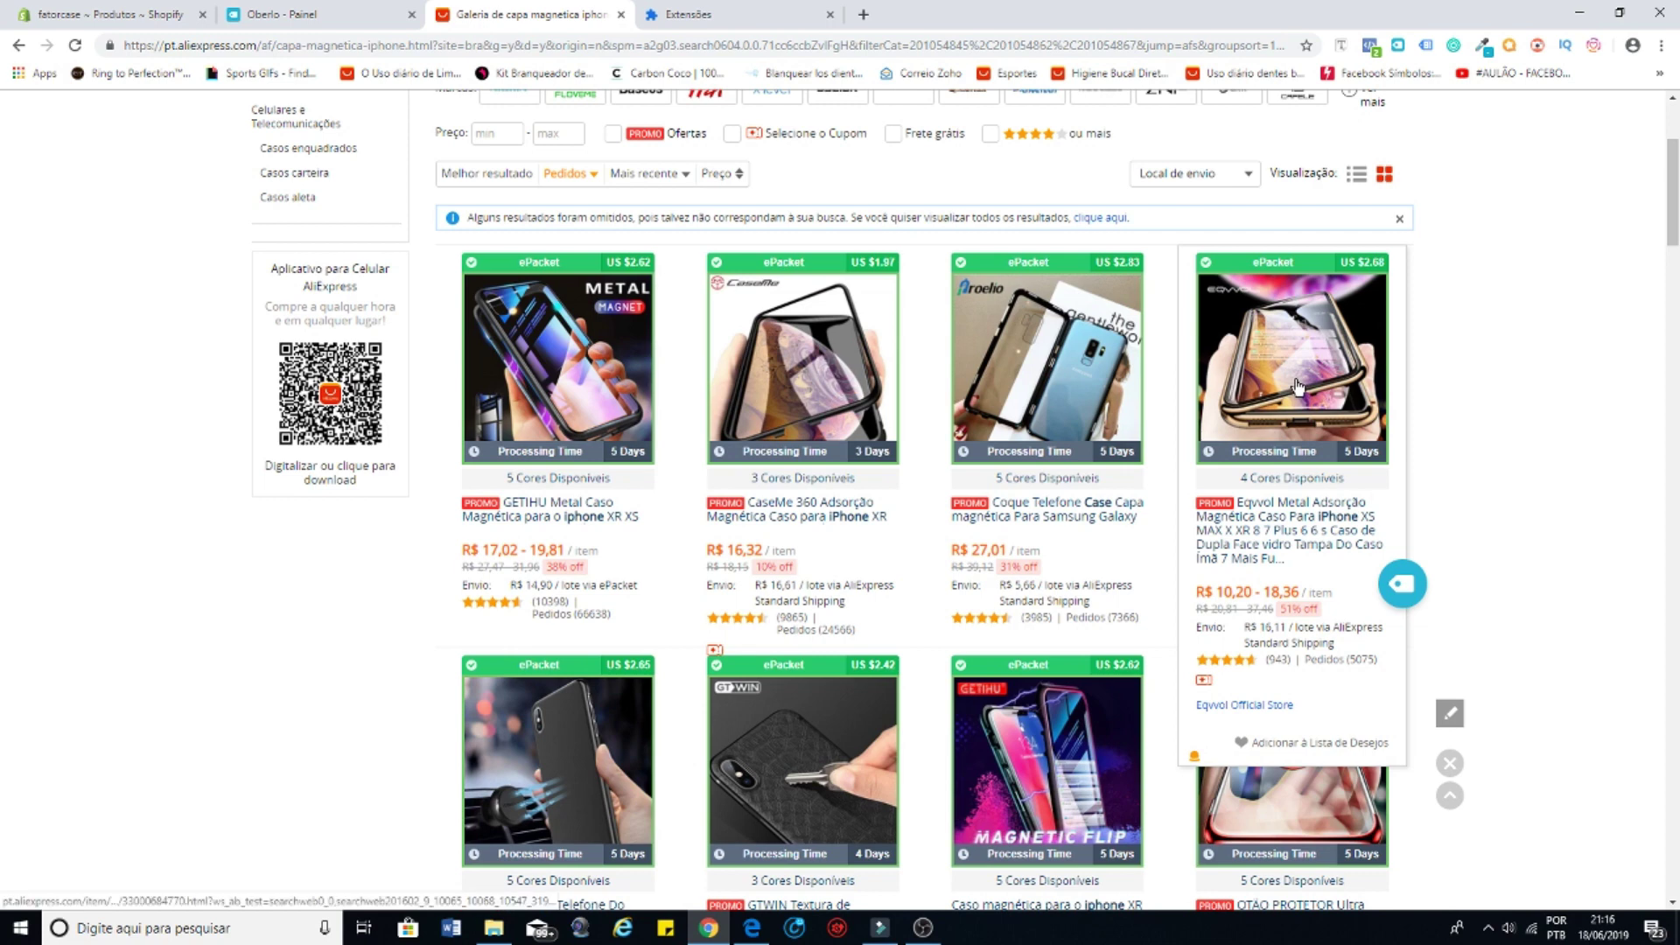
pyautogui.click(789, 411)
pyautogui.moveTo(921, 927)
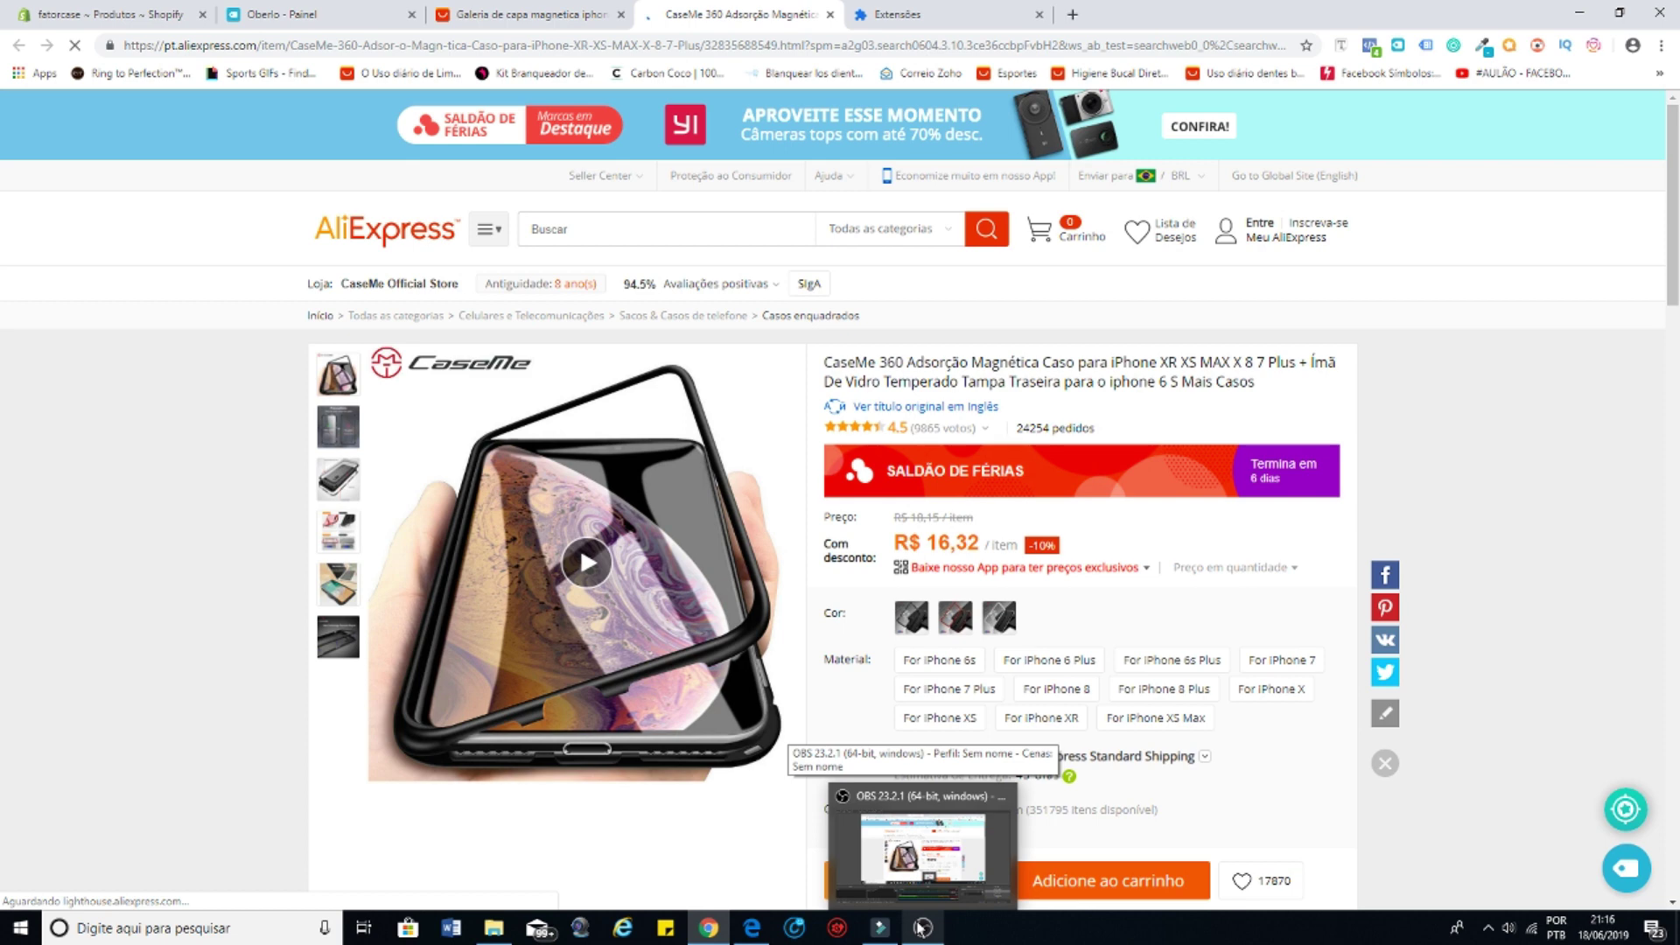
# Step: Import the CaseMe 360 magnetic case into Oberlo and open the Oberlo import list
pyautogui.scroll(-1, 741, 417)
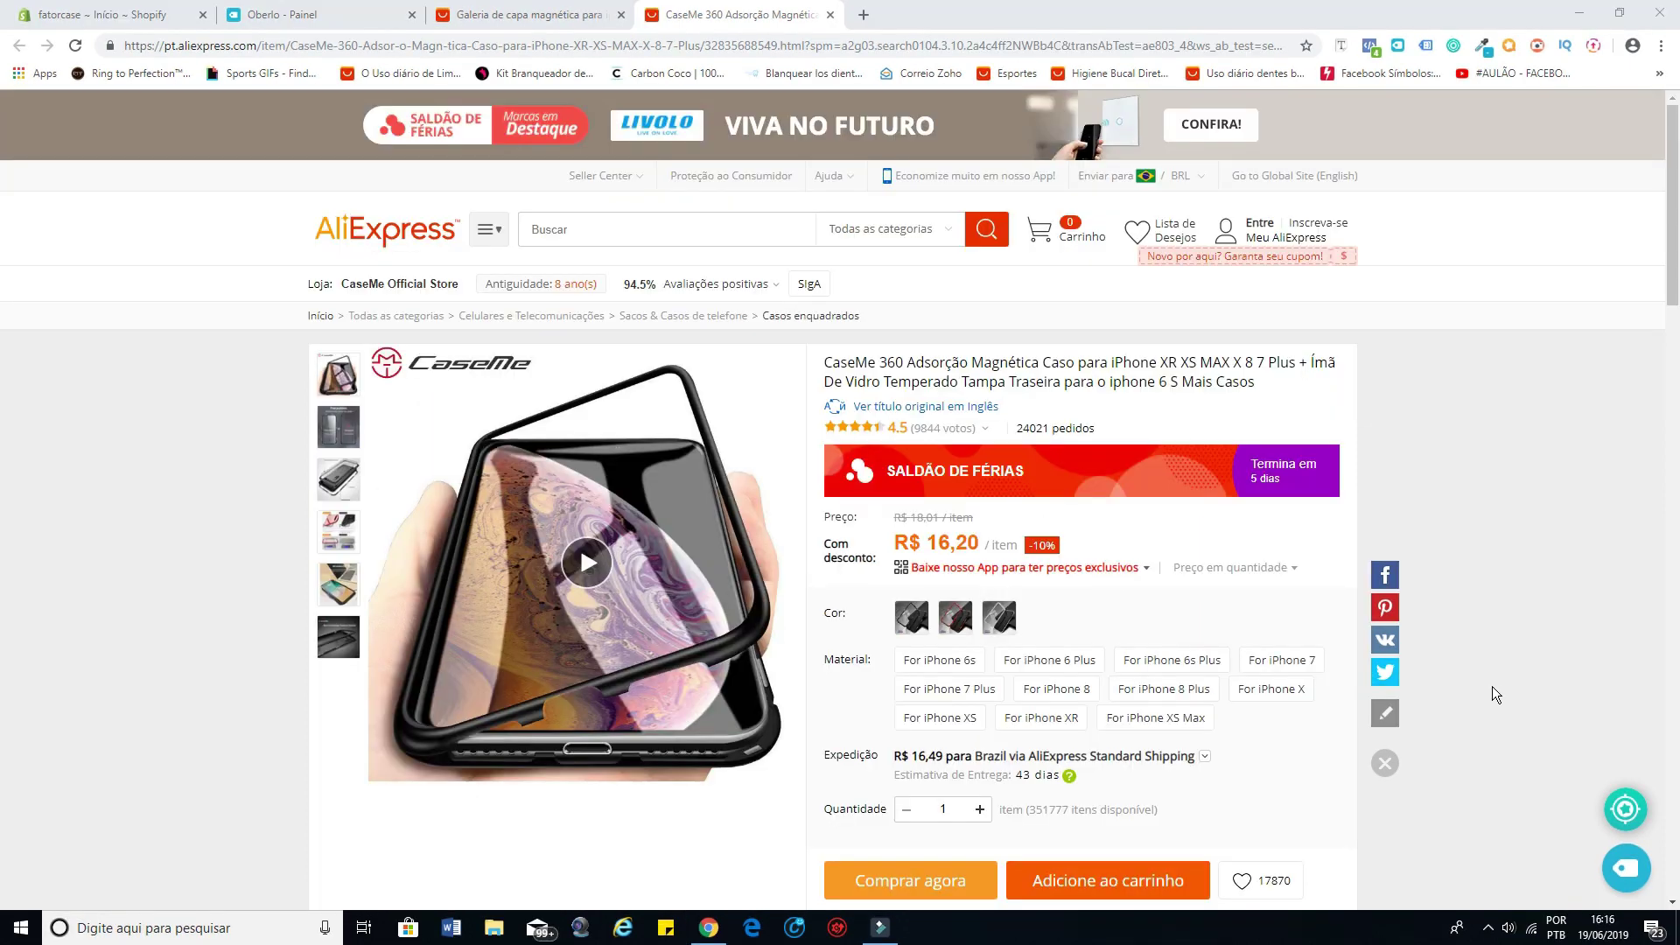
pyautogui.click(1626, 868)
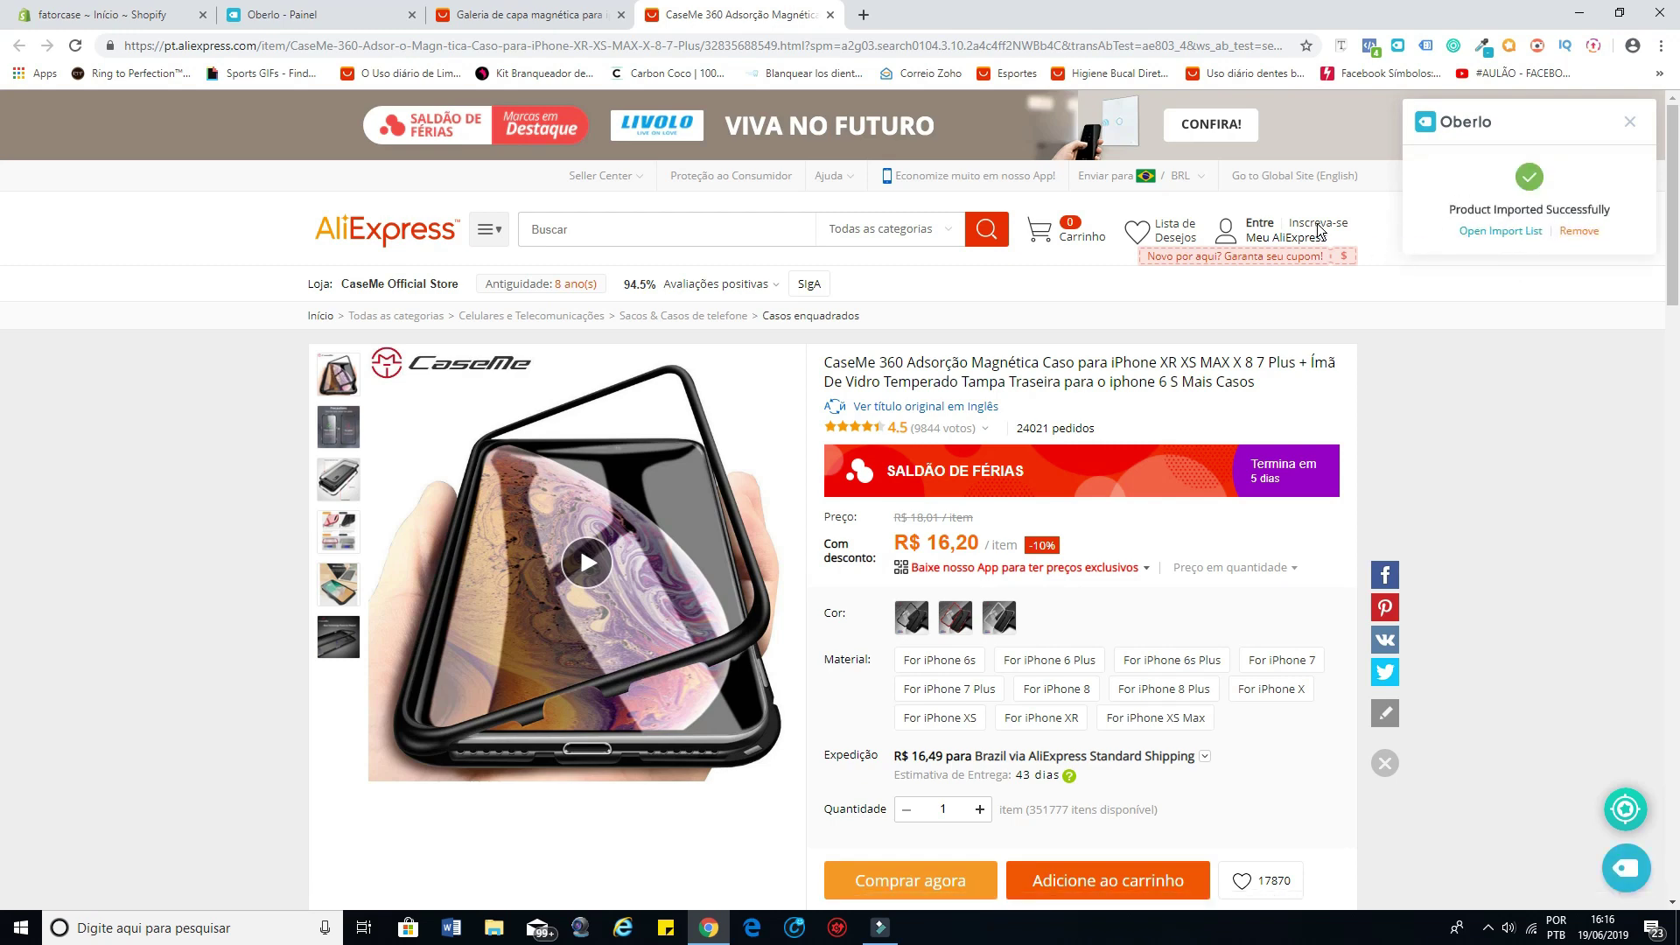
pyautogui.click(1499, 230)
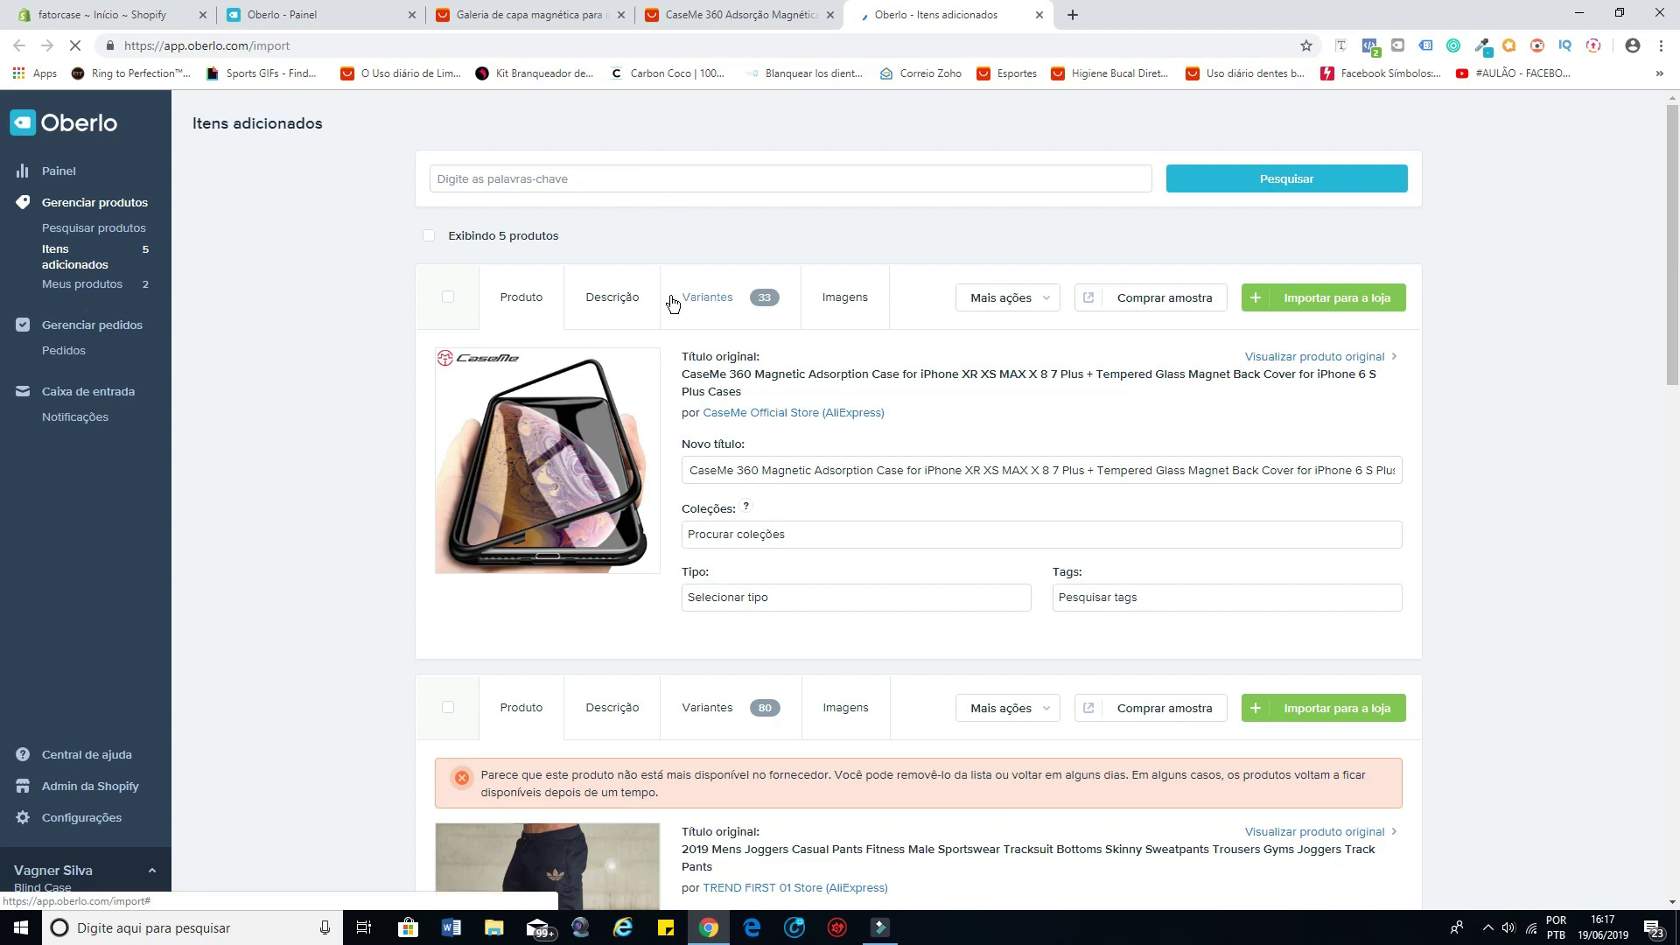
# Step: Search Google for google trends in a new browser tab and open the Brazilian Google Trends site
pyautogui.click(1073, 16)
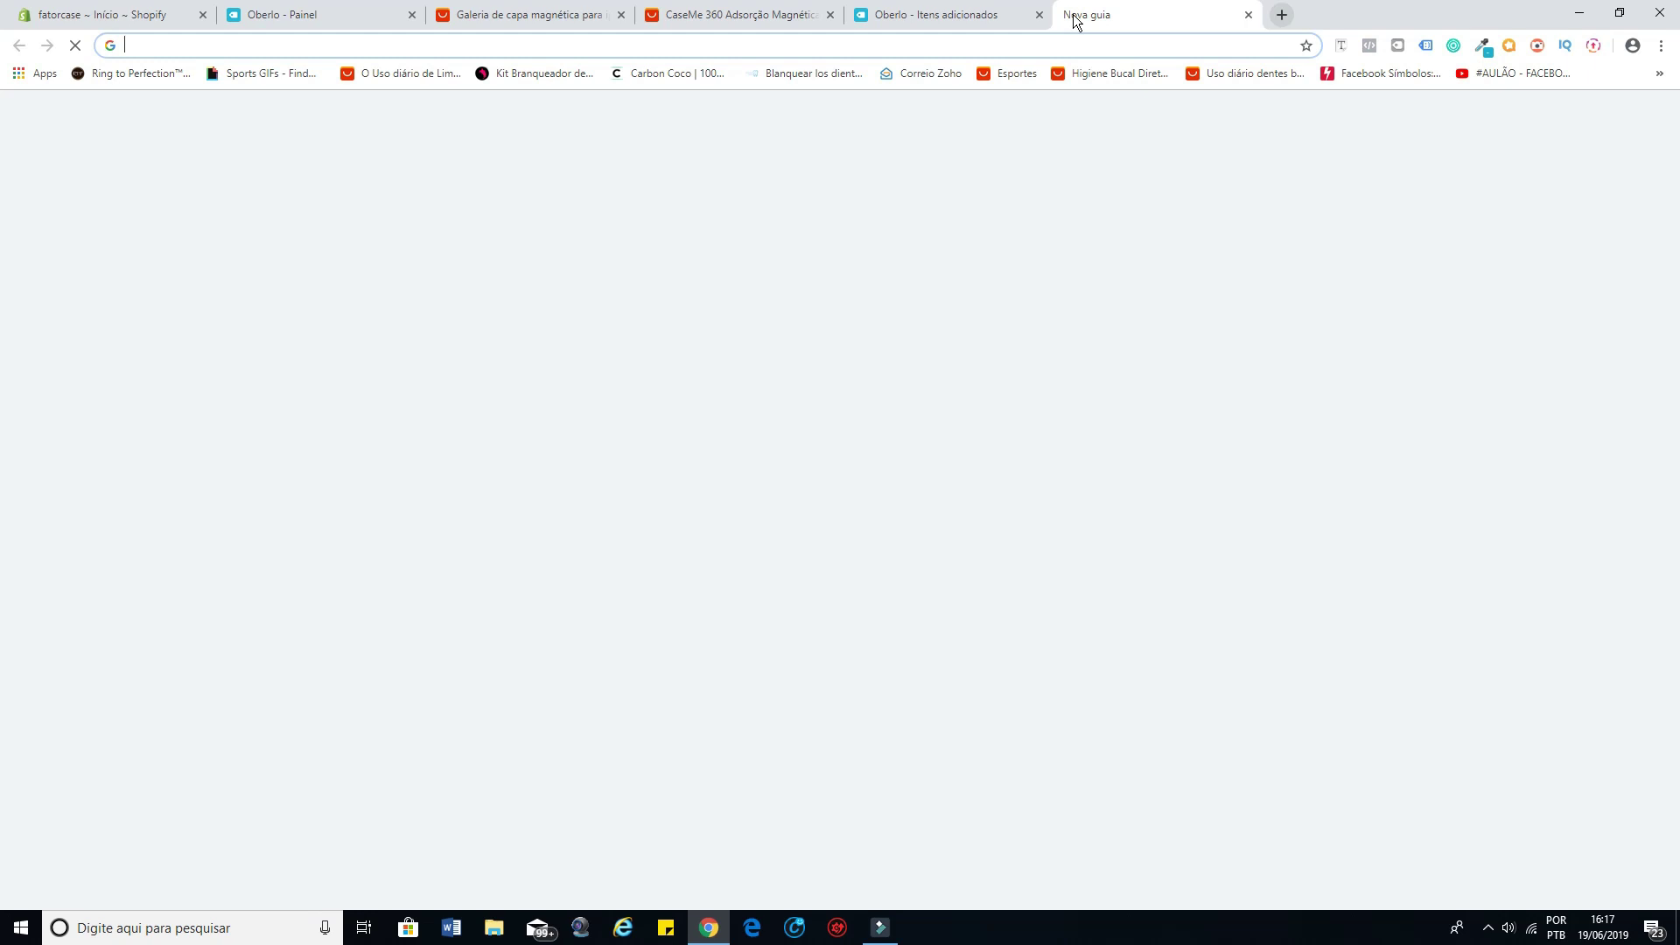
pyautogui.write('g')
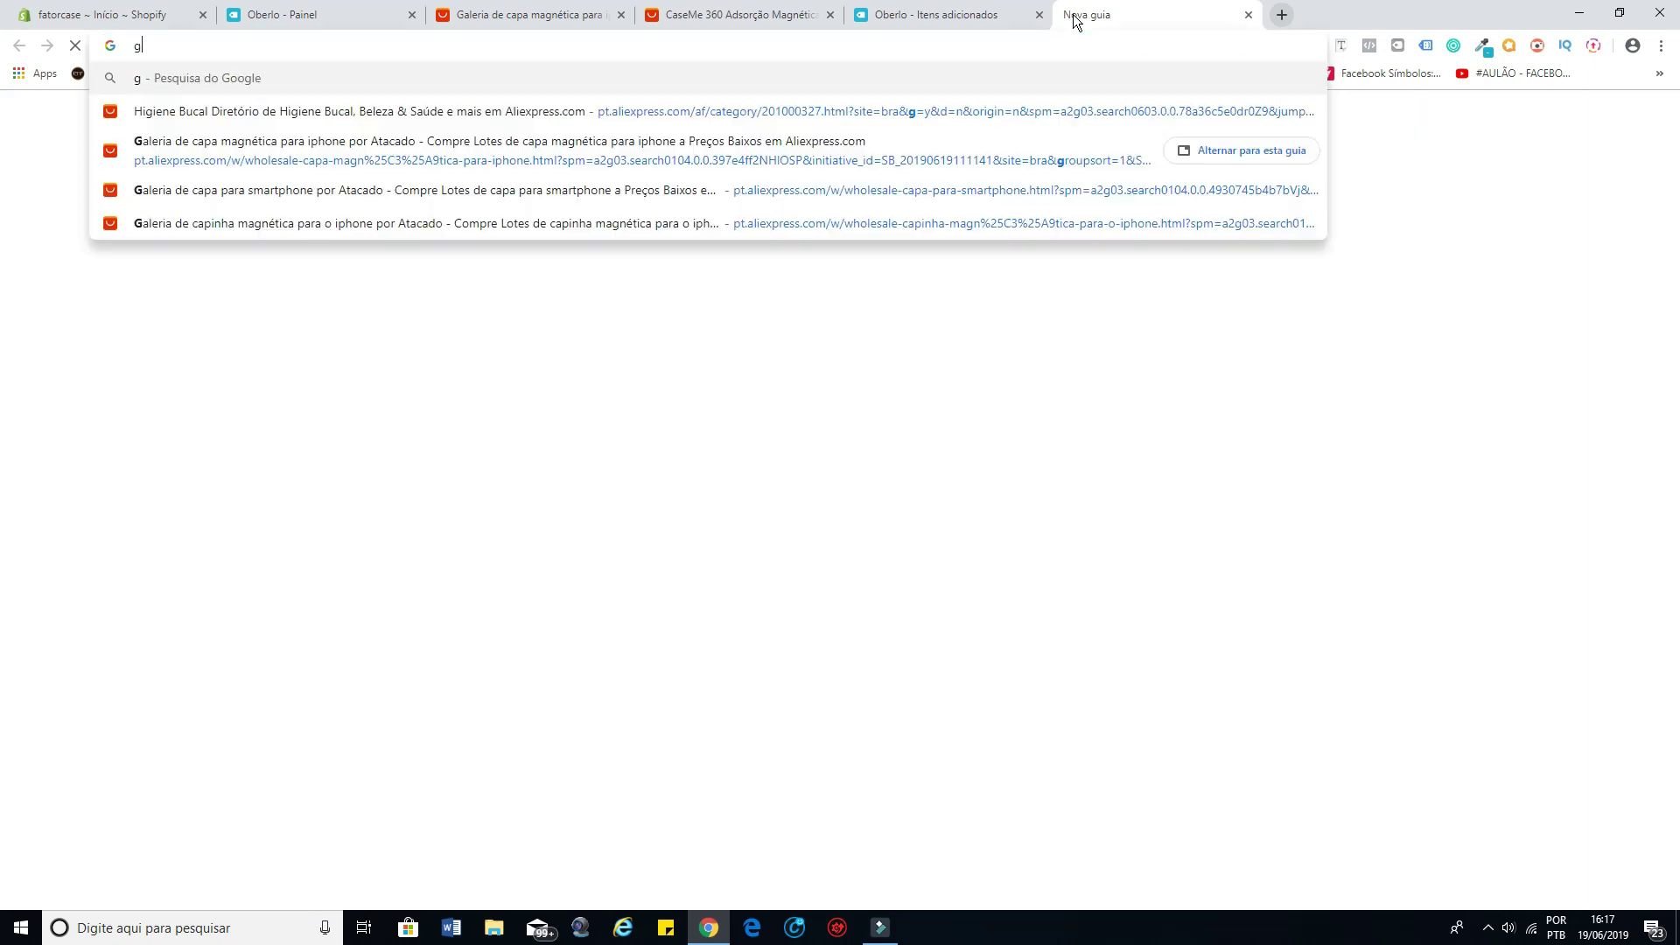
pyautogui.write('oogle t')
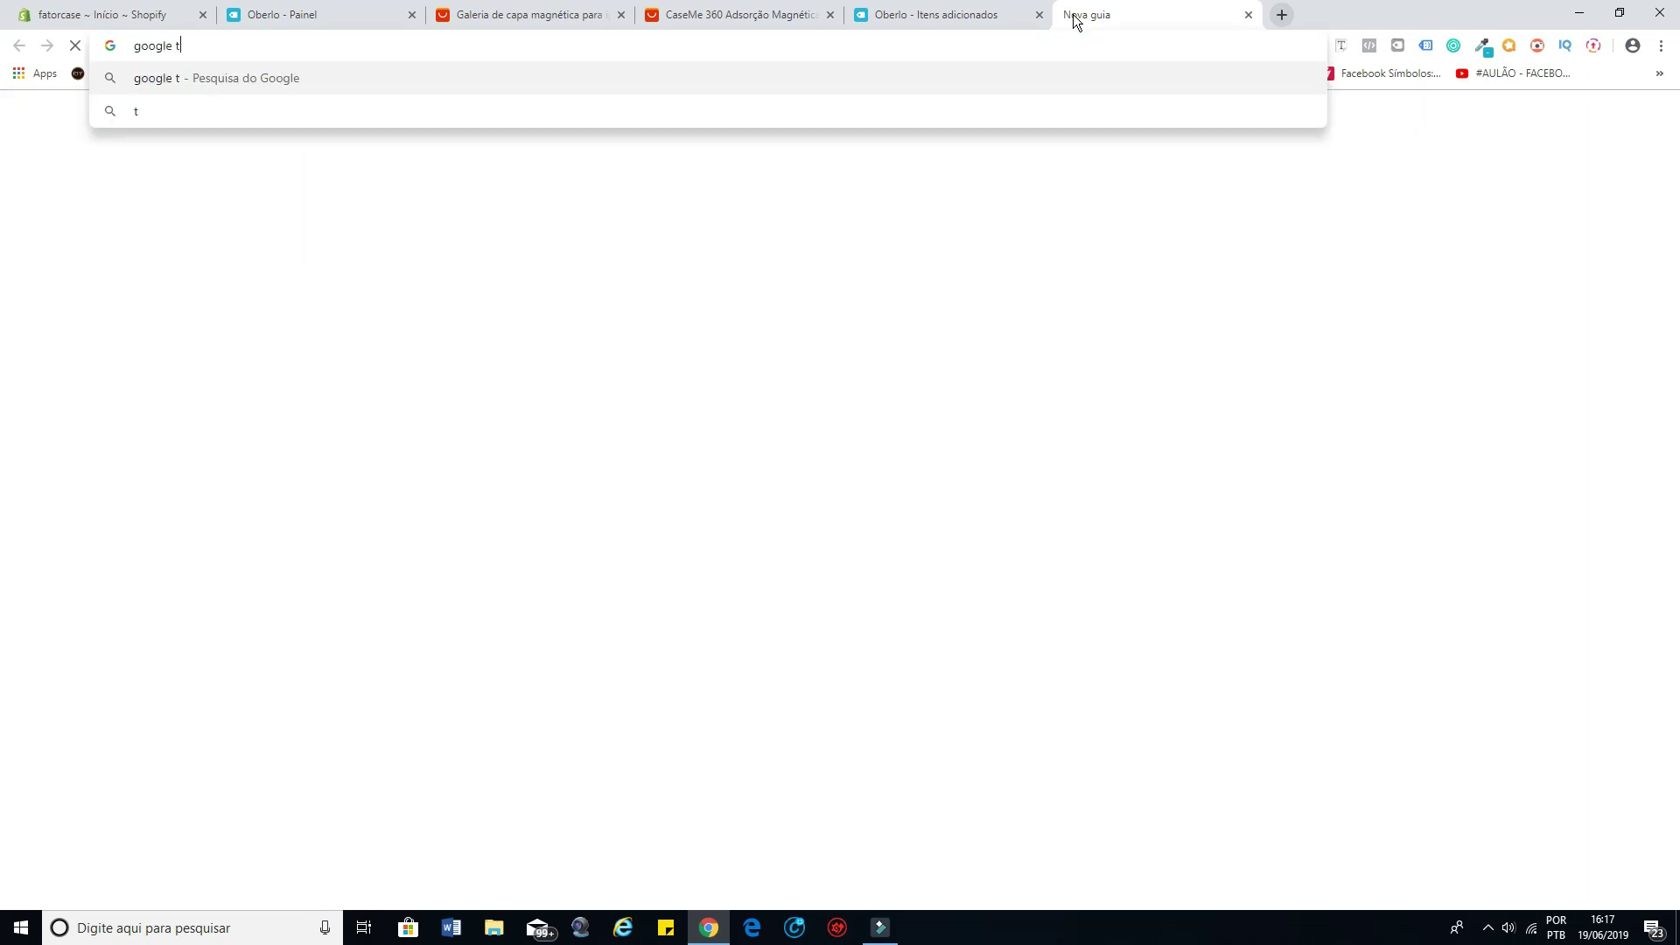
pyautogui.write('rends')
pyautogui.press('Return')
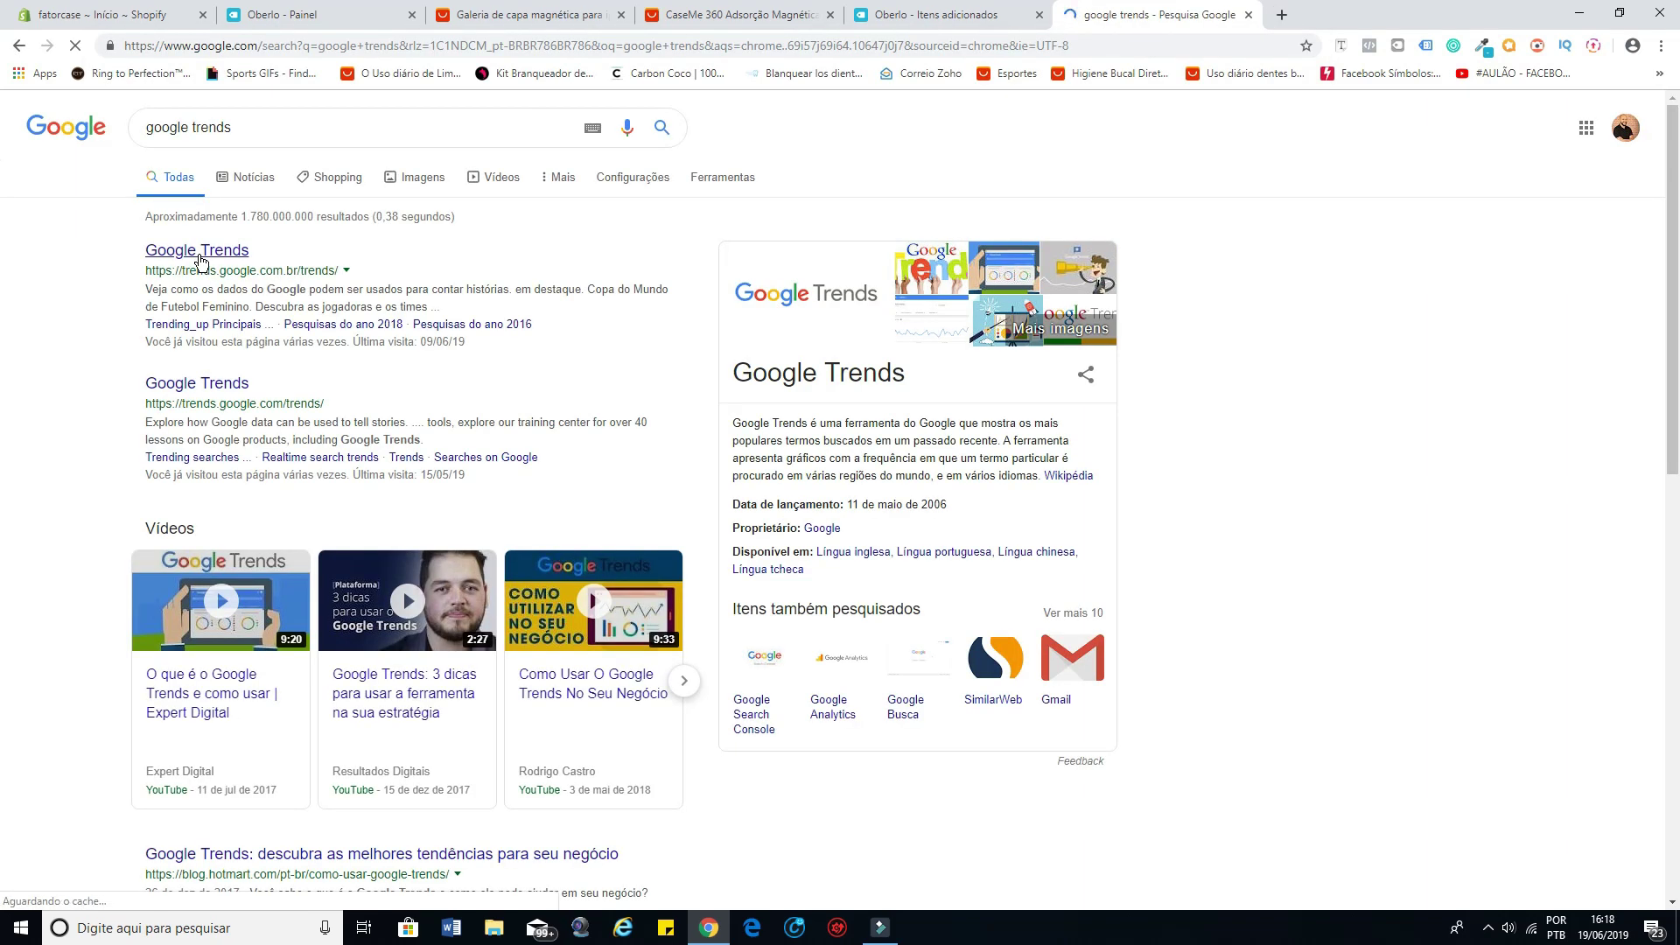
pyautogui.click(200, 255)
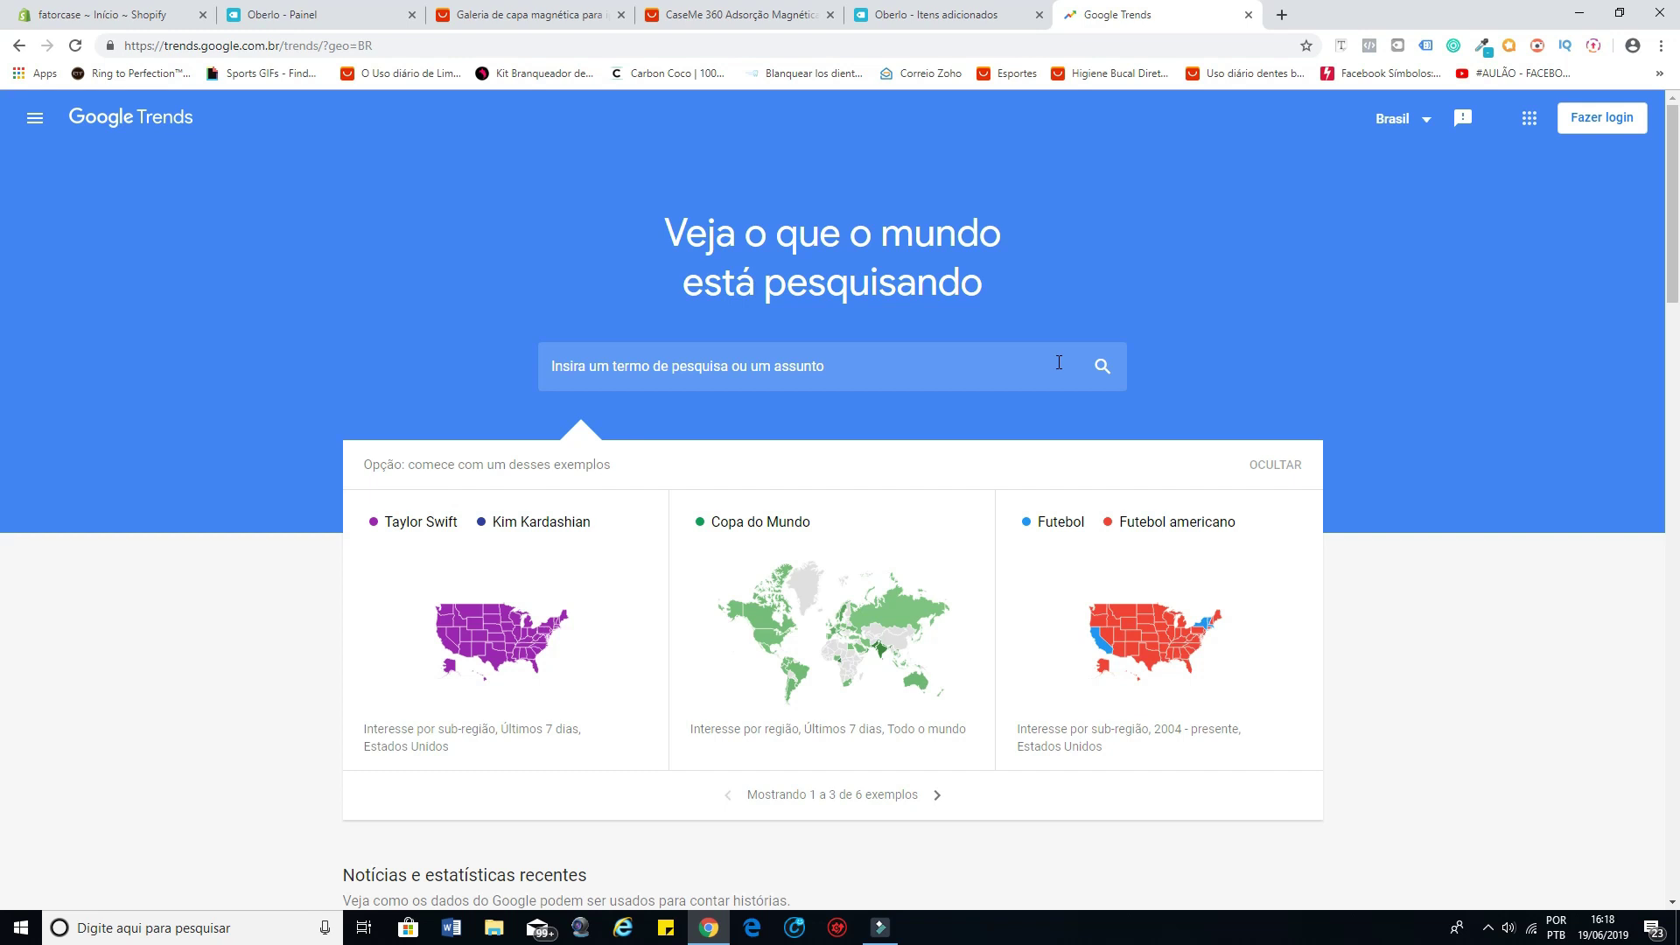
# Step: Look up the search interest for iphone in Google Trends
pyautogui.click(719, 366)
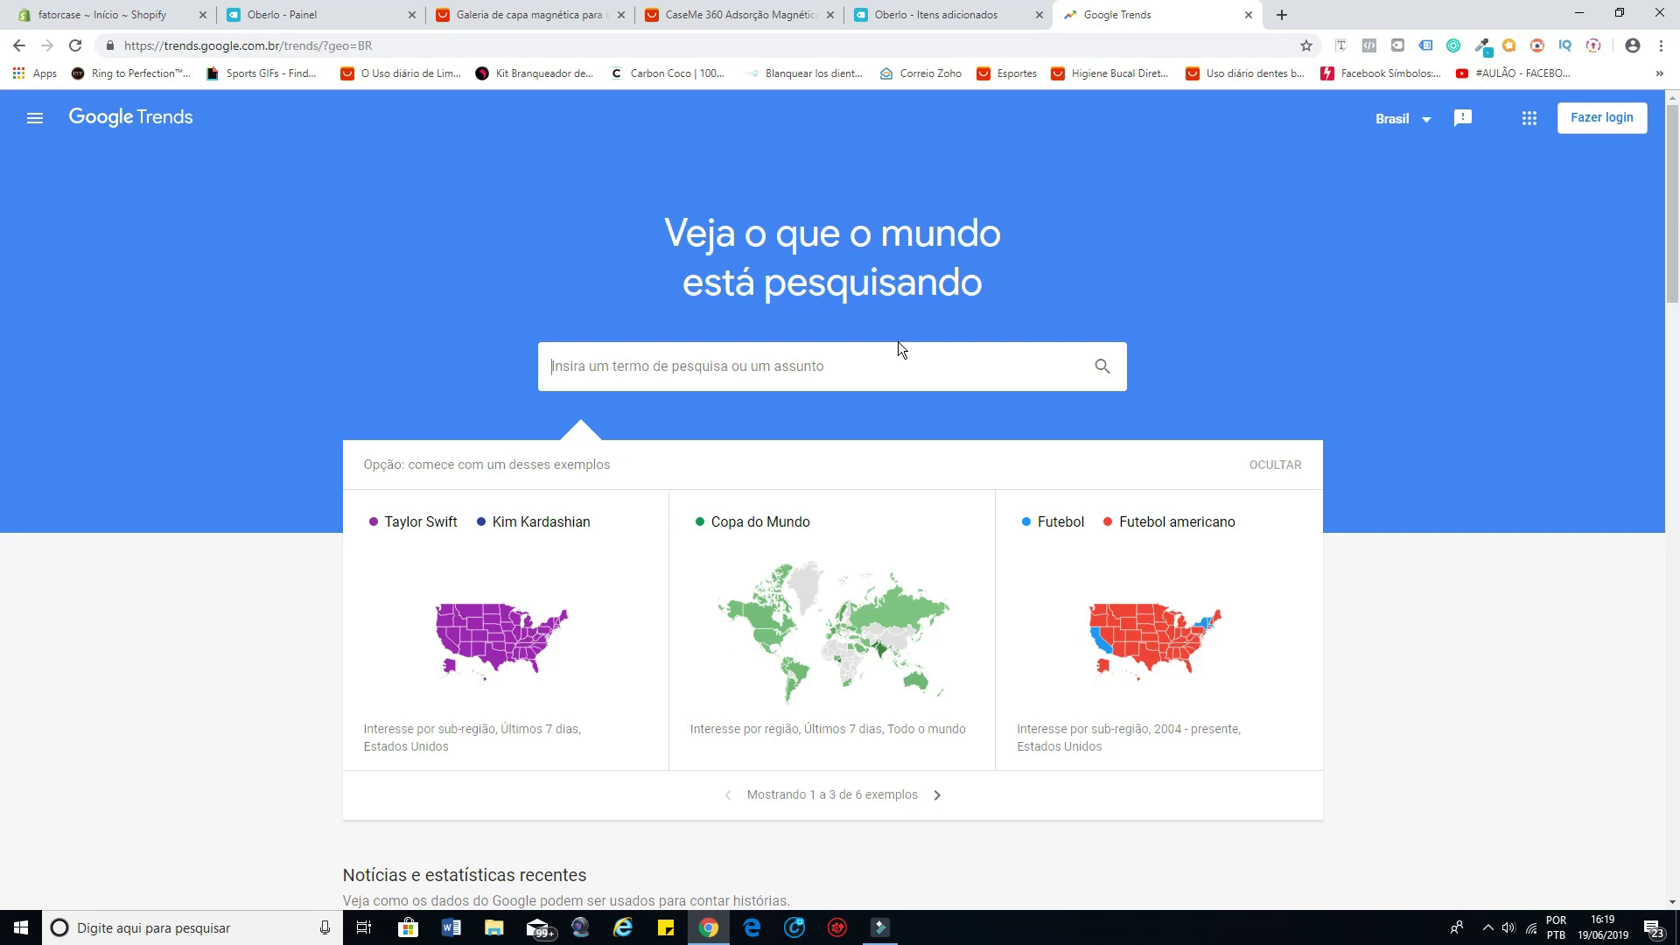
pyautogui.write('iphone')
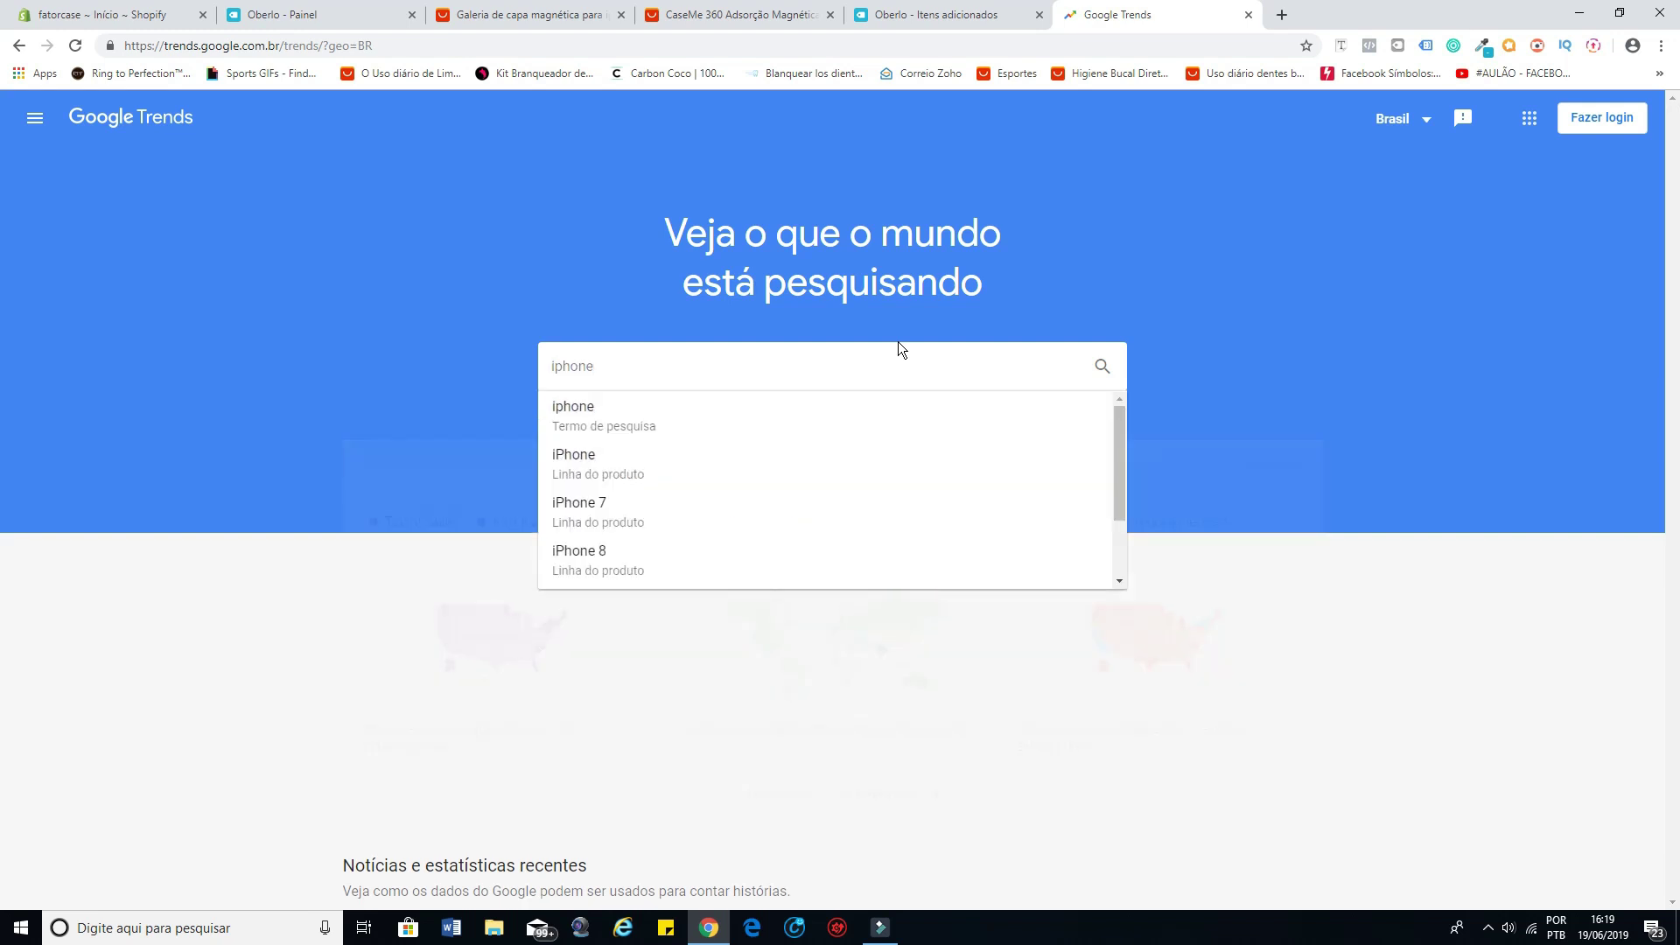
pyautogui.press('Return')
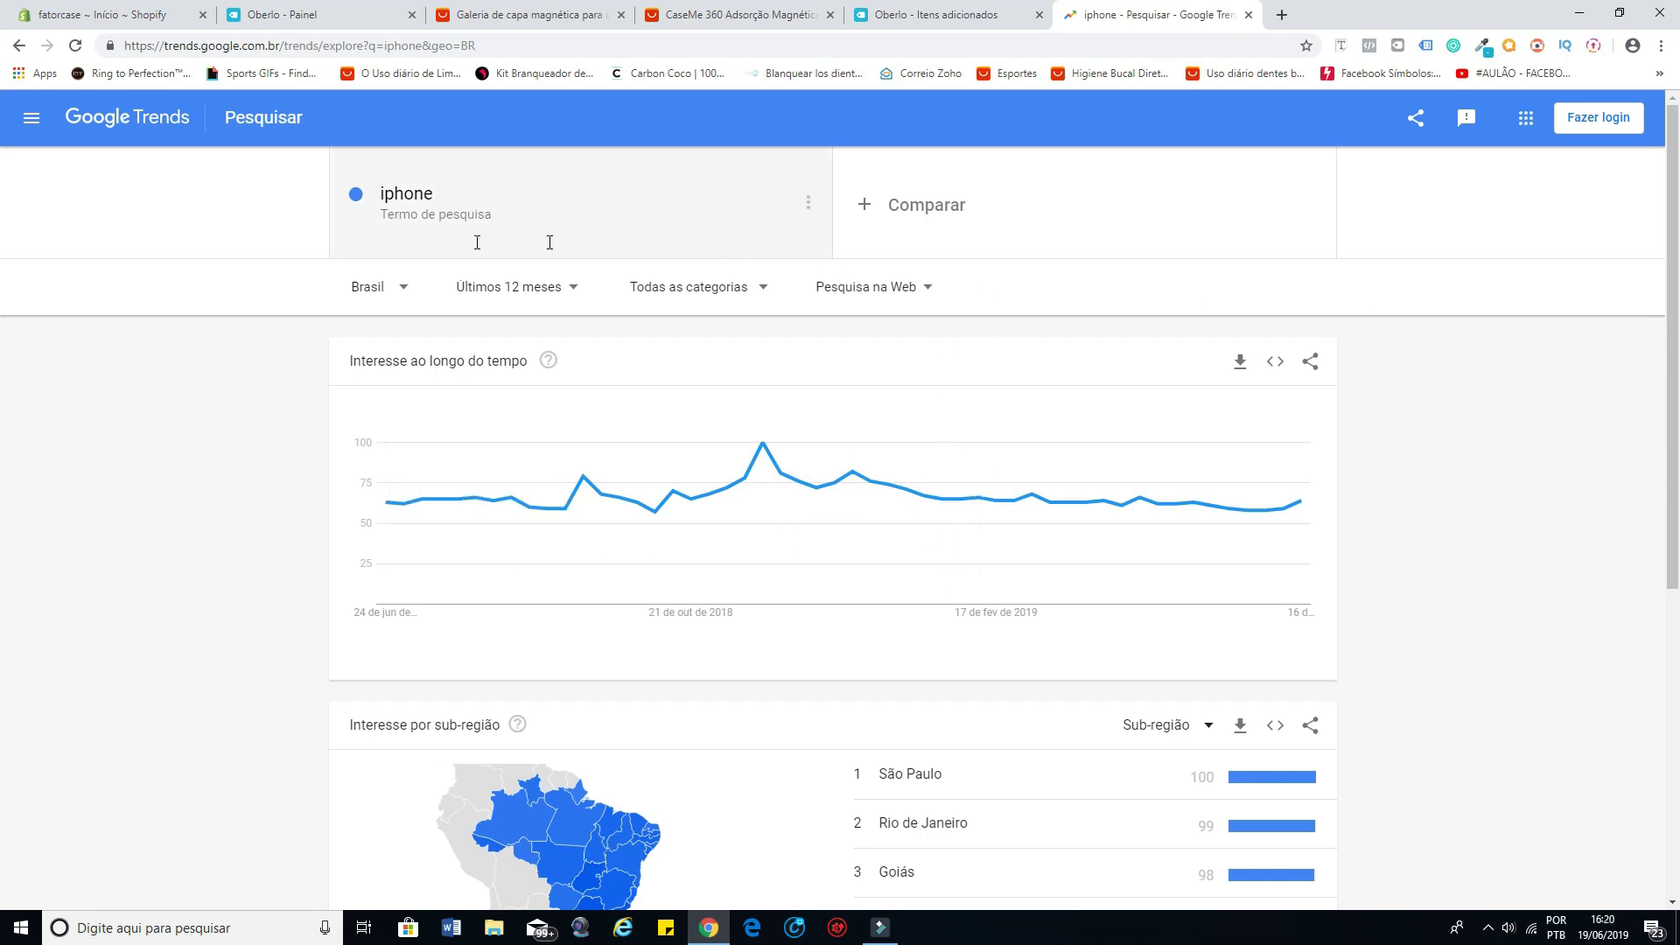
# Step: Look up the search interest for capinha para iphone in Google Trends in place of iphone
pyautogui.click(452, 194)
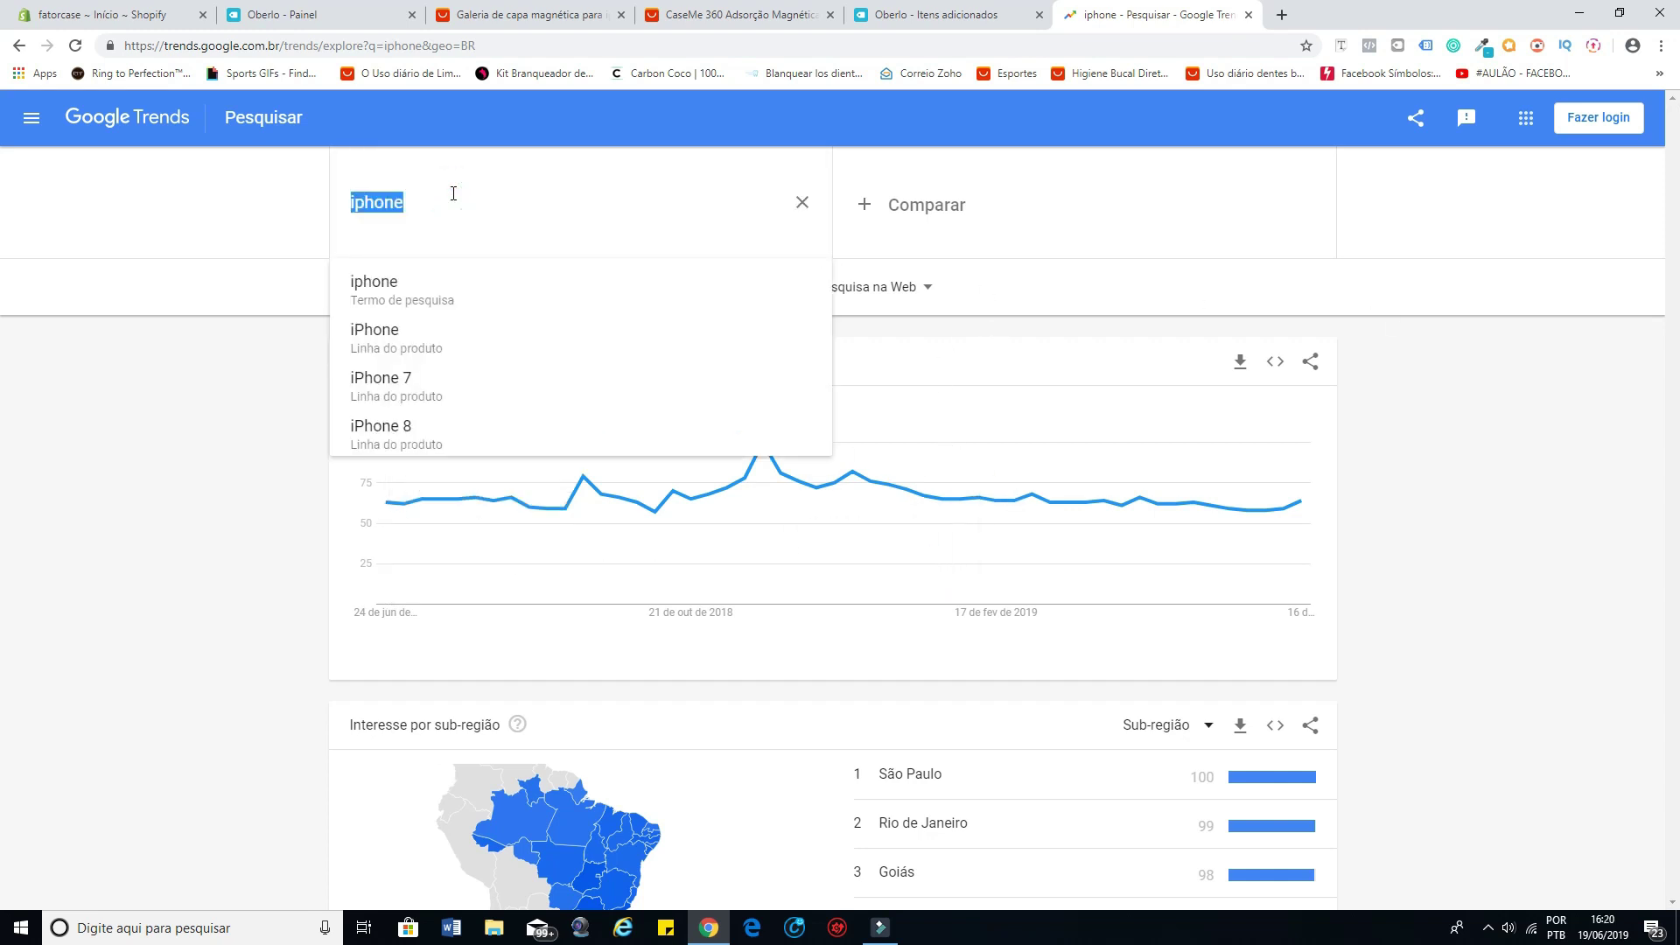
pyautogui.write('capinha par')
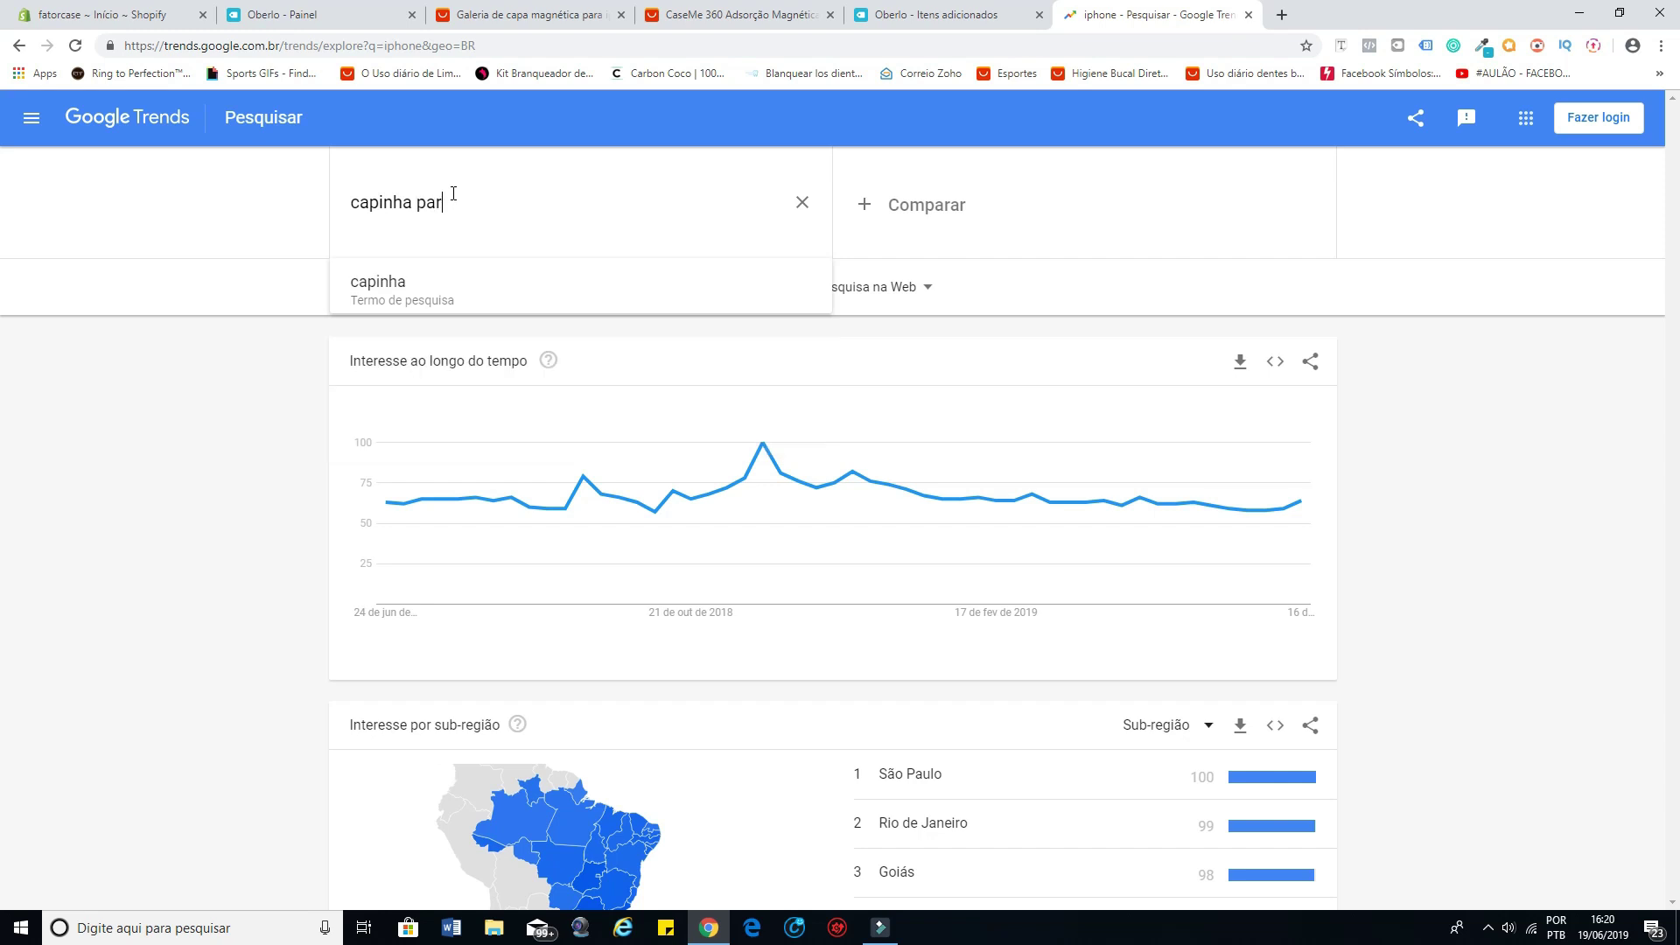
pyautogui.write('a iphone')
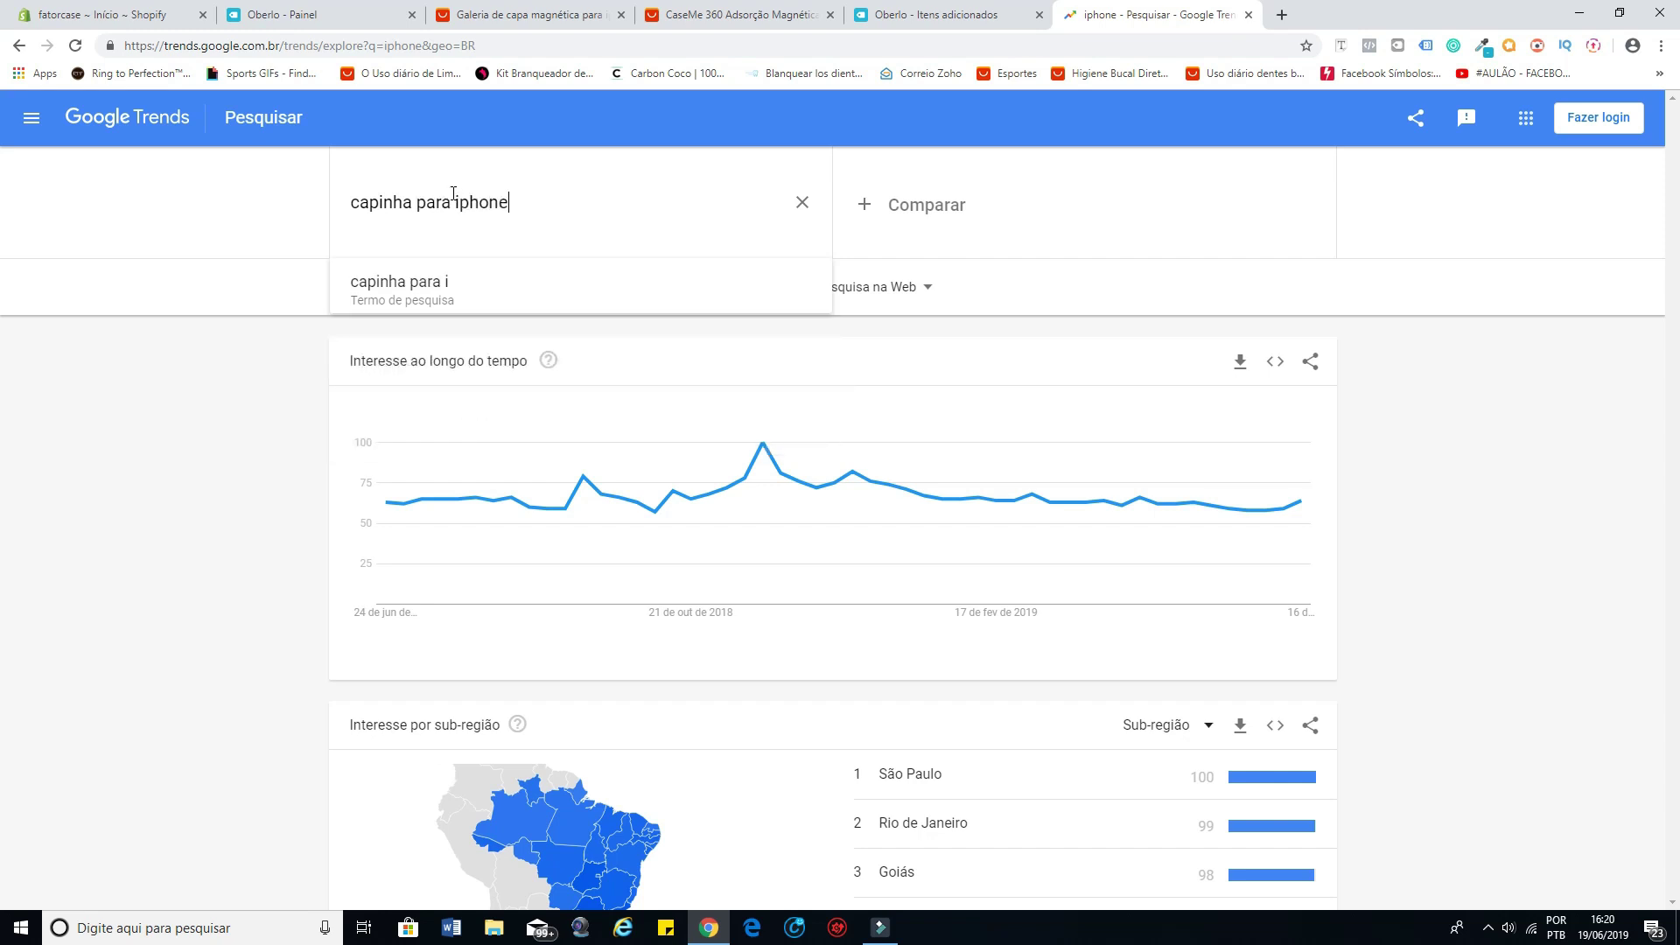
pyautogui.press('Return')
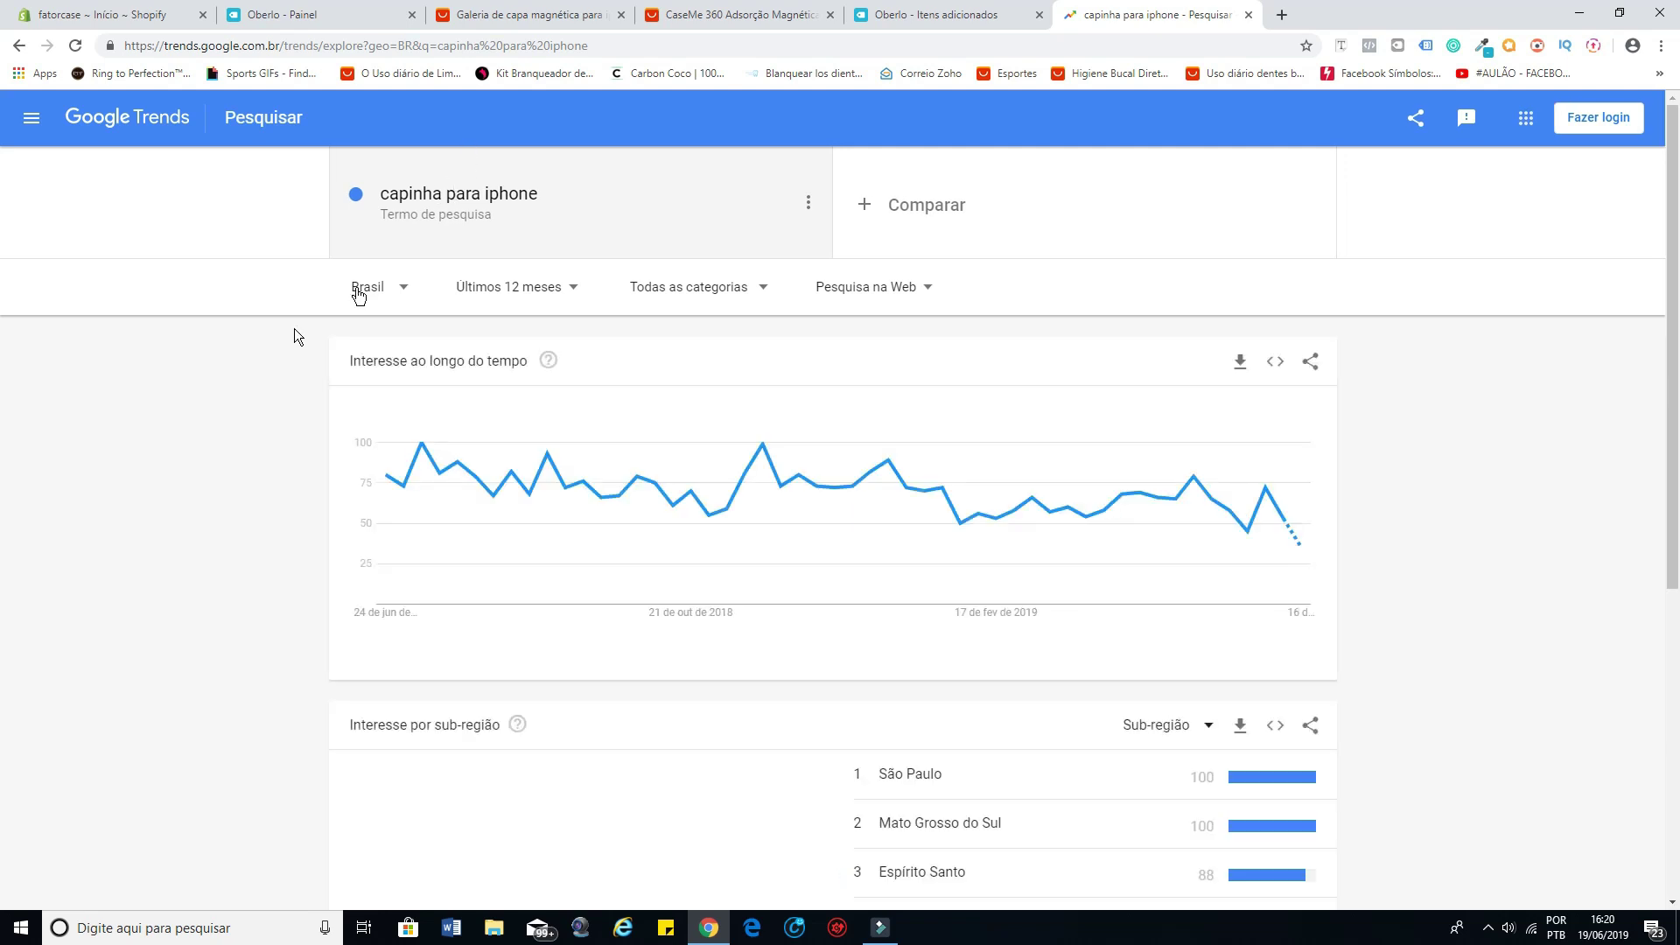
pyautogui.moveTo(429, 509)
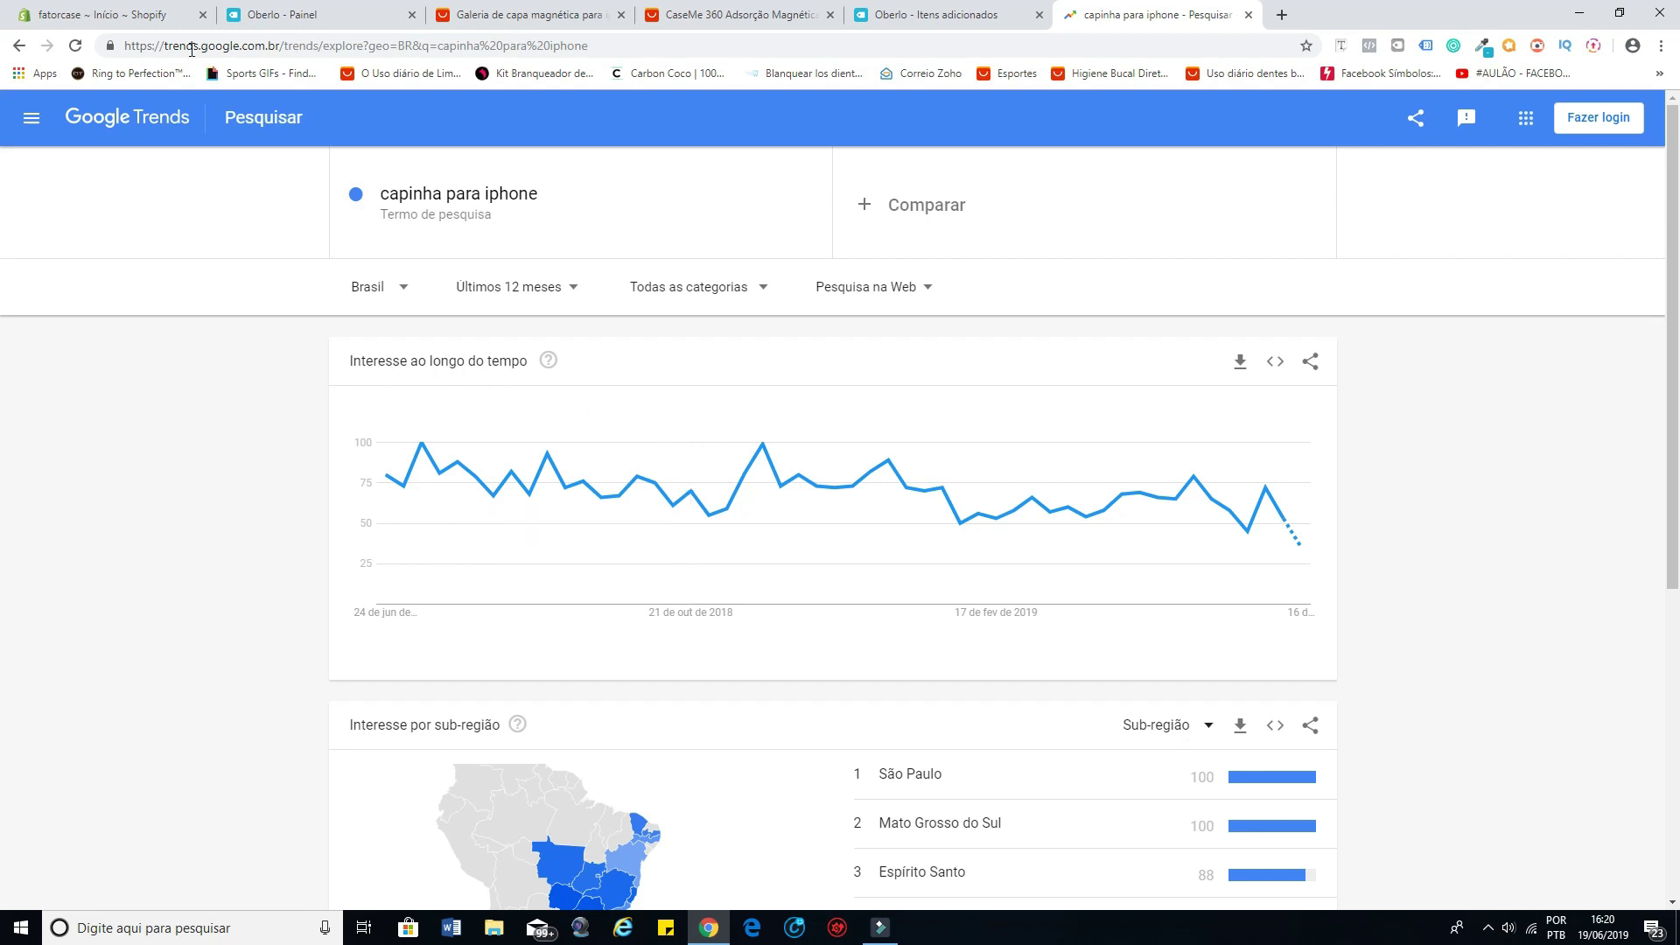
# Step: Retitle the CaseMe 360 magnetic case in Oberlo as Capinha Magnética Para Iphone and import it to the Shopify store
pyautogui.click(941, 23)
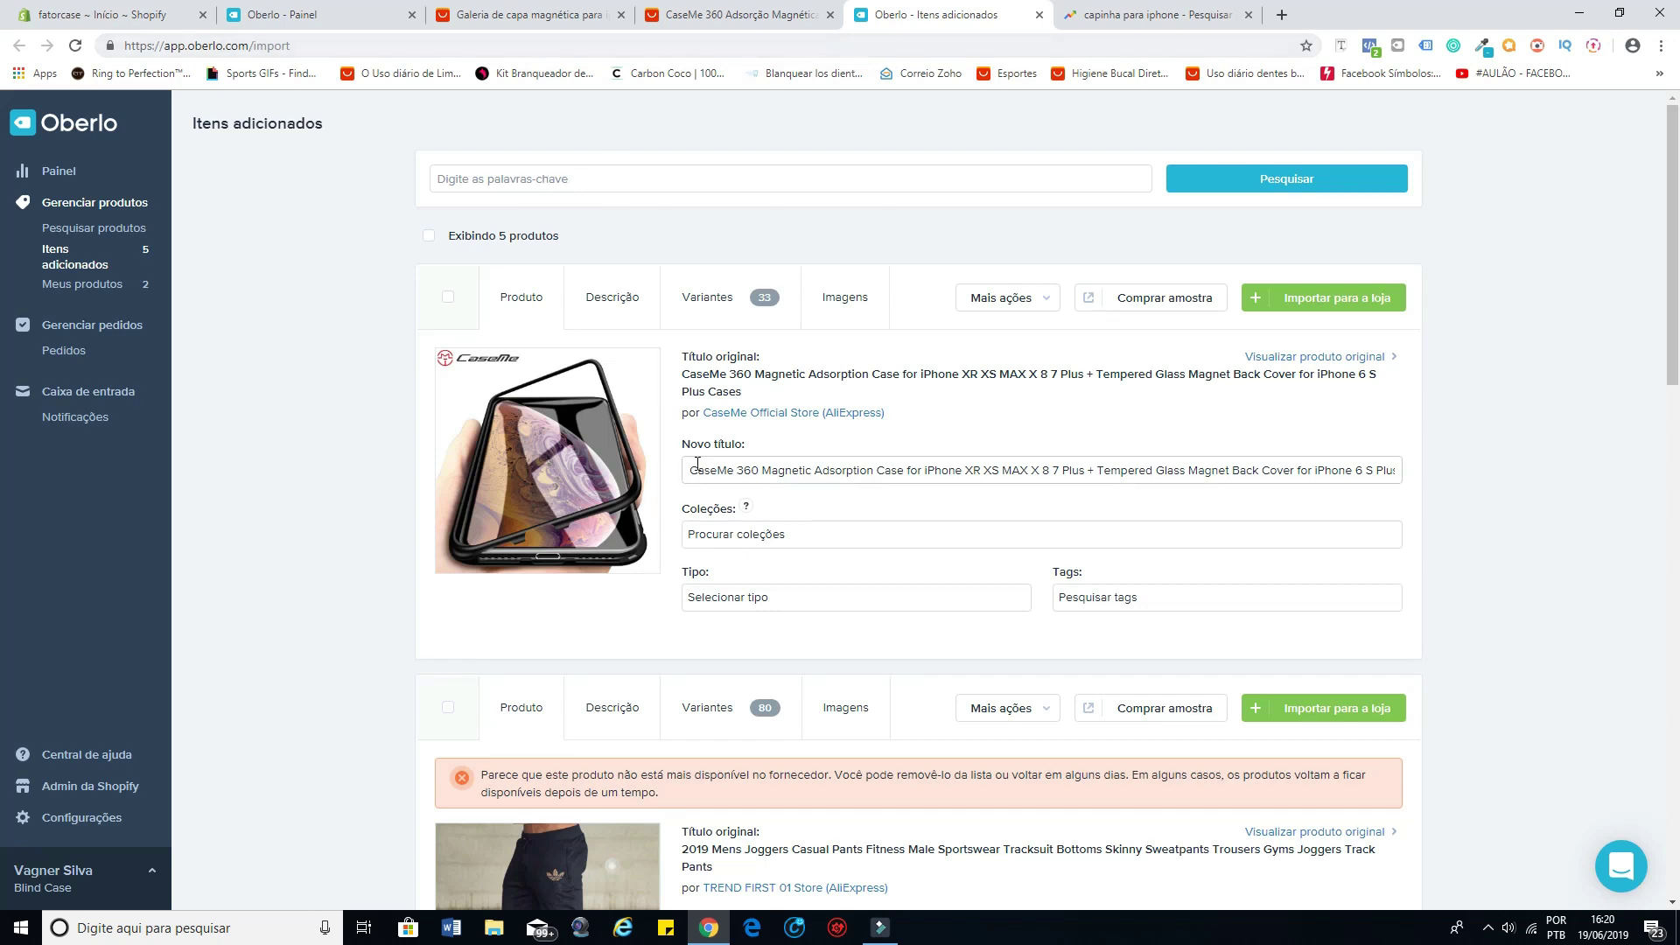
pyautogui.click(691, 469)
pyautogui.hotkey('ctrl', 'a')
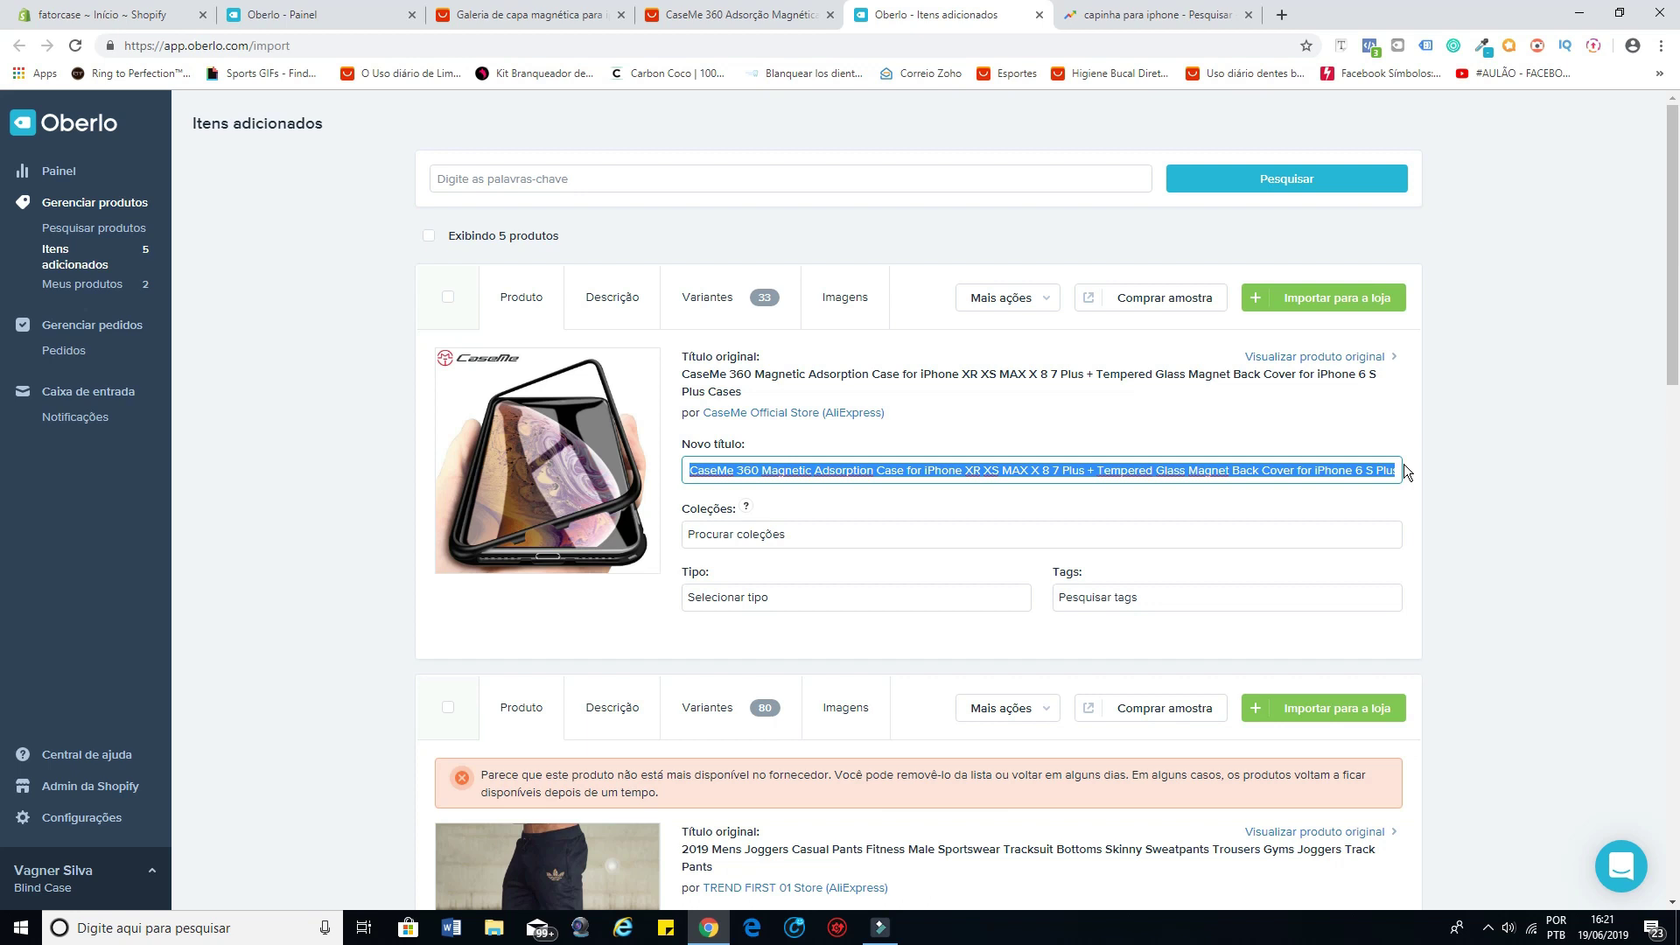
pyautogui.write('Cpiases')
pyautogui.press('Left')
pyautogui.press('Left')
pyautogui.press('BackSpace')
pyautogui.press('BackSpace')
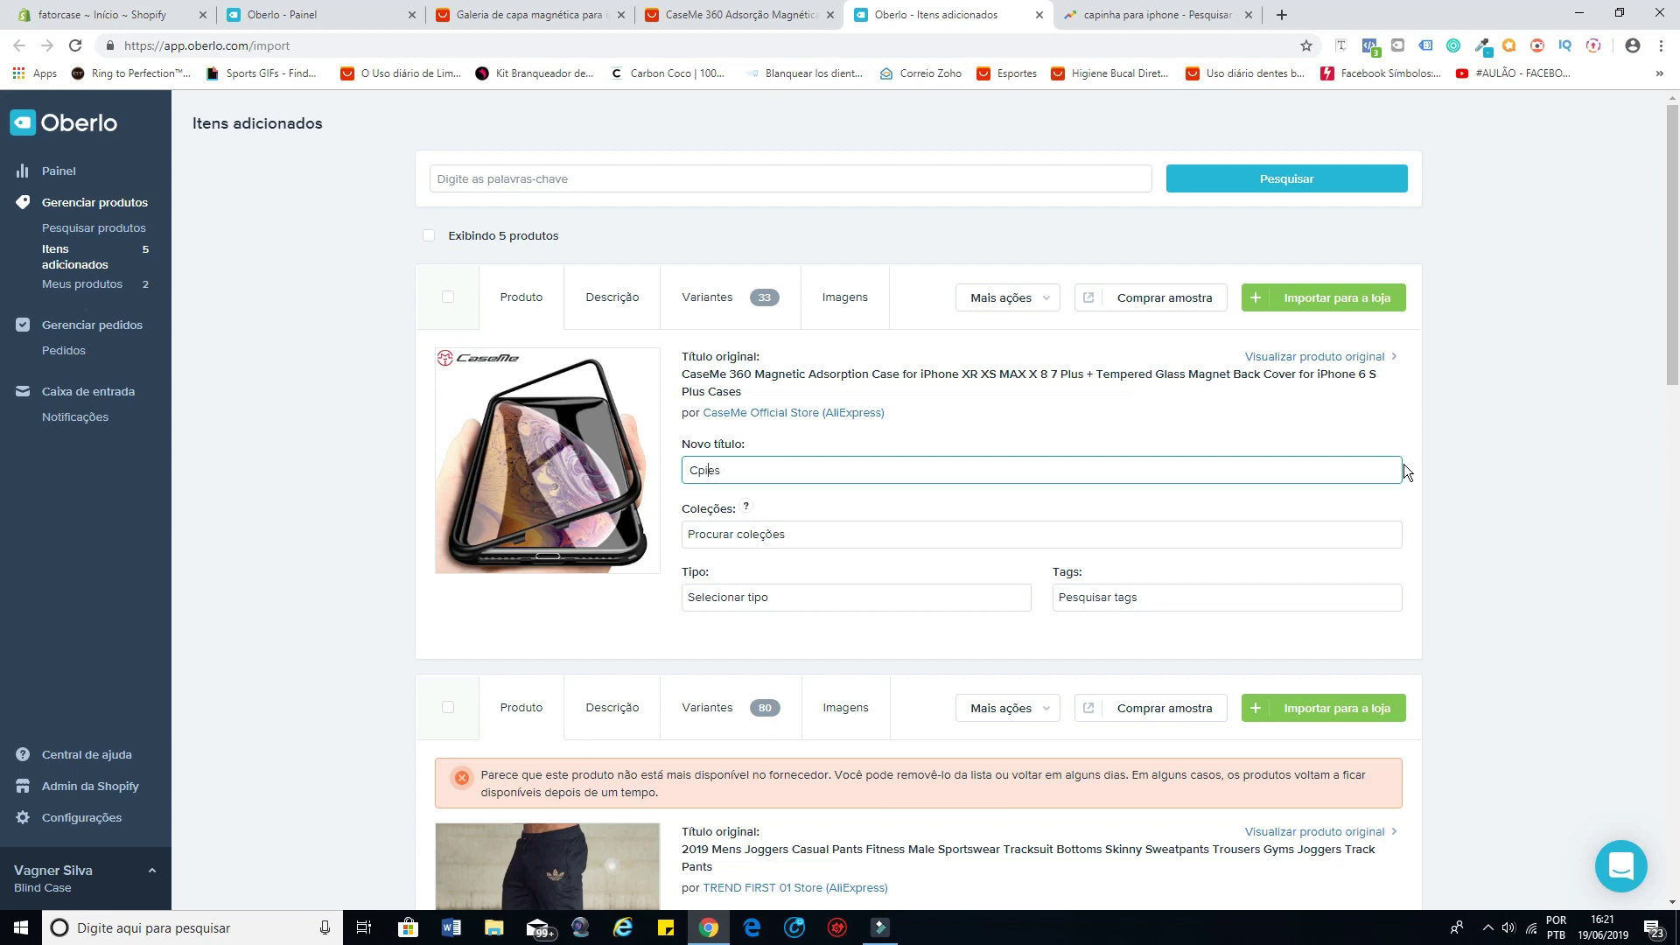
pyautogui.press('BackSpace')
pyautogui.press('BackSpace')
pyautogui.write('apinha Magnética Para Iphone')
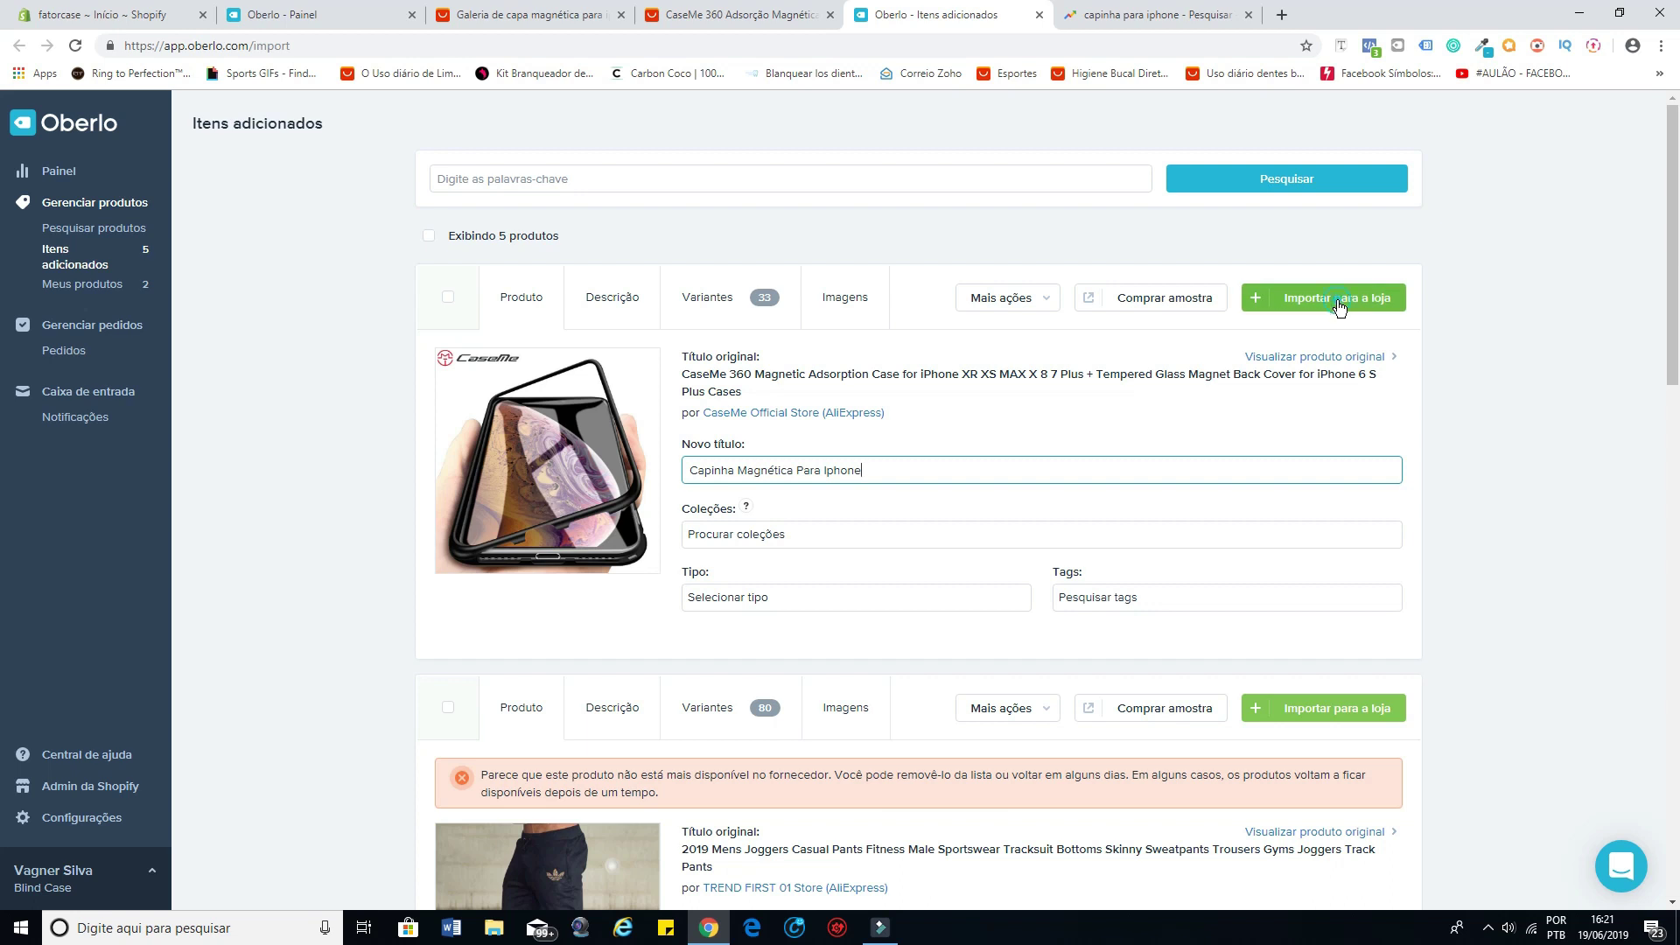
pyautogui.click(1339, 302)
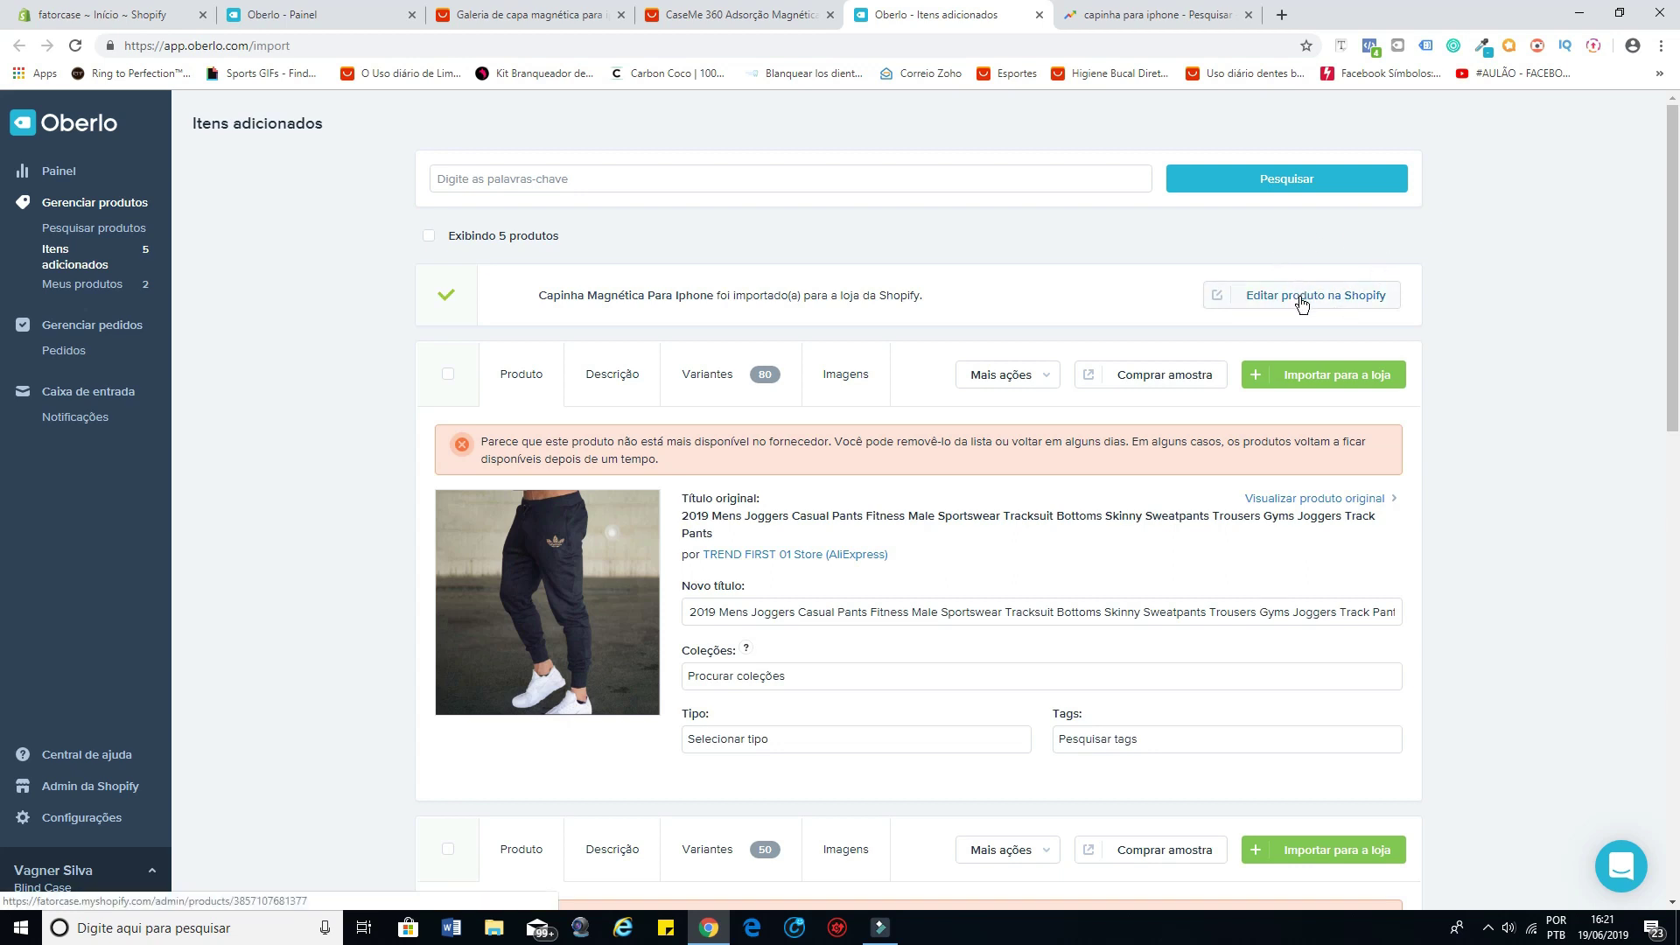
# Step: Open the imported Capinha Magnética Para Iphone product in Shopify and delete its entire supplier description
pyautogui.click(1304, 301)
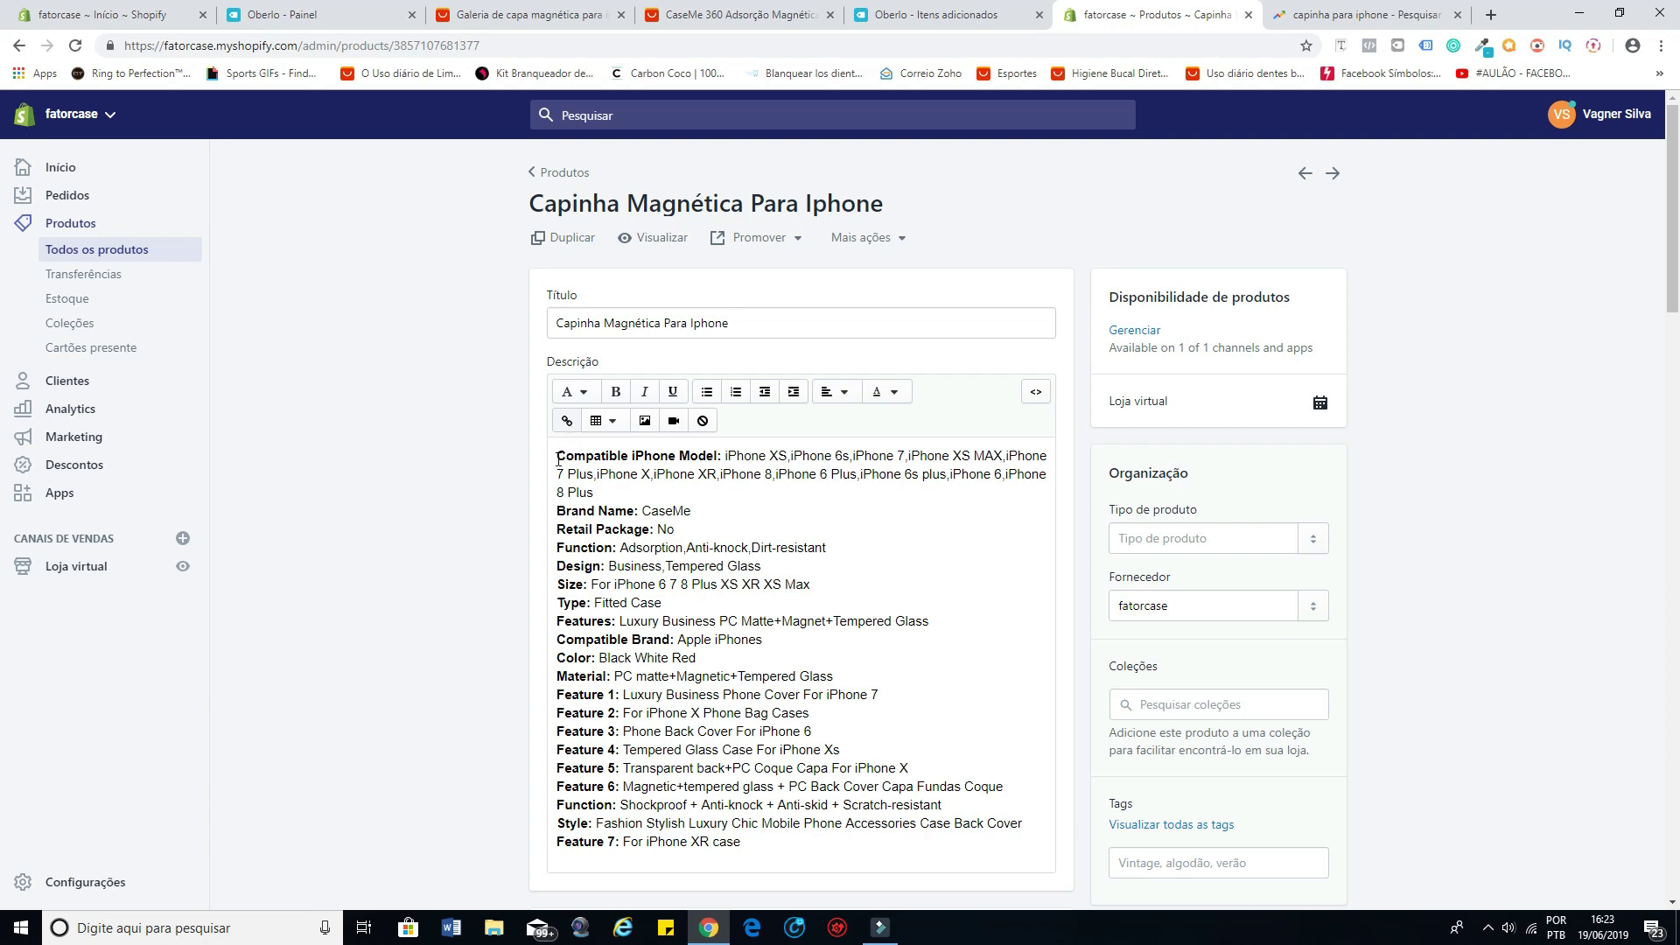
pyautogui.moveTo(558, 459); pyautogui.dragTo(770, 858)
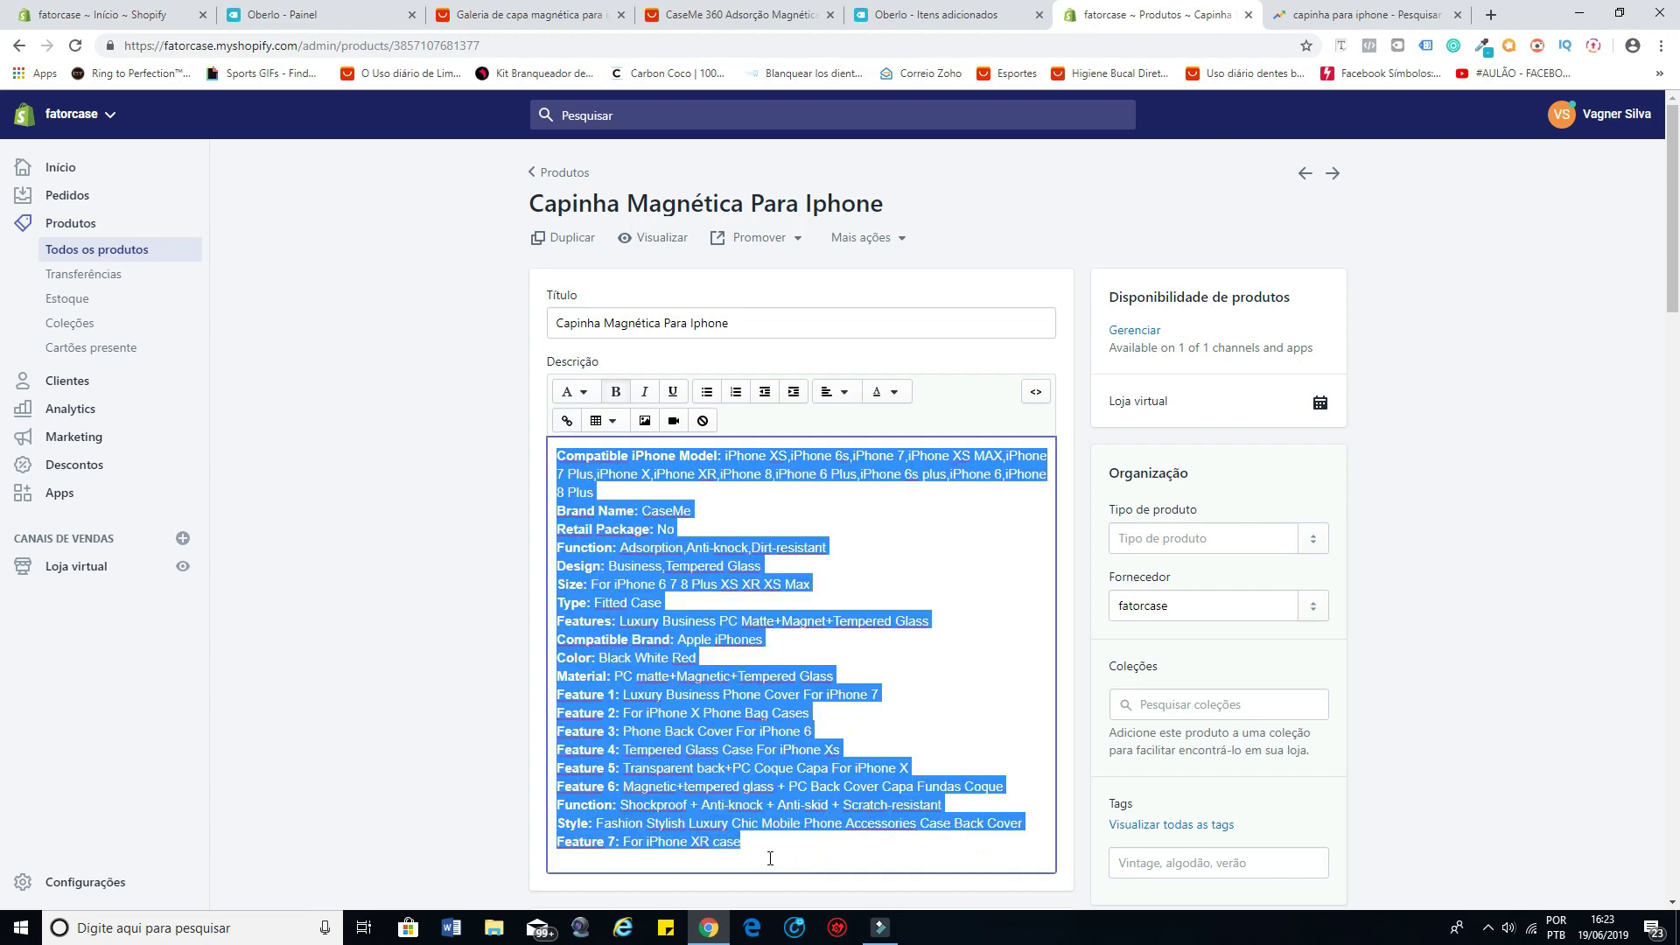
pyautogui.press('Delete')
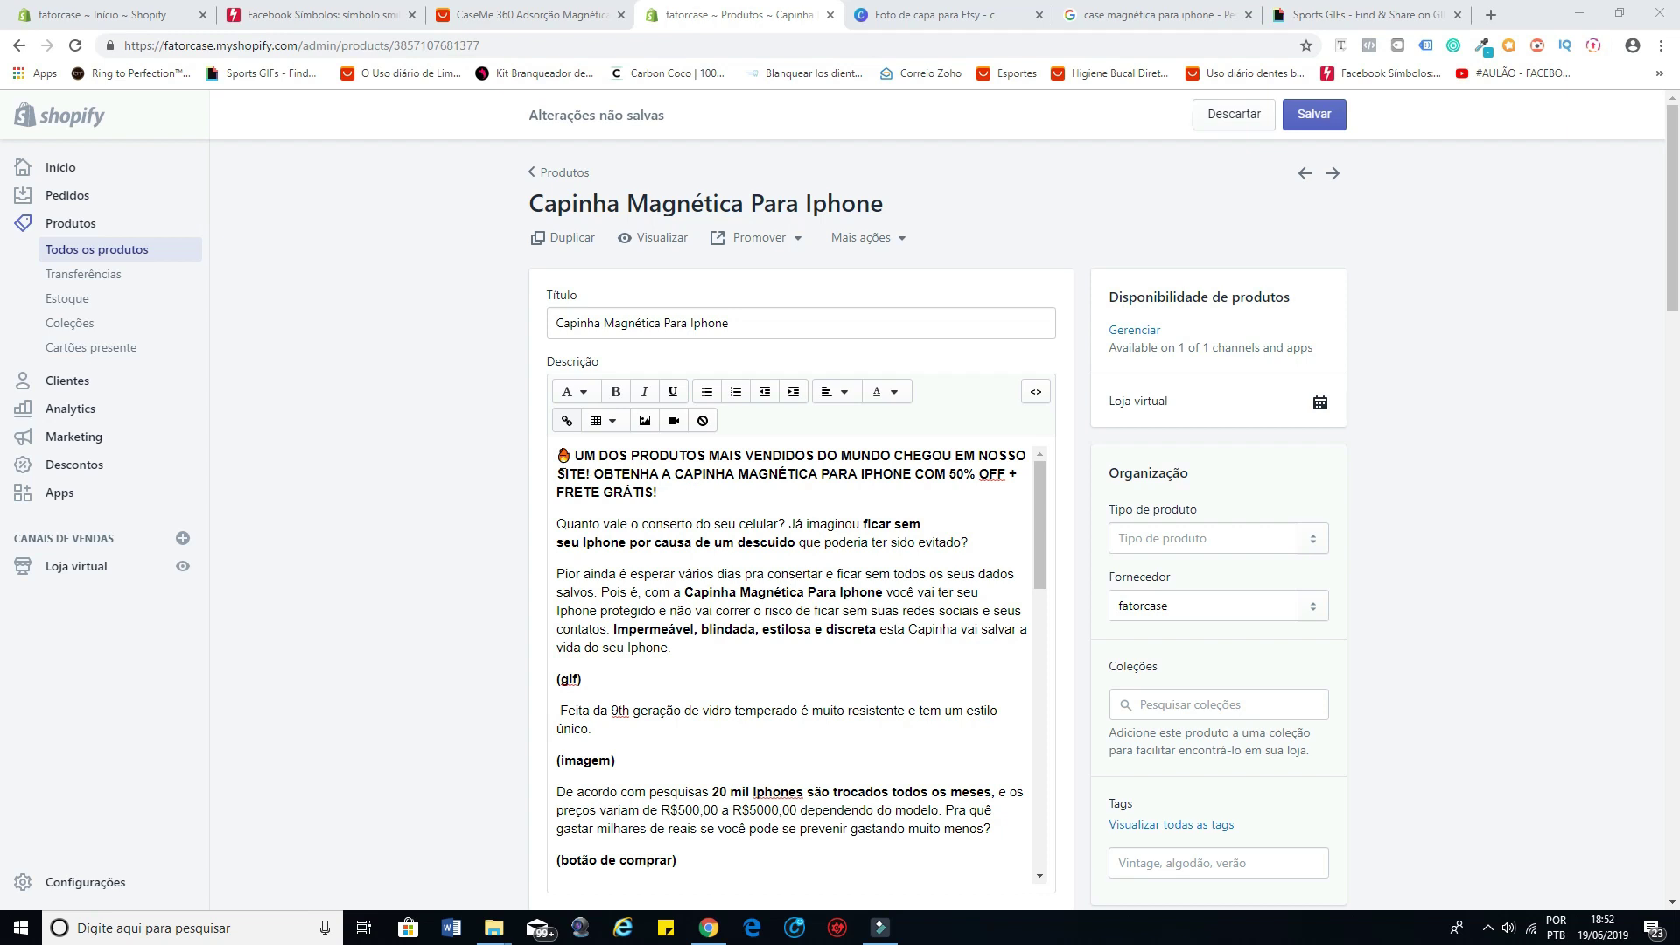
# Step: Review the new description's opening, from the fire emoji and headline through the repair-cost paragraphs to the (gif) placeholder
pyautogui.click(562, 455)
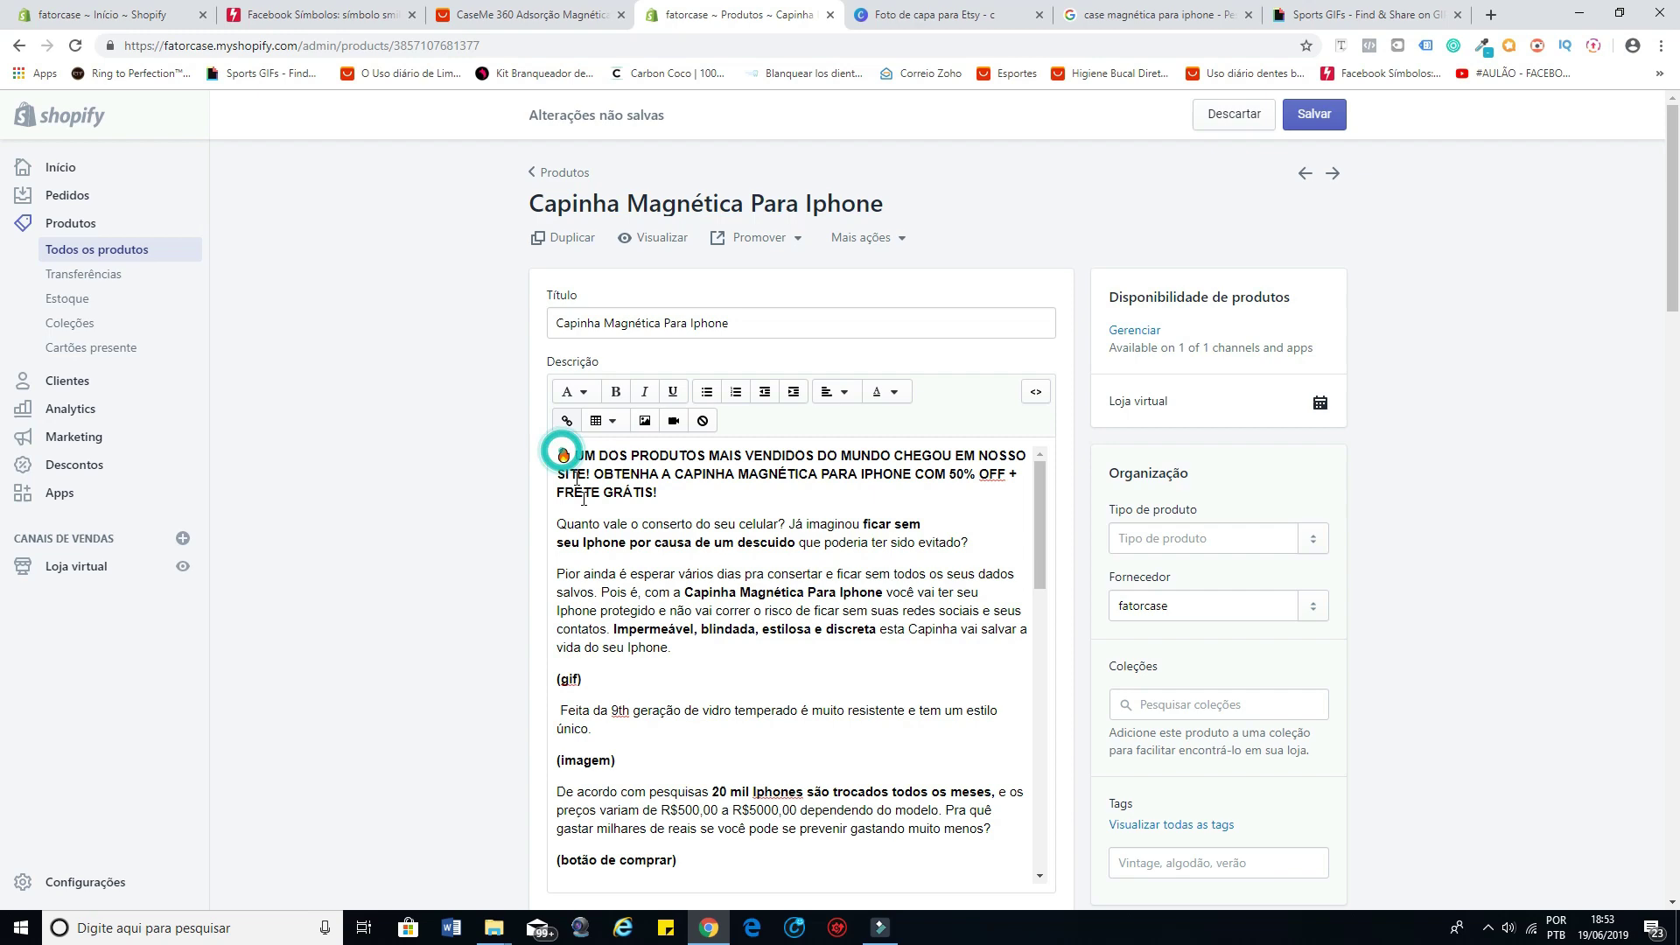
pyautogui.keyDown('shift'); pyautogui.click(671, 658); pyautogui.keyUp('shift')
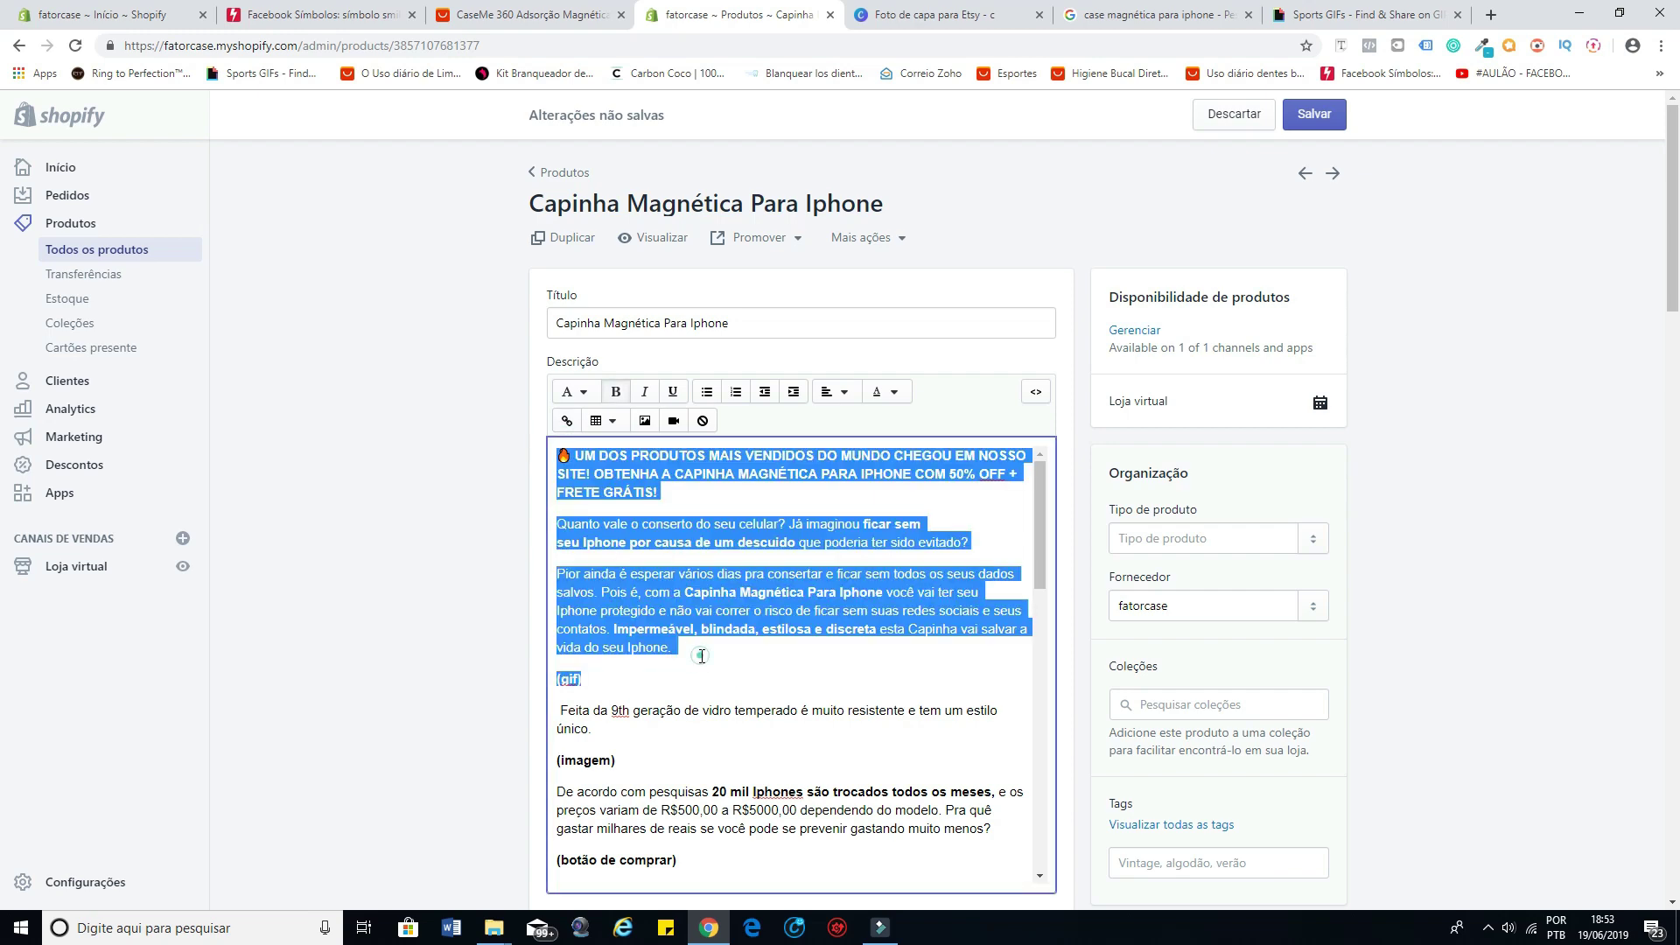
pyautogui.click(701, 655)
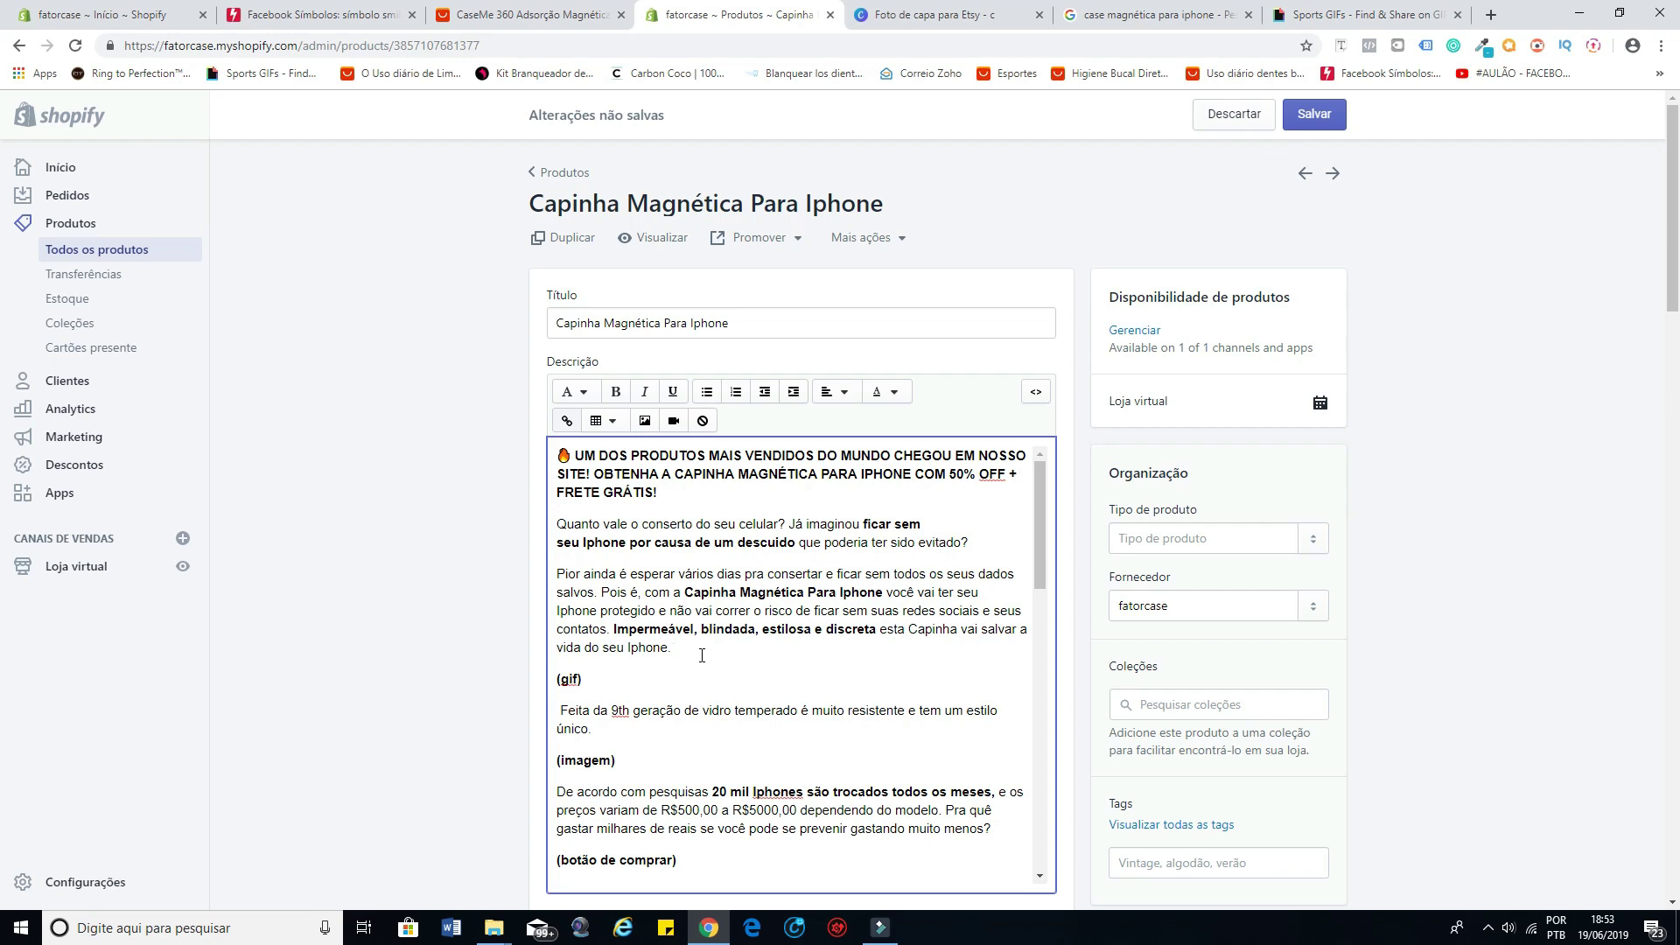
pyautogui.click(572, 455)
pyautogui.moveTo(679, 492); pyautogui.dragTo(576, 451)
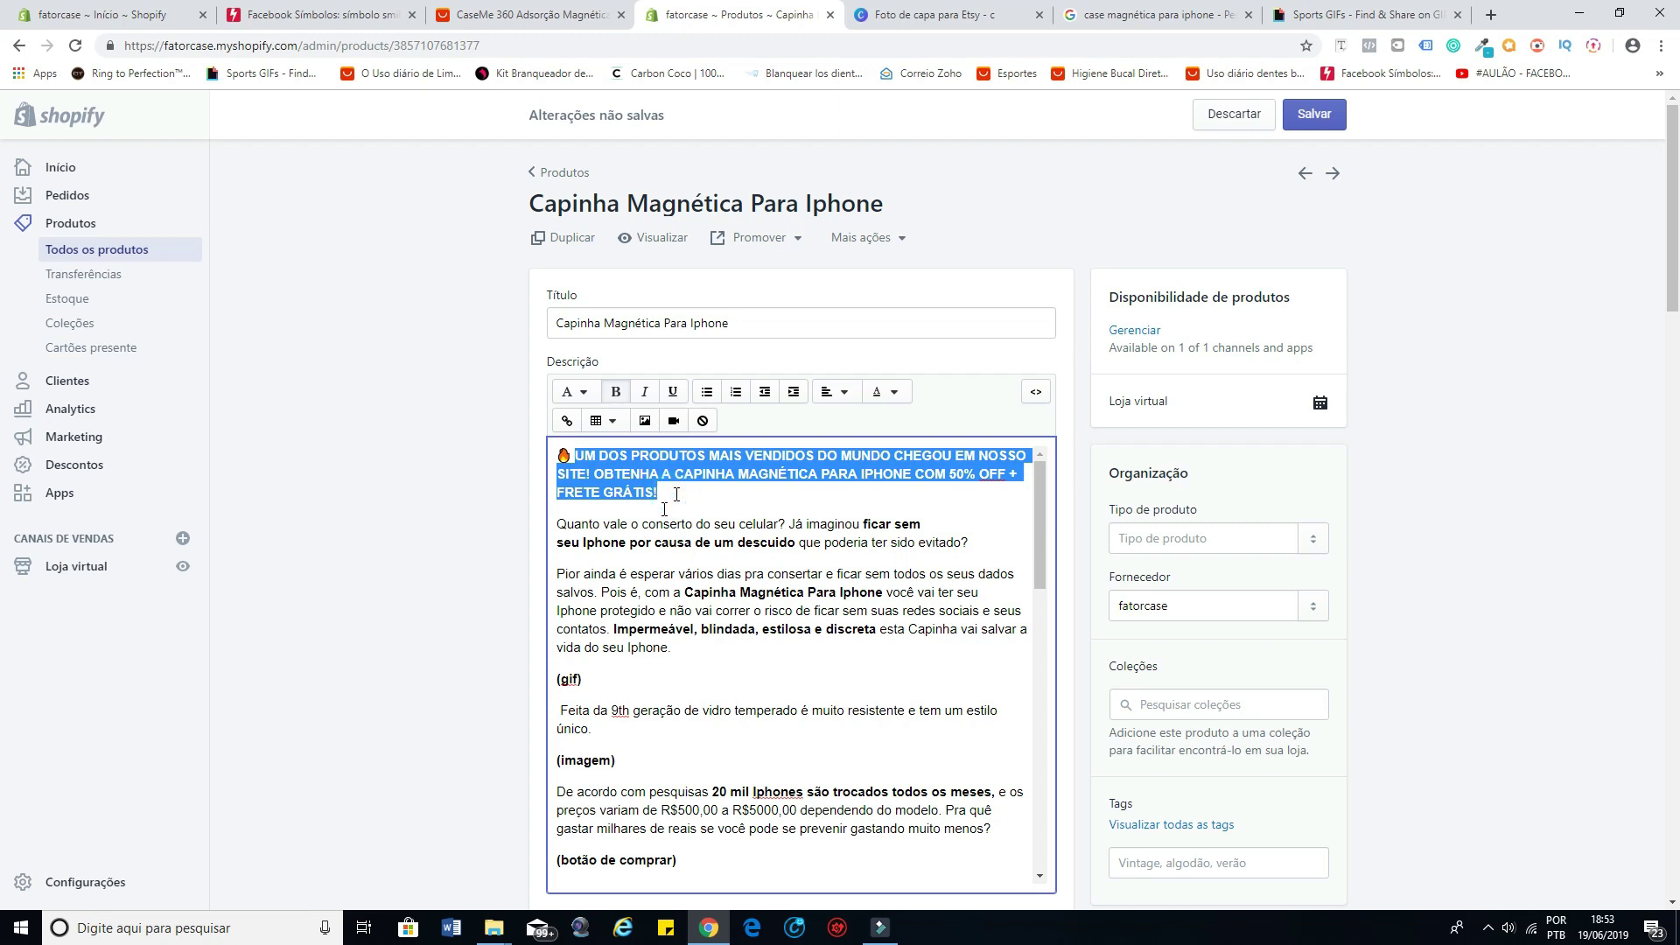
pyautogui.click(560, 525)
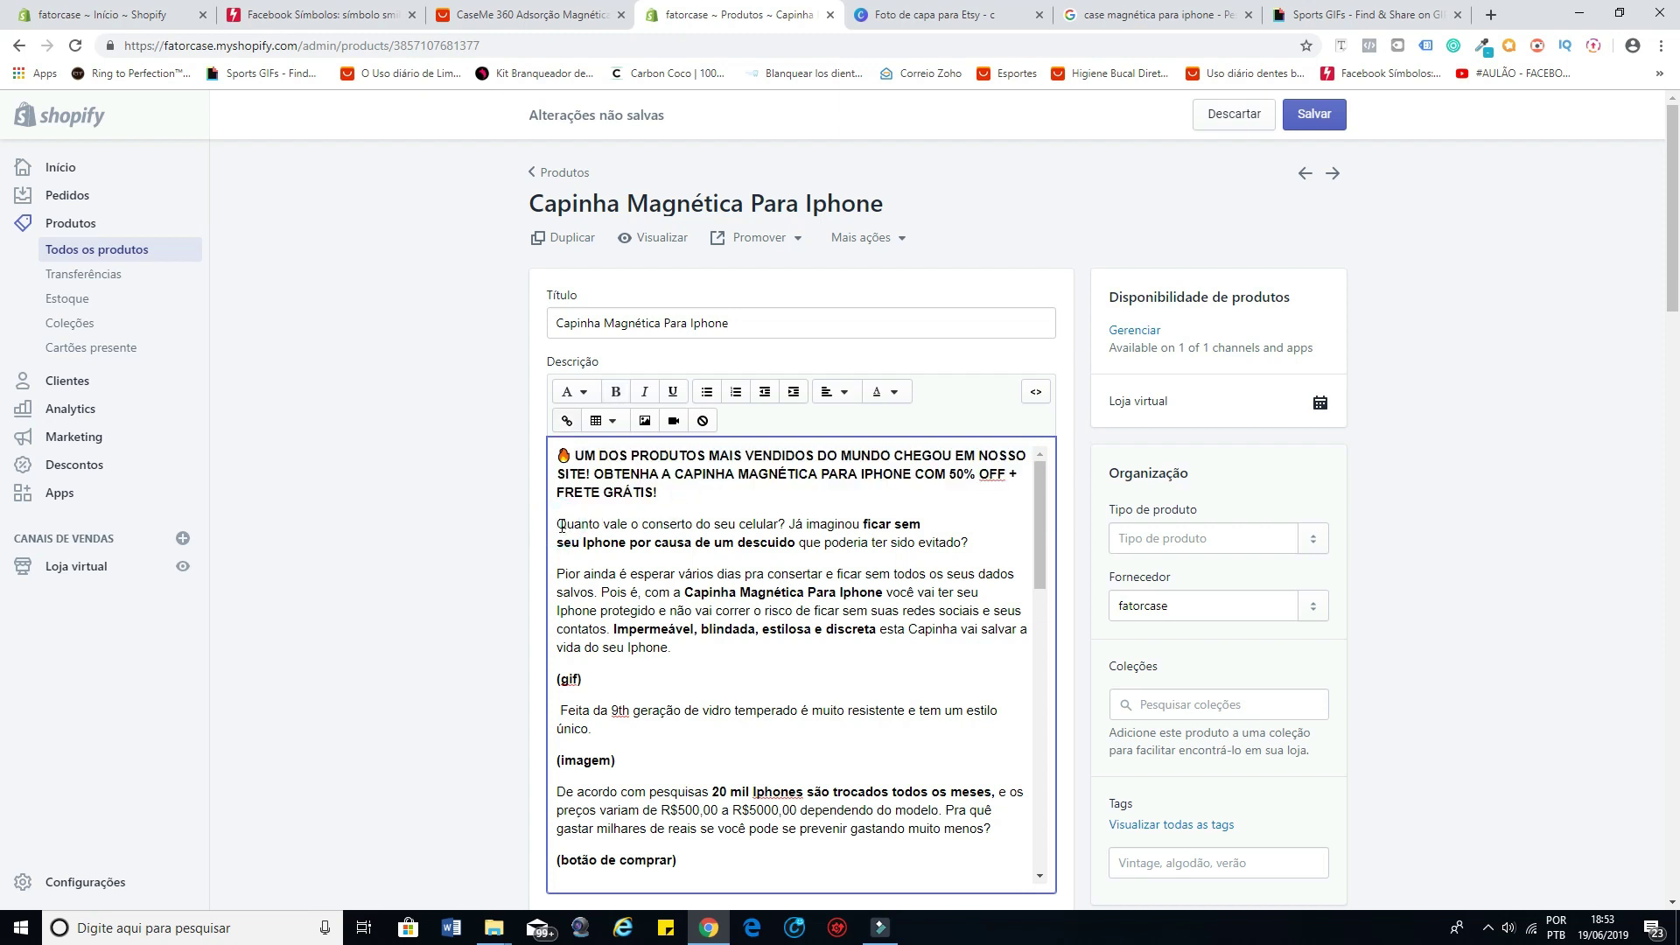
pyautogui.moveTo(561, 525); pyautogui.dragTo(819, 574)
pyautogui.click(822, 546)
pyautogui.click(690, 646)
pyautogui.moveTo(618, 681); pyautogui.dragTo(557, 683)
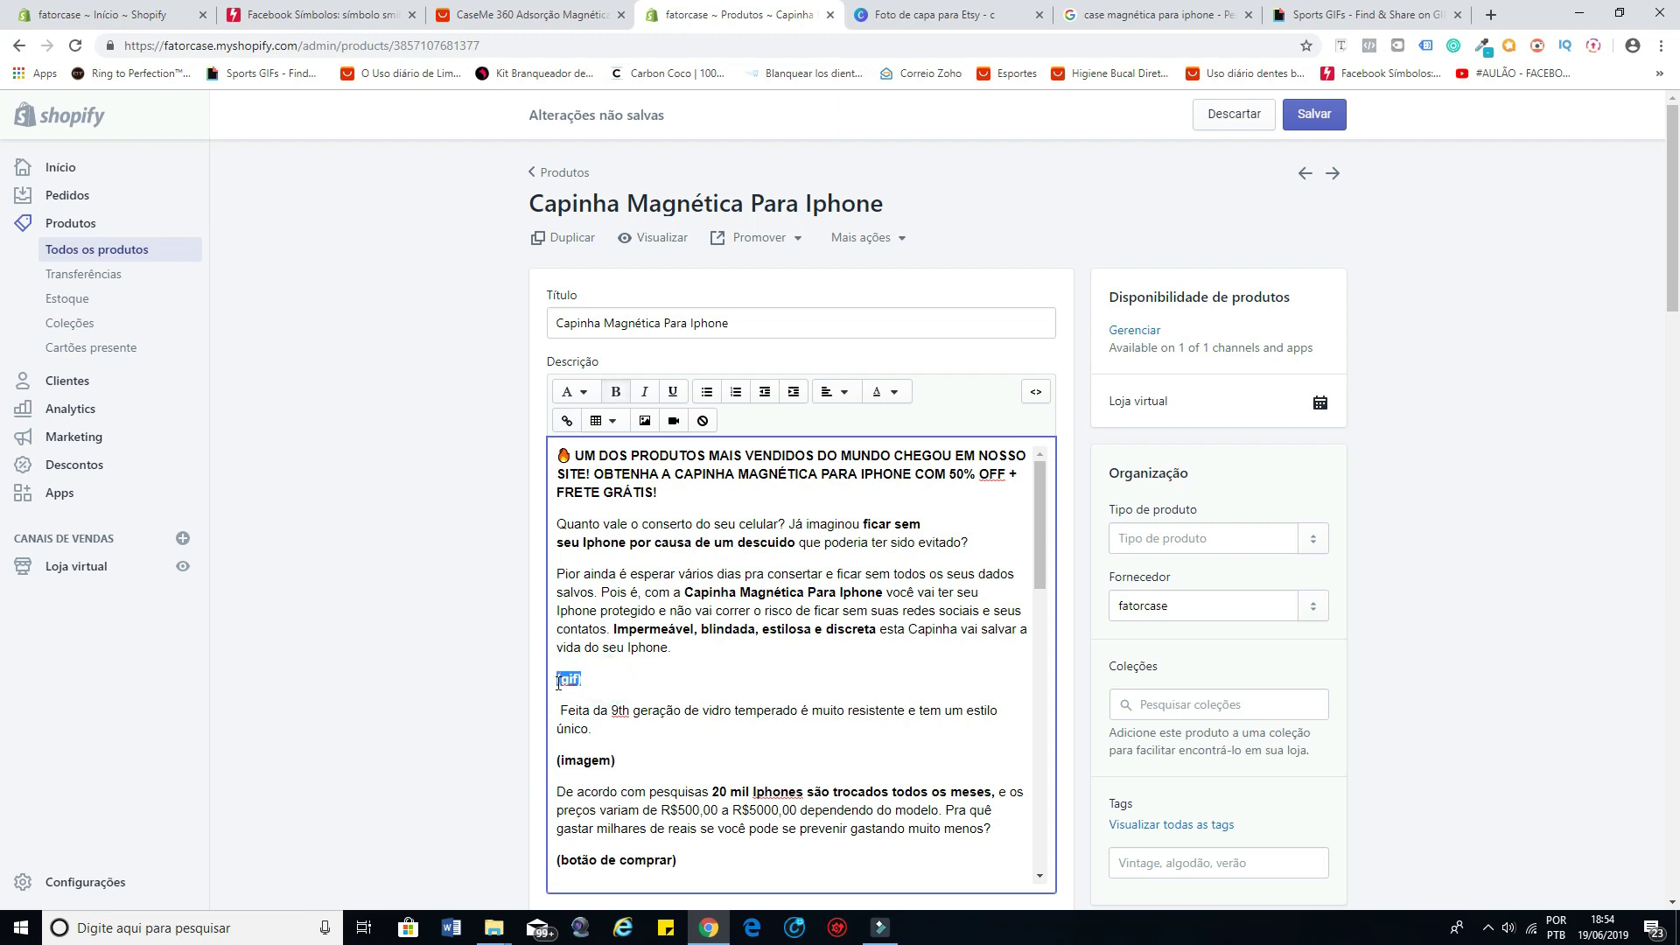
# Step: Examine the description's middle part, covering the tempered glass and replacement-cost text and the (imagem) and (botão de comprar) placeholders
pyautogui.click(630, 751)
pyautogui.scroll(-2, 658, 735)
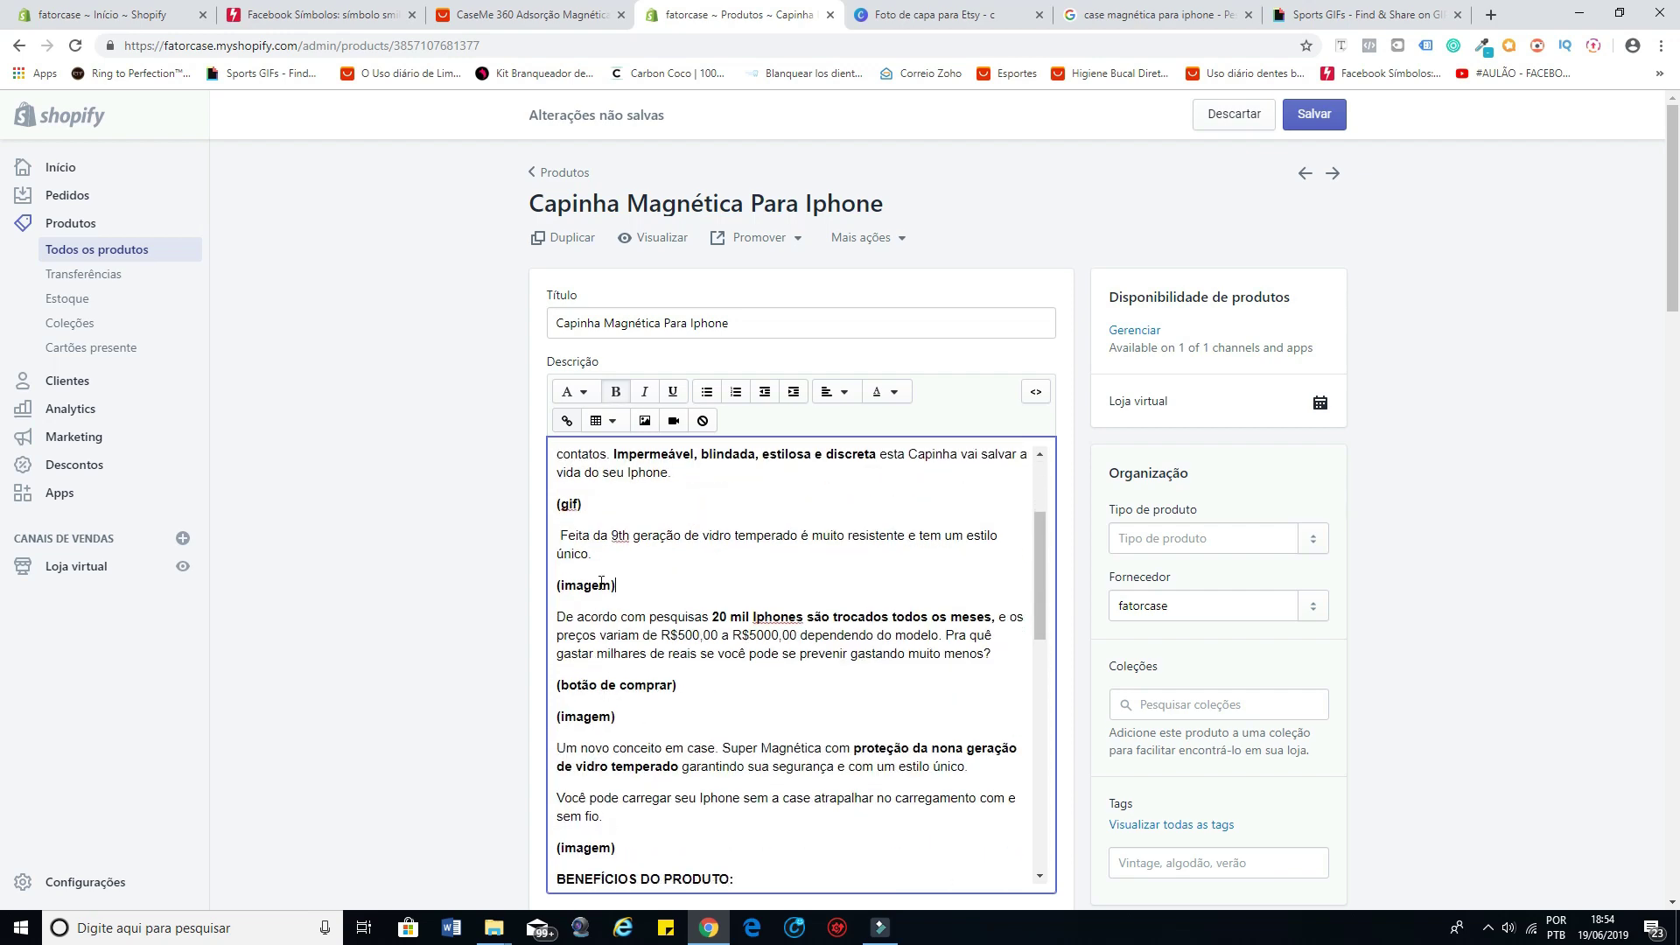
pyautogui.click(565, 534)
pyautogui.hotkey('ctrl', 'shift', 'Down')
pyautogui.click(557, 616)
pyautogui.click(685, 687)
pyautogui.keyDown('shift'); pyautogui.click(557, 691); pyautogui.keyUp('shift')
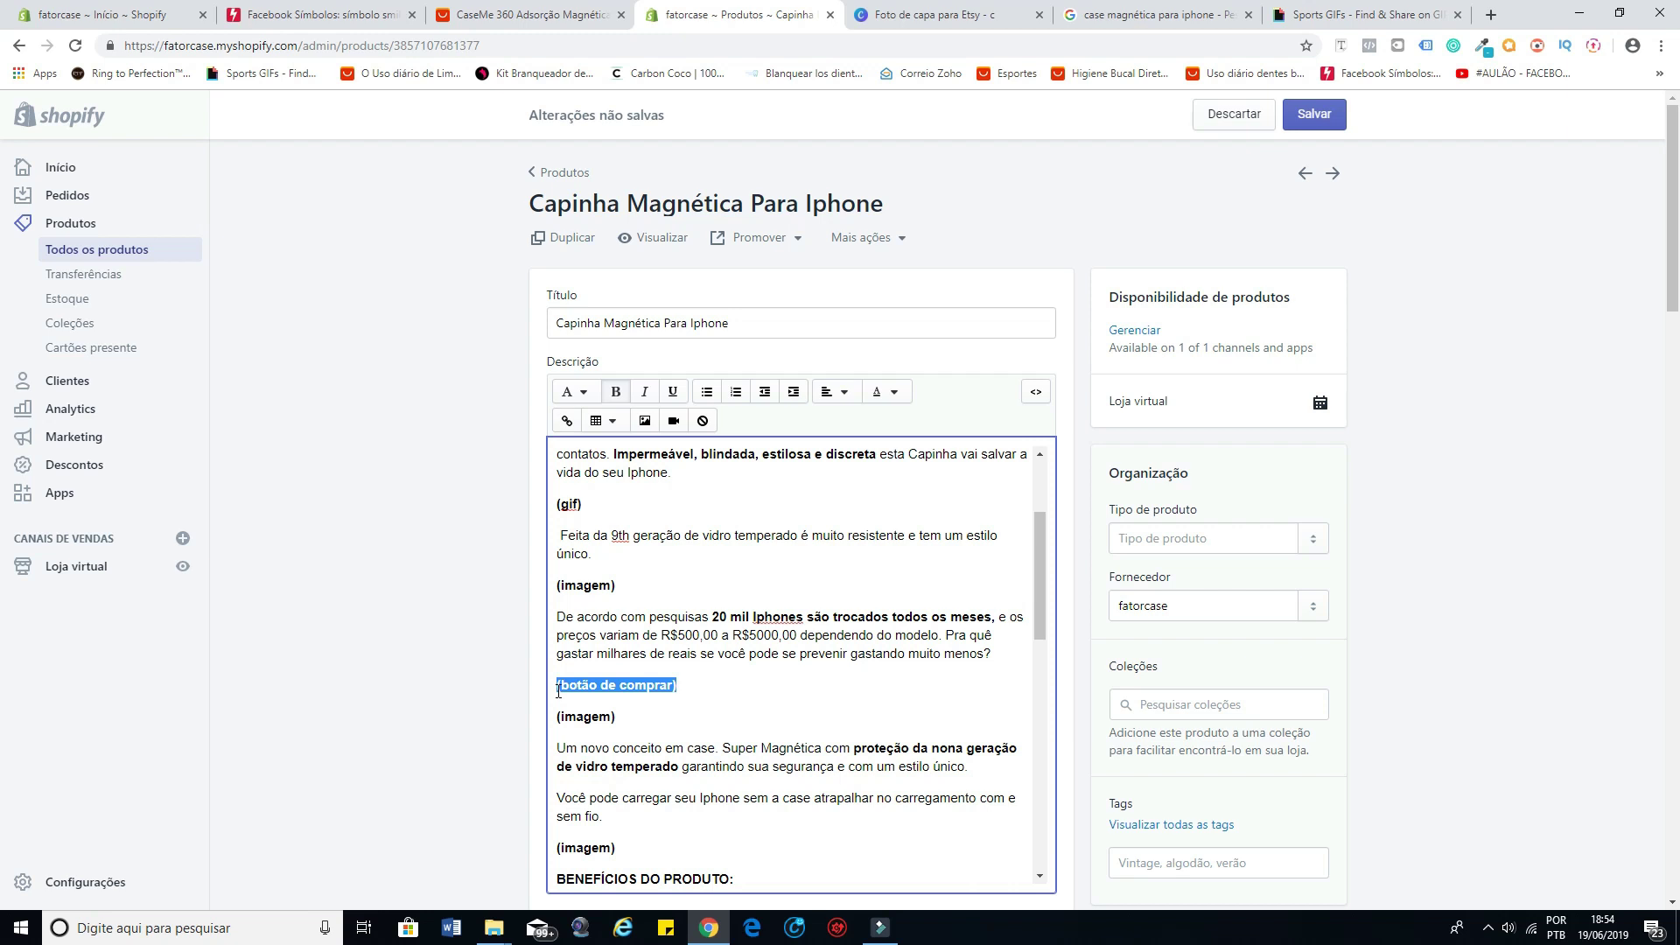
pyautogui.click(796, 652)
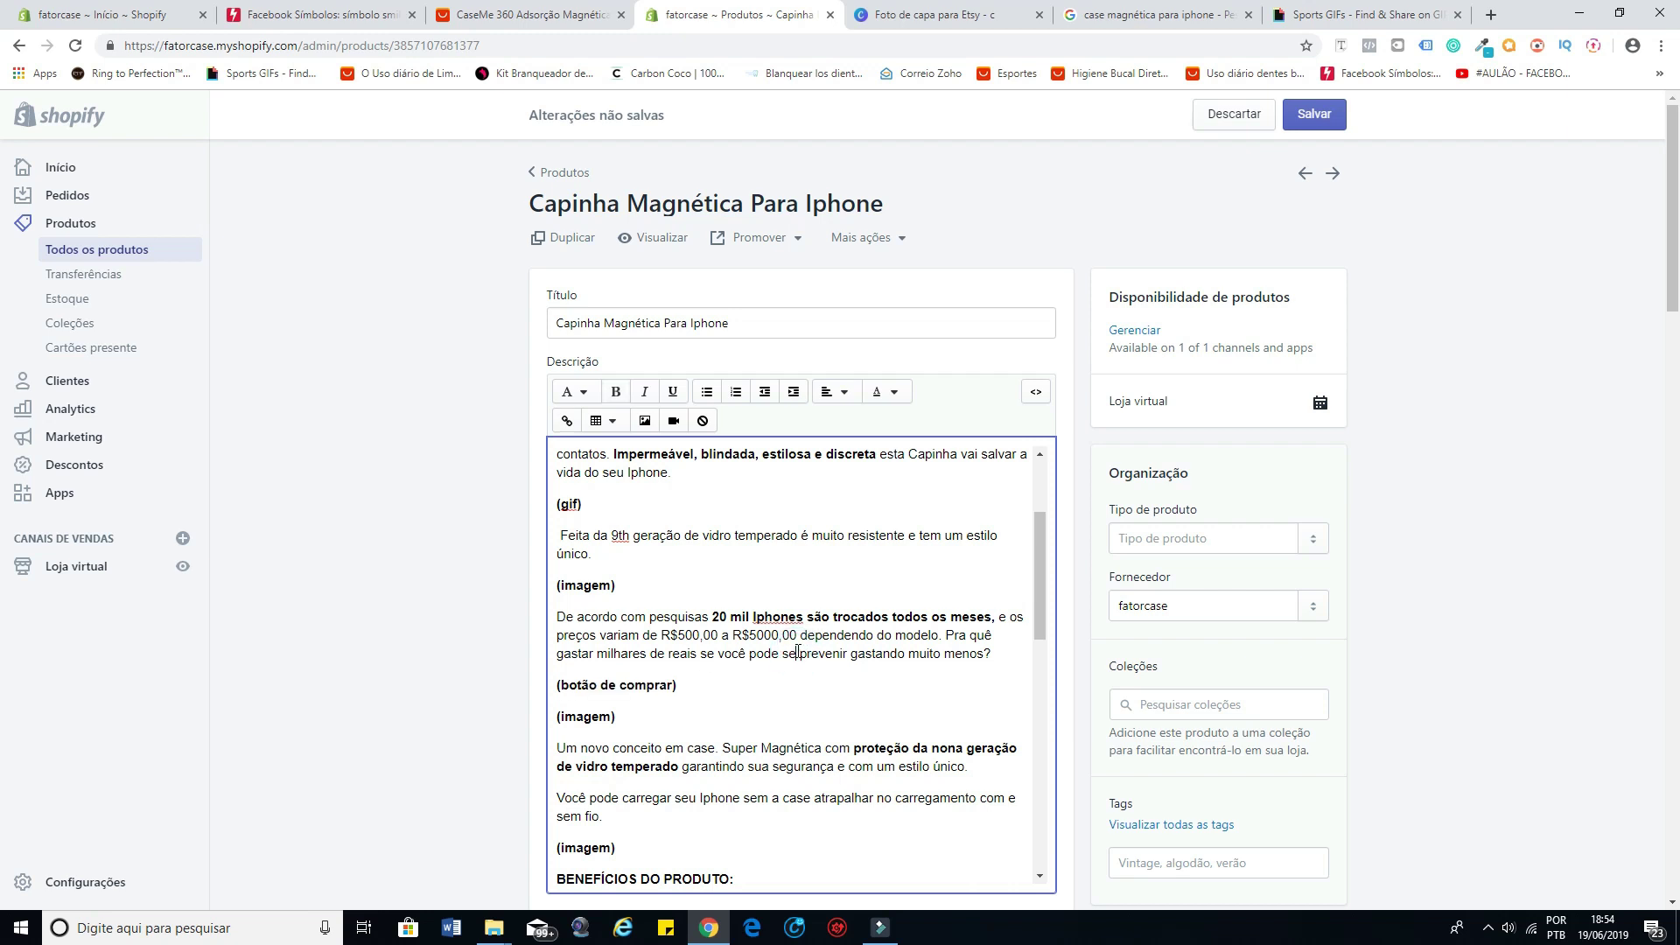
pyautogui.scroll(-2, 595, 705)
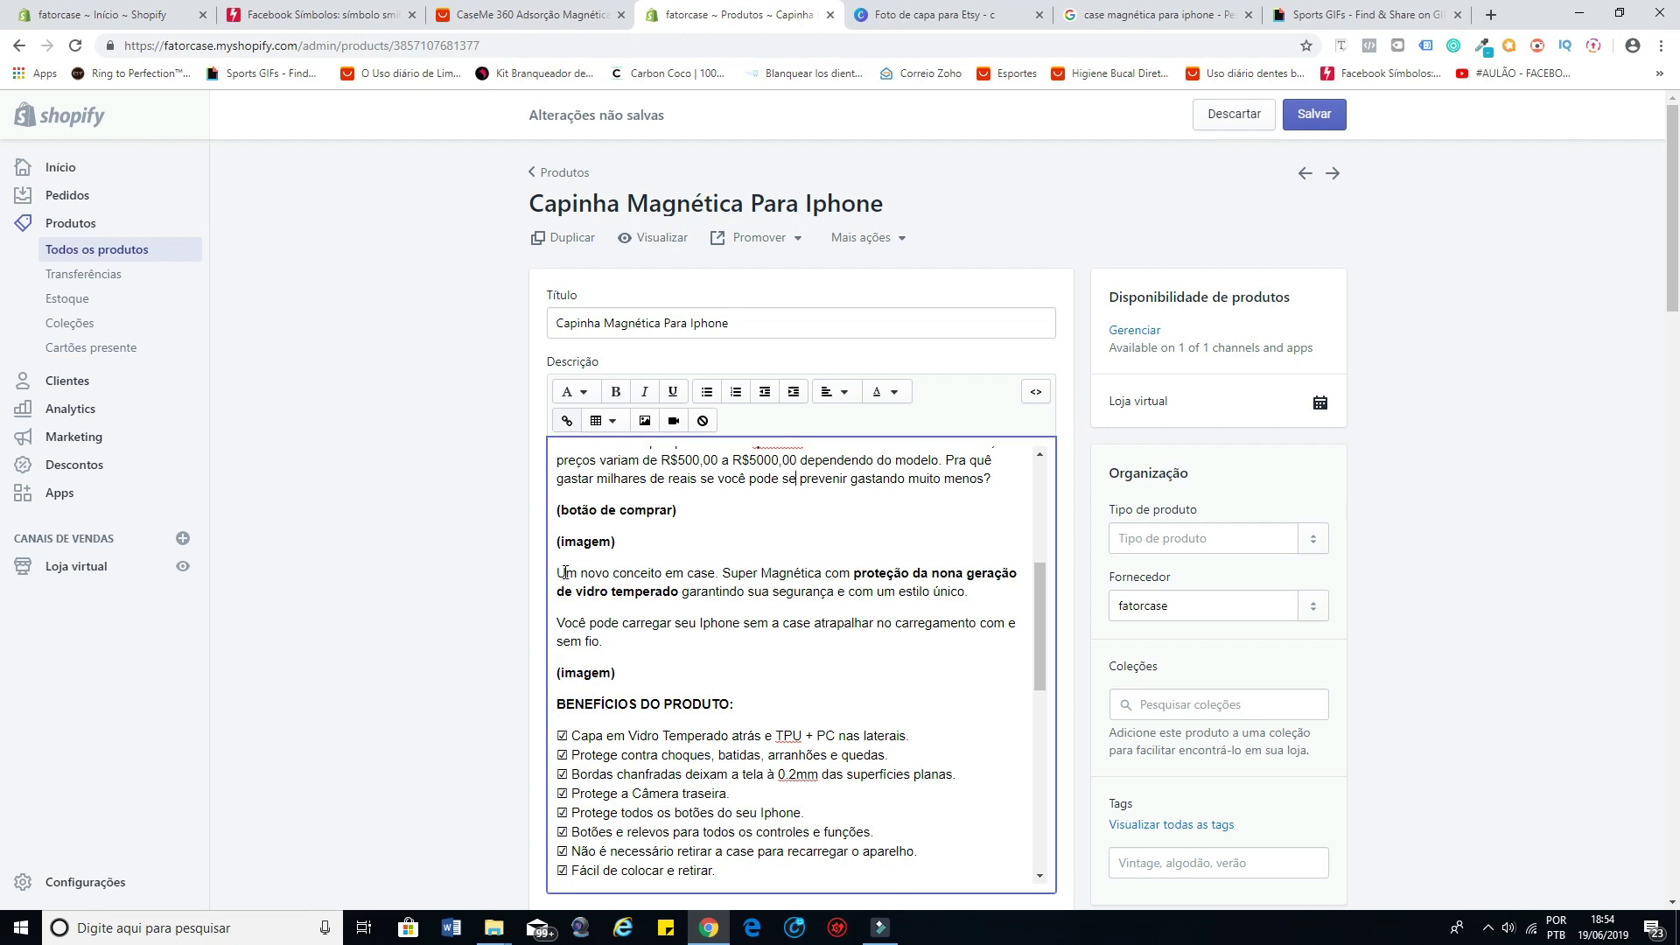
# Step: Read the rest of the description, covering product benefits, offer details, guarantee and store trust sections, and return to its beginning
pyautogui.moveTo(565, 573); pyautogui.dragTo(611, 623)
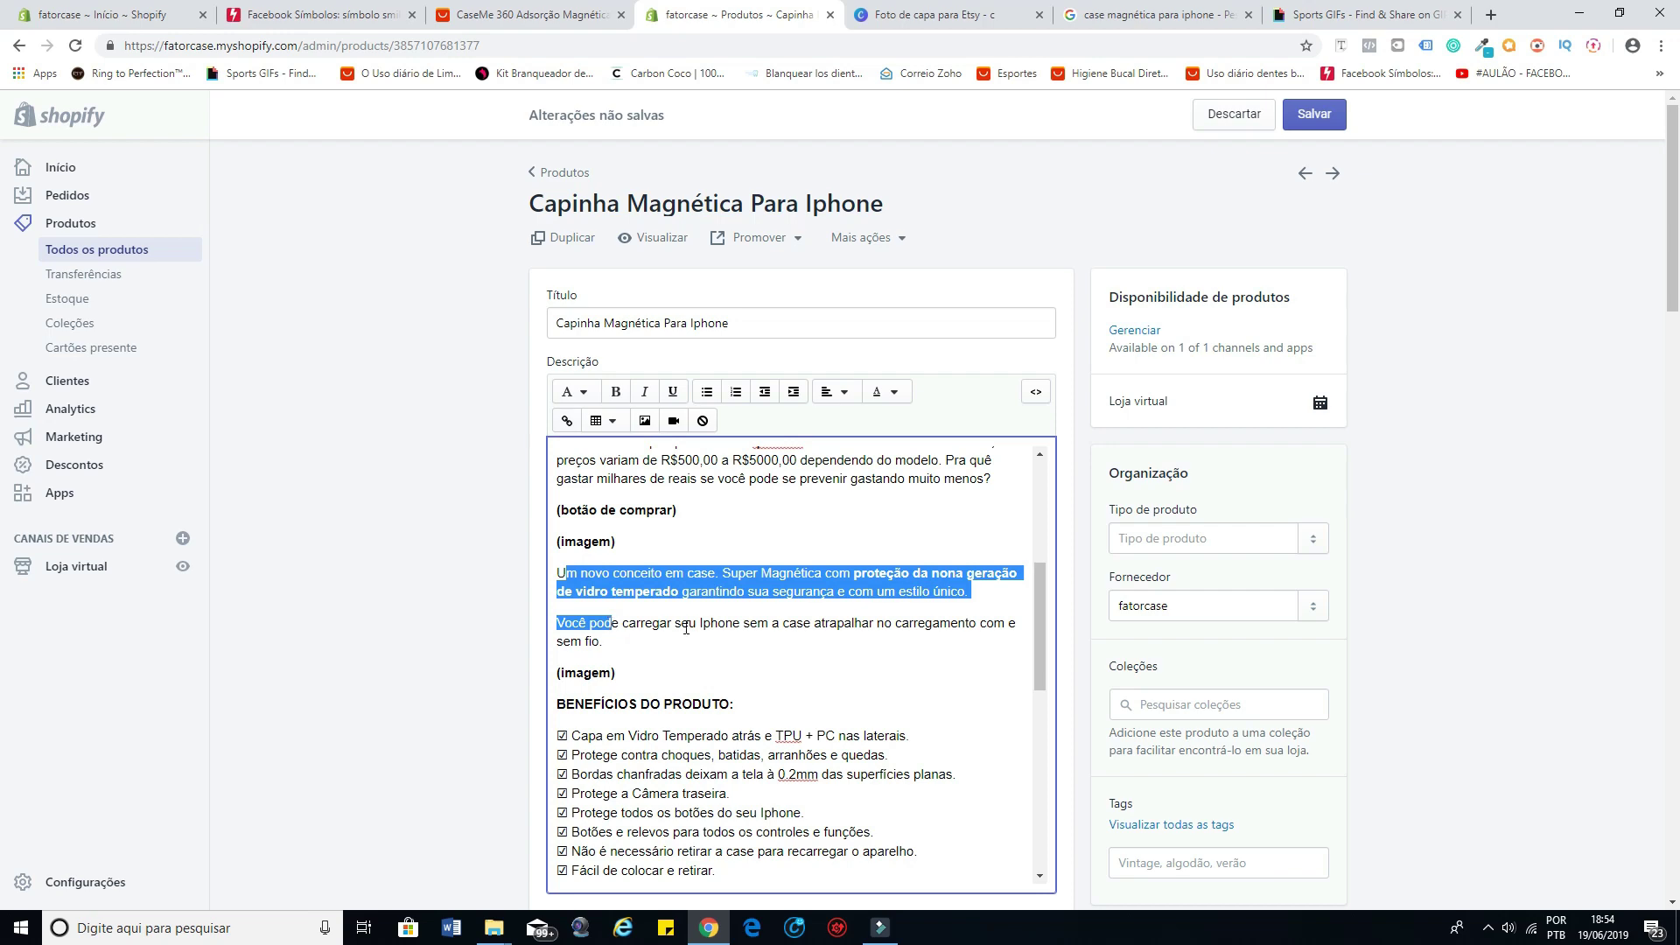
pyautogui.scroll(-2, 686, 628)
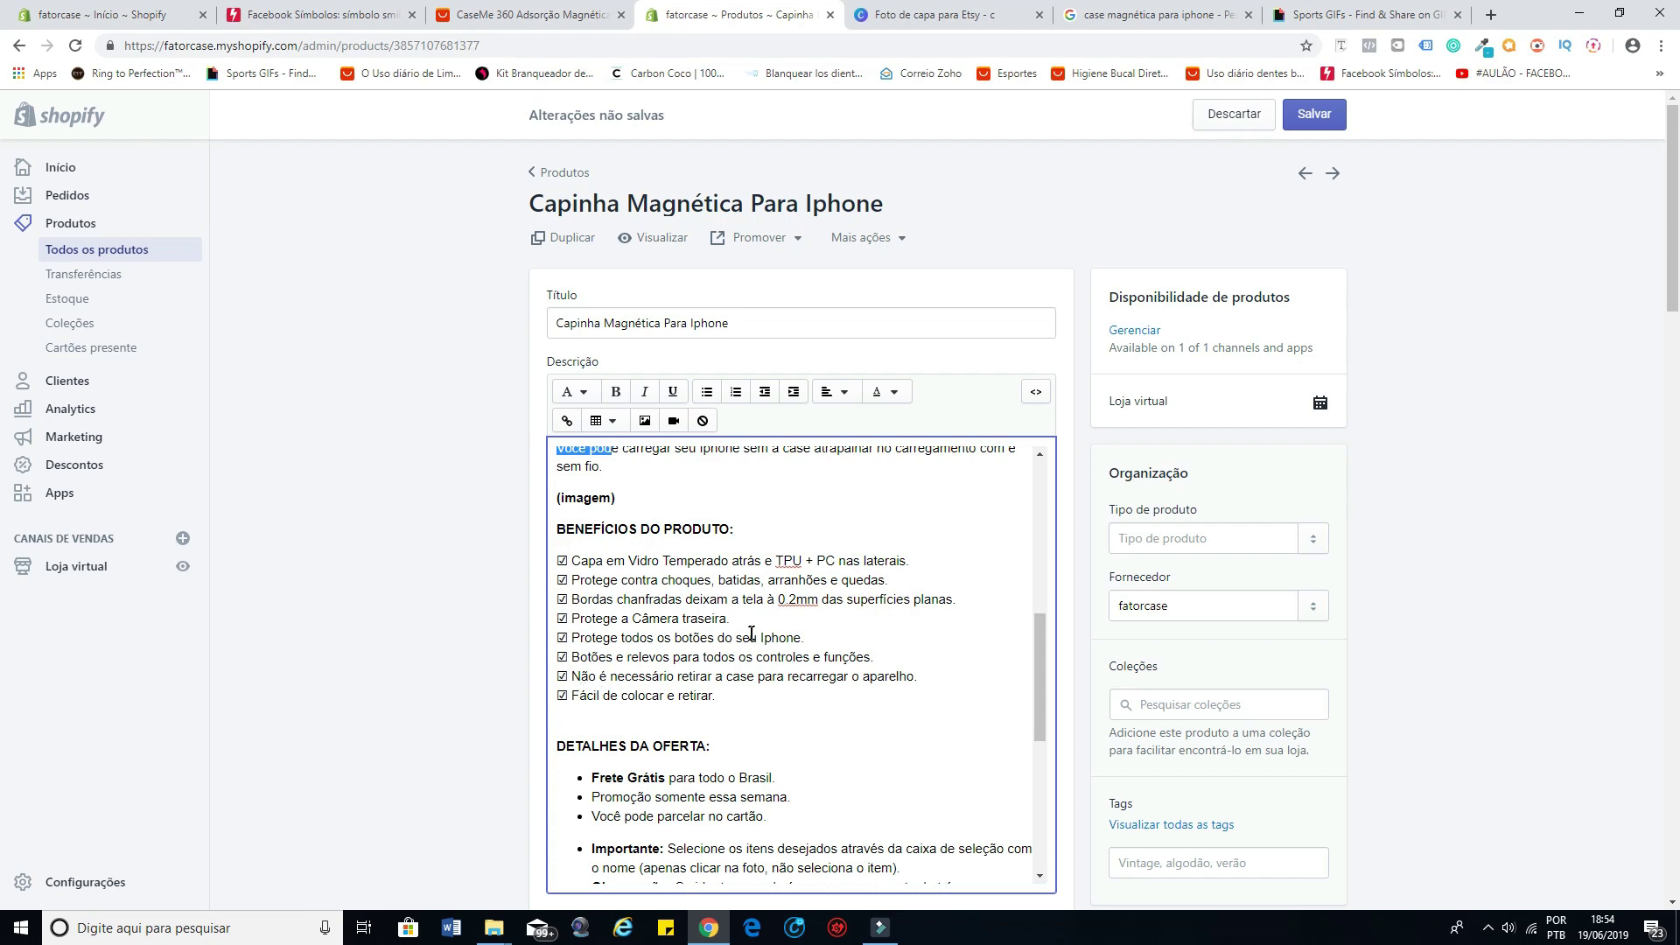
pyautogui.scroll(-3, 751, 632)
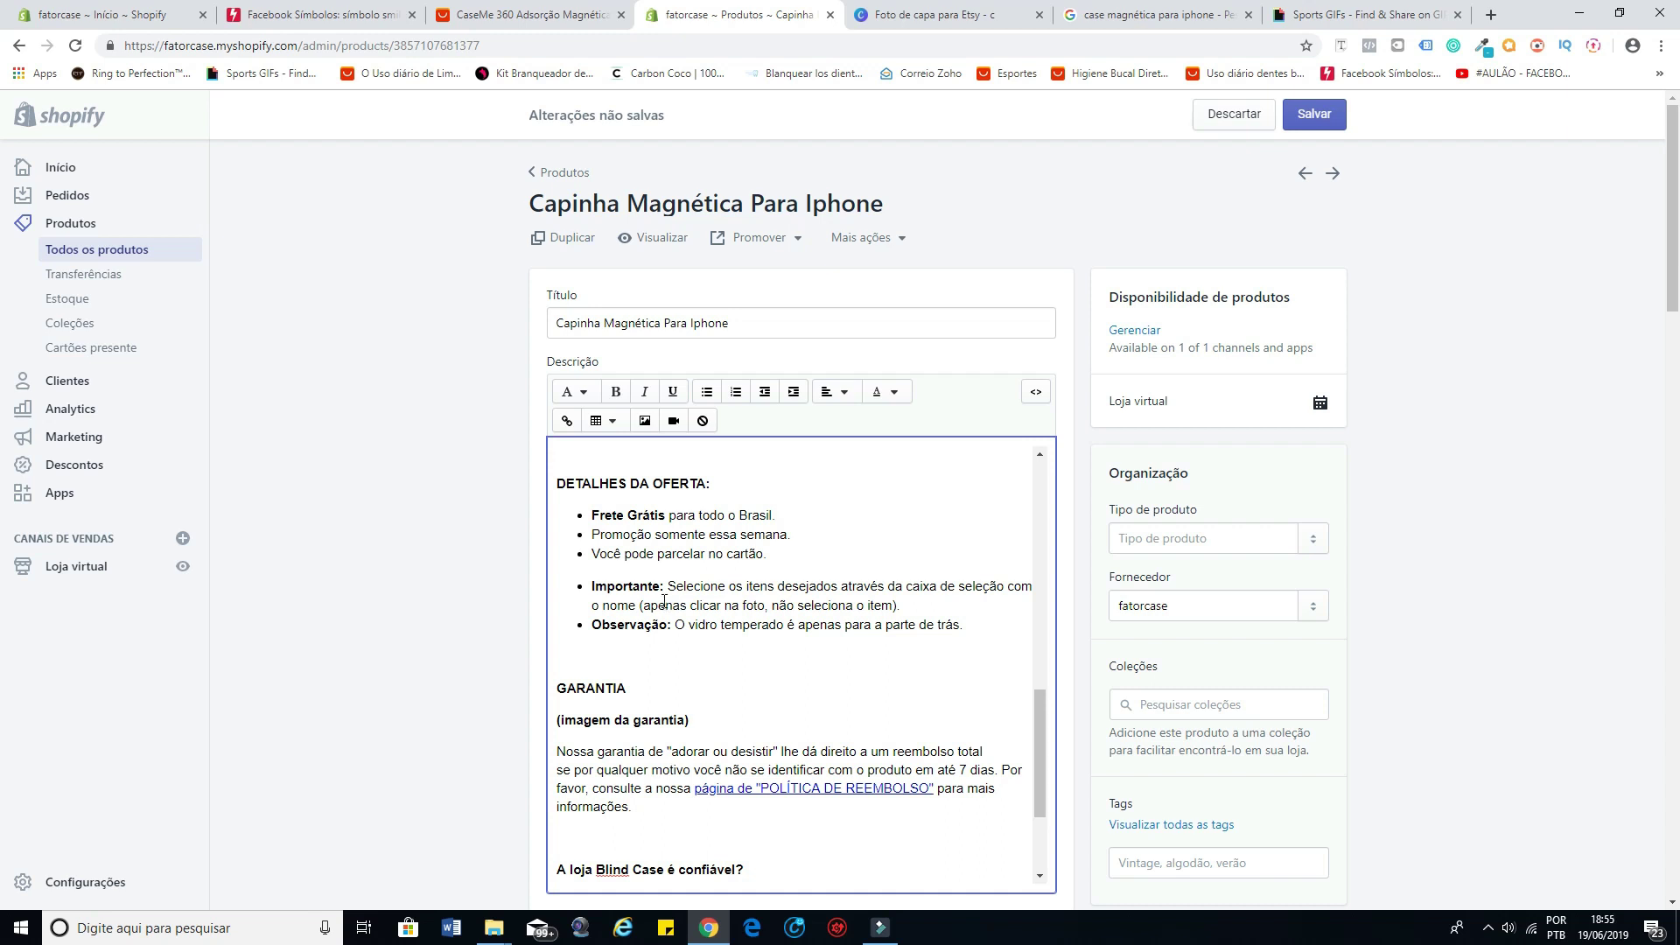
pyautogui.scroll(-1, 664, 602)
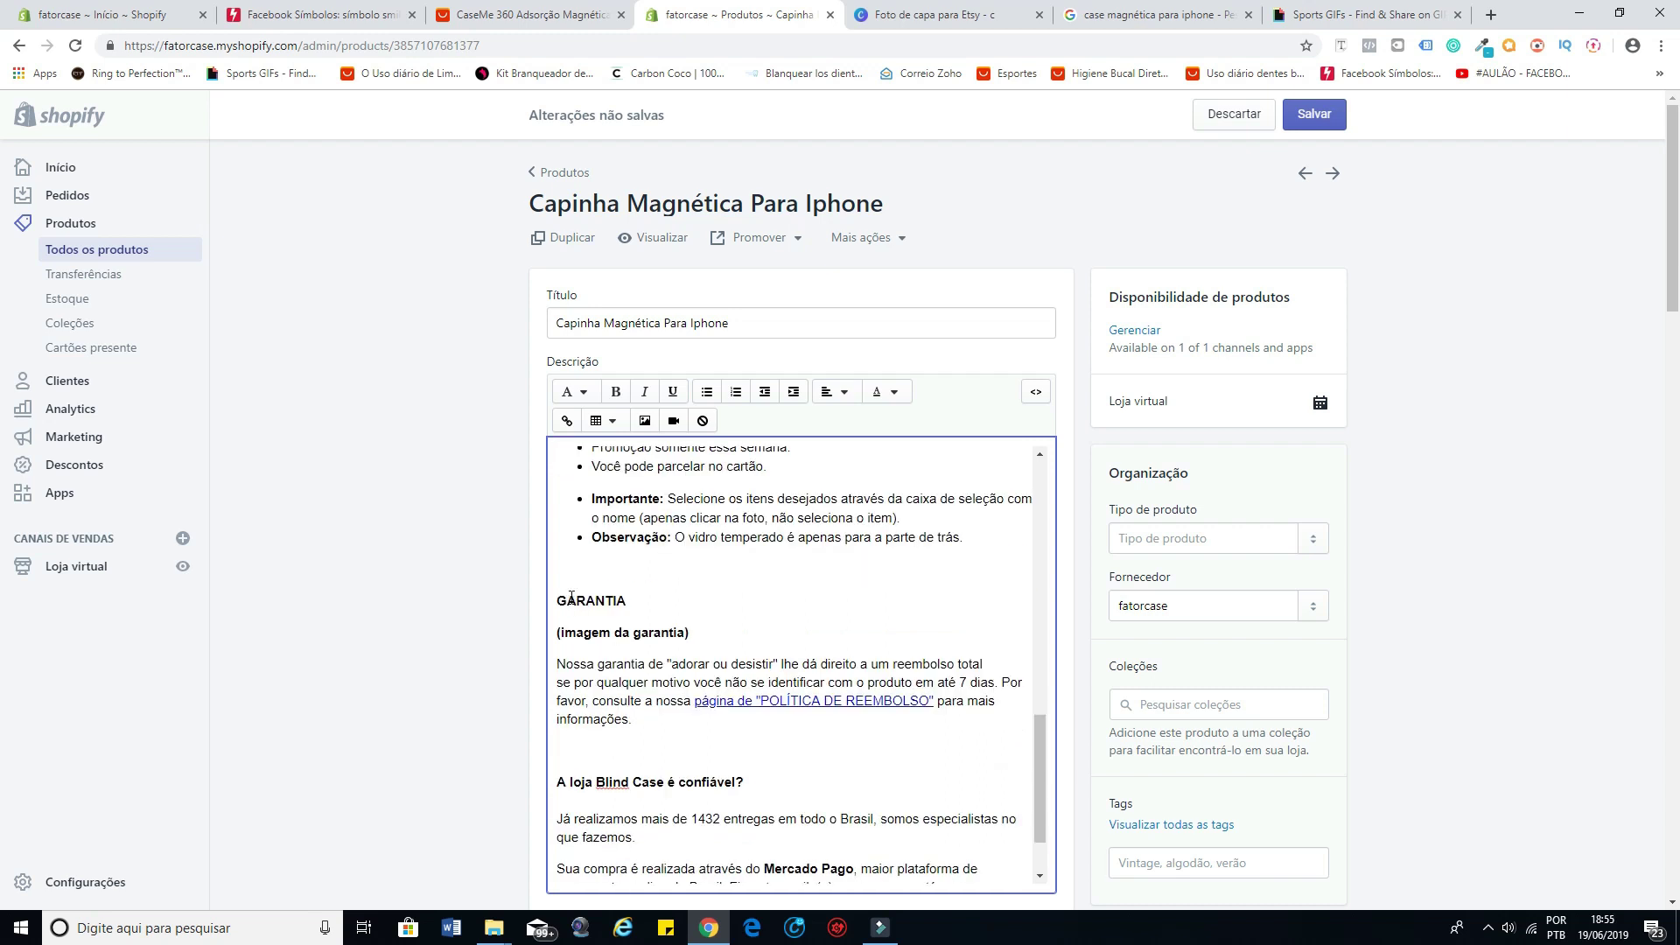
pyautogui.scroll(-1, 787, 639)
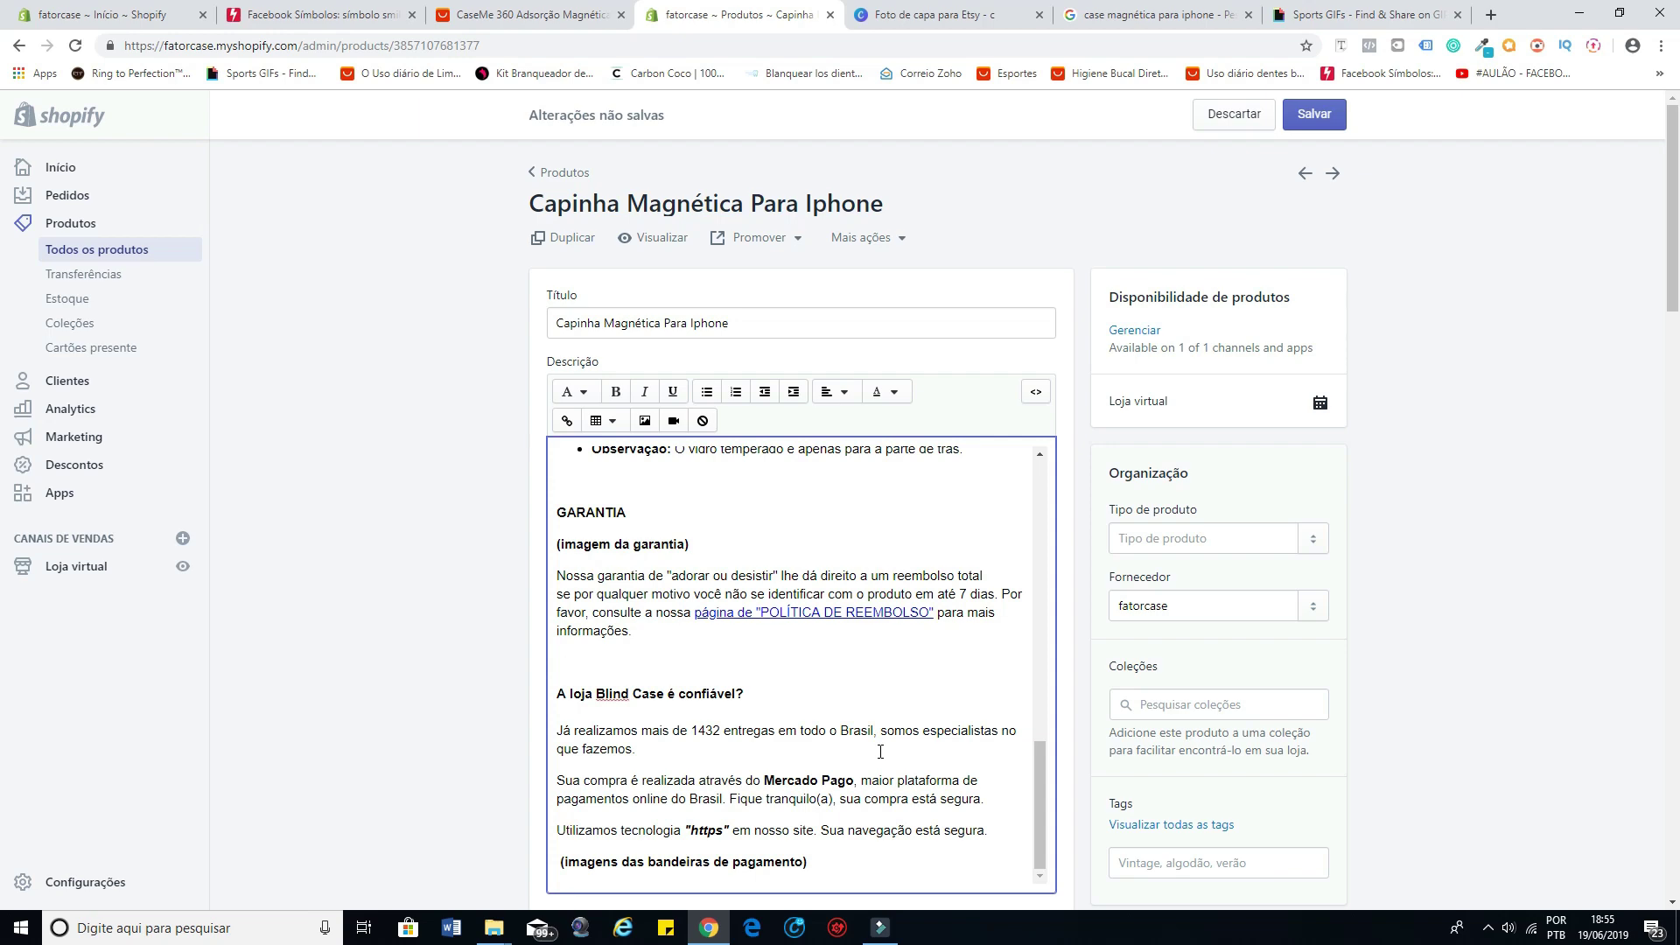
pyautogui.scroll(6, 793, 710)
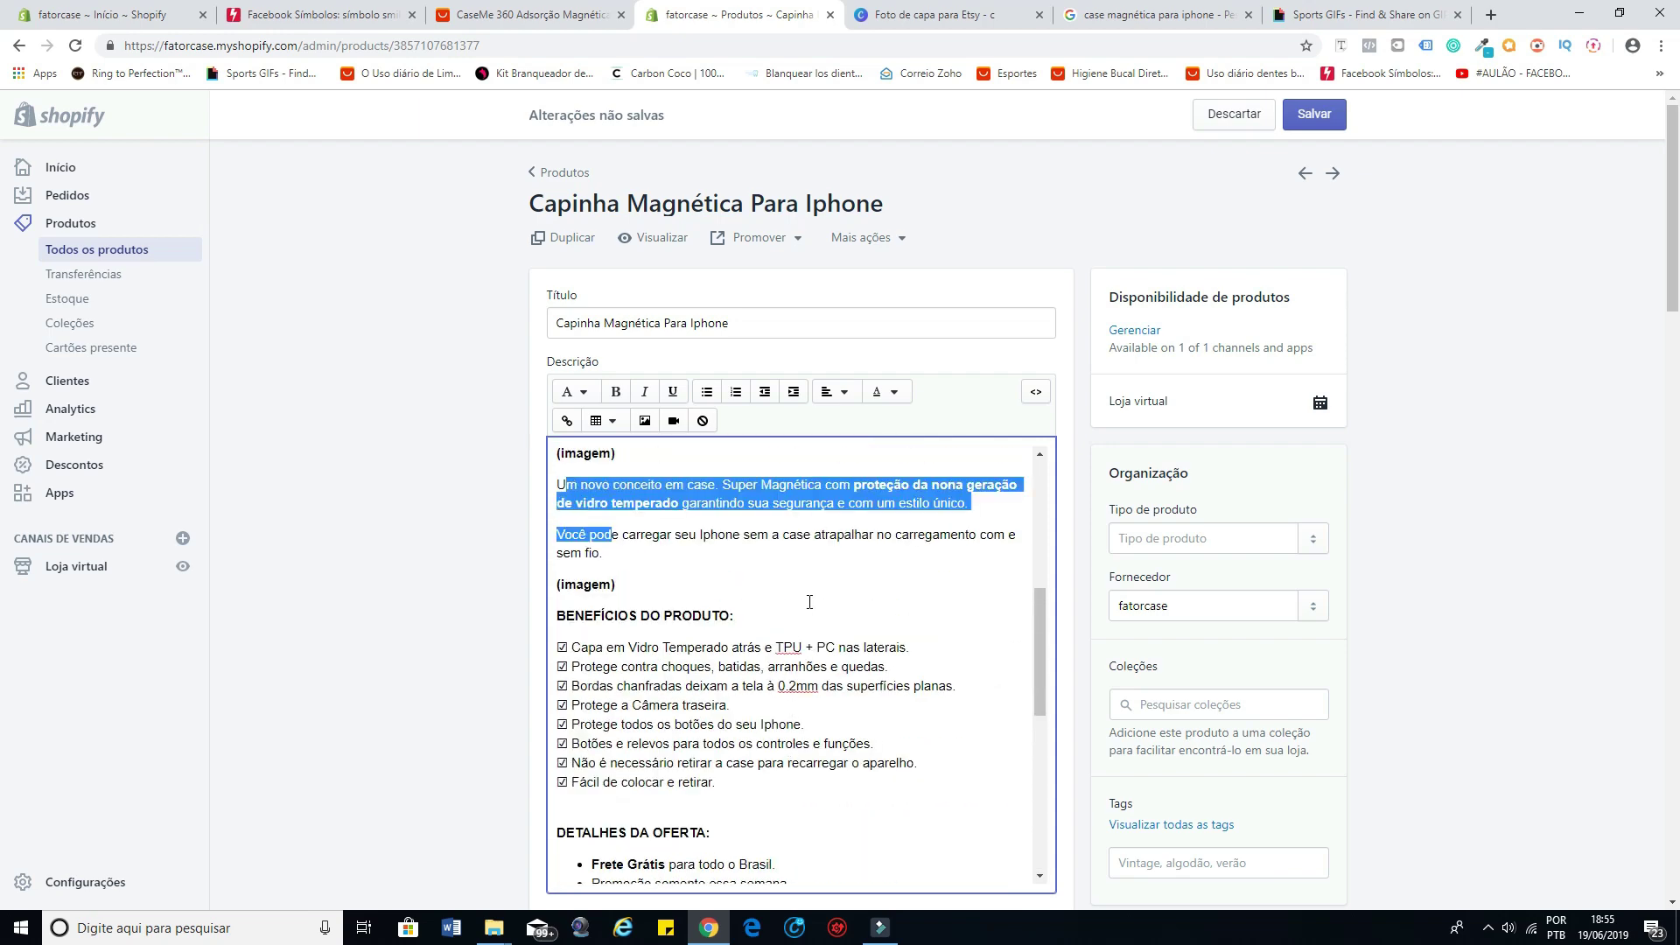
pyautogui.scroll(4, 785, 602)
pyautogui.click(688, 556)
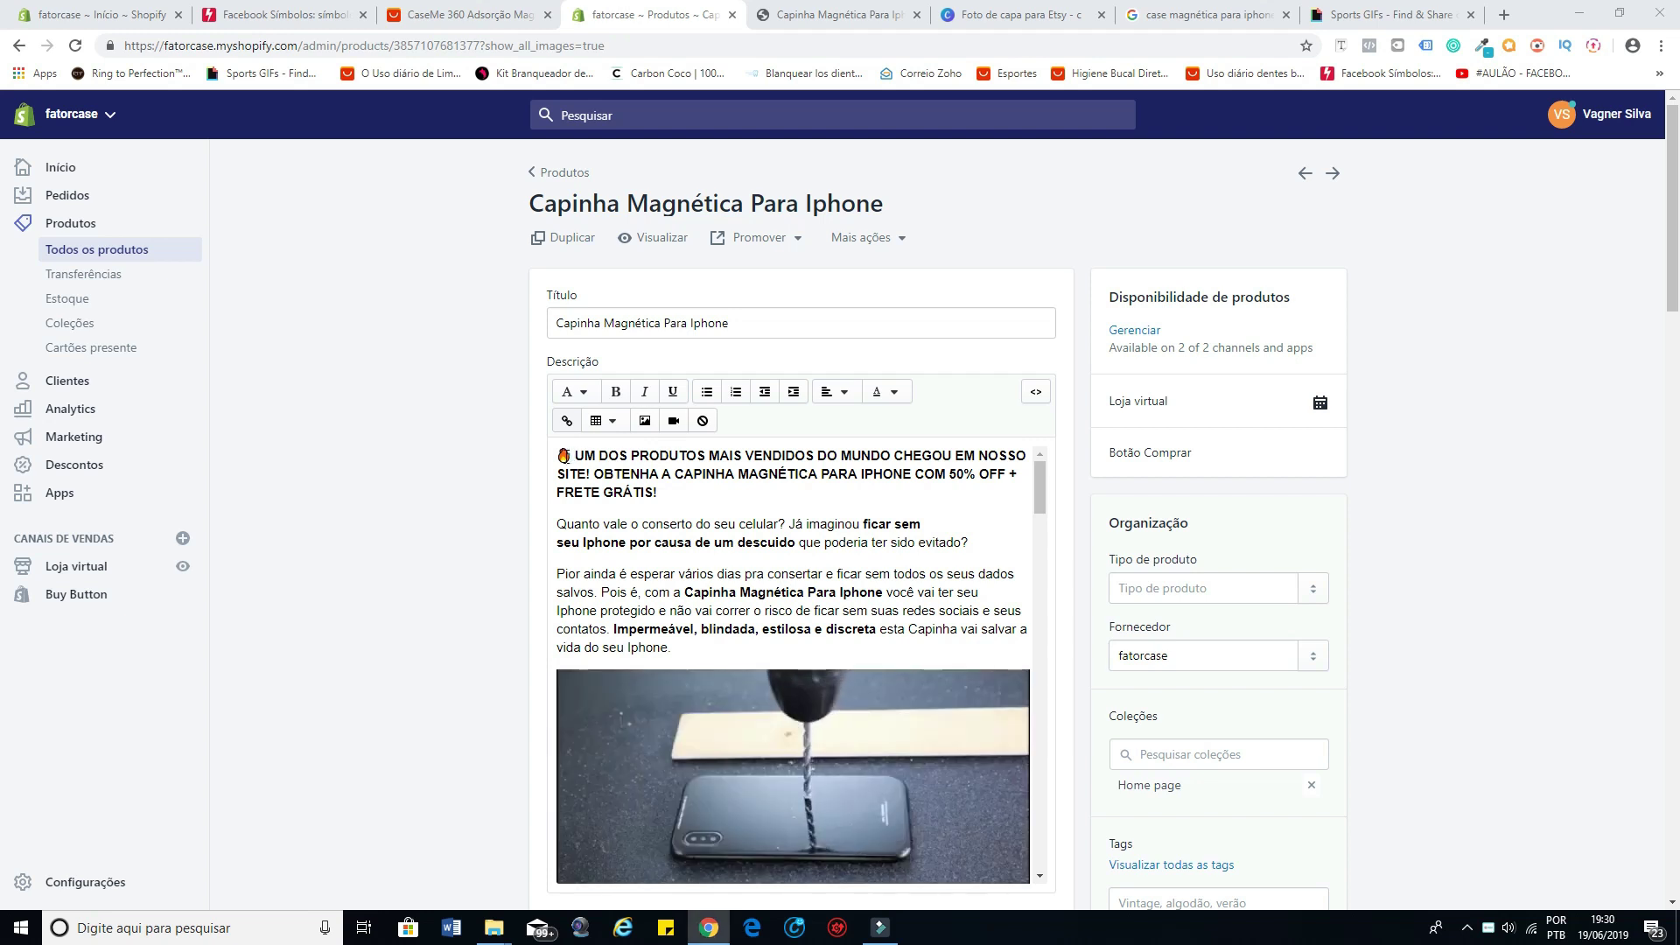
# Step: Highlight the fire emoji before the description's headline and browse the PiliApp Facebook symbols page for emojis
pyautogui.moveTo(574, 456); pyautogui.dragTo(559, 456)
pyautogui.click(626, 497)
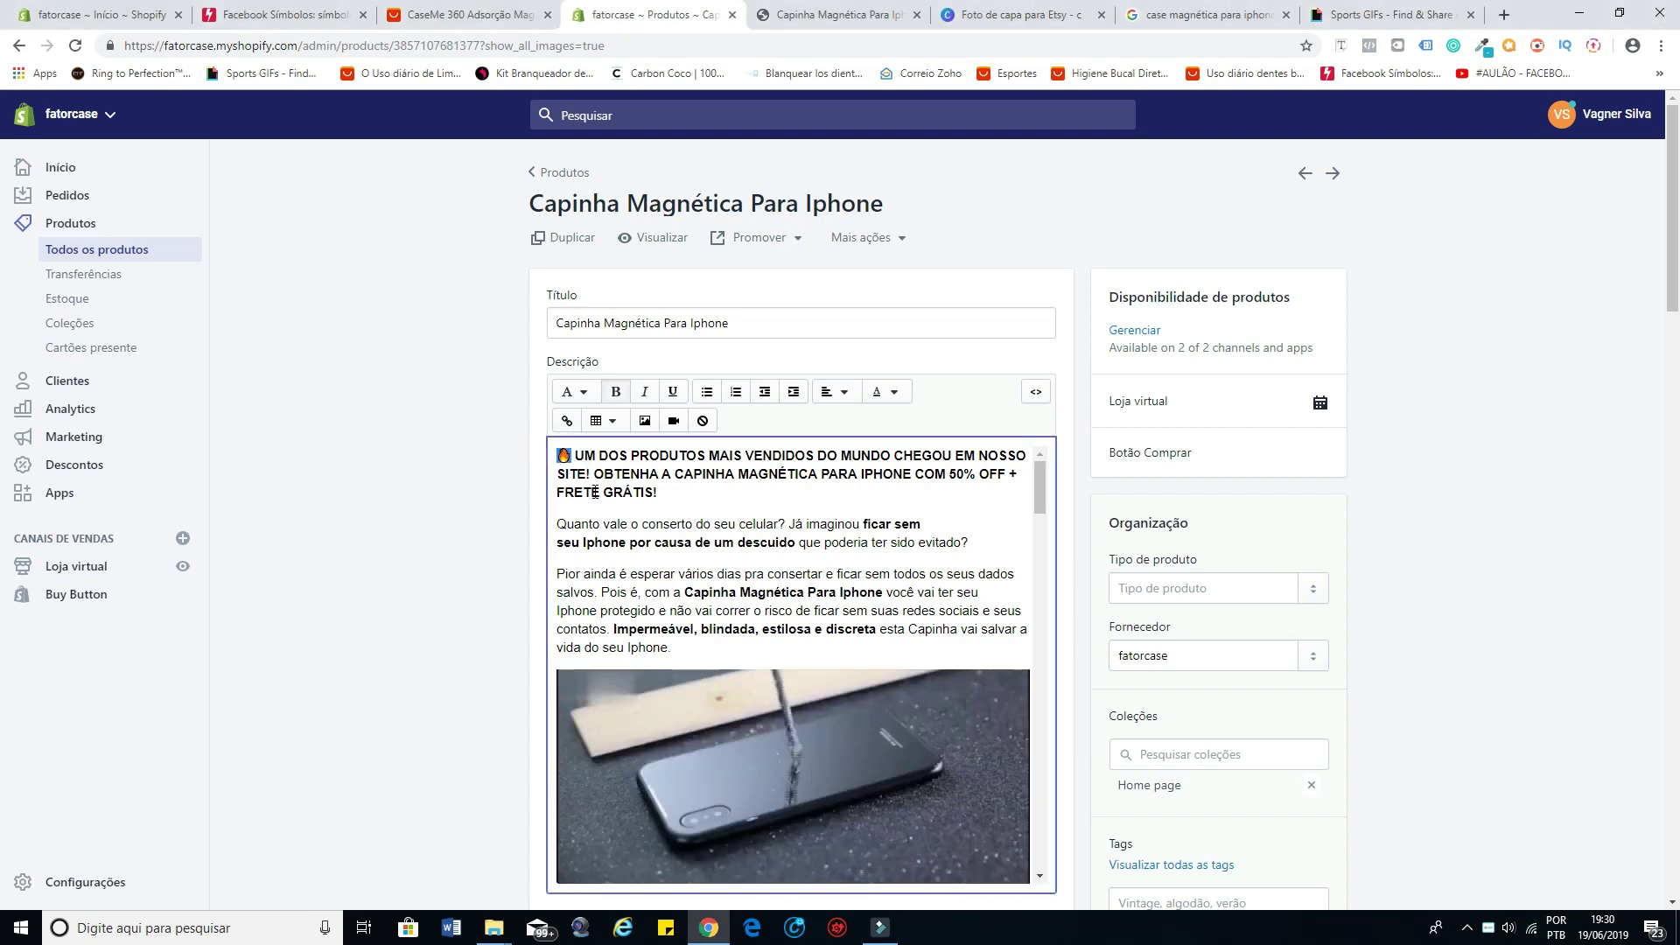
pyautogui.click(260, 17)
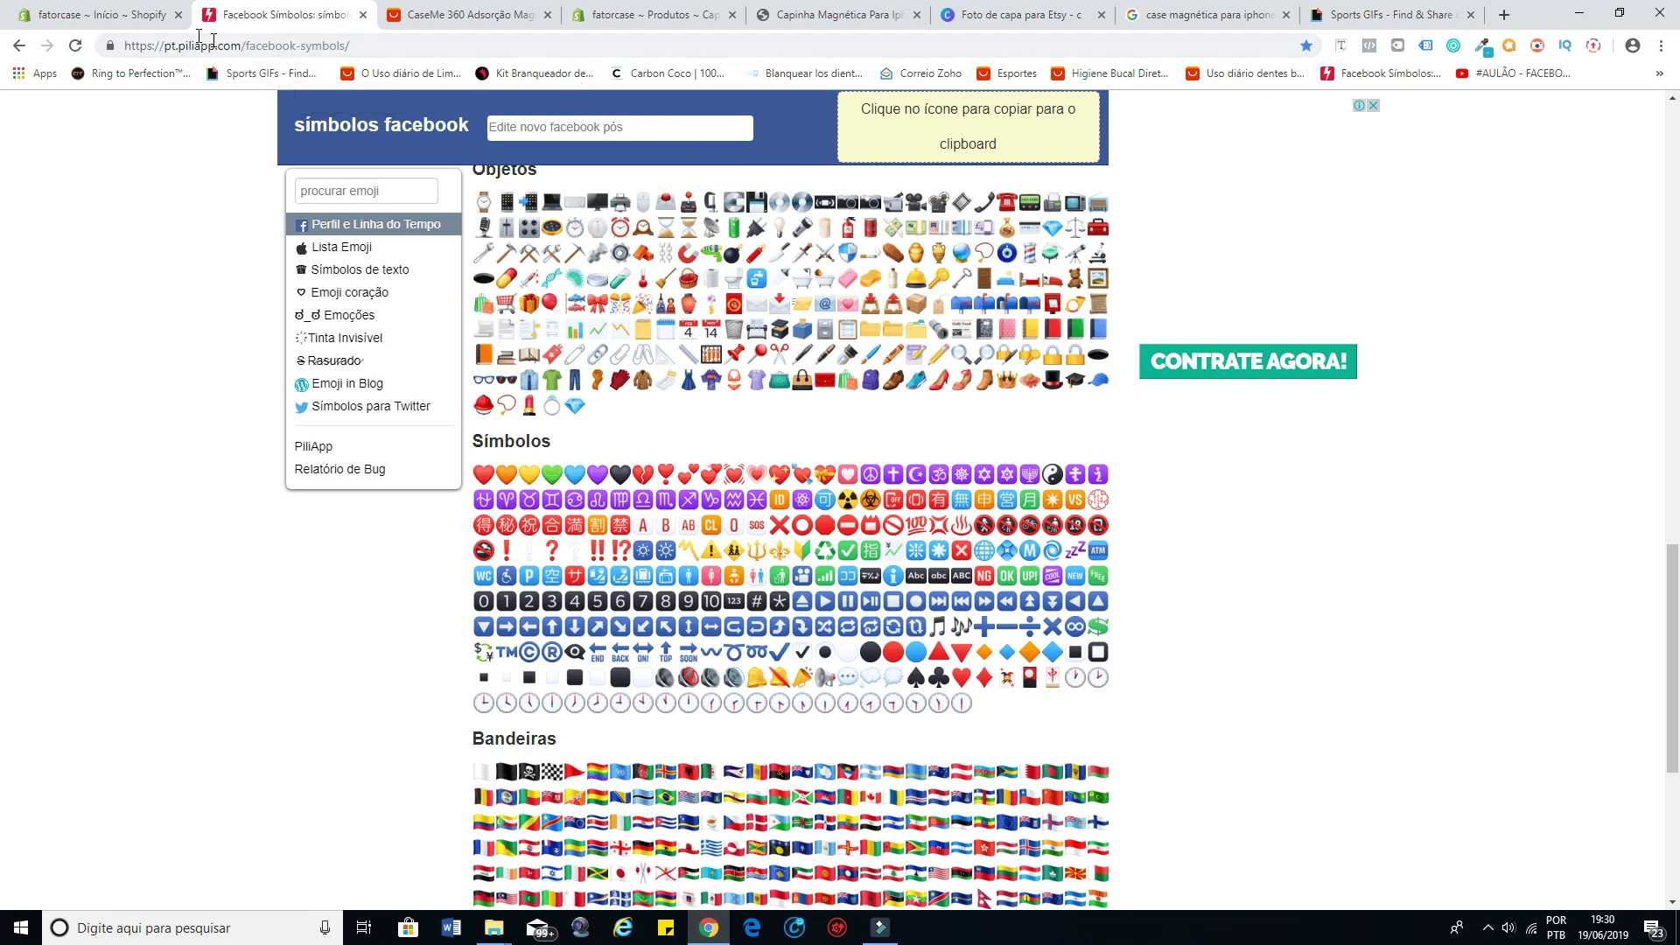
pyautogui.scroll(7, 1177, 328)
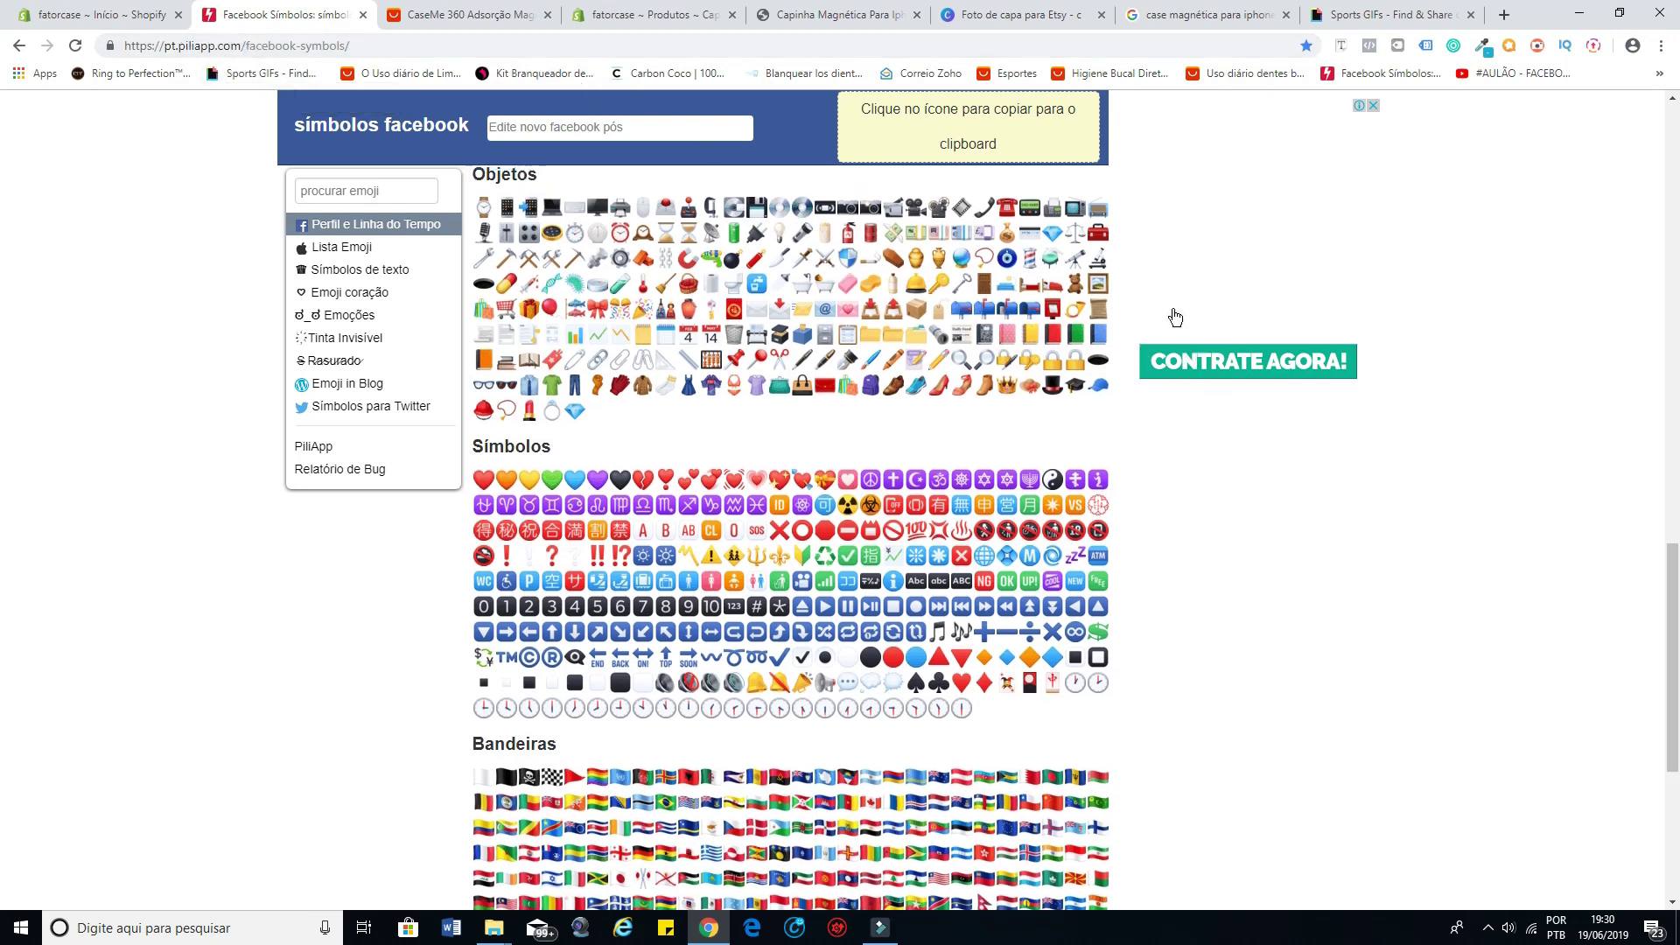
pyautogui.scroll(10, 1018, 310)
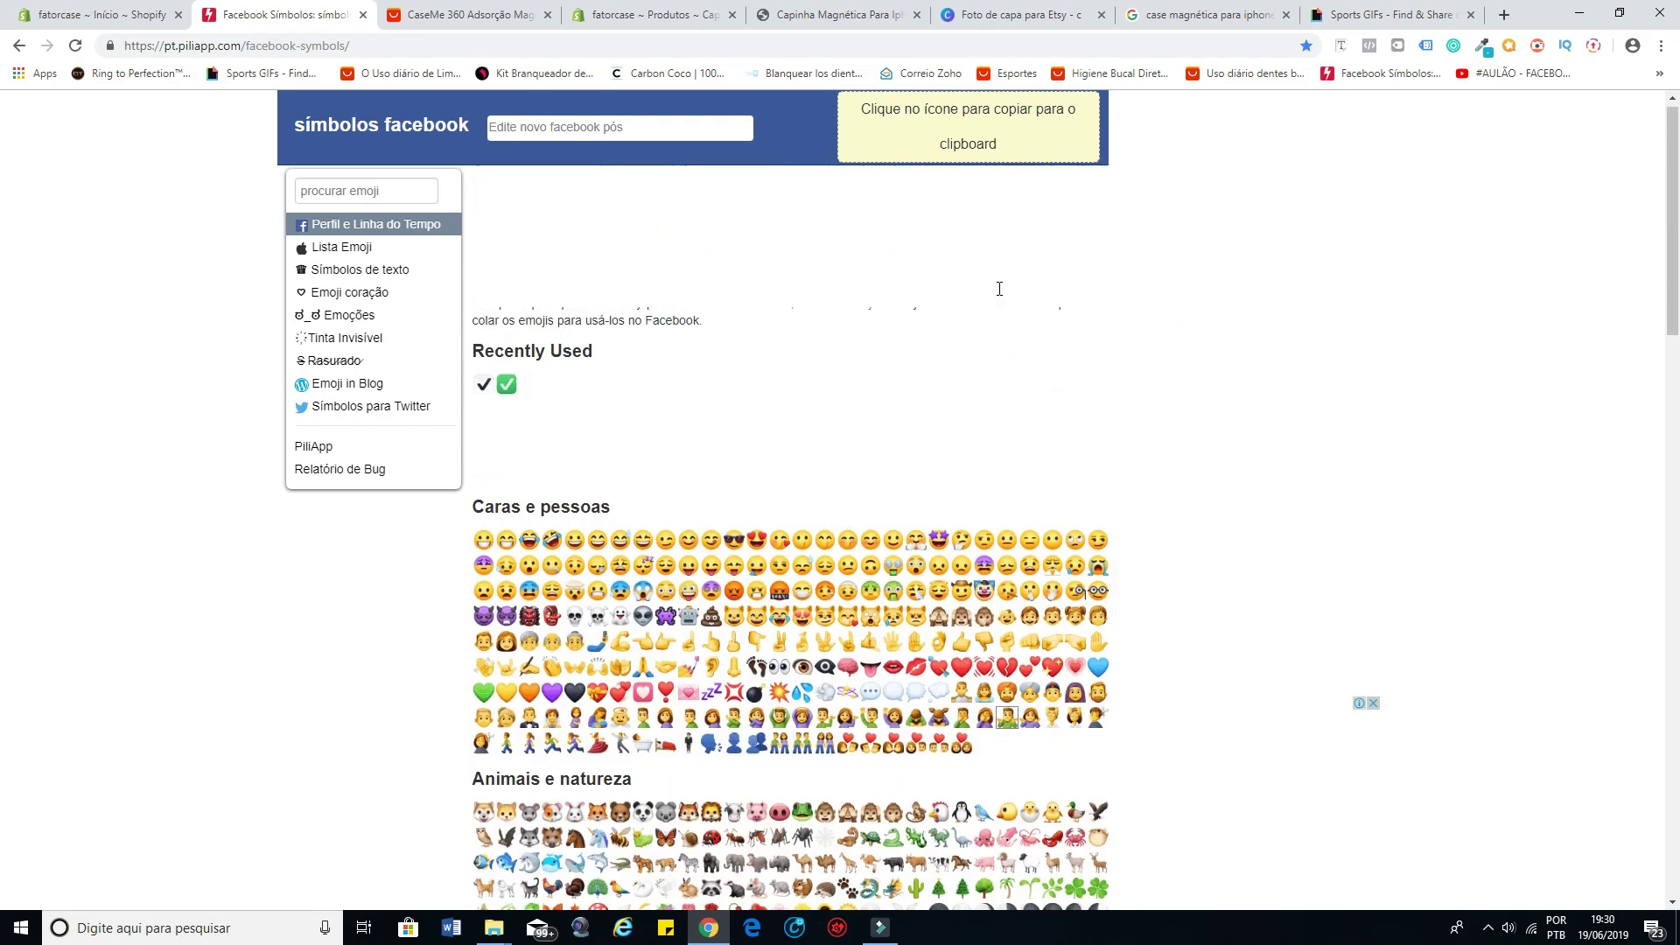
pyautogui.scroll(-3, 877, 356)
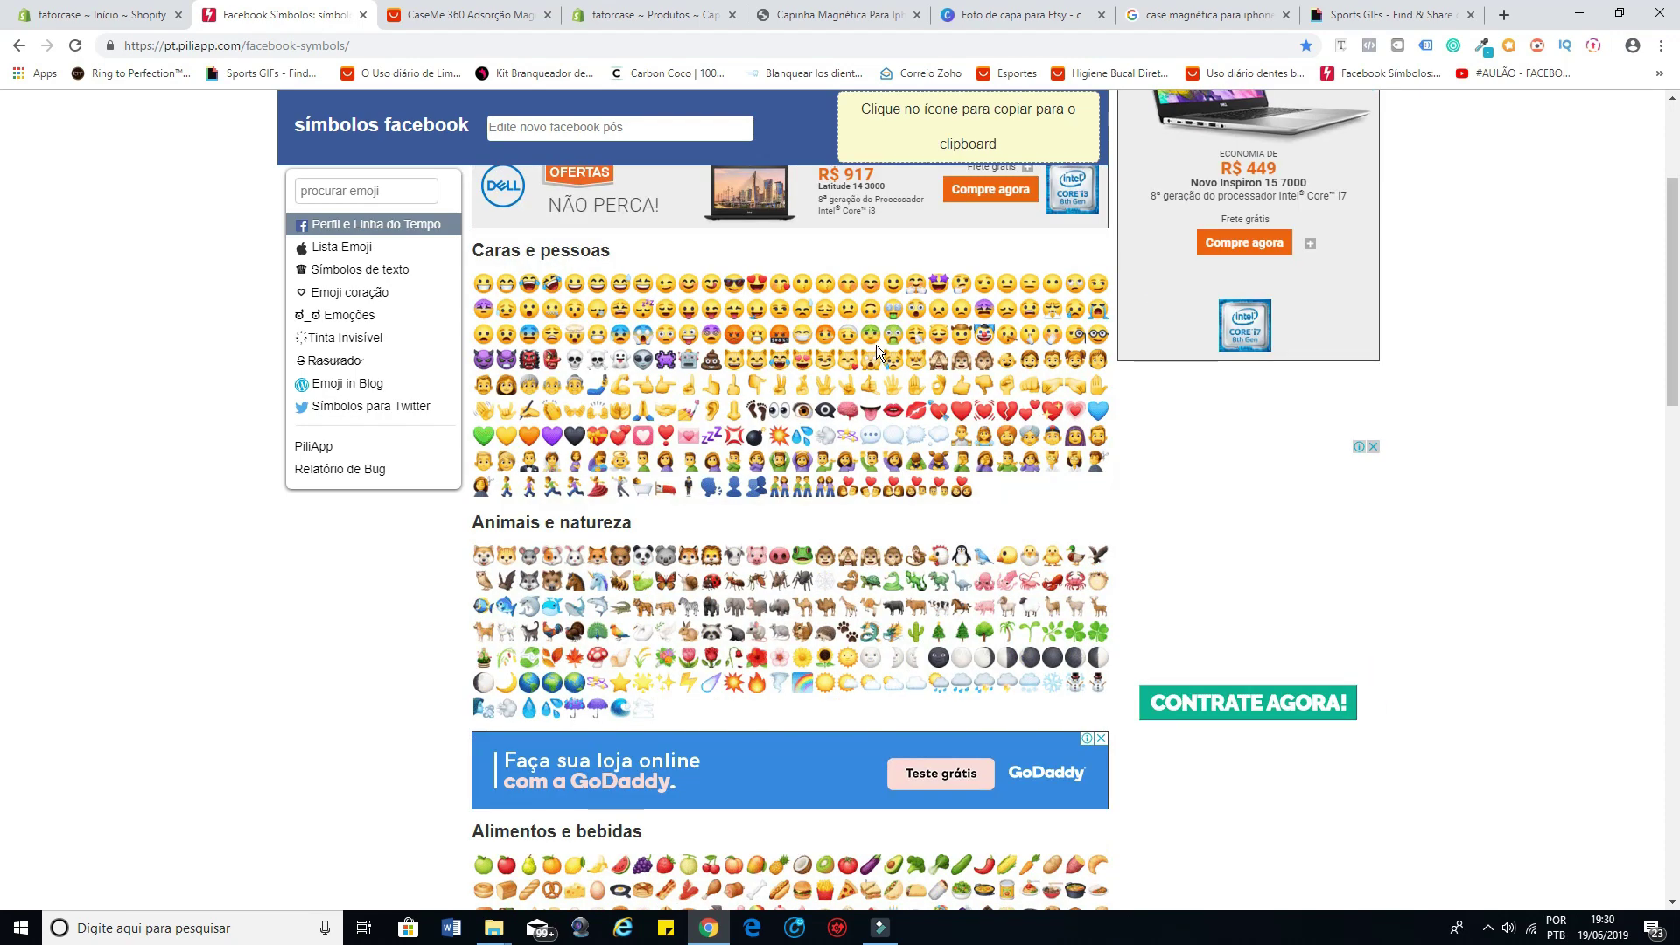
# Step: Copy the red angry-face emoji from the symbols page and insert it at the end of the product description's headline in Shopify
pyautogui.click(733, 337)
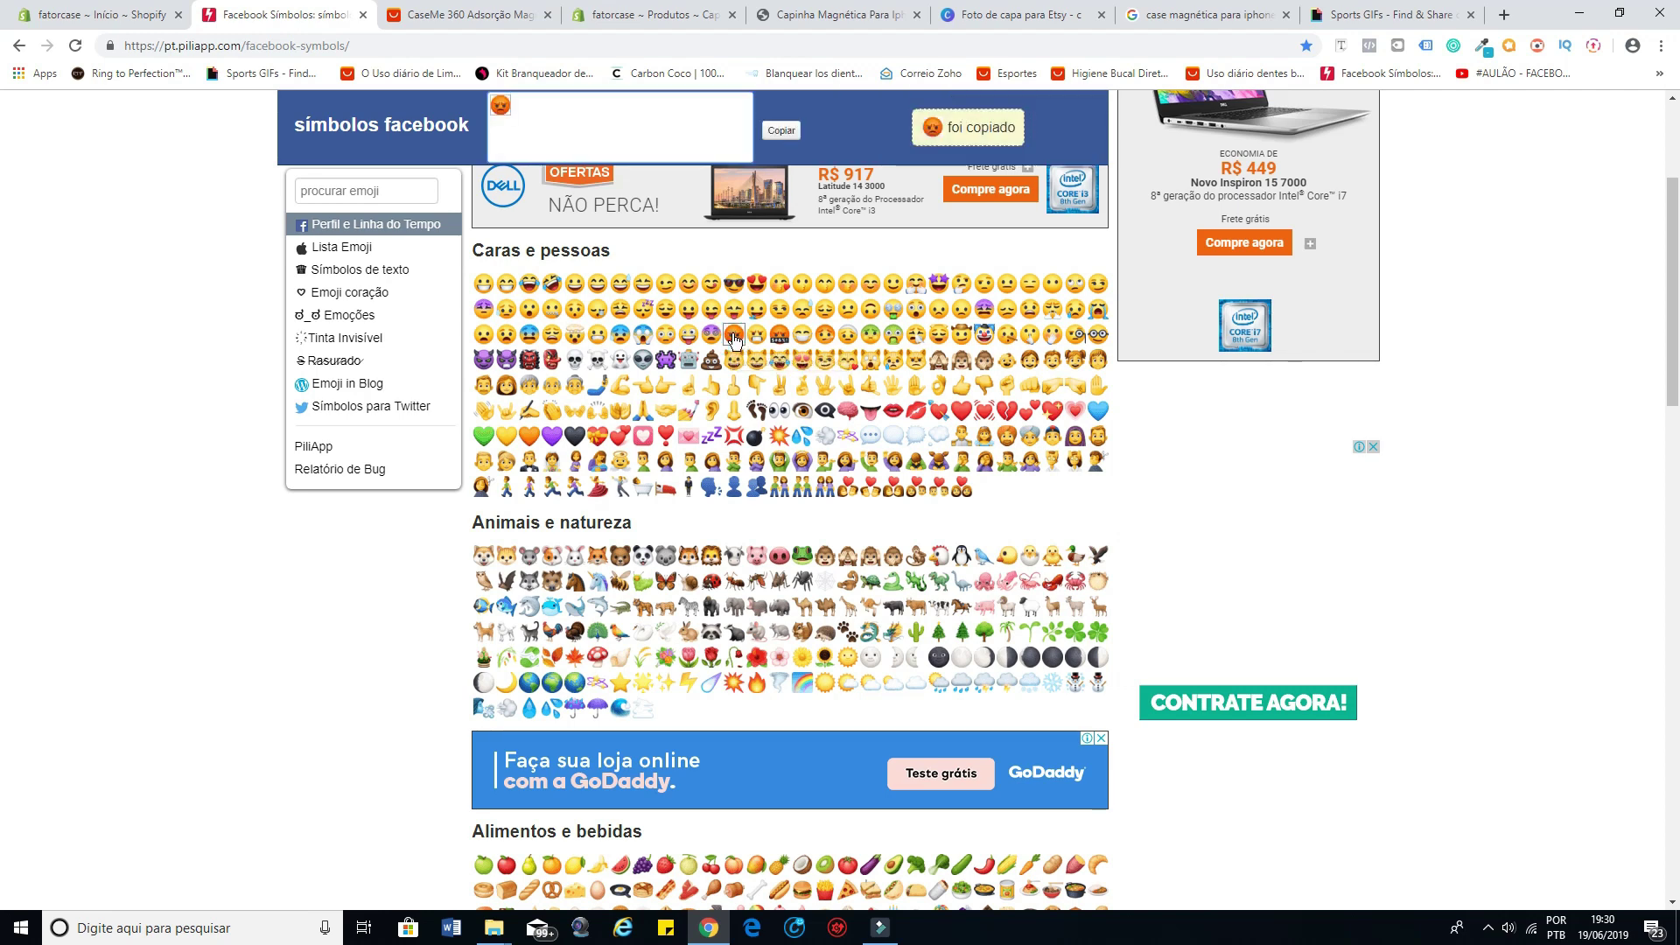
pyautogui.click(651, 16)
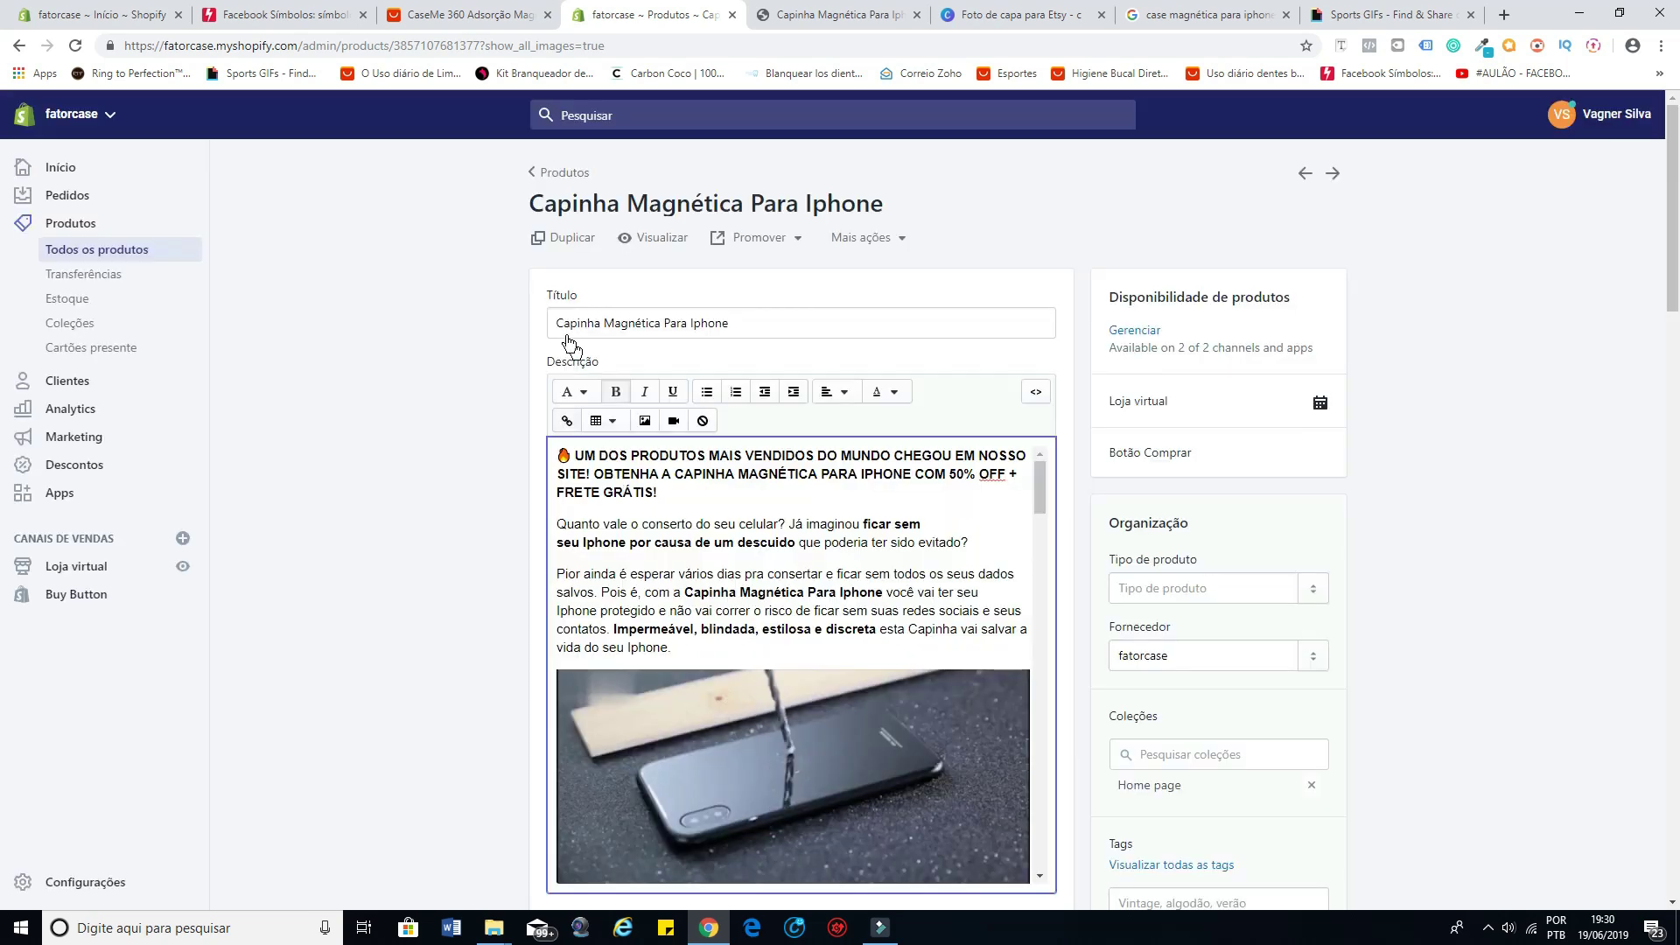
pyautogui.click(671, 487)
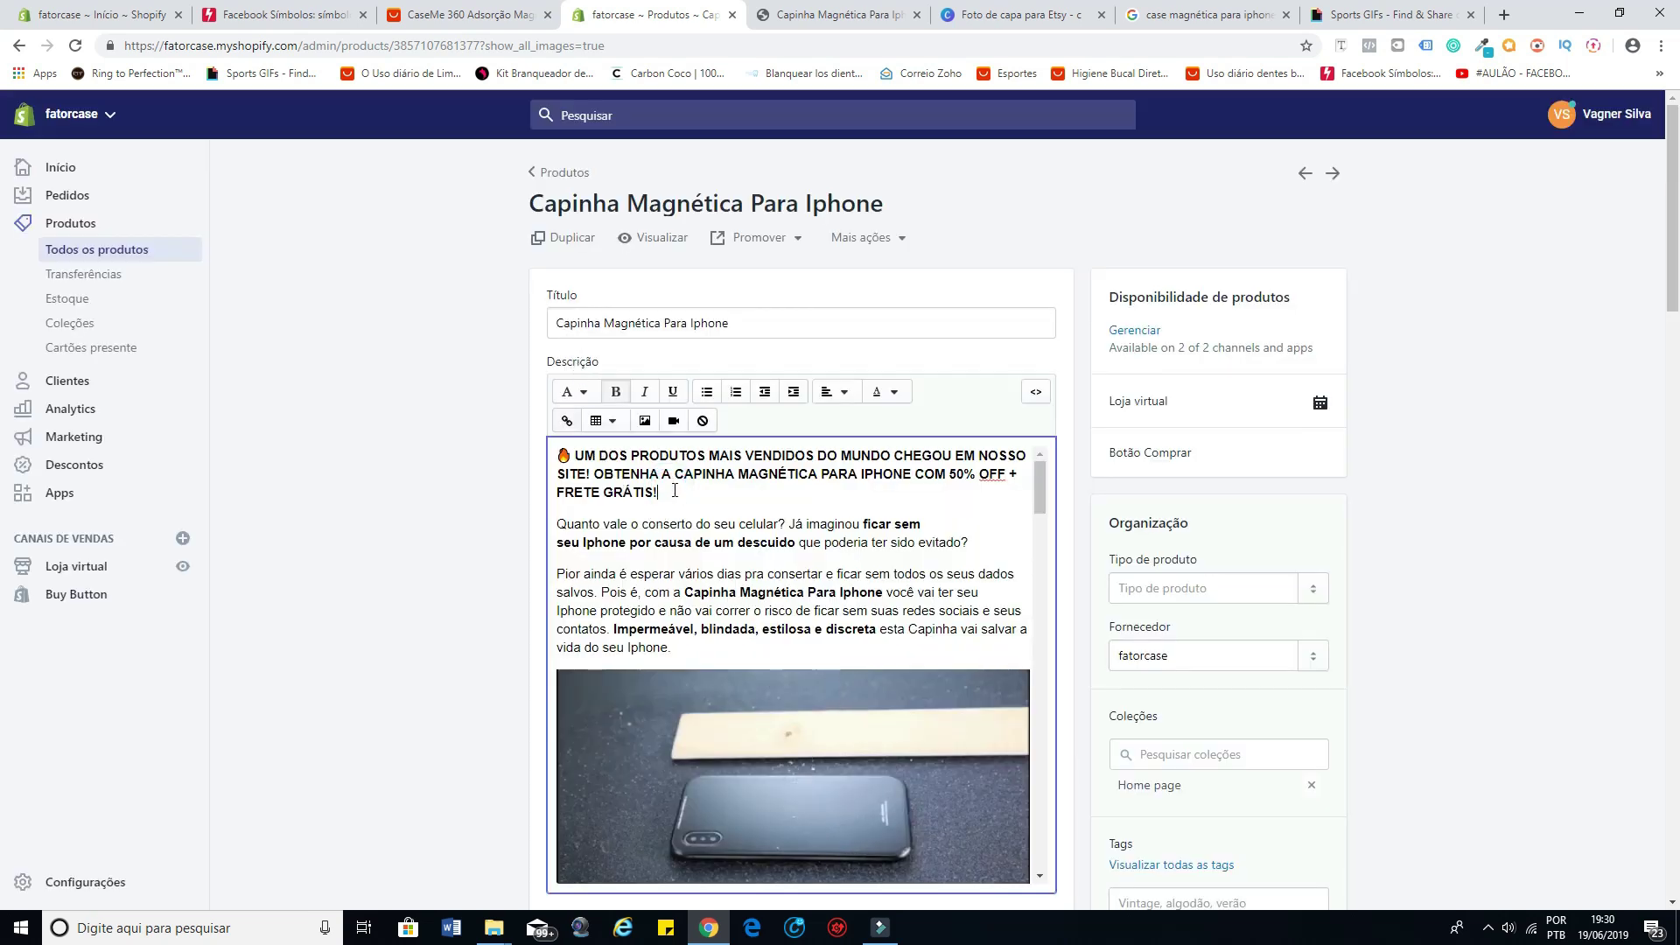
pyautogui.write('😡')
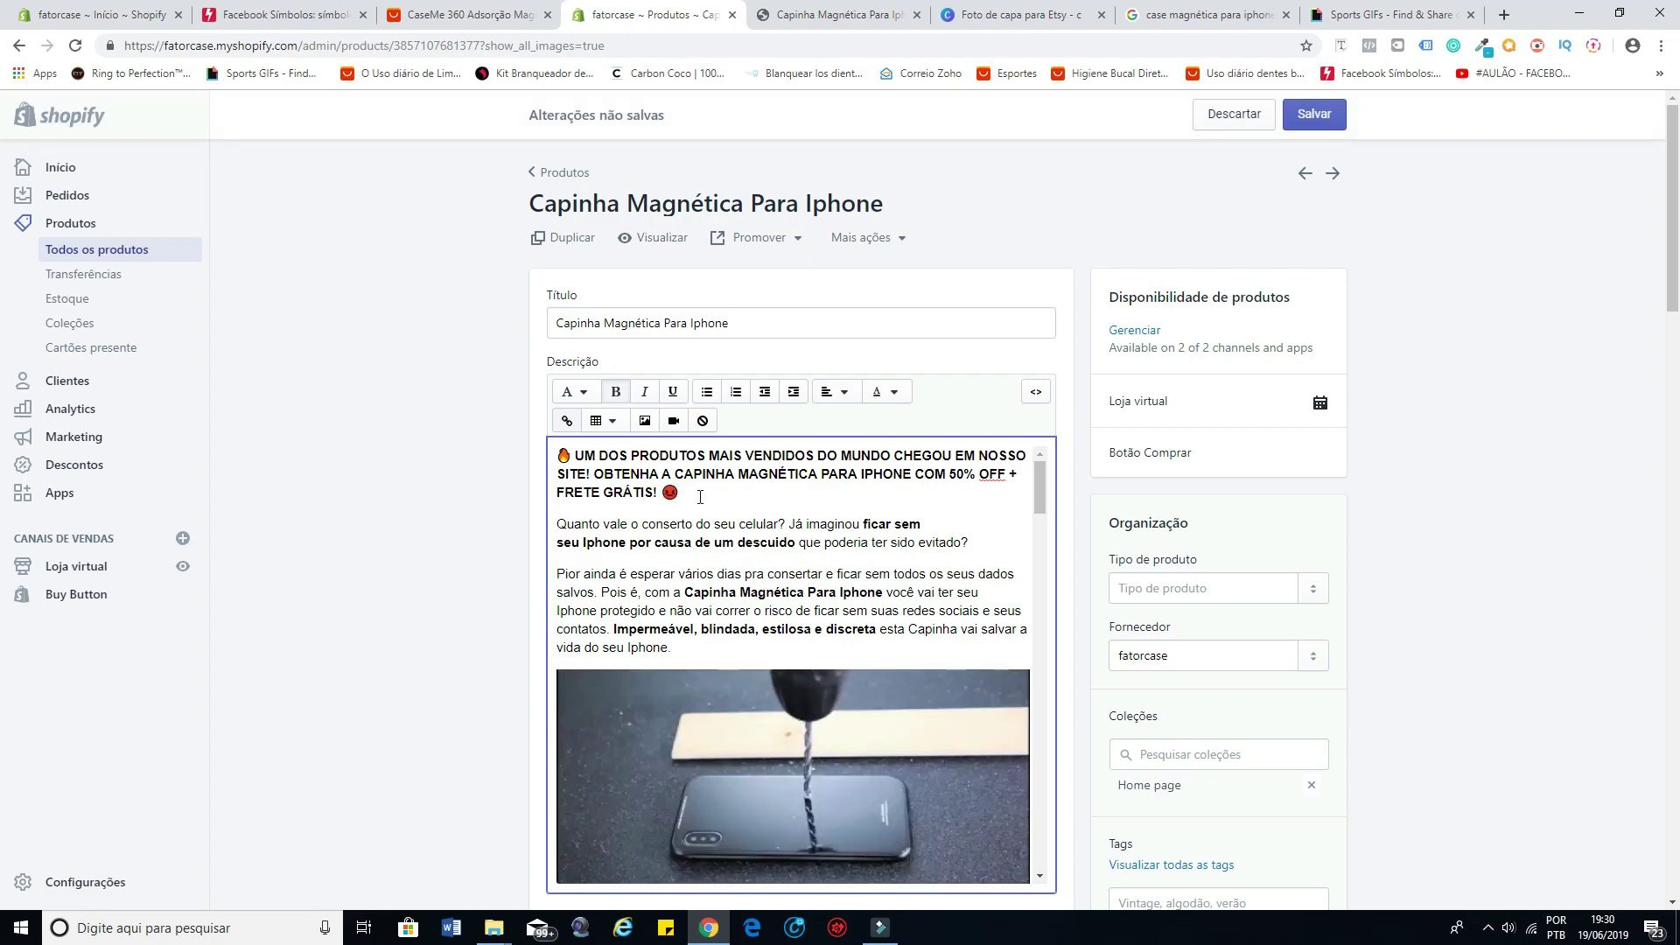
# Step: Check the check-mark bullets in the BENEFÍCIOS DO PRODUTO list and copy the black check-mark symbol from PiliApp's Símbolos section
pyautogui.scroll(-10, 560, 689)
pyautogui.click(569, 500)
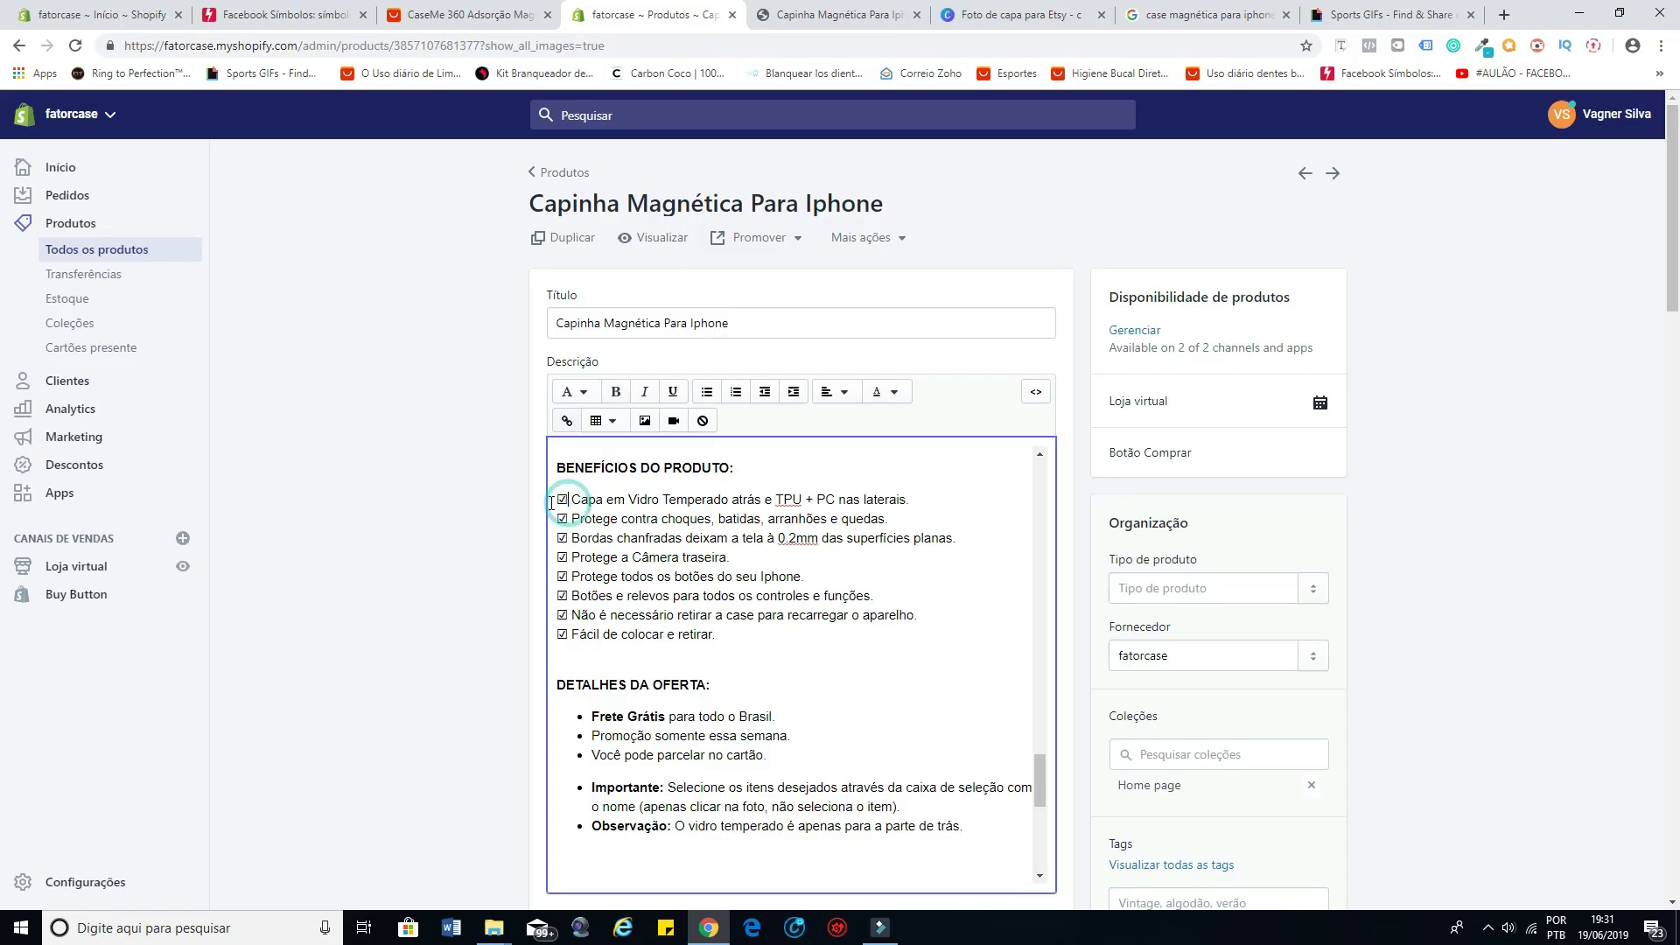
pyautogui.click(262, 15)
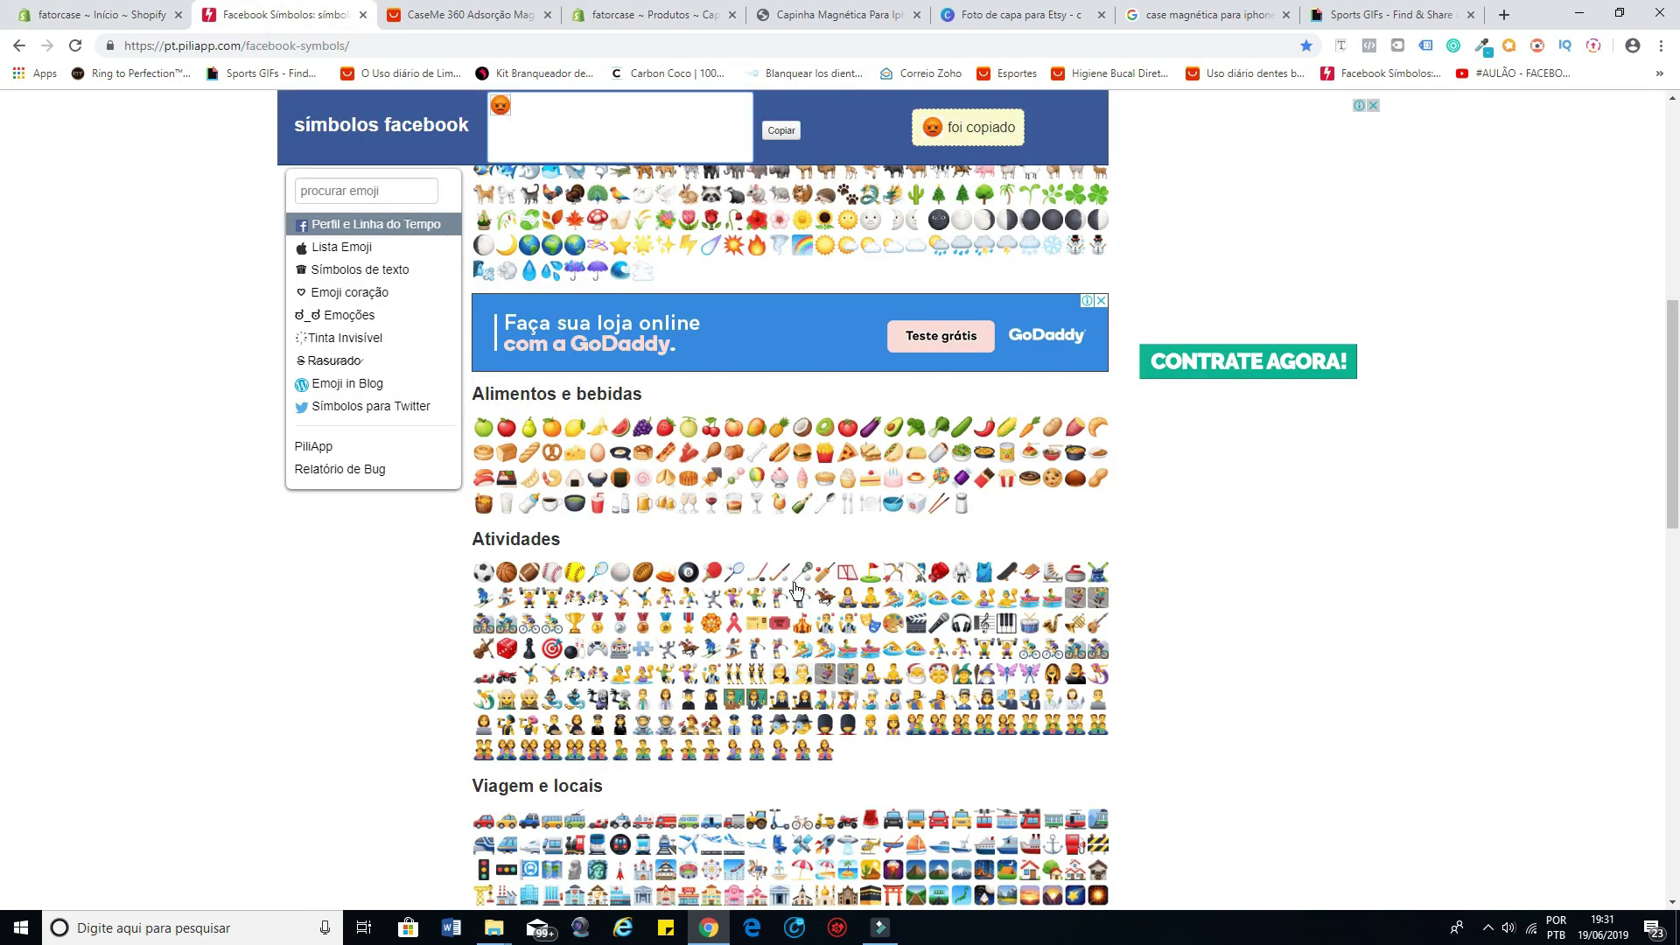
pyautogui.scroll(-7, 806, 600)
pyautogui.scroll(-4, 806, 600)
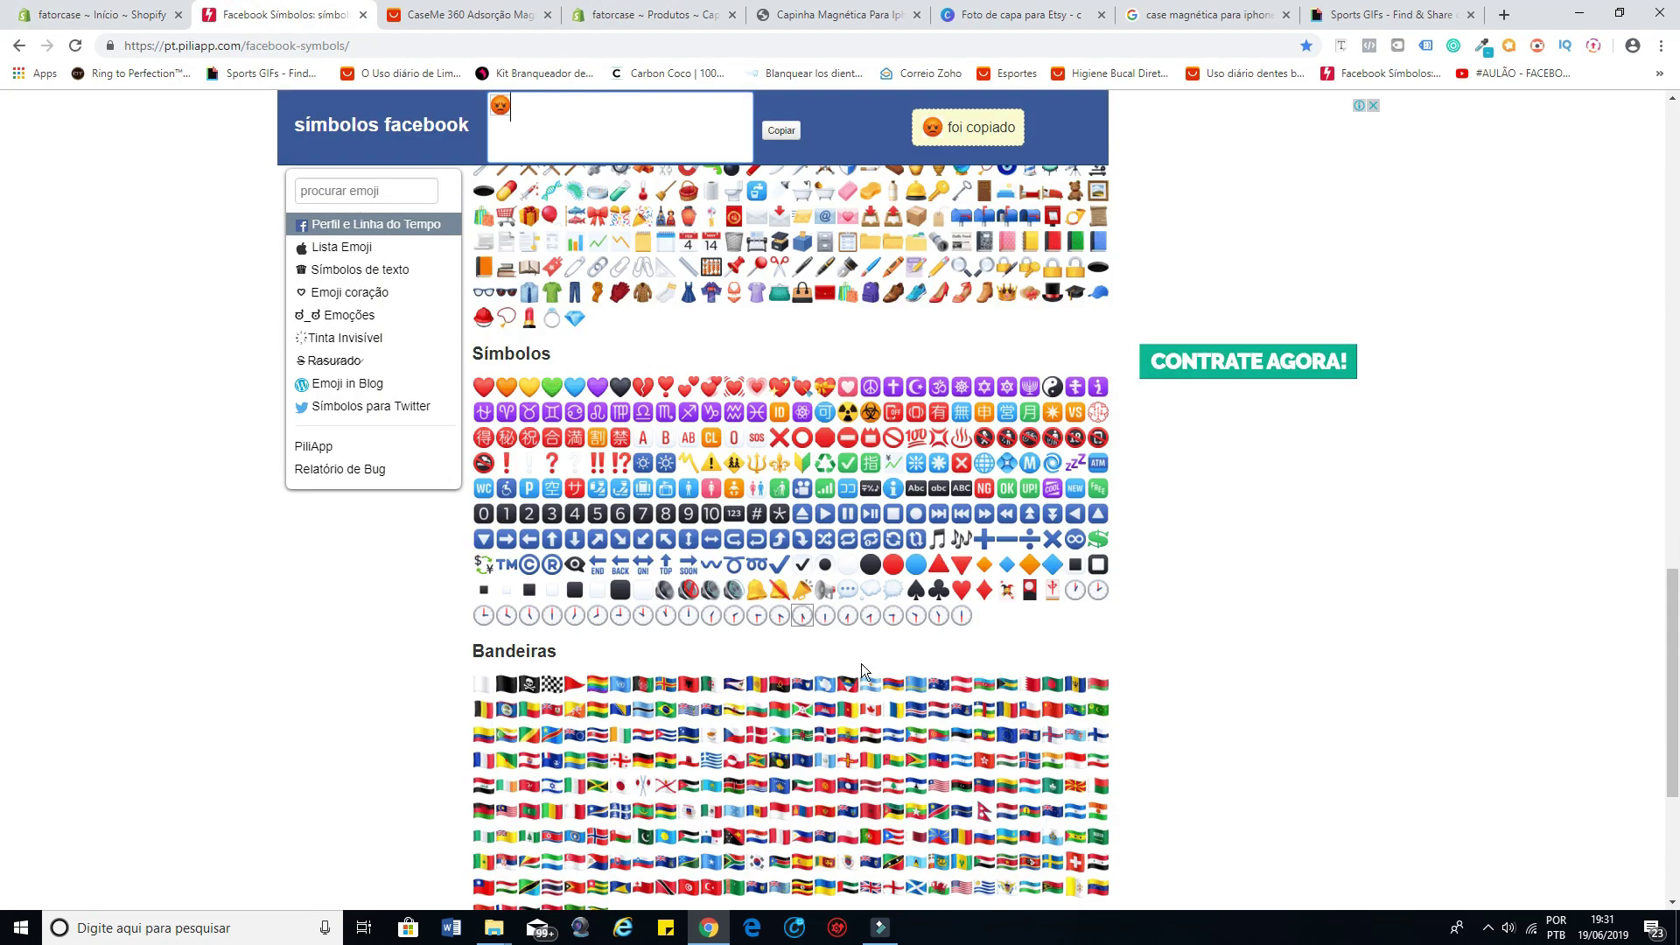
pyautogui.click(802, 565)
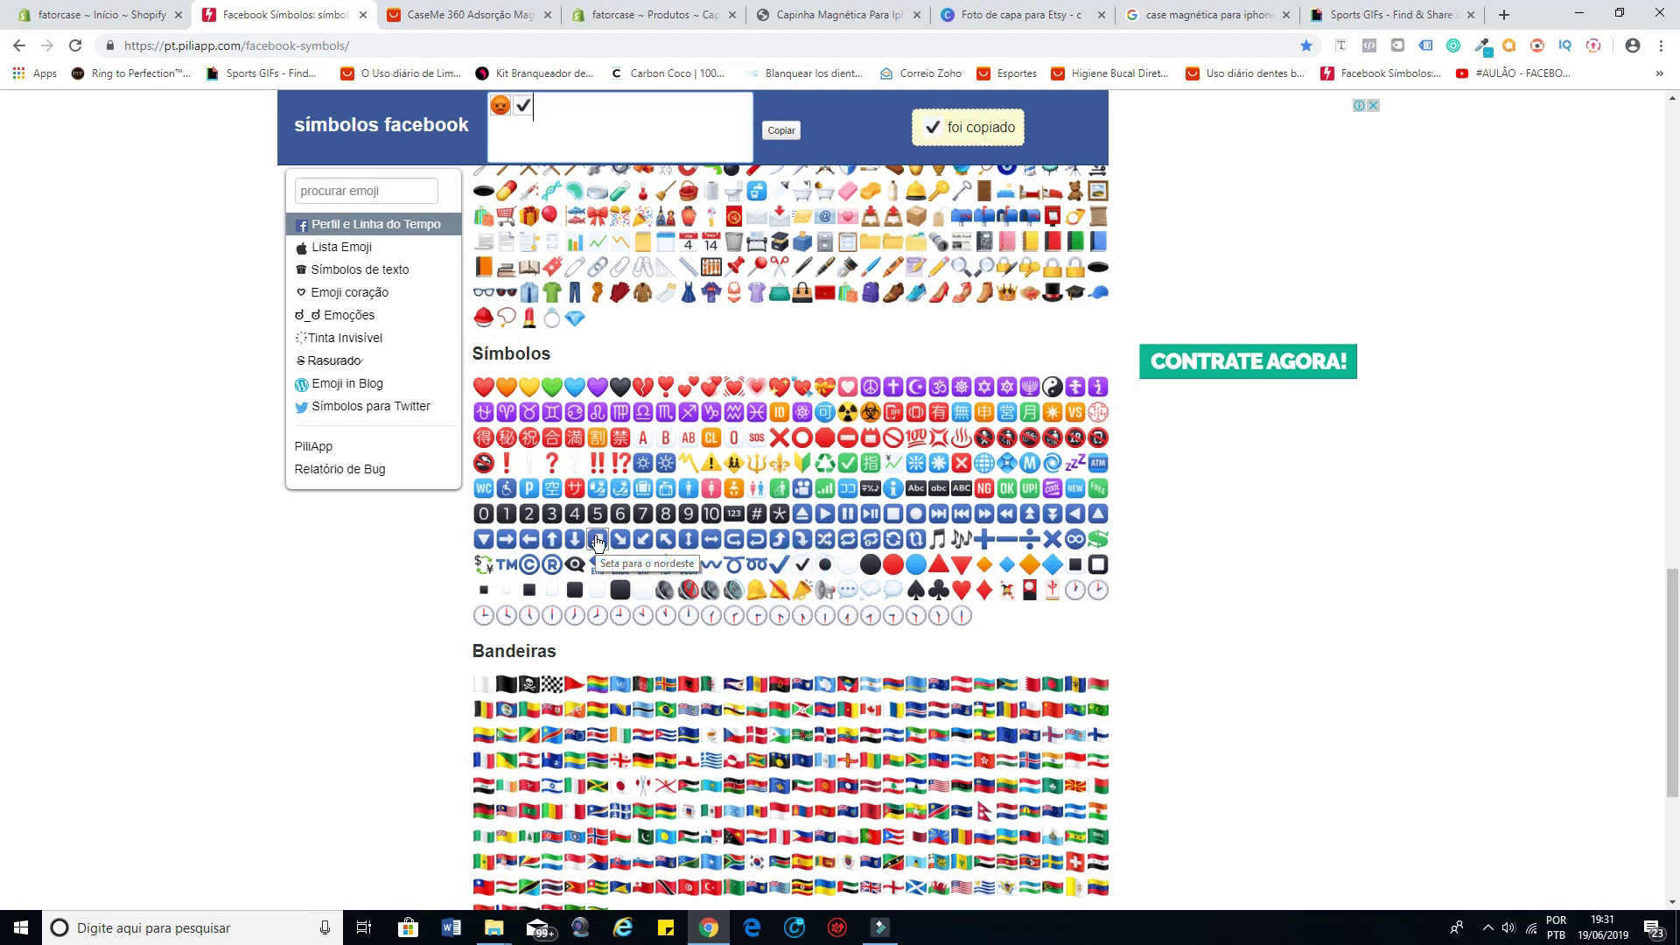
# Step: View the GIPHY Sports GIFs page and dismiss its translation offer
pyautogui.click(1383, 21)
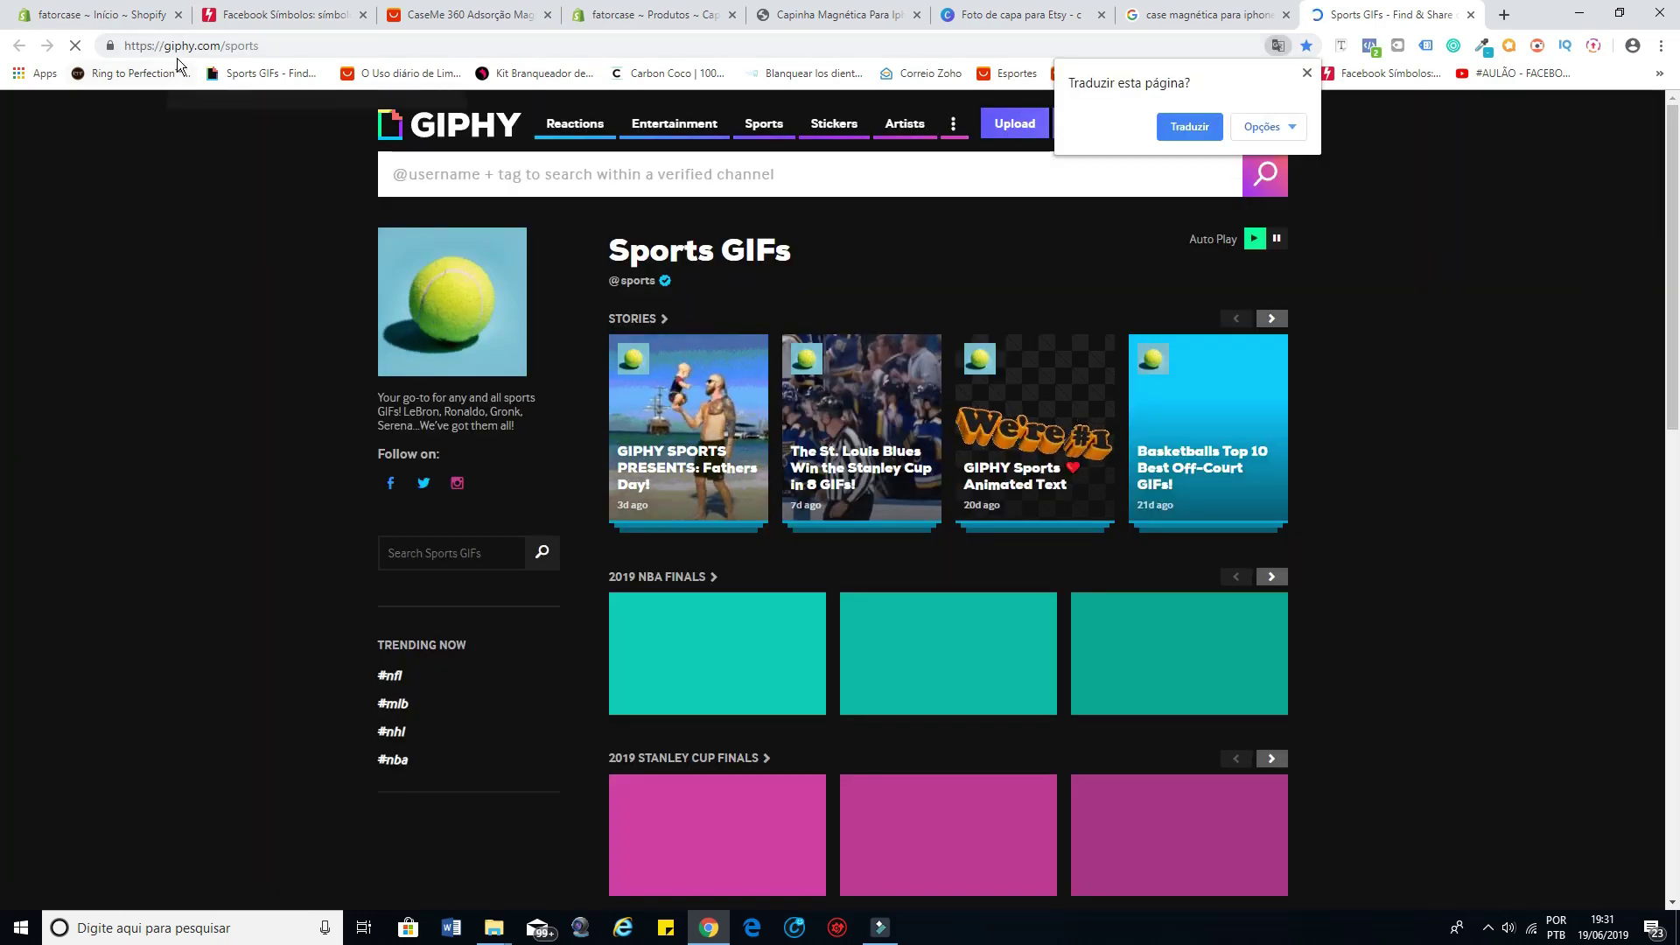
pyautogui.click(1307, 72)
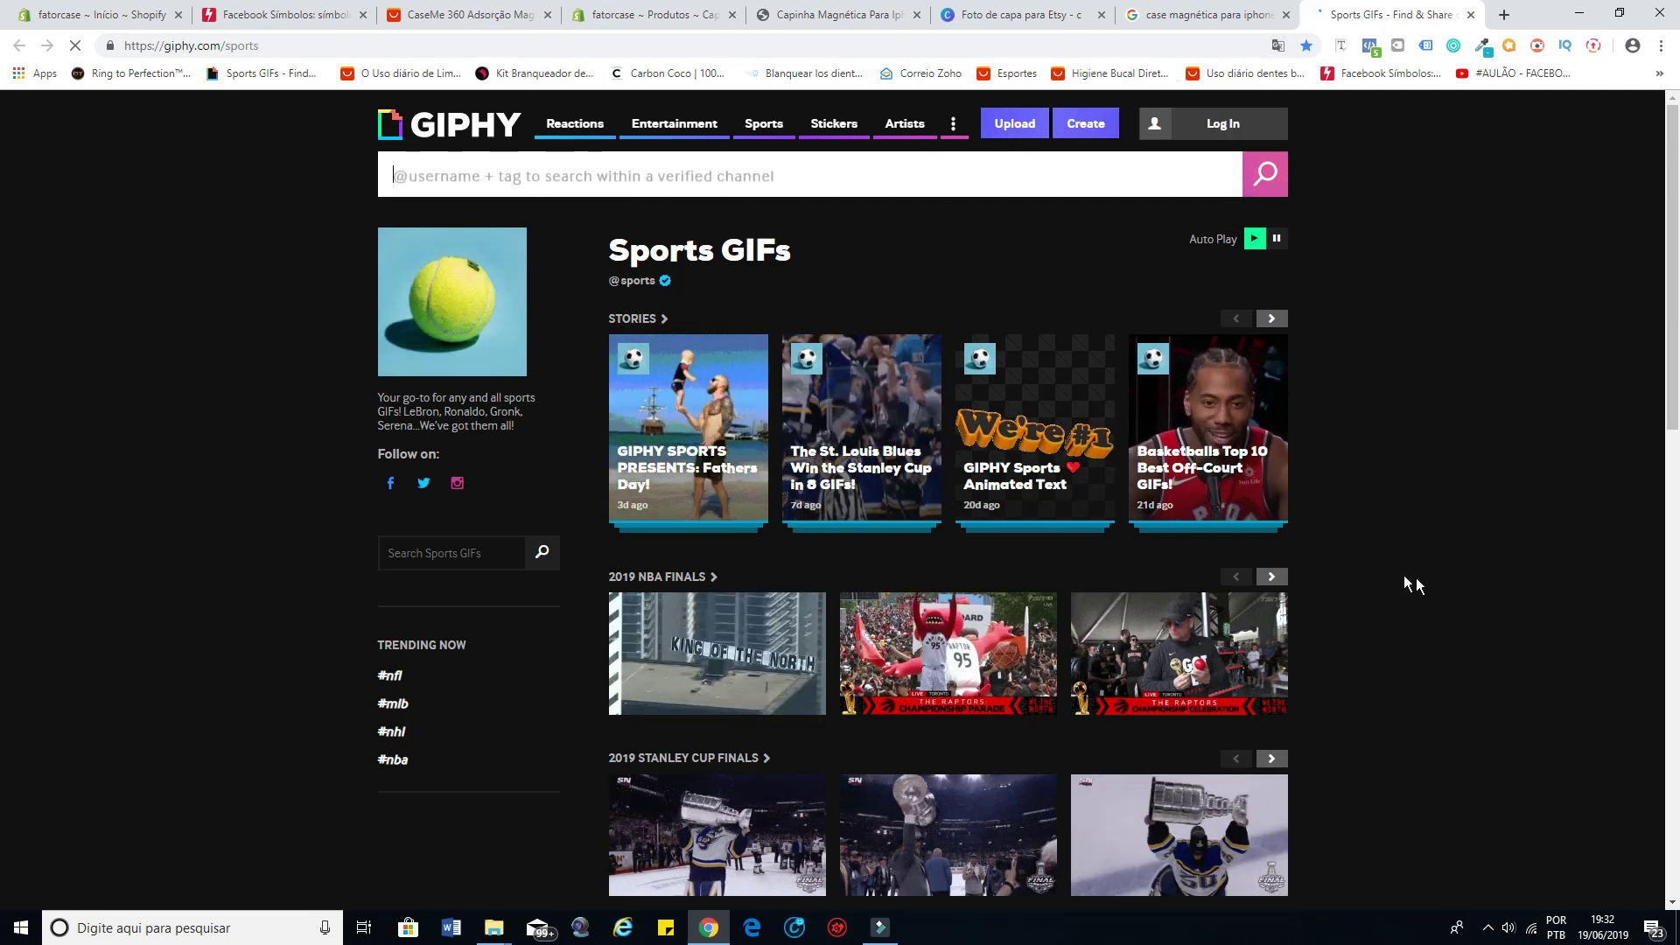
# Step: Return to the Shopify product and delete the (gif) placeholder above the tempered-glass paragraph in the description
pyautogui.hotkey('ctrl', '4')
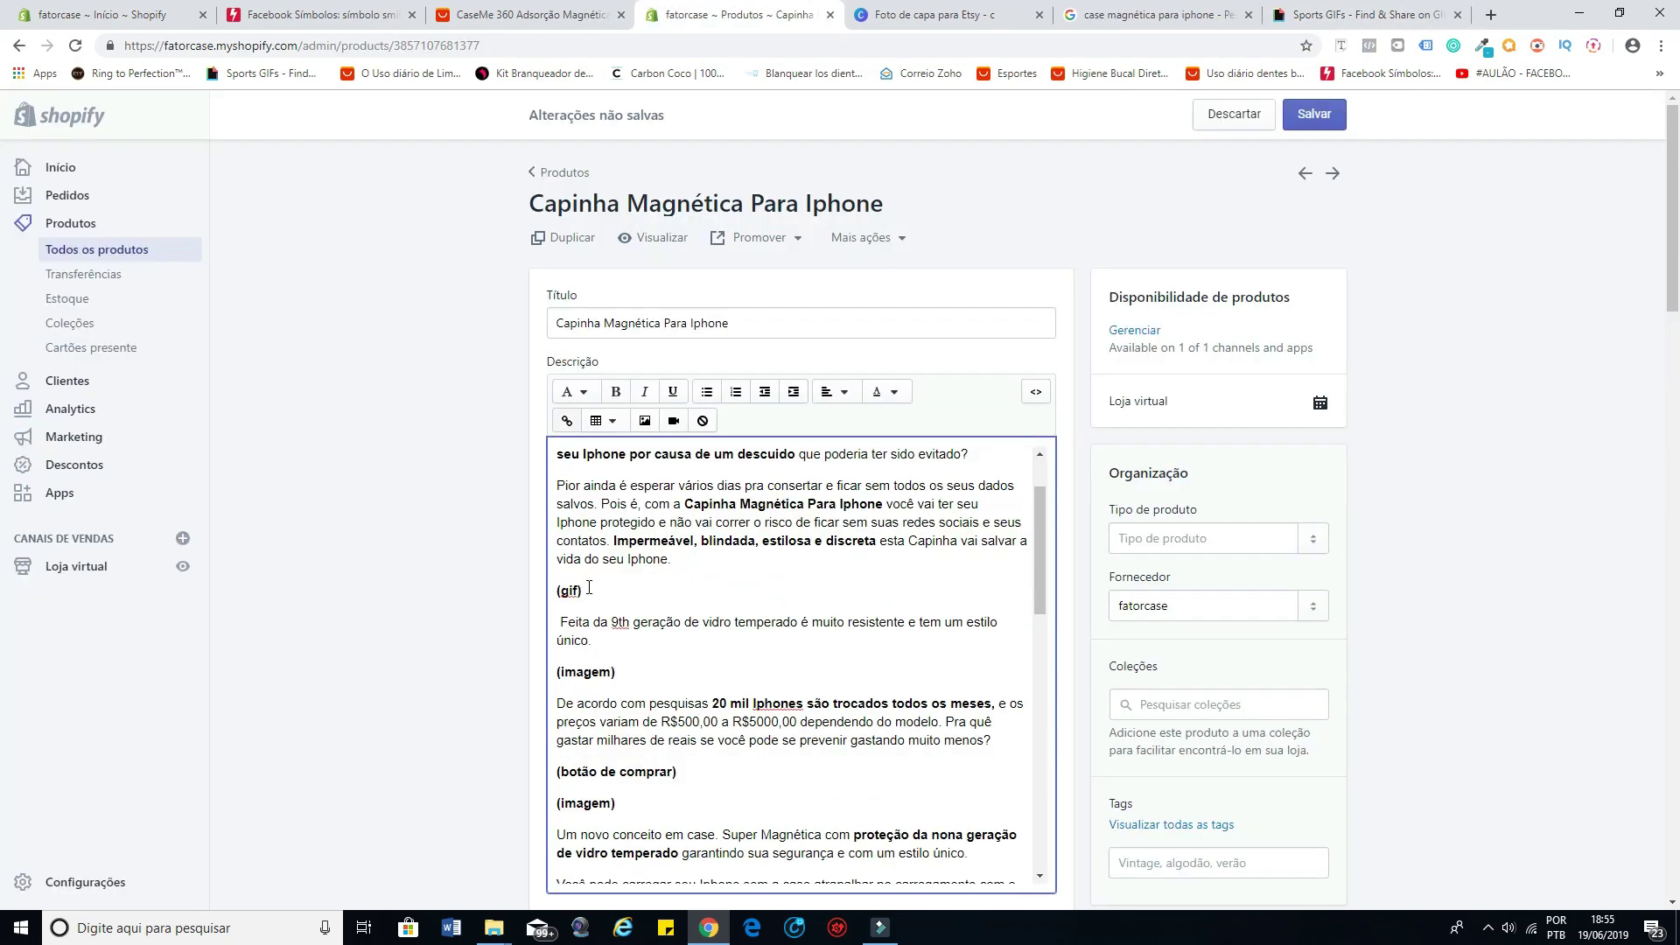
pyautogui.moveTo(583, 593); pyautogui.dragTo(553, 596)
pyautogui.press('BackSpace')
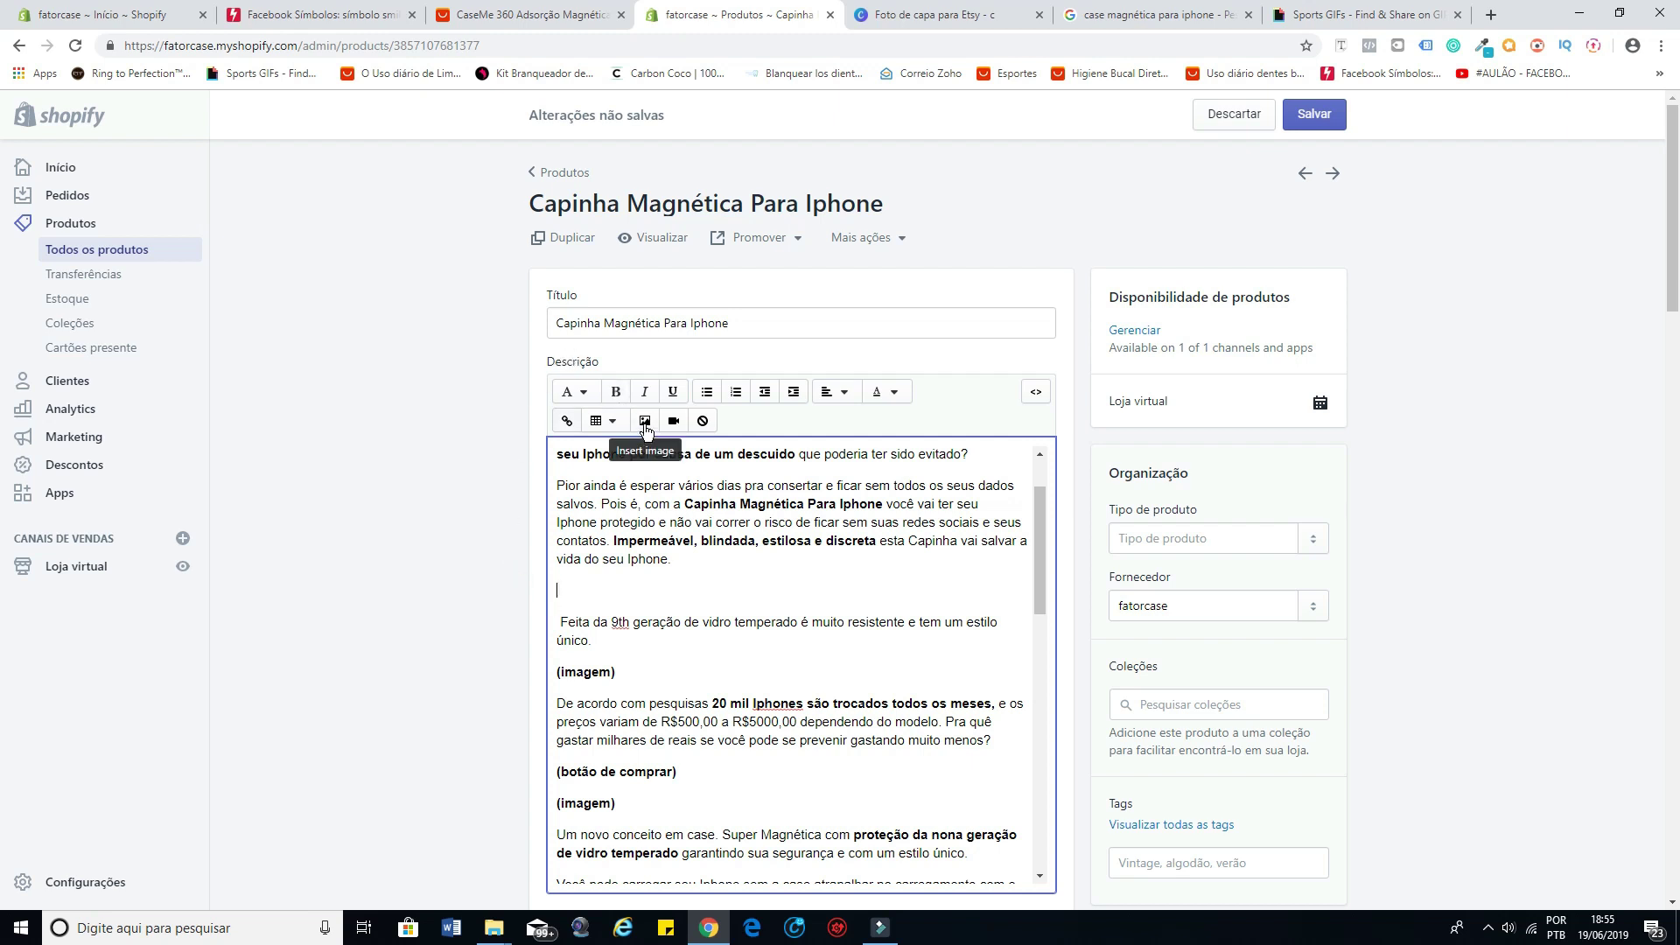
# Step: Upload the phone-drilling GIF "Capinha Magnética Para Iphone" from the desktop folder of the same name as a description image
pyautogui.click(645, 423)
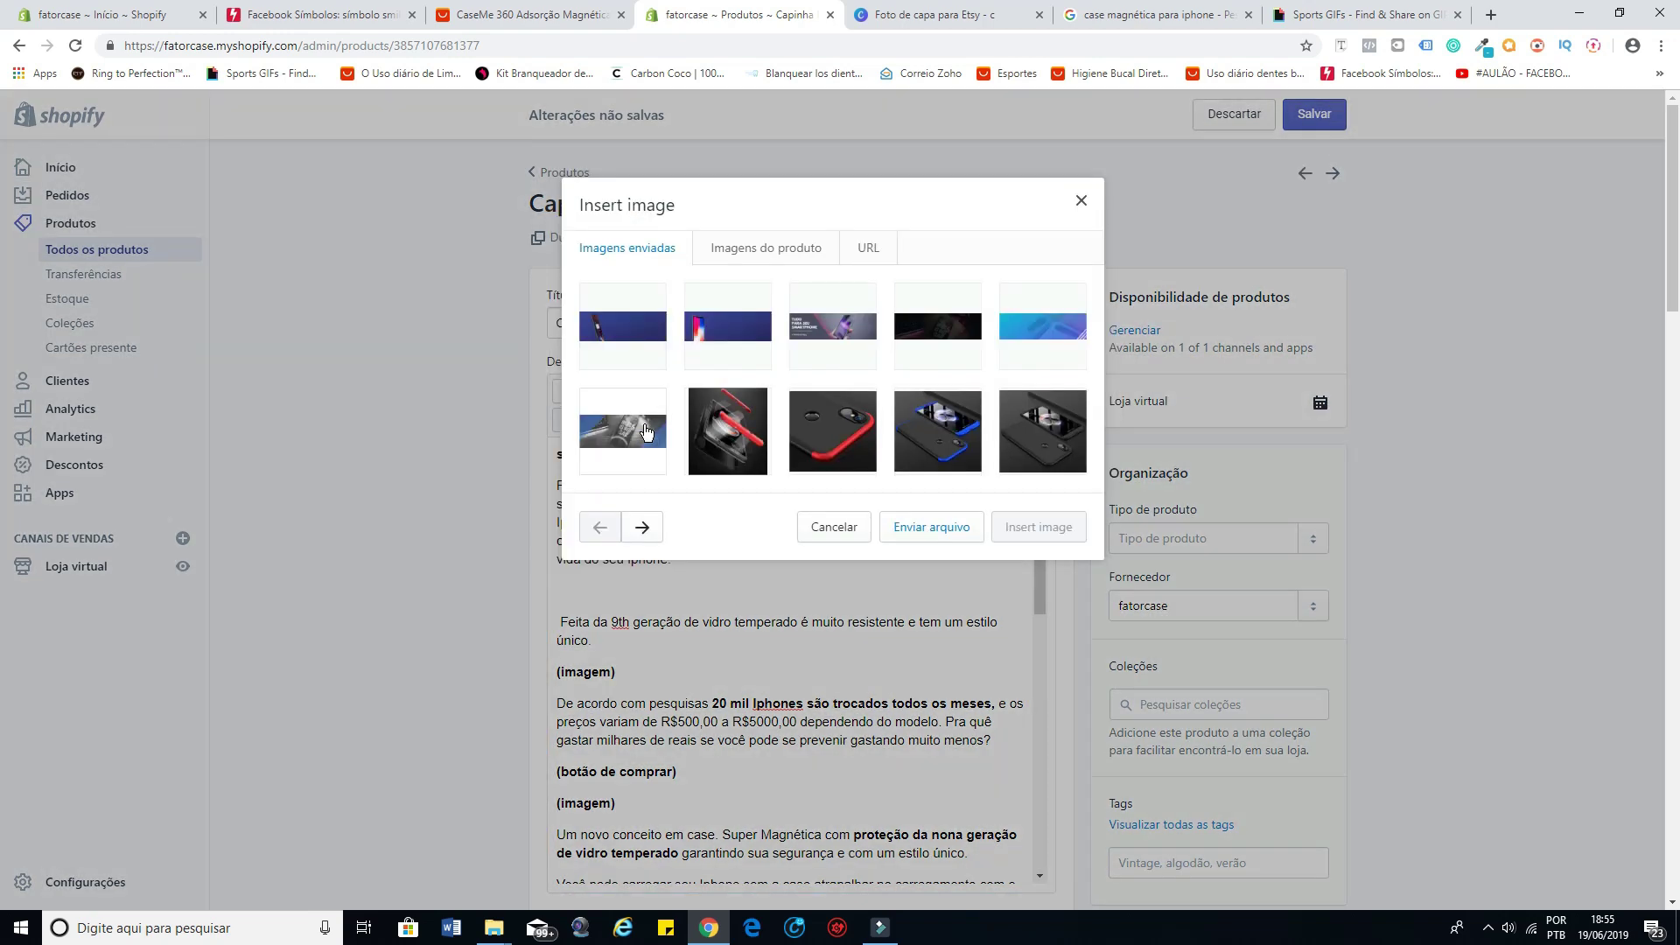
pyautogui.click(945, 531)
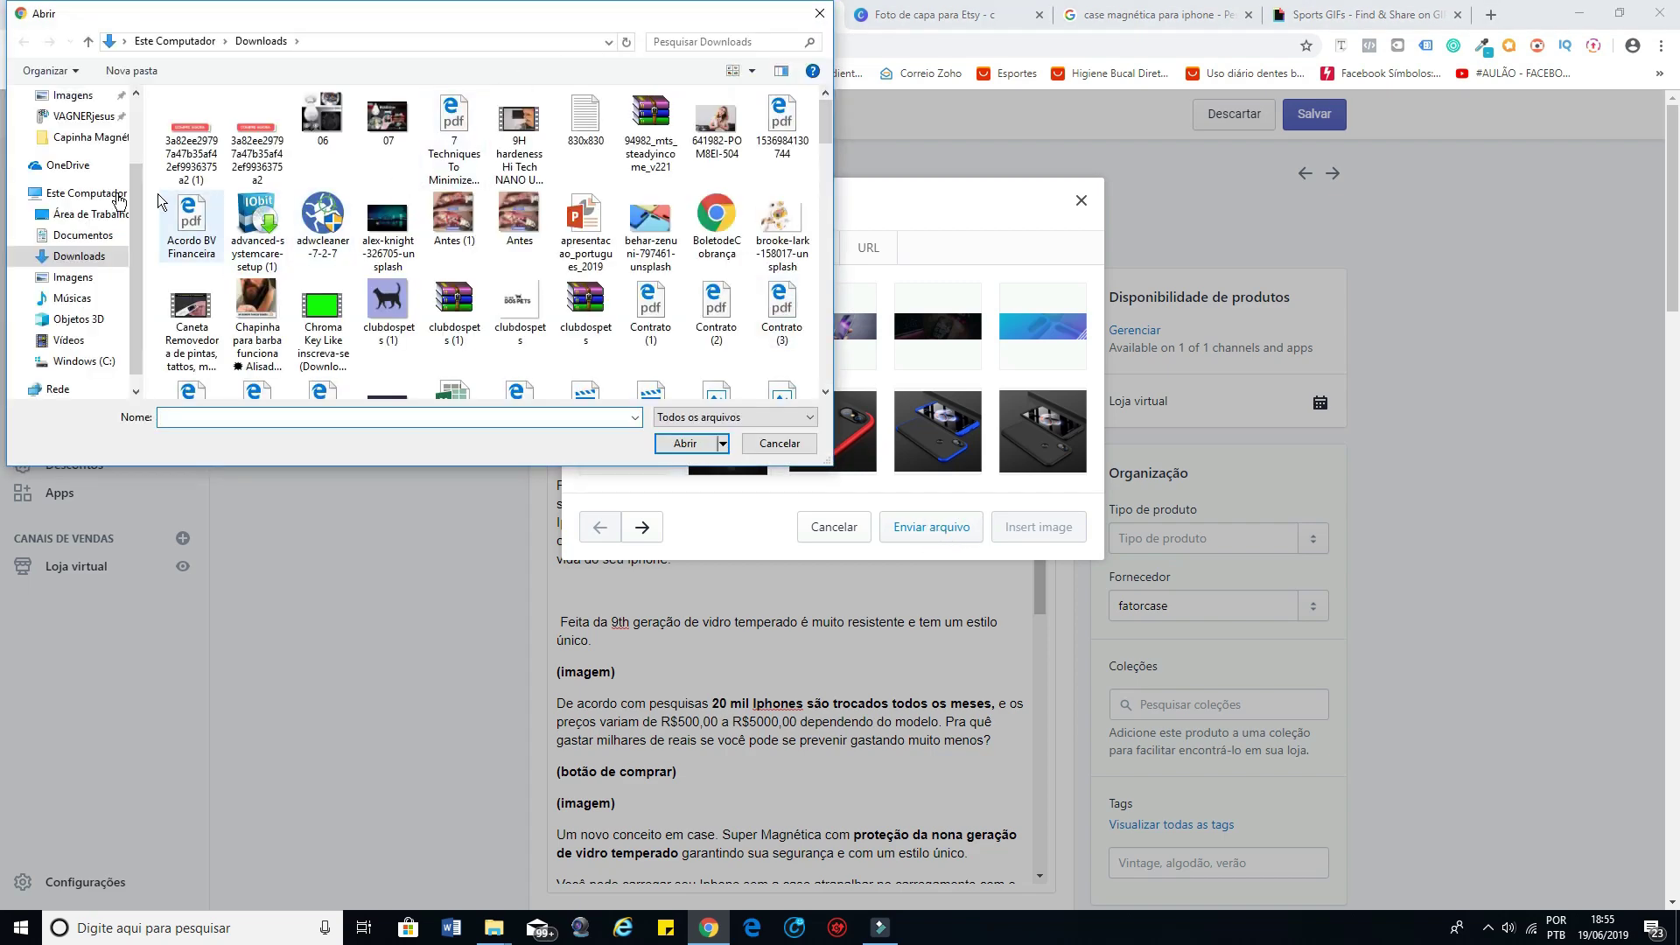
pyautogui.click(88, 214)
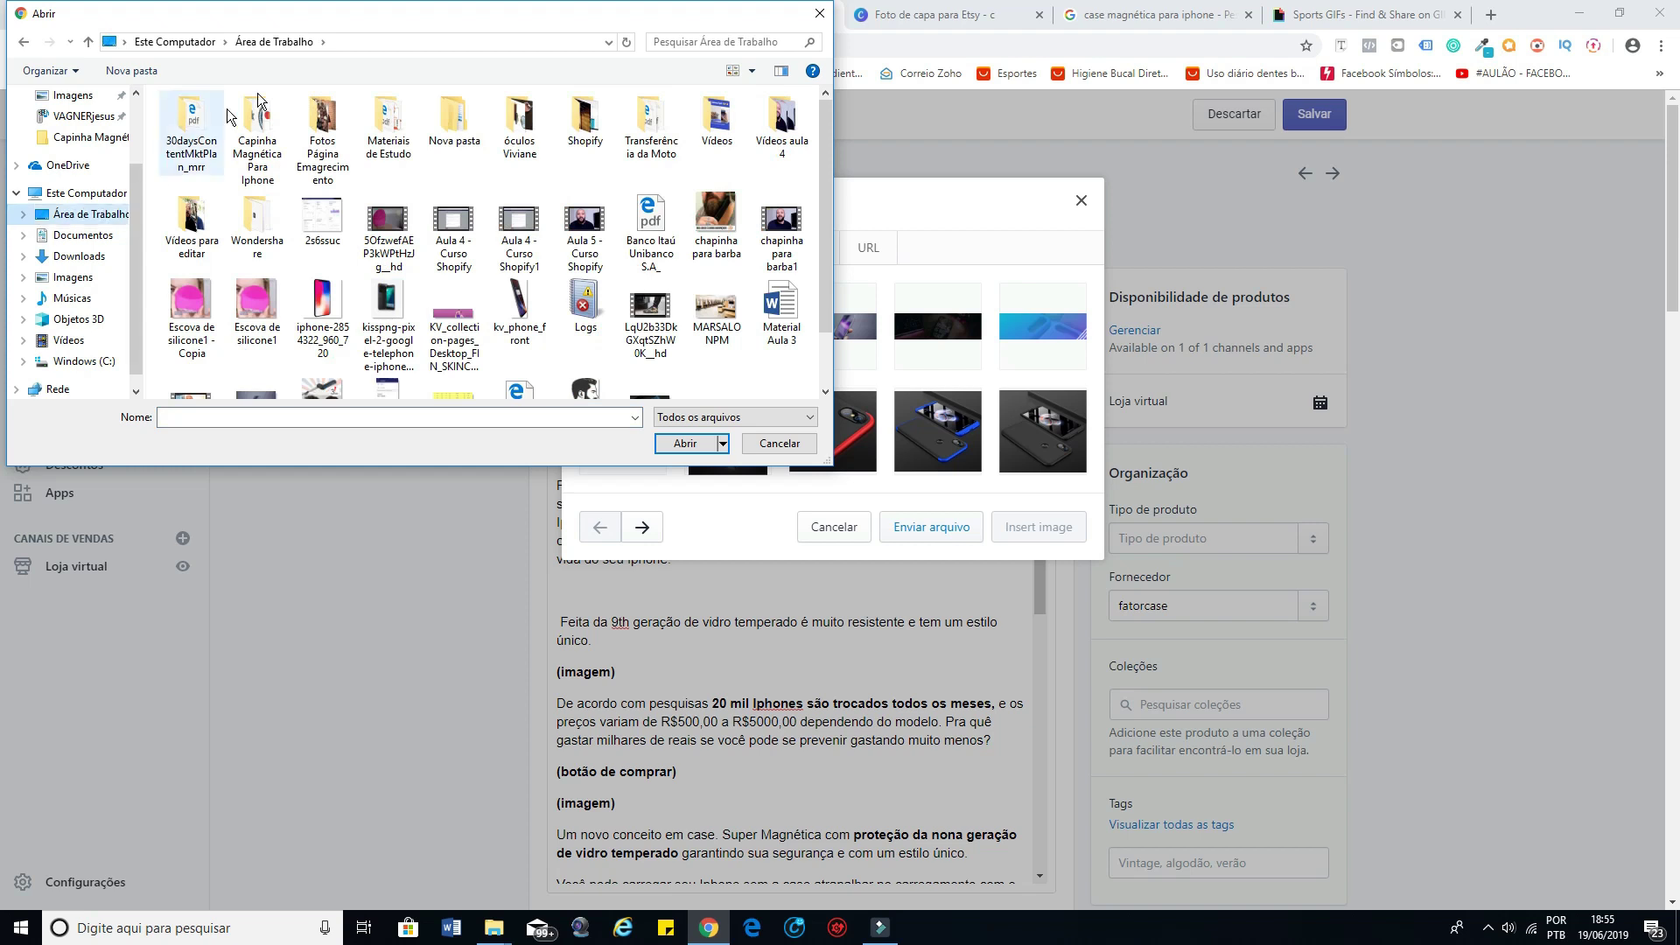
pyautogui.doubleClick(260, 166)
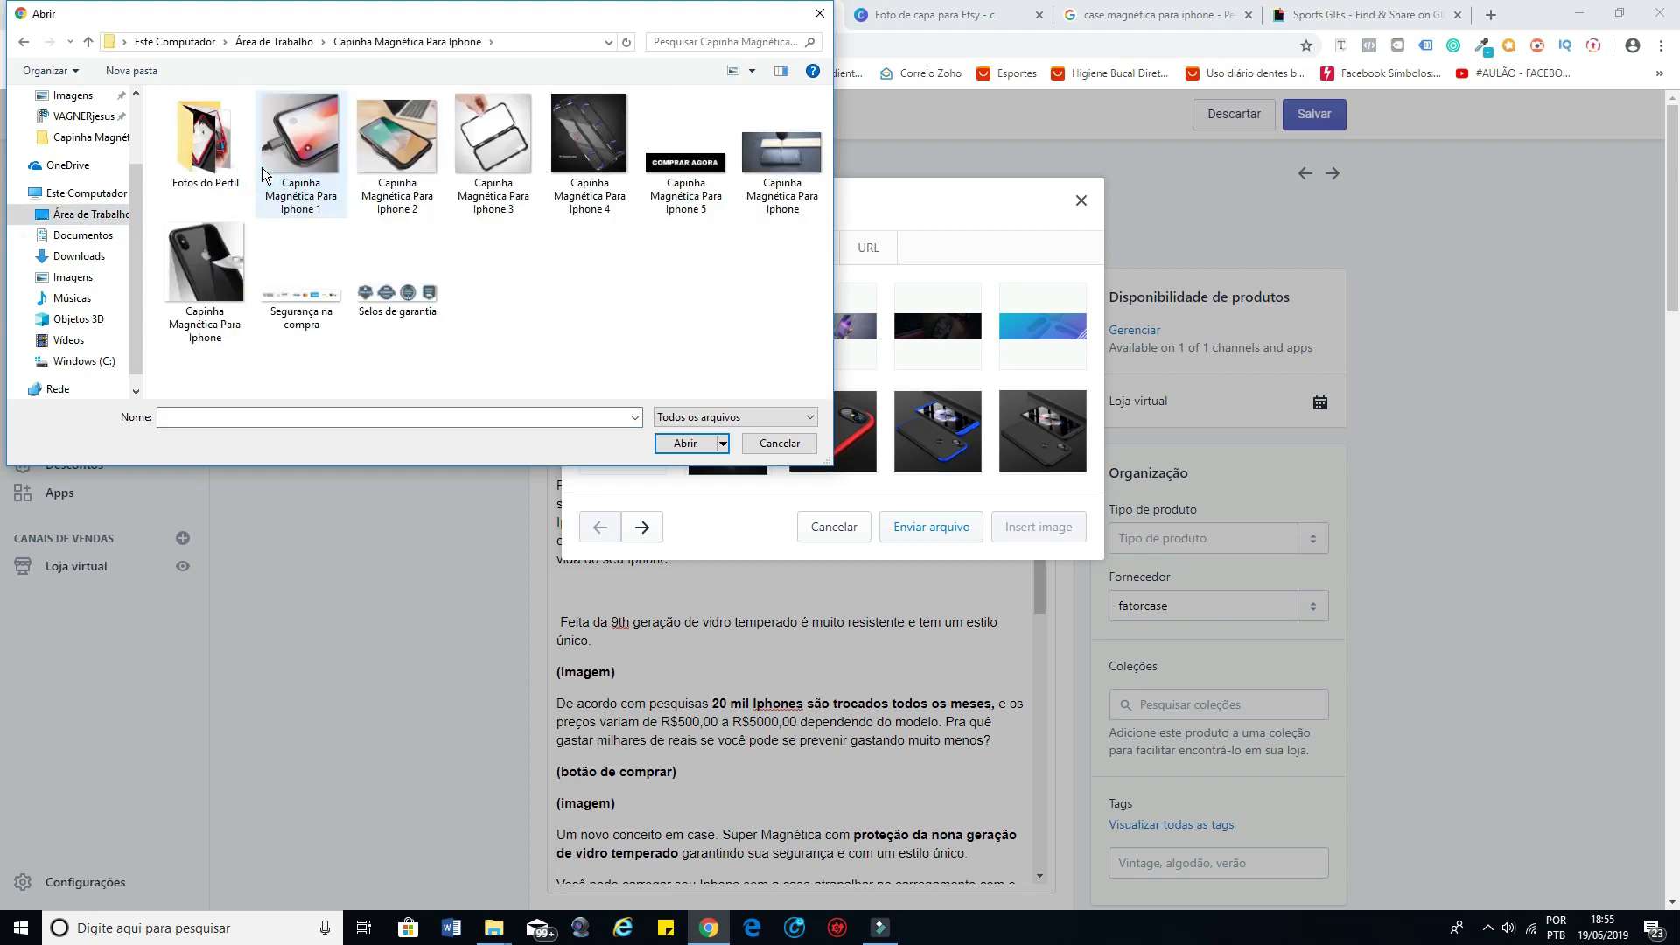
pyautogui.click(813, 164)
pyautogui.click(685, 443)
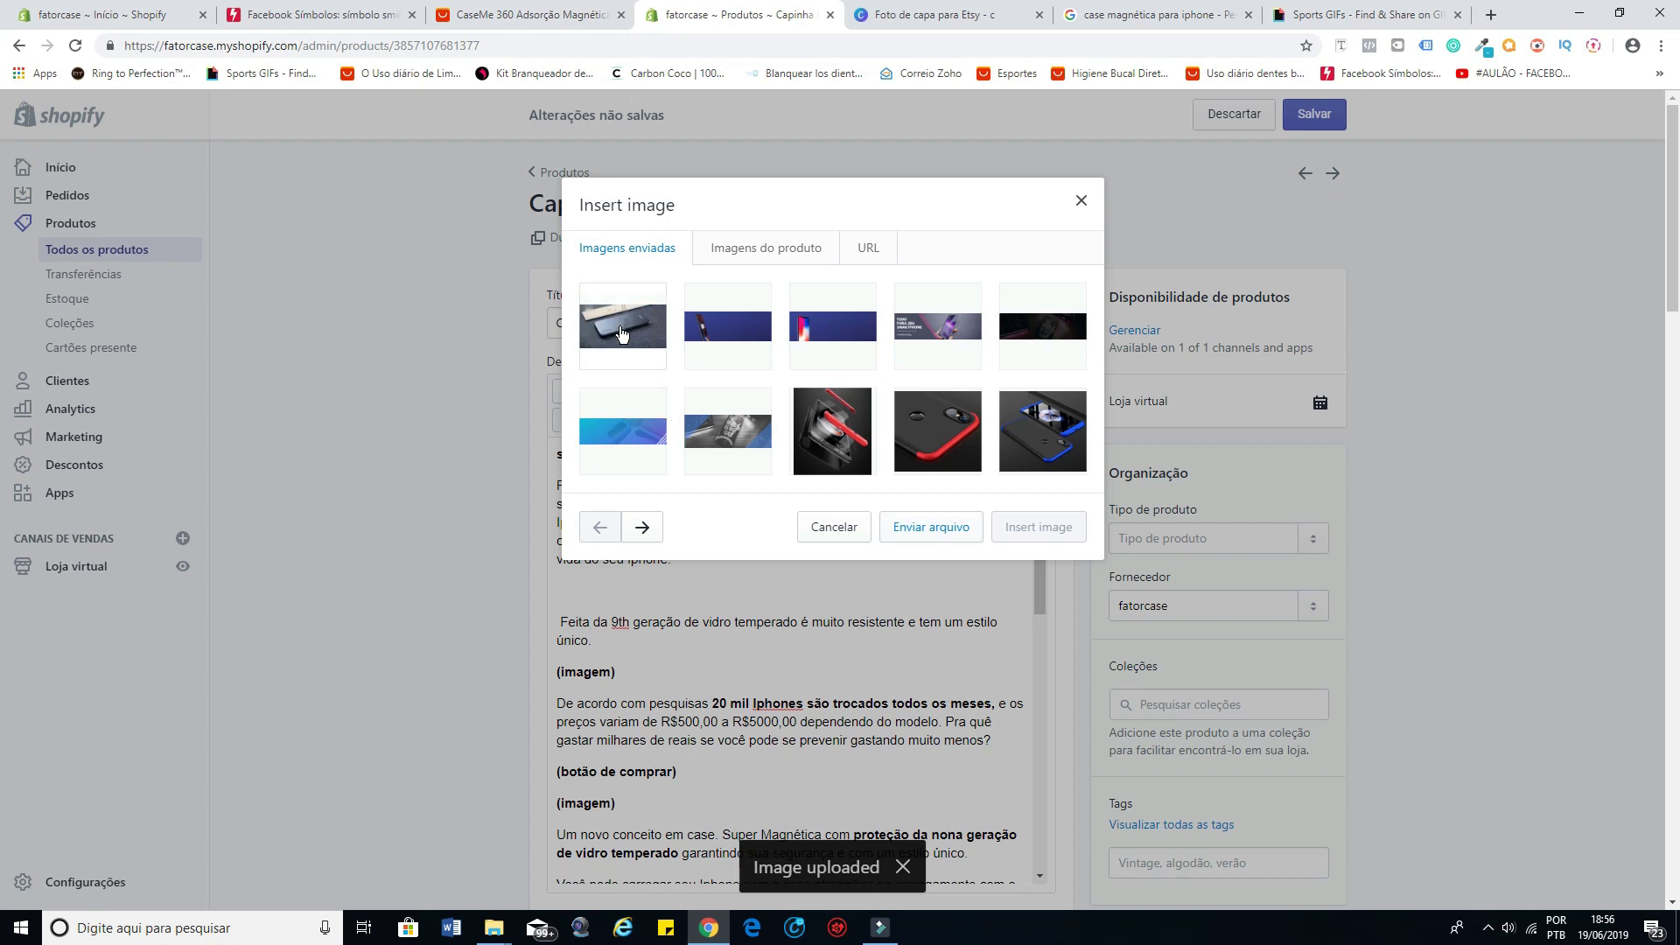
# Step: Insert the uploaded drilling GIF with alternative text "Capinha Magnética Para Iphone" and size Grande (600x600)
pyautogui.click(620, 332)
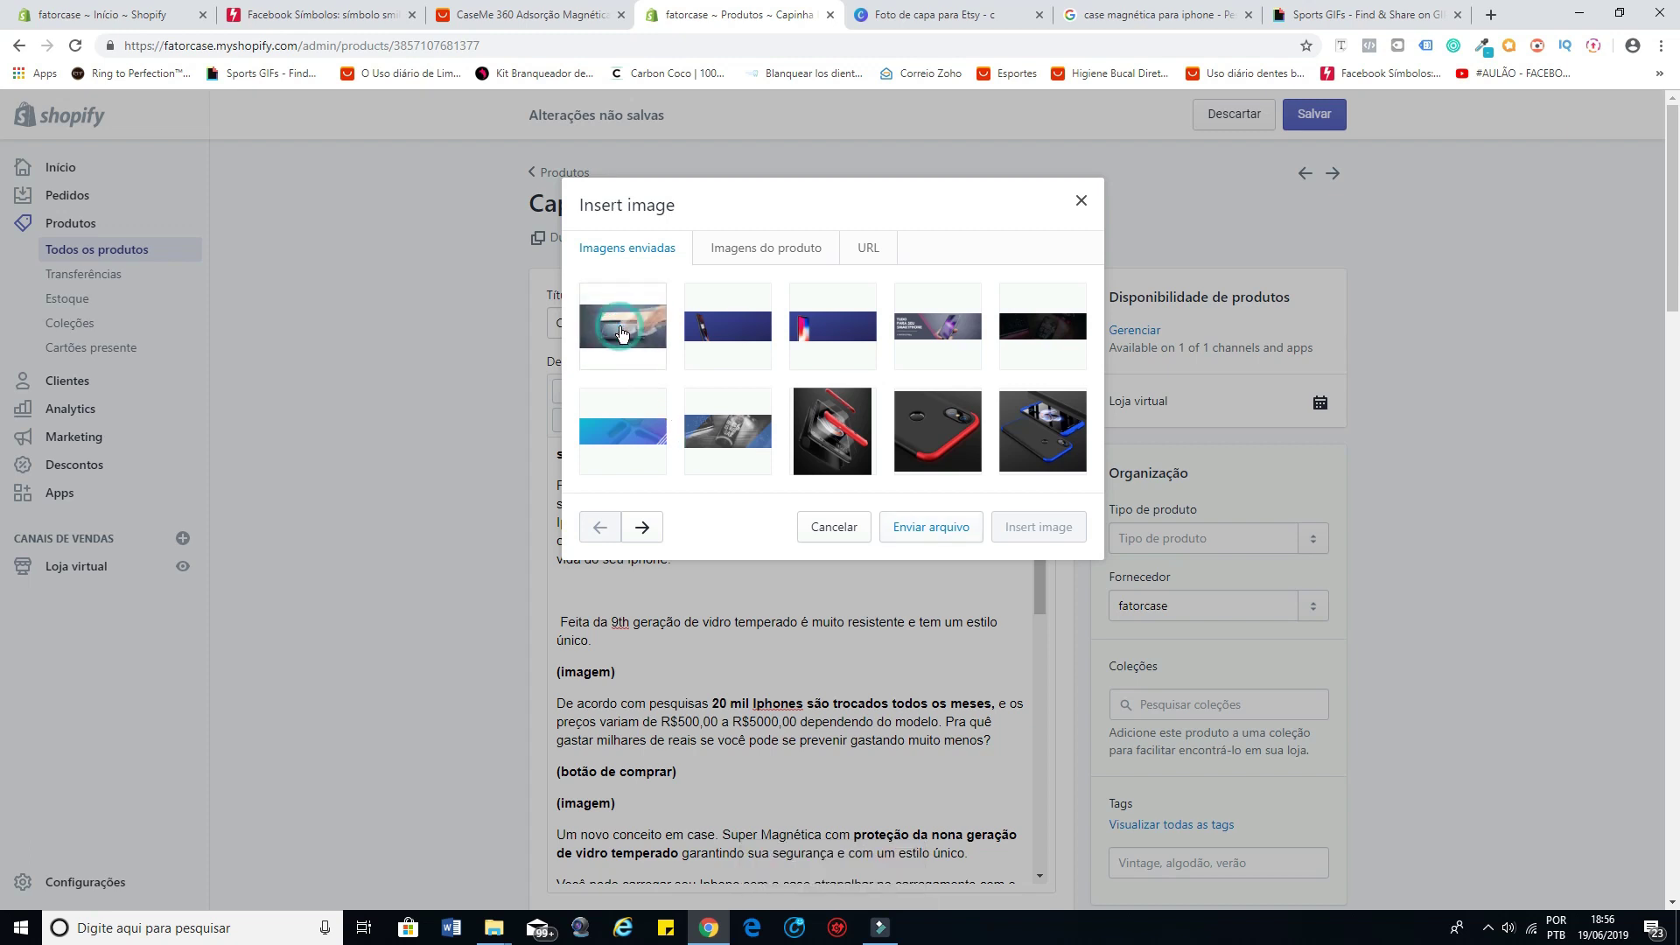
pyautogui.click(721, 564)
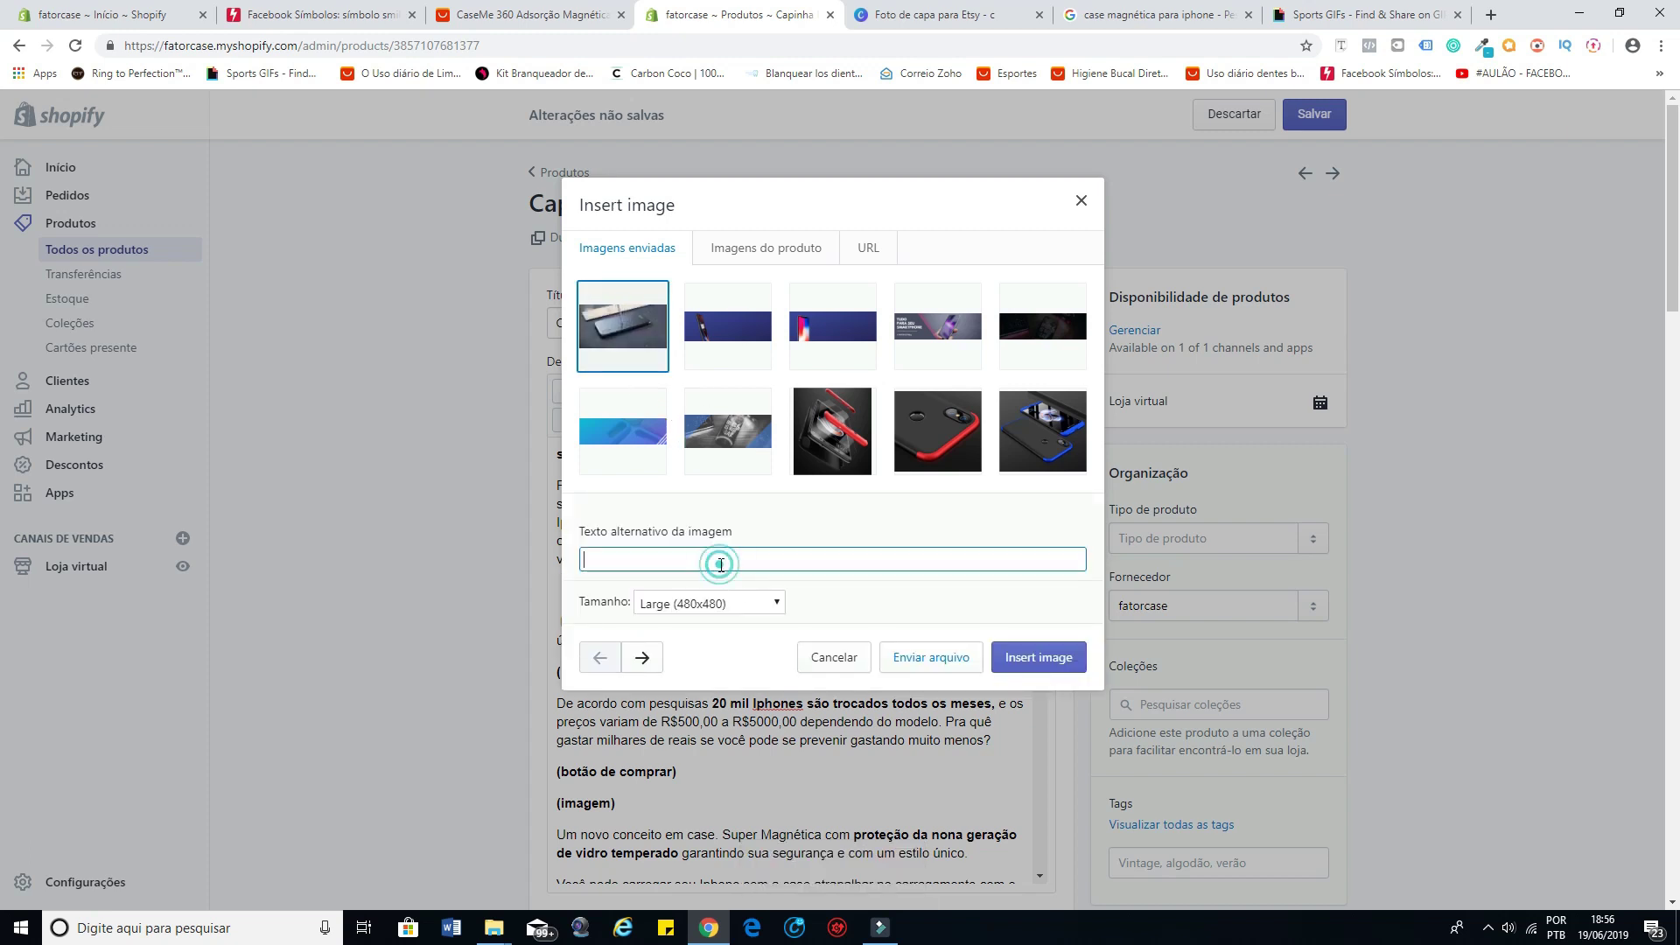
pyautogui.write('Capinha')
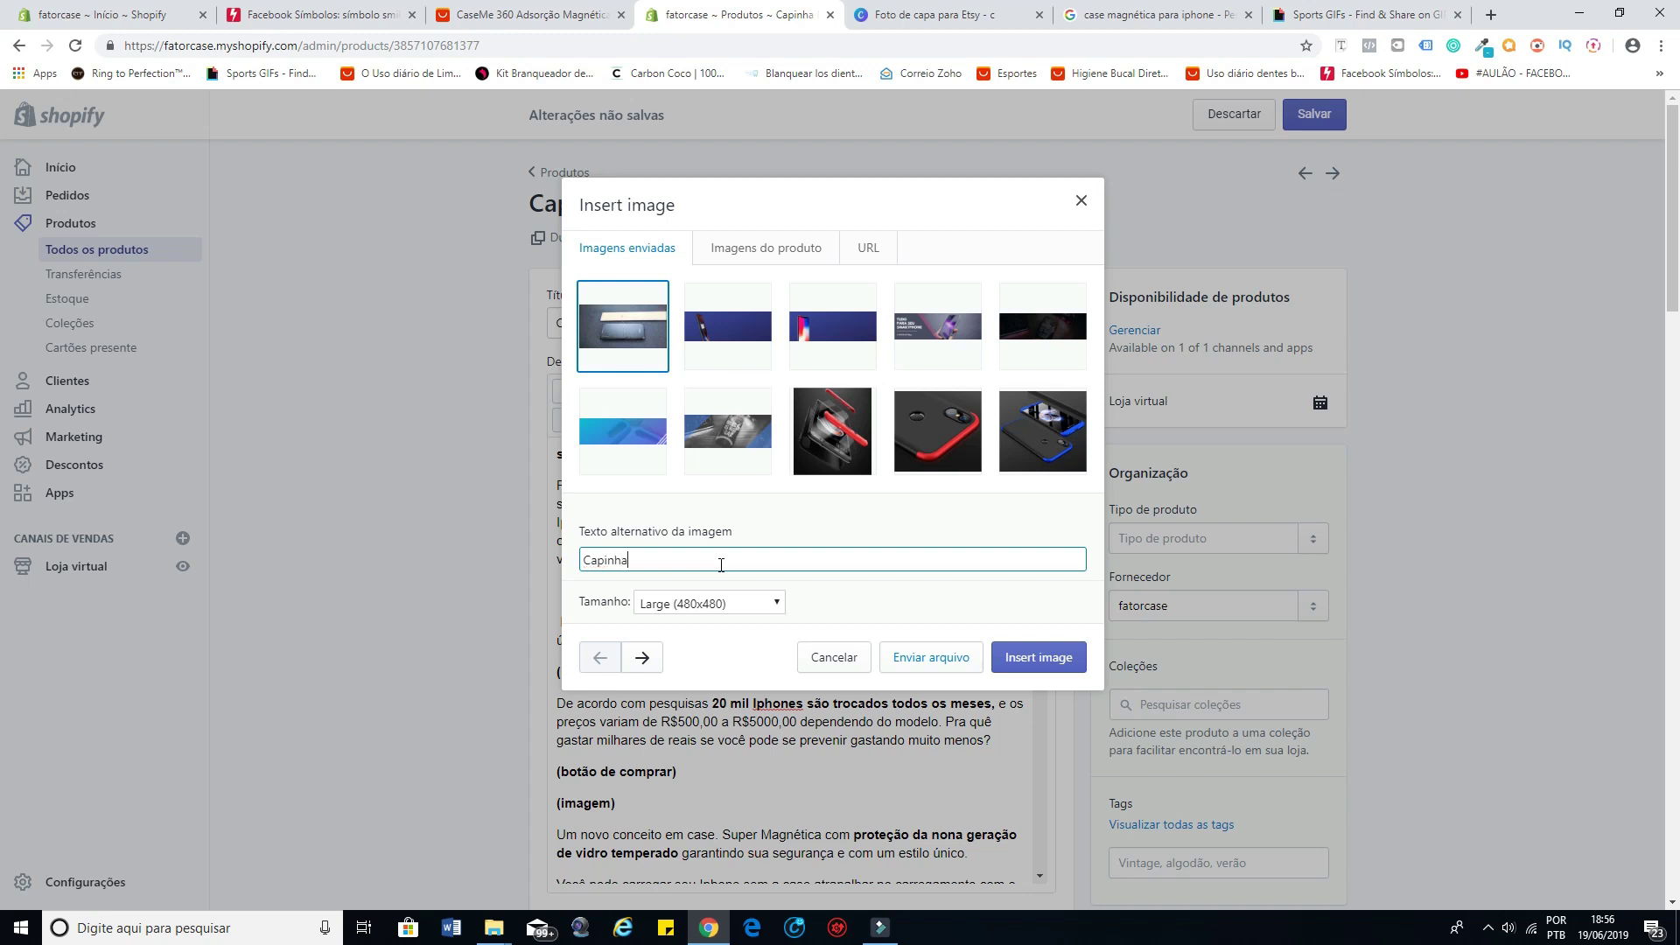
pyautogui.write('Mar')
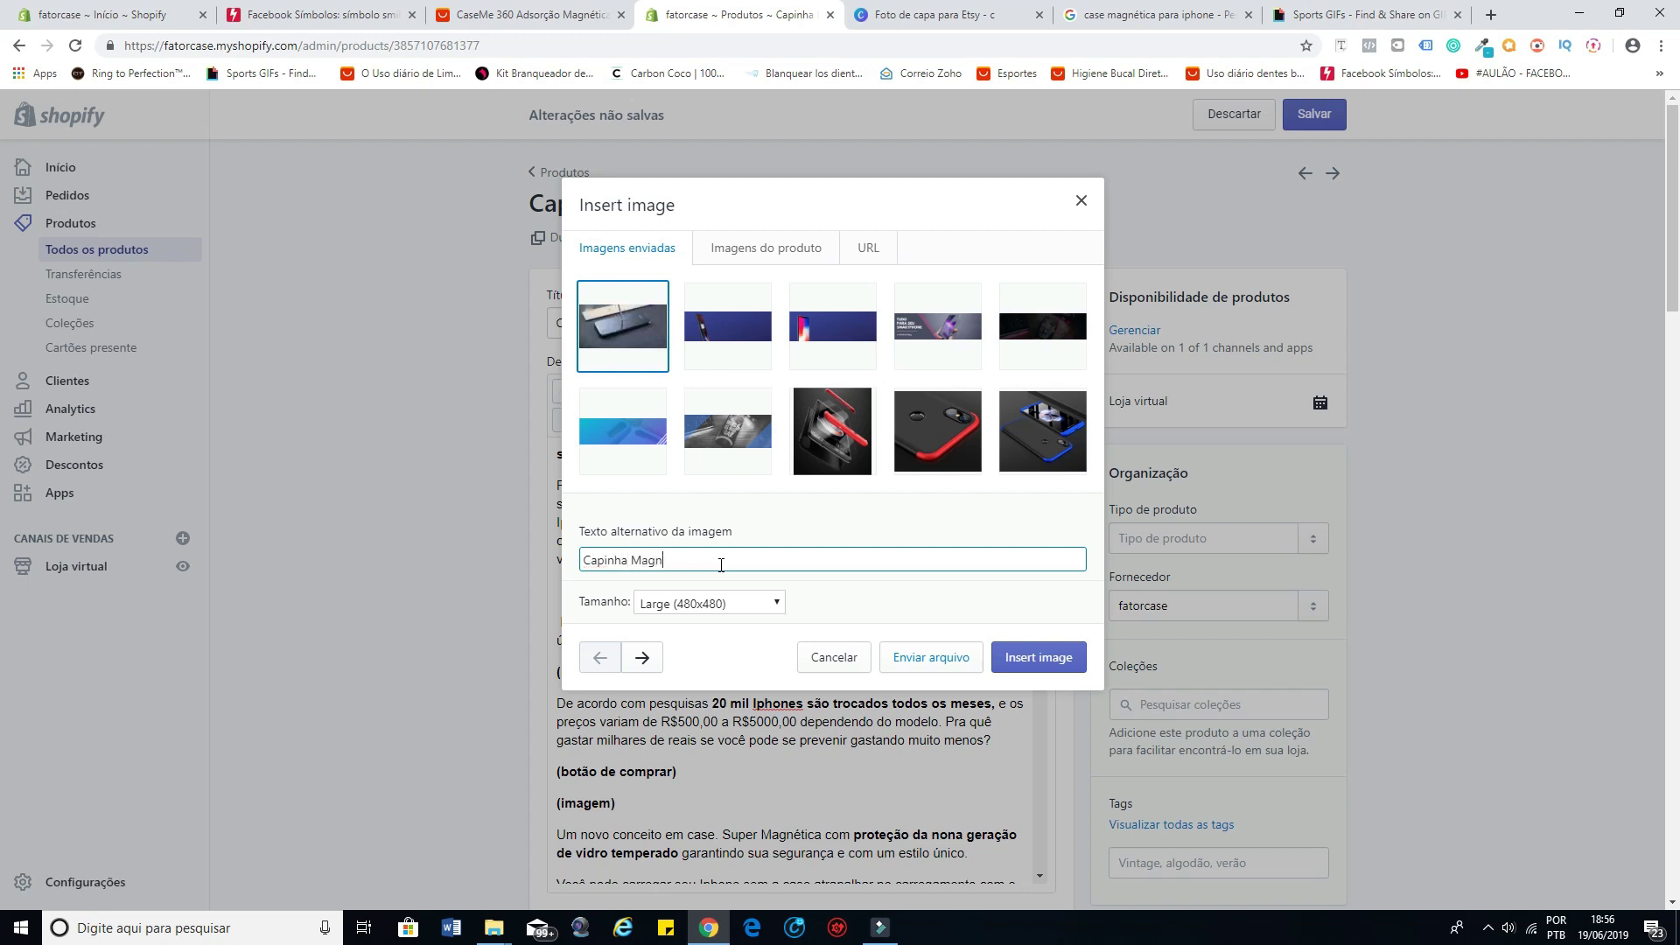
pyautogui.write('nética Para Iphone')
pyautogui.click(682, 608)
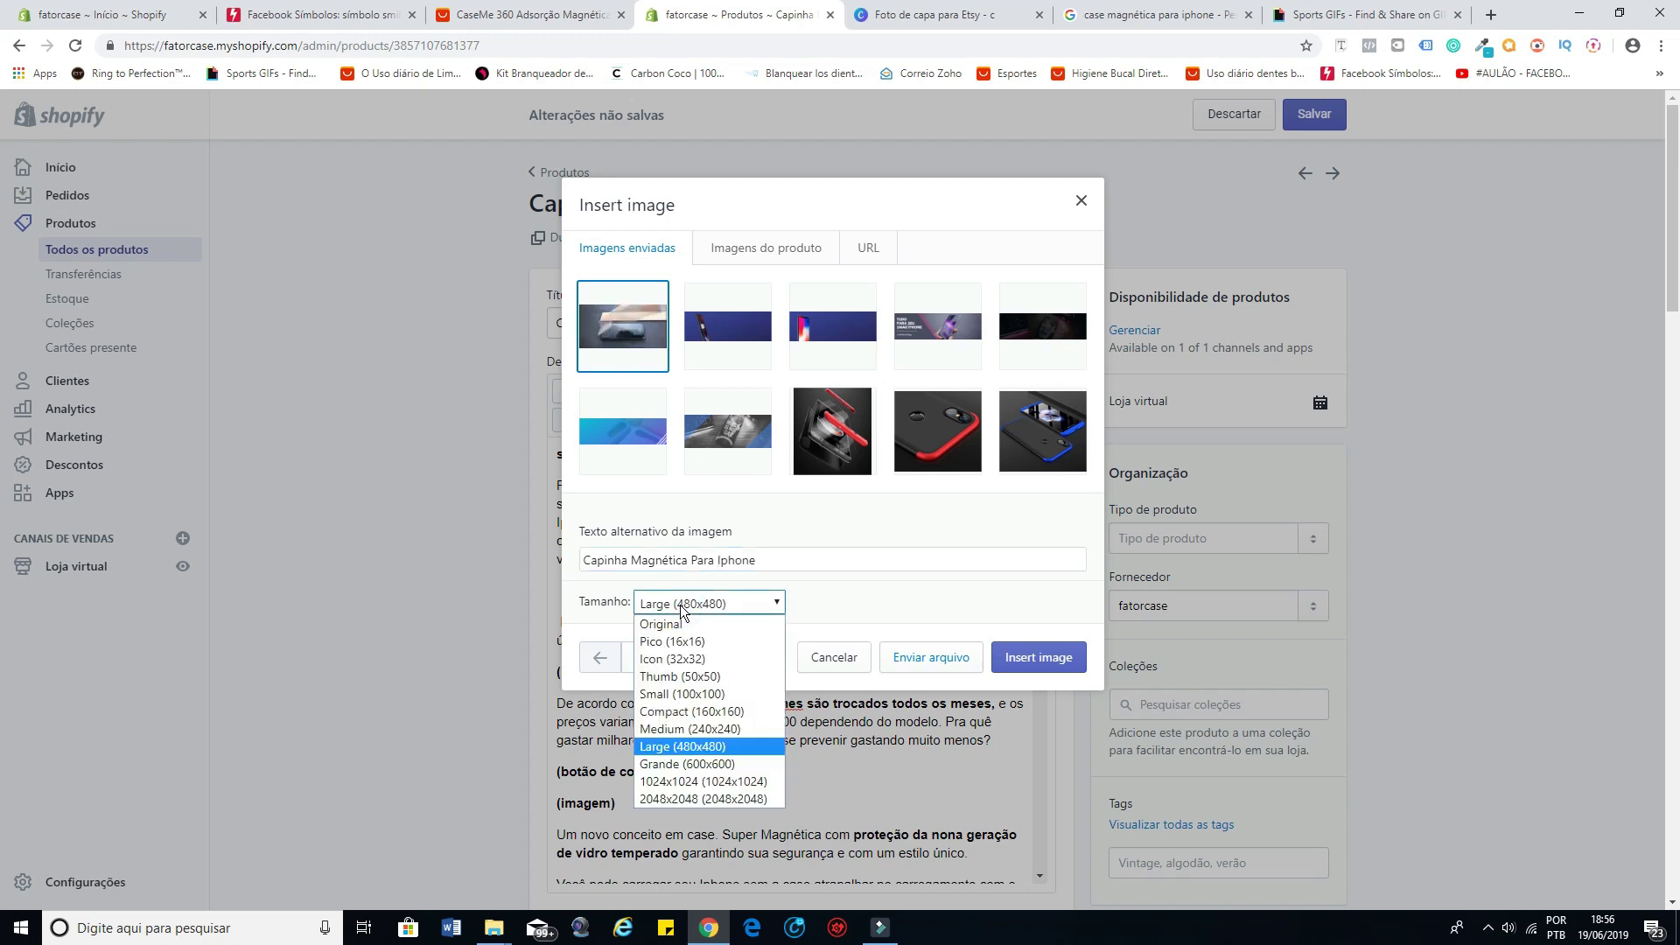
pyautogui.click(687, 764)
pyautogui.click(848, 591)
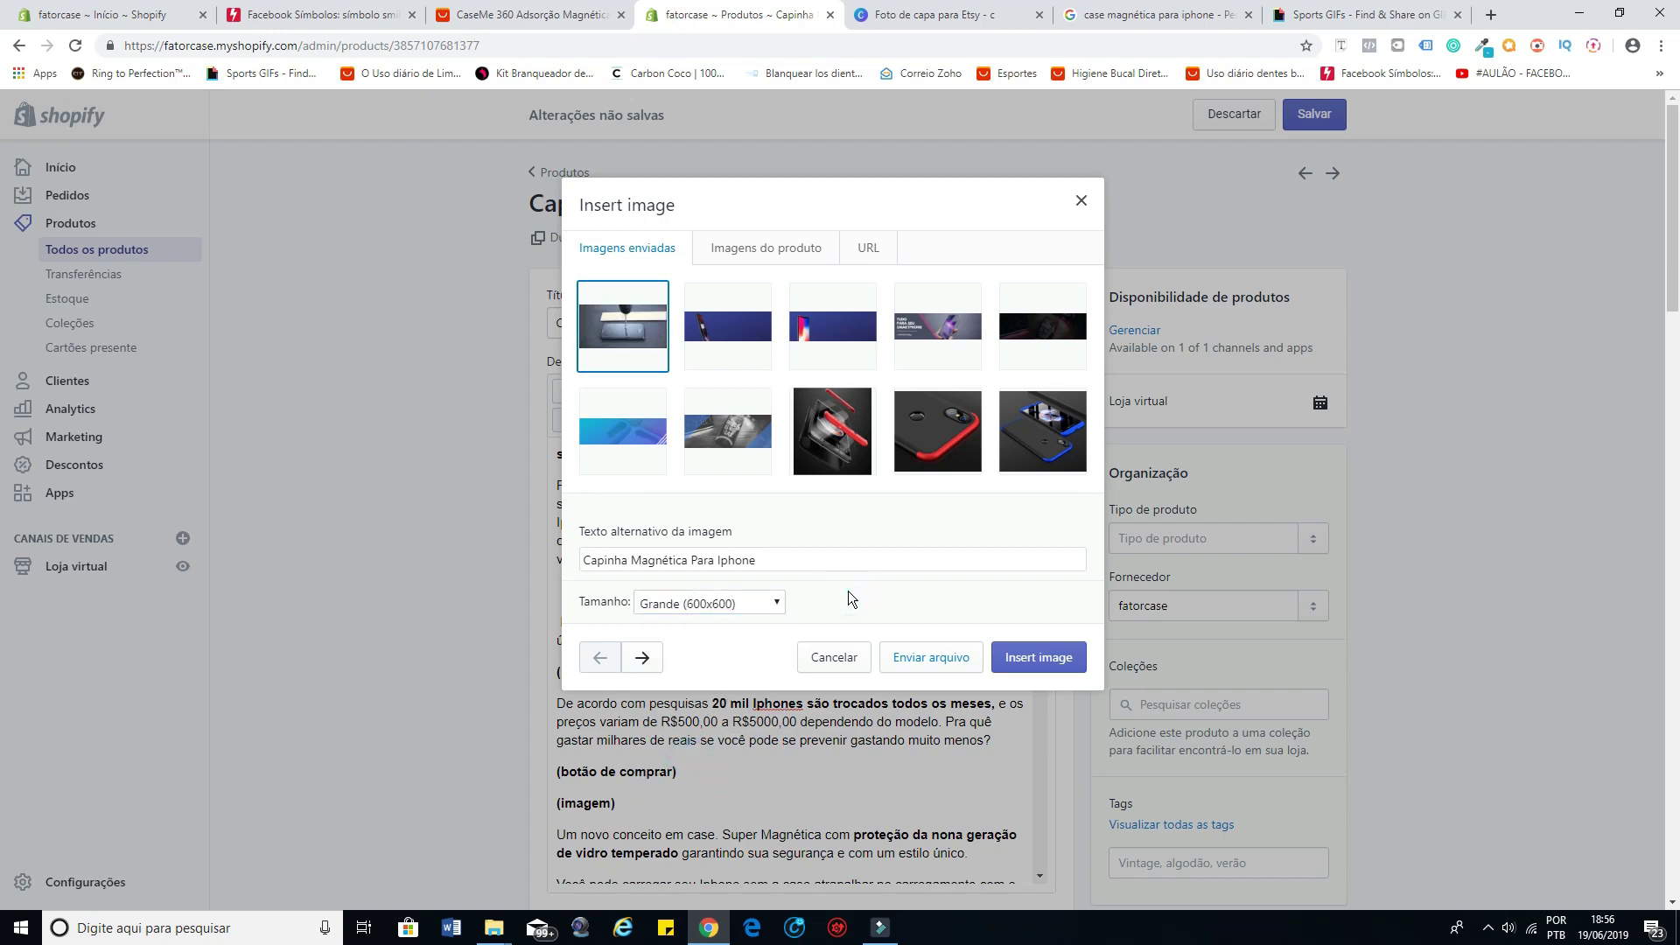
pyautogui.click(1017, 669)
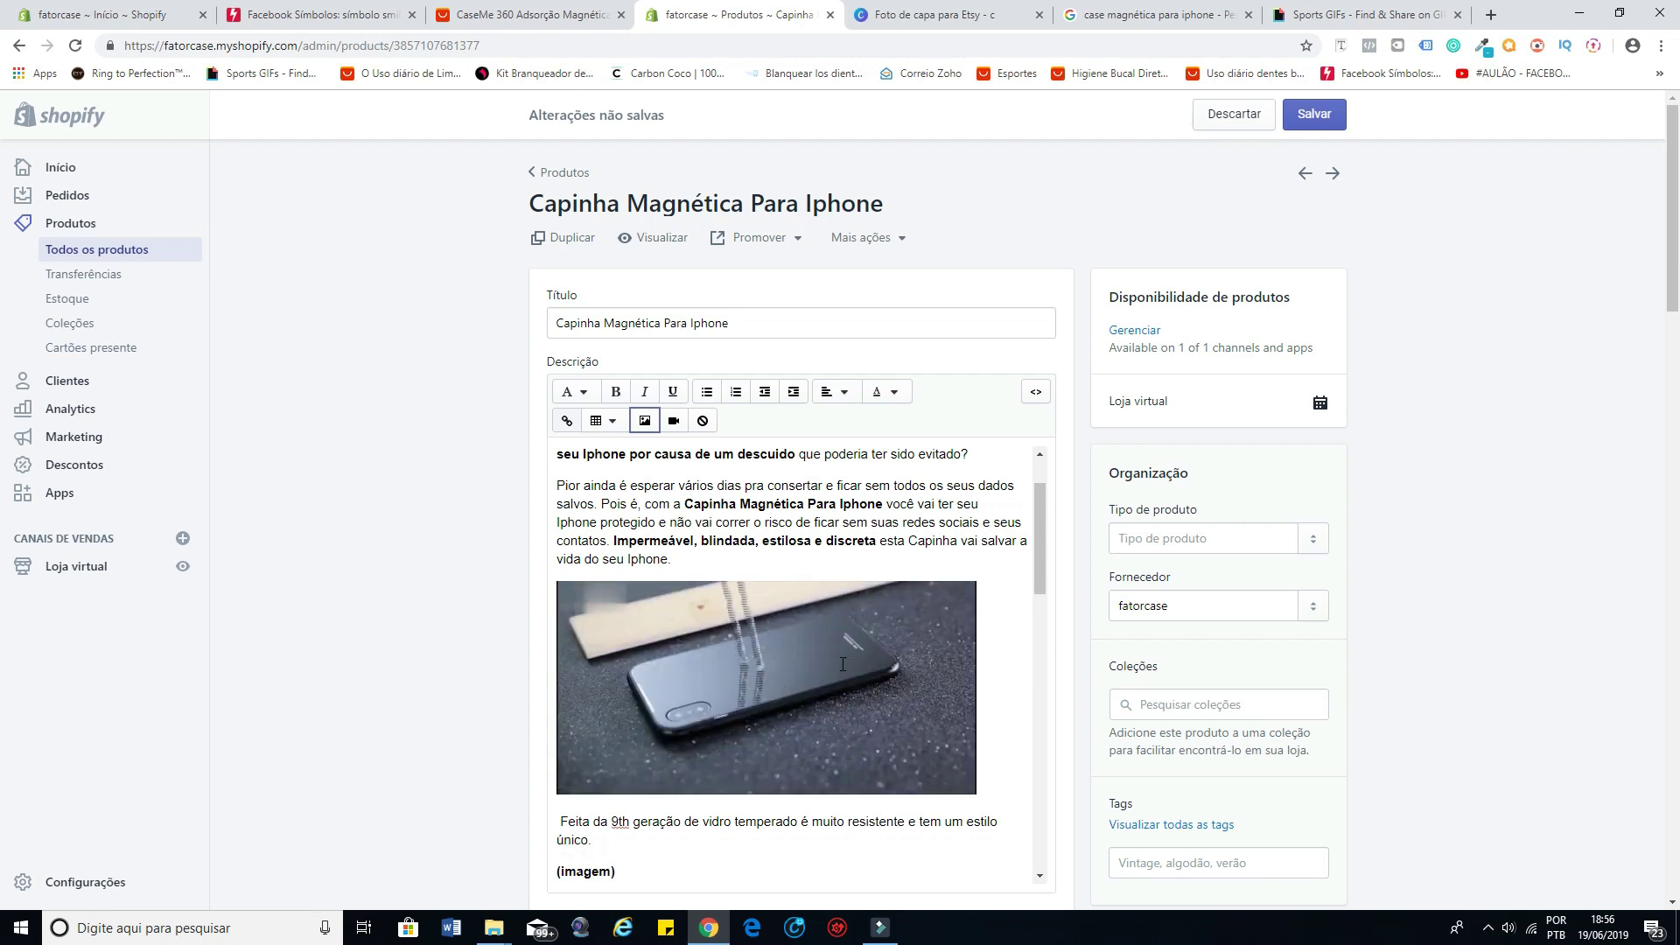
# Step: Enlarge the inserted GIF proportionally until it fills the width of the description text
pyautogui.scroll(-1, 785, 630)
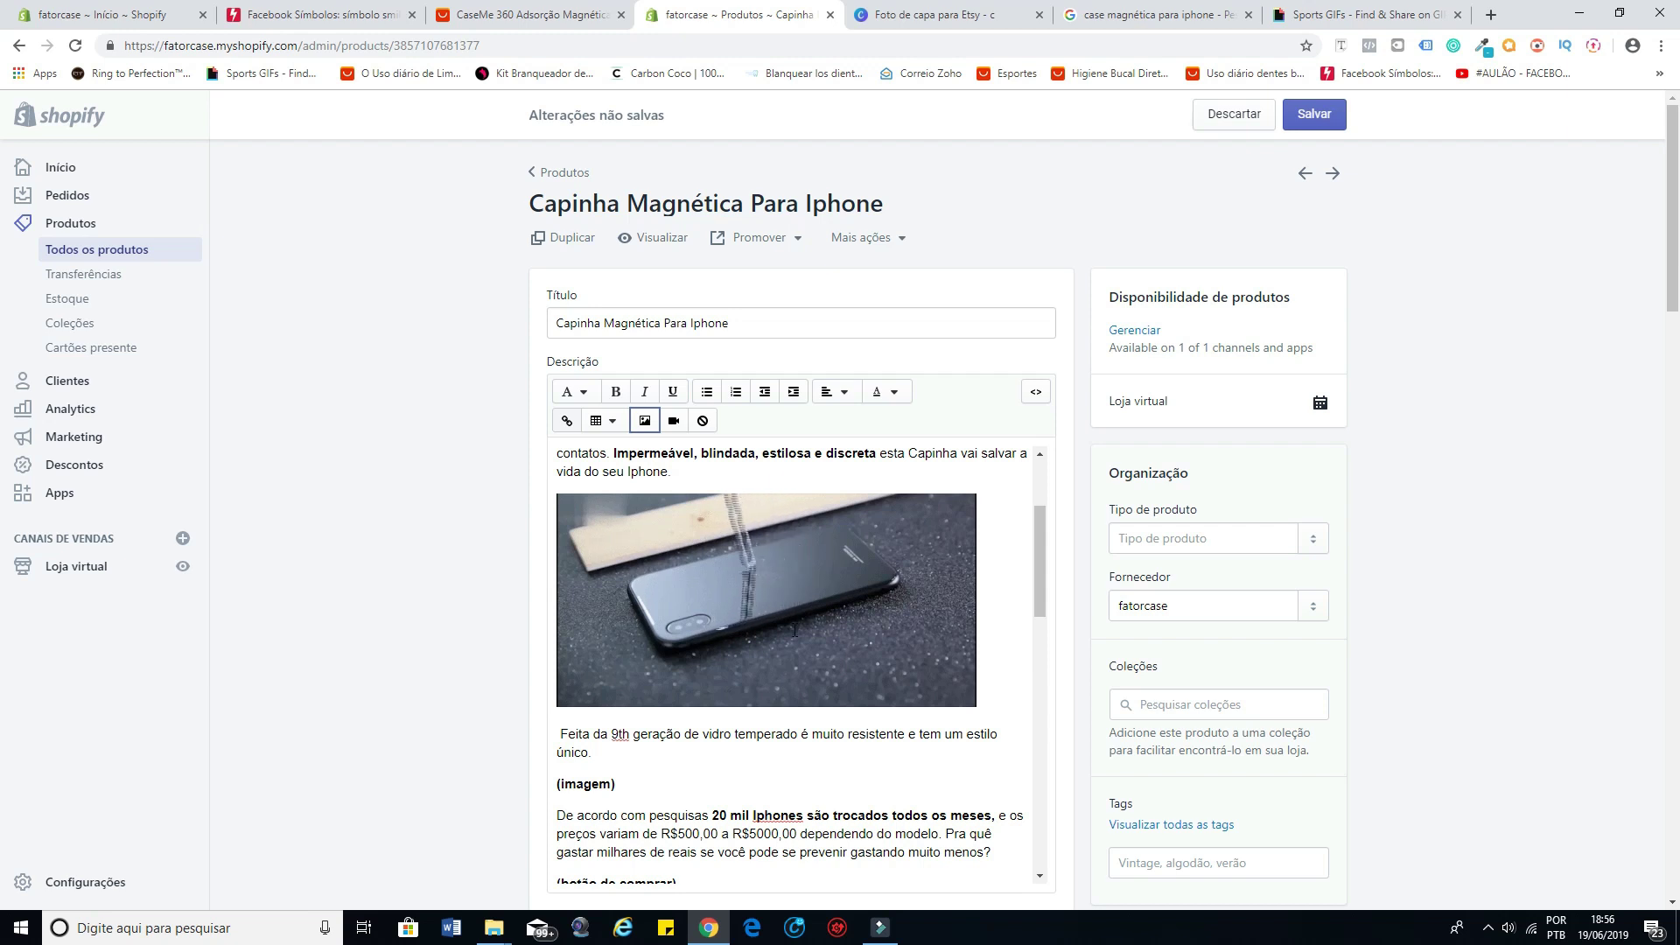
pyautogui.doubleClick(795, 630)
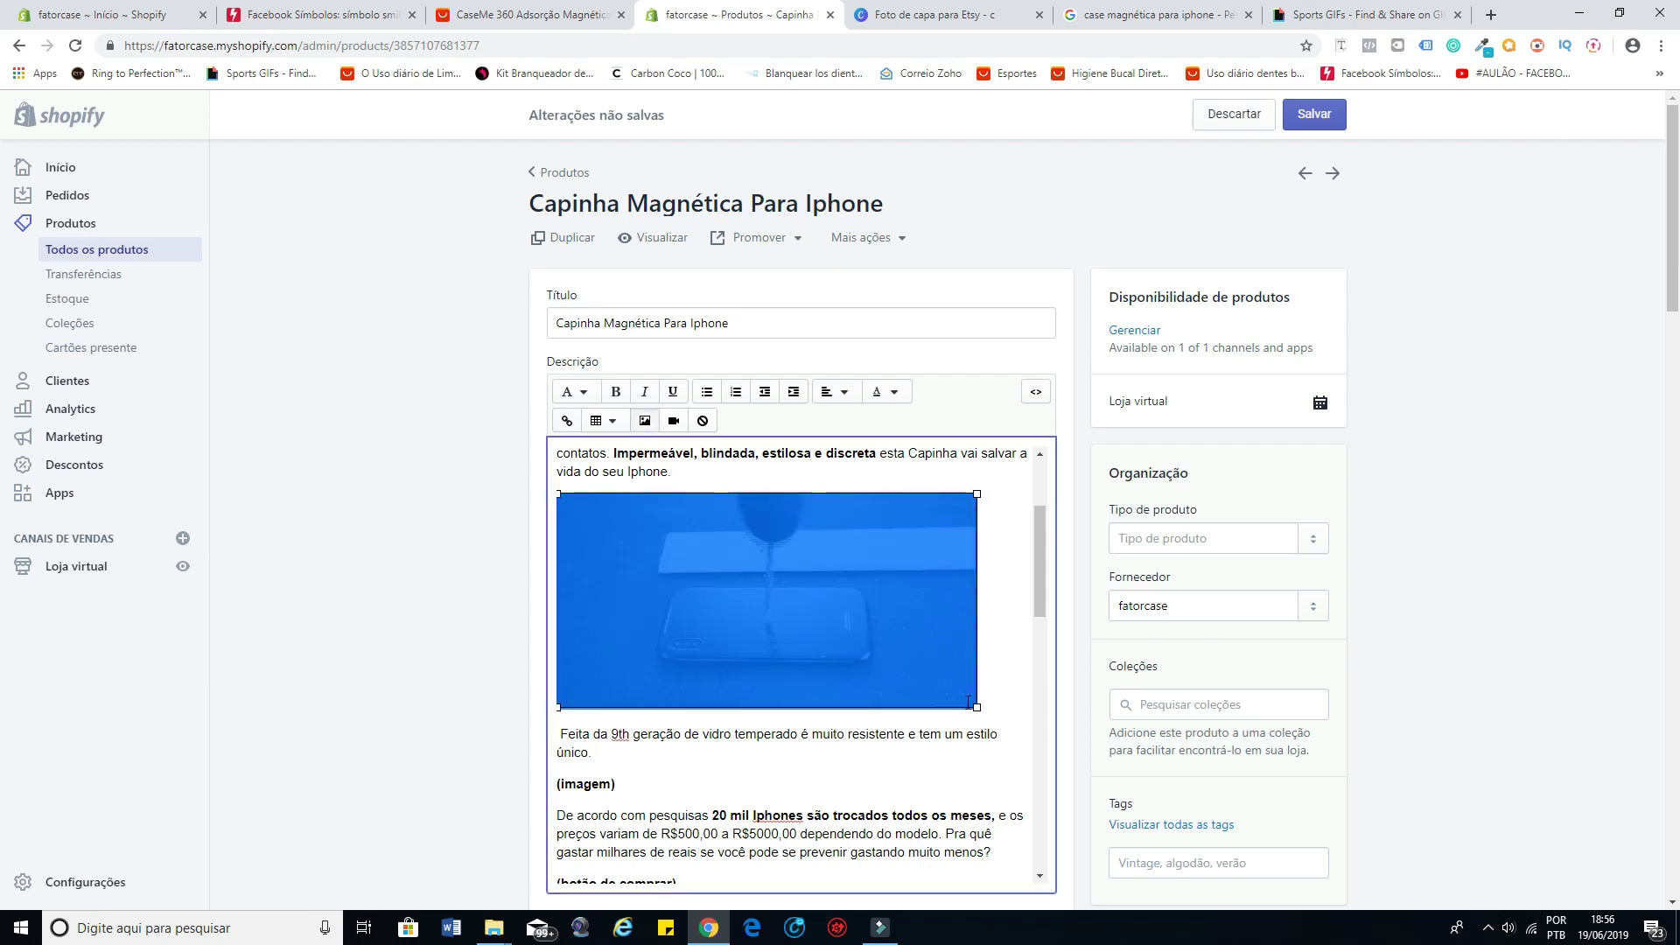
pyautogui.click(977, 705)
pyautogui.moveTo(977, 705); pyautogui.dragTo(1029, 738)
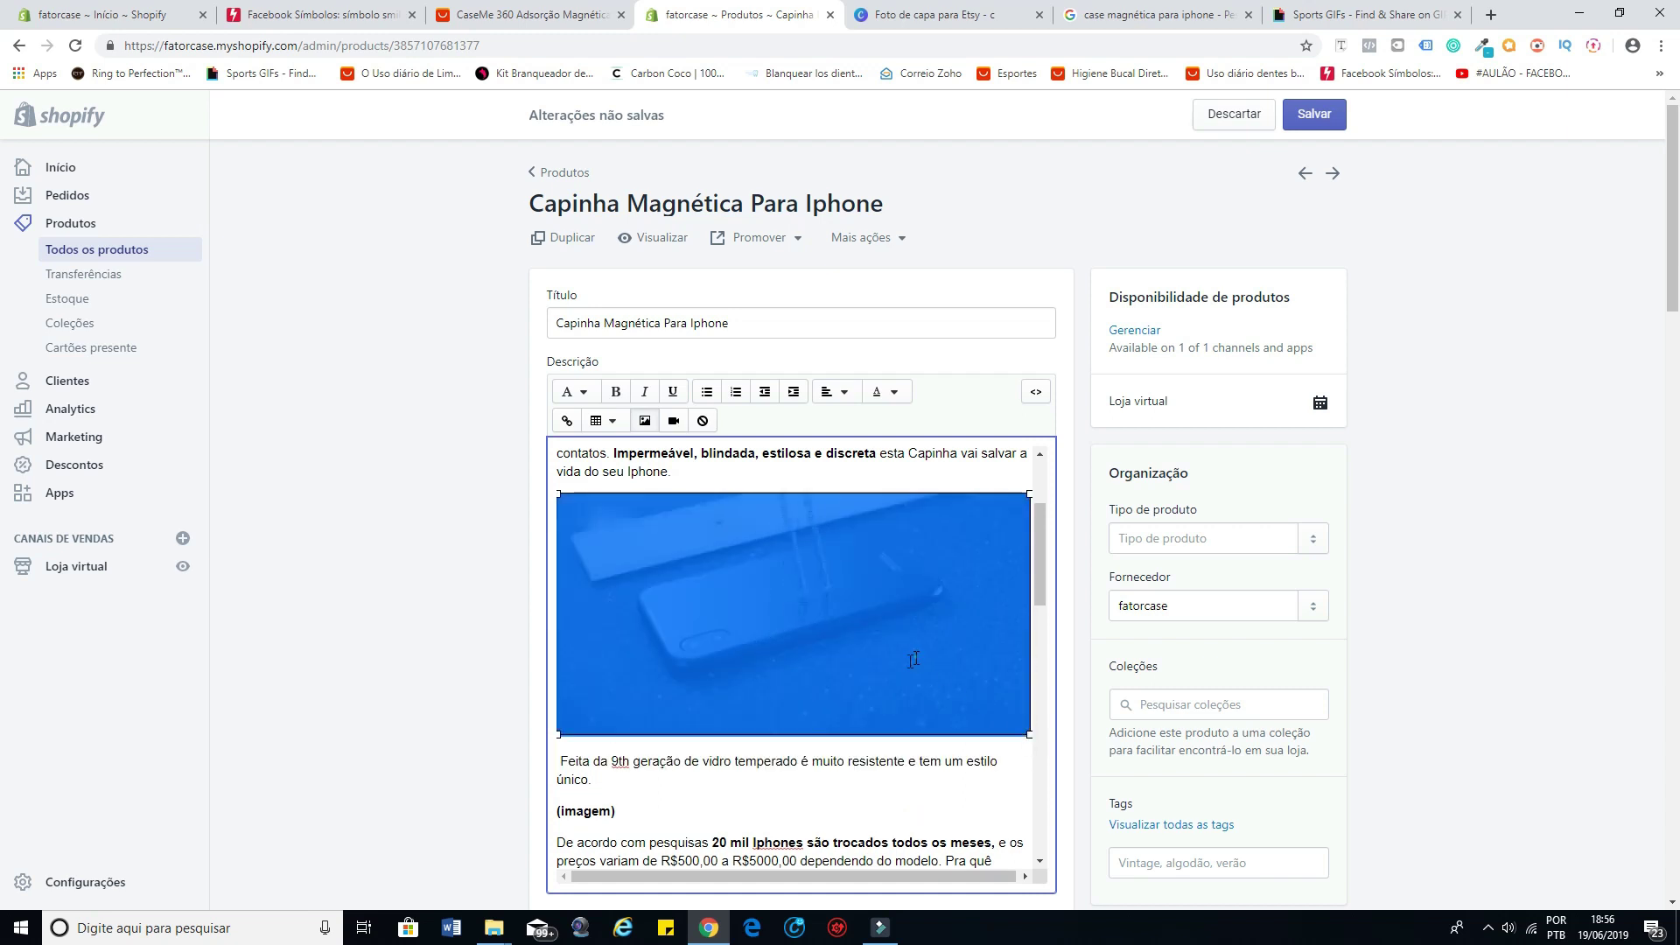
pyautogui.click(703, 761)
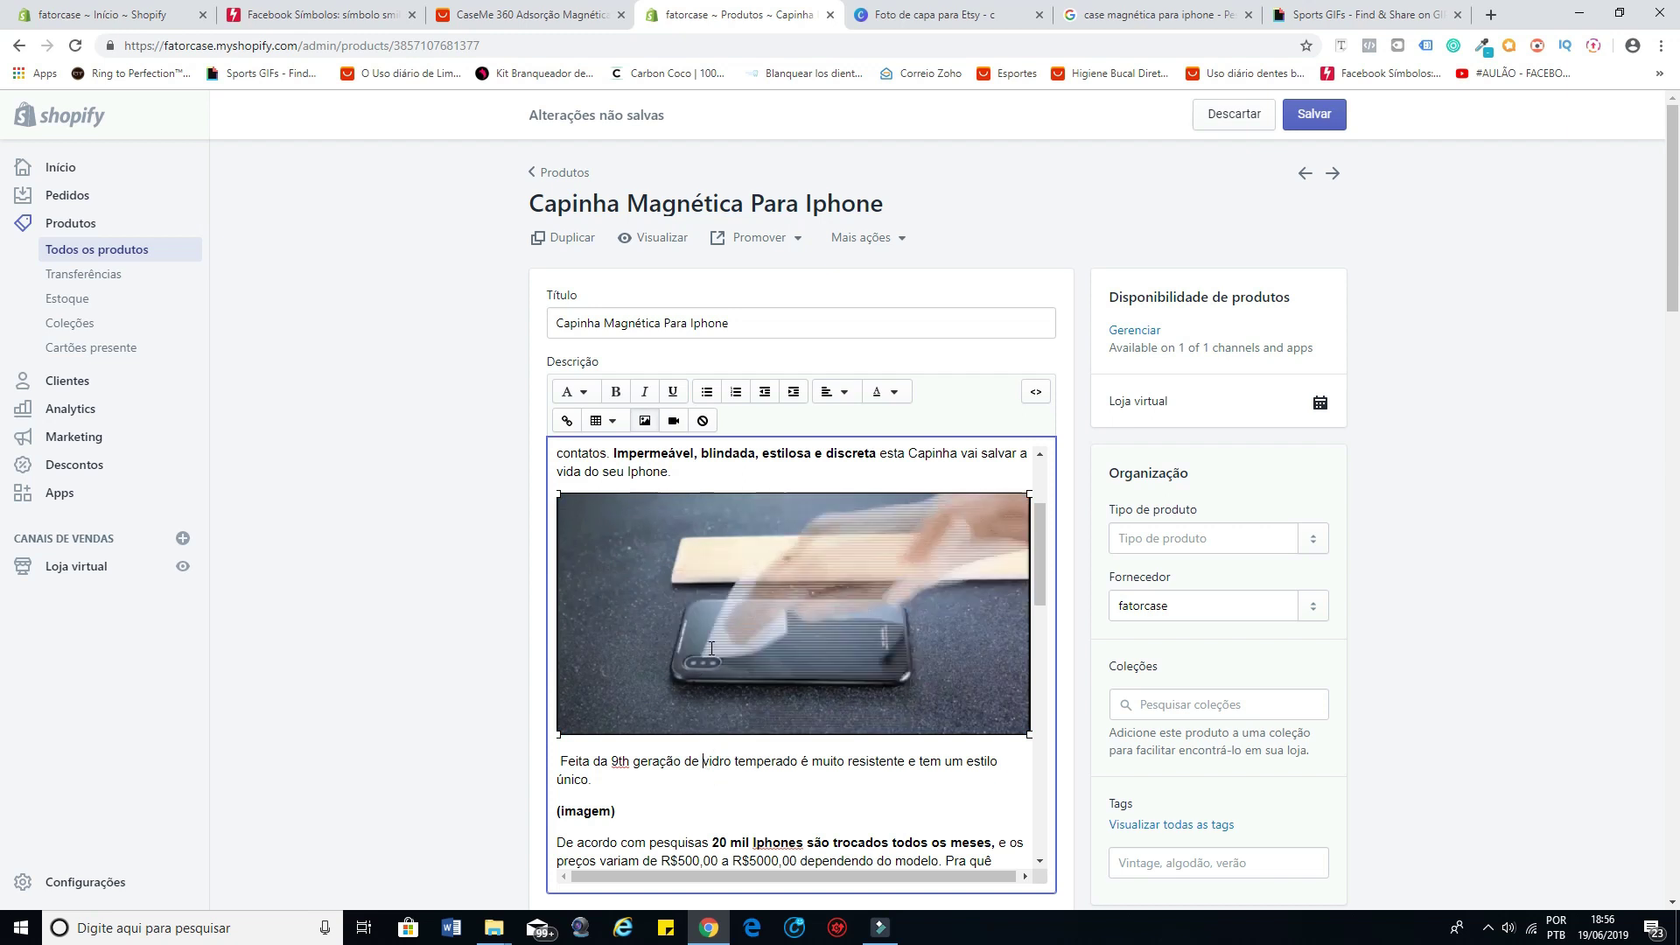
pyautogui.click(737, 452)
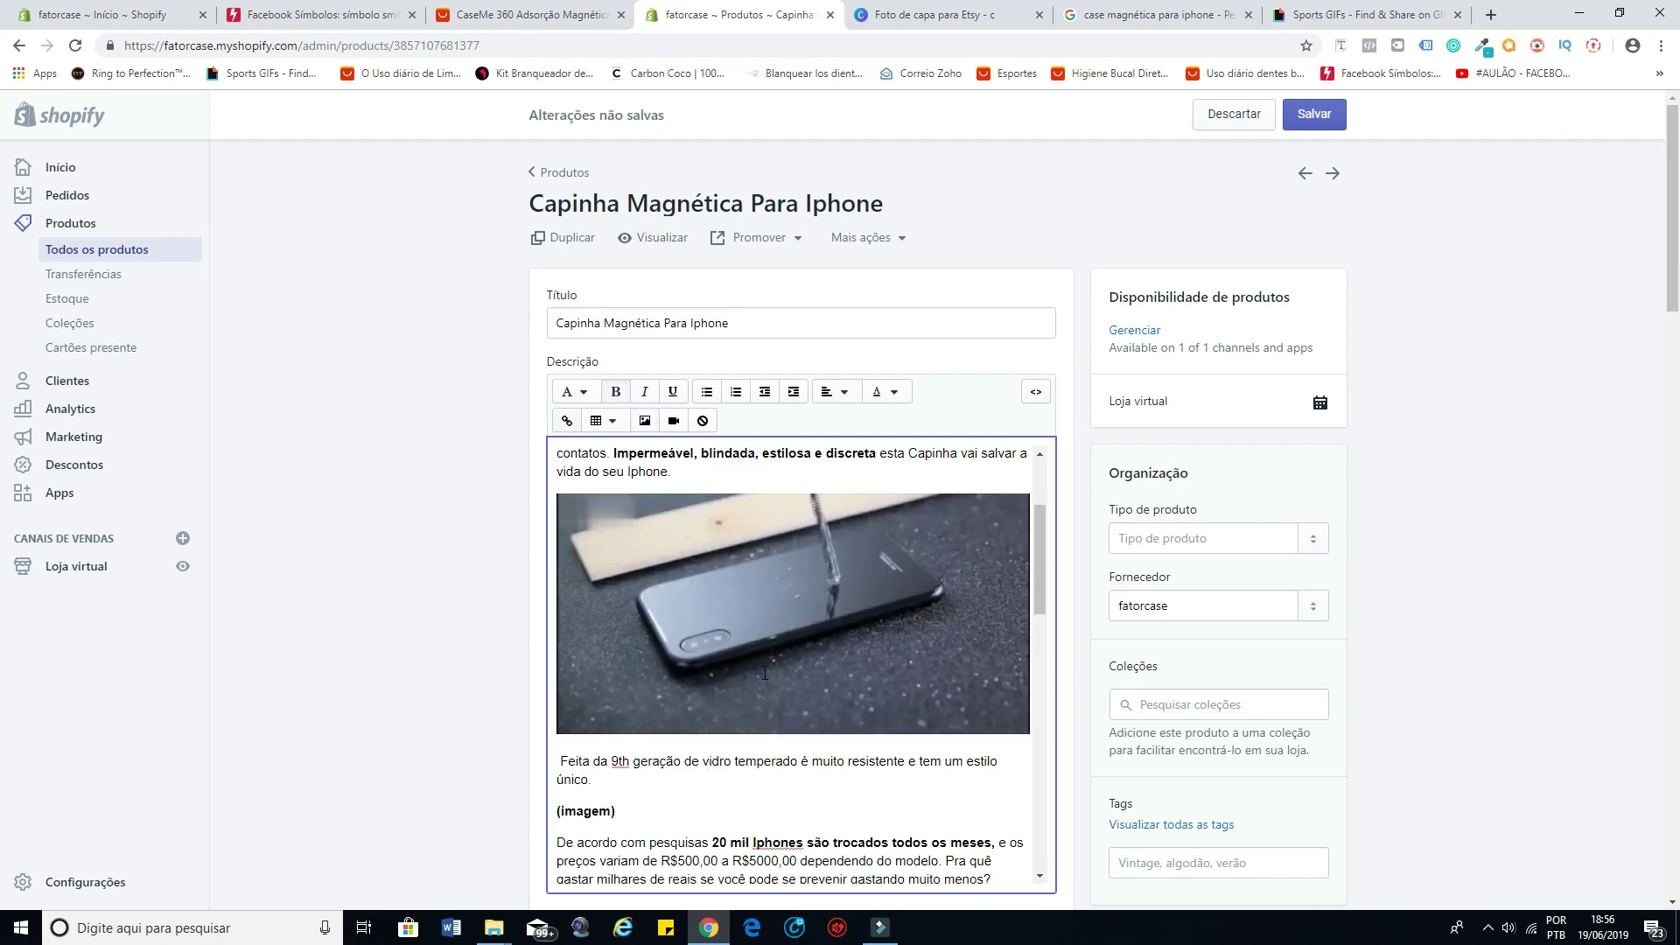
# Step: Delete the first (imagem) placeholder, between the tempered-glass paragraph and the 20 mil Iphones paragraph
pyautogui.scroll(-2, 765, 672)
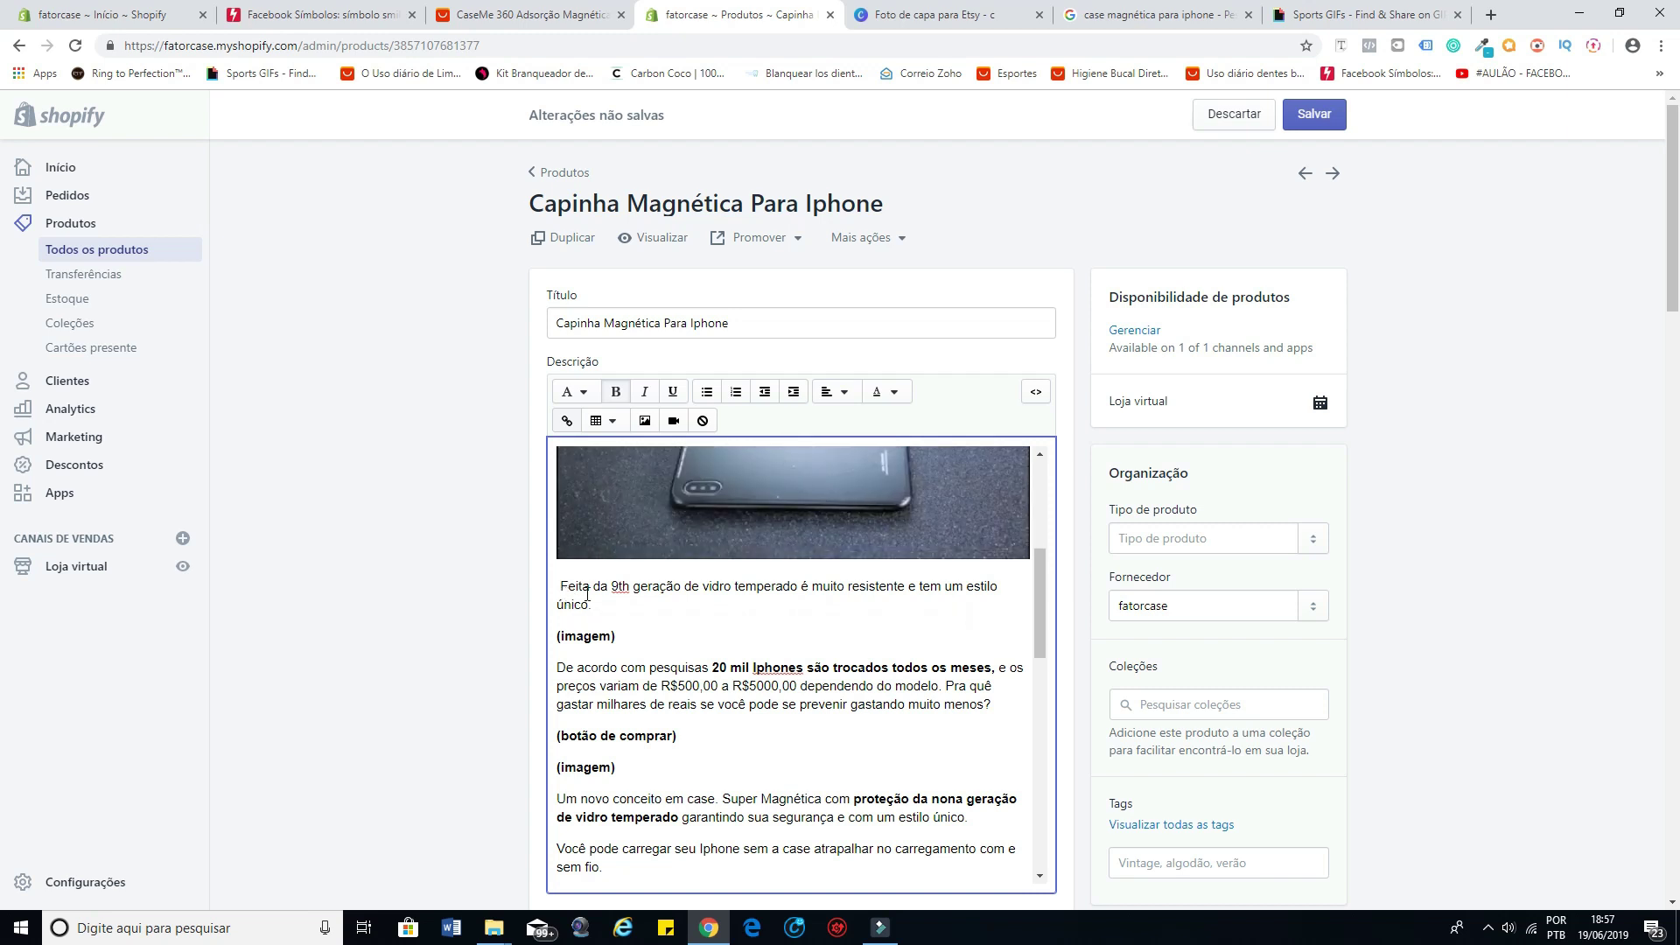
pyautogui.moveTo(616, 636); pyautogui.dragTo(556, 637)
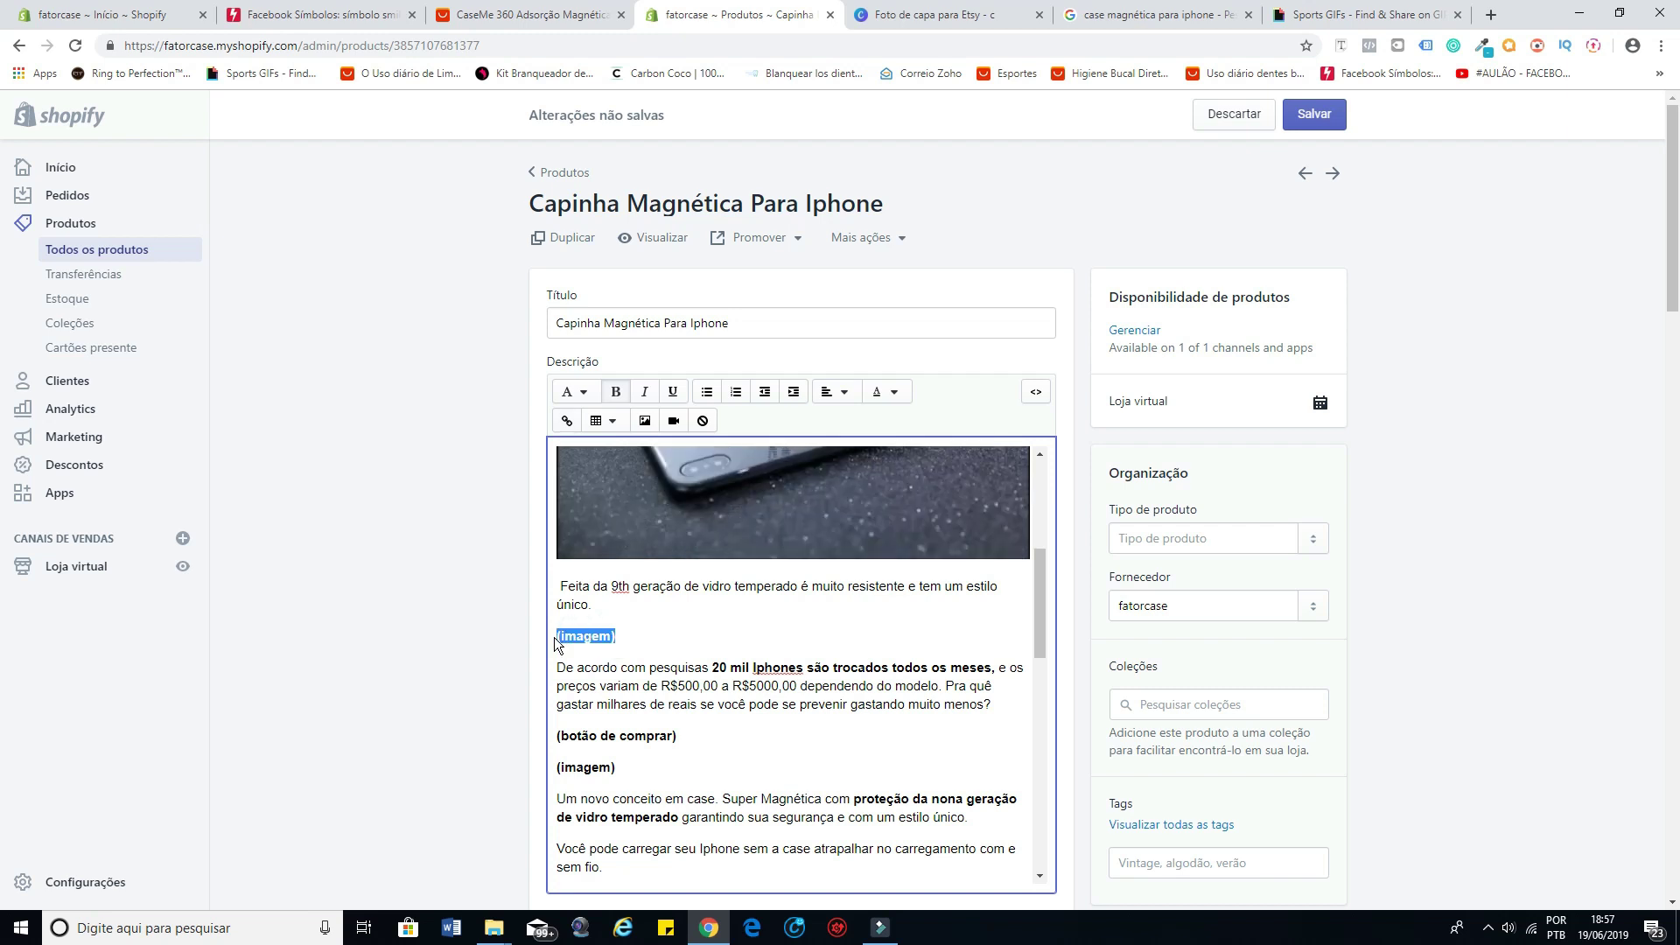
pyautogui.press('BackSpace')
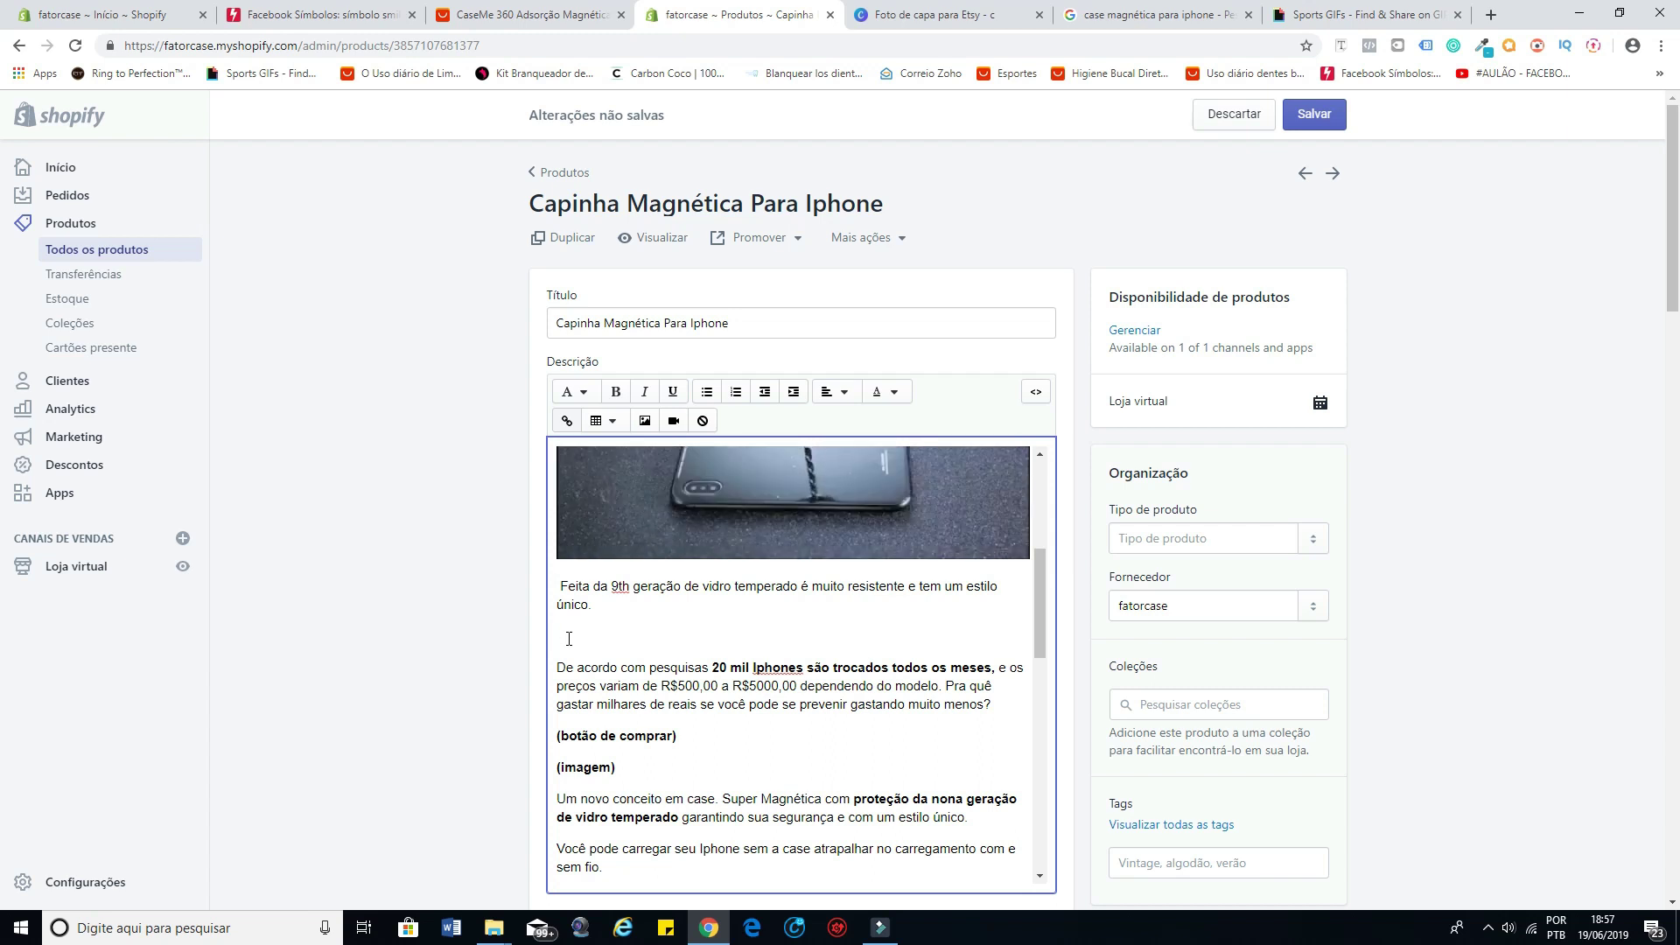
# Step: Upload the black iPhone case photo "Capinha Magnética Para Iphone" from the folder of the same name as a description image
pyautogui.click(644, 422)
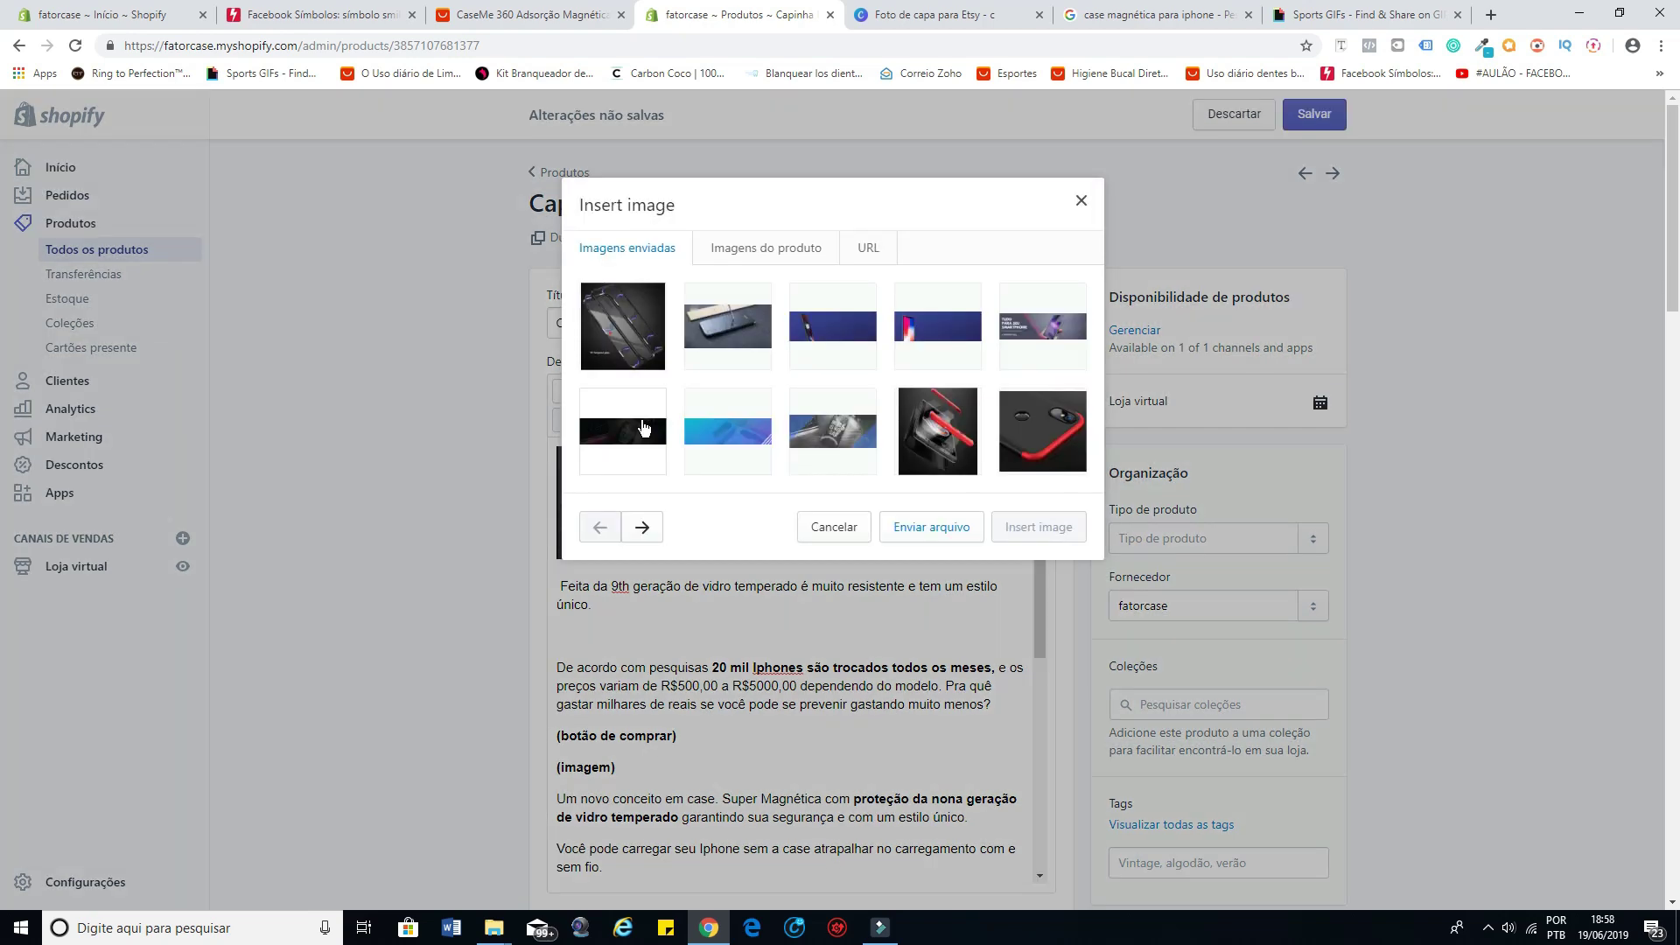
pyautogui.click(929, 532)
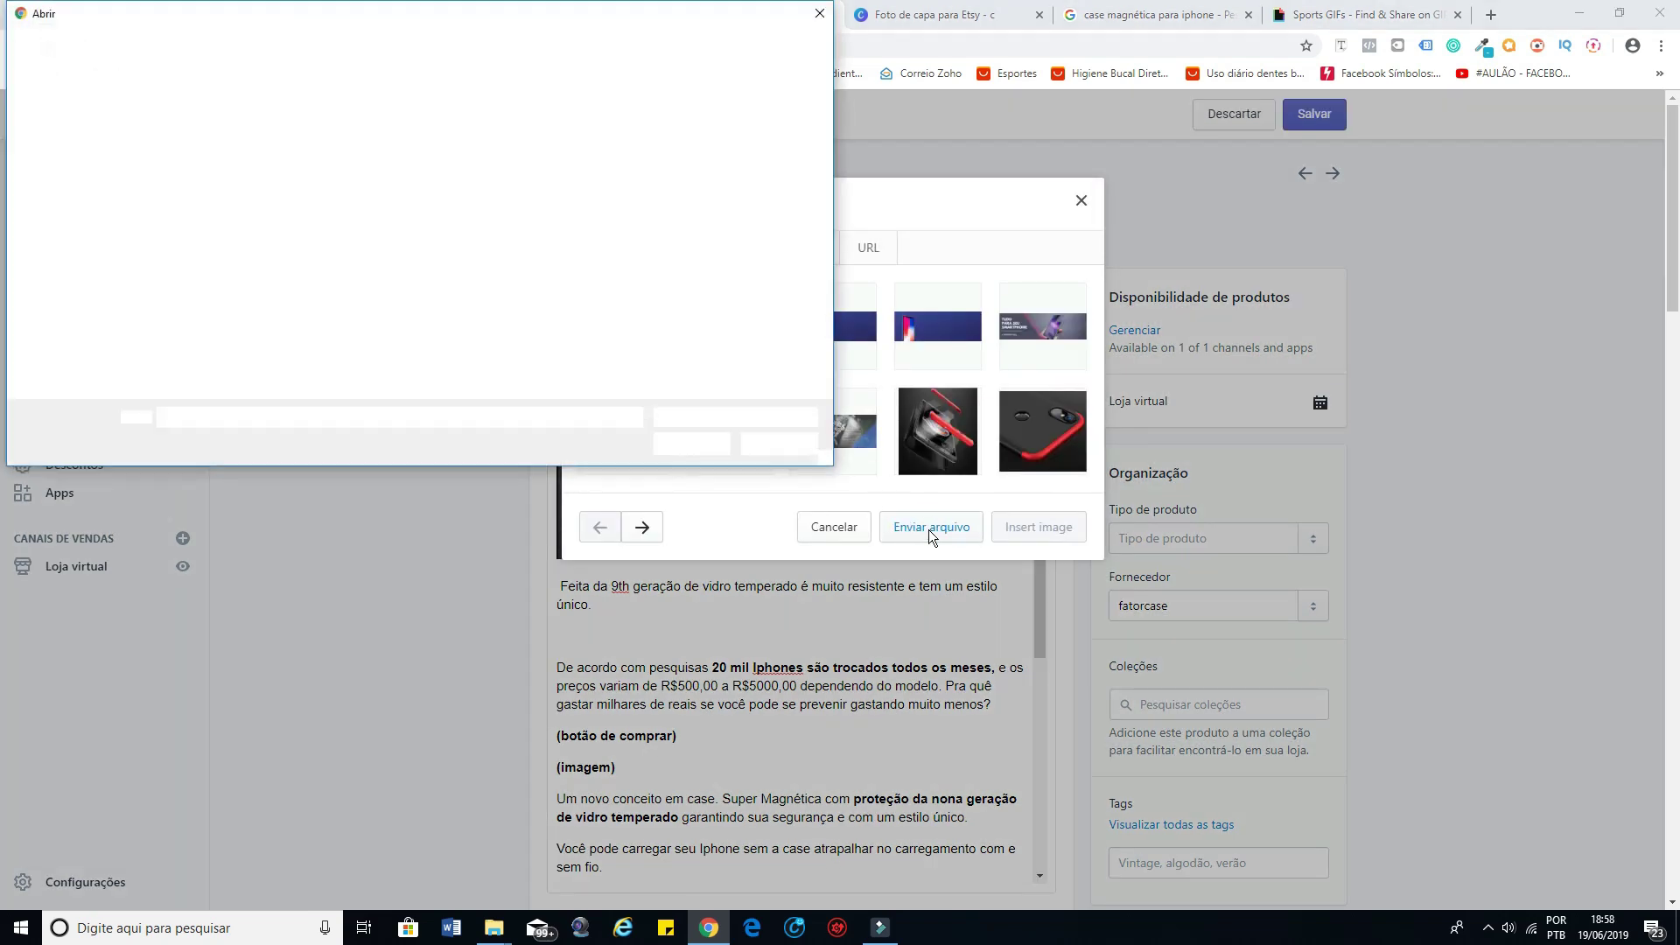
pyautogui.click(228, 260)
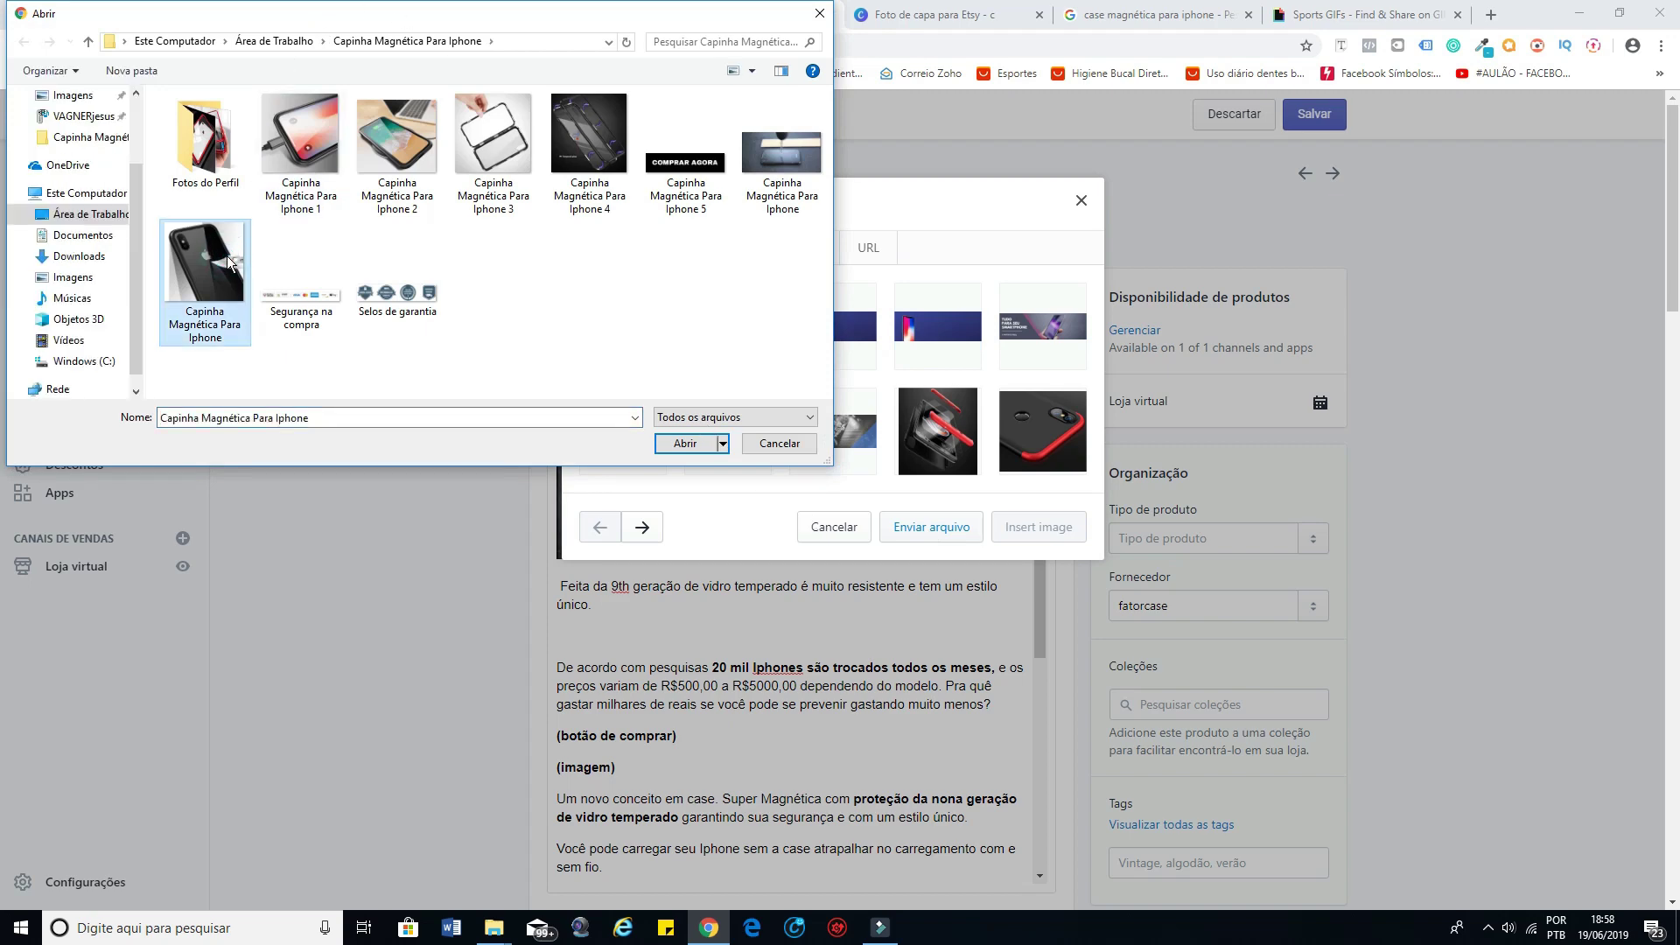
pyautogui.click(680, 444)
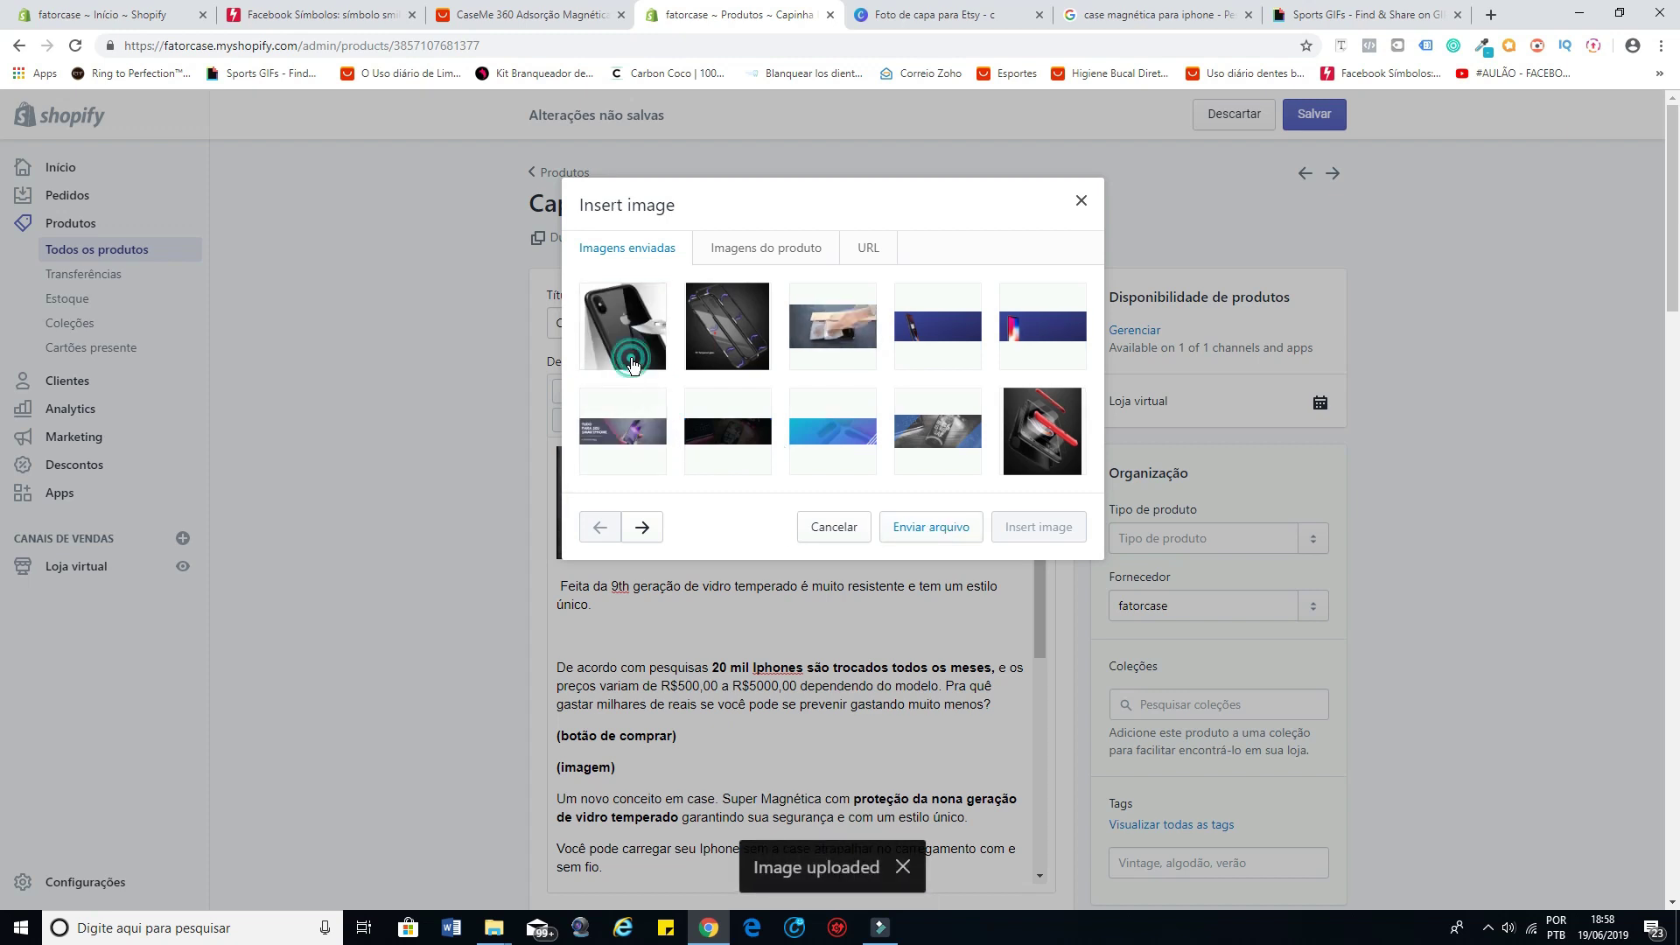
# Step: Insert the uploaded black case photo below the tempered-glass paragraph with alternative text "Capinha Magnética Para Iphone" and size Grande (600x600)
pyautogui.click(633, 365)
pyautogui.click(737, 562)
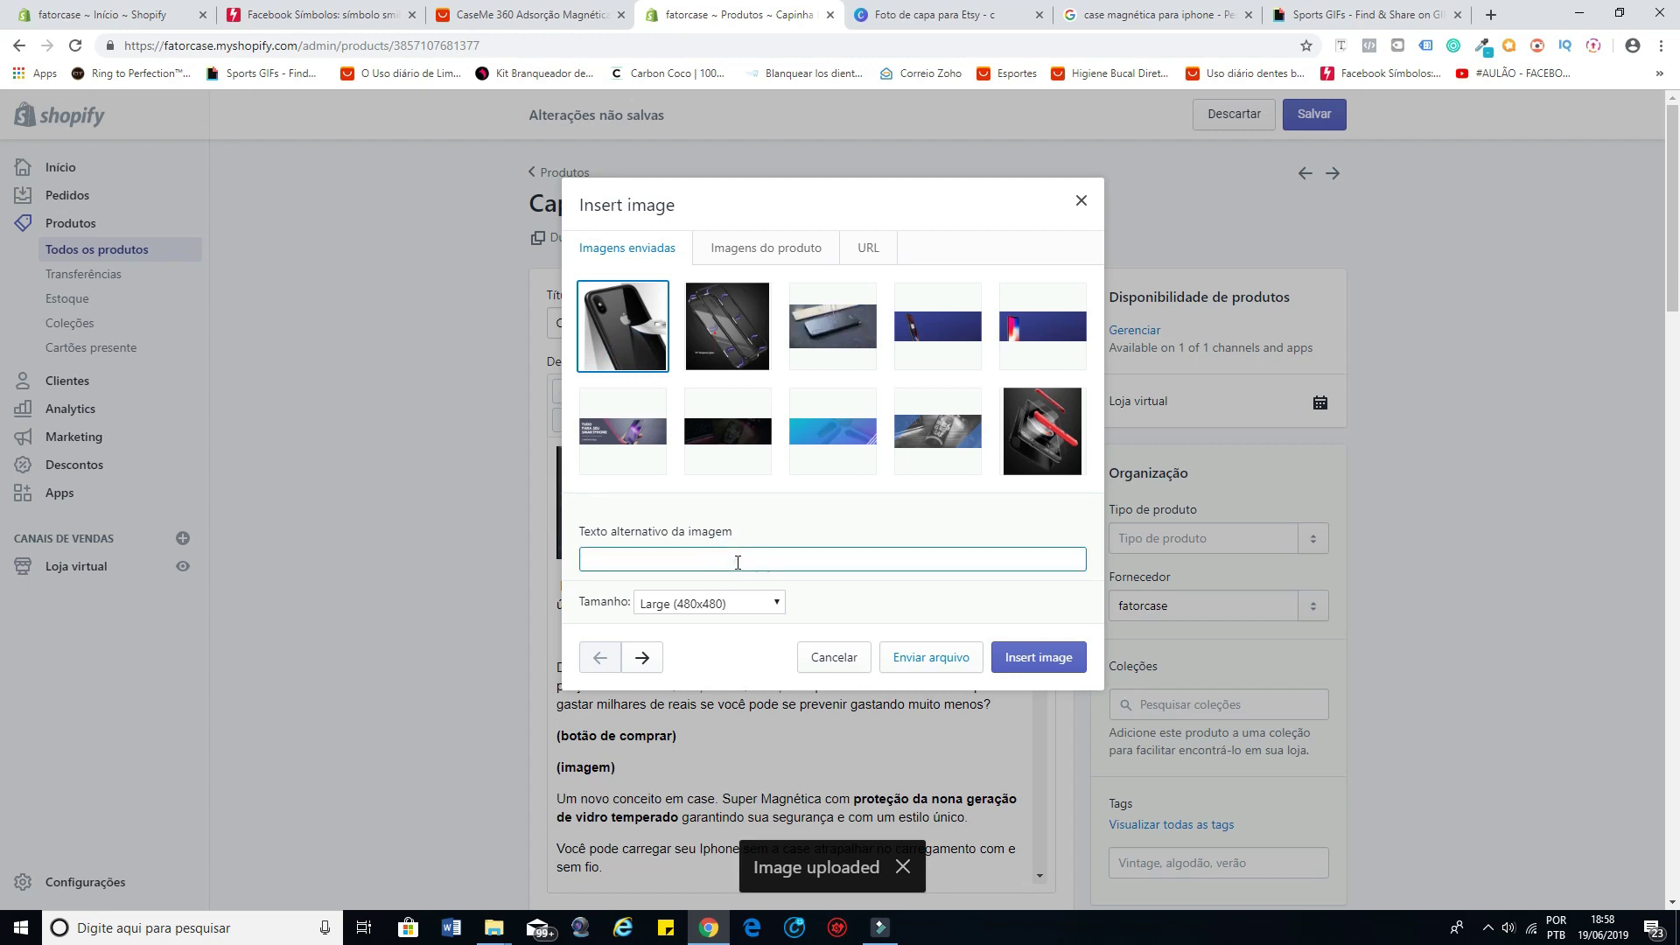
pyautogui.write('Campin')
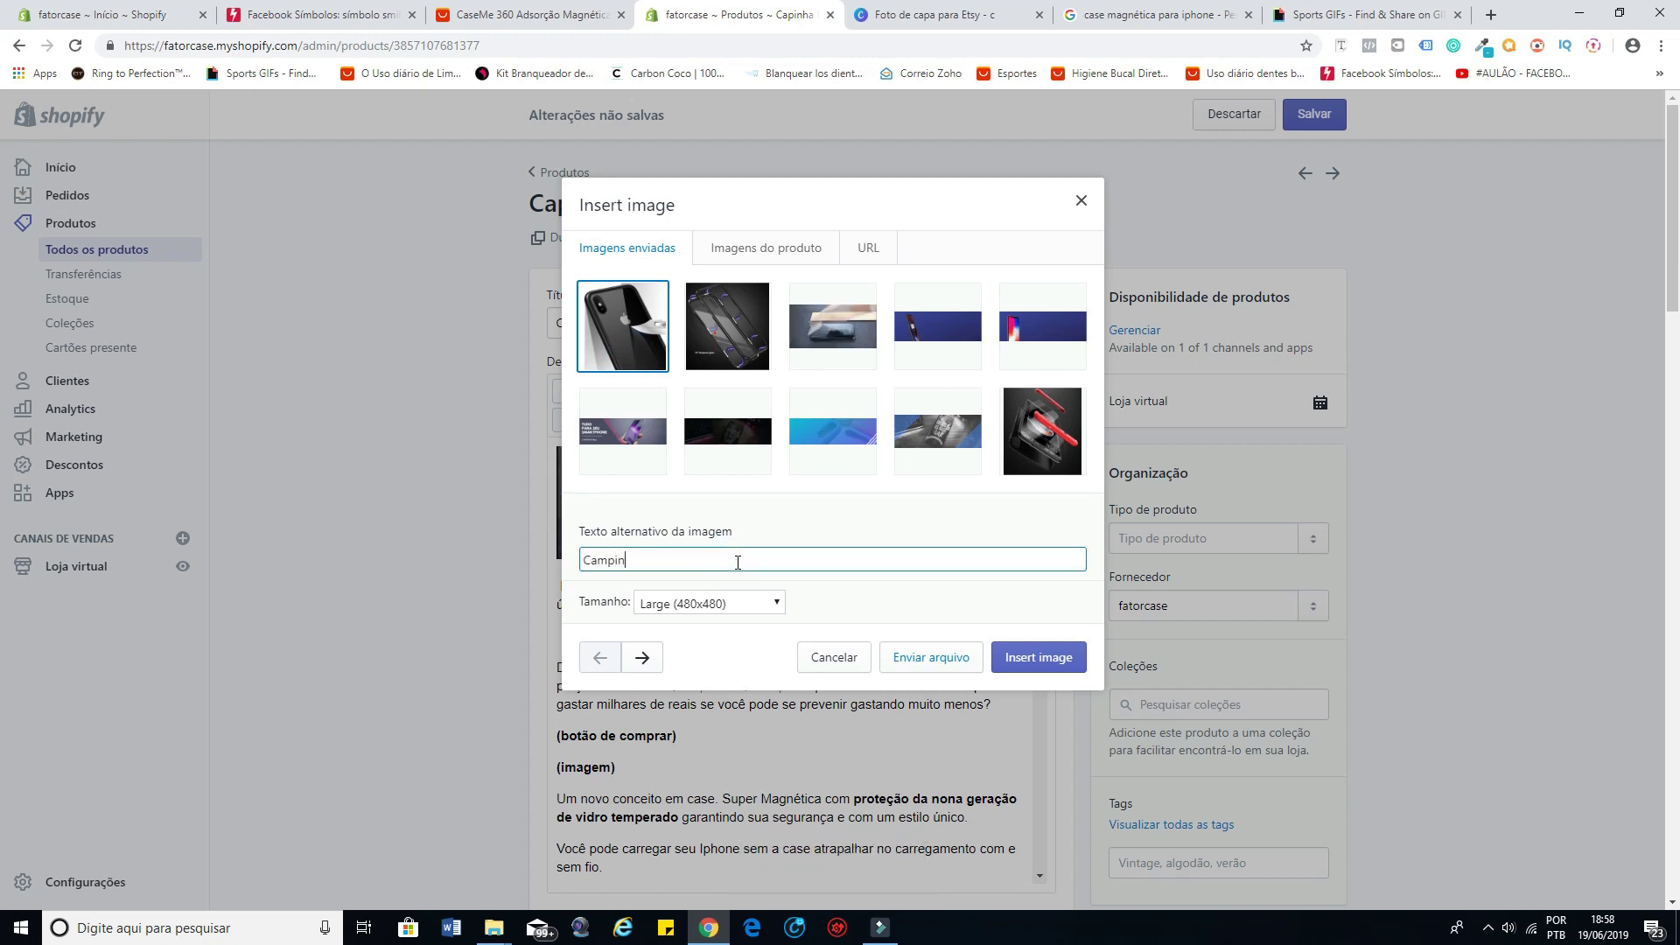
pyautogui.write('p')
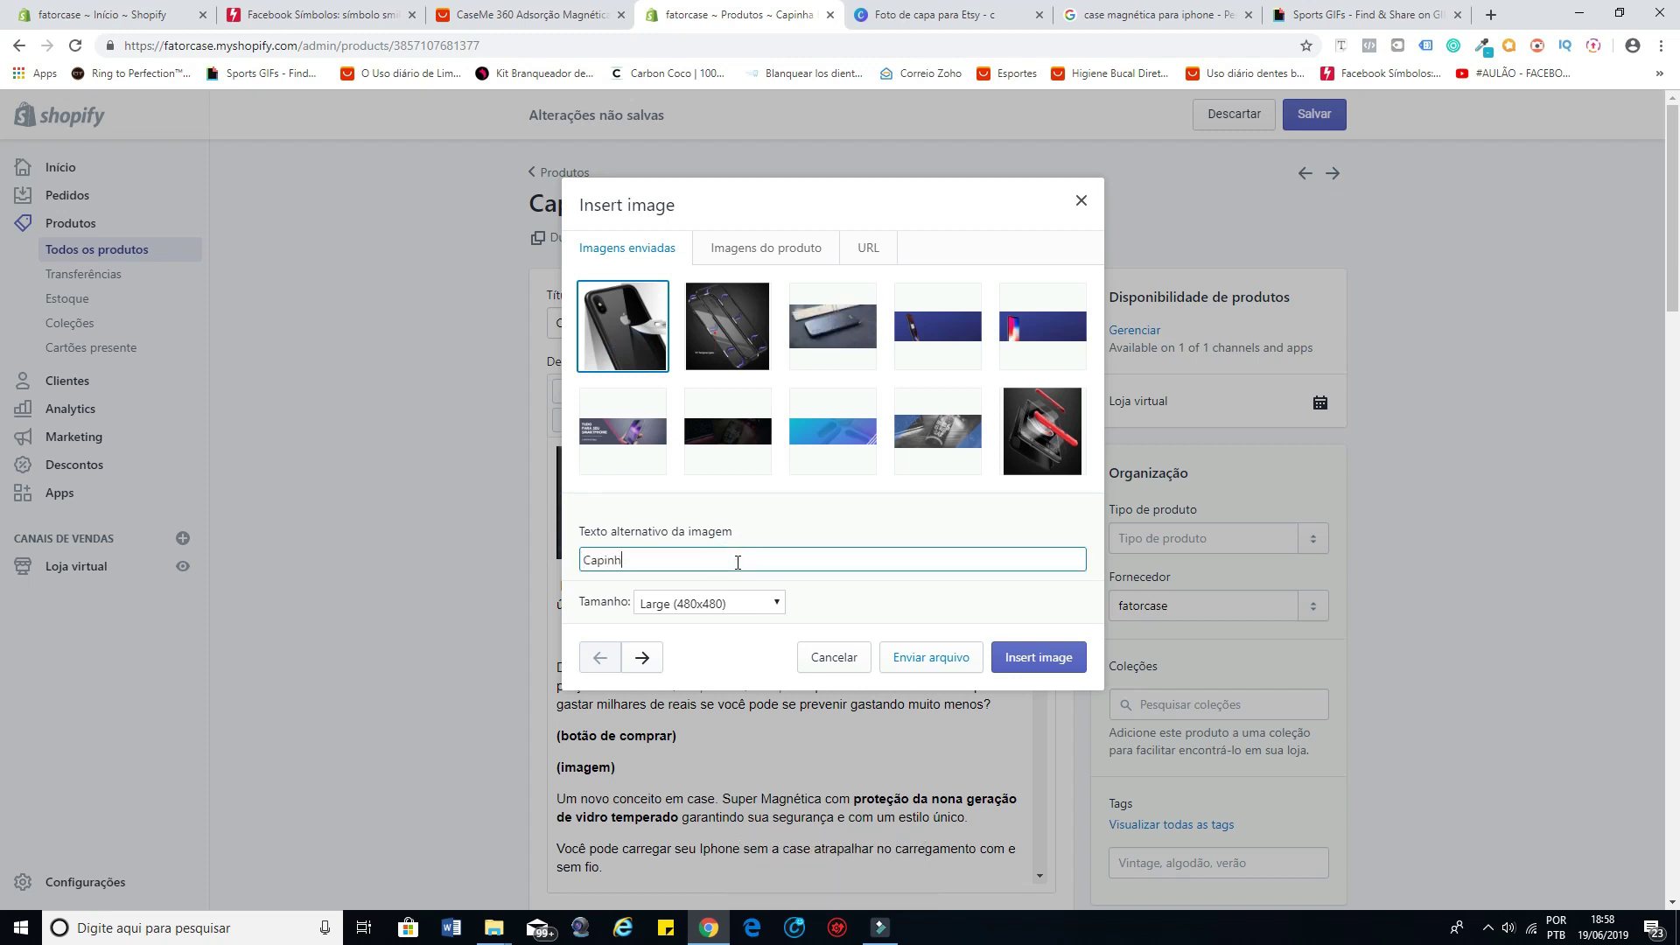
pyautogui.write('inha Mag')
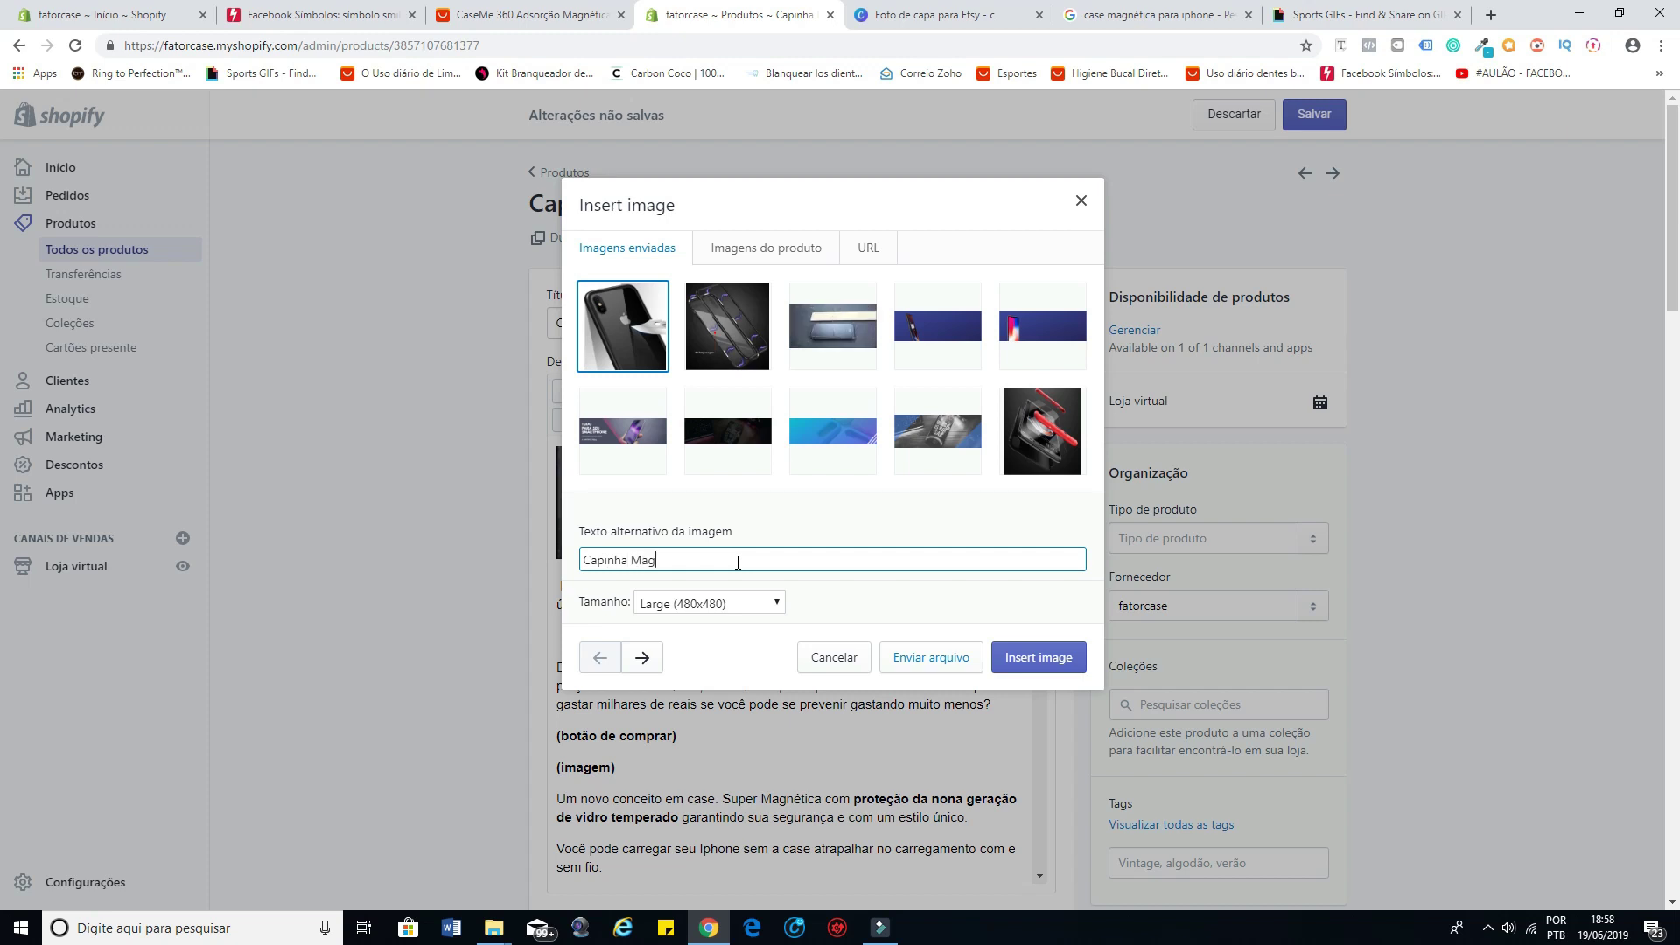
pyautogui.write('nética')
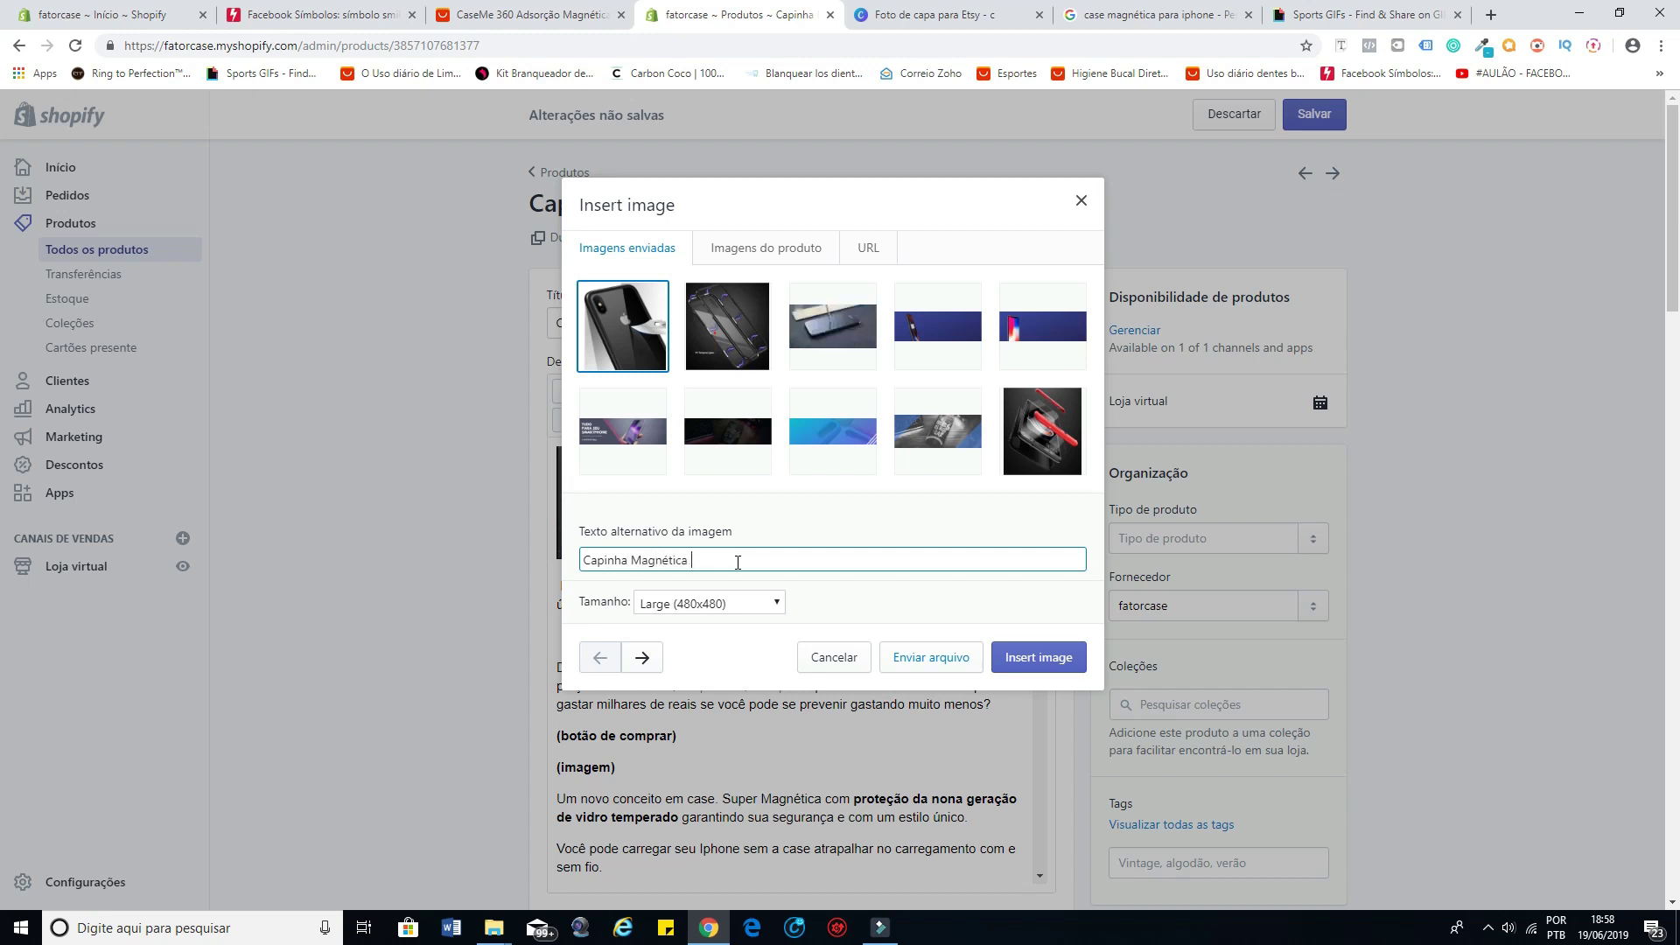
pyautogui.write(' Para Iphone')
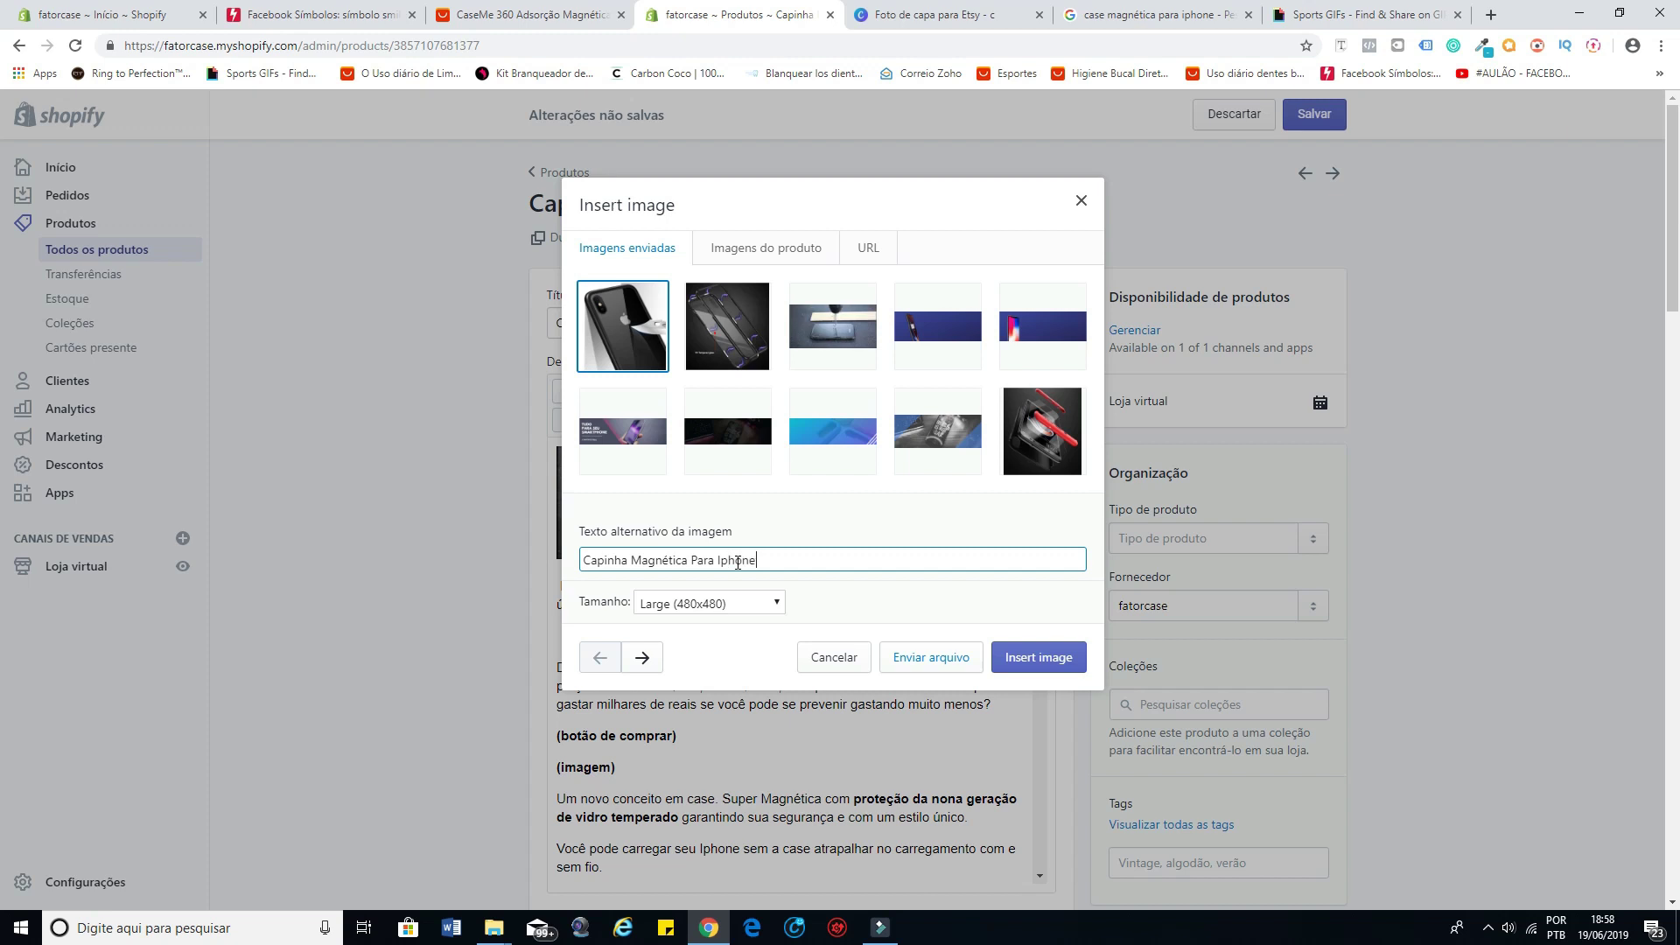
pyautogui.click(695, 608)
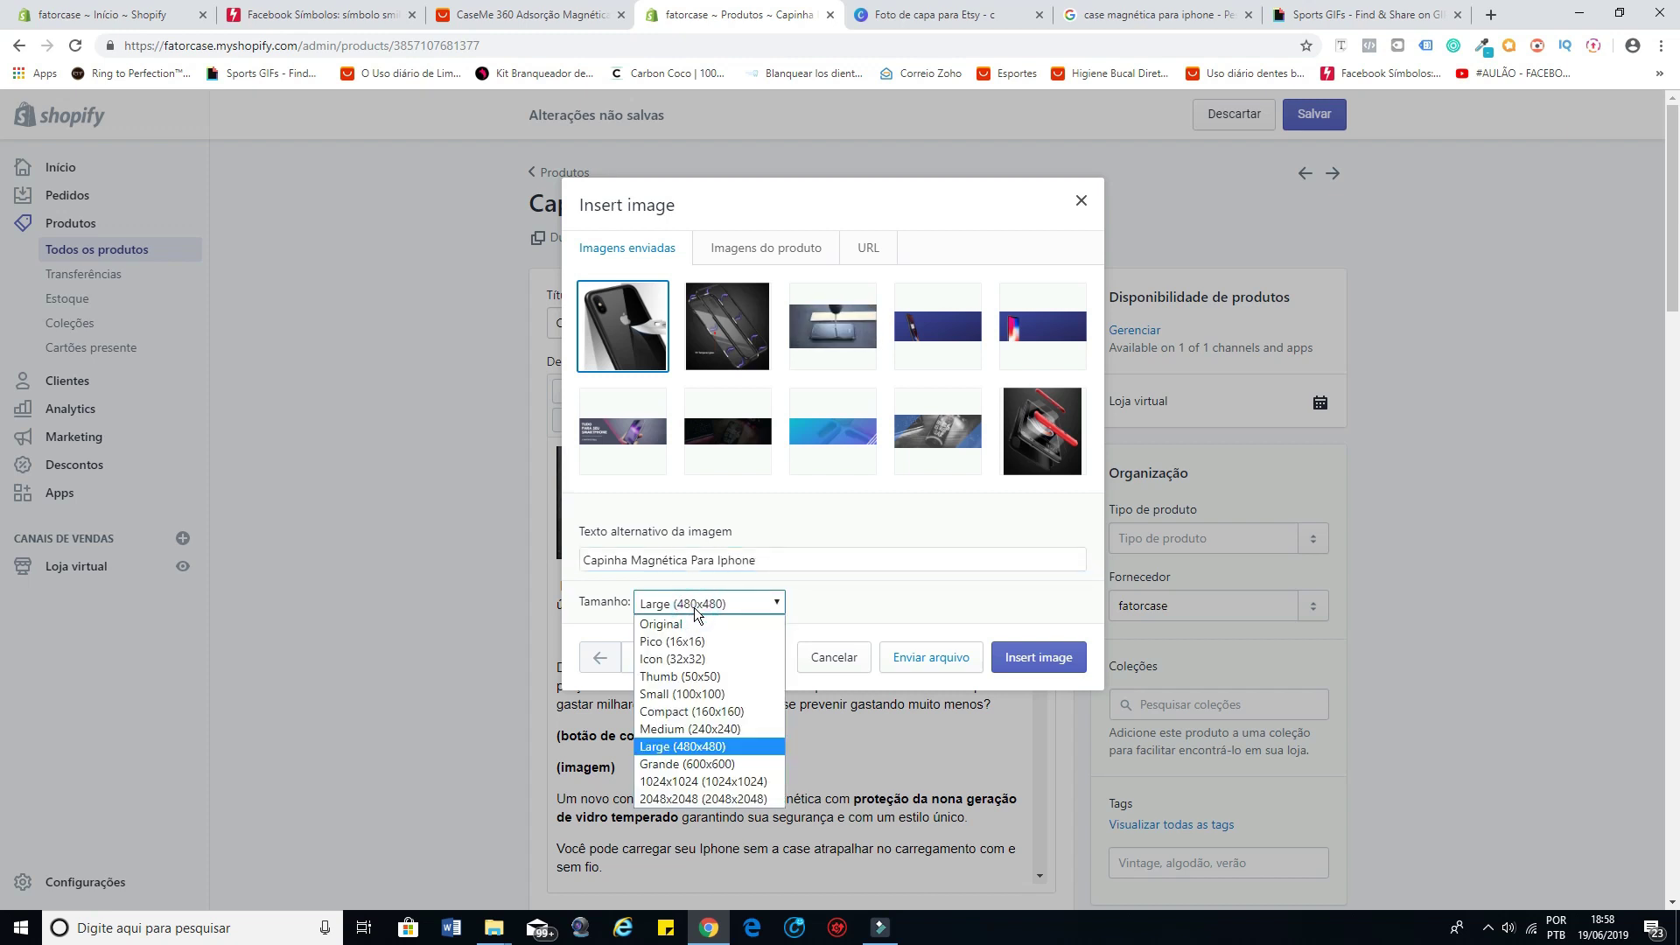
pyautogui.click(694, 763)
pyautogui.click(1038, 657)
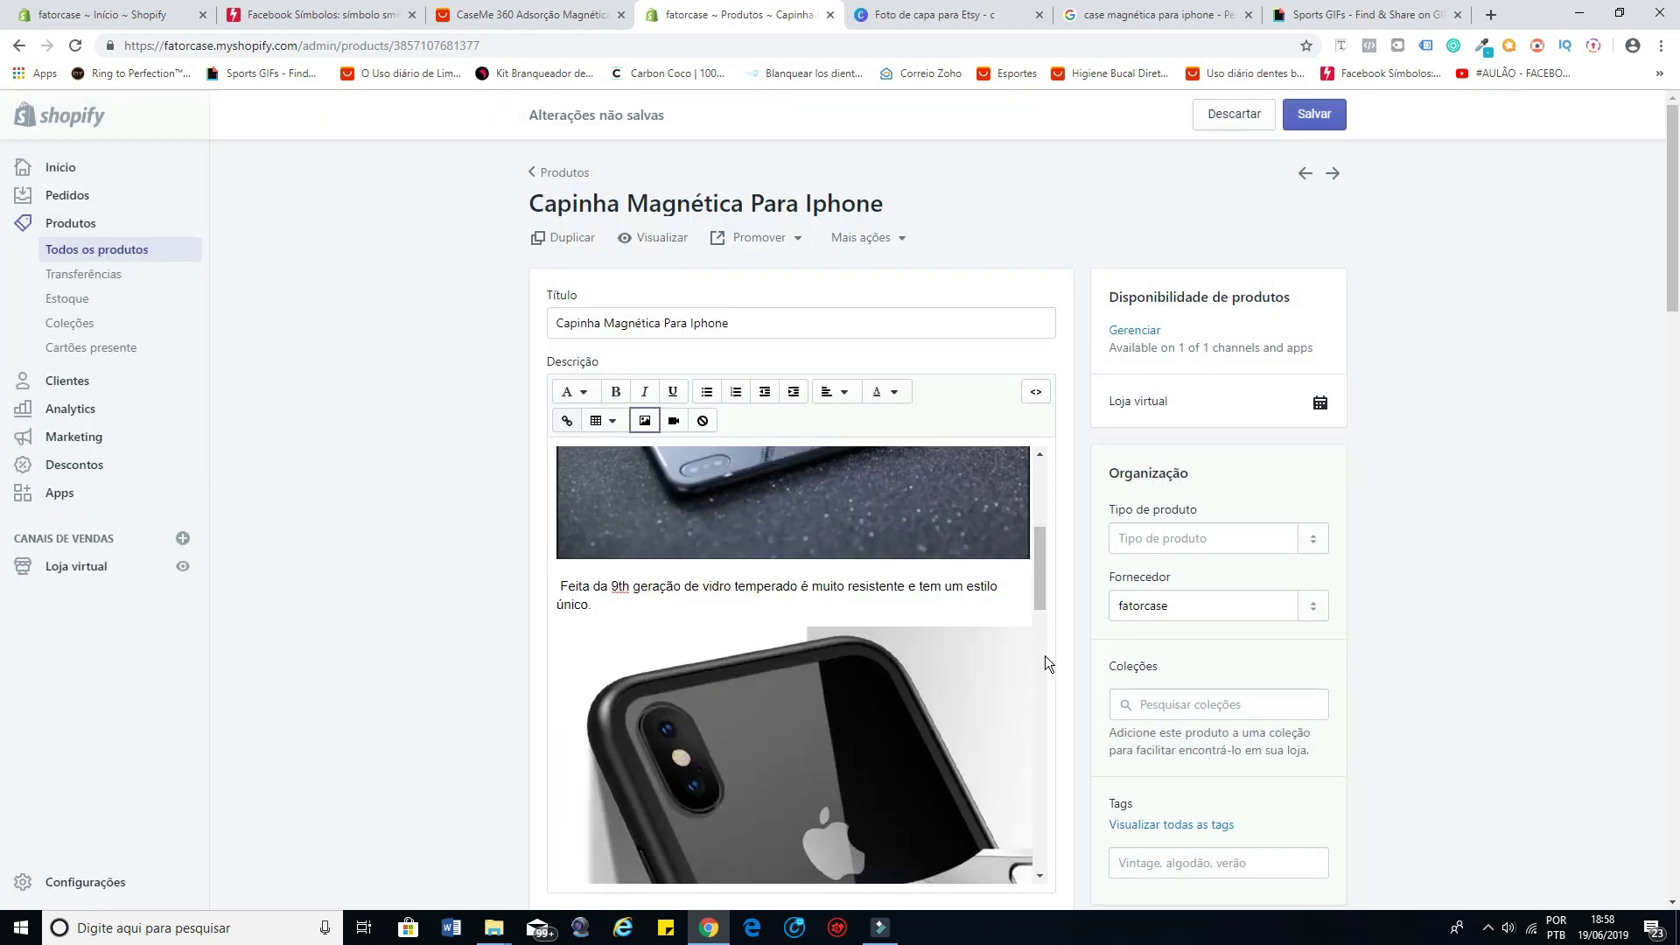
# Step: Check the inserted case photo in the description and save the product
pyautogui.scroll(-5, 898, 651)
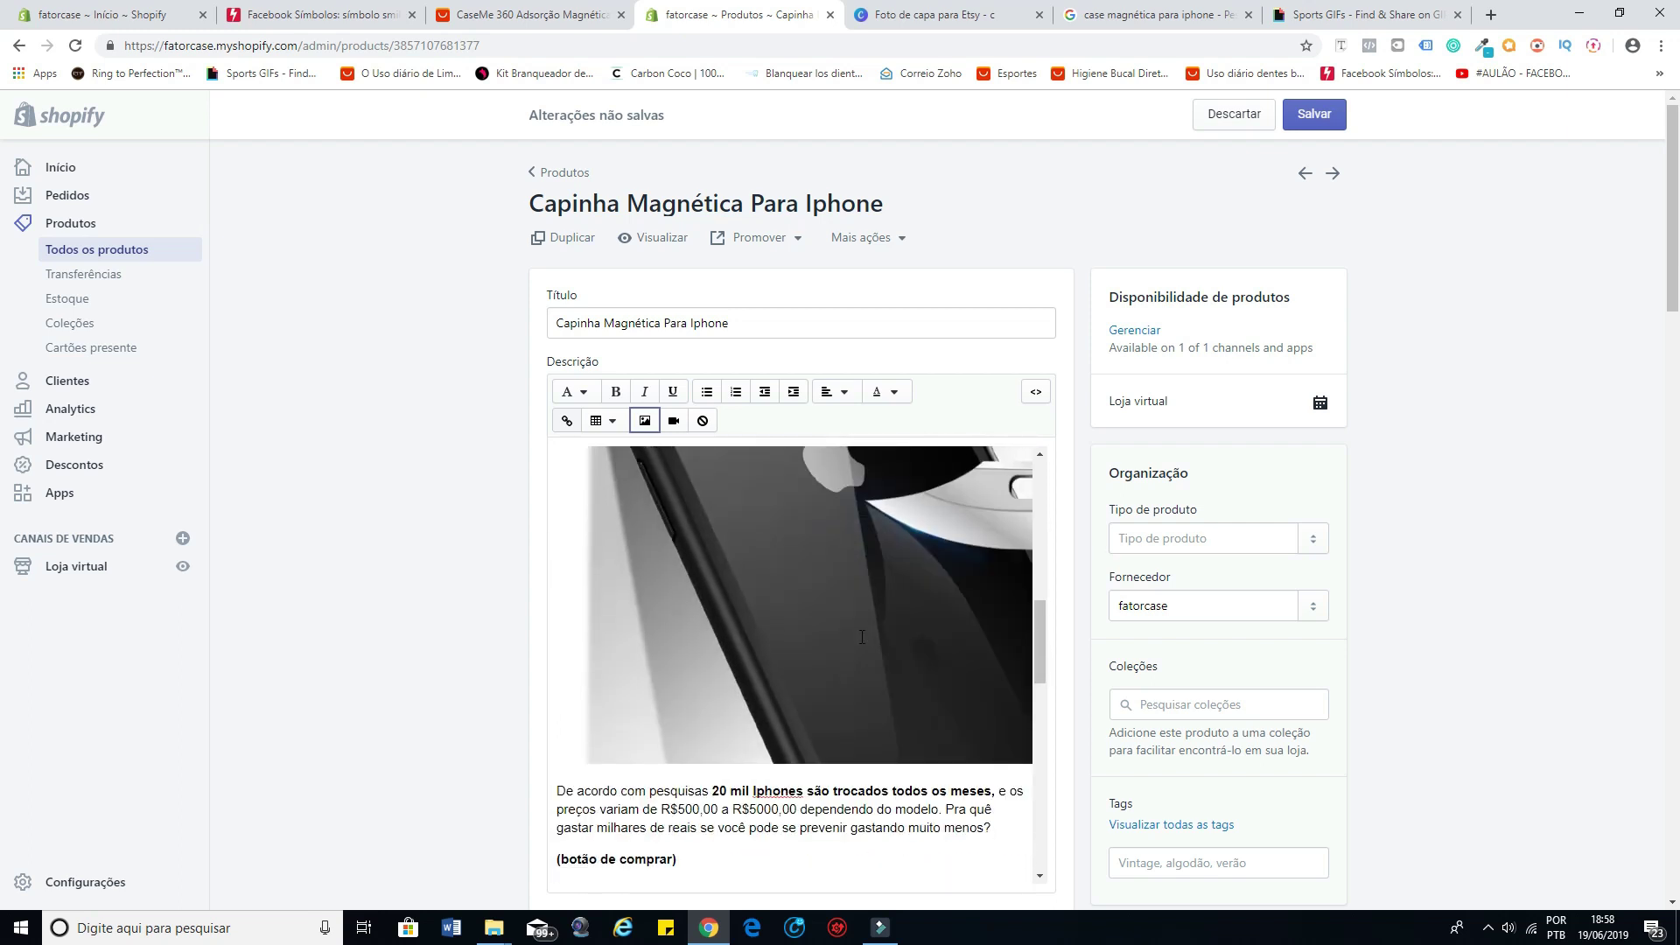
pyautogui.scroll(4, 847, 640)
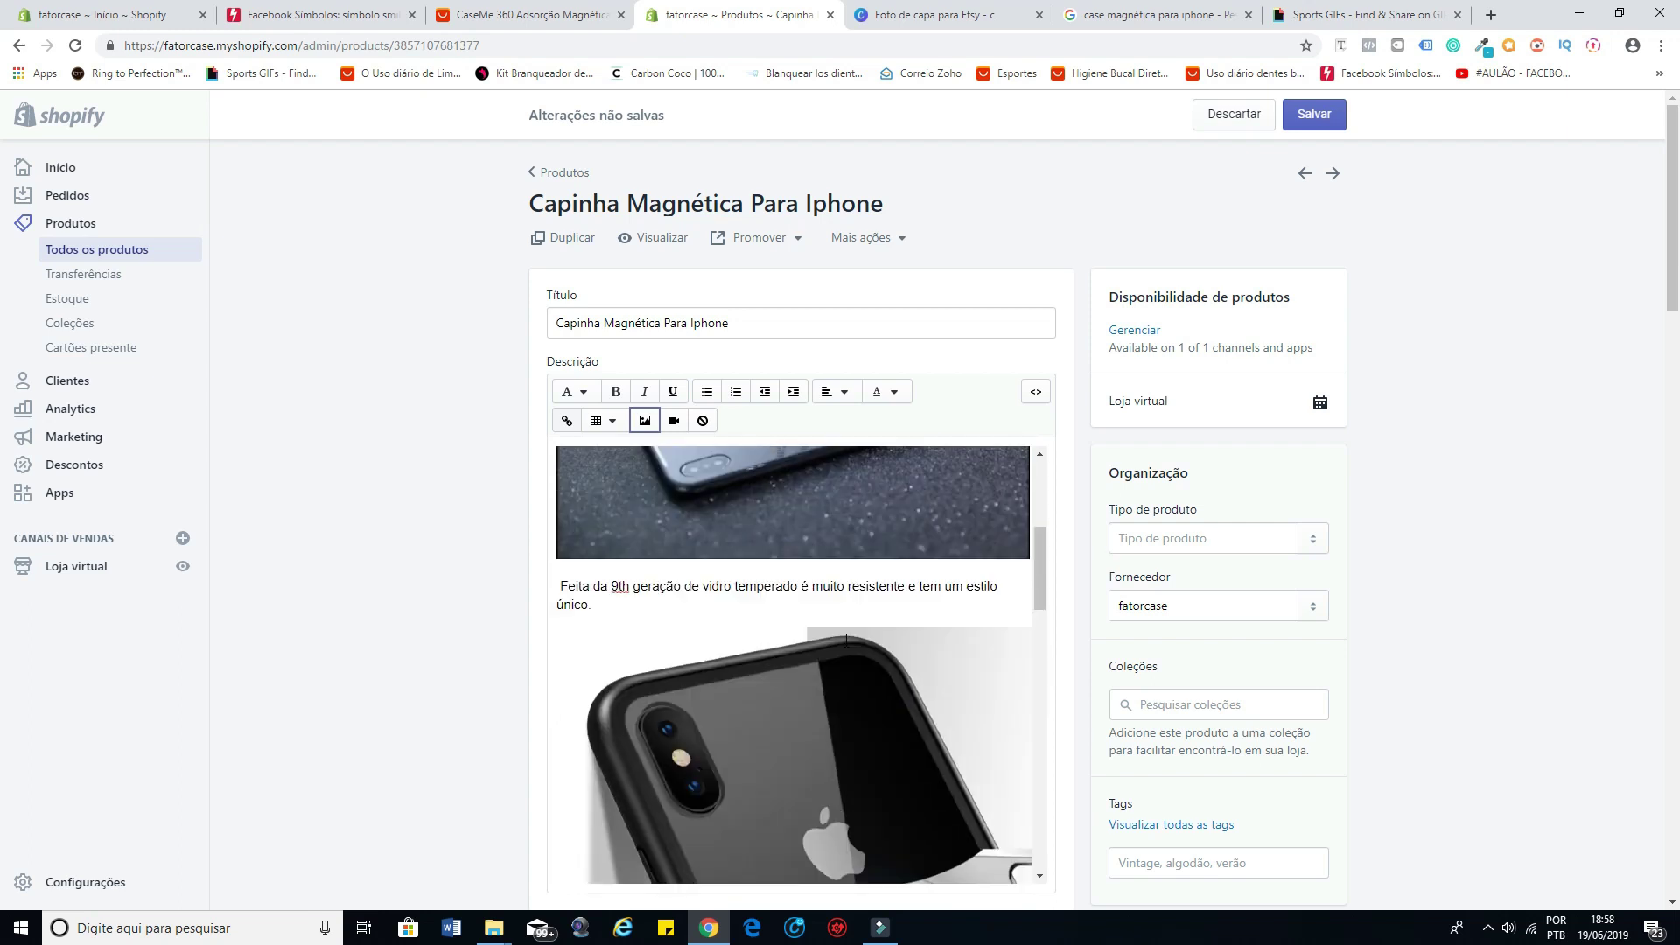
pyautogui.scroll(-5, 768, 624)
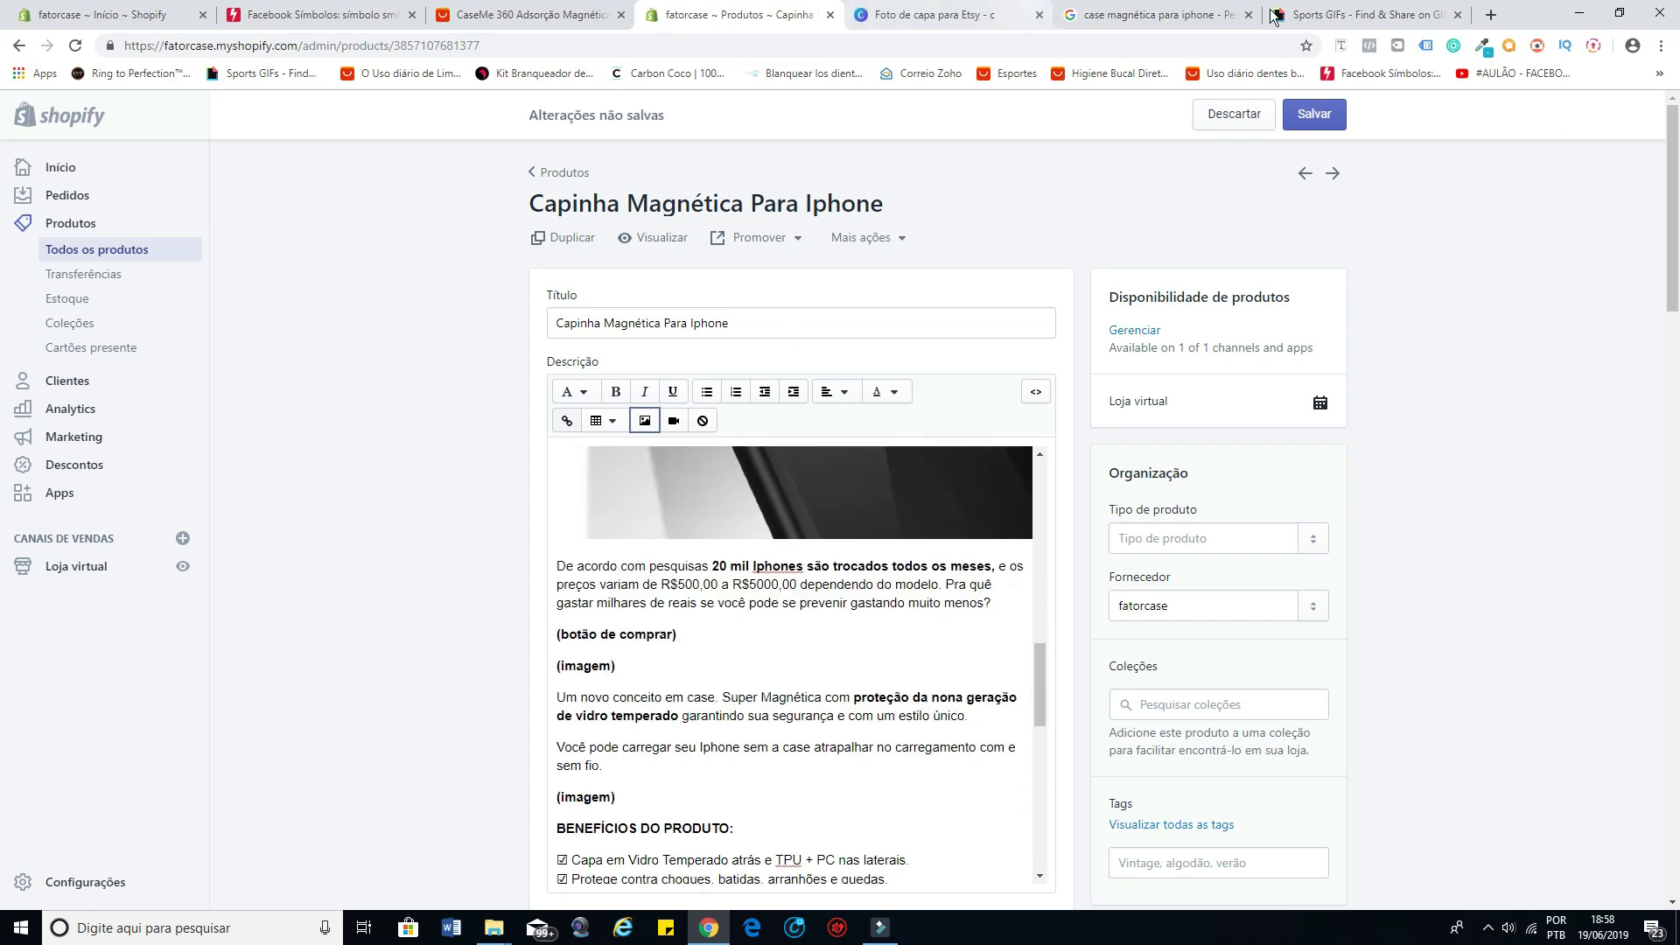
pyautogui.click(1326, 122)
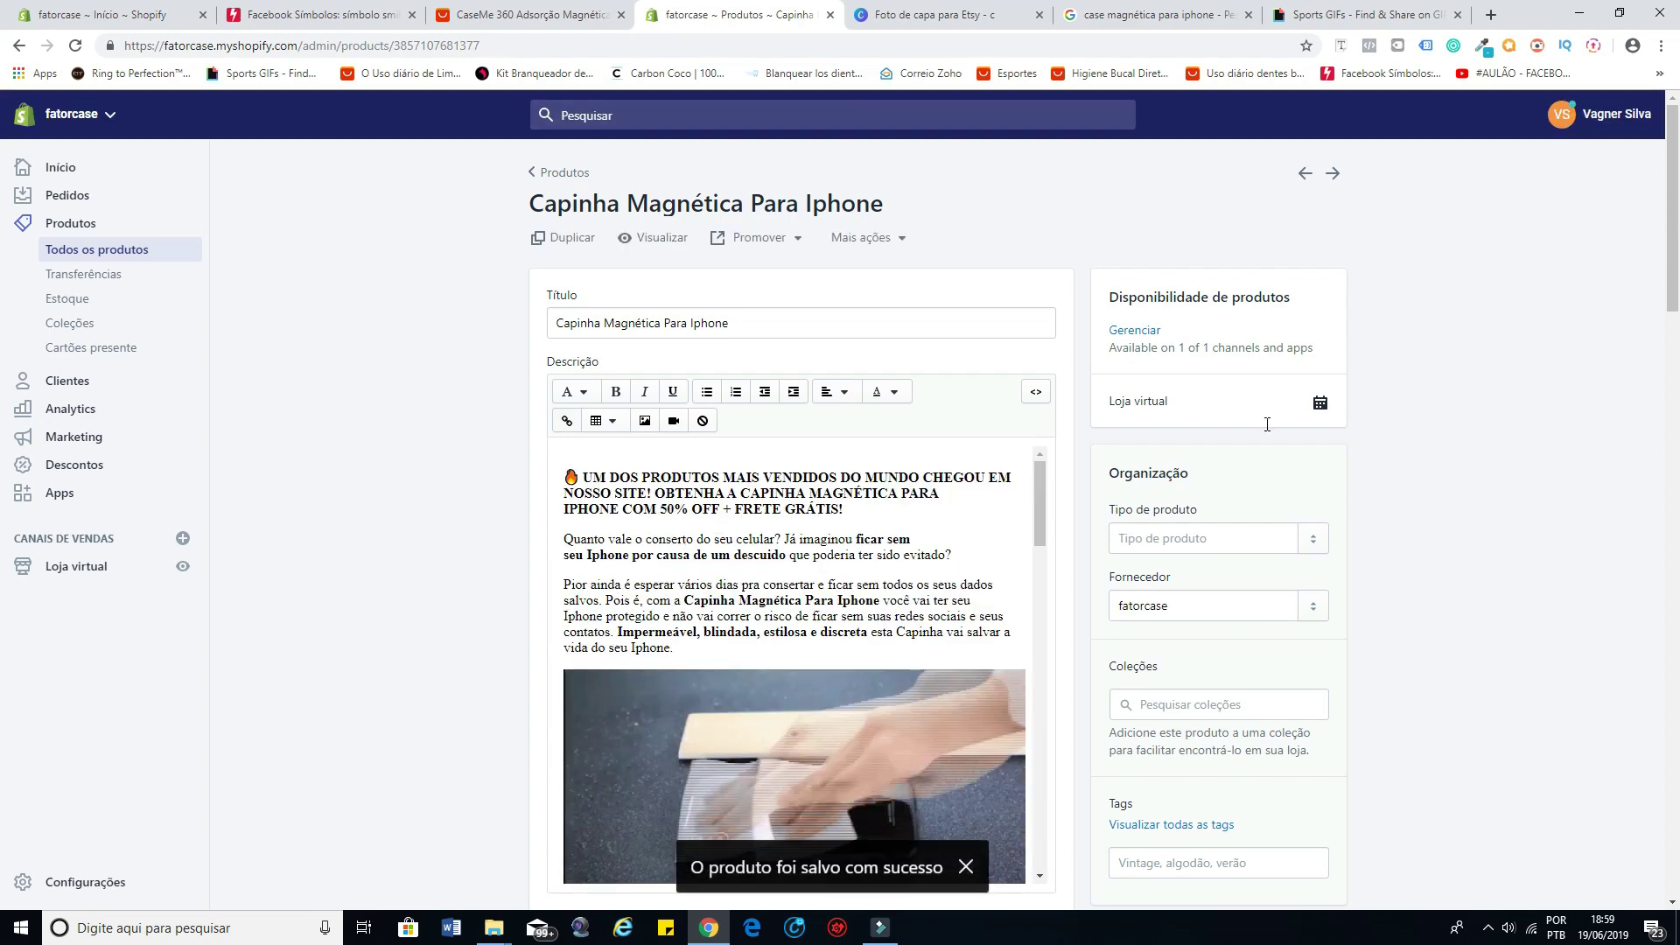
# Step: Delete the (botão de comprar) placeholder below the 20 mil Iphones paragraph in the description
pyautogui.scroll(-5, 661, 579)
pyautogui.scroll(-4, 1407, 443)
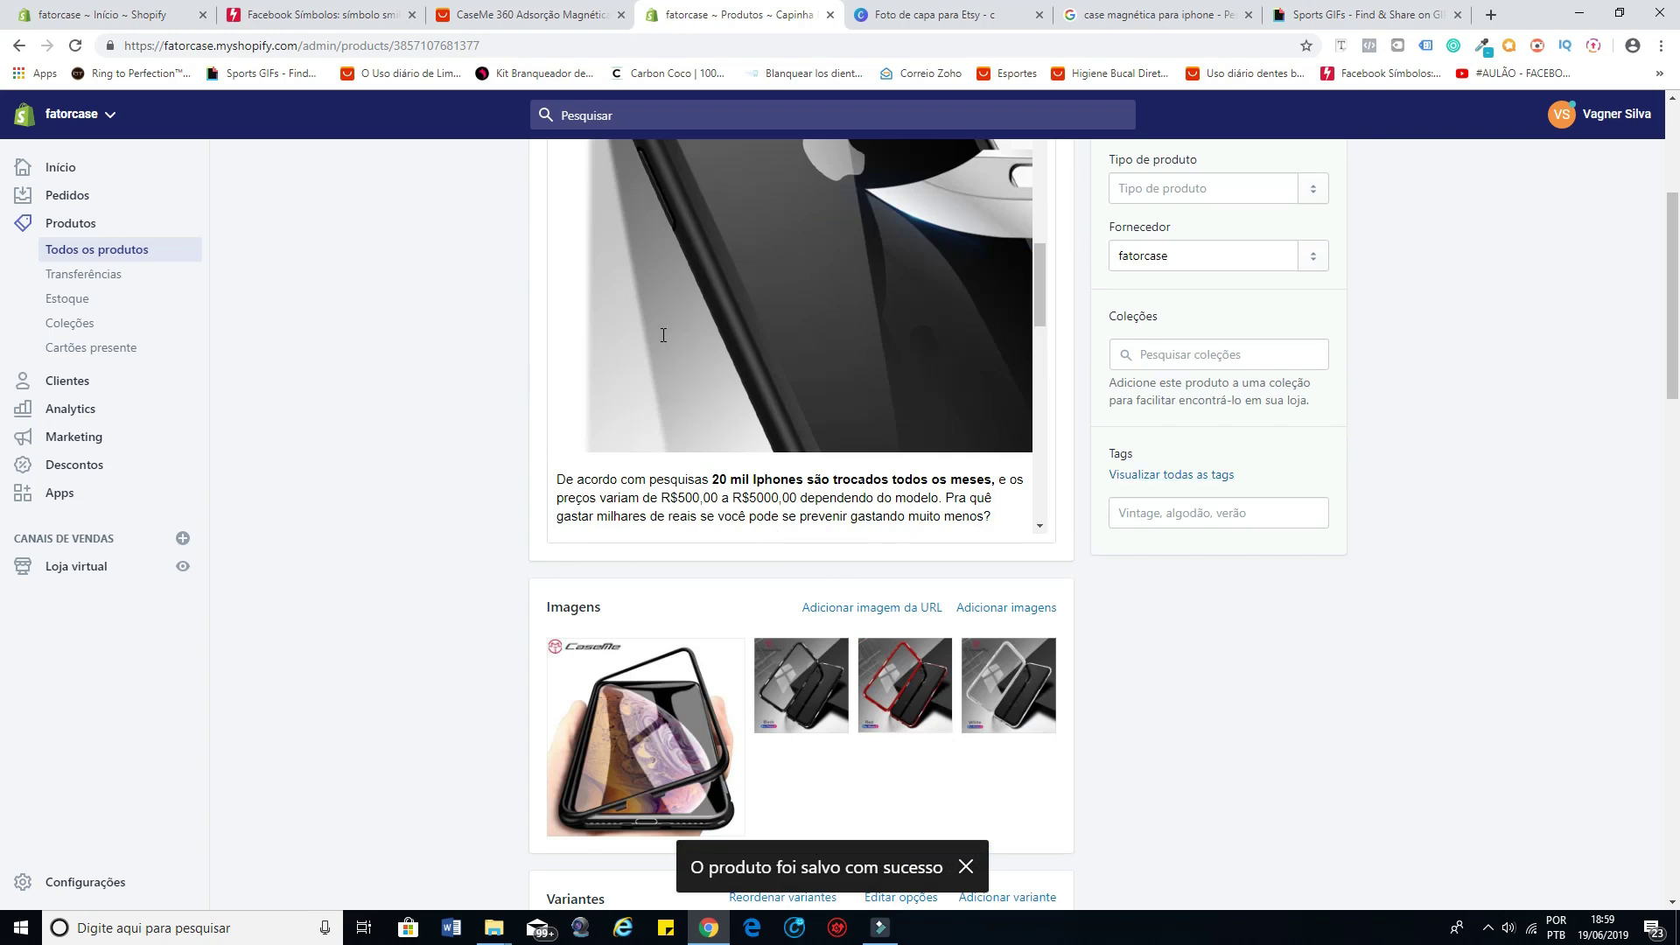
pyautogui.scroll(3, 663, 335)
pyautogui.scroll(-1, 730, 576)
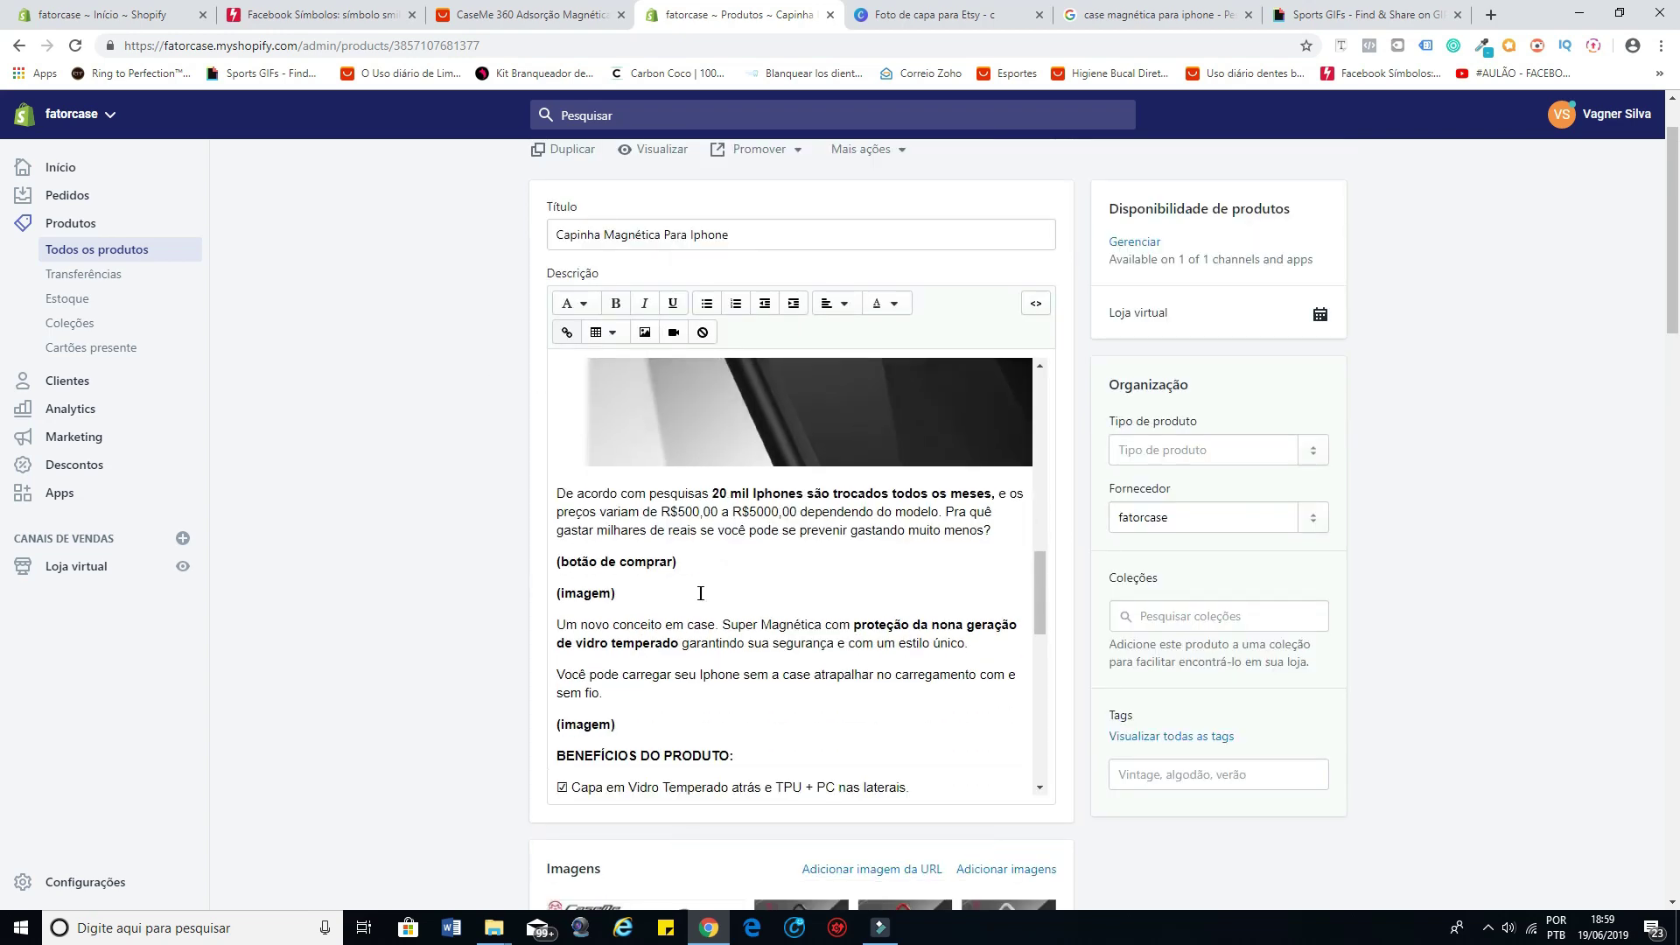
pyautogui.moveTo(662, 546); pyautogui.dragTo(580, 546)
pyautogui.click(683, 548)
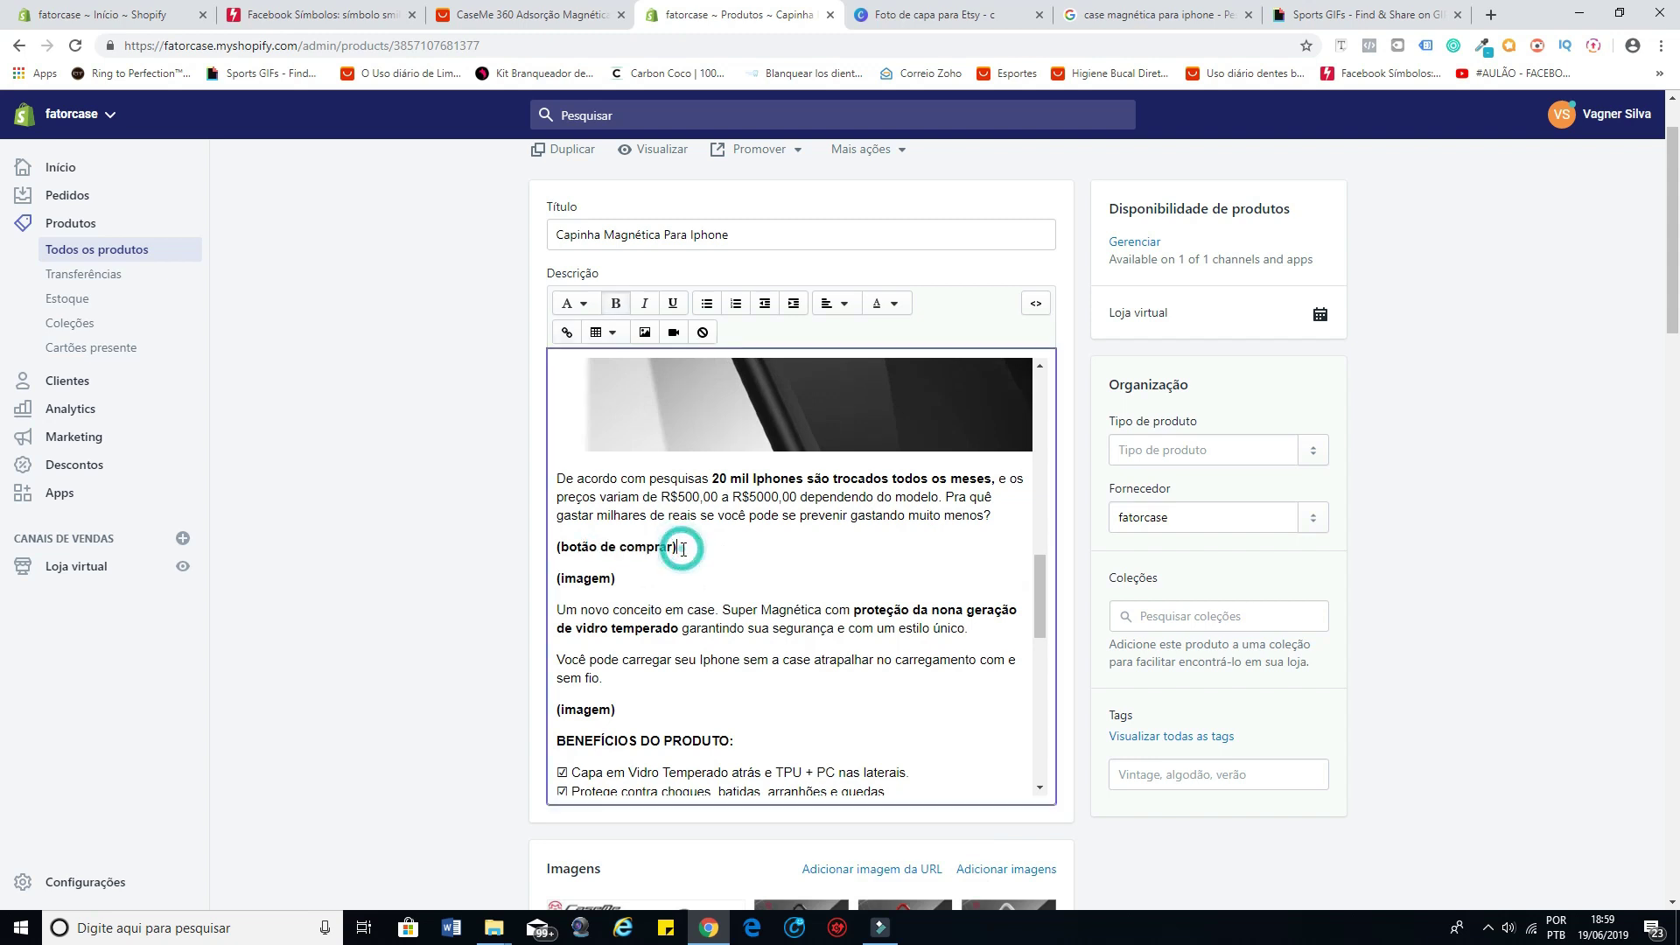
pyautogui.moveTo(683, 548); pyautogui.dragTo(559, 547)
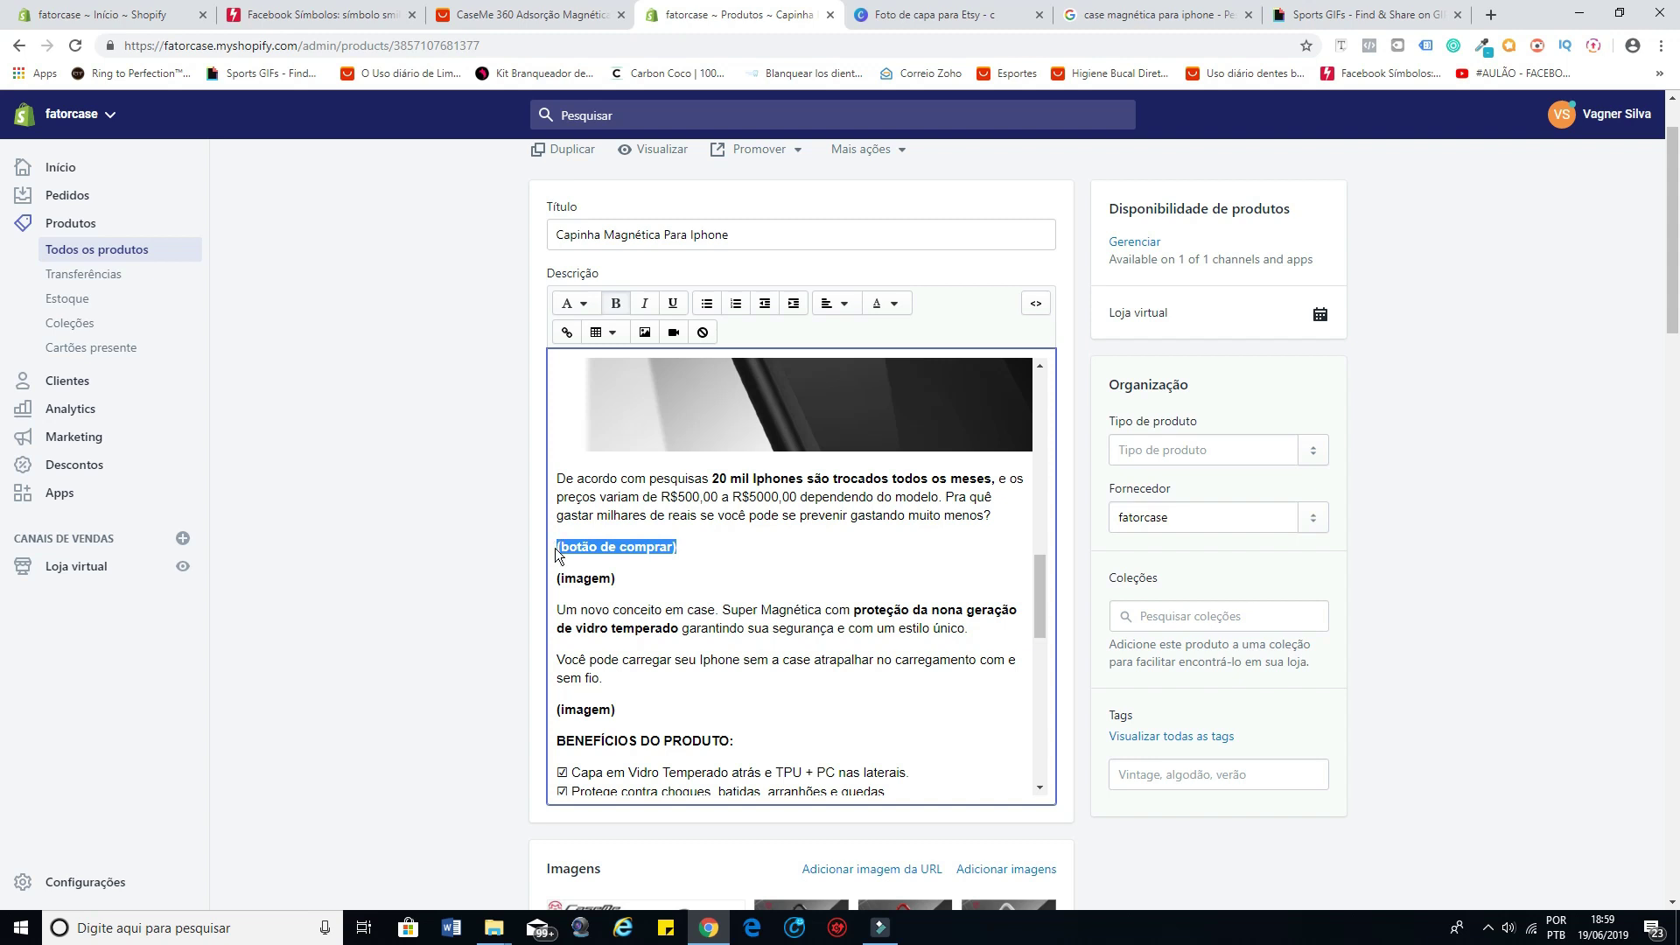
pyautogui.press('BackSpace')
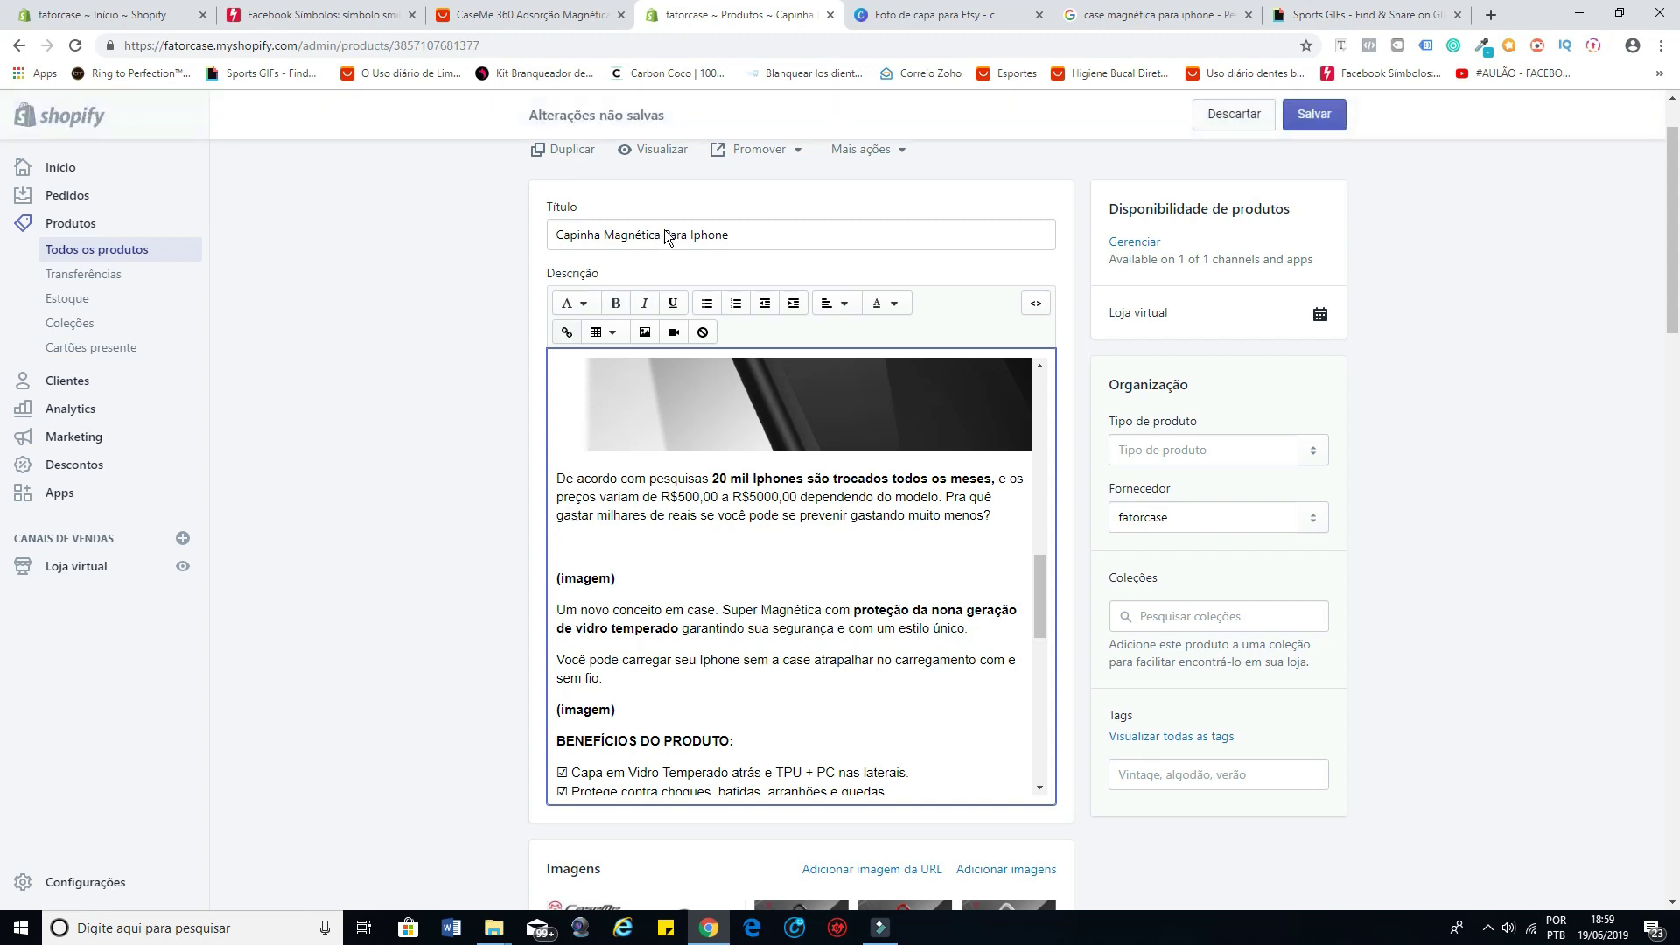
pyautogui.hotkey('ctrl', 'i')
# Step: Upload the COMPRAR AGORA button image "Capinha Magnética Para Iphone 5" from the product's folder as a description image
pyautogui.click(644, 335)
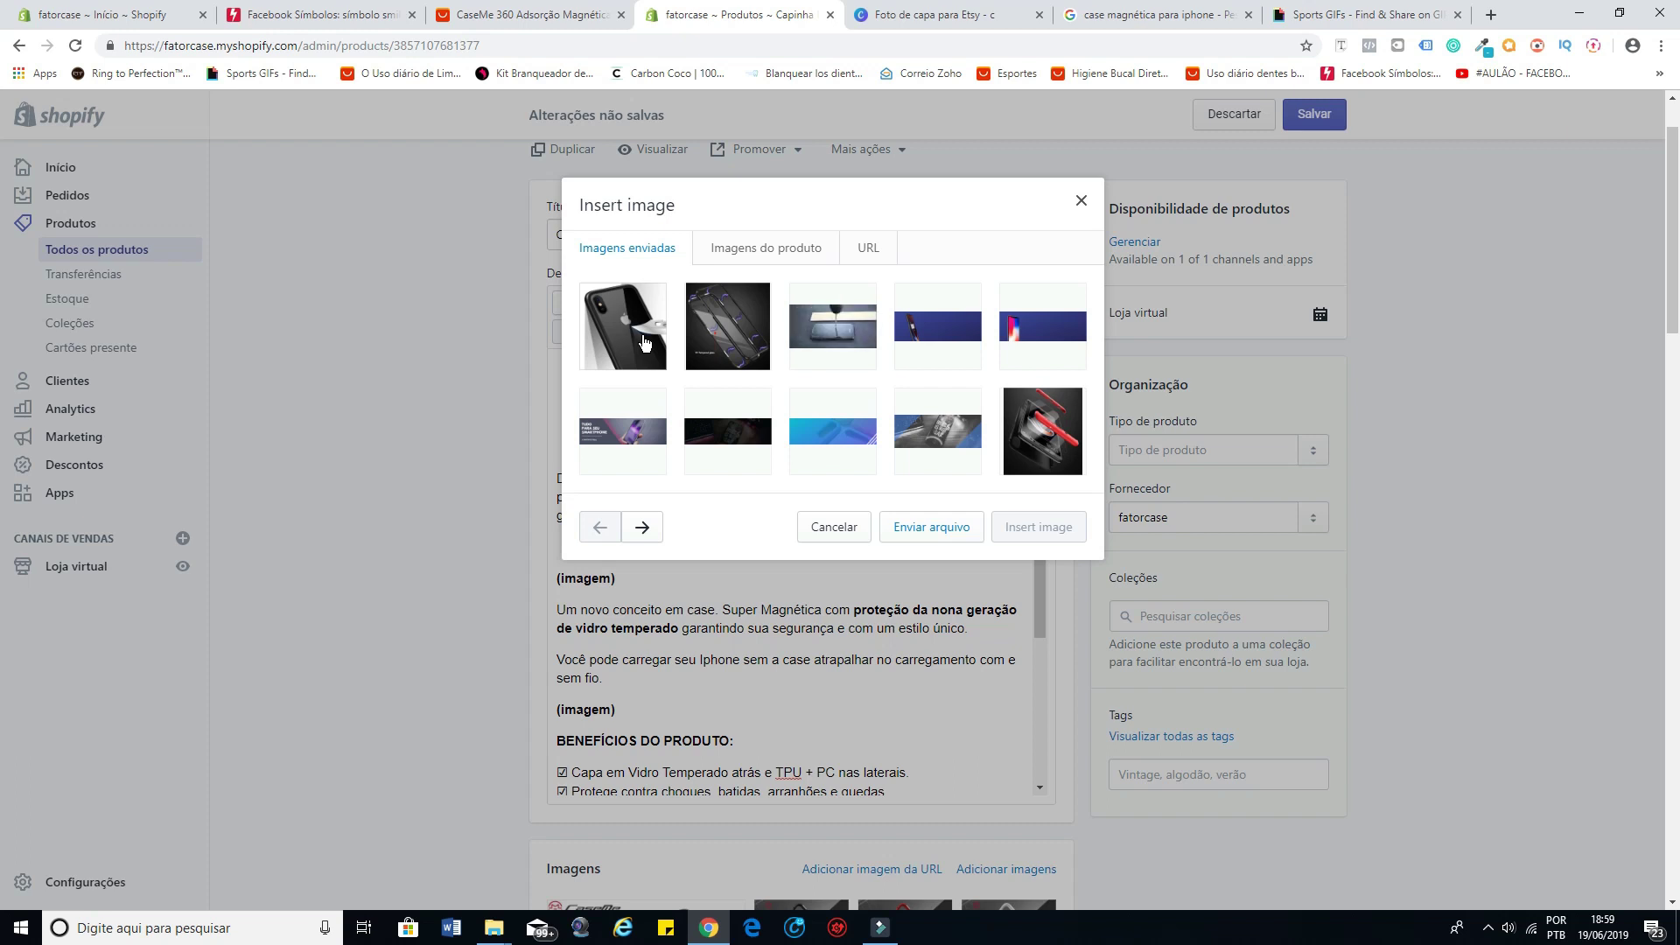
pyautogui.click(925, 535)
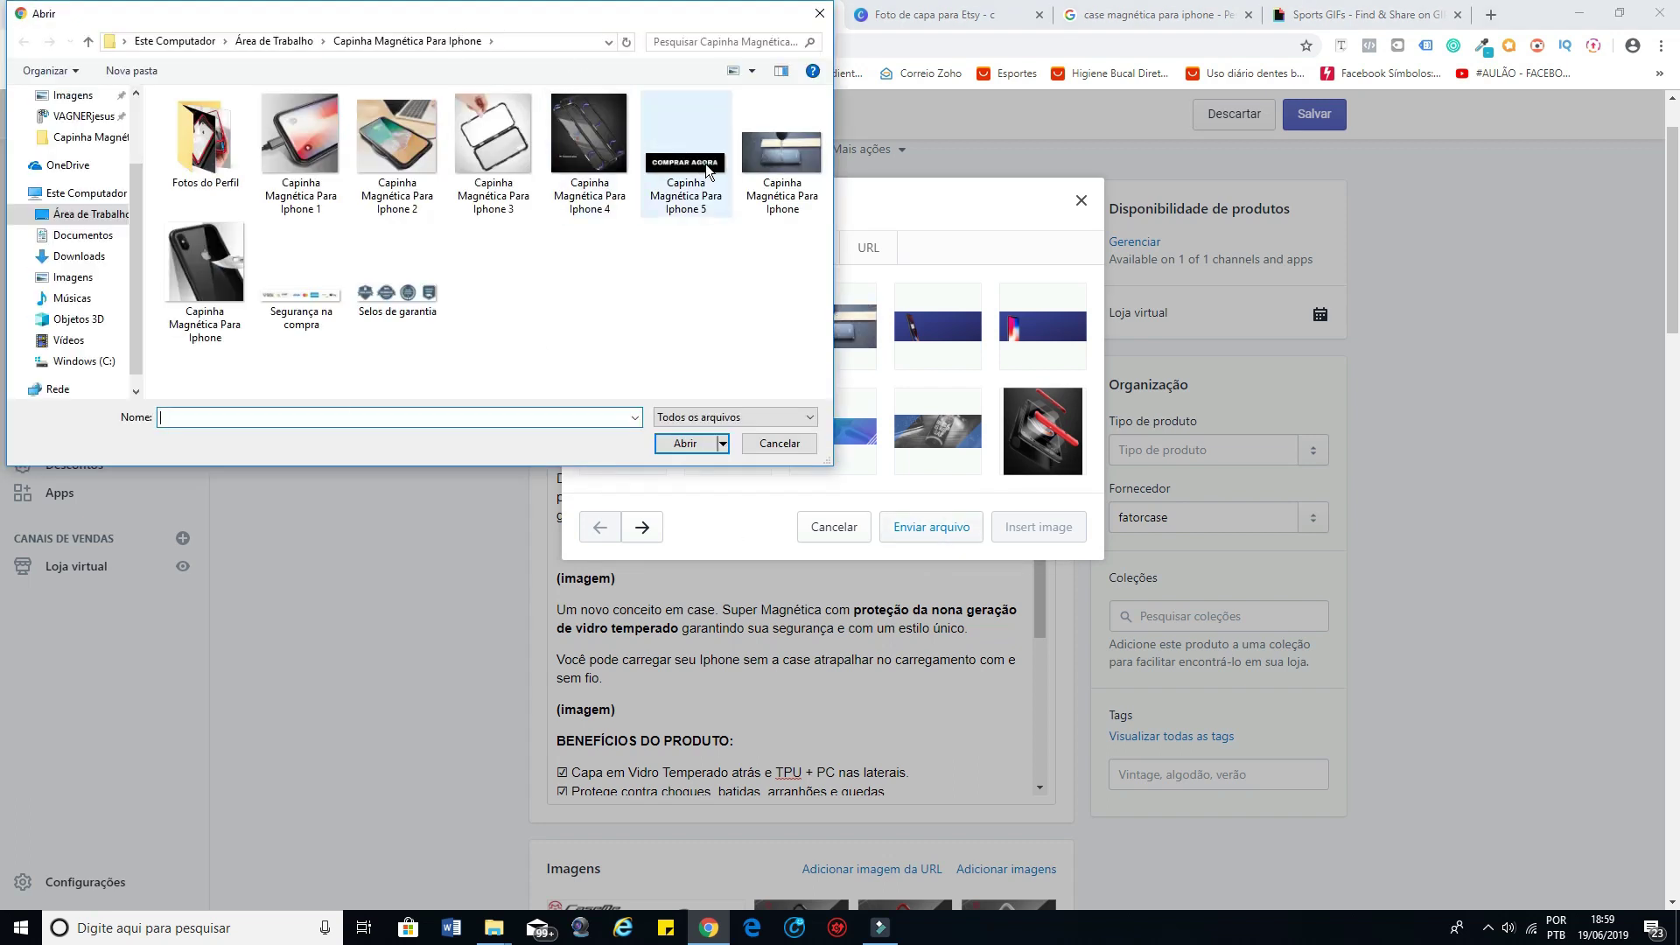
pyautogui.click(697, 198)
pyautogui.click(690, 452)
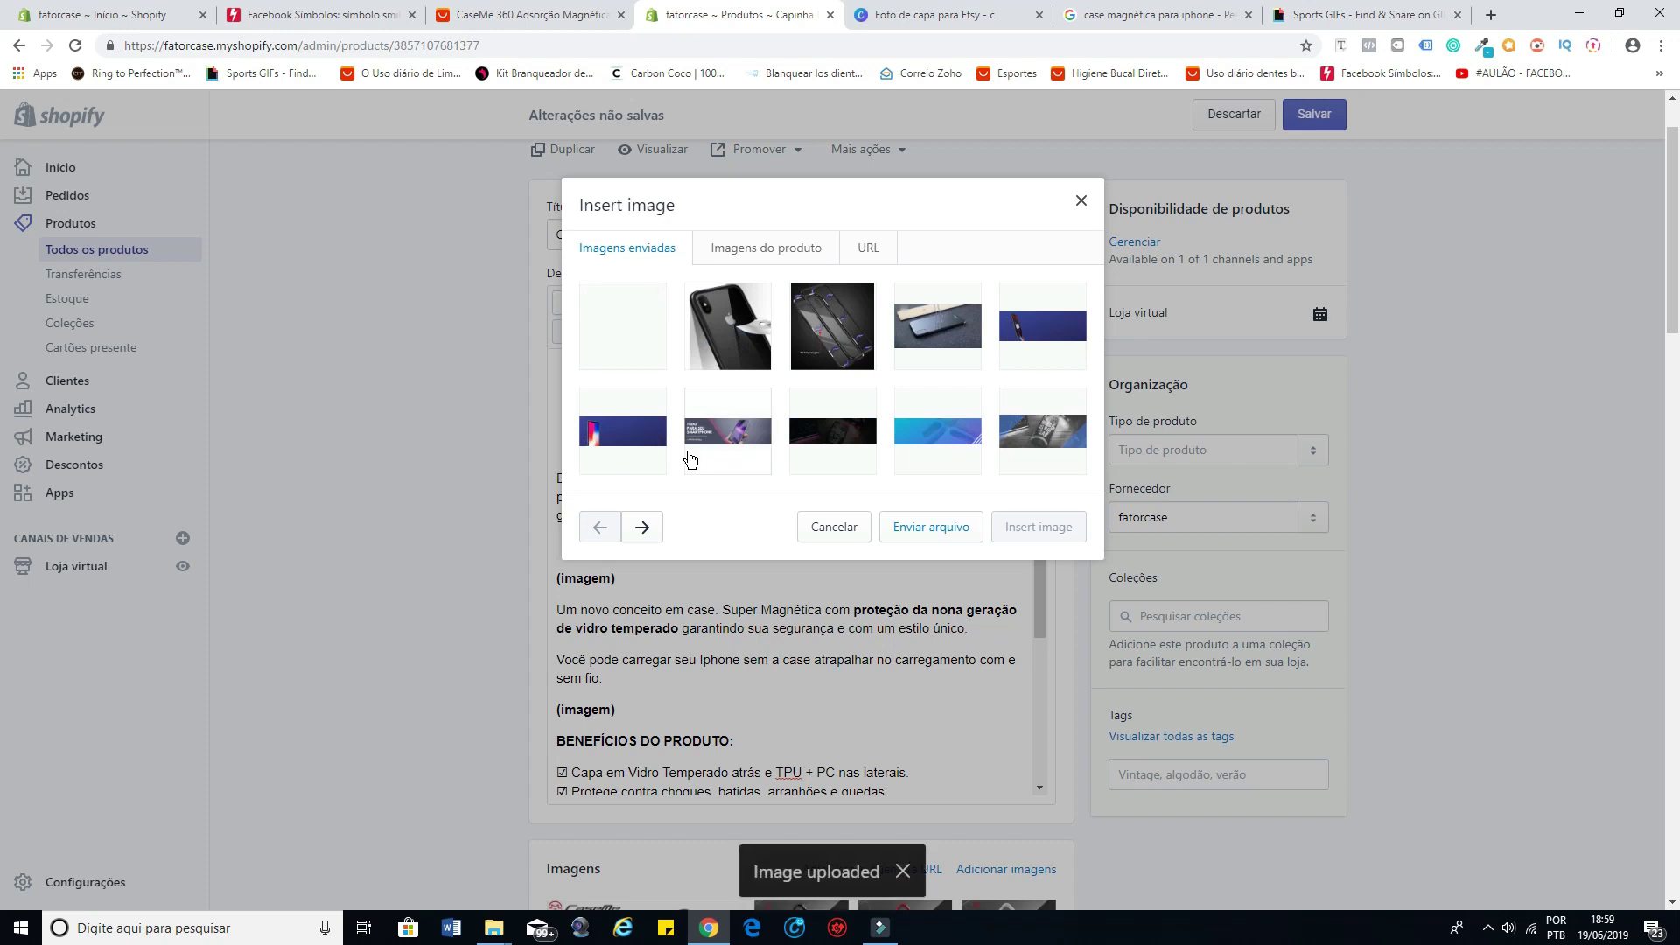
# Step: Insert the COMPRAR AGORA image in place of the removed buy-button placeholder at size Grande (600x600)
pyautogui.click(643, 350)
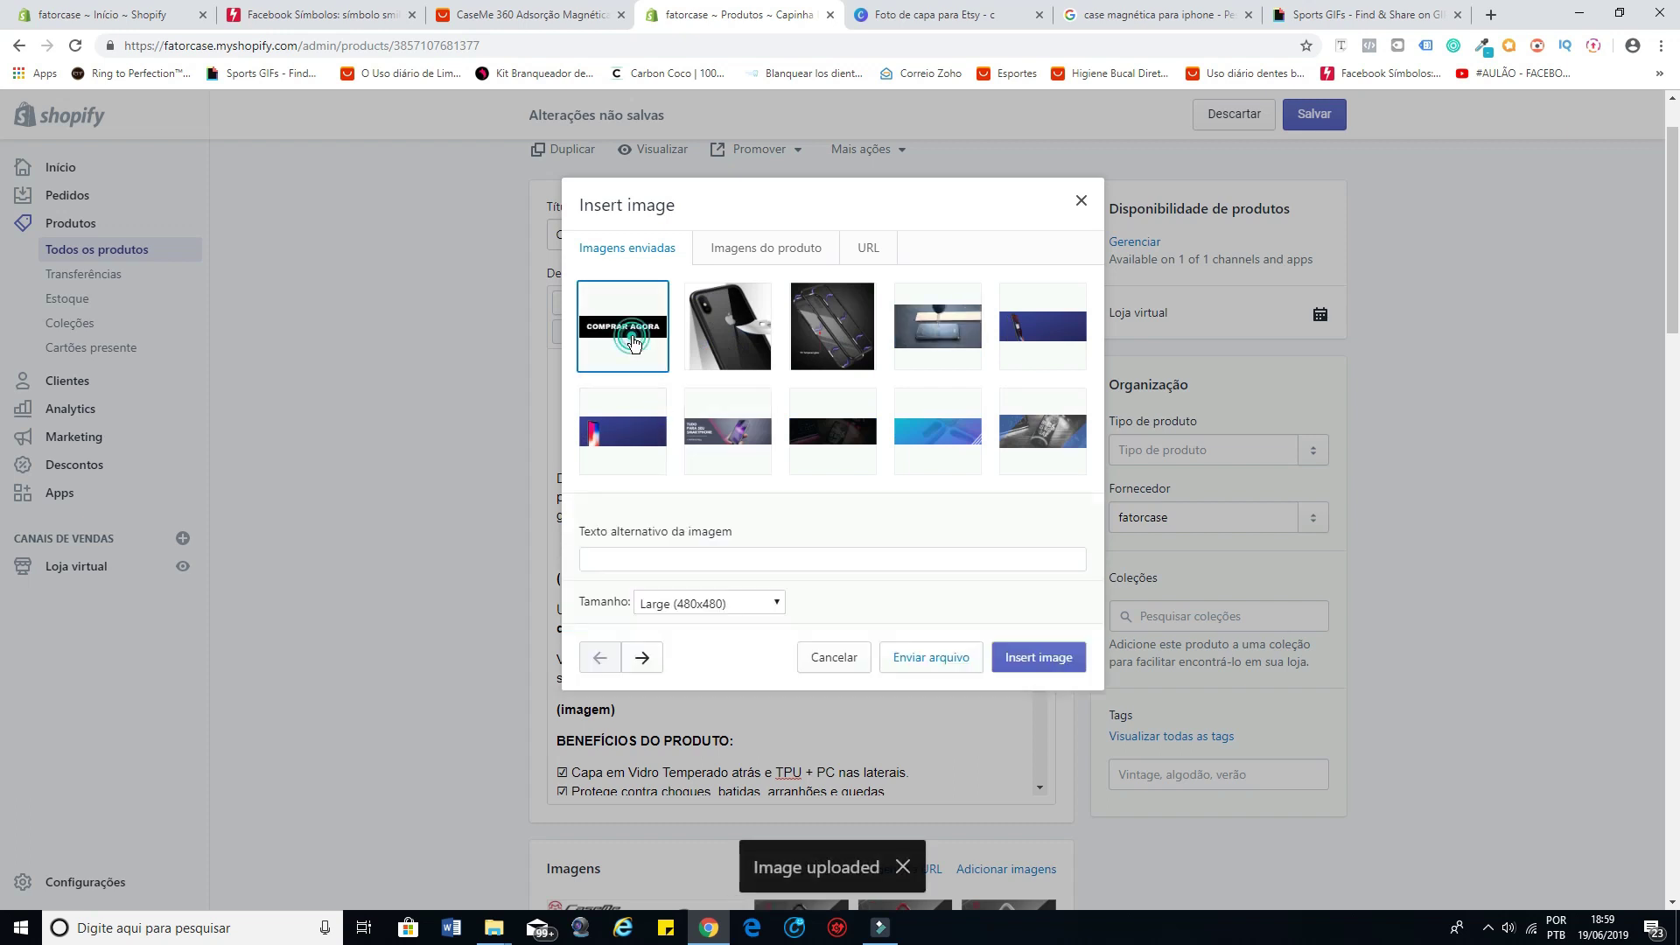
pyautogui.click(724, 602)
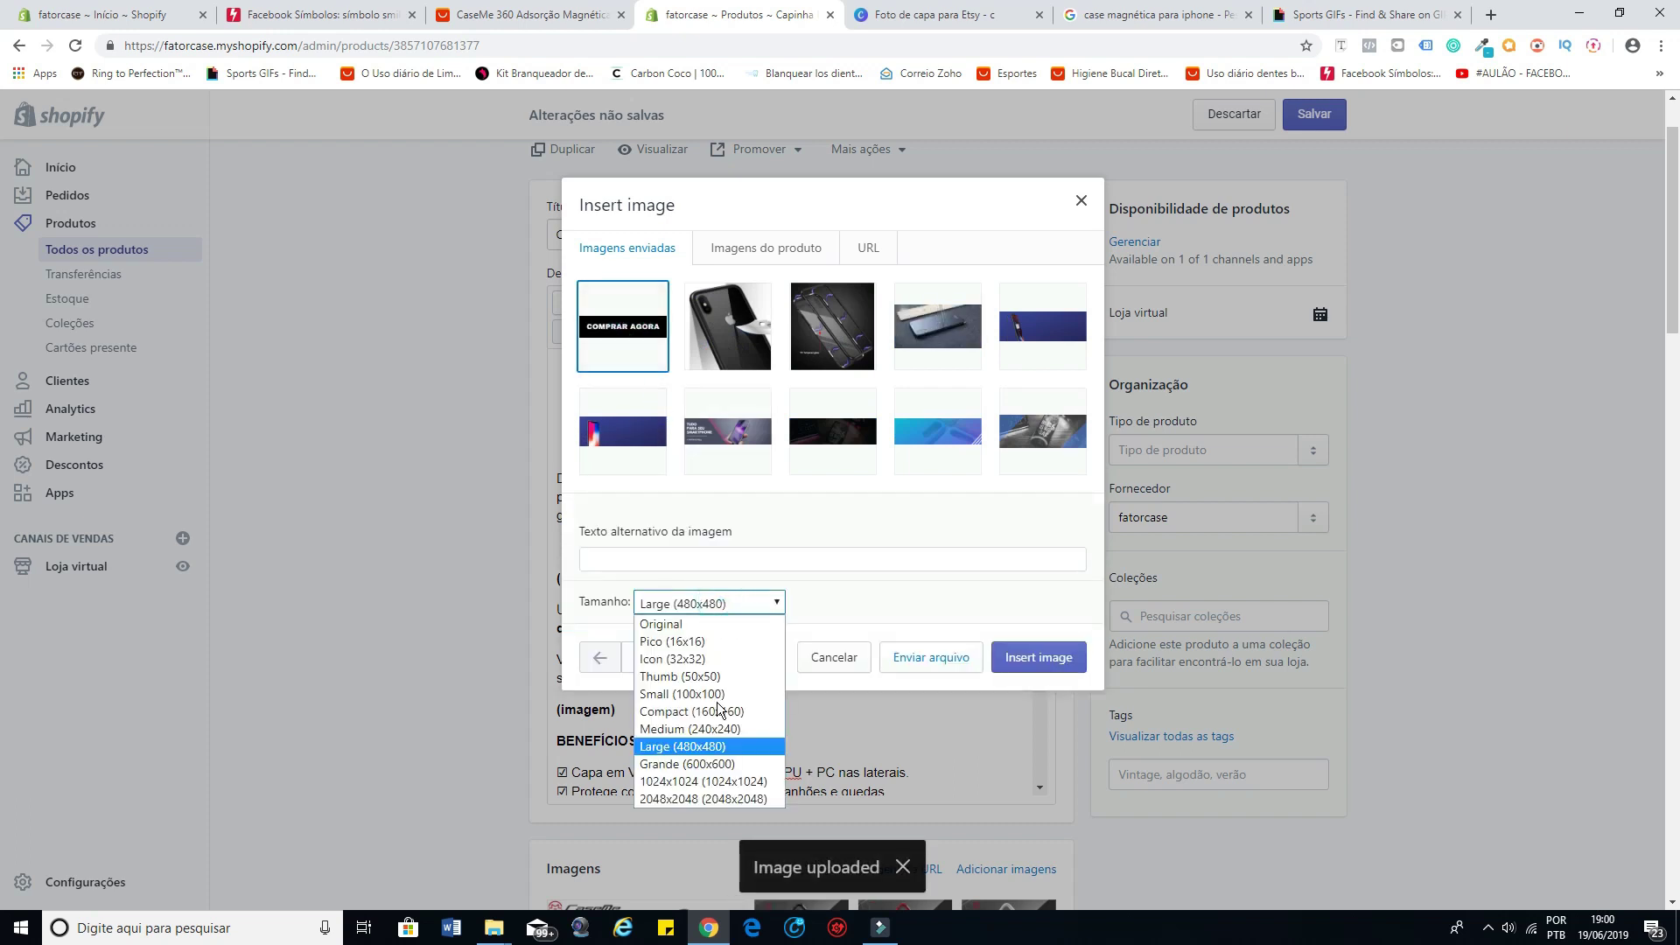
pyautogui.click(723, 765)
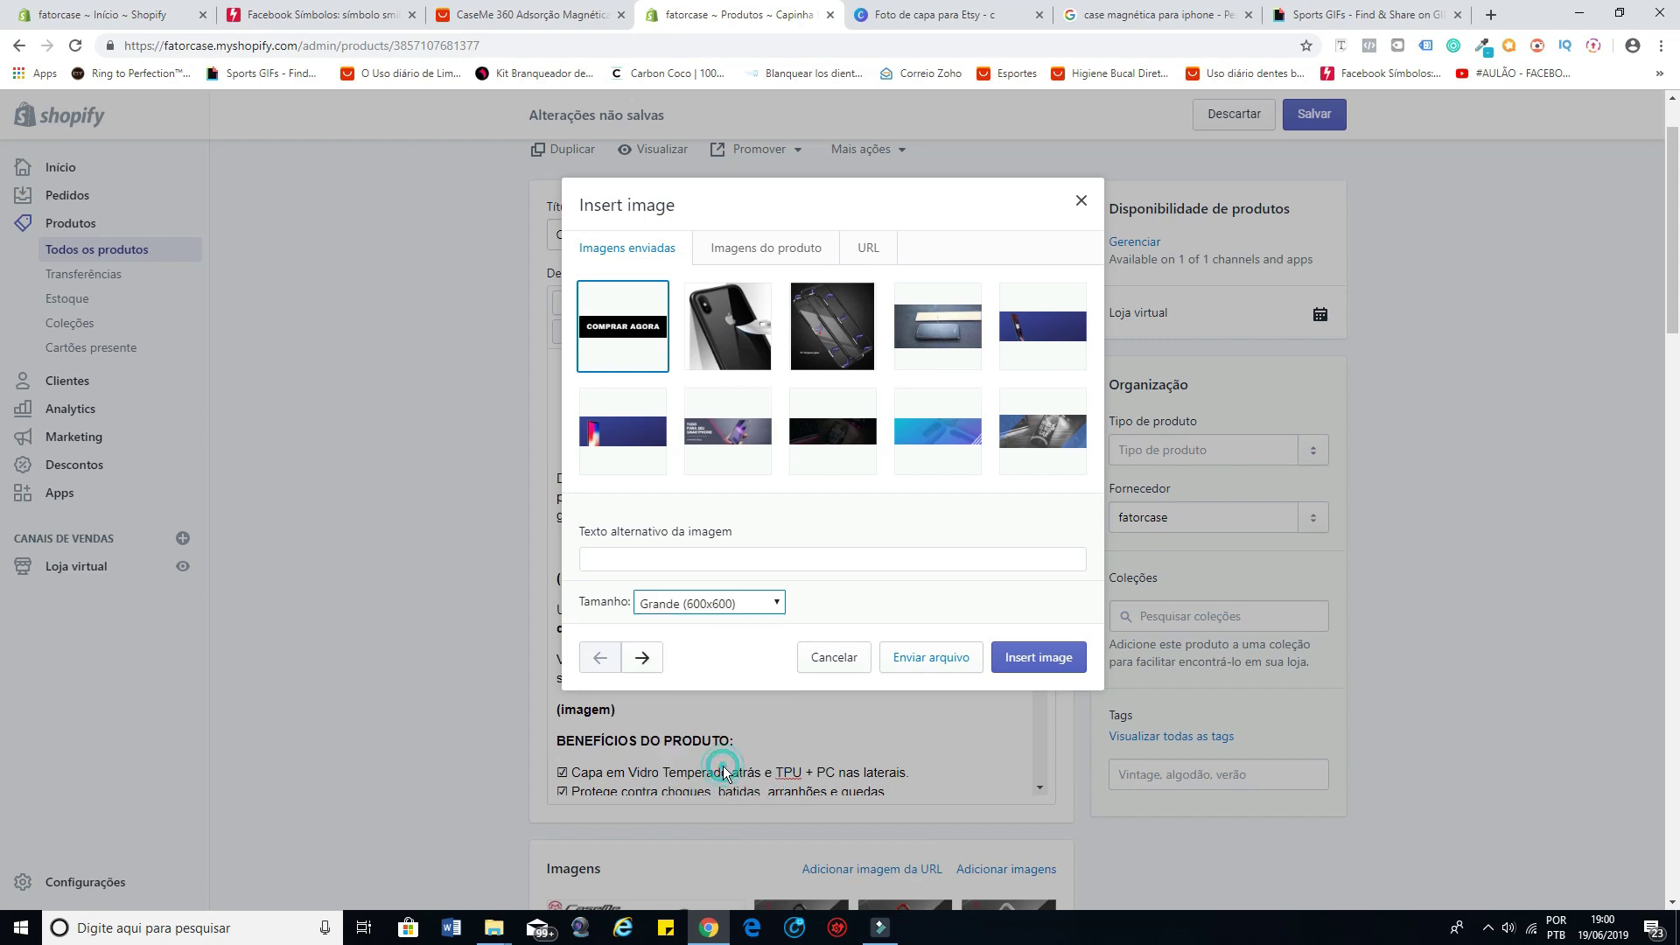
pyautogui.click(1064, 665)
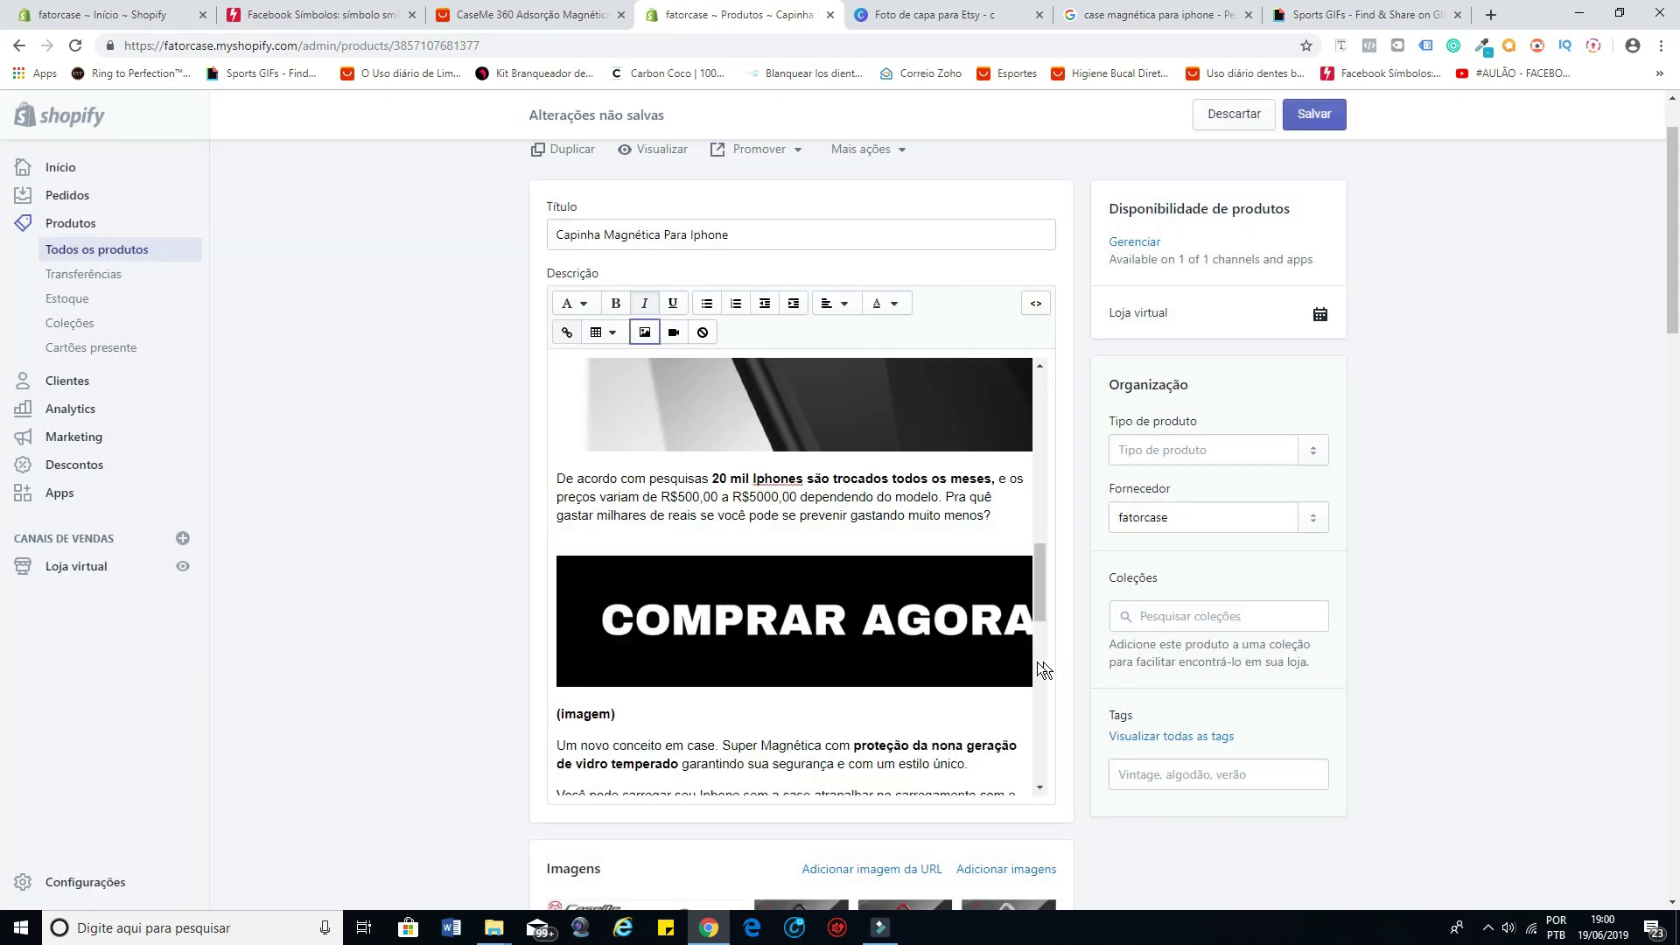
# Step: Change the COMPRAR AGORA image's size to Large (480x480) and enlarge it proportionally until it fills the width of the description text
pyautogui.click(637, 622)
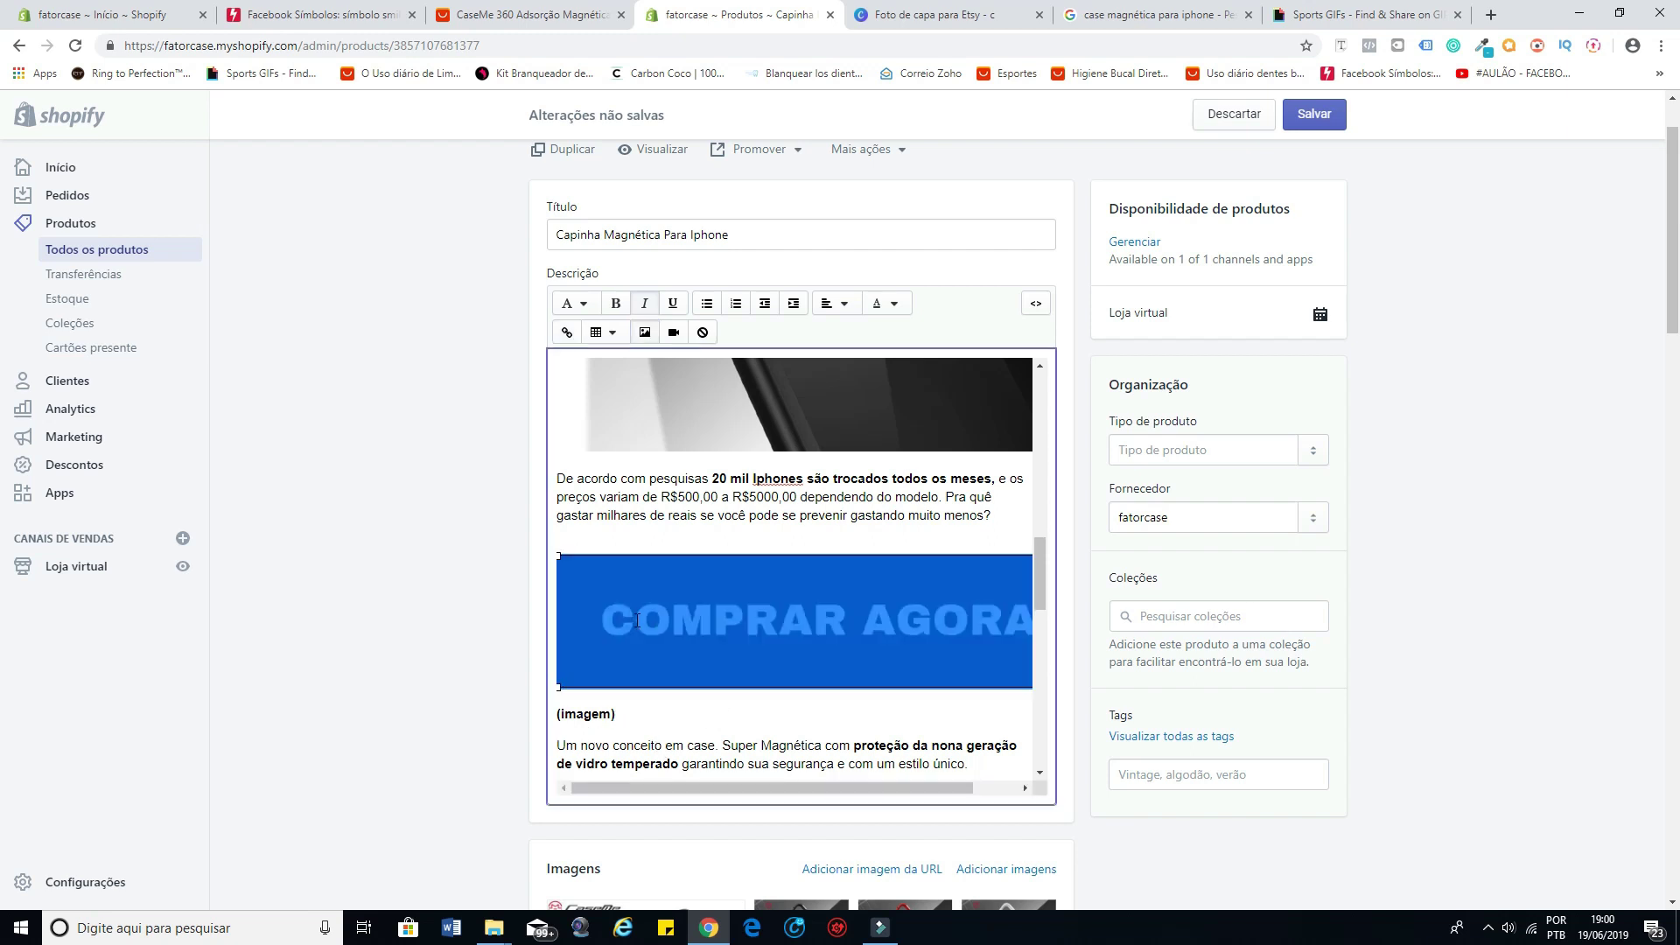
pyautogui.rightClick(768, 586)
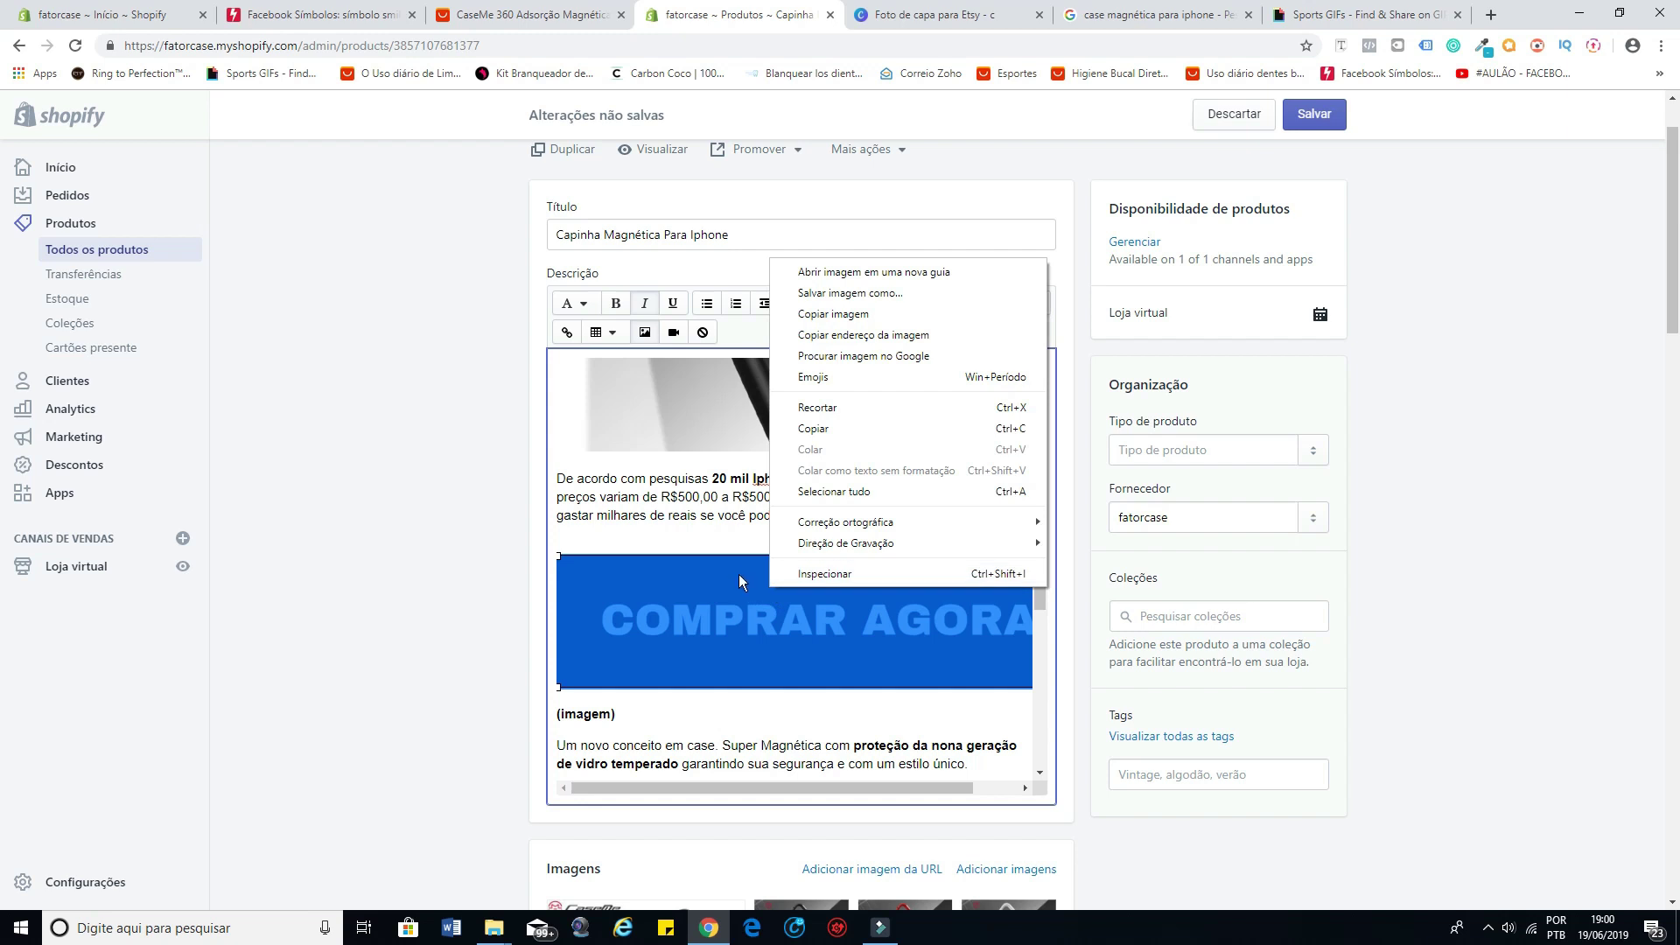
pyautogui.click(738, 574)
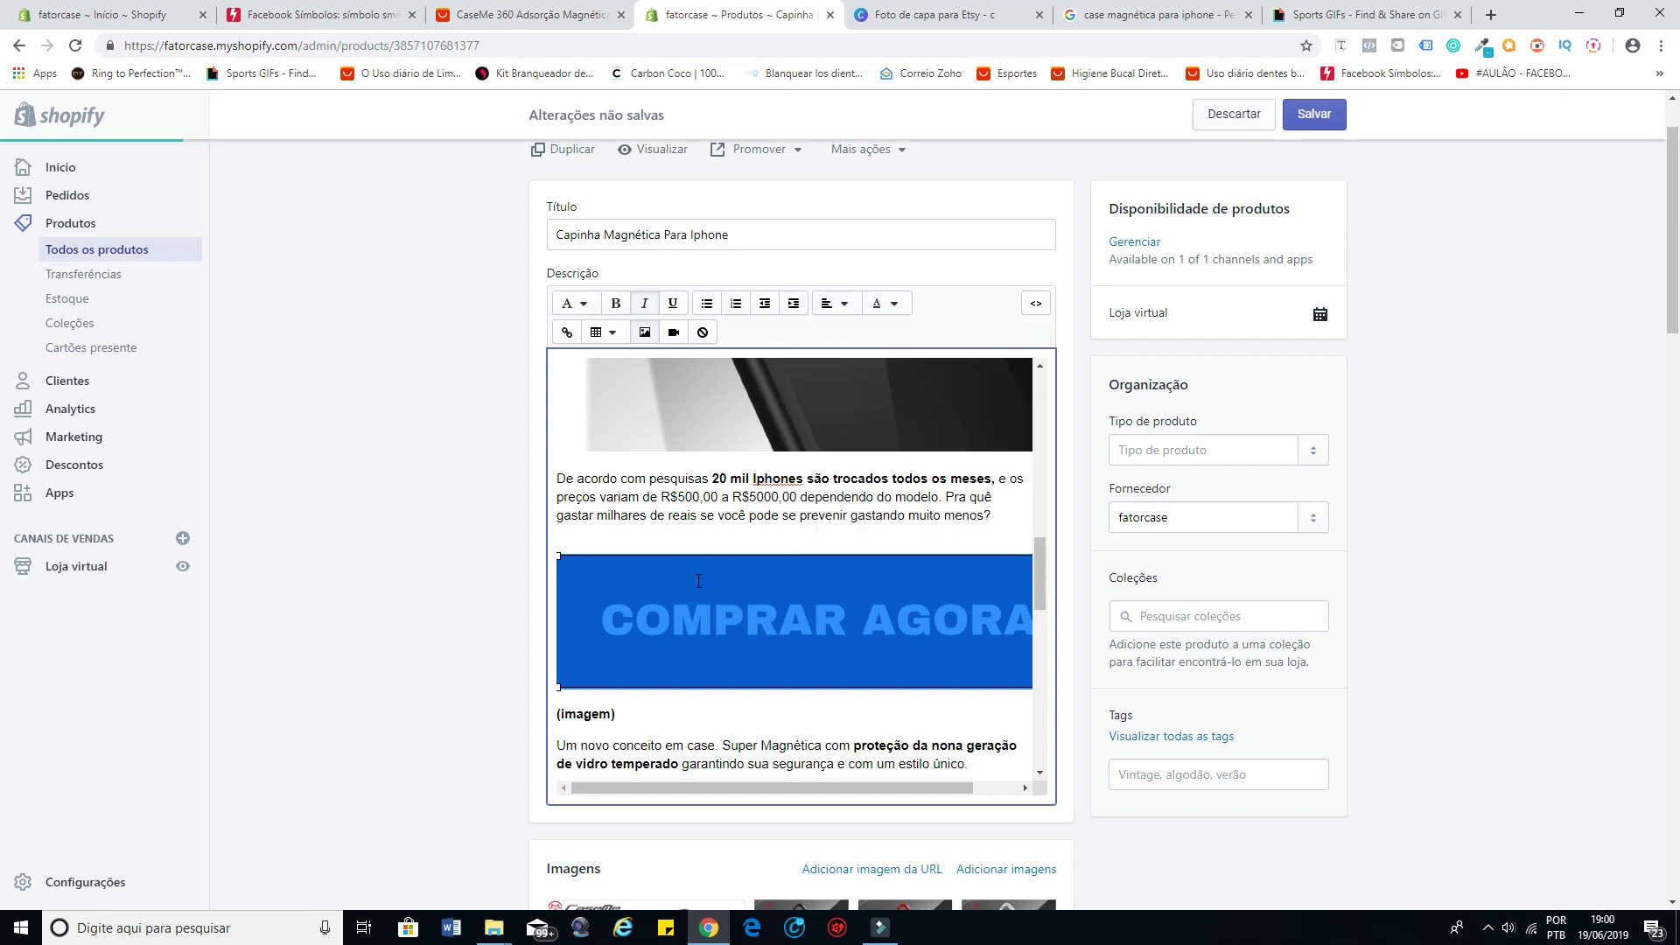
pyautogui.doubleClick(698, 581)
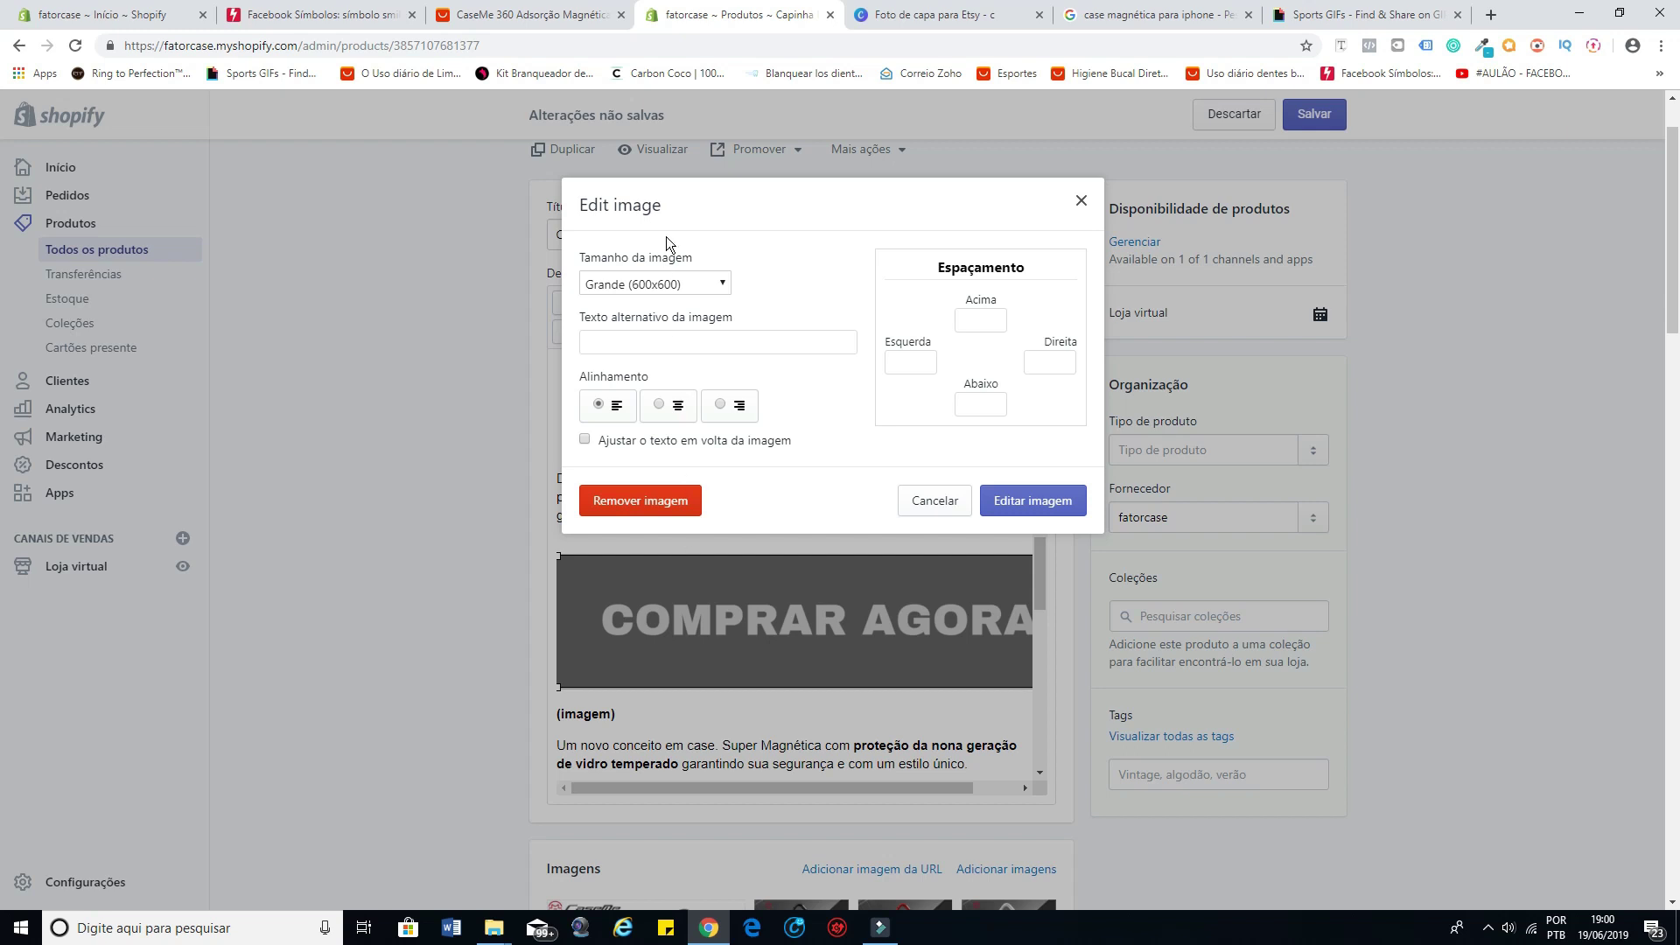
pyautogui.click(680, 282)
pyautogui.click(663, 432)
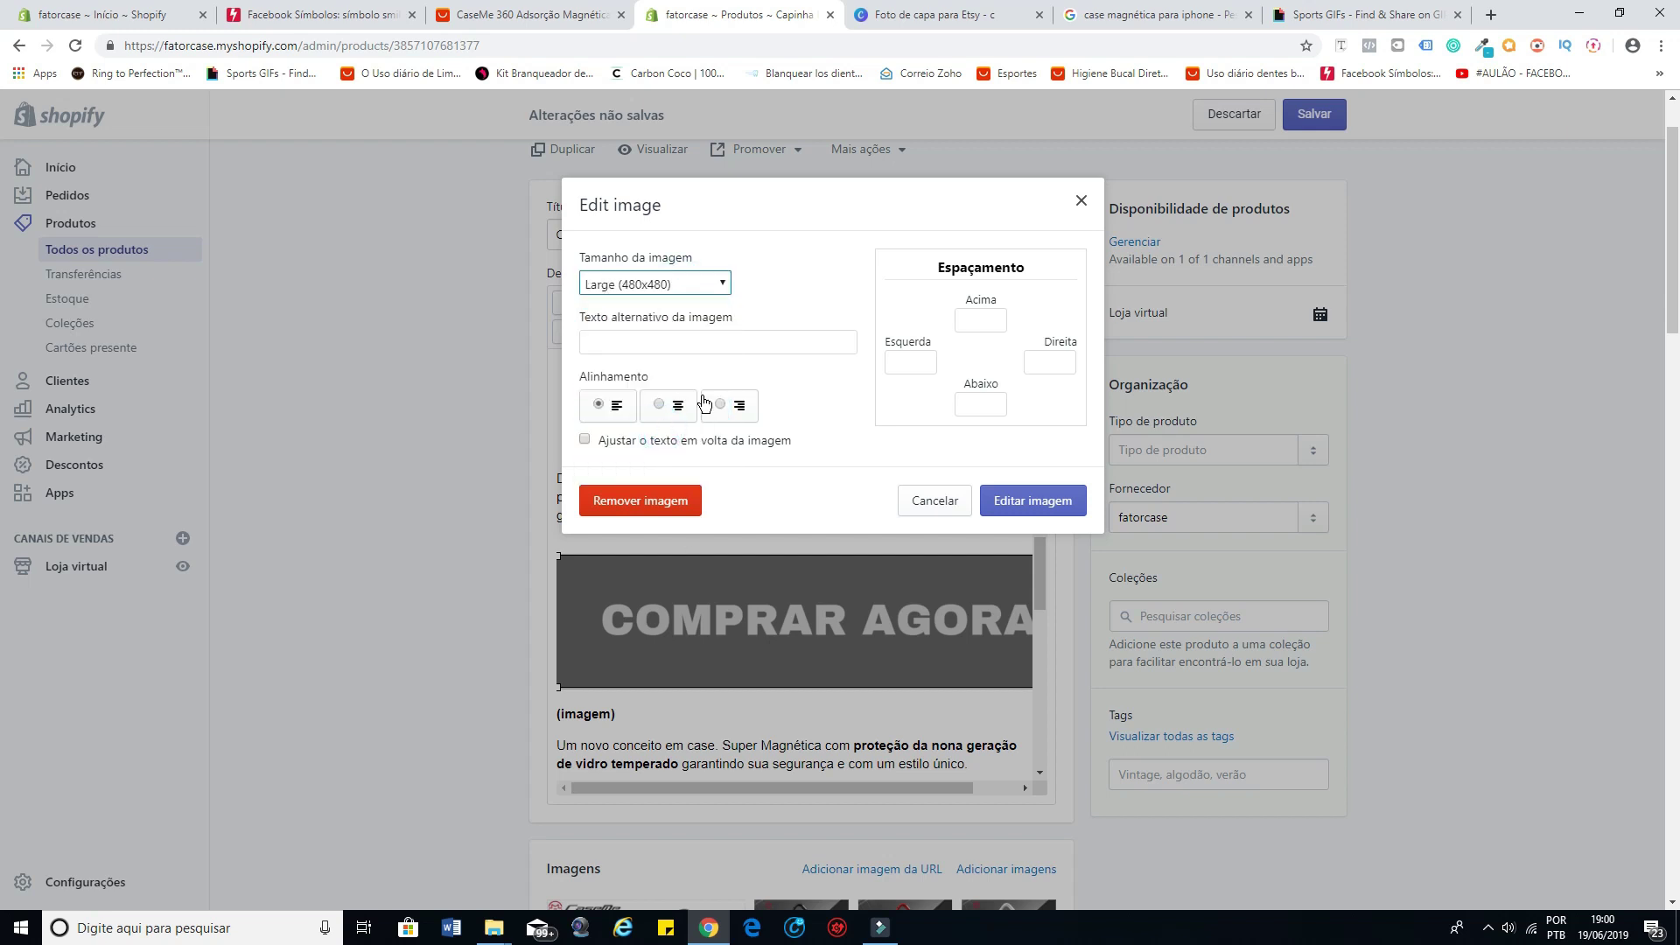
pyautogui.click(1030, 501)
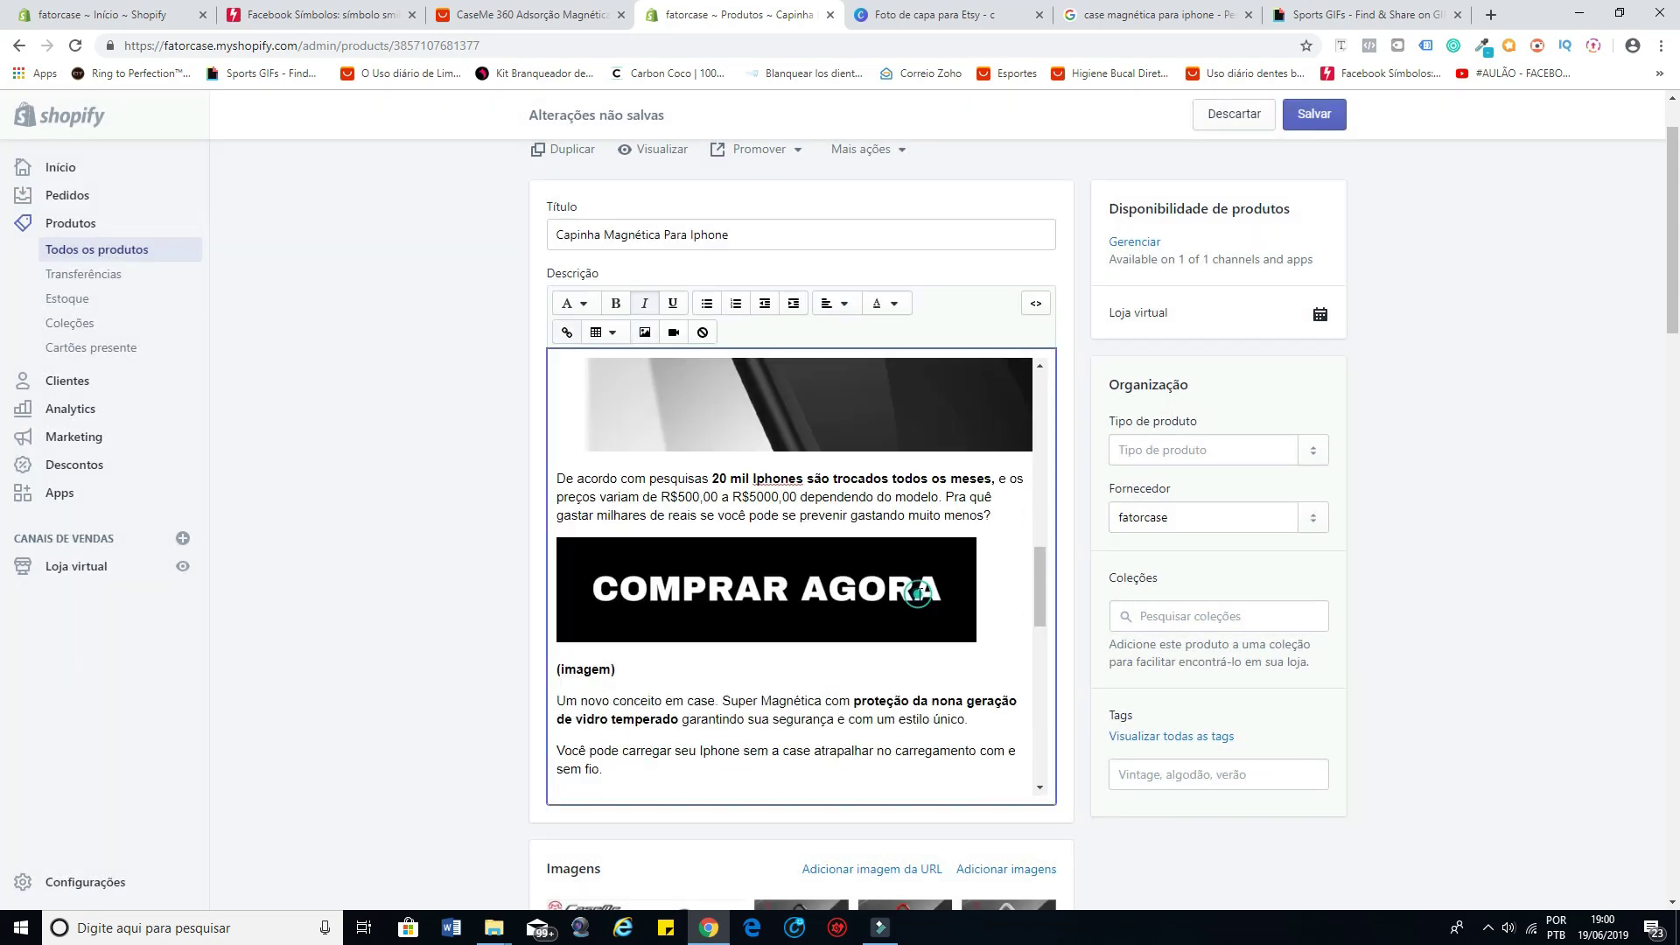
pyautogui.click(955, 619)
pyautogui.moveTo(975, 640); pyautogui.dragTo(1029, 664)
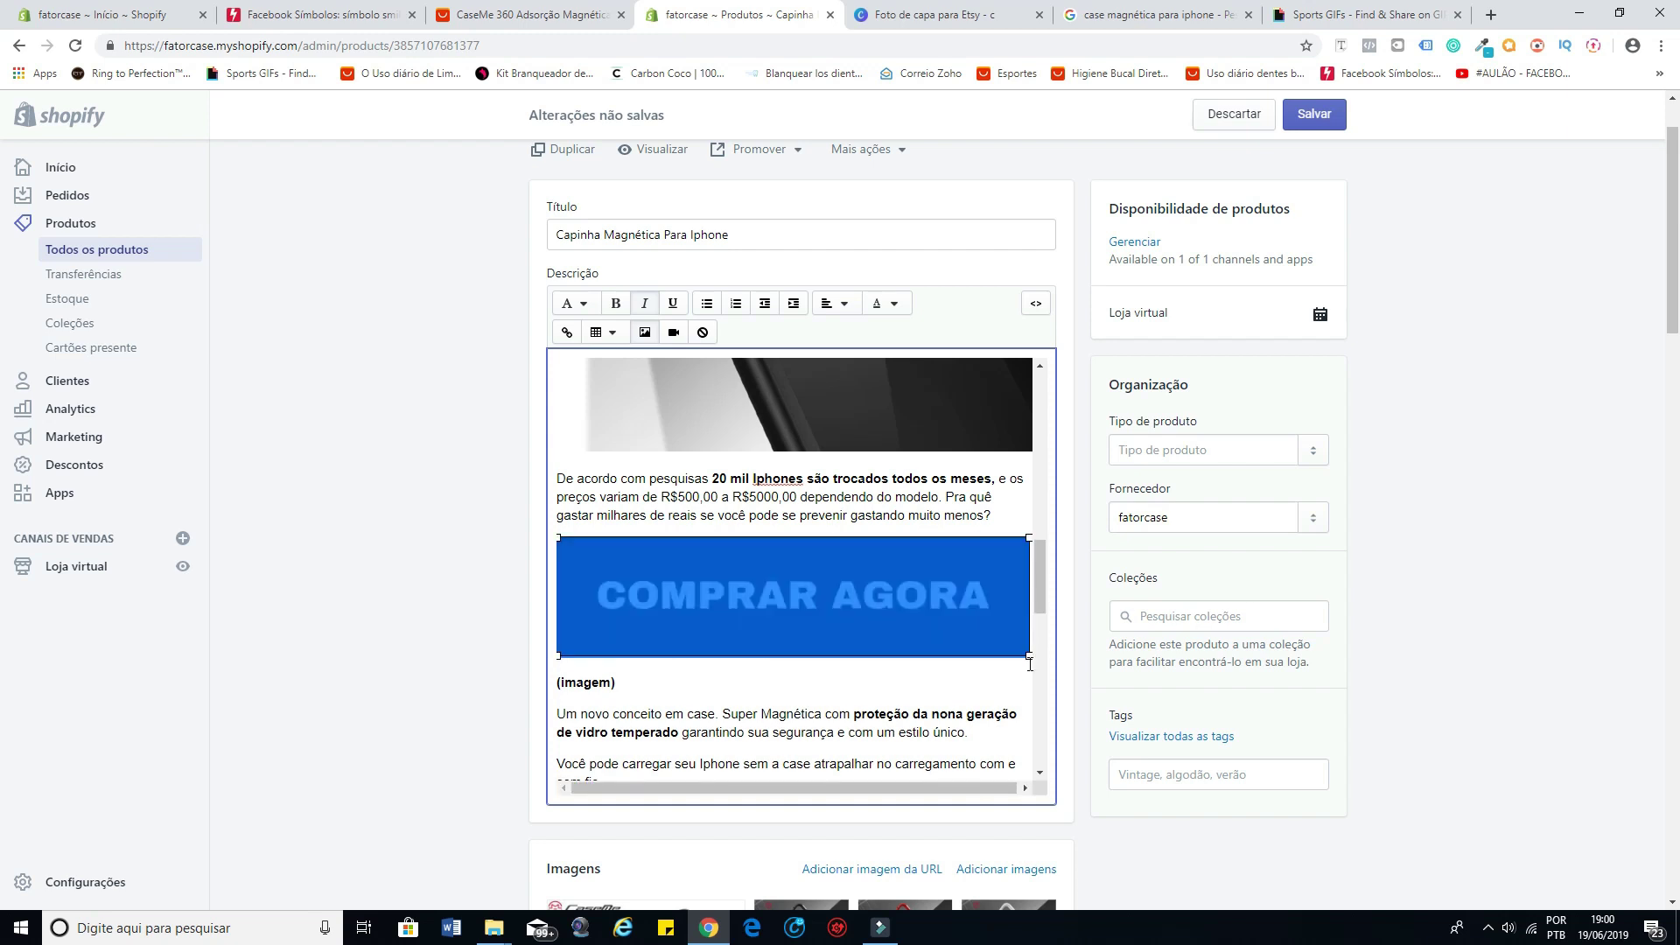
# Step: Save the product with the resized COMPRAR AGORA image in its description
pyautogui.moveTo(739, 713); pyautogui.dragTo(735, 724)
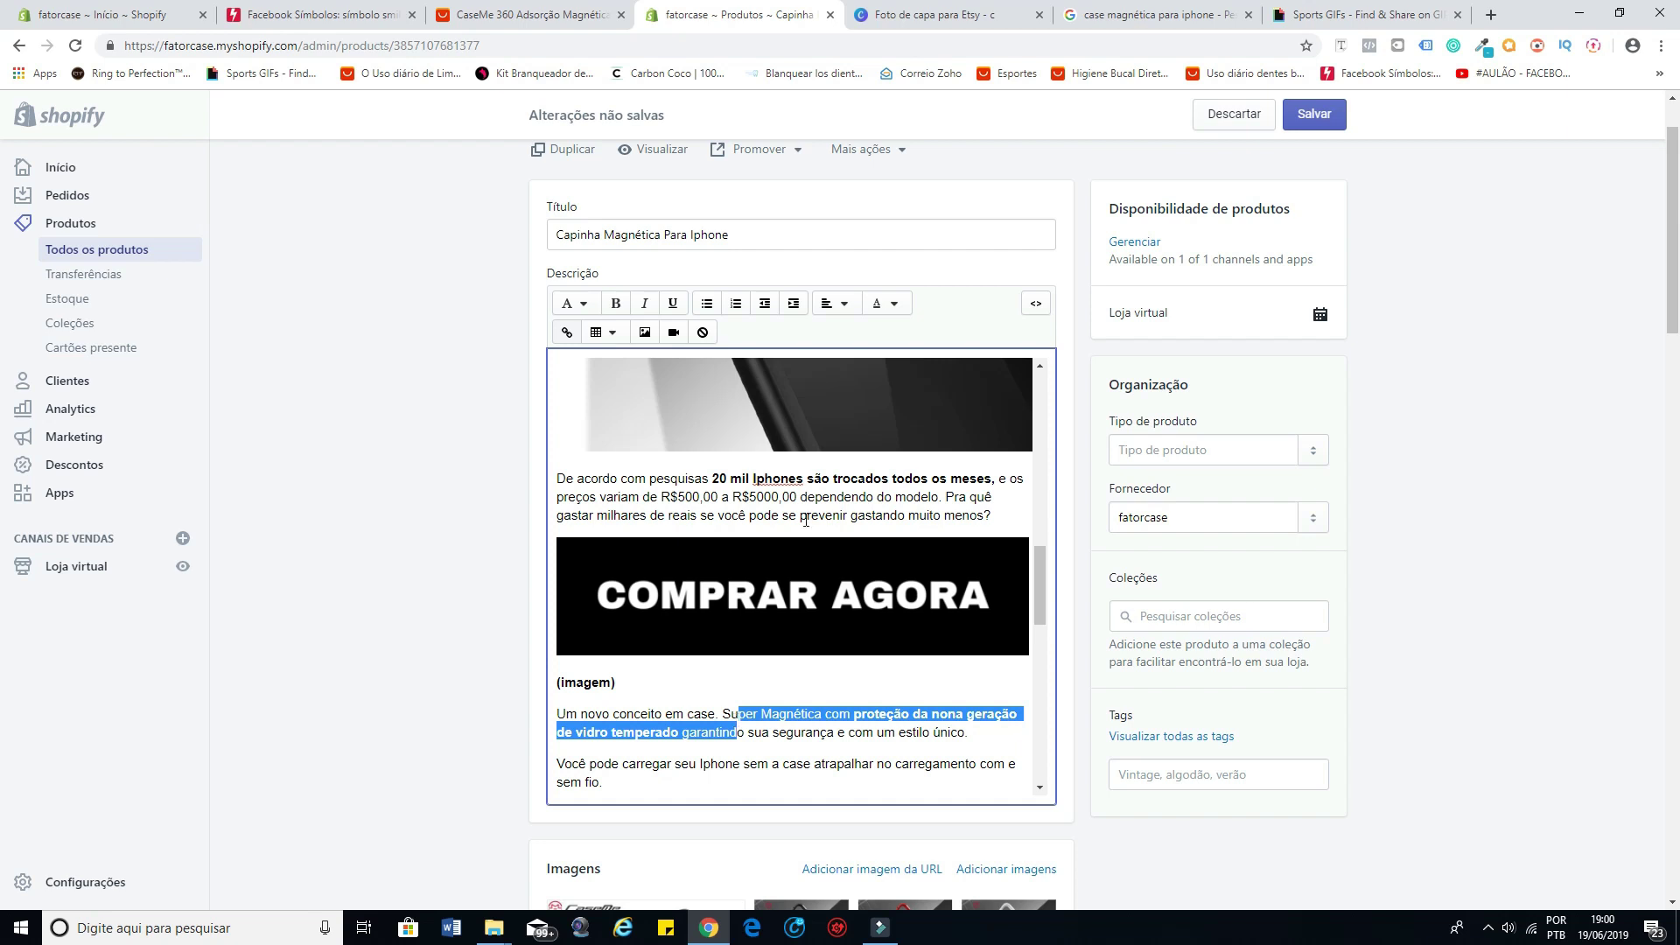
pyautogui.click(1304, 129)
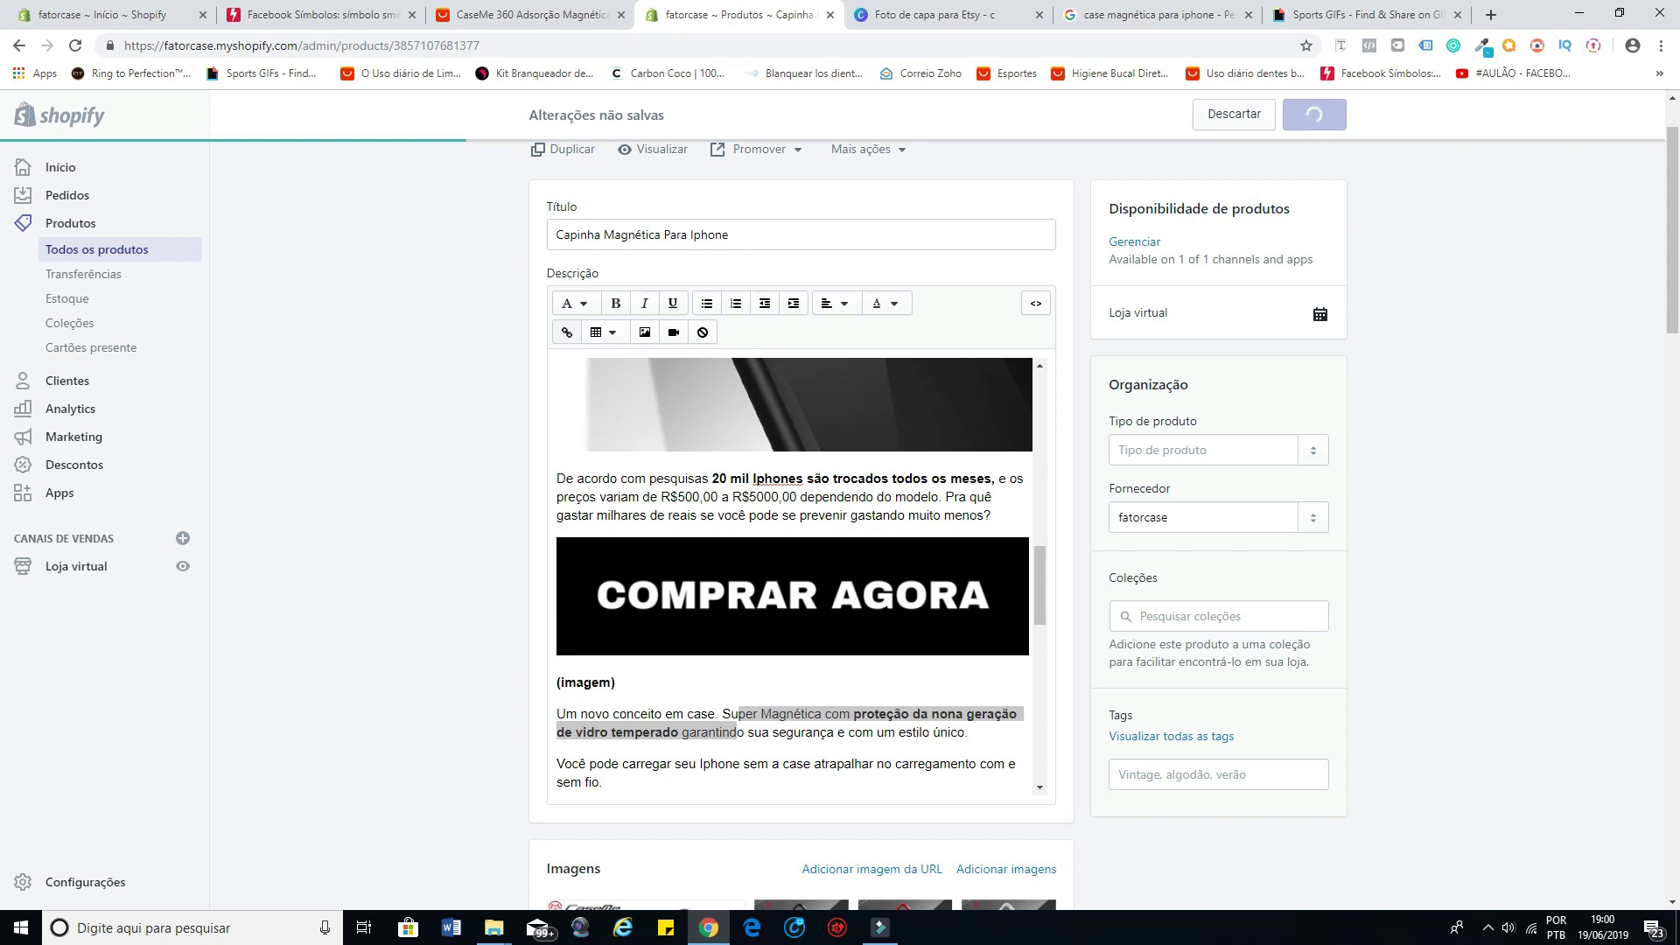
pyautogui.scroll(-1, 792, 578)
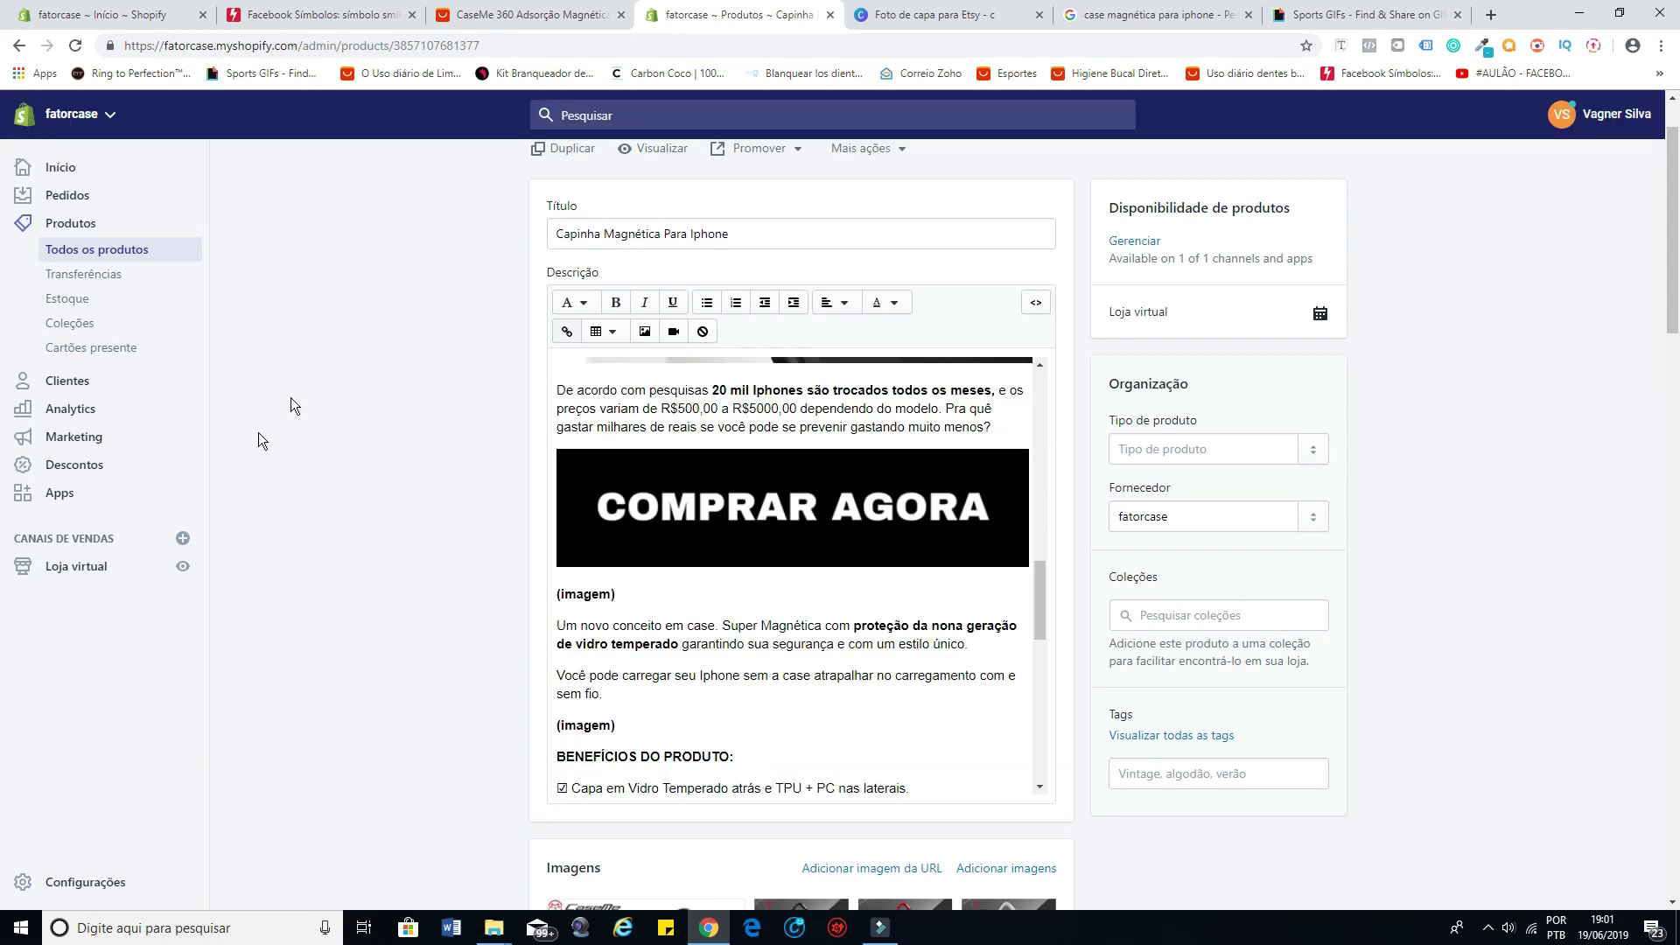
# Step: Add the Botão Comprar (Buy Button) sales channel to the store
pyautogui.click(182, 540)
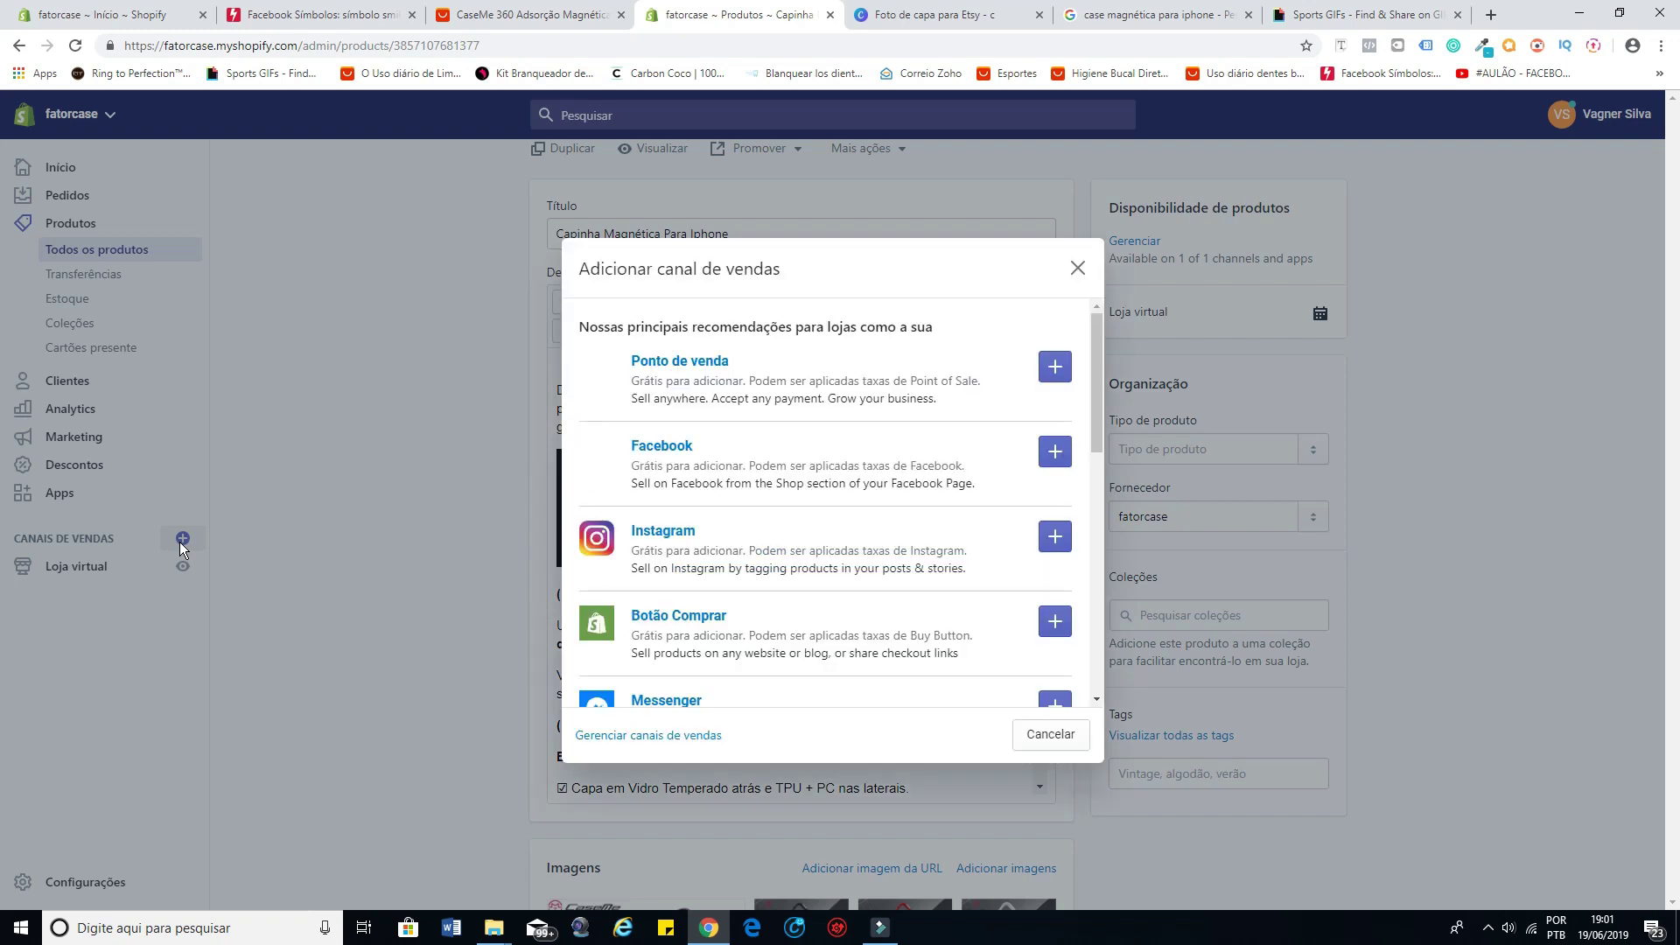
pyautogui.scroll(-2, 694, 558)
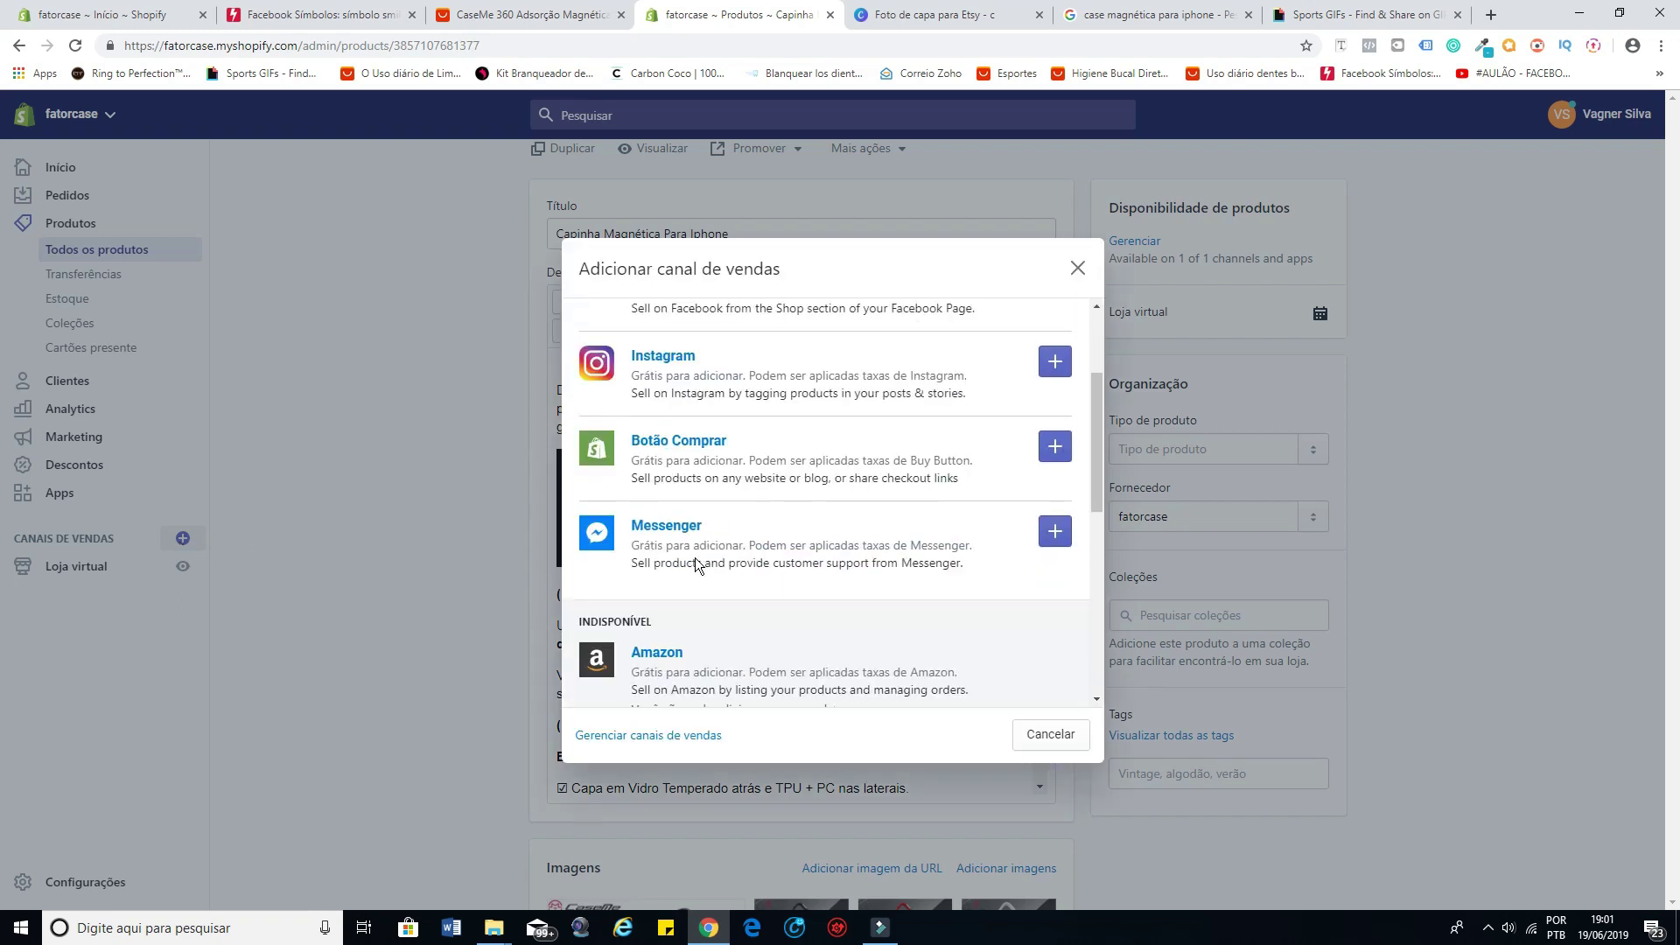
pyautogui.click(1058, 450)
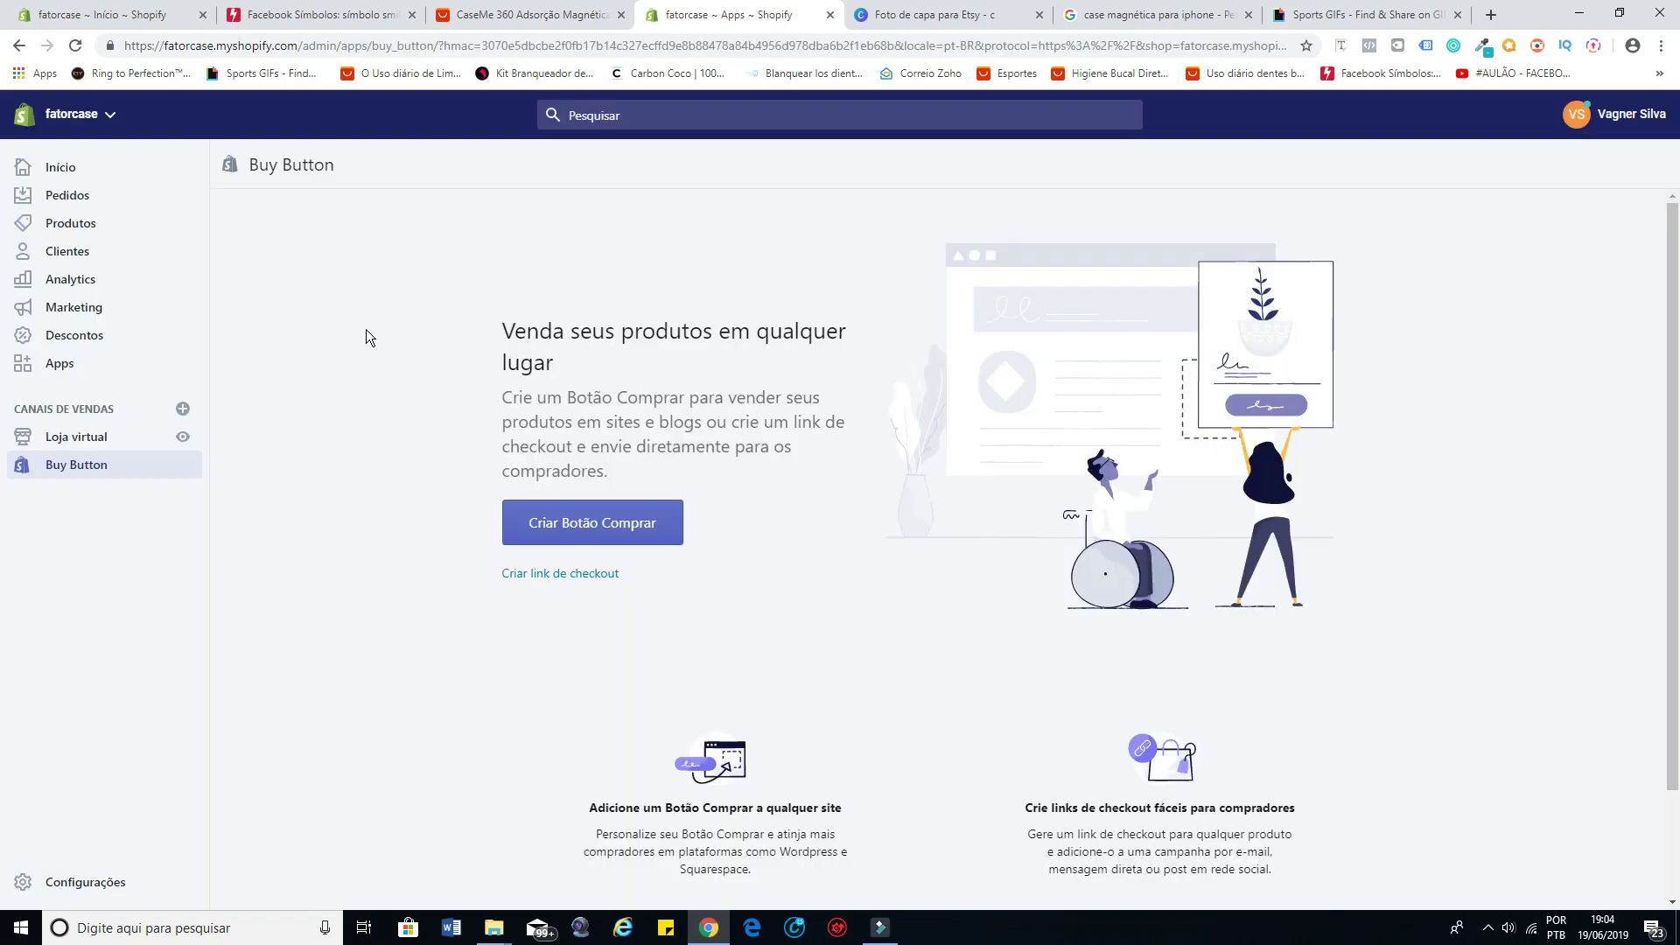
# Step: Create a checkout link for Capinha Magnética Para Iphone with the Black / For iPhone 6 Plus variant and copy the link
pyautogui.click(533, 575)
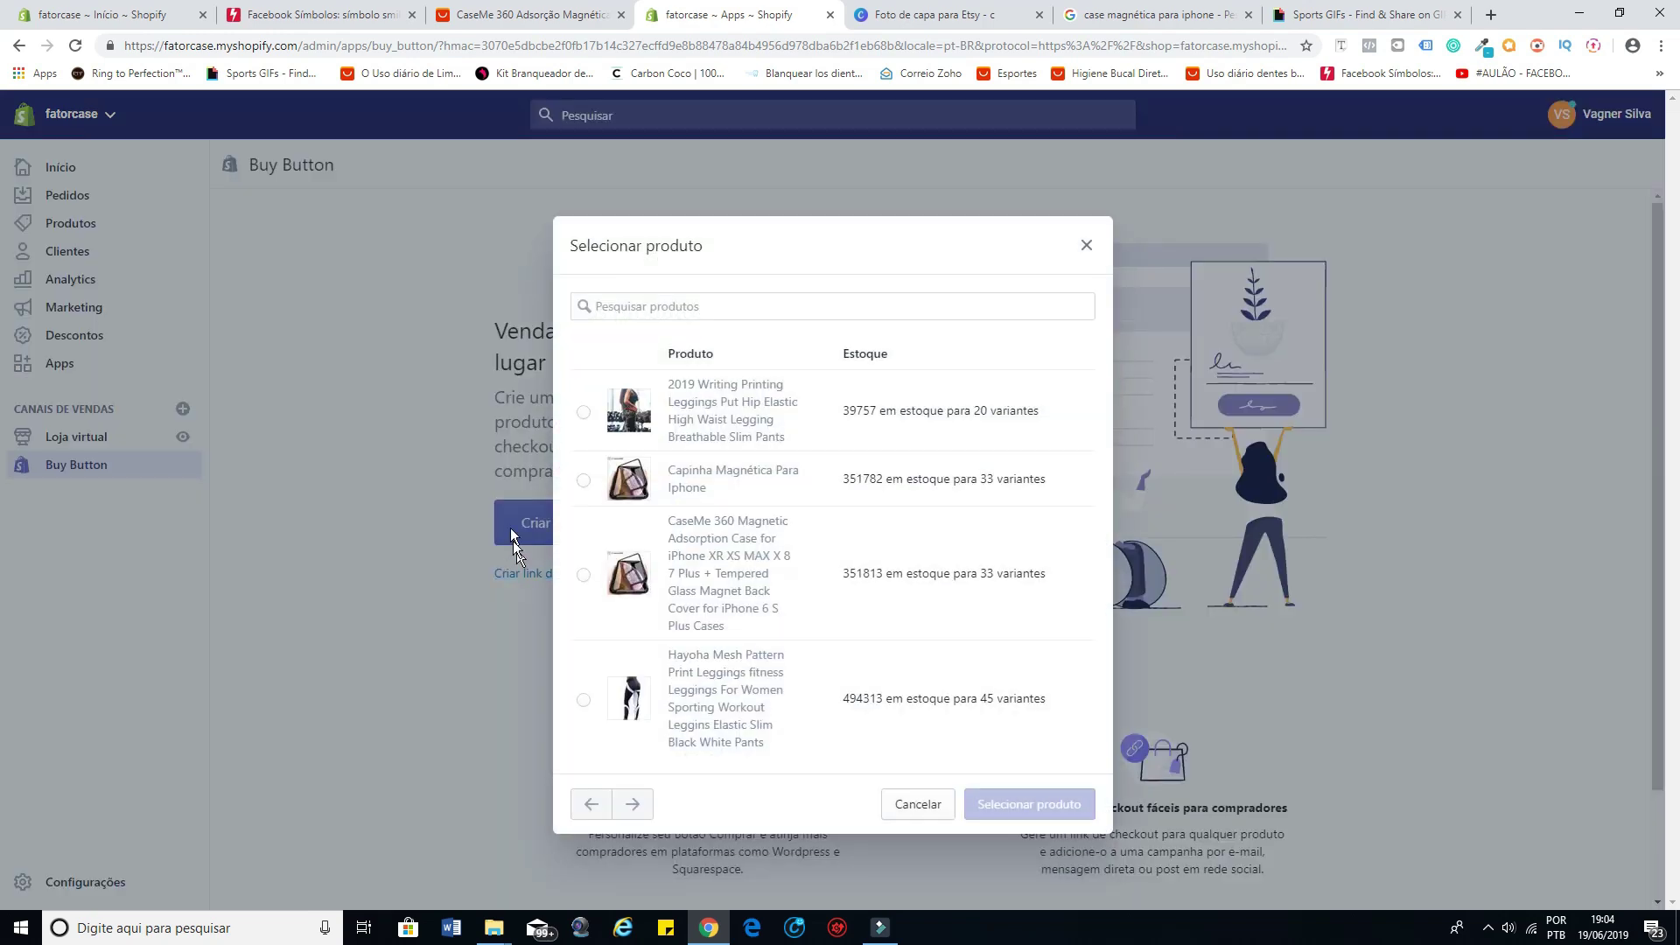
pyautogui.click(586, 482)
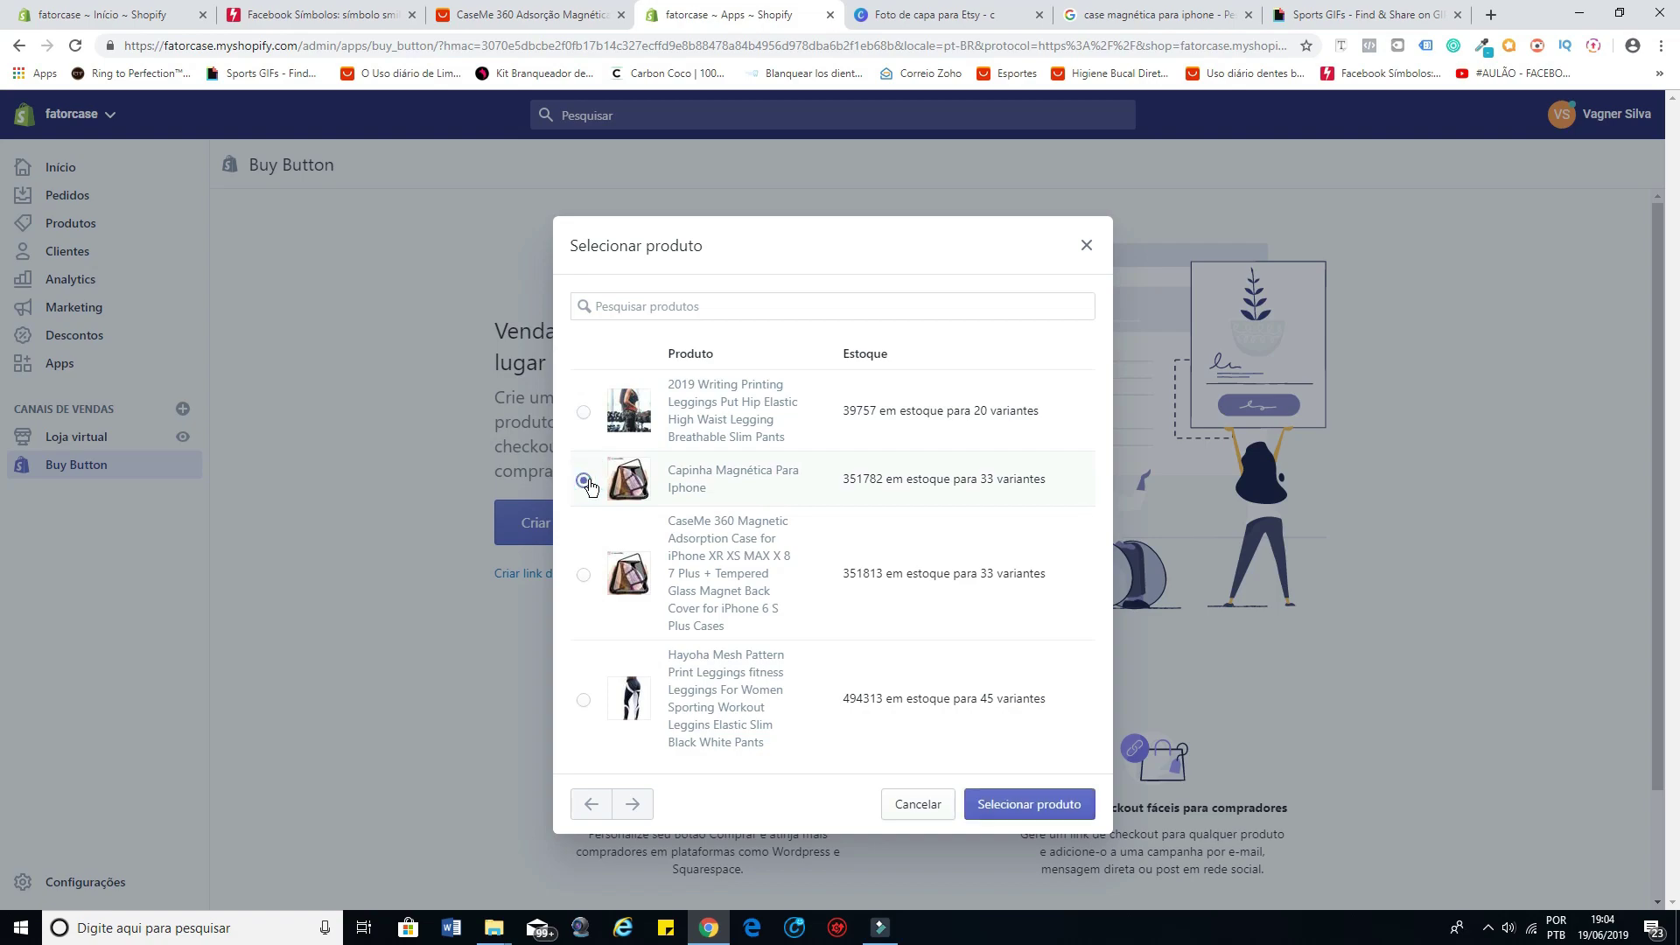
pyautogui.click(1039, 805)
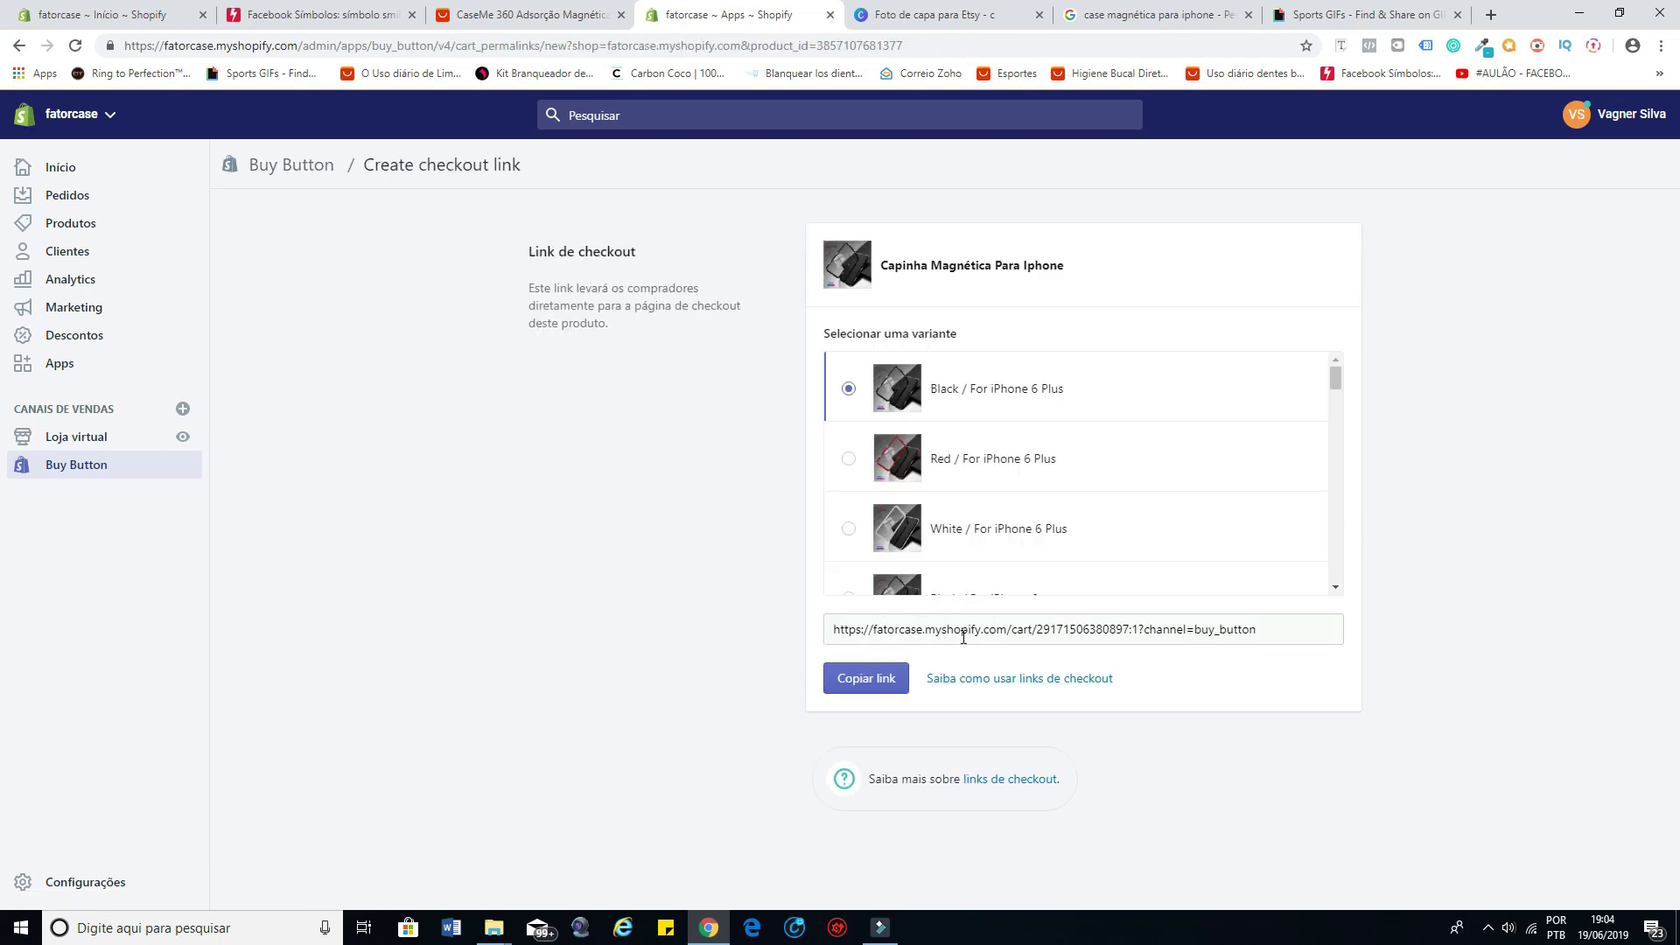
pyautogui.click(862, 682)
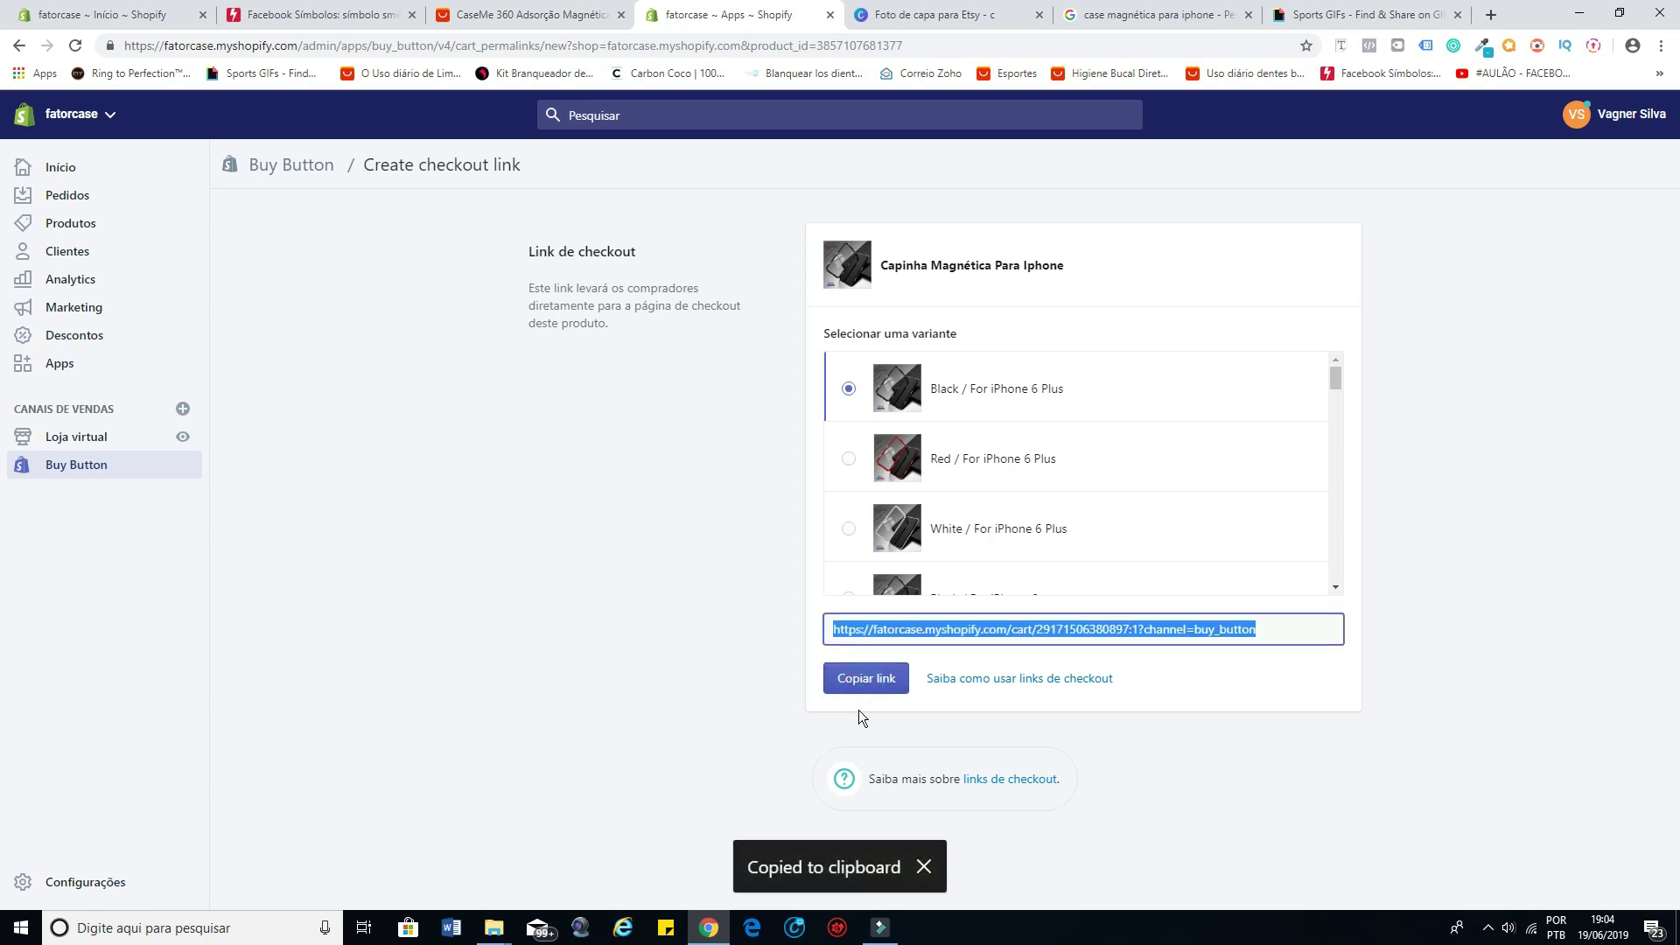
# Step: Link the COMPRAR AGORA image in the Capinha Magnética Para Iphone description to the copied checkout link and save the product
pyautogui.click(72, 228)
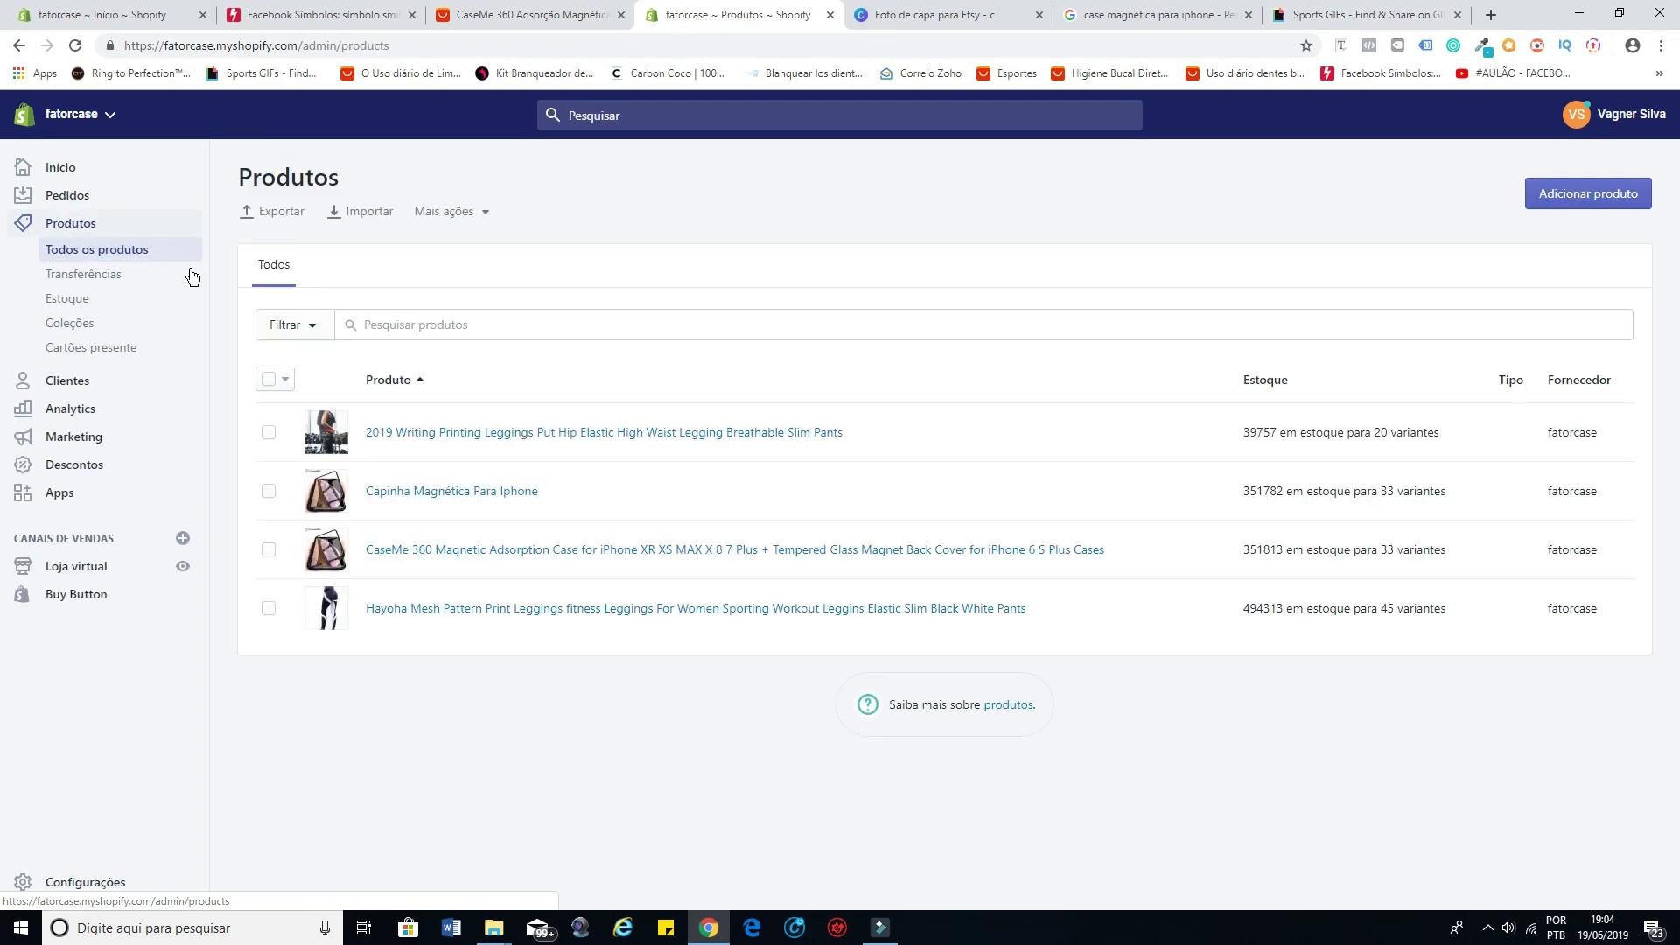
pyautogui.click(437, 497)
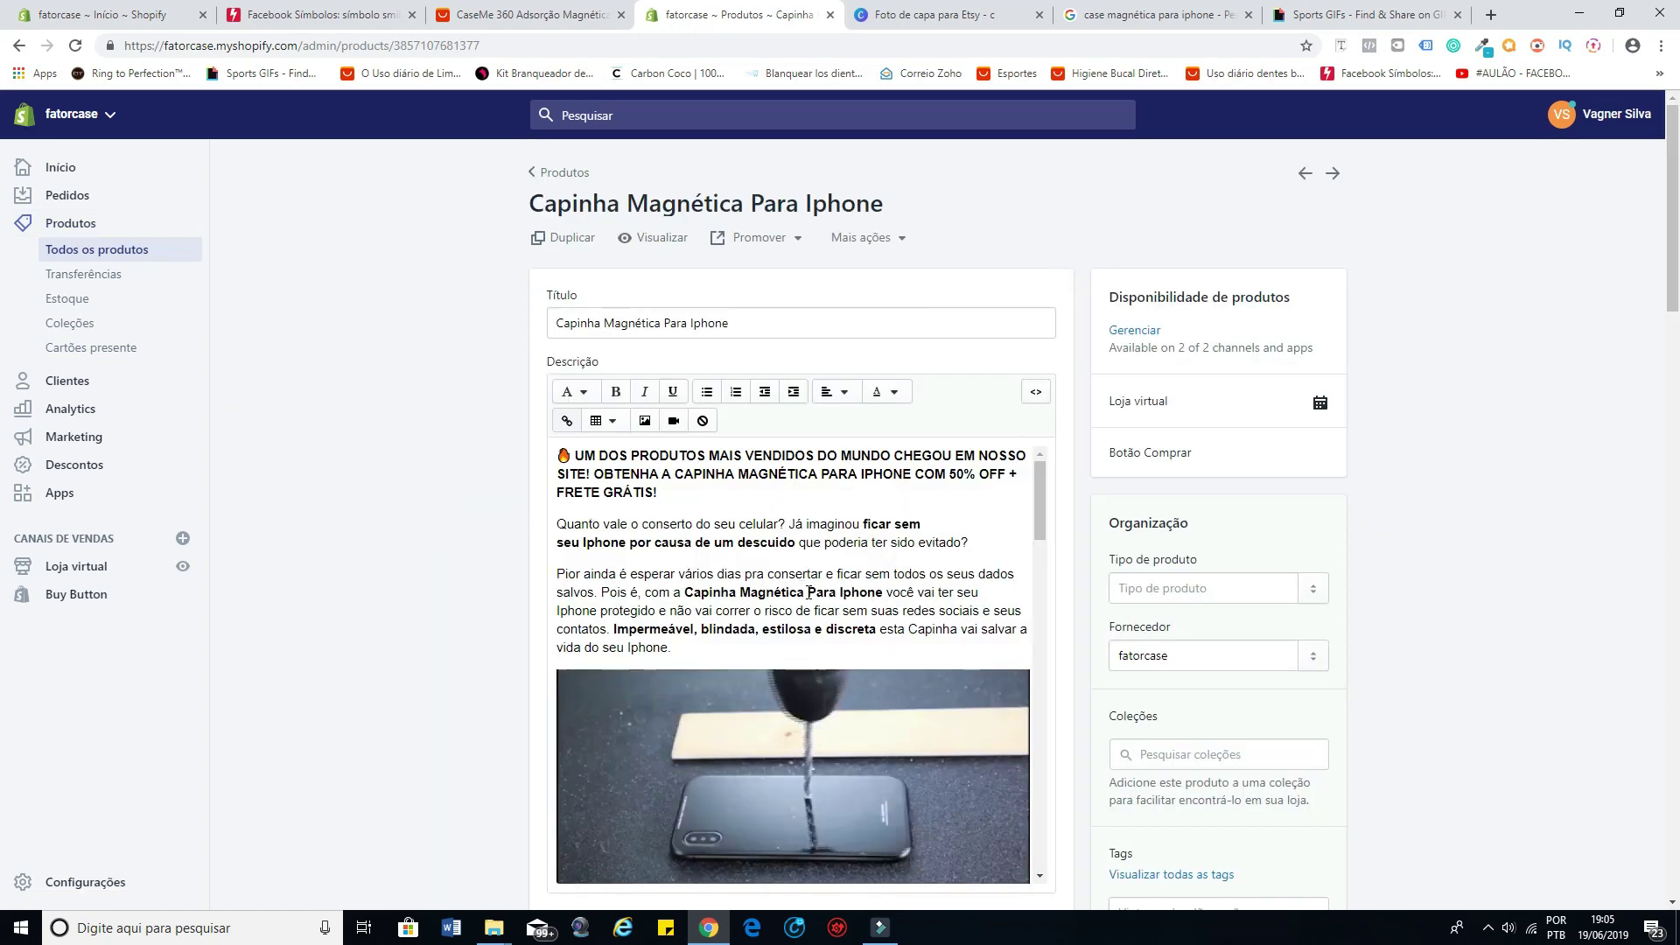
pyautogui.scroll(-10, 809, 593)
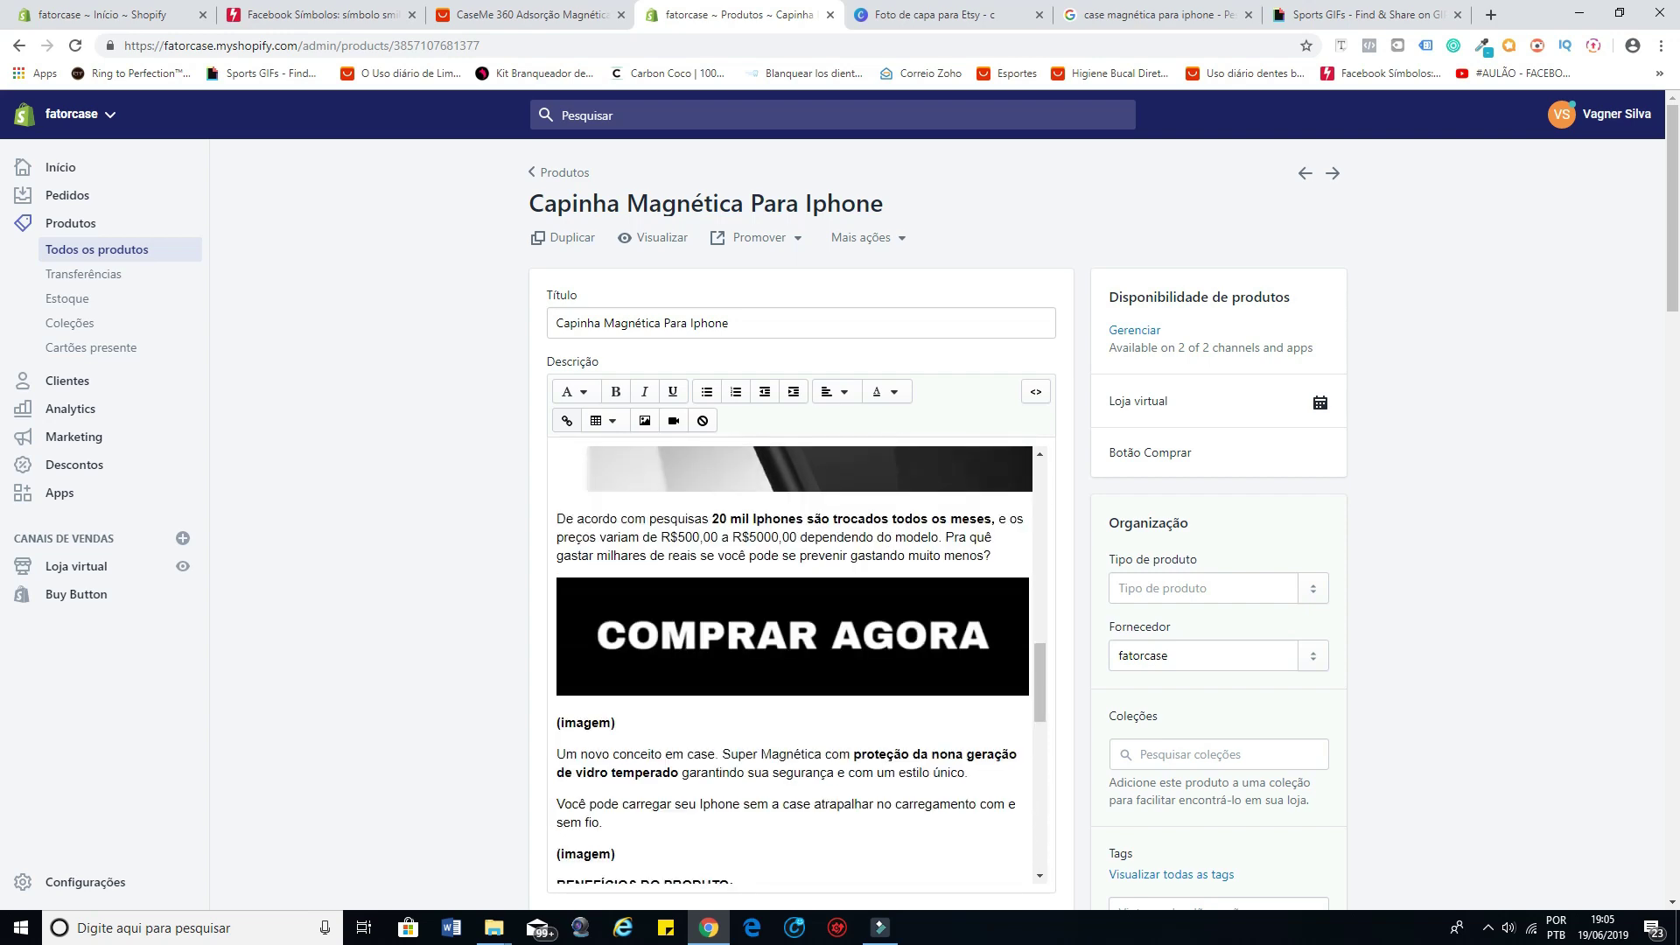
pyautogui.scroll(-1, 769, 601)
pyautogui.click(718, 560)
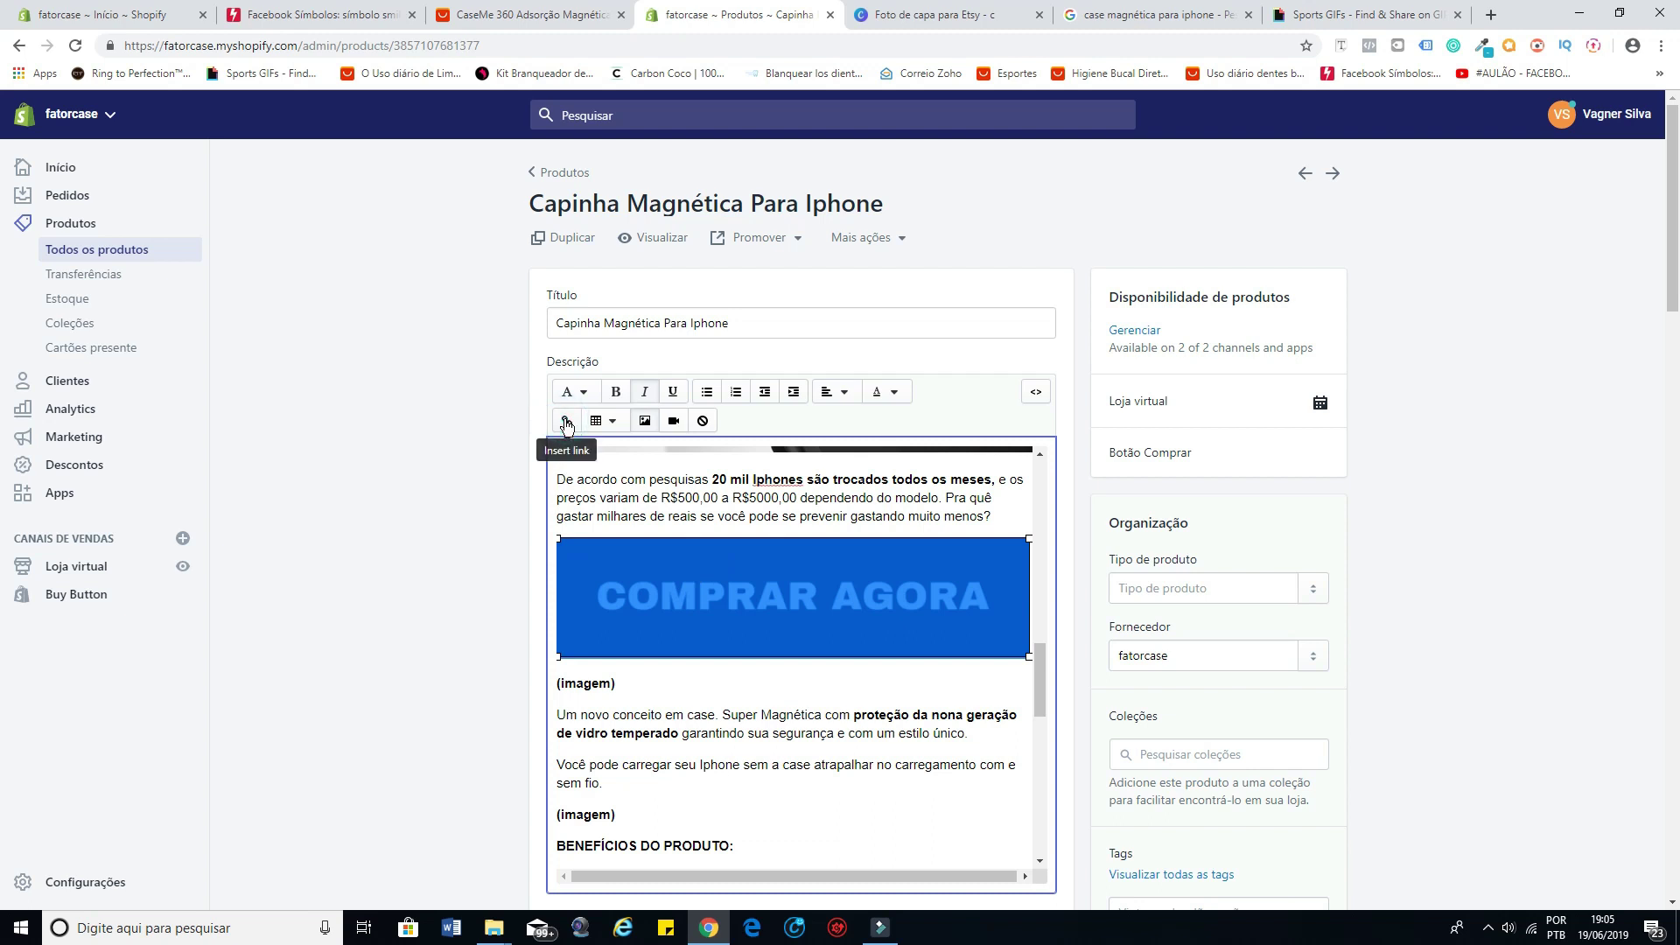
pyautogui.click(566, 423)
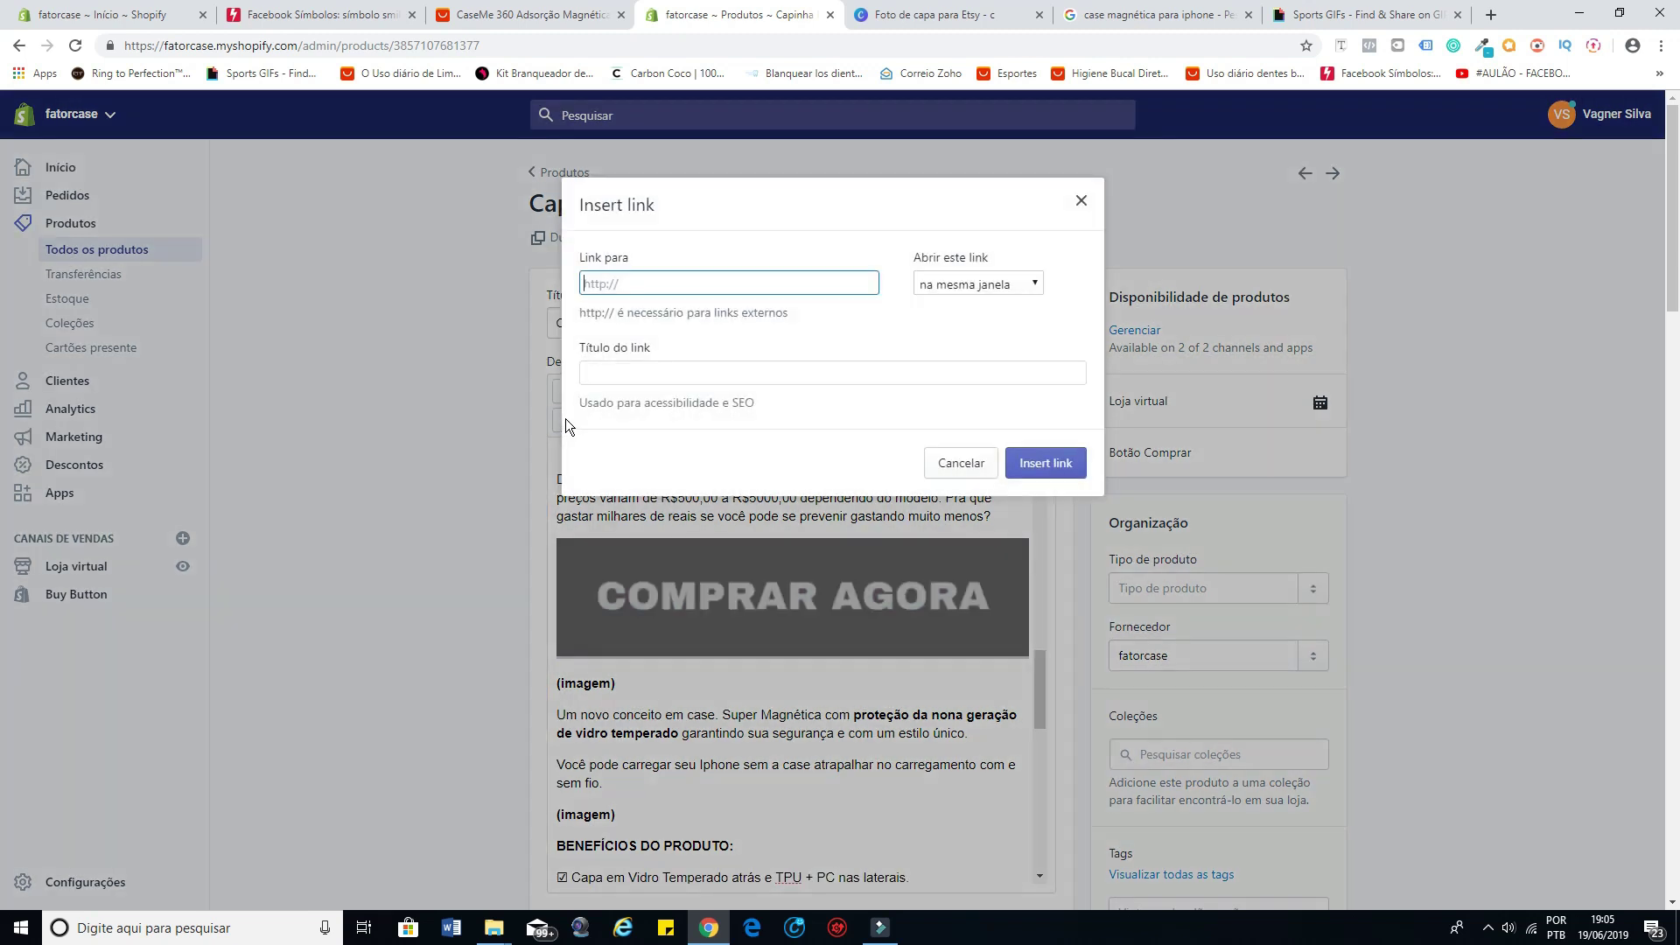
pyautogui.hotkey('ctrl', 'v')
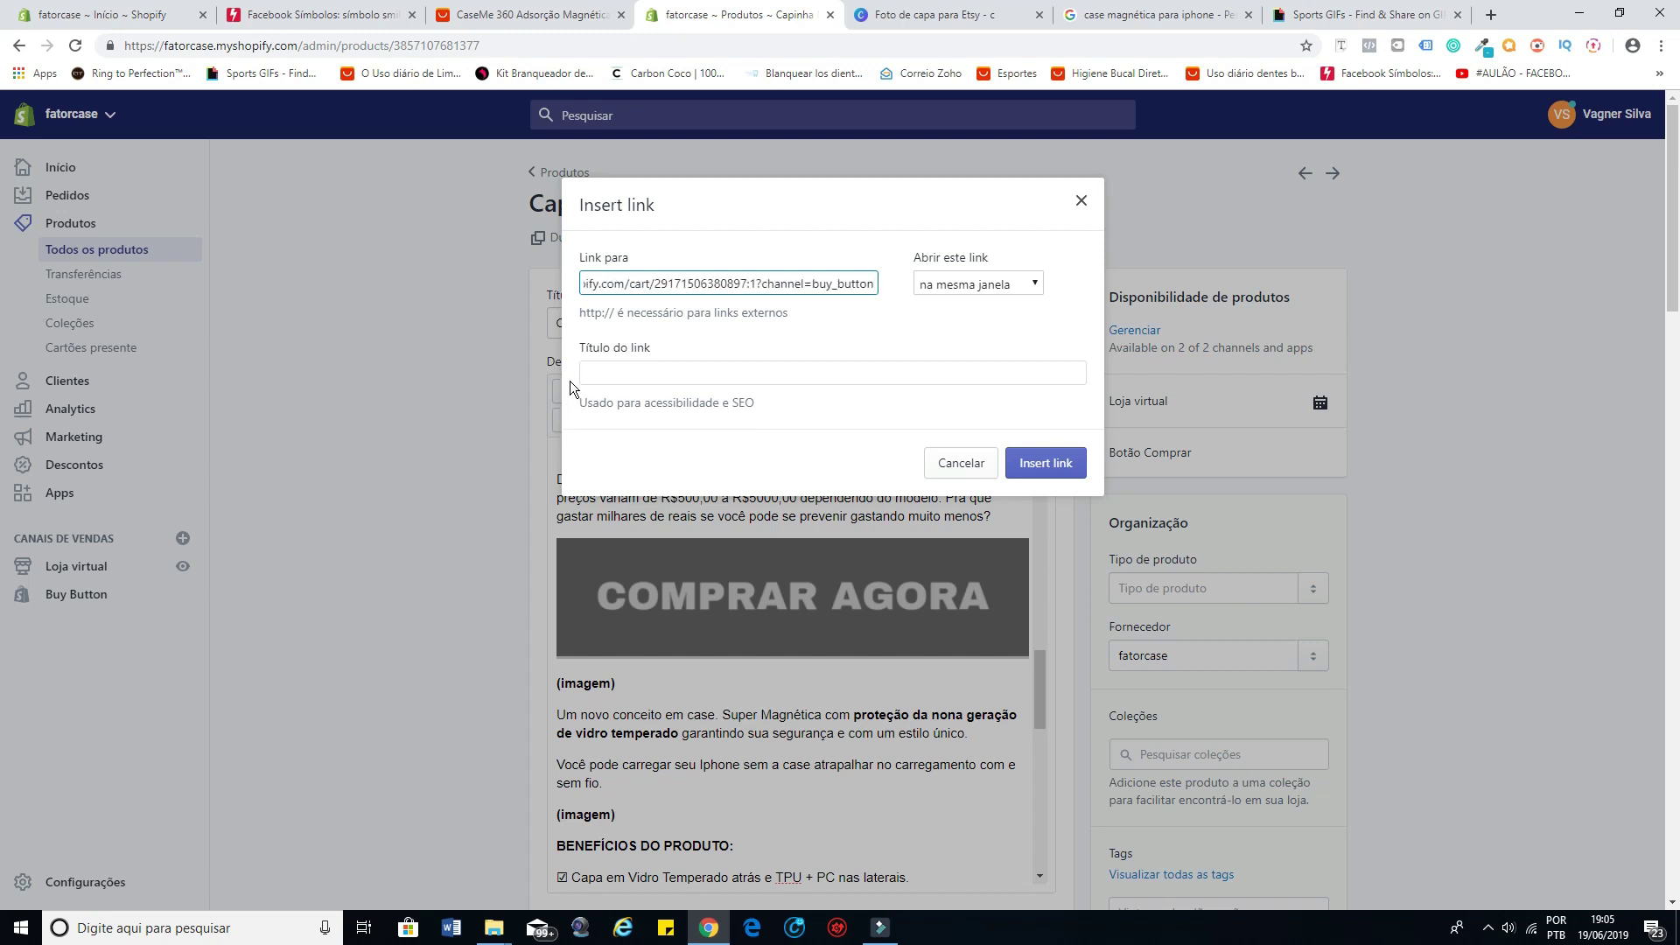
pyautogui.click(1037, 464)
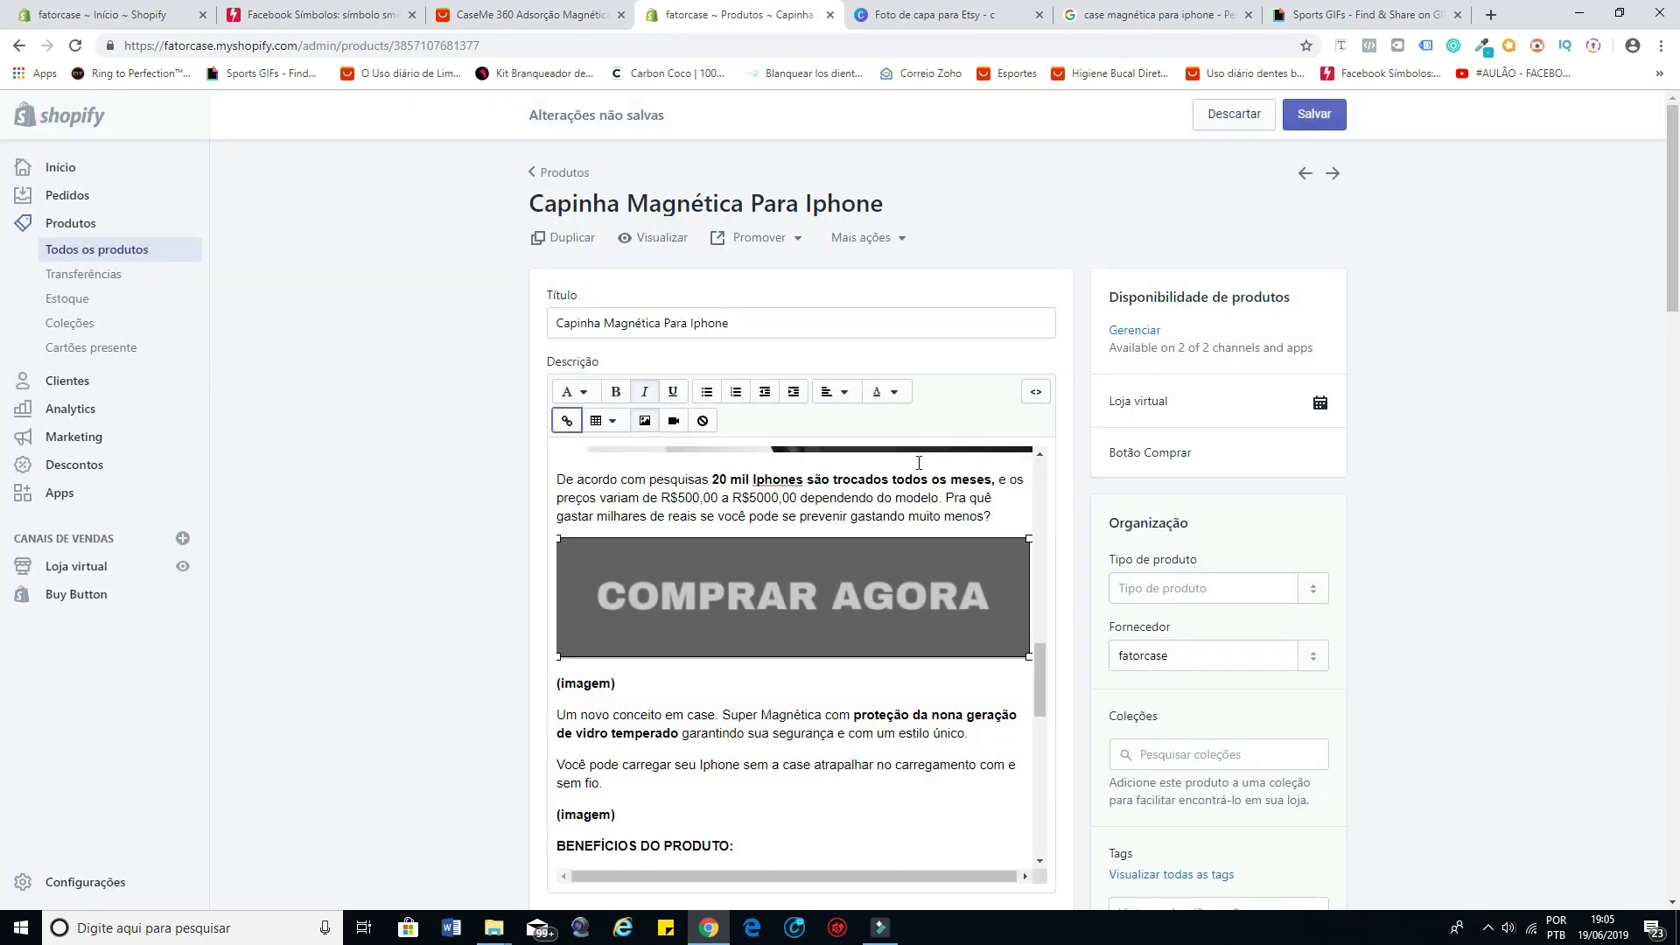
pyautogui.click(1315, 114)
# Step: Delete the (imagem) placeholder directly below the COMPRAR AGORA image in the description
pyautogui.scroll(-6, 747, 575)
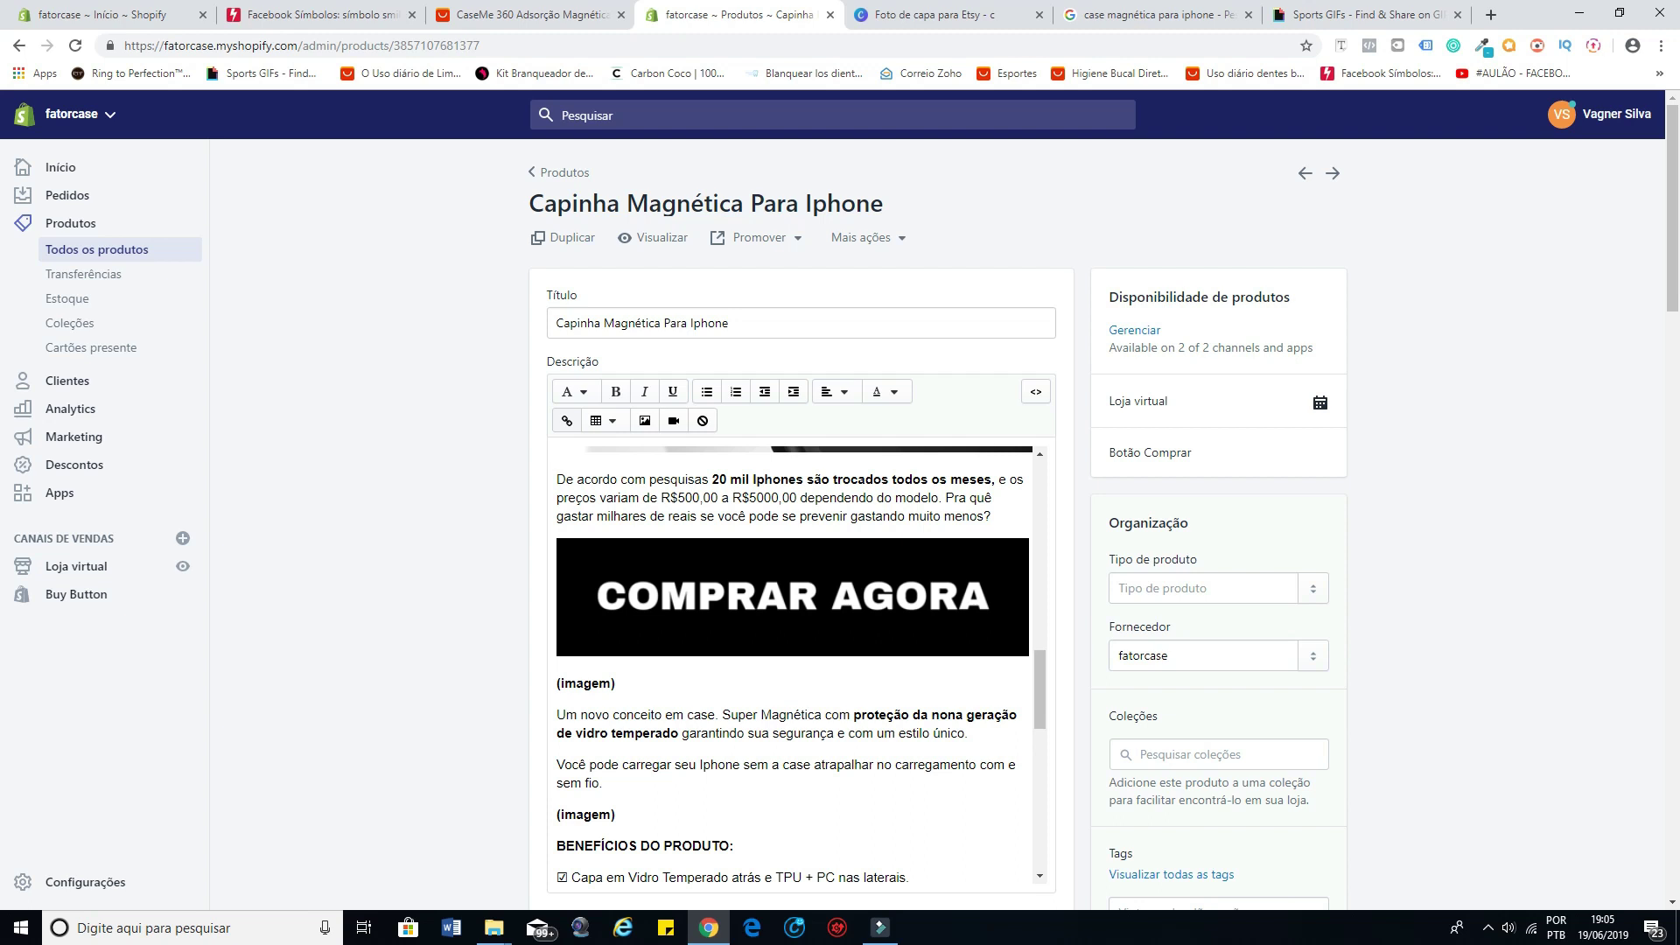
pyautogui.scroll(-1, 610, 593)
pyautogui.tripleClick(610, 595)
pyautogui.press('BackSpace')
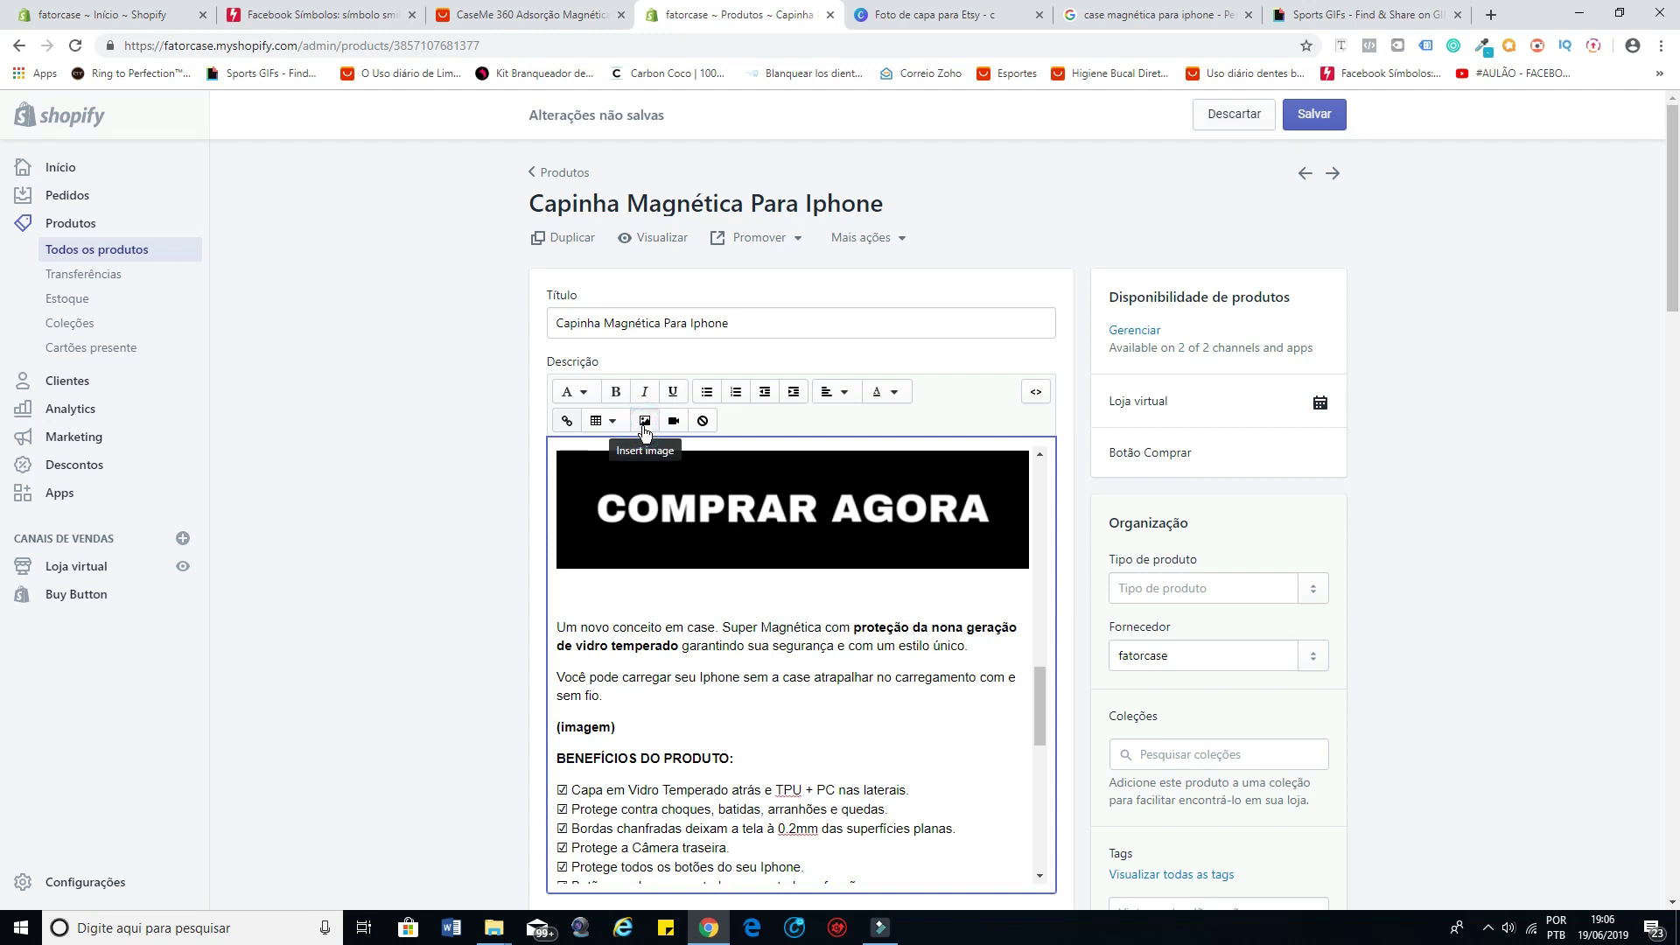
# Step: Insert the already uploaded 9H Tempered glass case image below the COMPRAR AGORA image at size Grande (600x600)
pyautogui.click(643, 427)
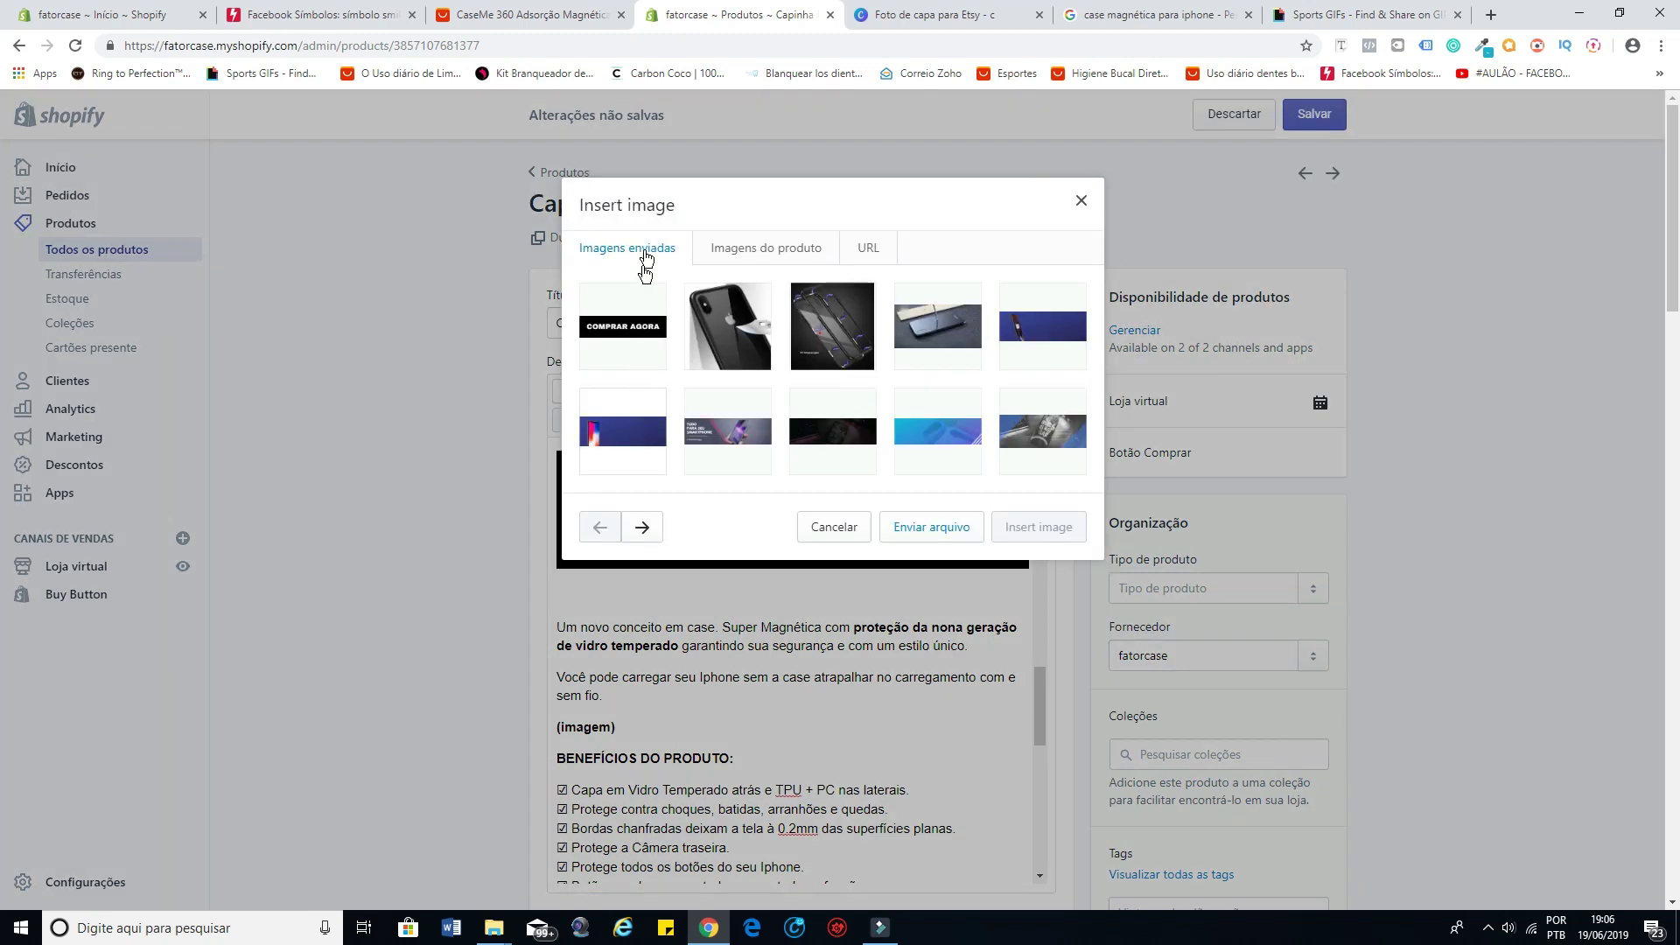
pyautogui.click(825, 331)
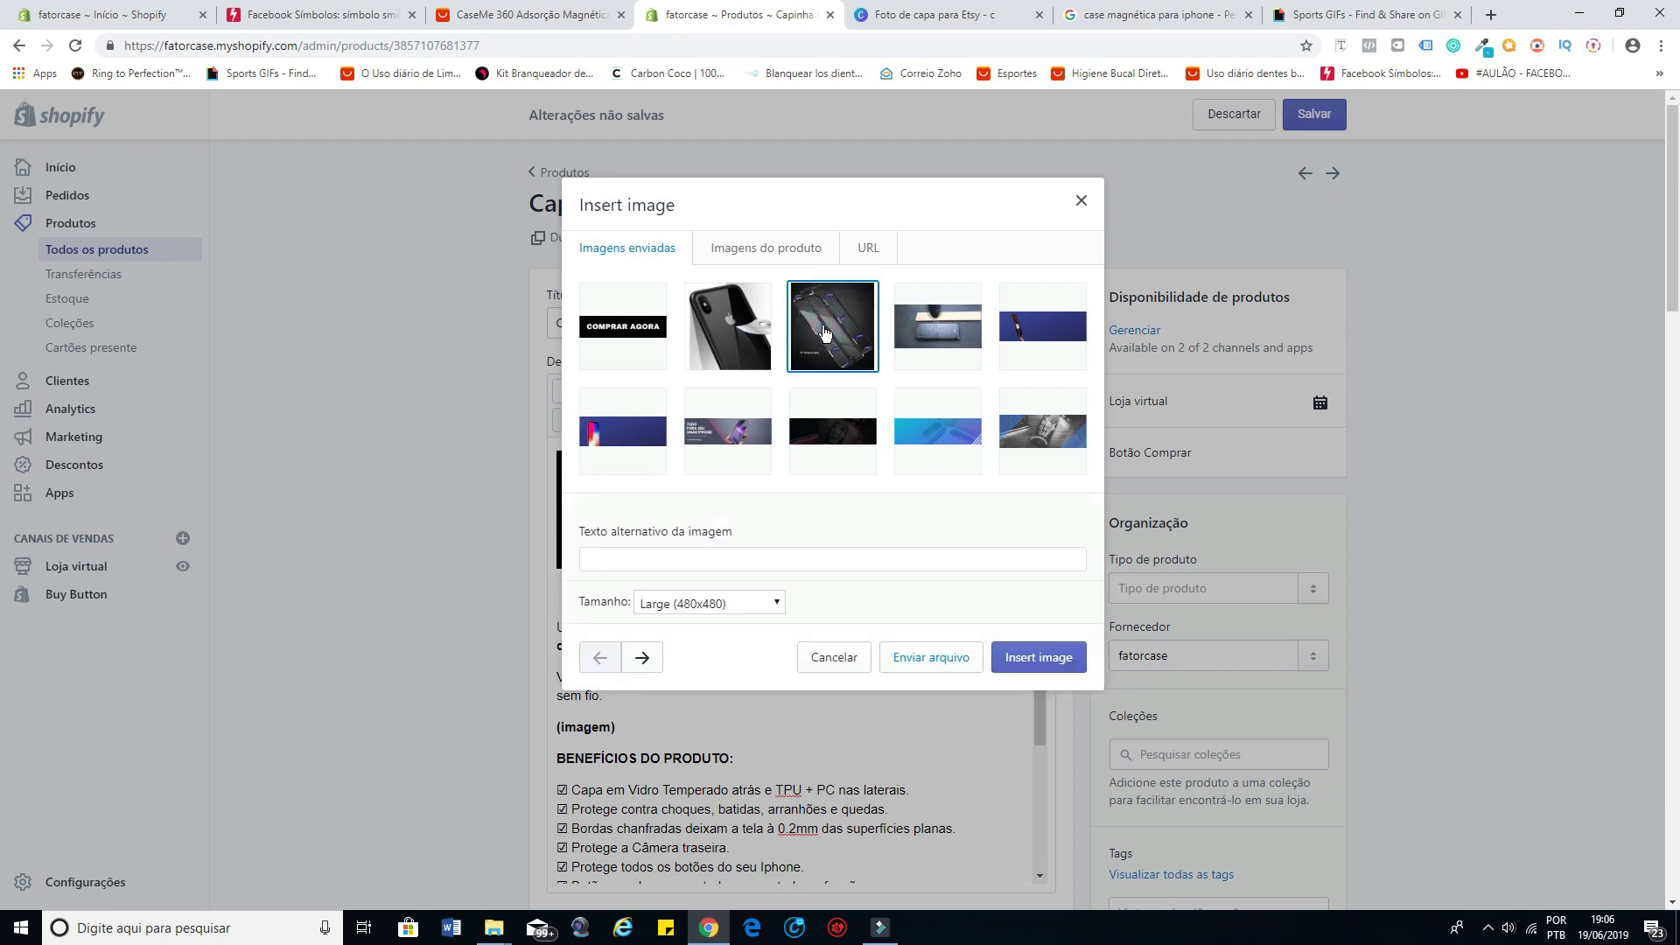
pyautogui.click(689, 603)
pyautogui.click(693, 765)
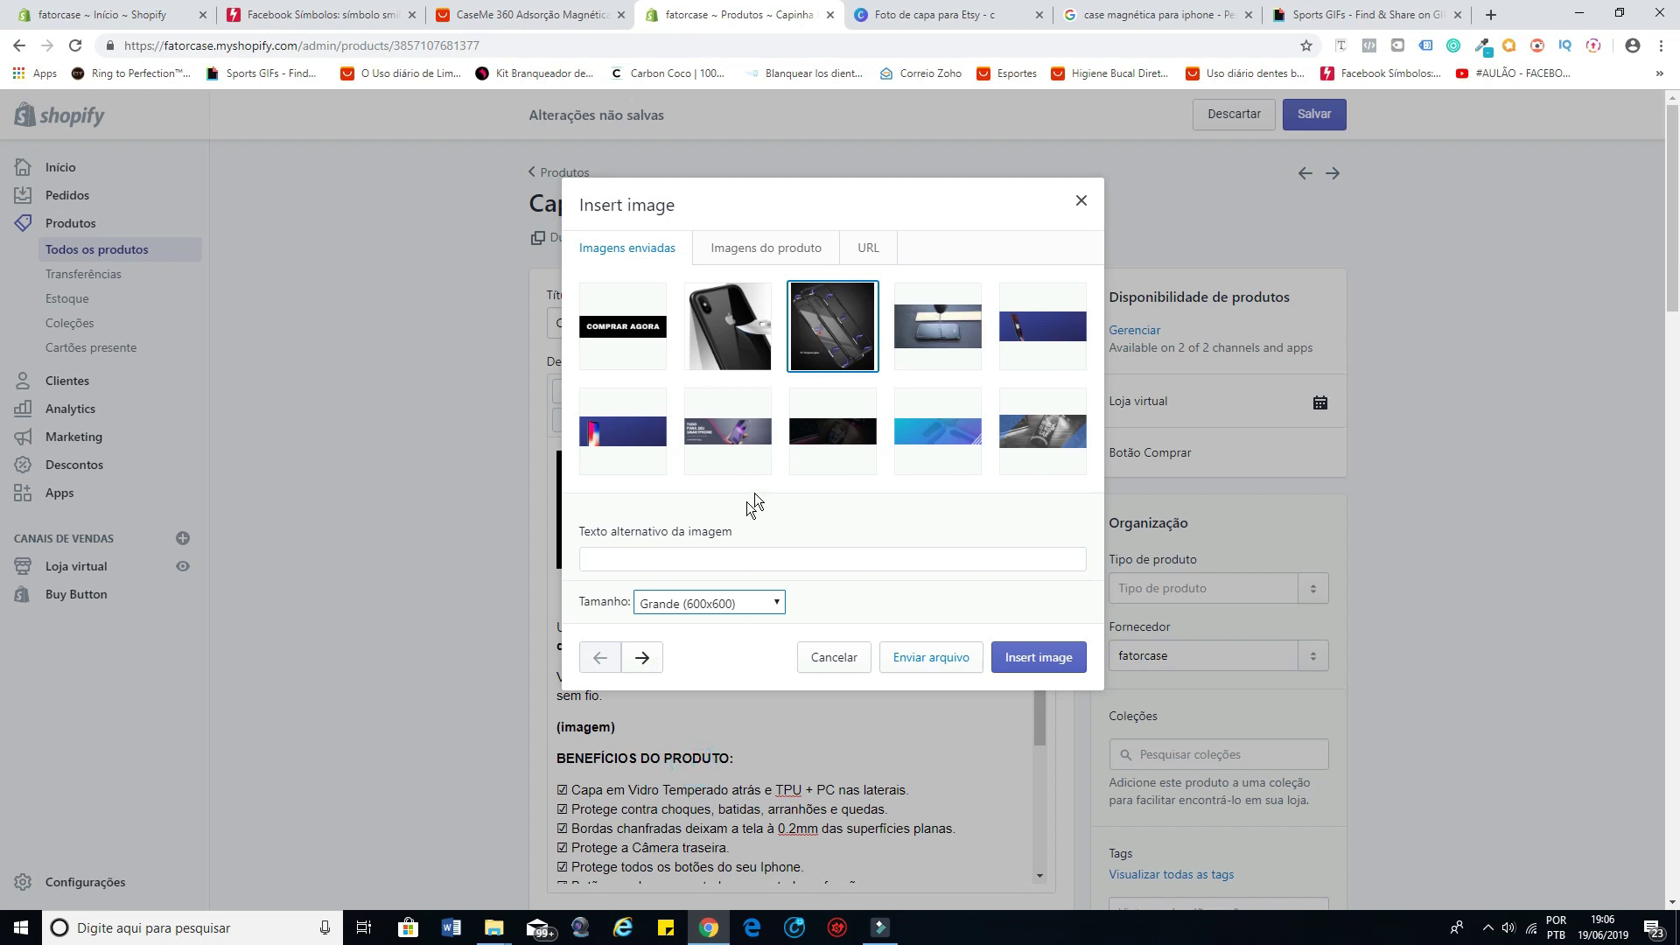
pyautogui.click(1038, 665)
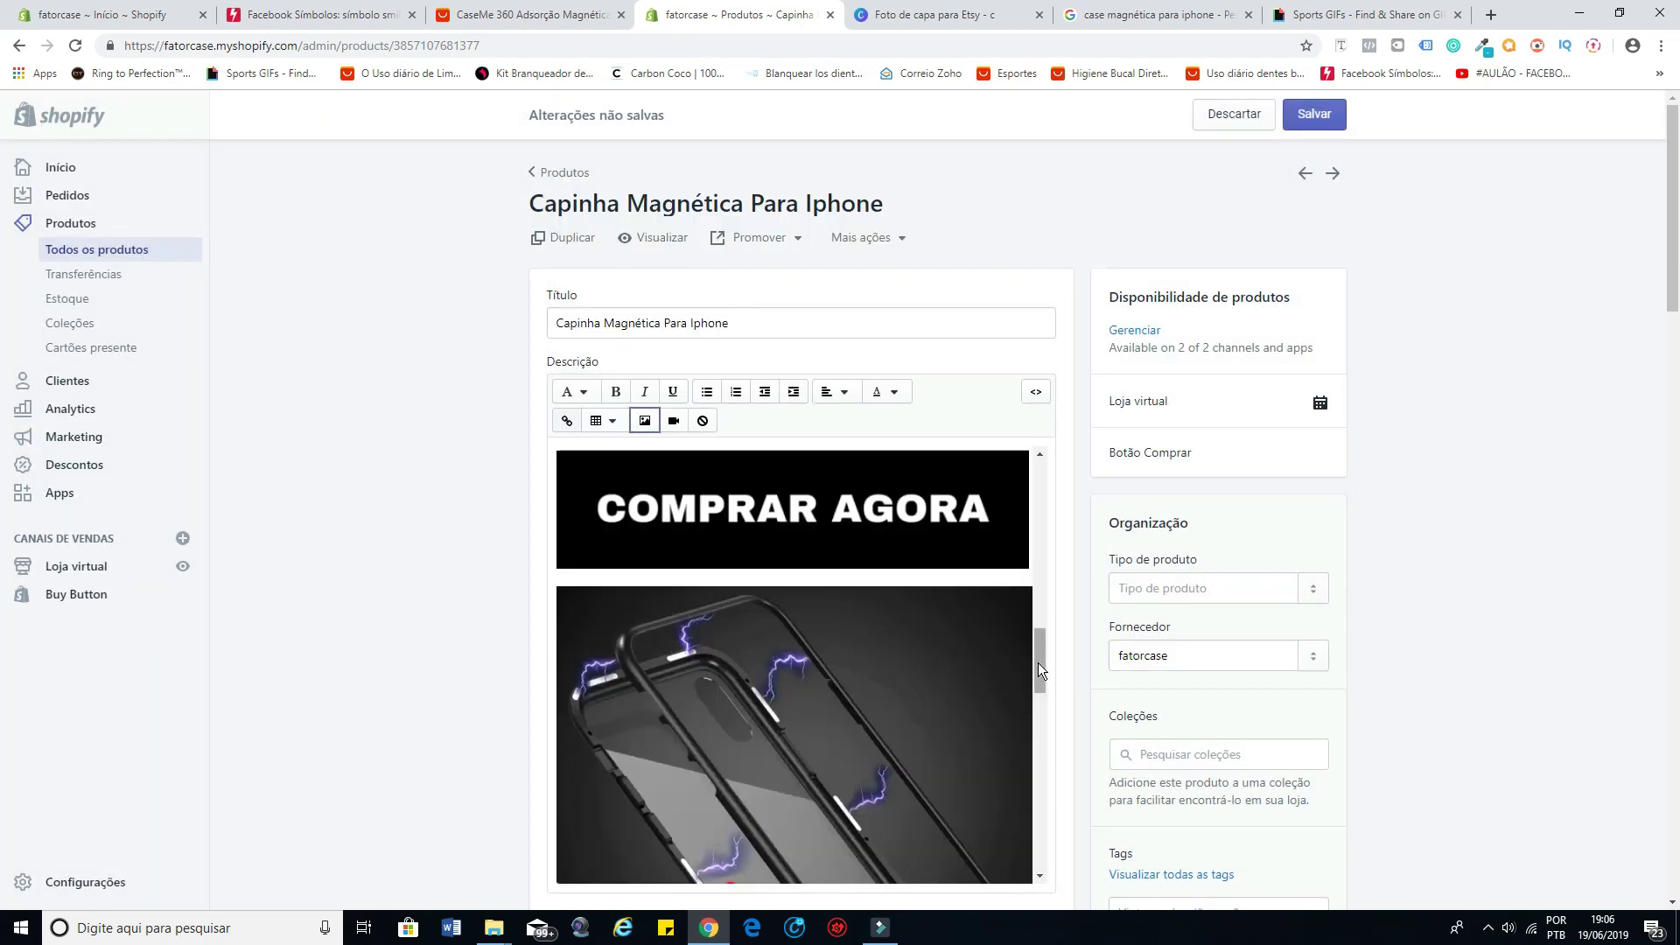
# Step: Delete the (imagem) placeholder above the BENEFÍCIOS DO PRODUTO heading in the description
pyautogui.scroll(-4, 946, 606)
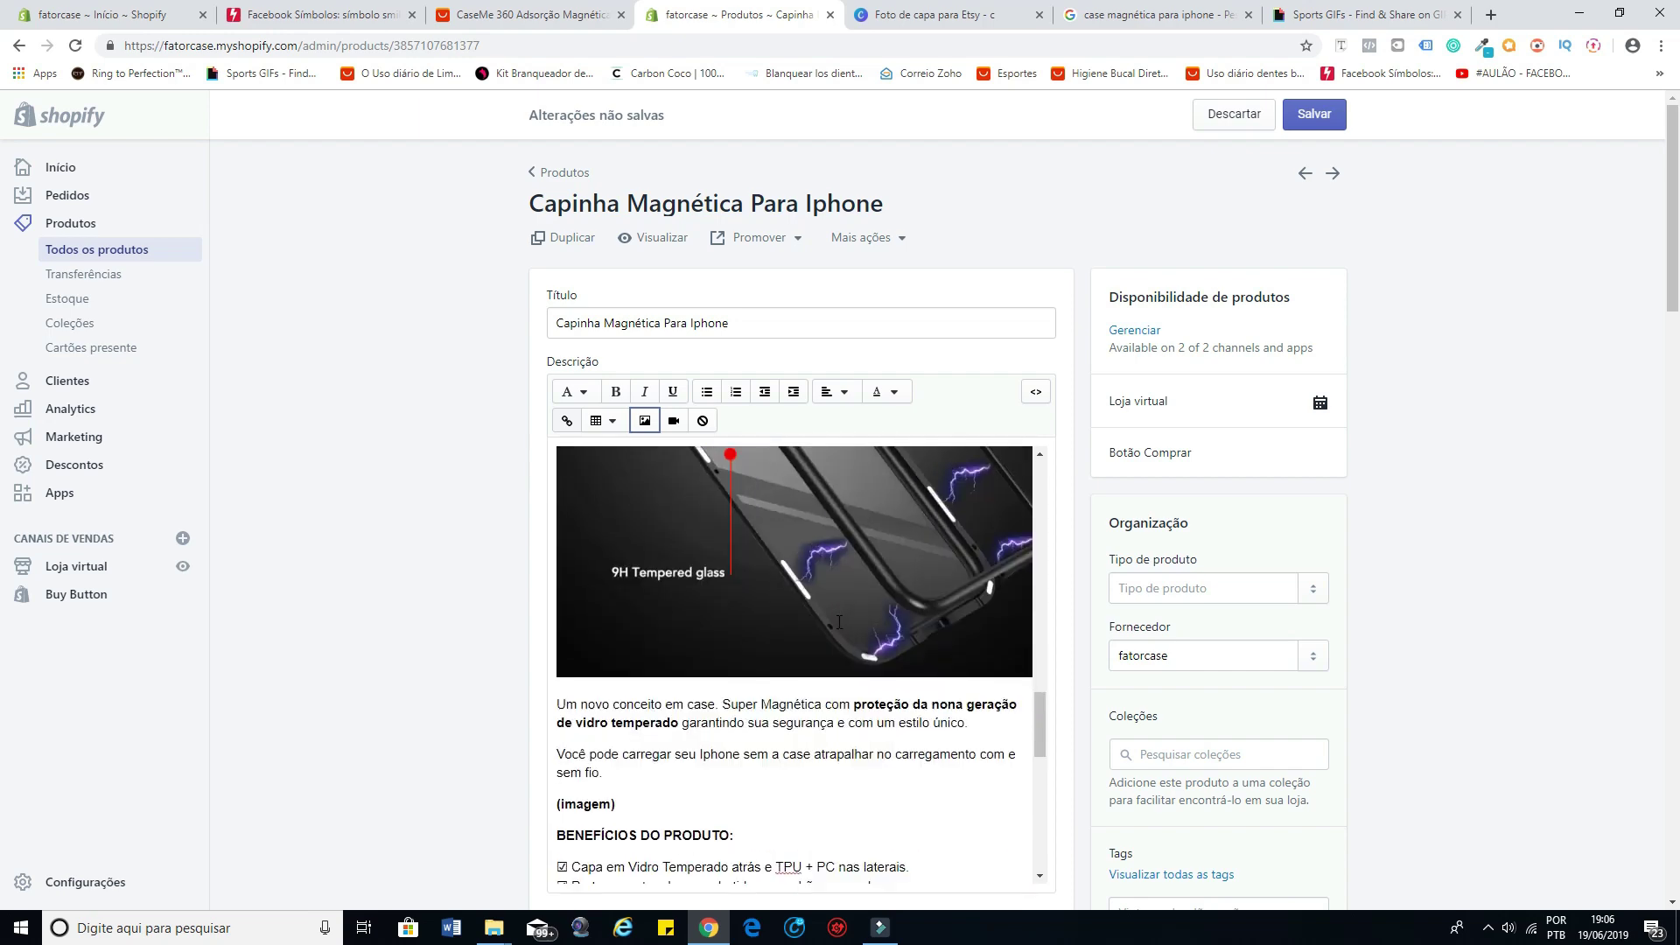
pyautogui.scroll(-2, 834, 623)
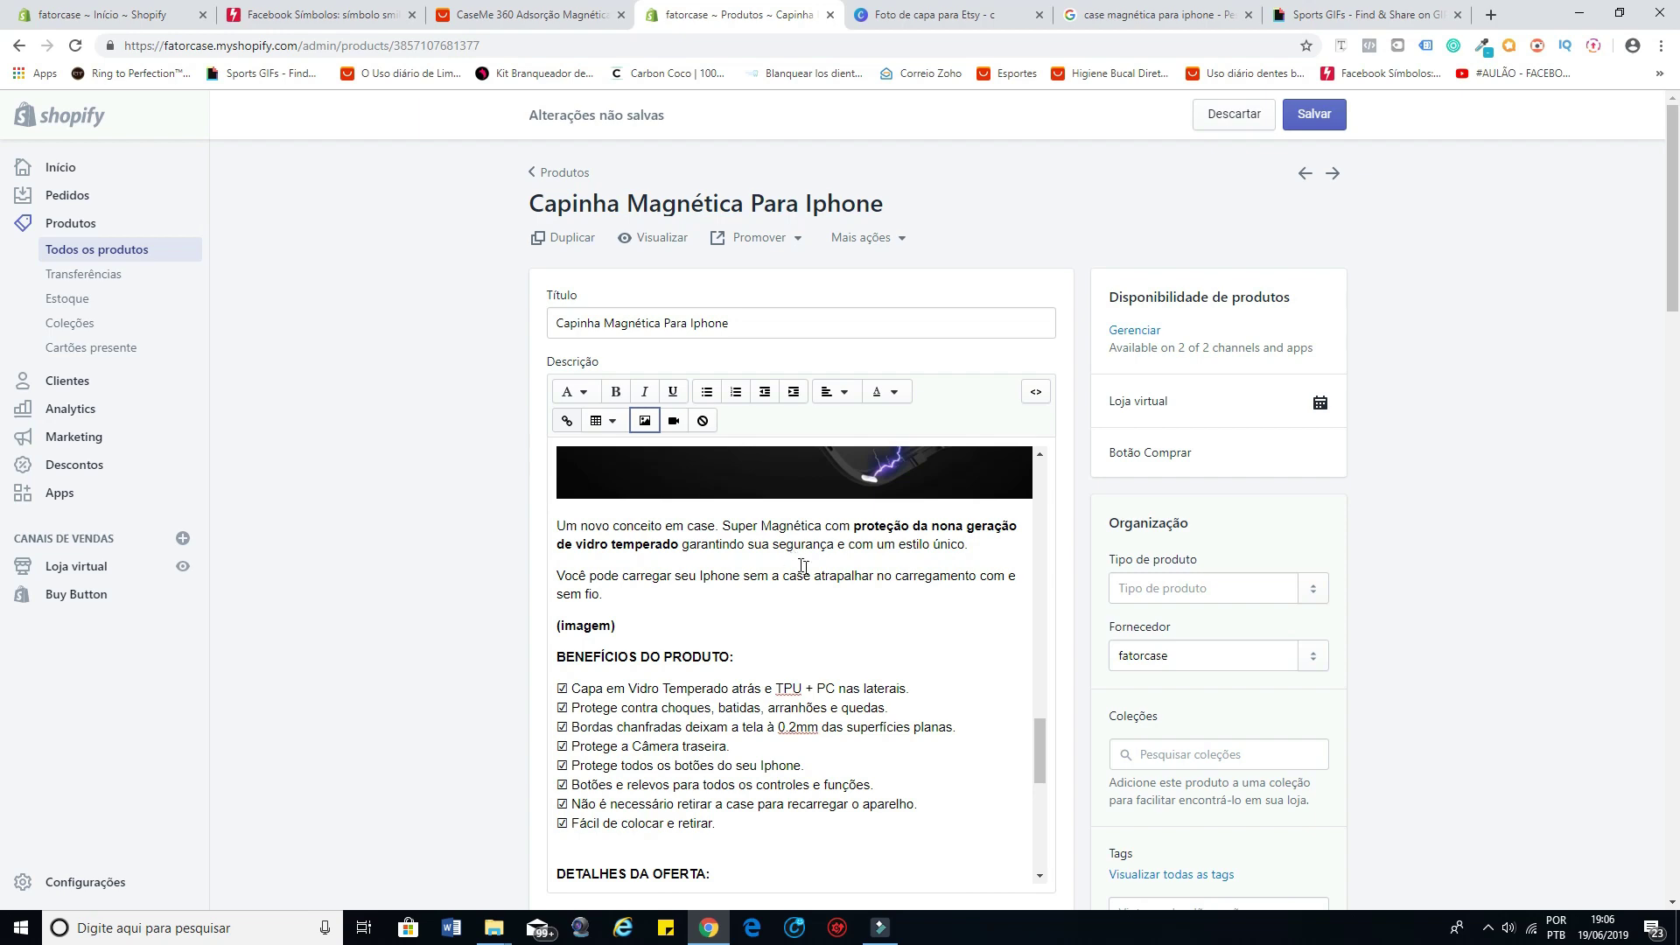
pyautogui.scroll(5, 734, 595)
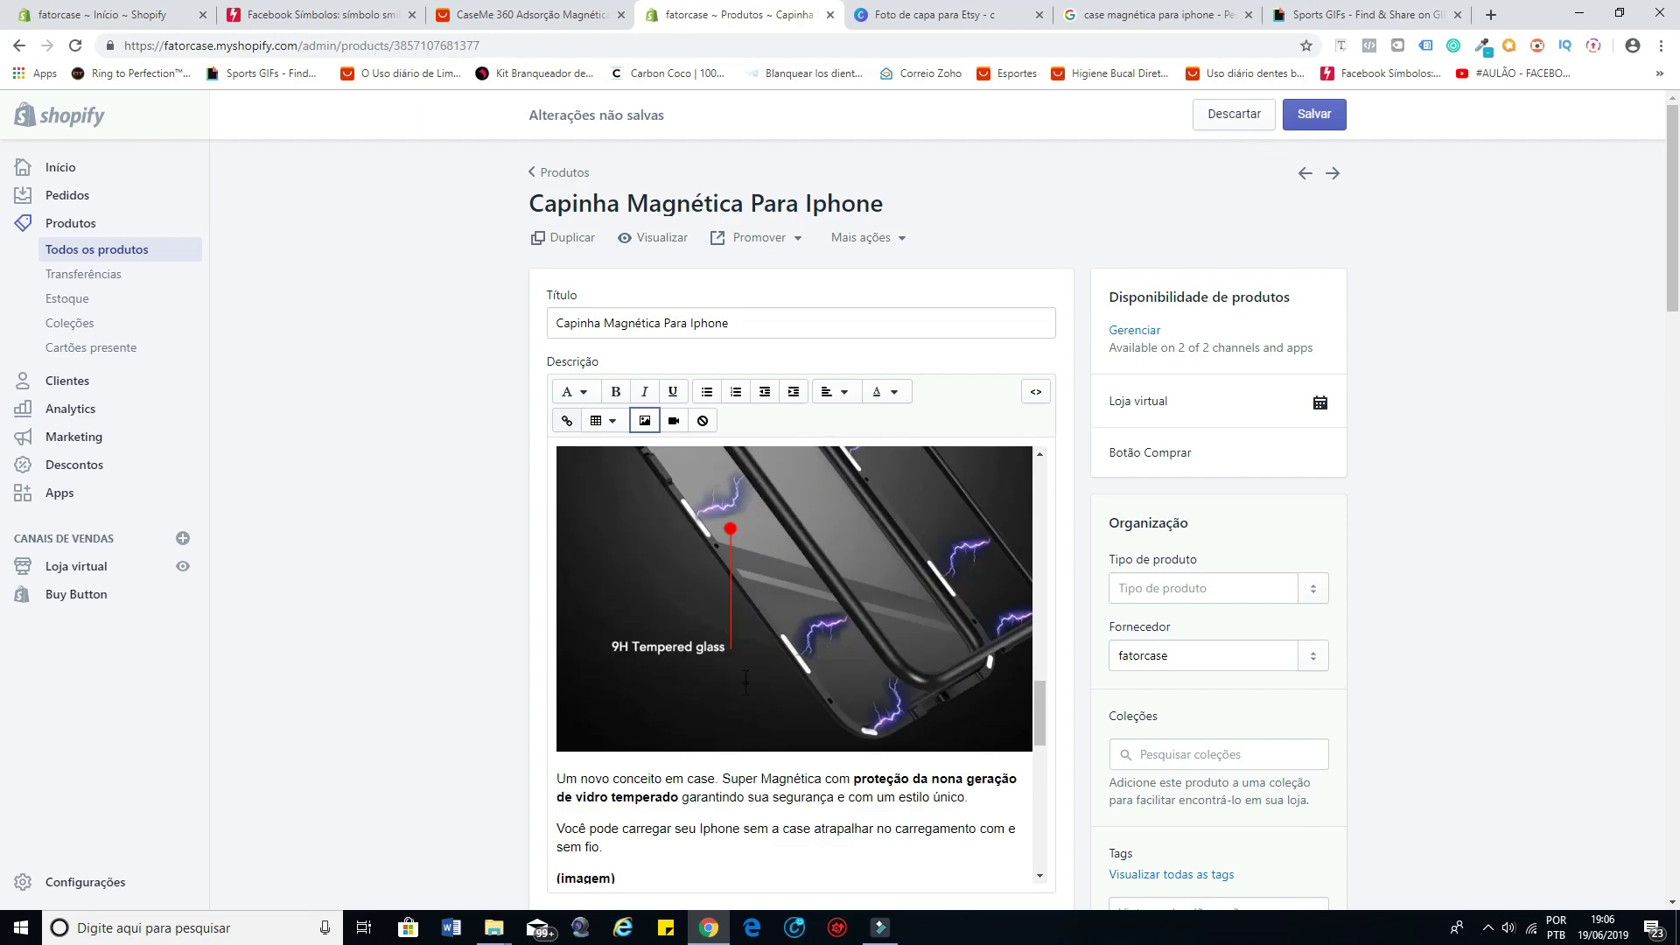
pyautogui.scroll(-5, 745, 696)
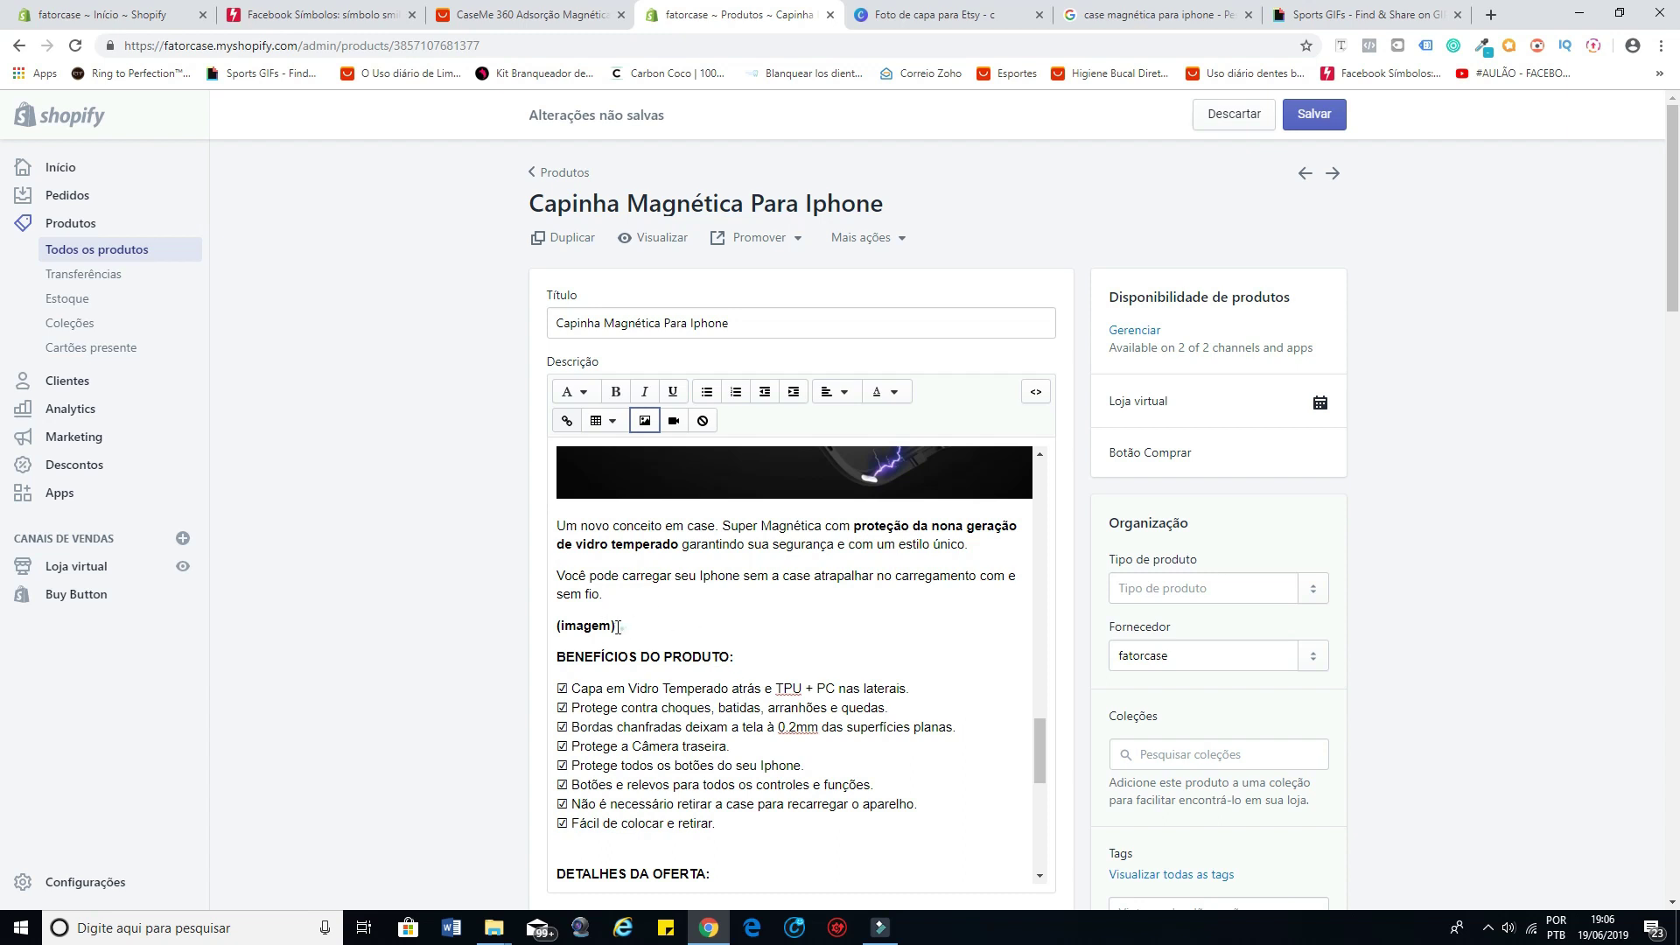
pyautogui.moveTo(617, 630); pyautogui.dragTo(558, 626)
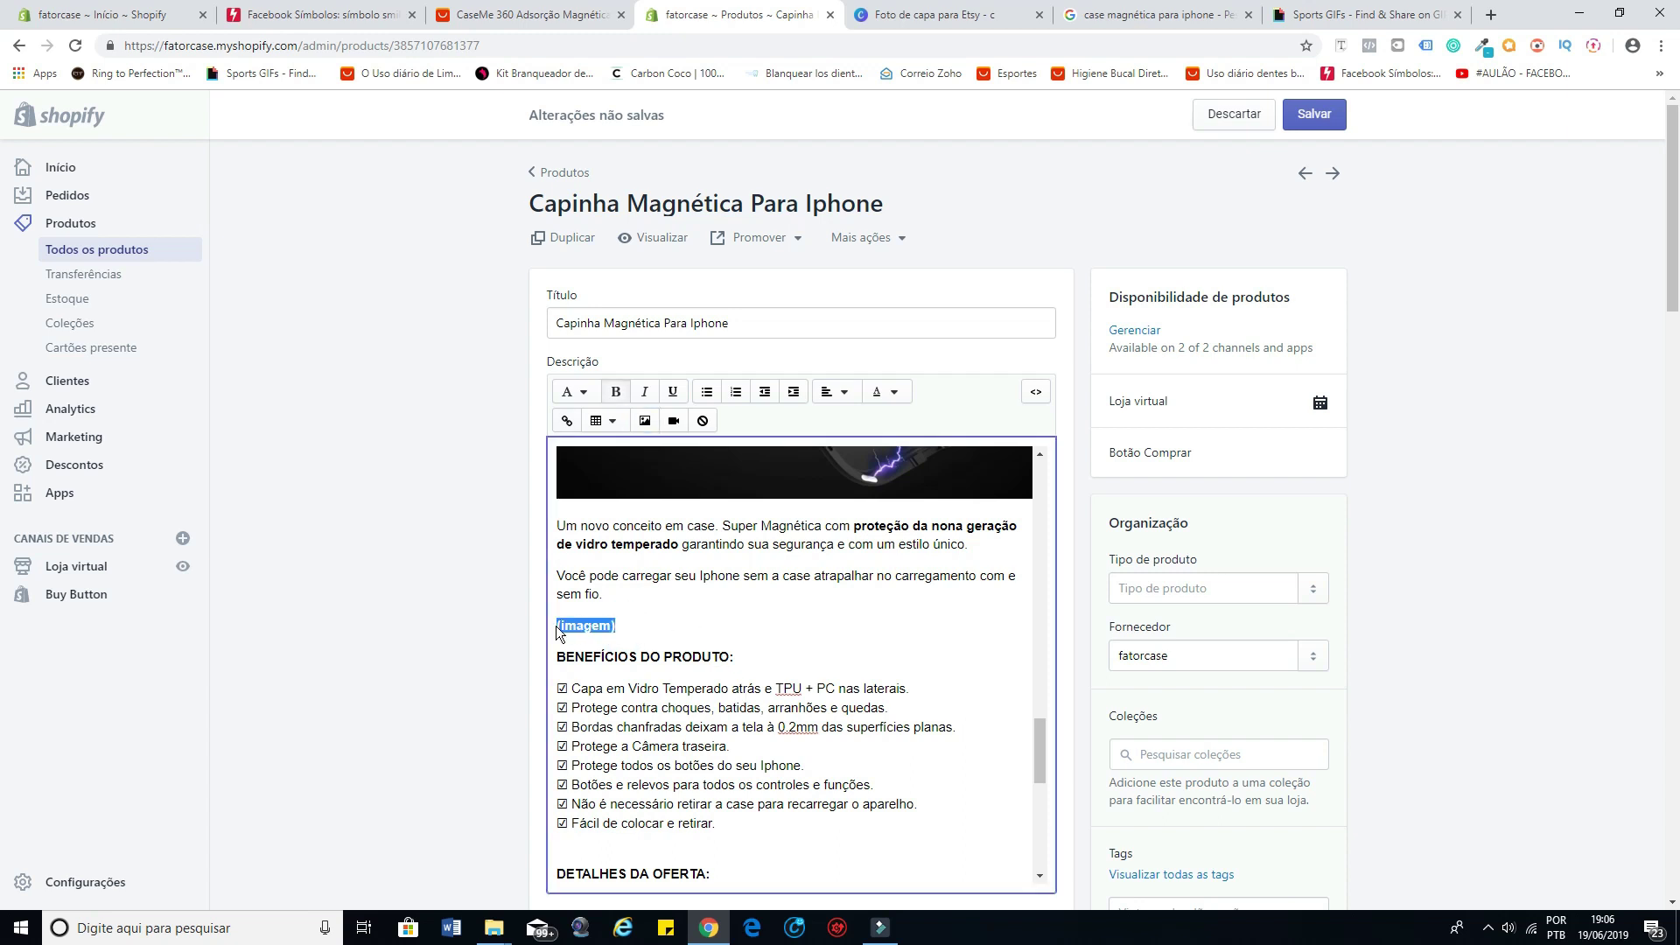
pyautogui.press('BackSpace')
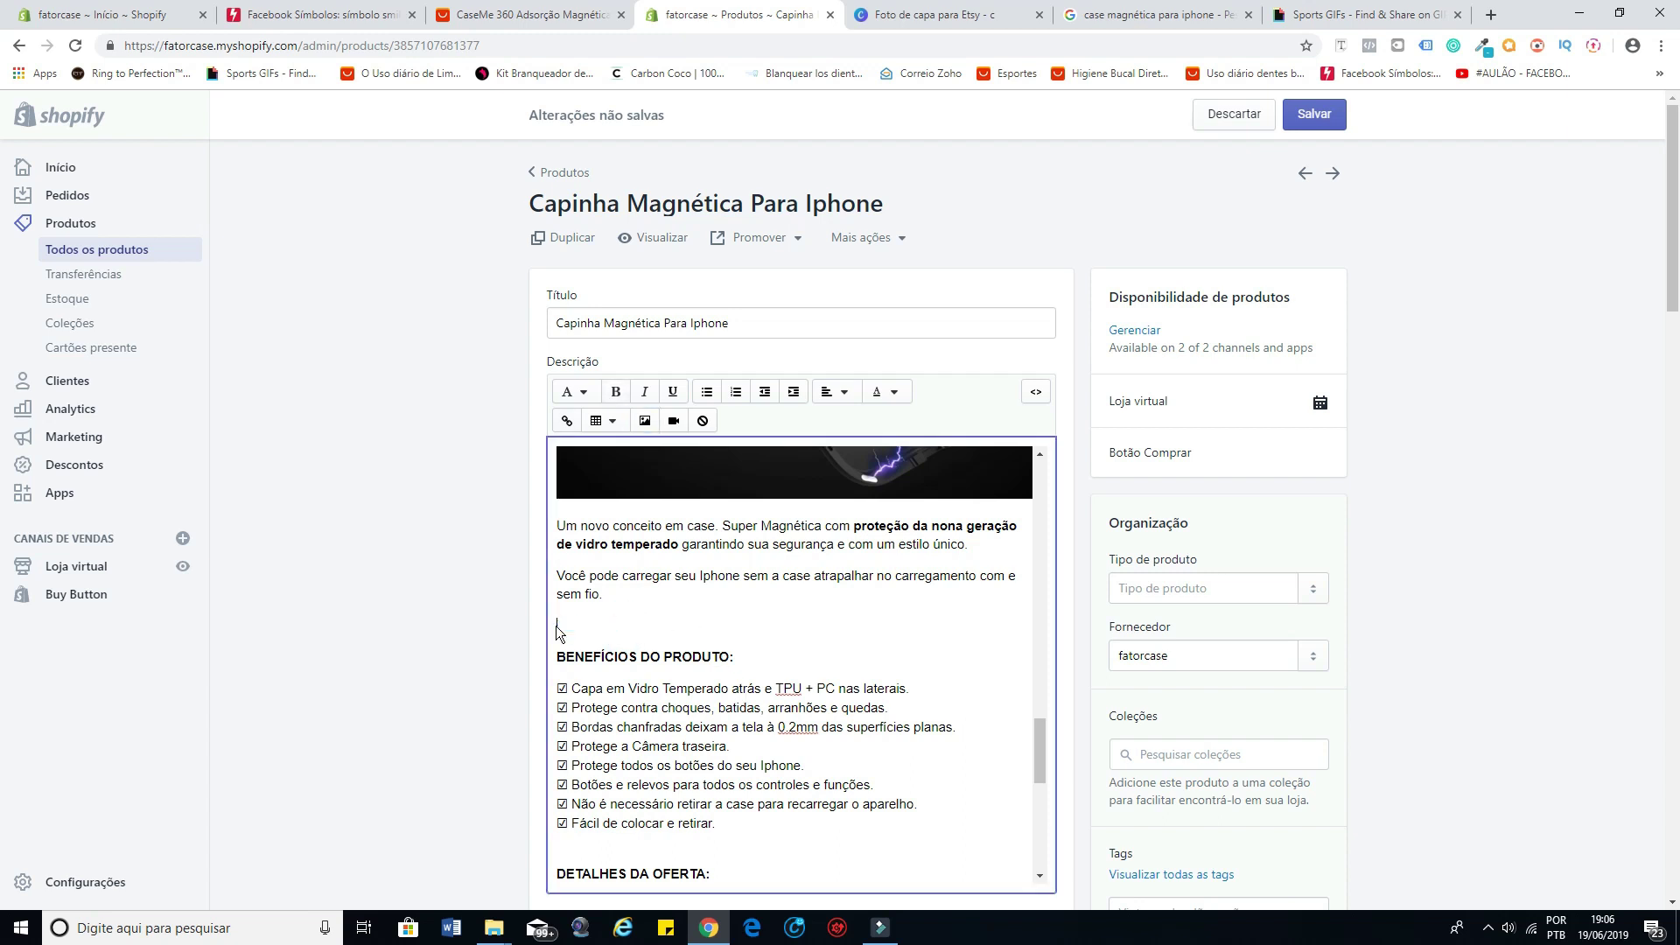
# Step: Upload the image "Capinha Magnética Para Iphone 1" from the product's folder as a description image
pyautogui.click(646, 421)
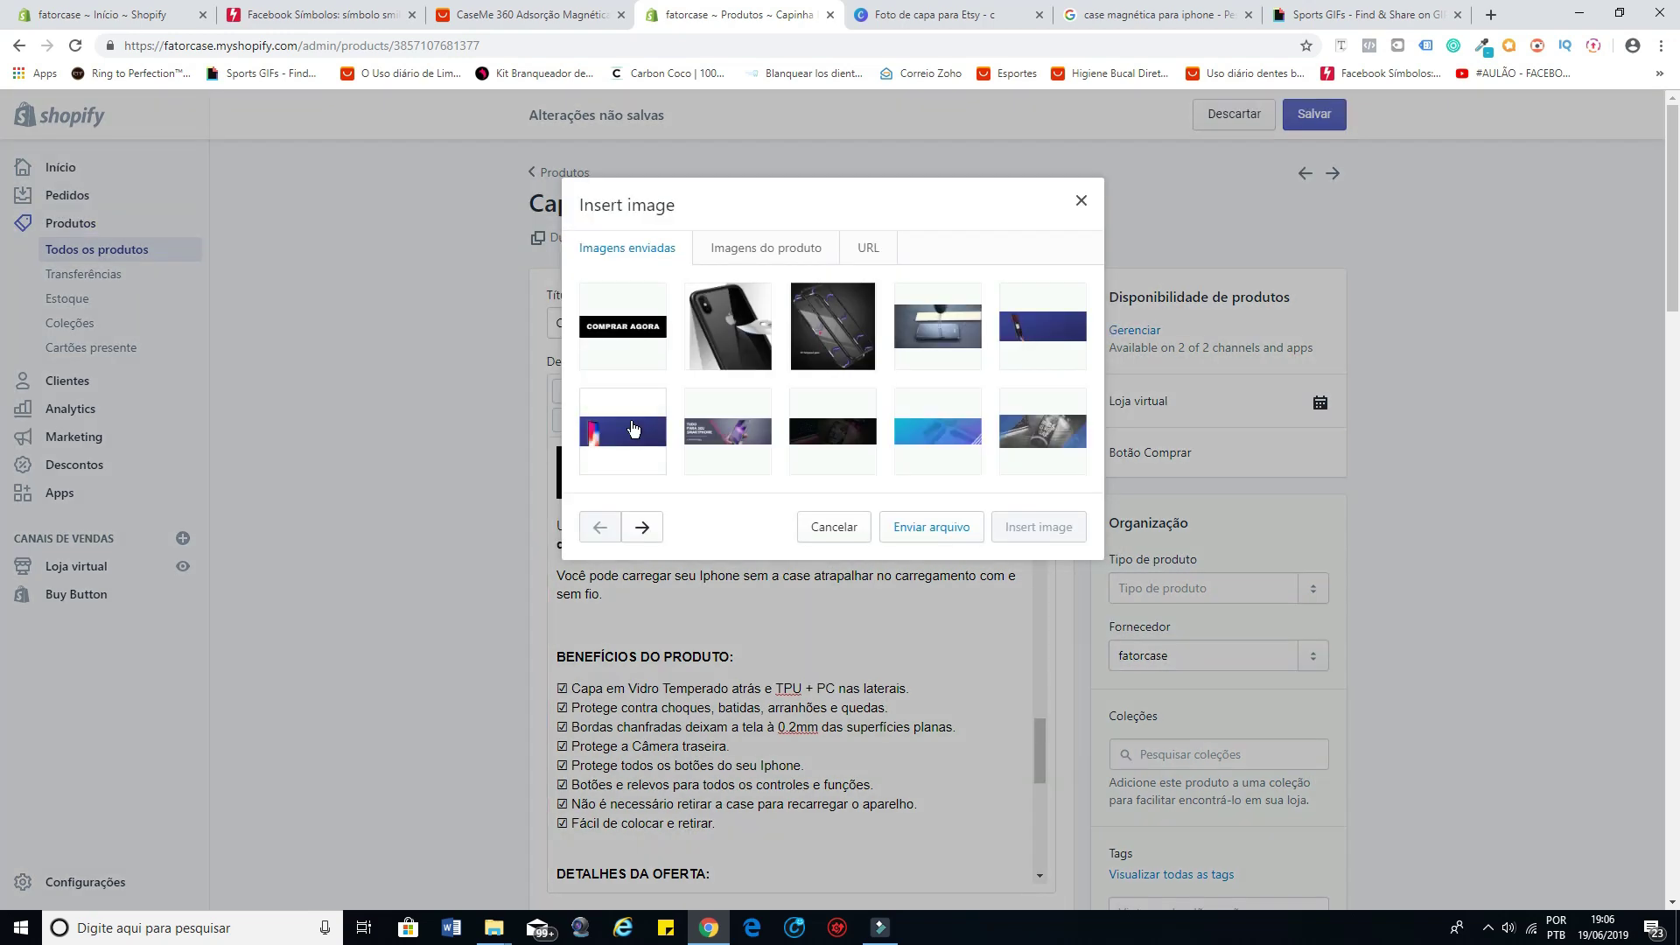
pyautogui.click(929, 528)
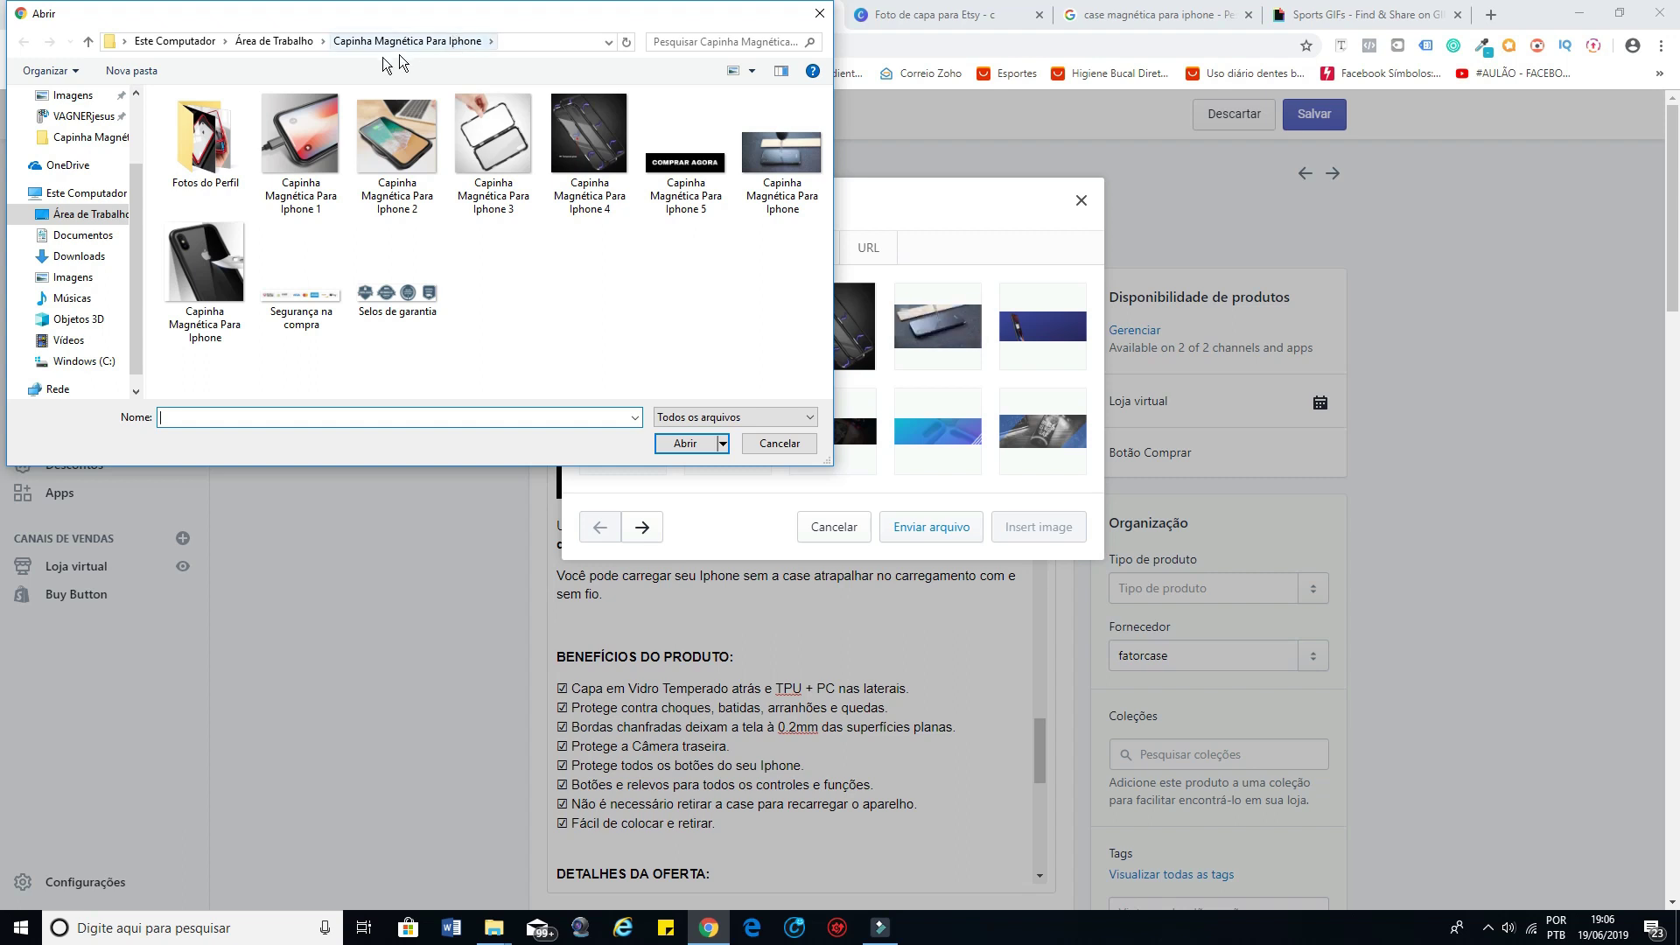
pyautogui.click(306, 153)
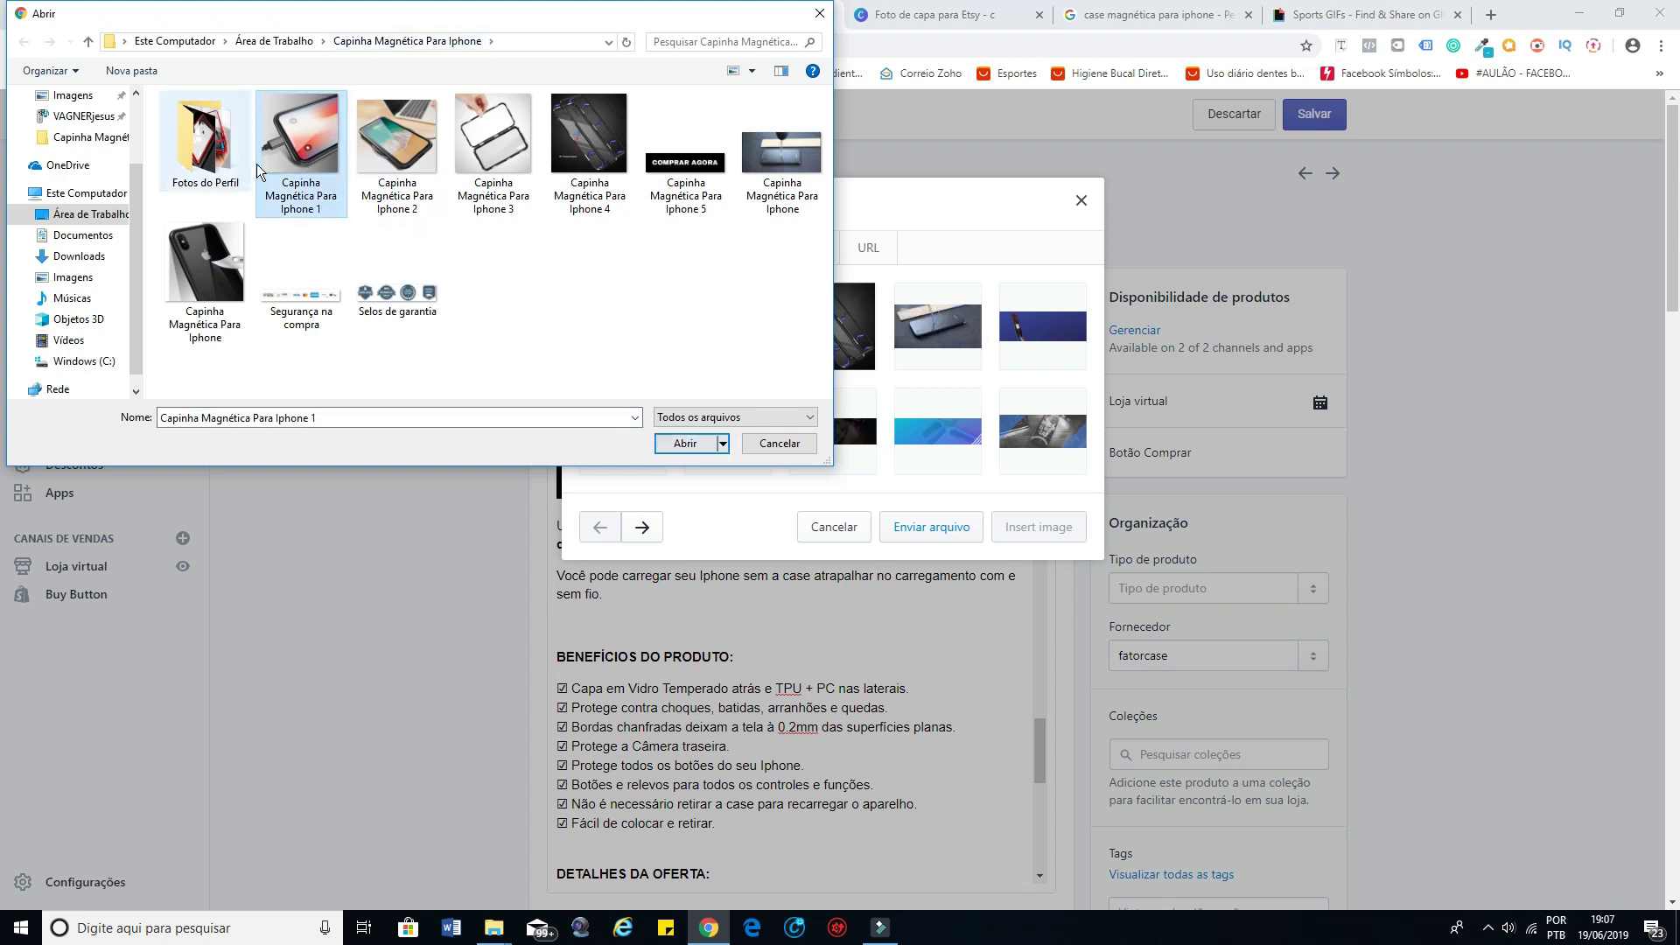
pyautogui.click(683, 445)
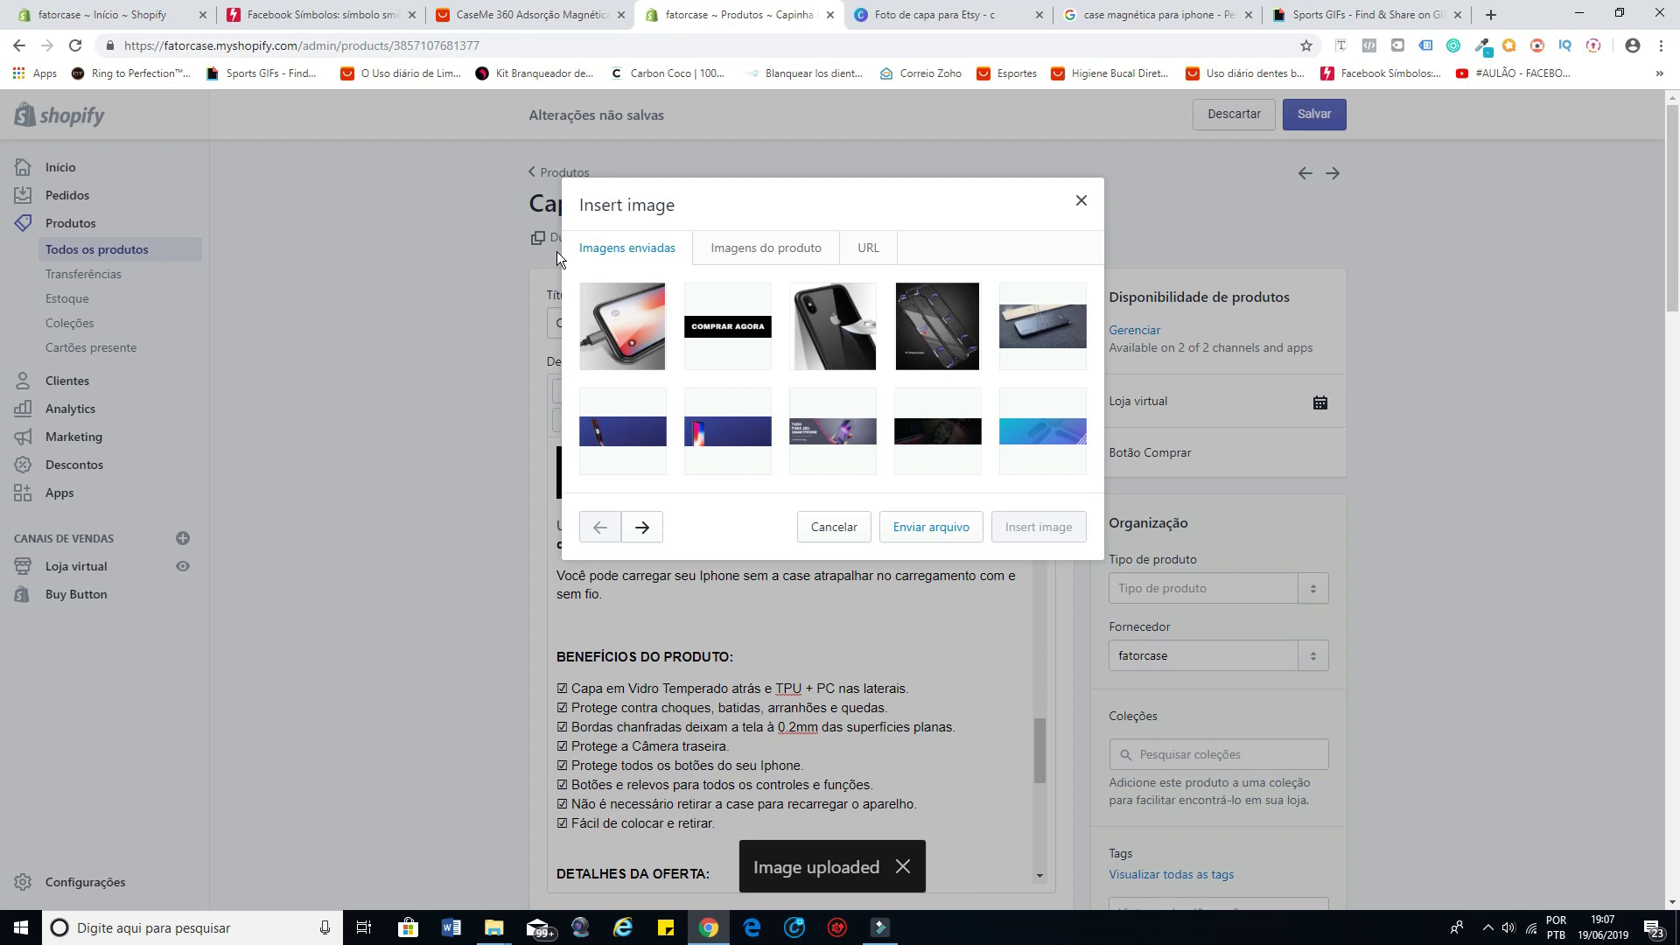
# Step: Insert the uploaded iPhone charging image above the BENEFÍCIOS DO PRODUTO heading at size Grande (600x600)
pyautogui.click(635, 345)
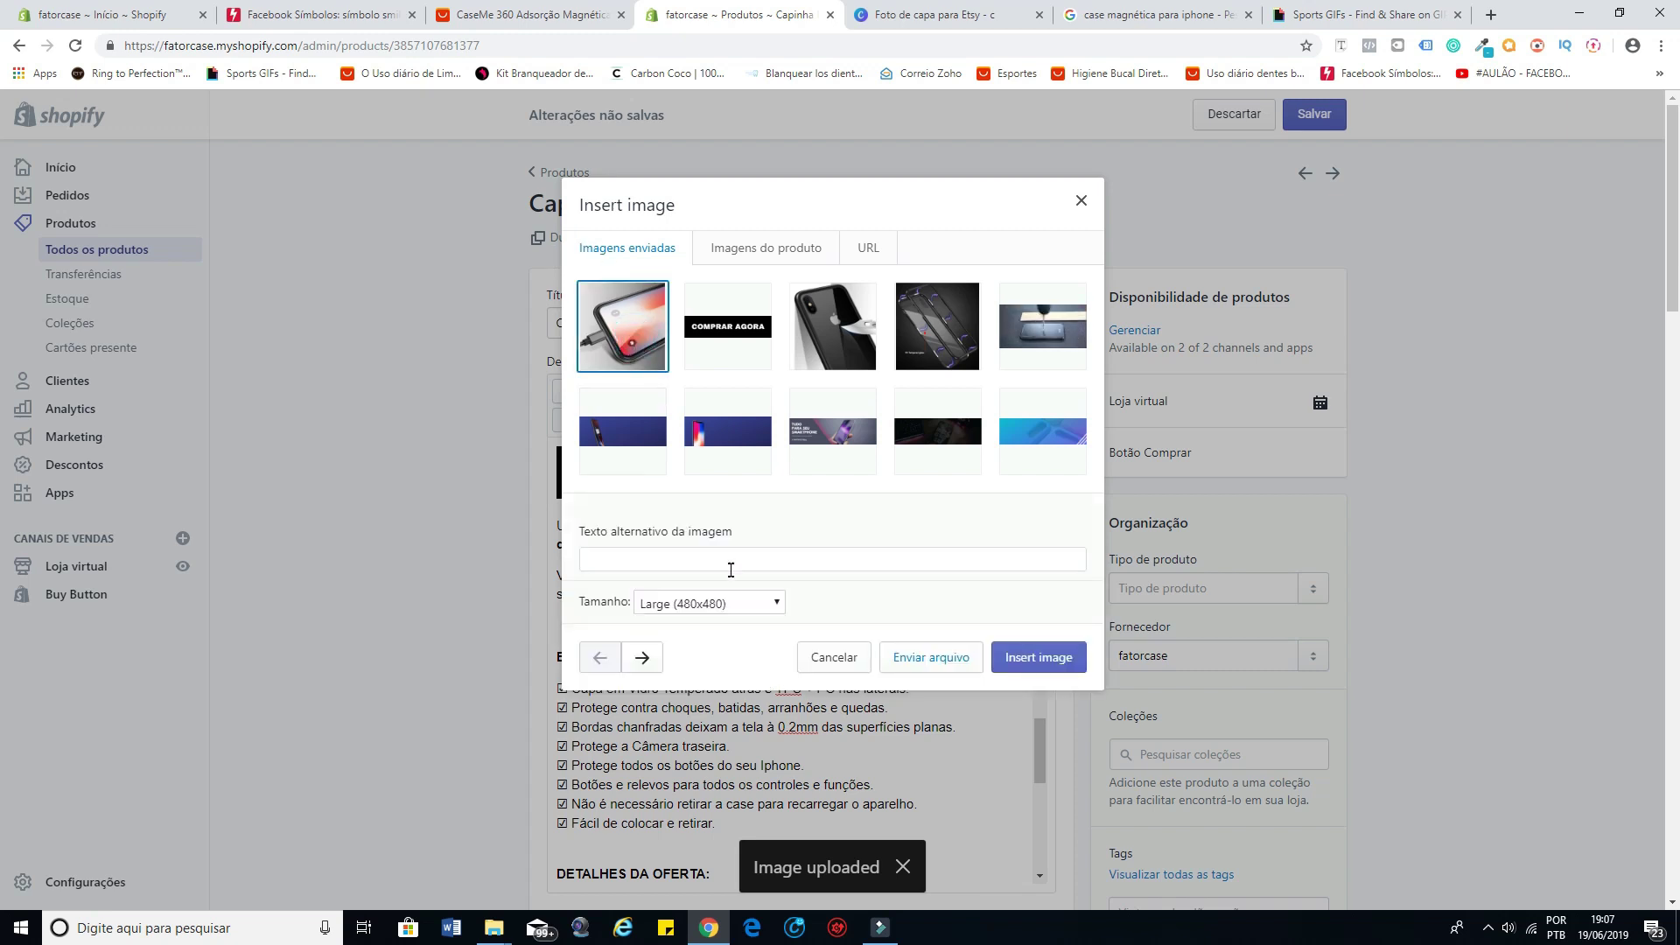
pyautogui.click(719, 604)
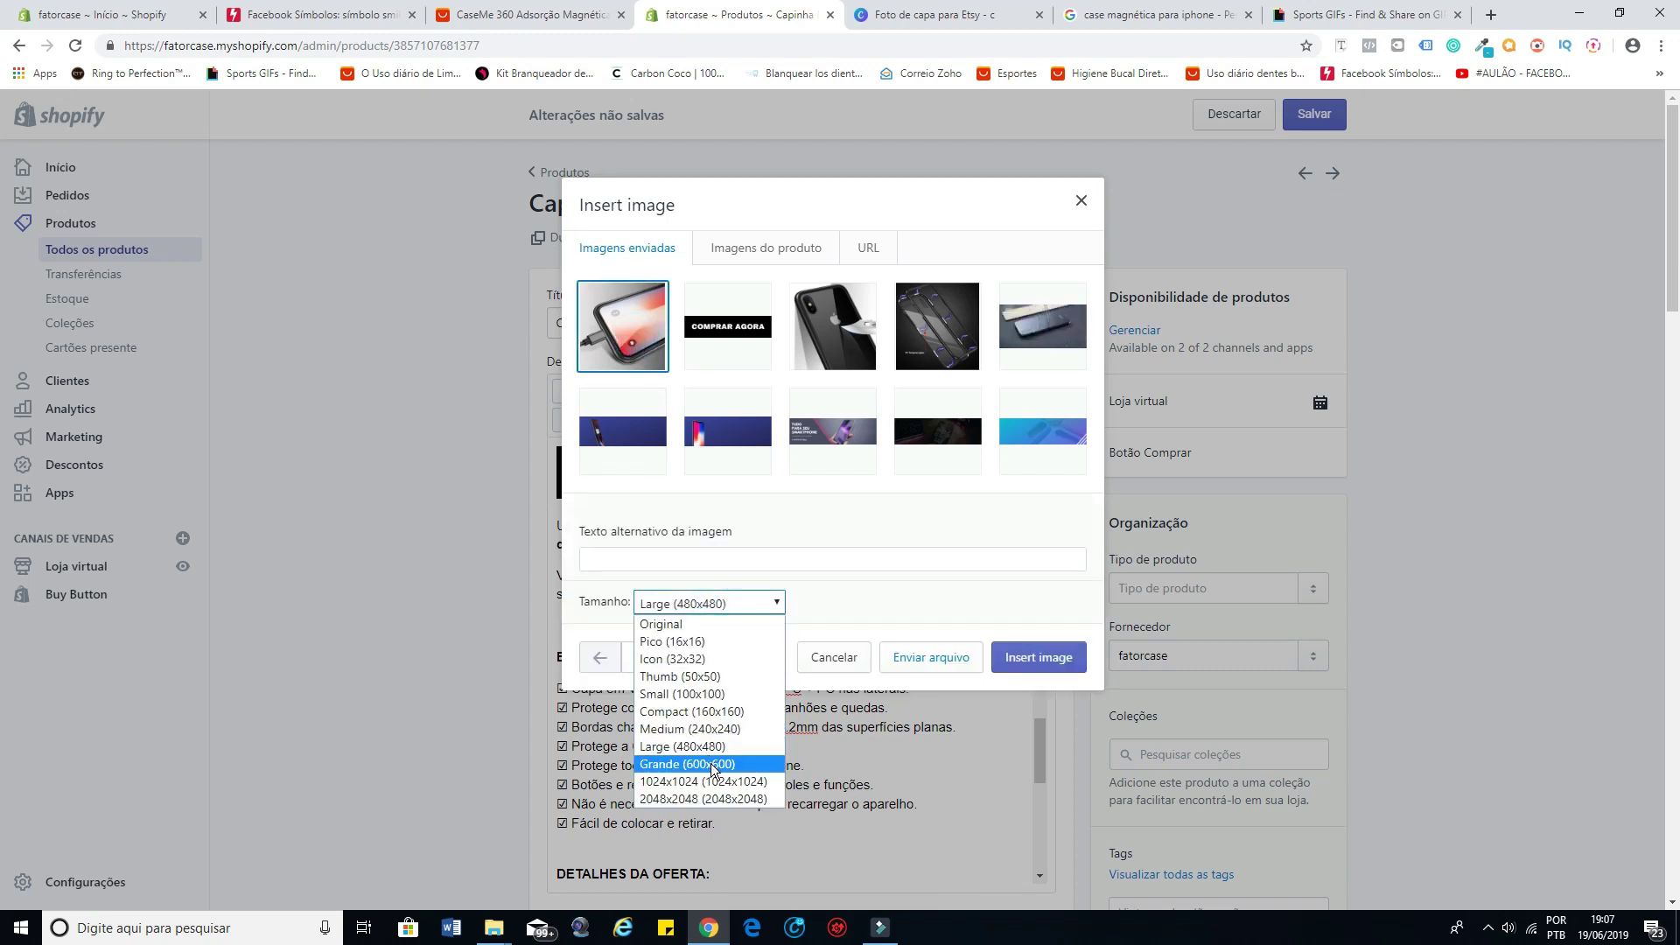
pyautogui.click(713, 764)
pyautogui.click(1048, 660)
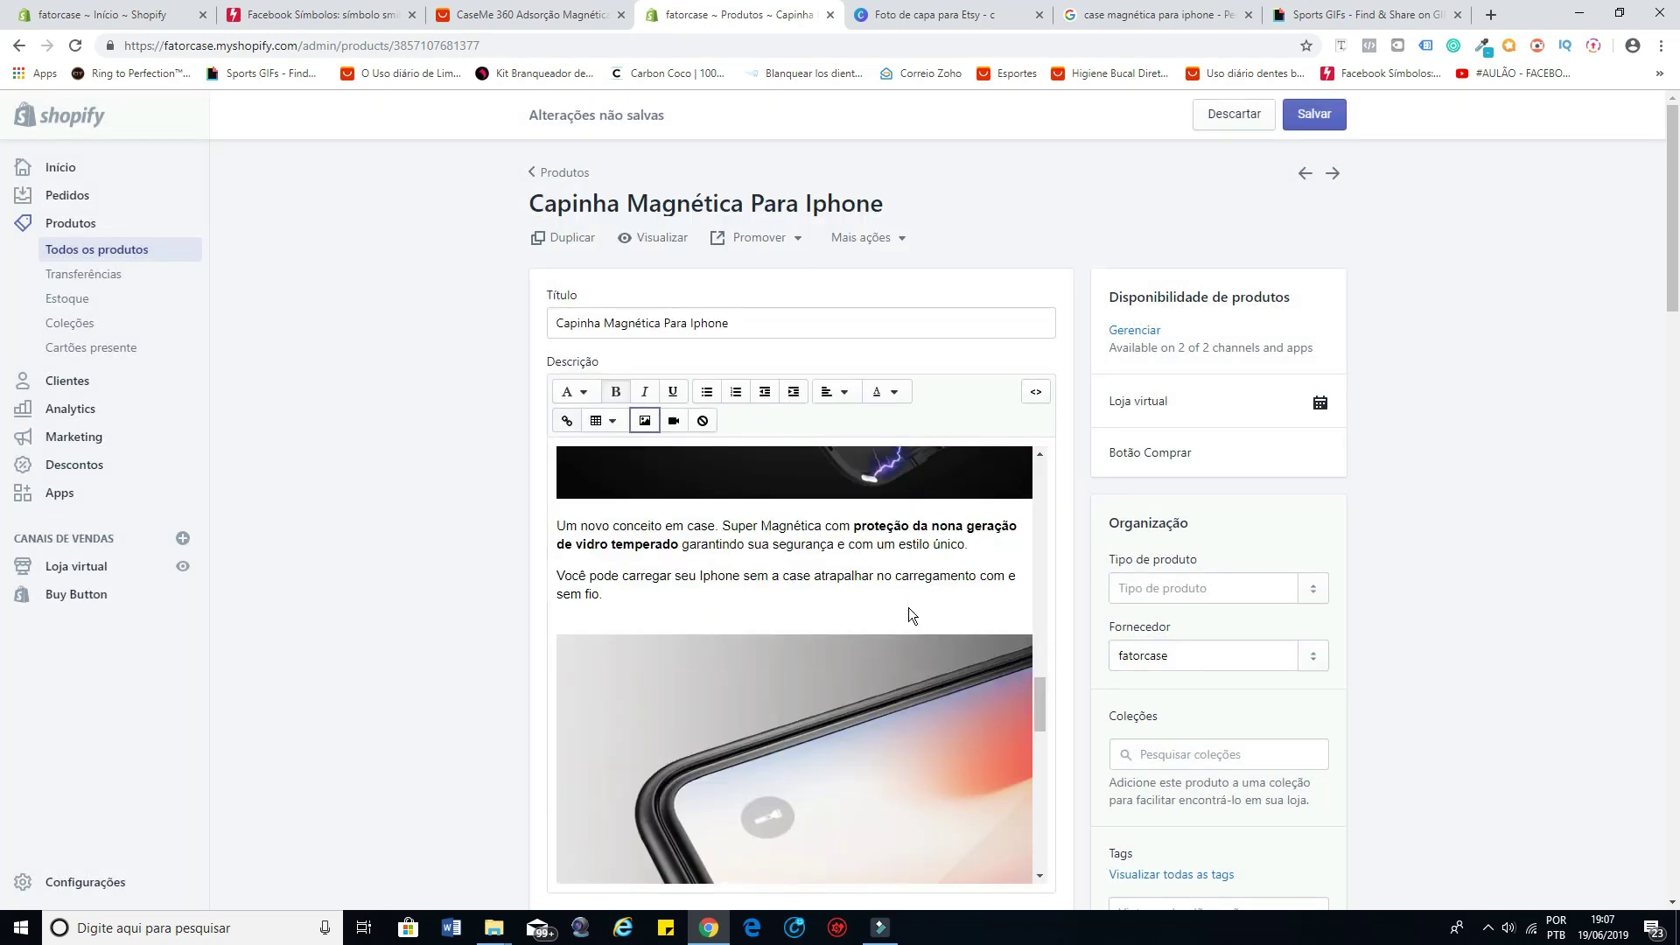
# Step: Review the description's text and inserted images from the opening headline down to the GARANTIA section
pyautogui.scroll(-6, 782, 573)
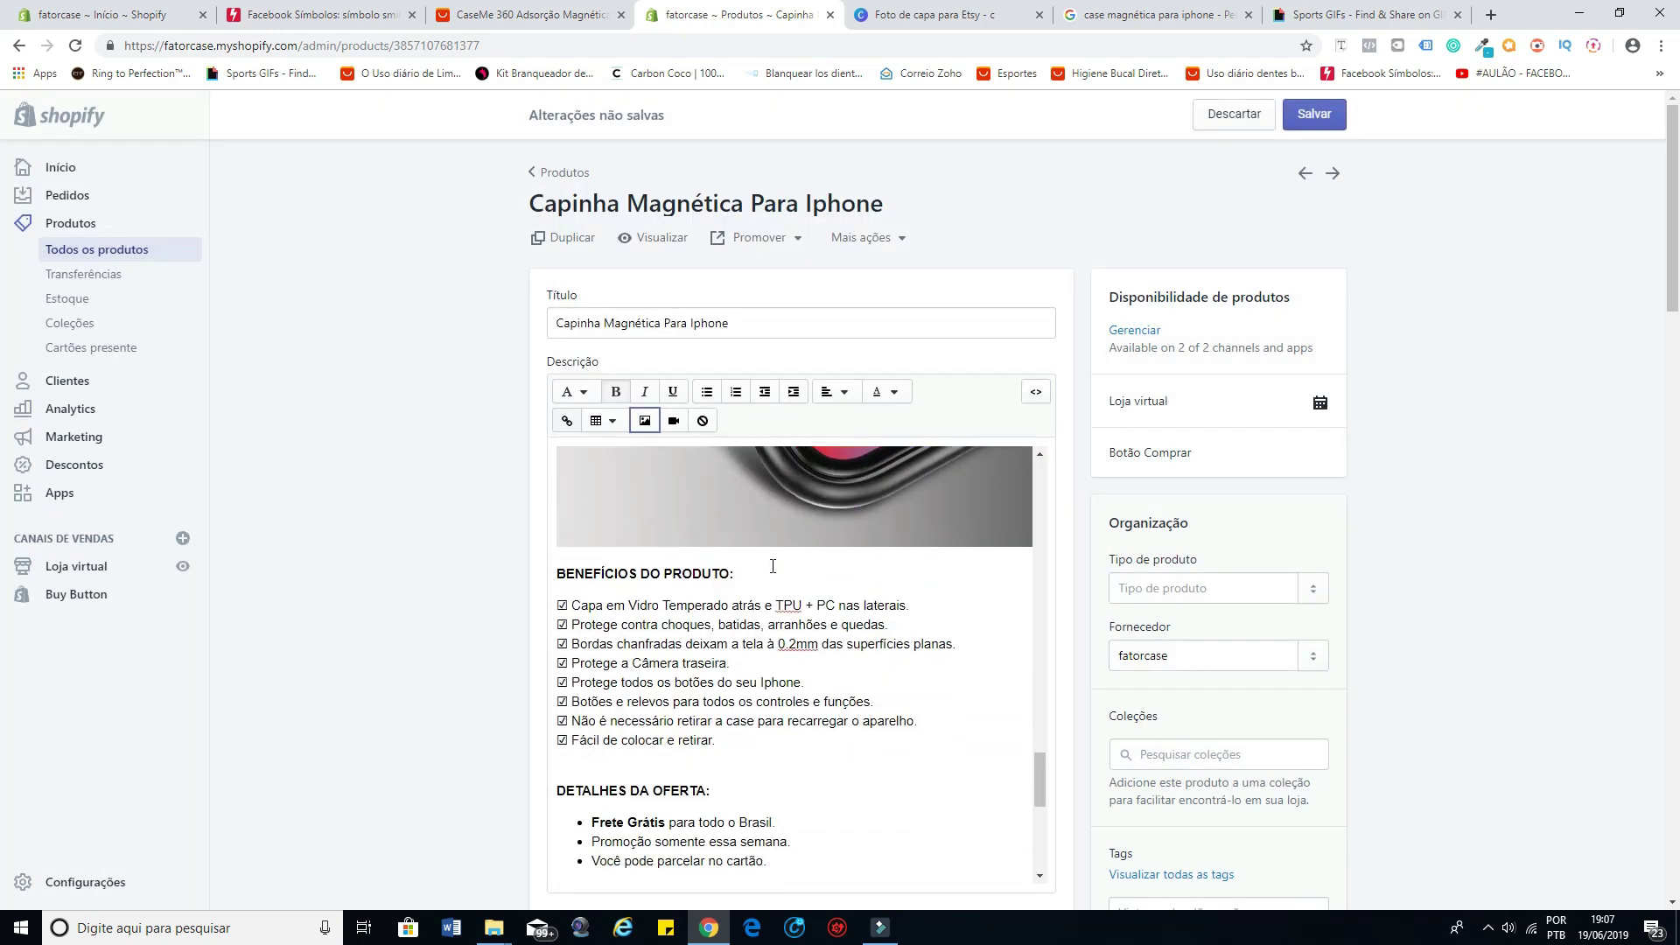
pyautogui.scroll(15, 772, 566)
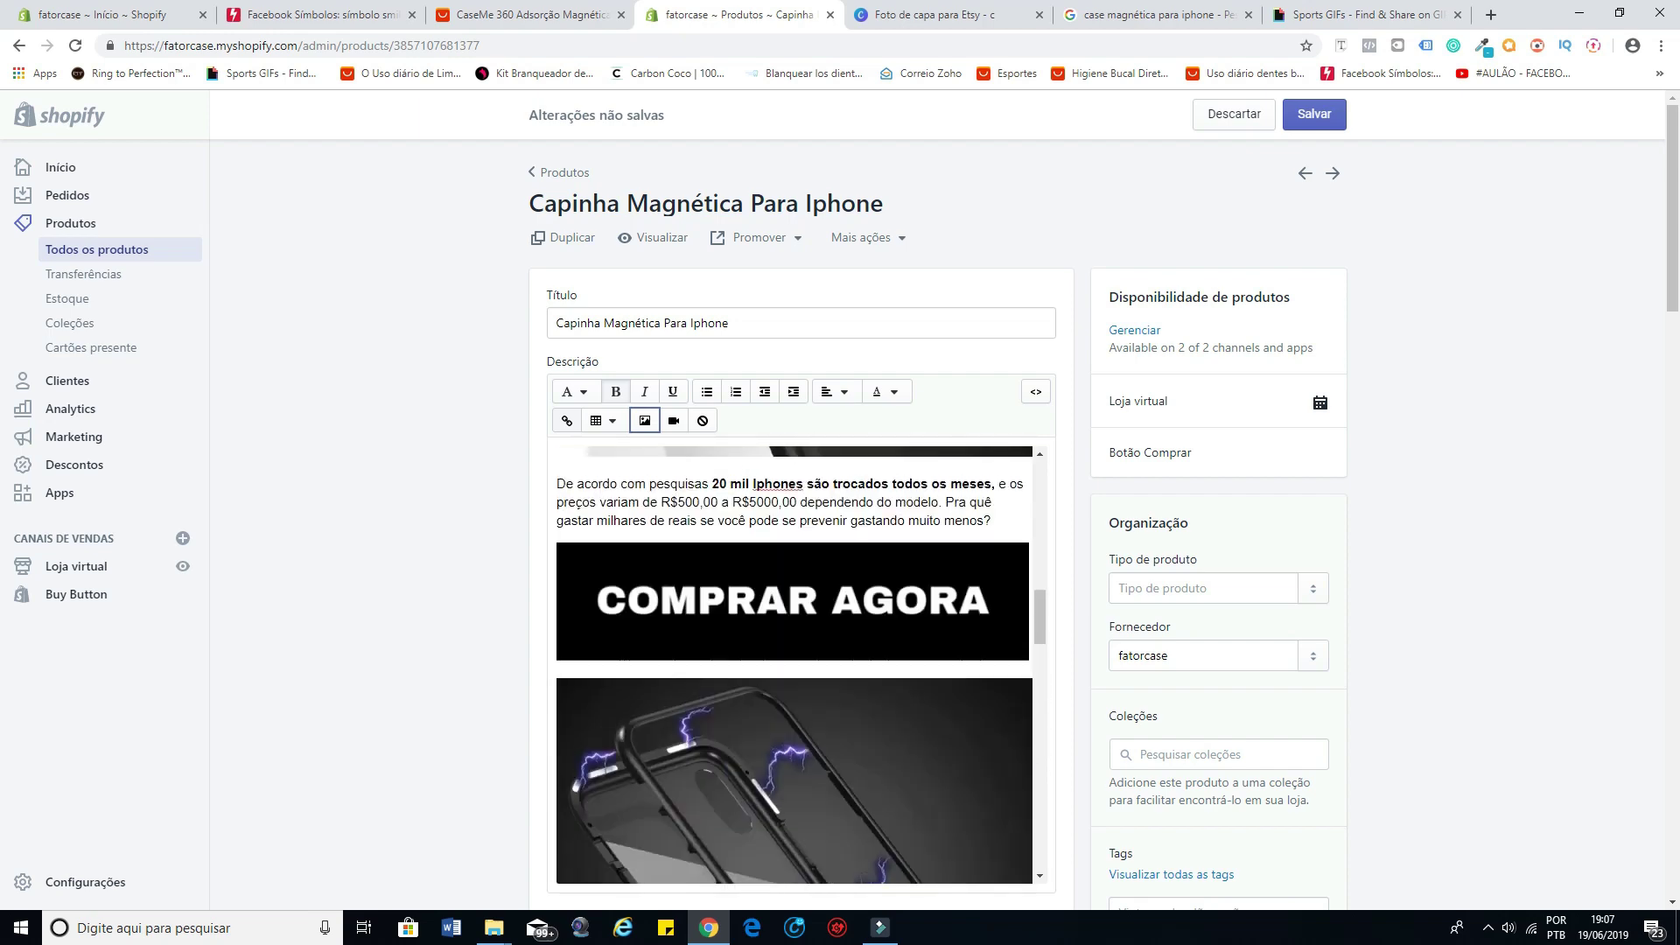
pyautogui.scroll(10, 775, 563)
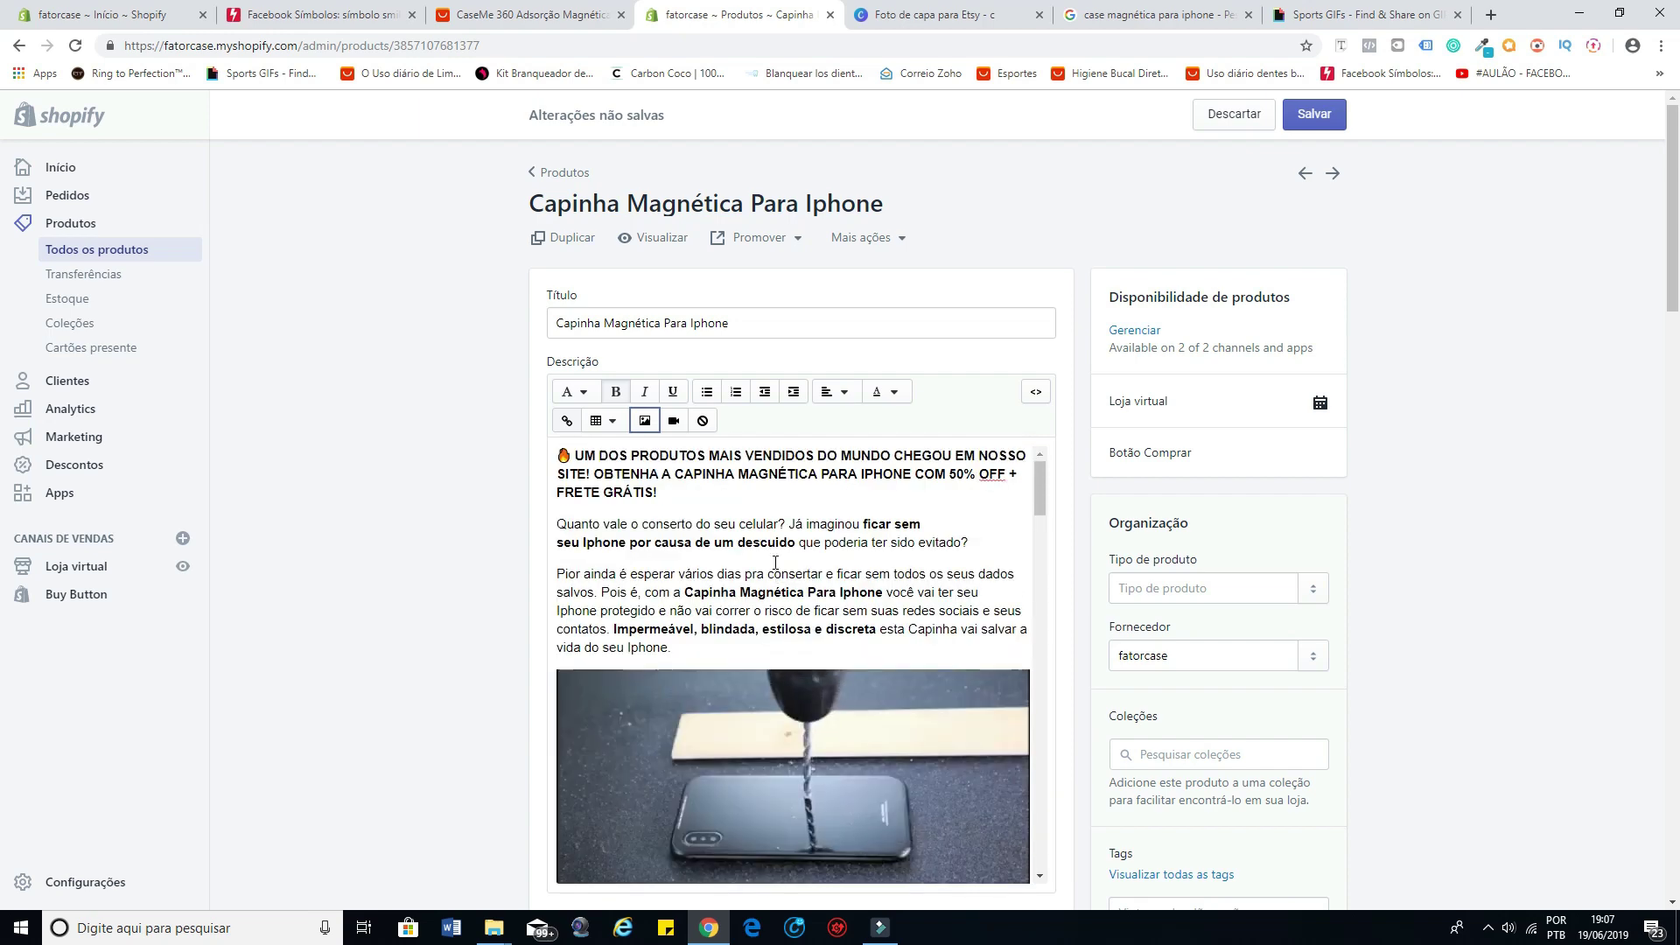
pyautogui.scroll(-10, 775, 563)
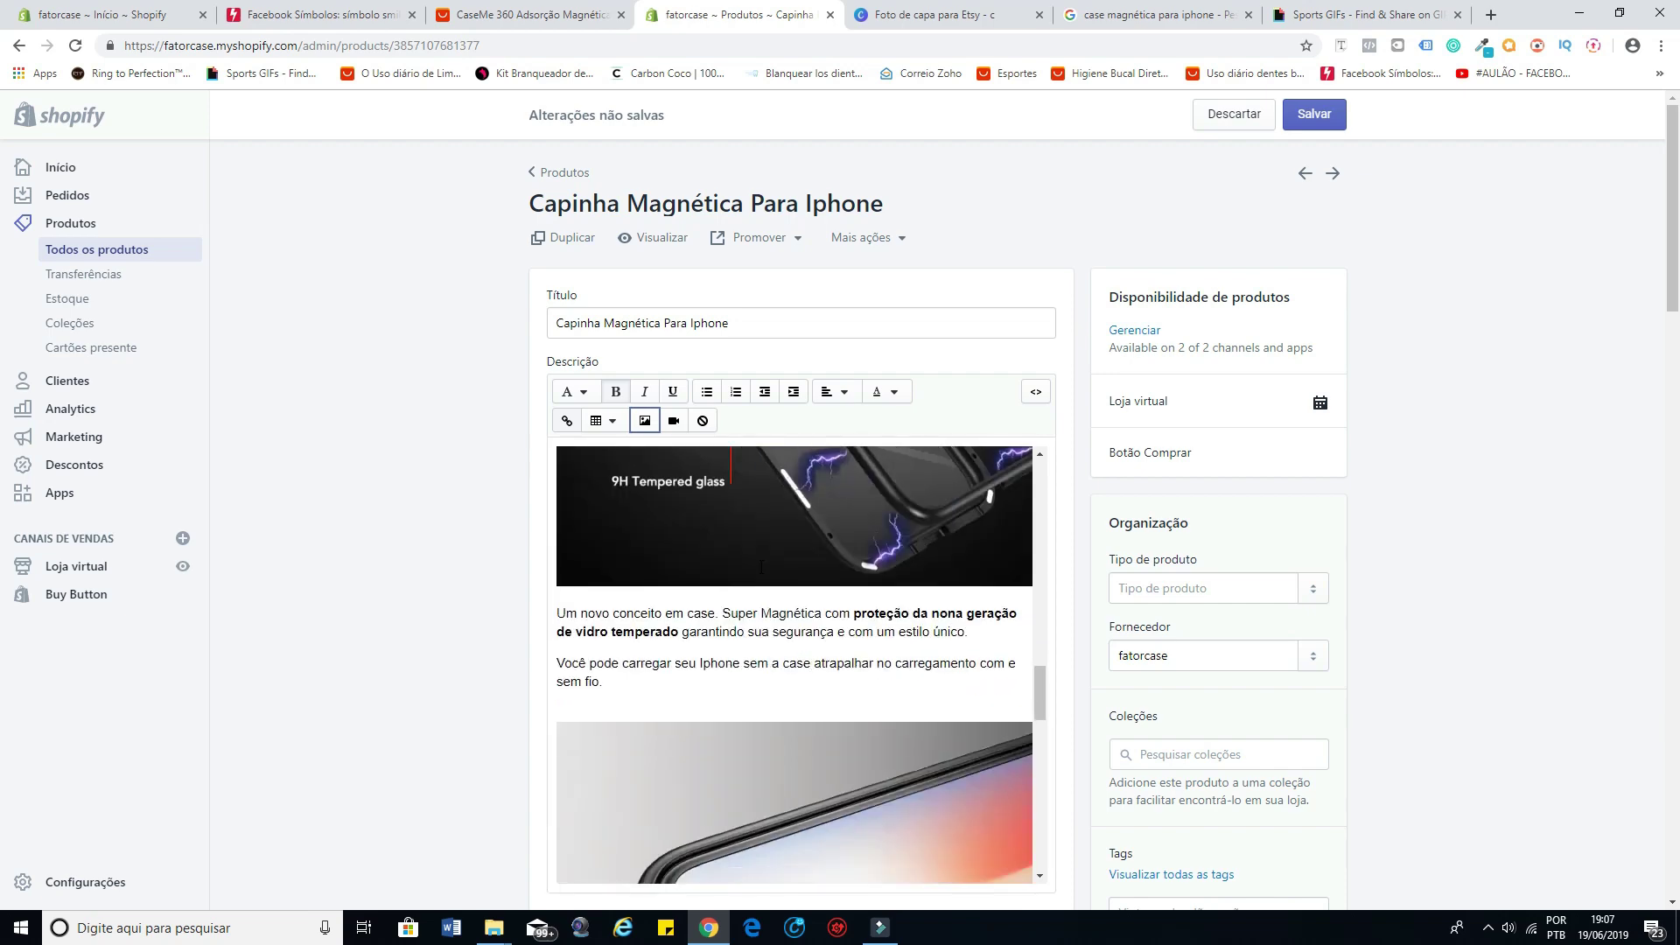
pyautogui.scroll(-6, 761, 567)
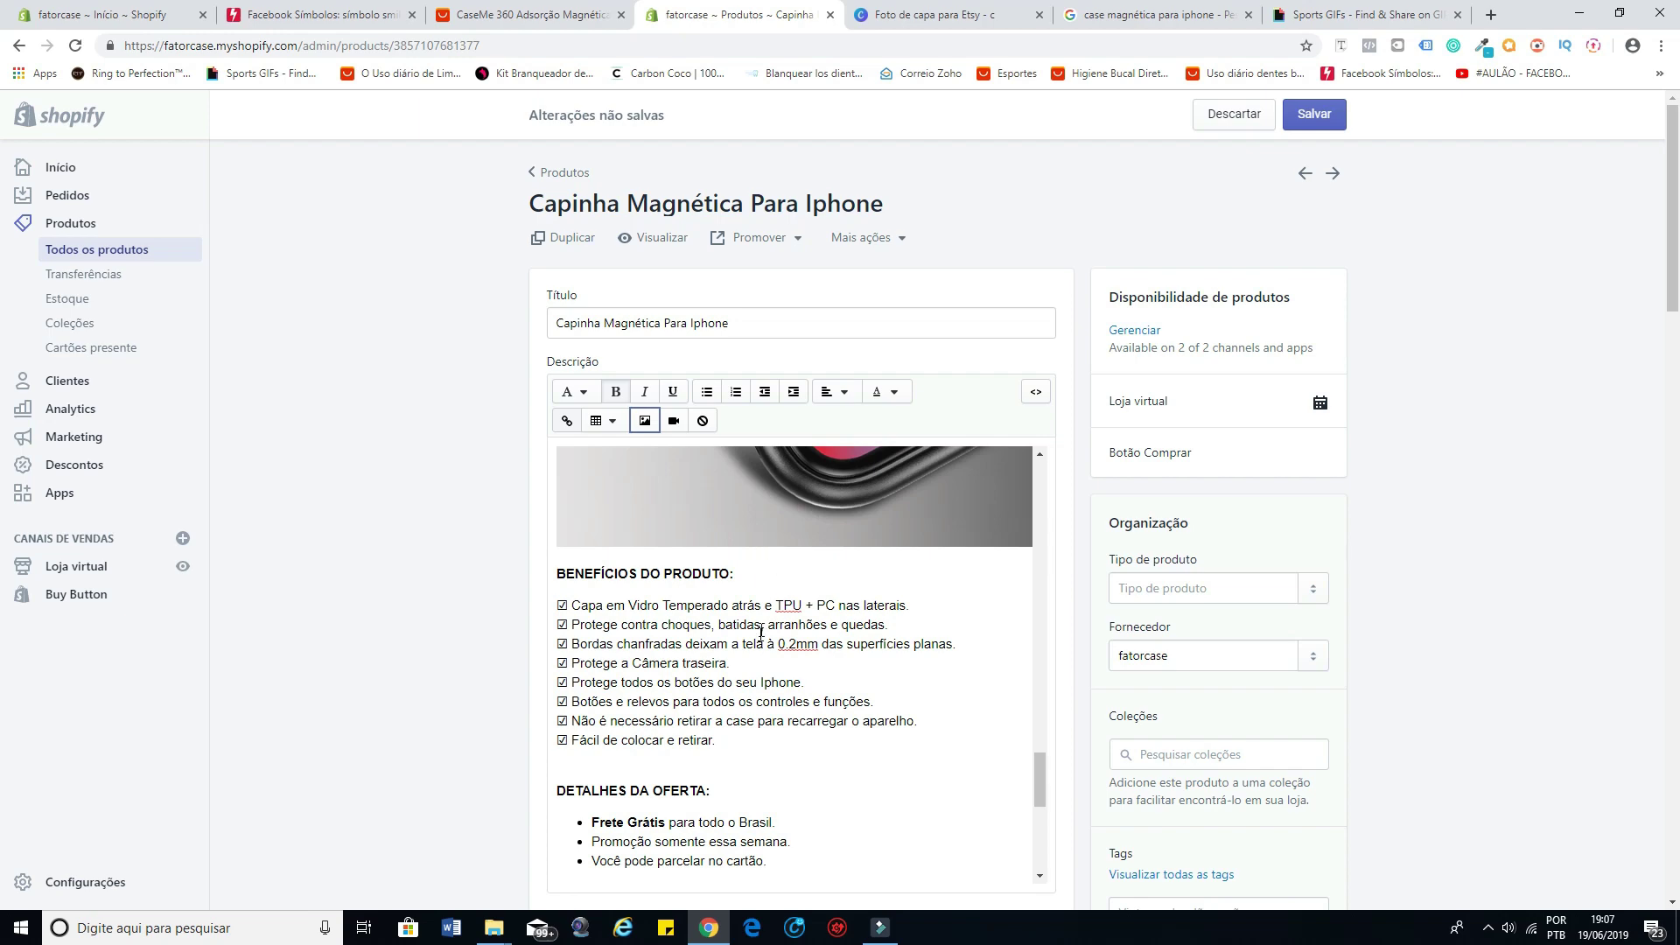
pyautogui.scroll(-4, 760, 632)
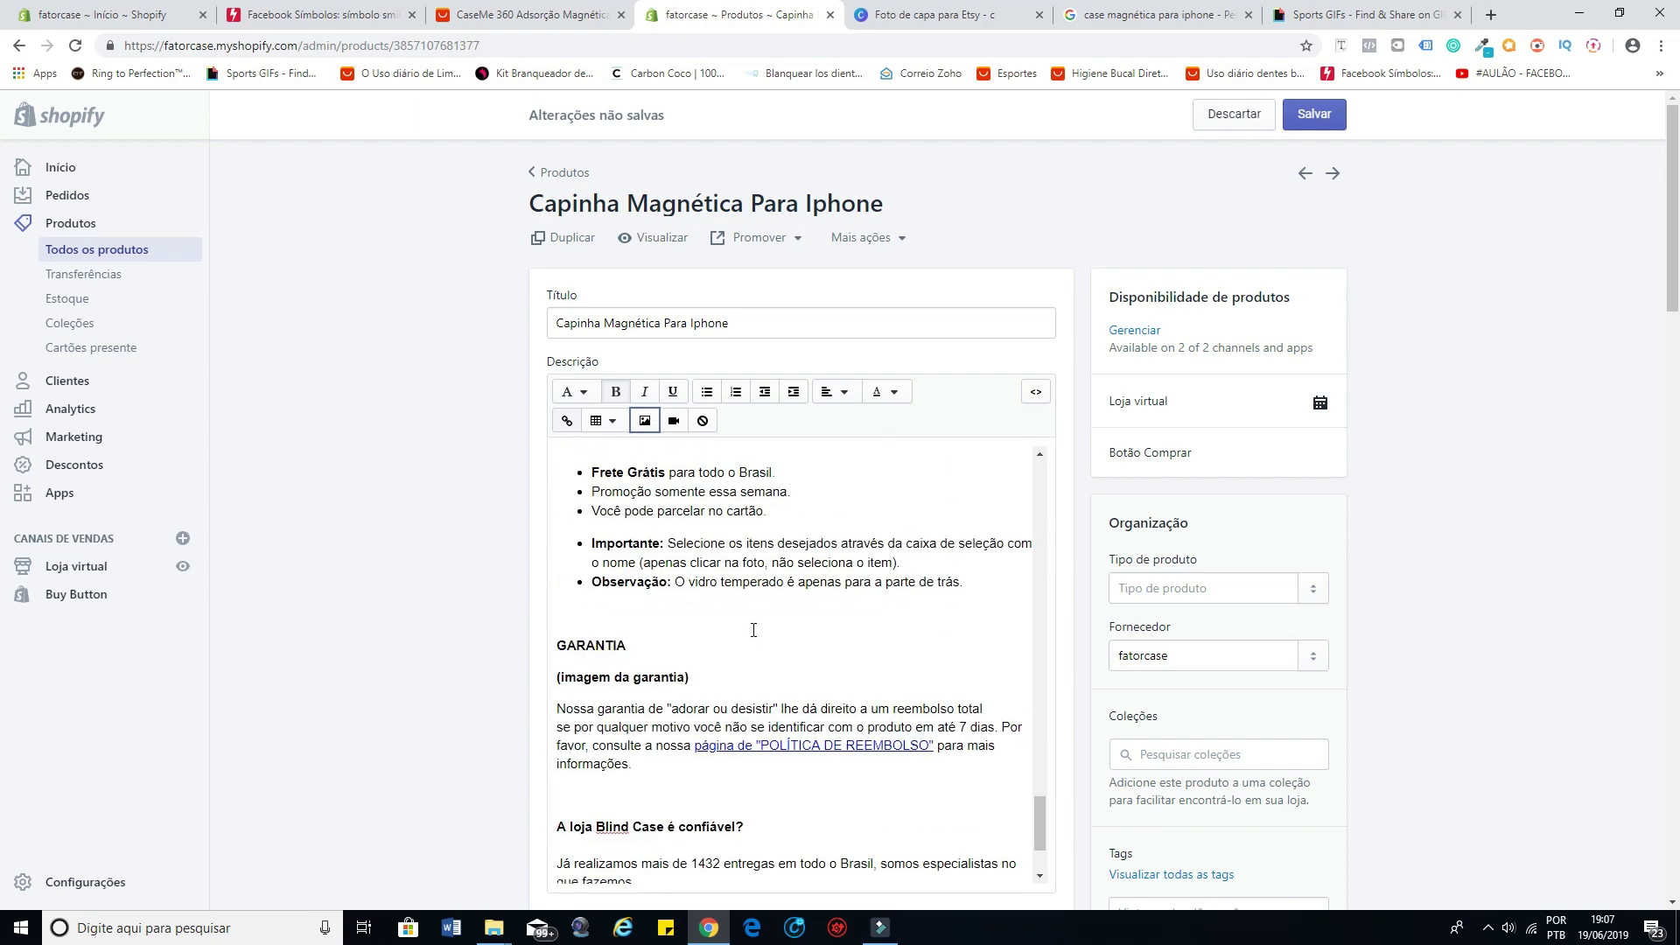
pyautogui.scroll(4, 752, 630)
pyautogui.scroll(10, 755, 613)
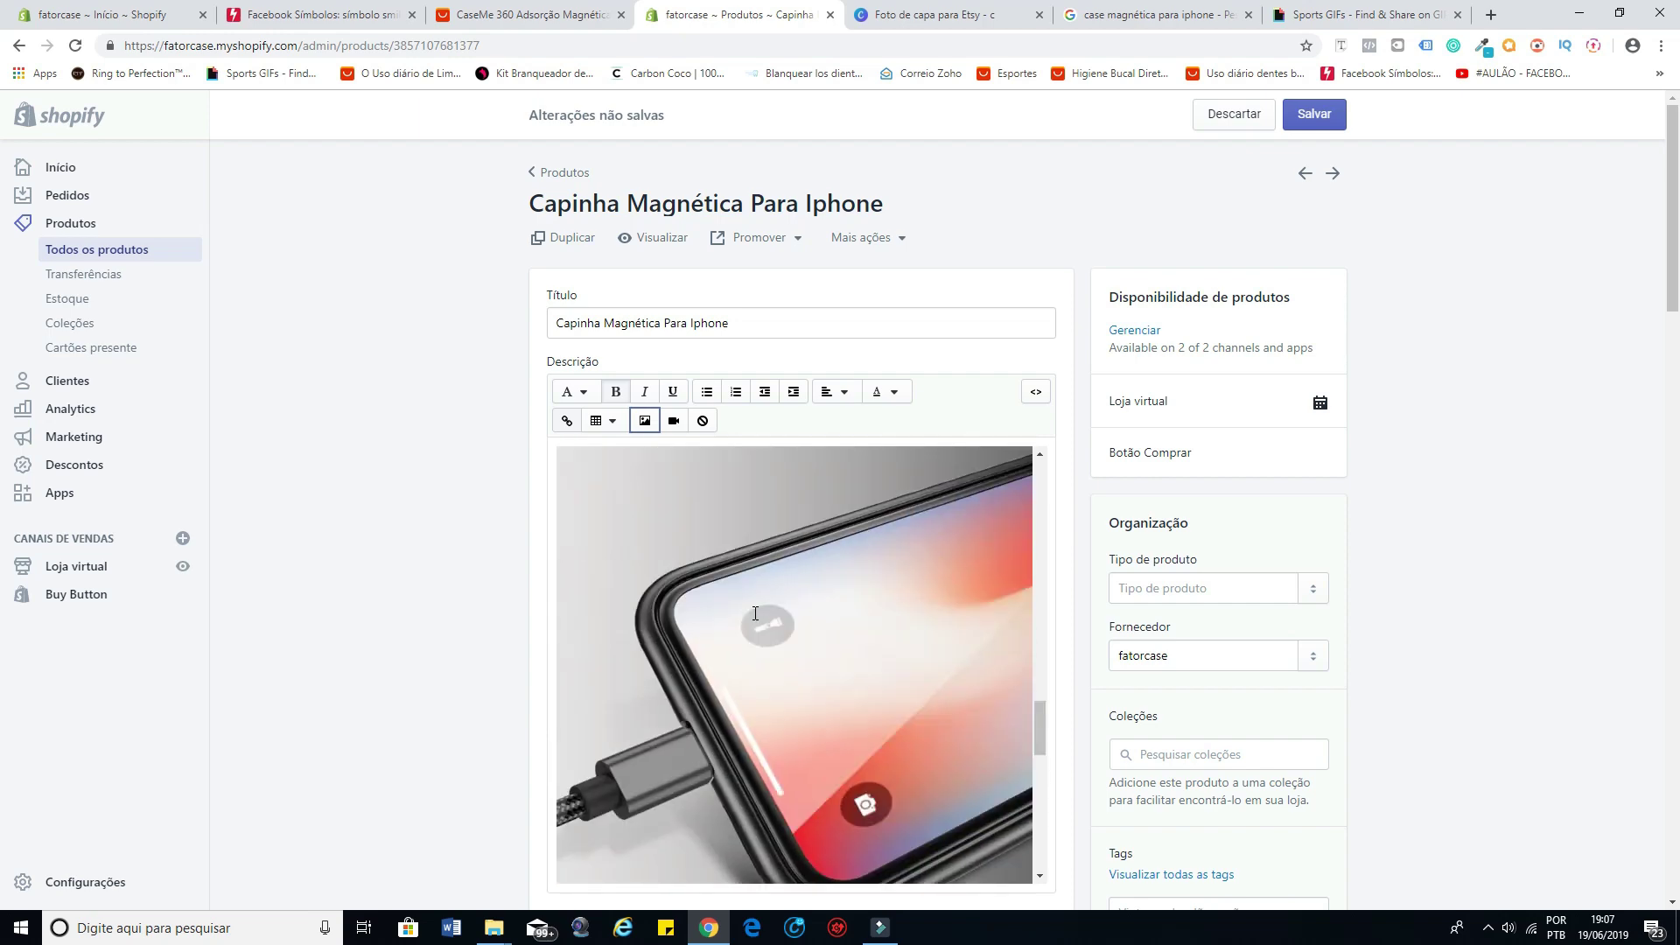
# Step: Delete the (imagem da garantia) placeholder below the GARANTIA heading in the description
pyautogui.scroll(-12, 755, 613)
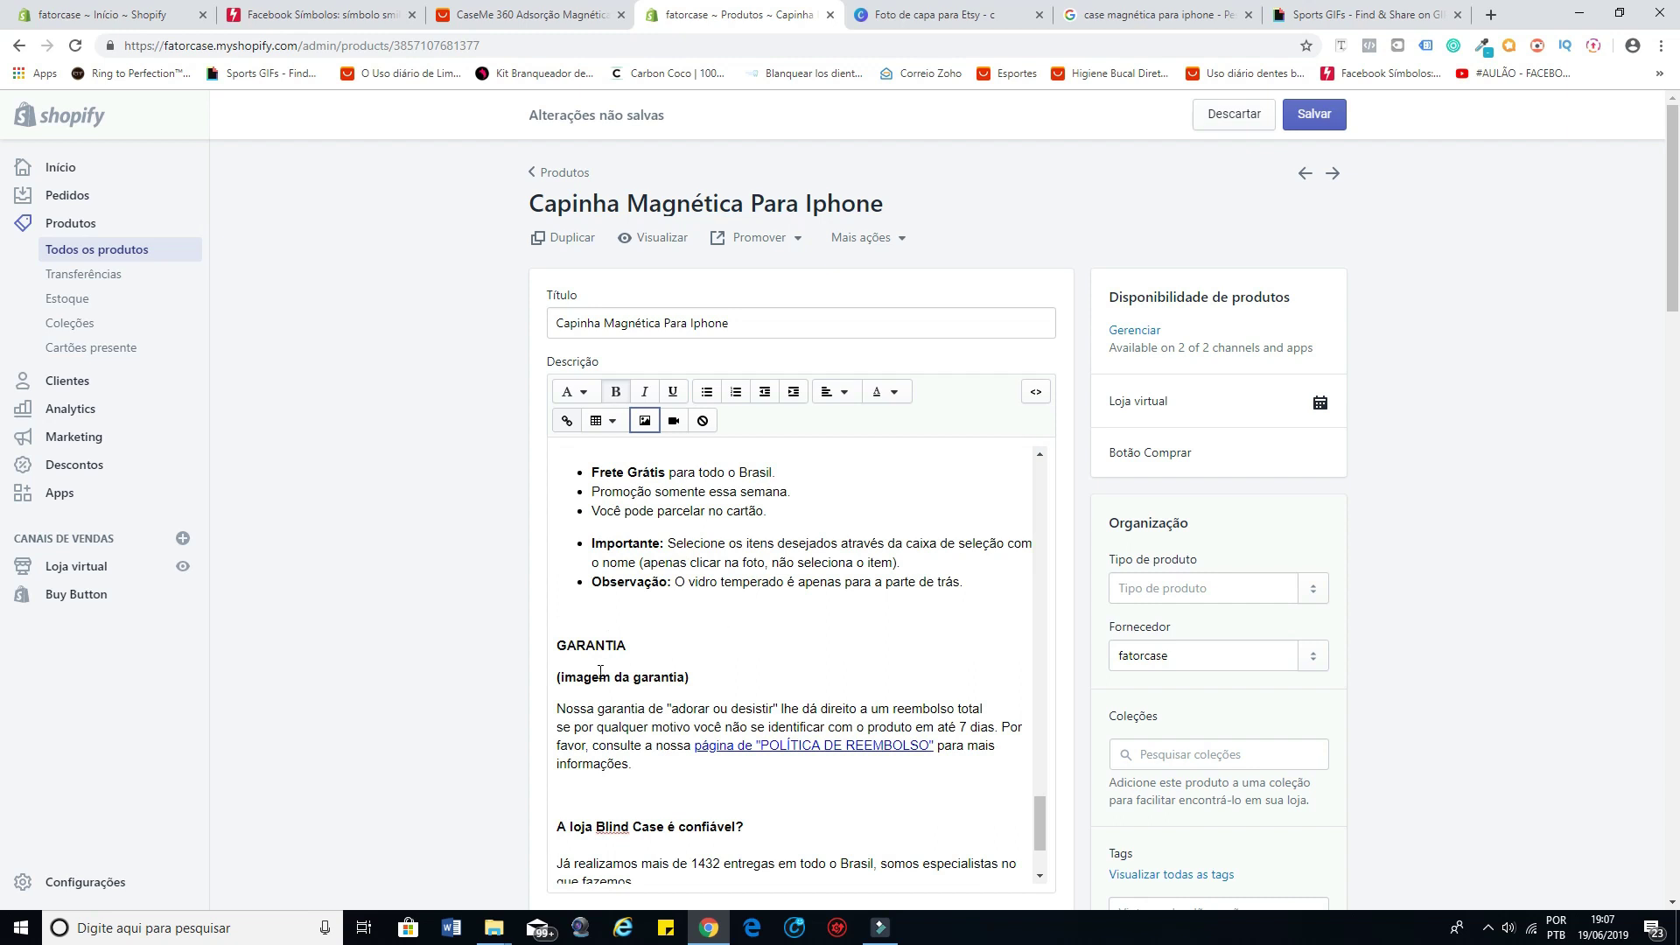
pyautogui.click(688, 680)
pyautogui.keyDown('shift'); pyautogui.click(557, 677); pyautogui.keyUp('shift')
pyautogui.press('BackSpace')
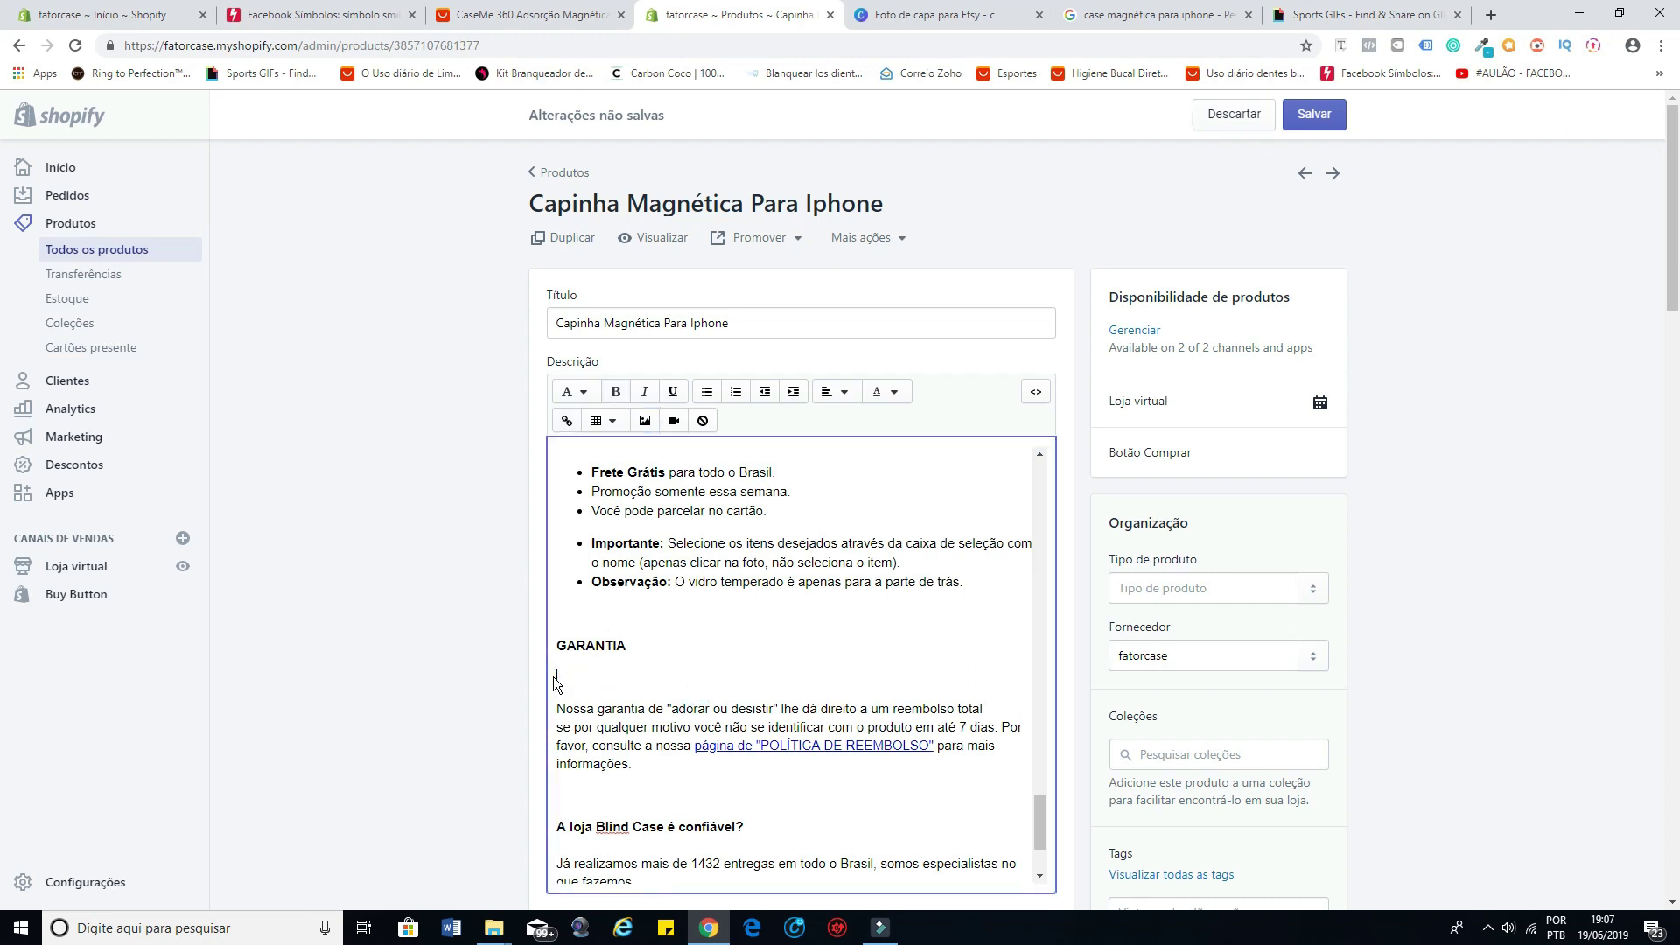
# Step: Upload the image "Selos de garantia" from the product's folder as a description image
pyautogui.click(643, 424)
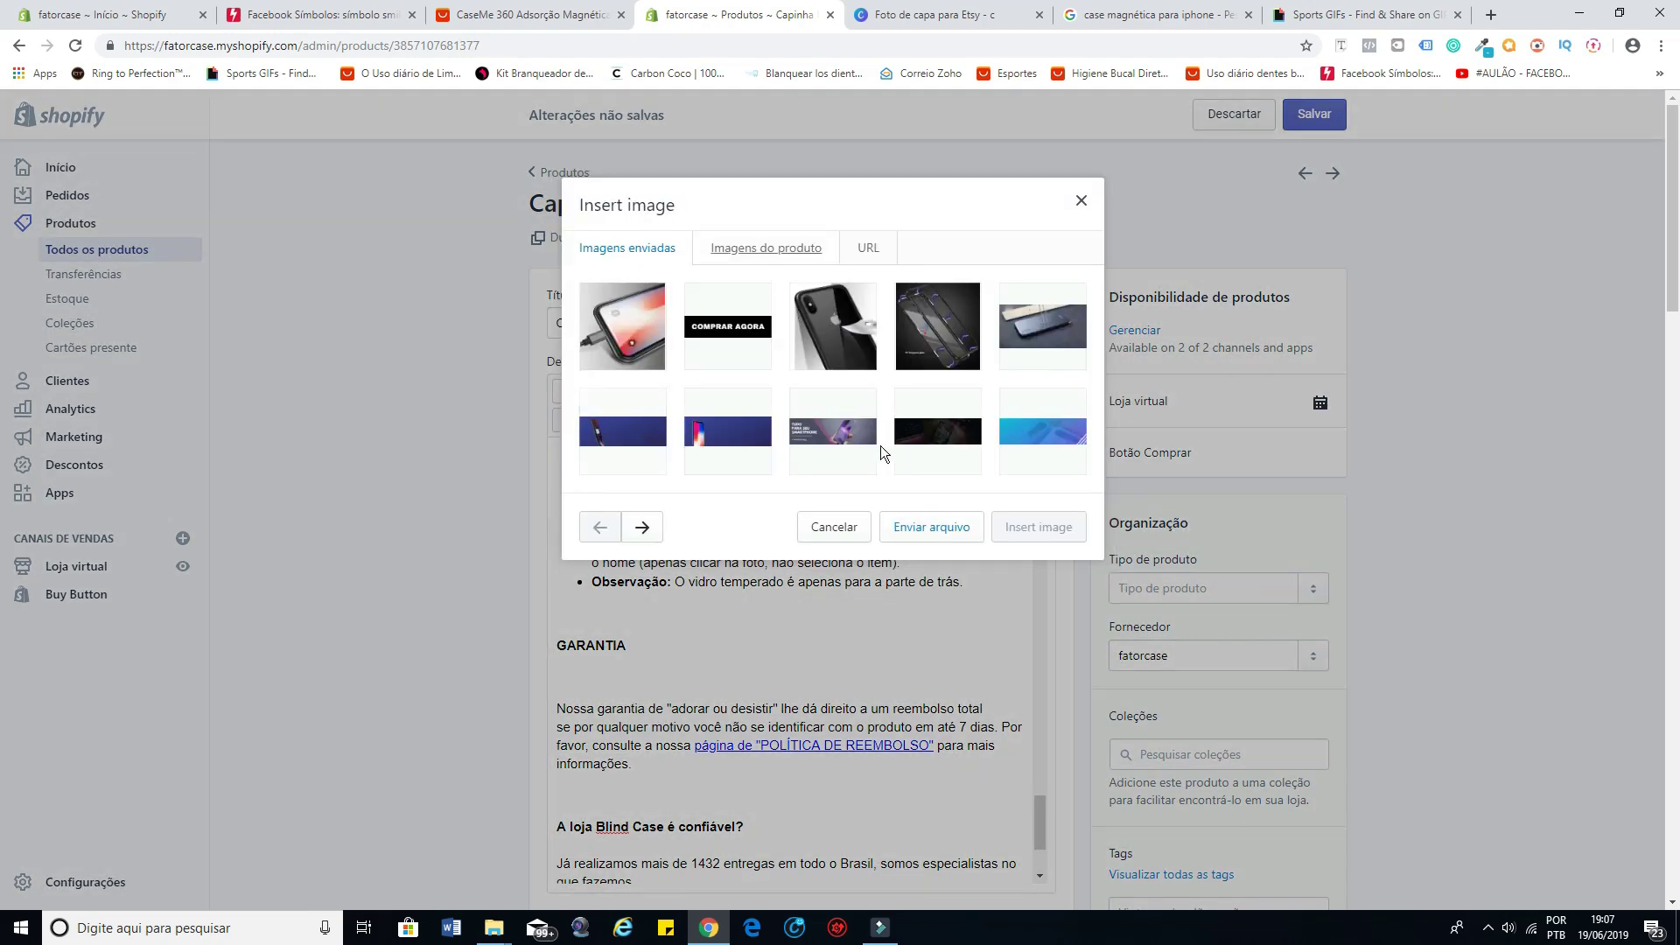
pyautogui.click(934, 529)
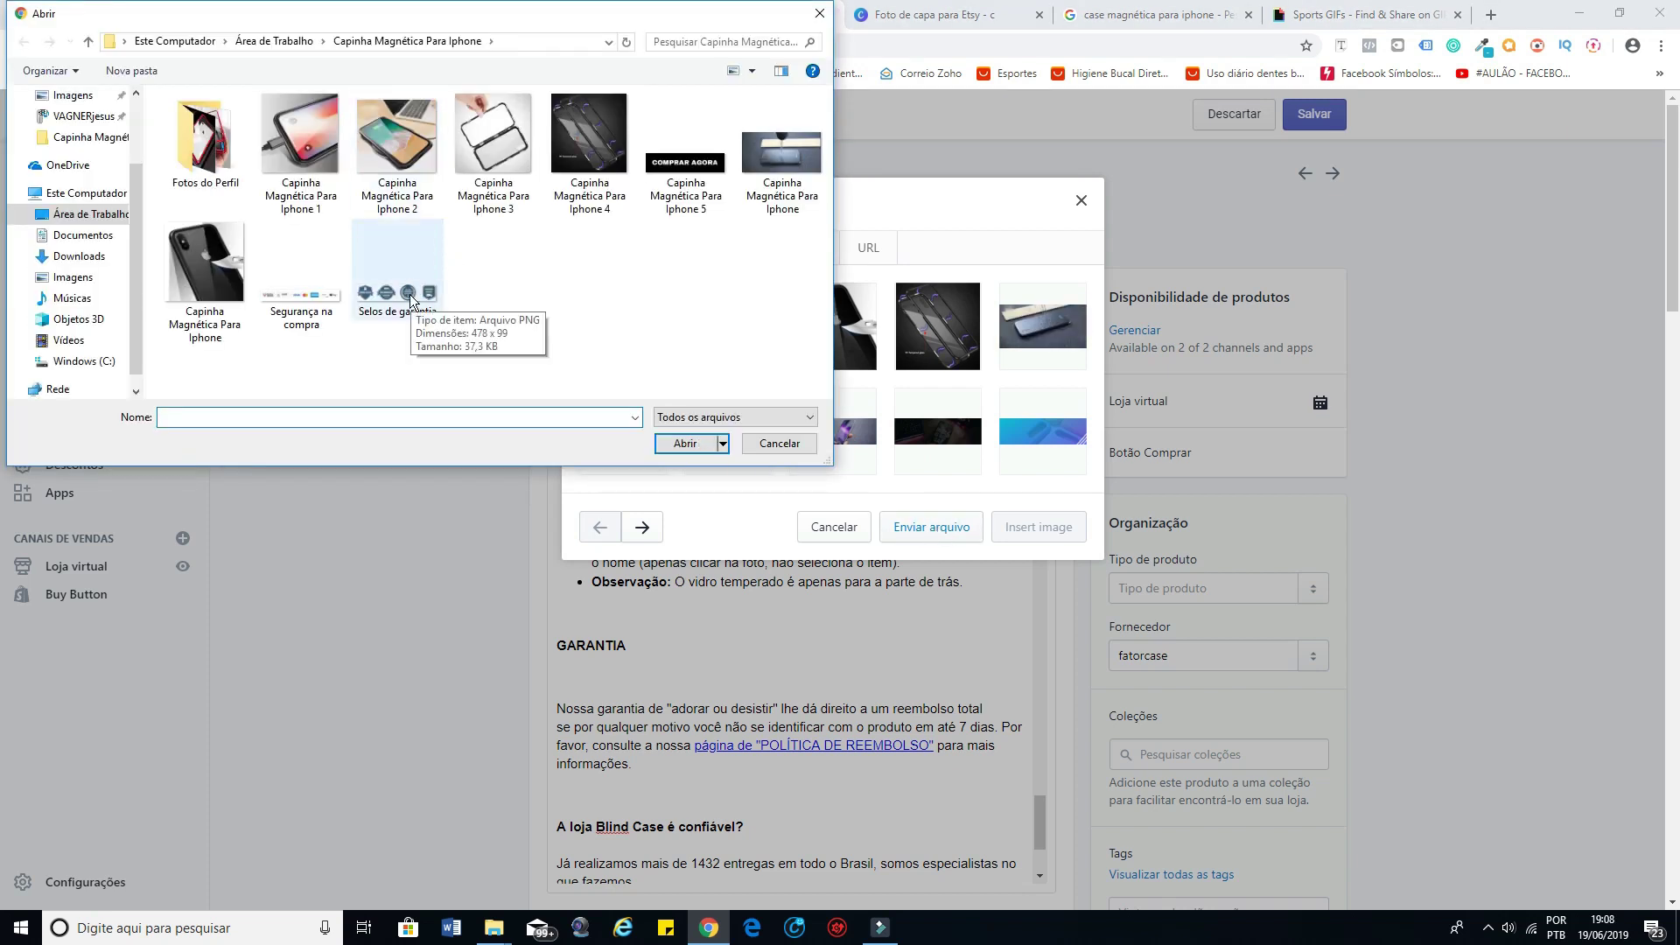
pyautogui.click(410, 294)
pyautogui.click(685, 445)
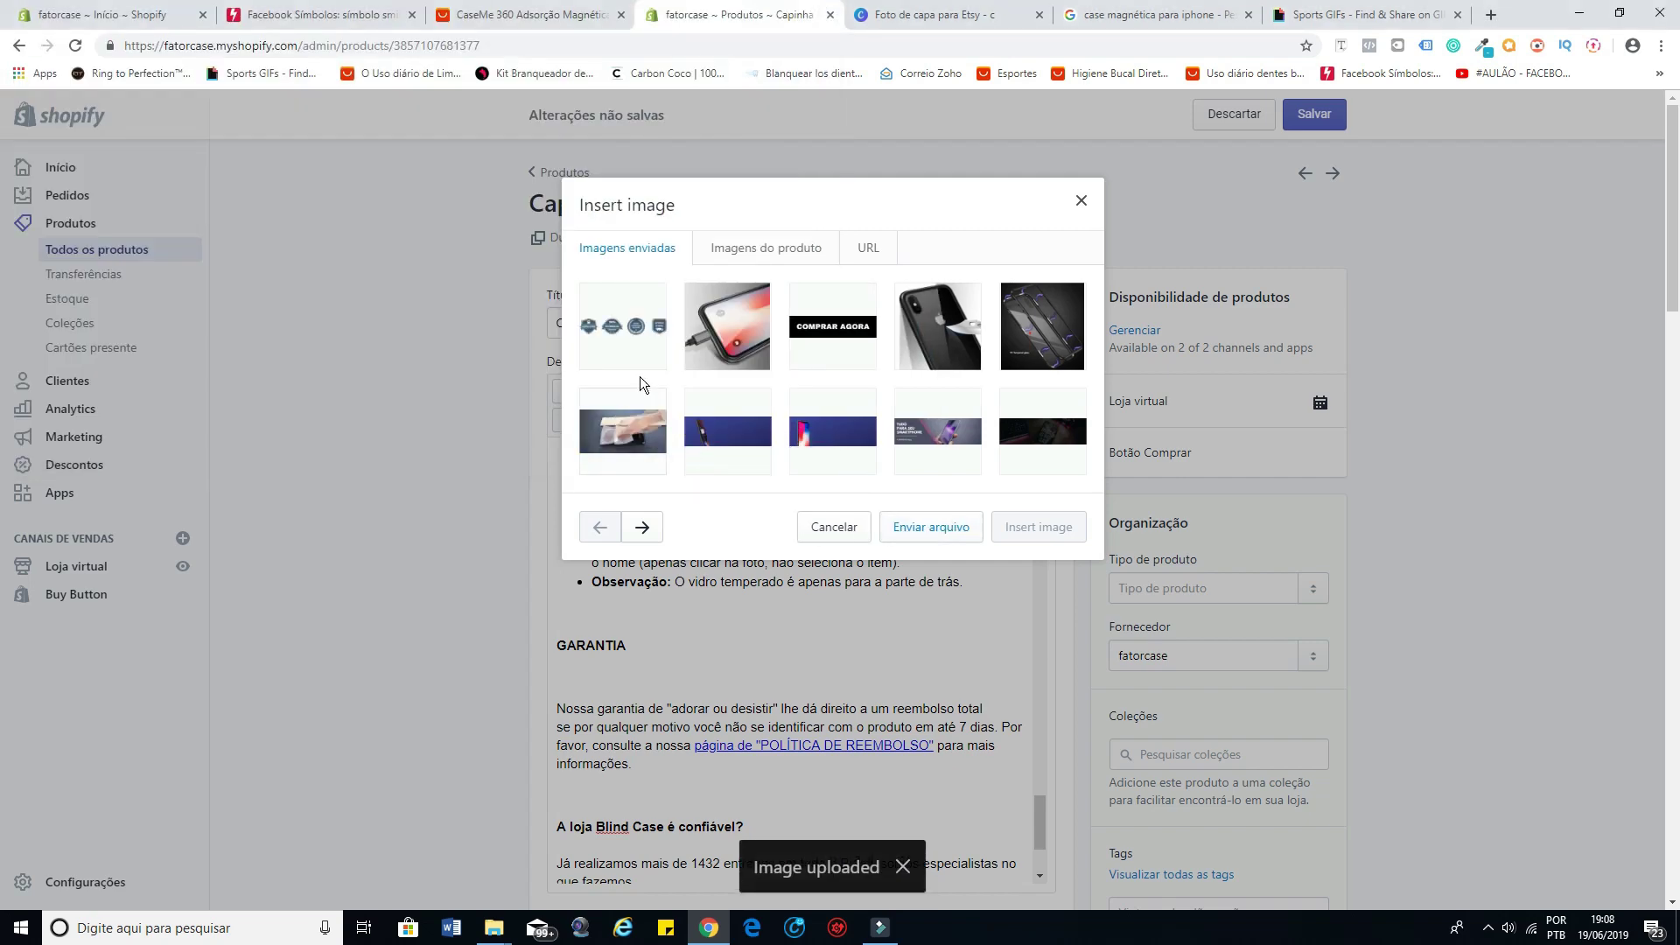
# Step: Insert the uploaded guarantee seals image below the GARANTIA heading at size Grande (600x600)
pyautogui.click(615, 338)
pyautogui.click(718, 602)
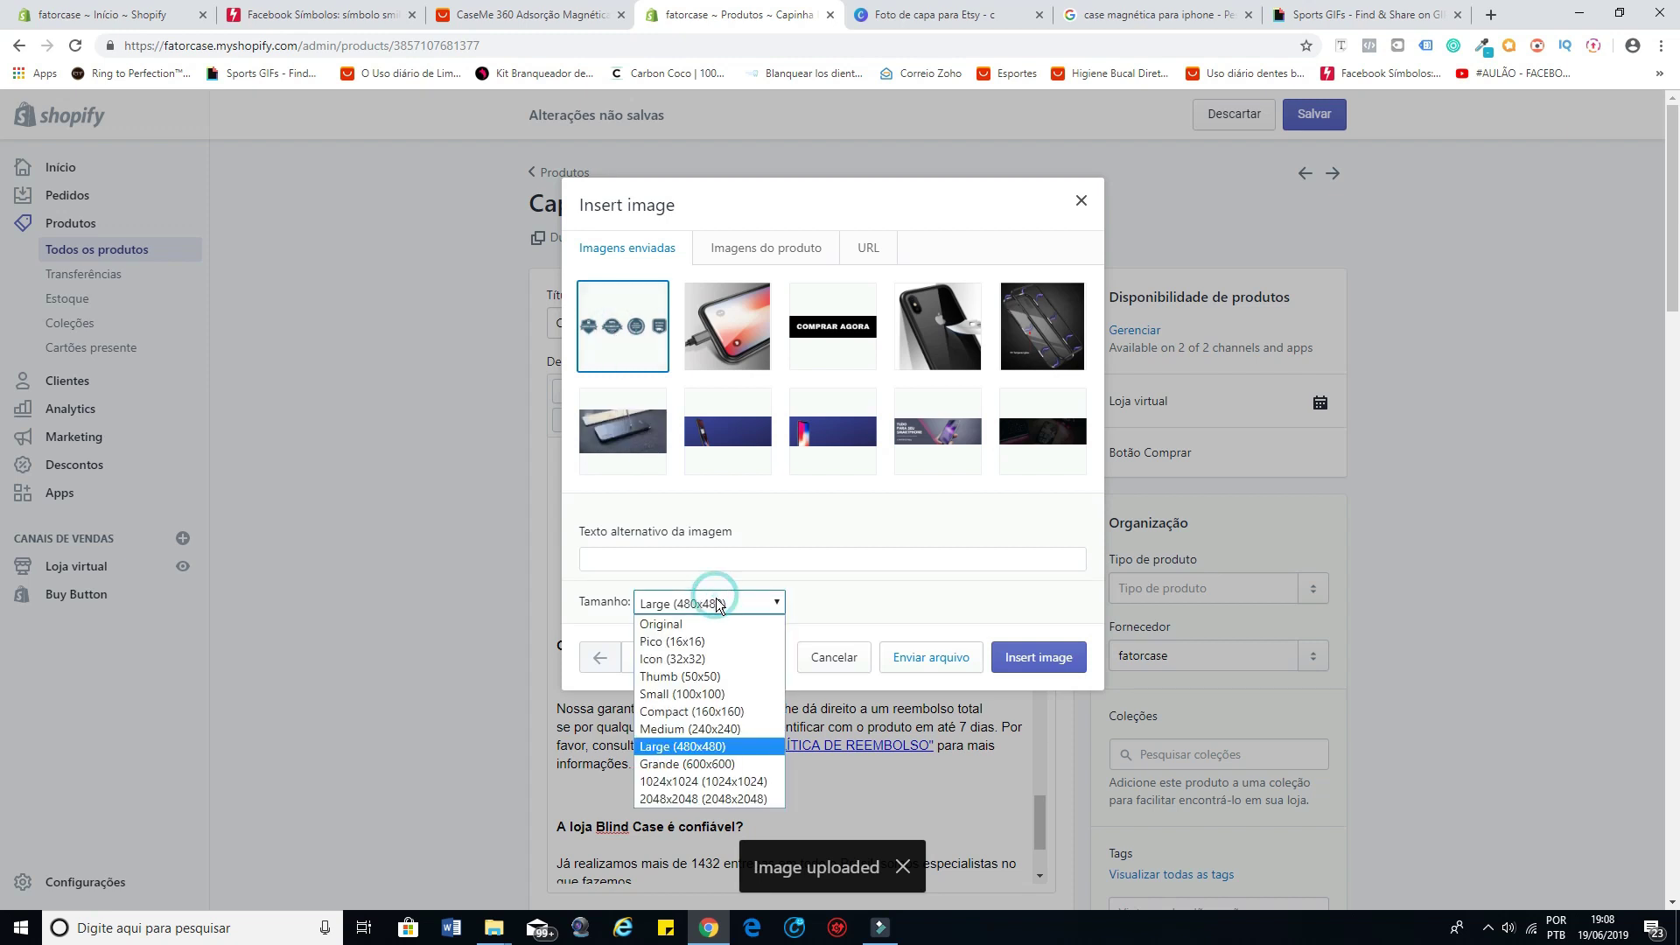
pyautogui.click(716, 764)
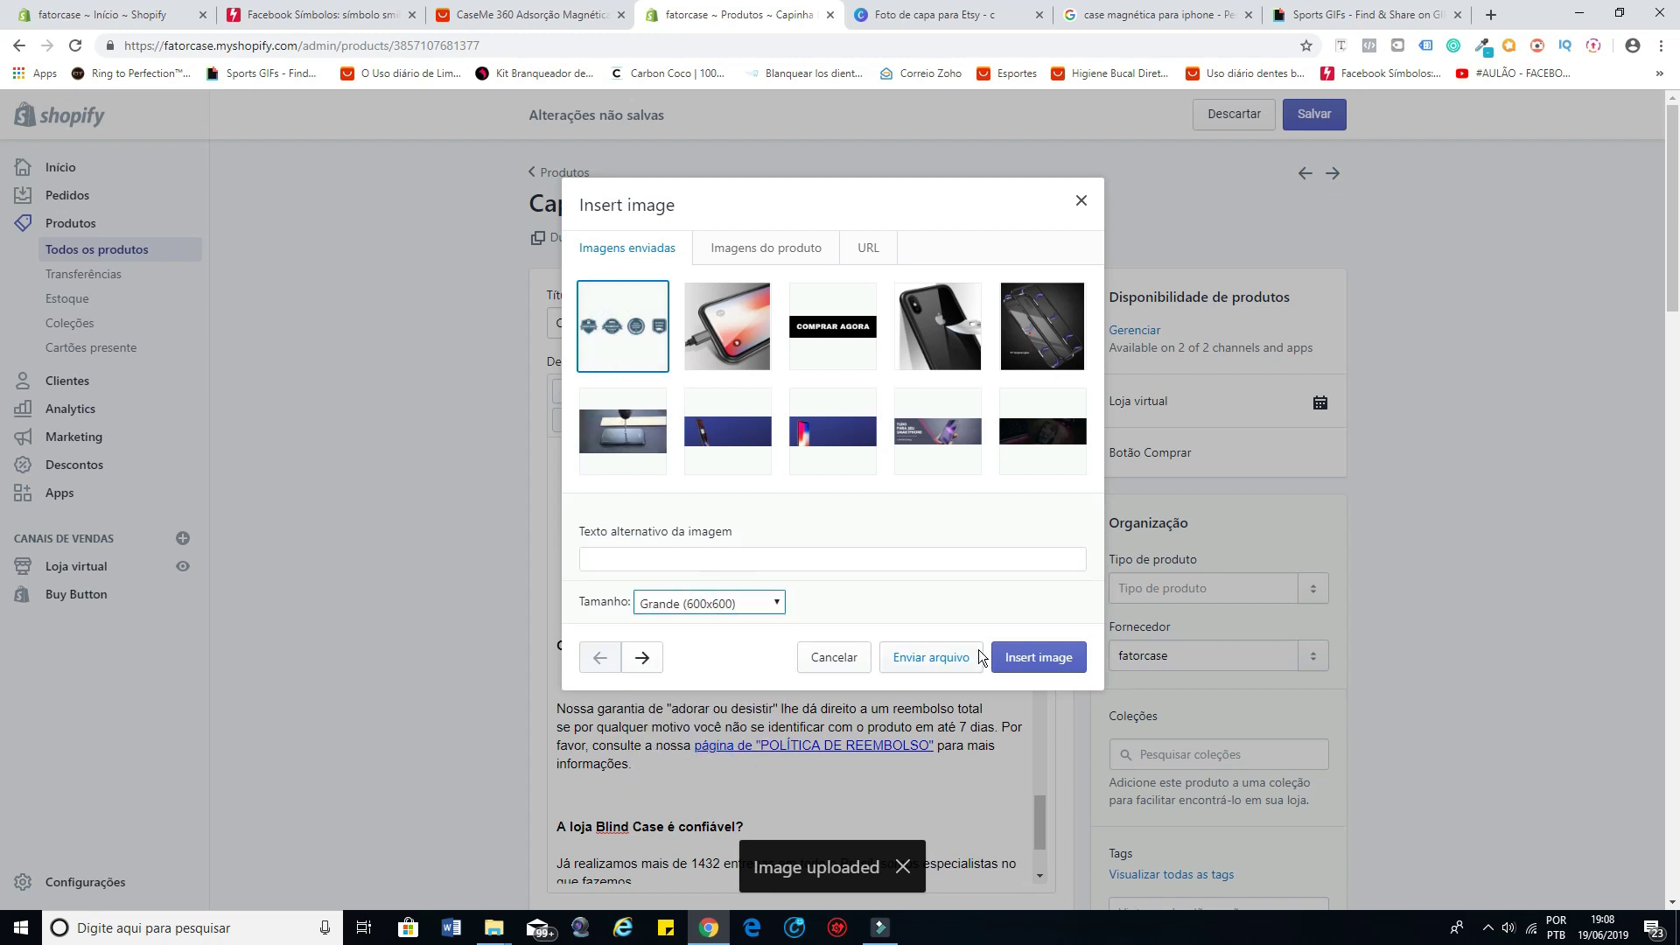
pyautogui.click(1030, 657)
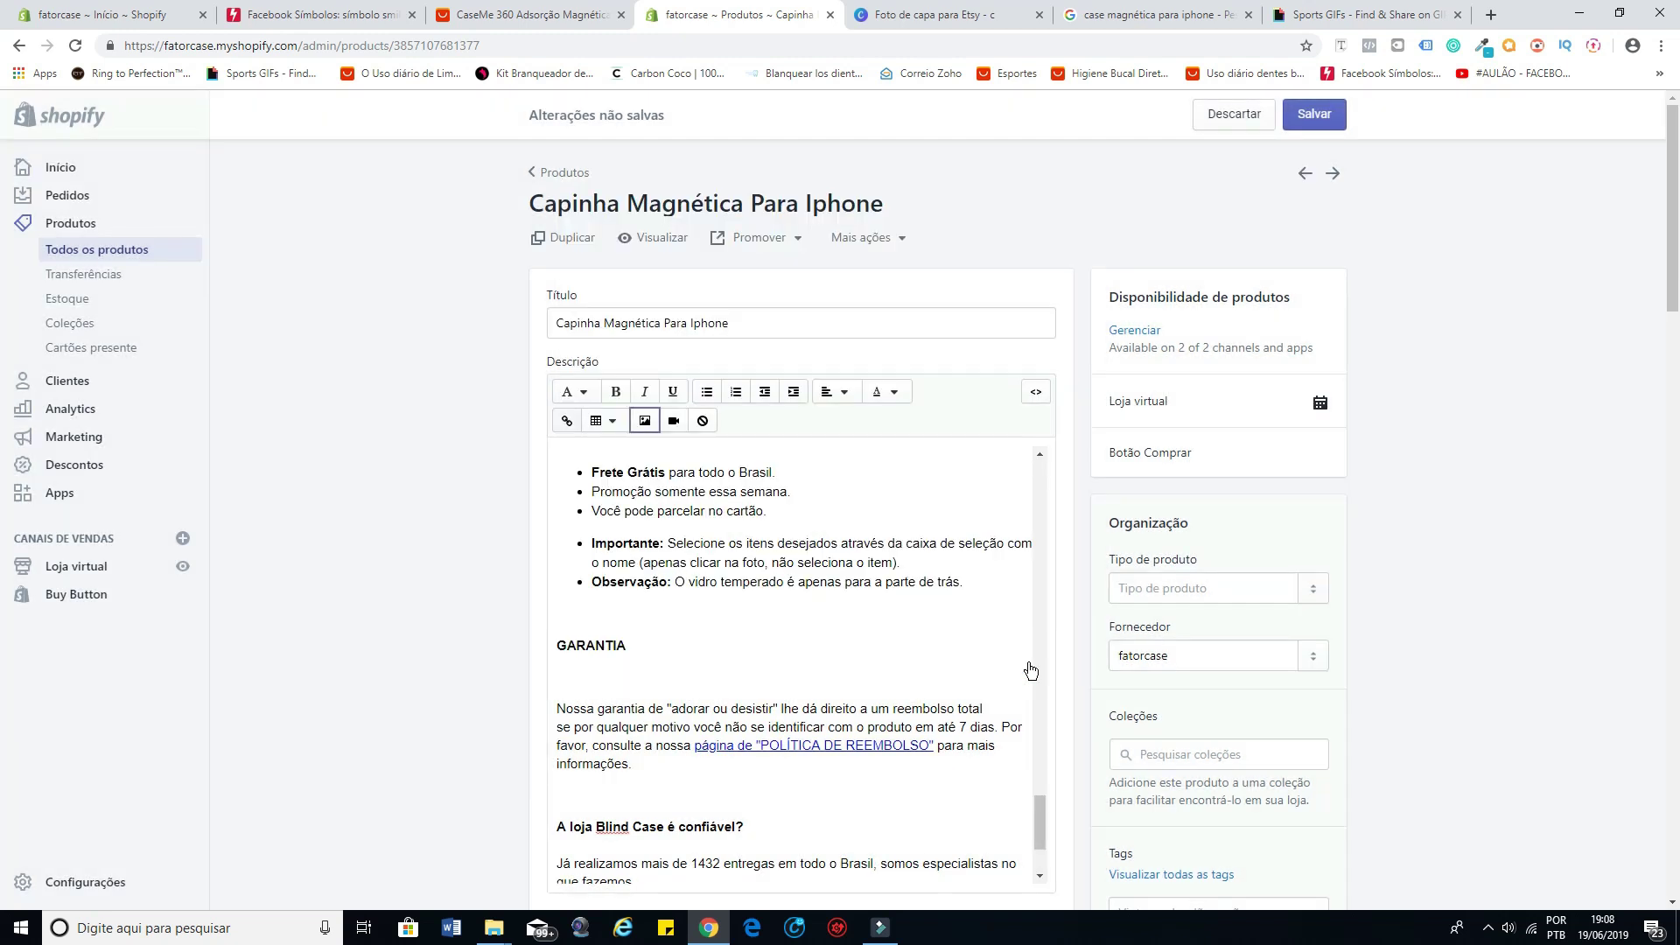
pyautogui.scroll(-3, 893, 617)
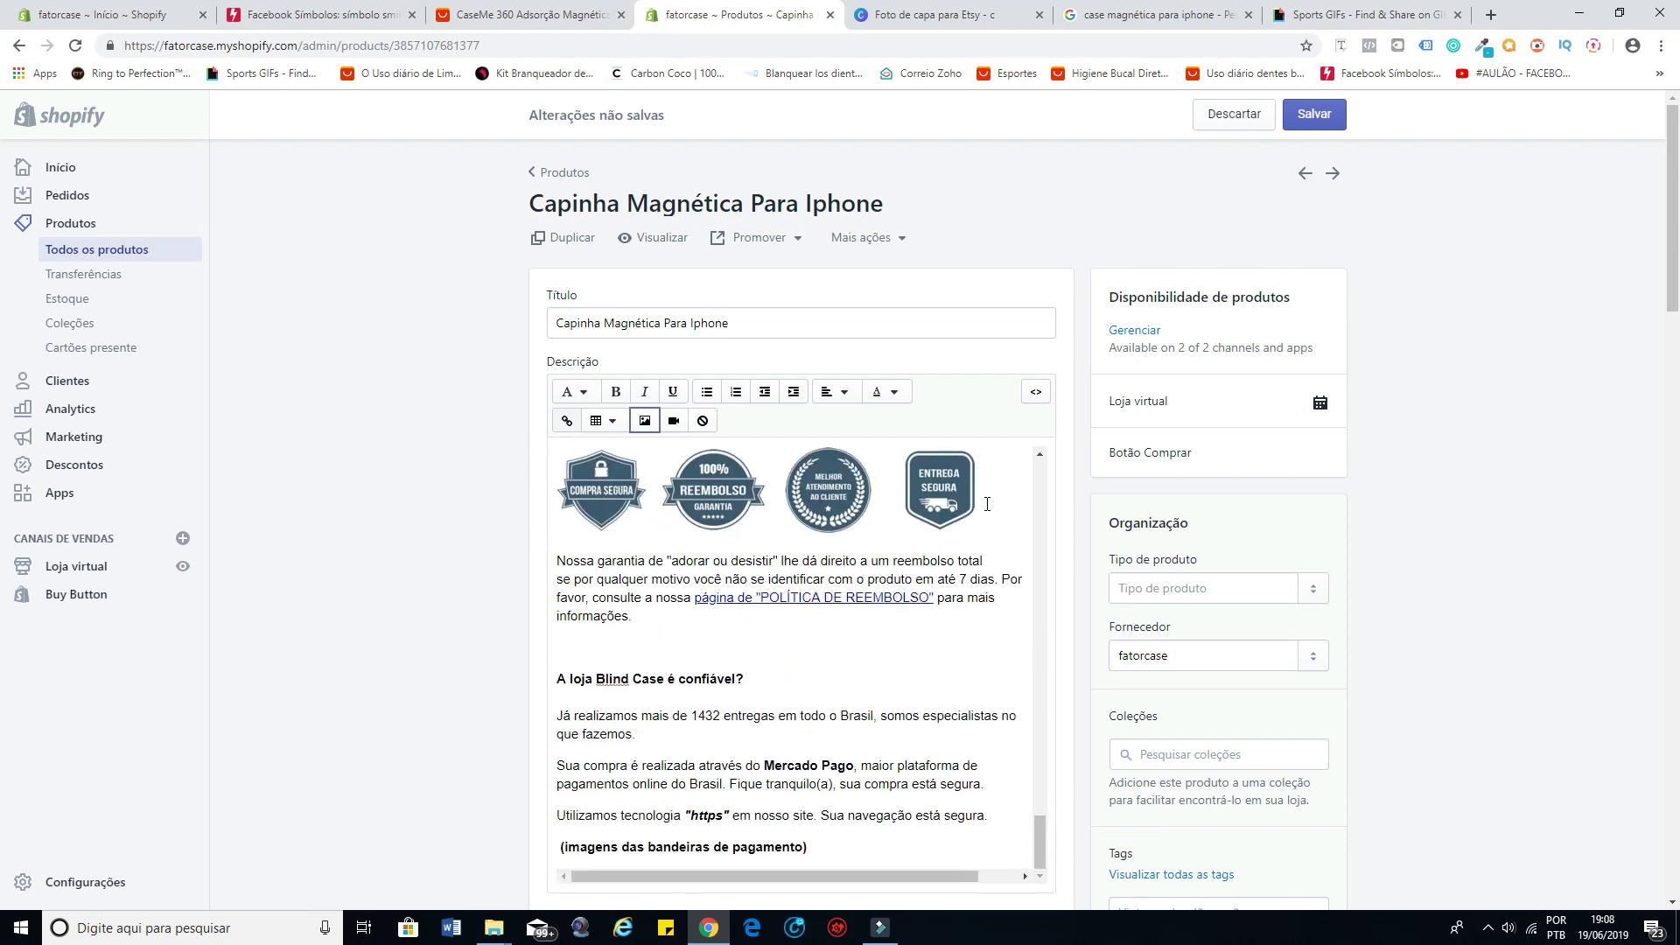
pyautogui.scroll(2, 753, 538)
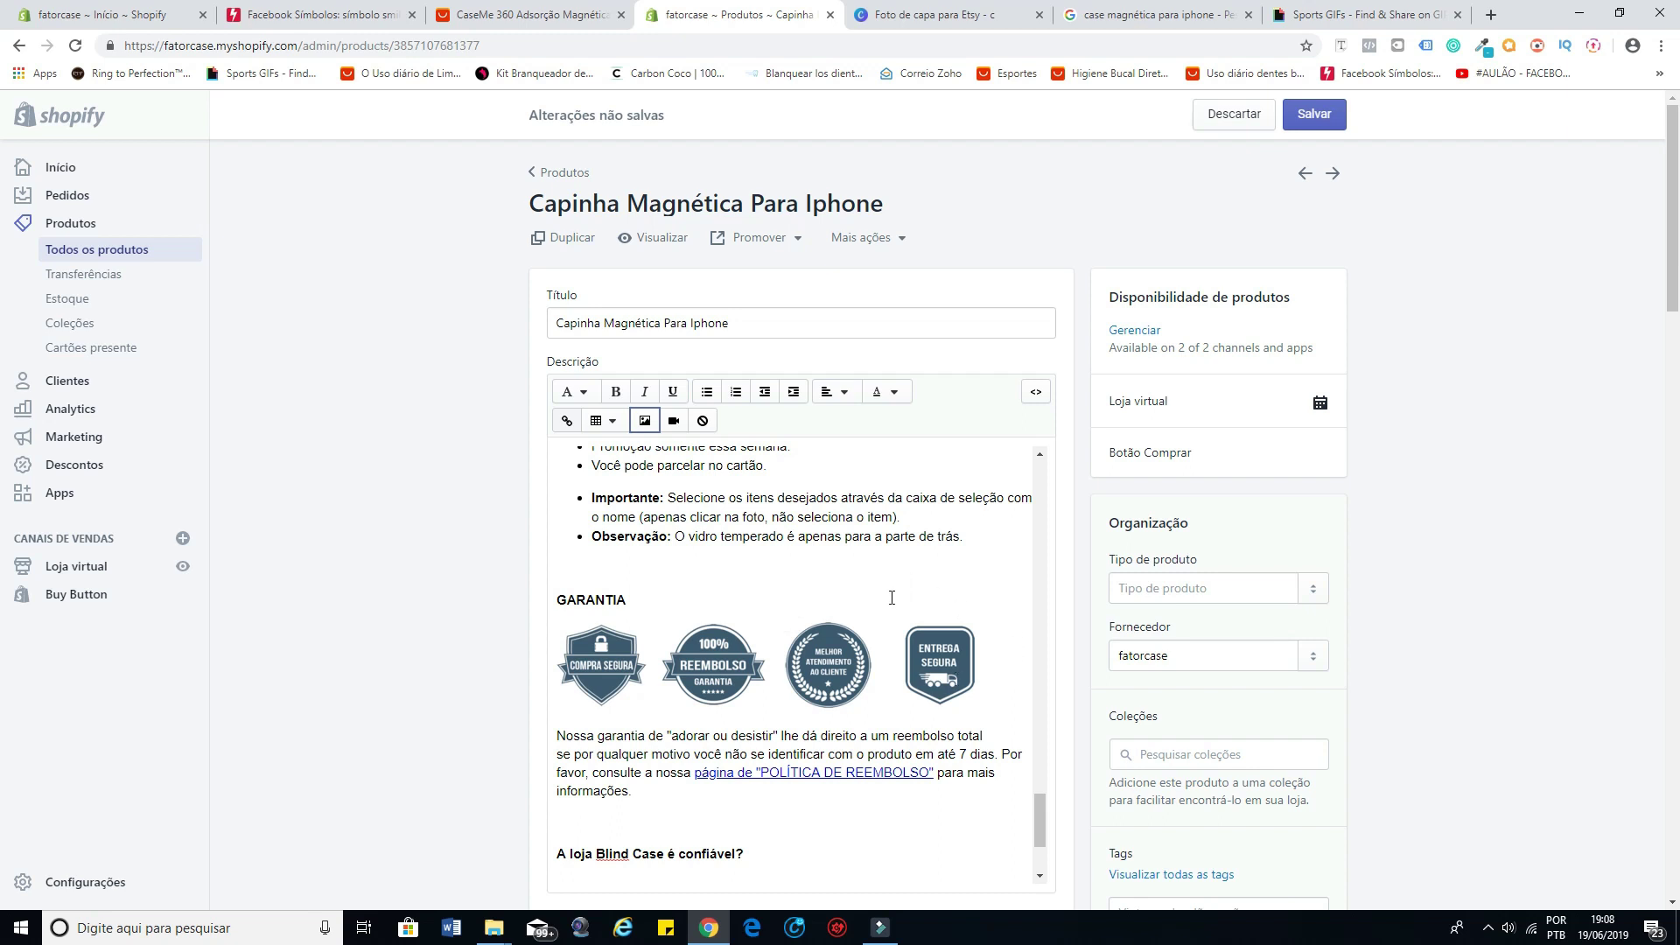
# Step: Delete the (imagens das bandeiras de pagamento) placeholder at the end of the description
pyautogui.scroll(-1, 890, 598)
pyautogui.scroll(-1, 874, 628)
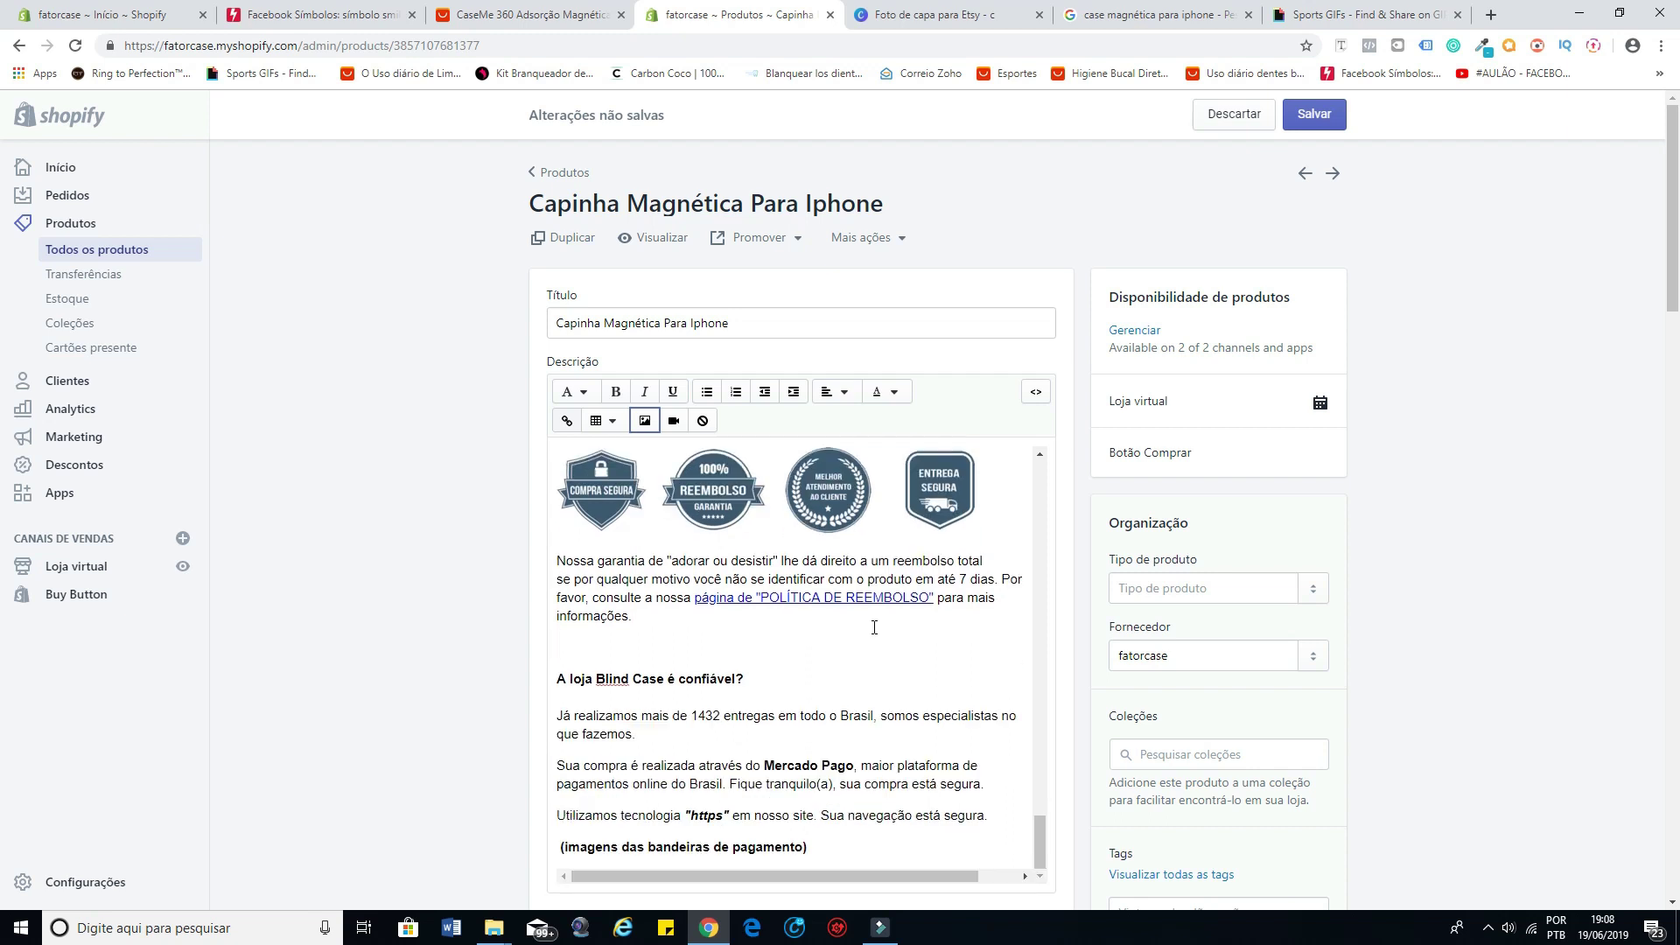
pyautogui.scroll(-2, 849, 623)
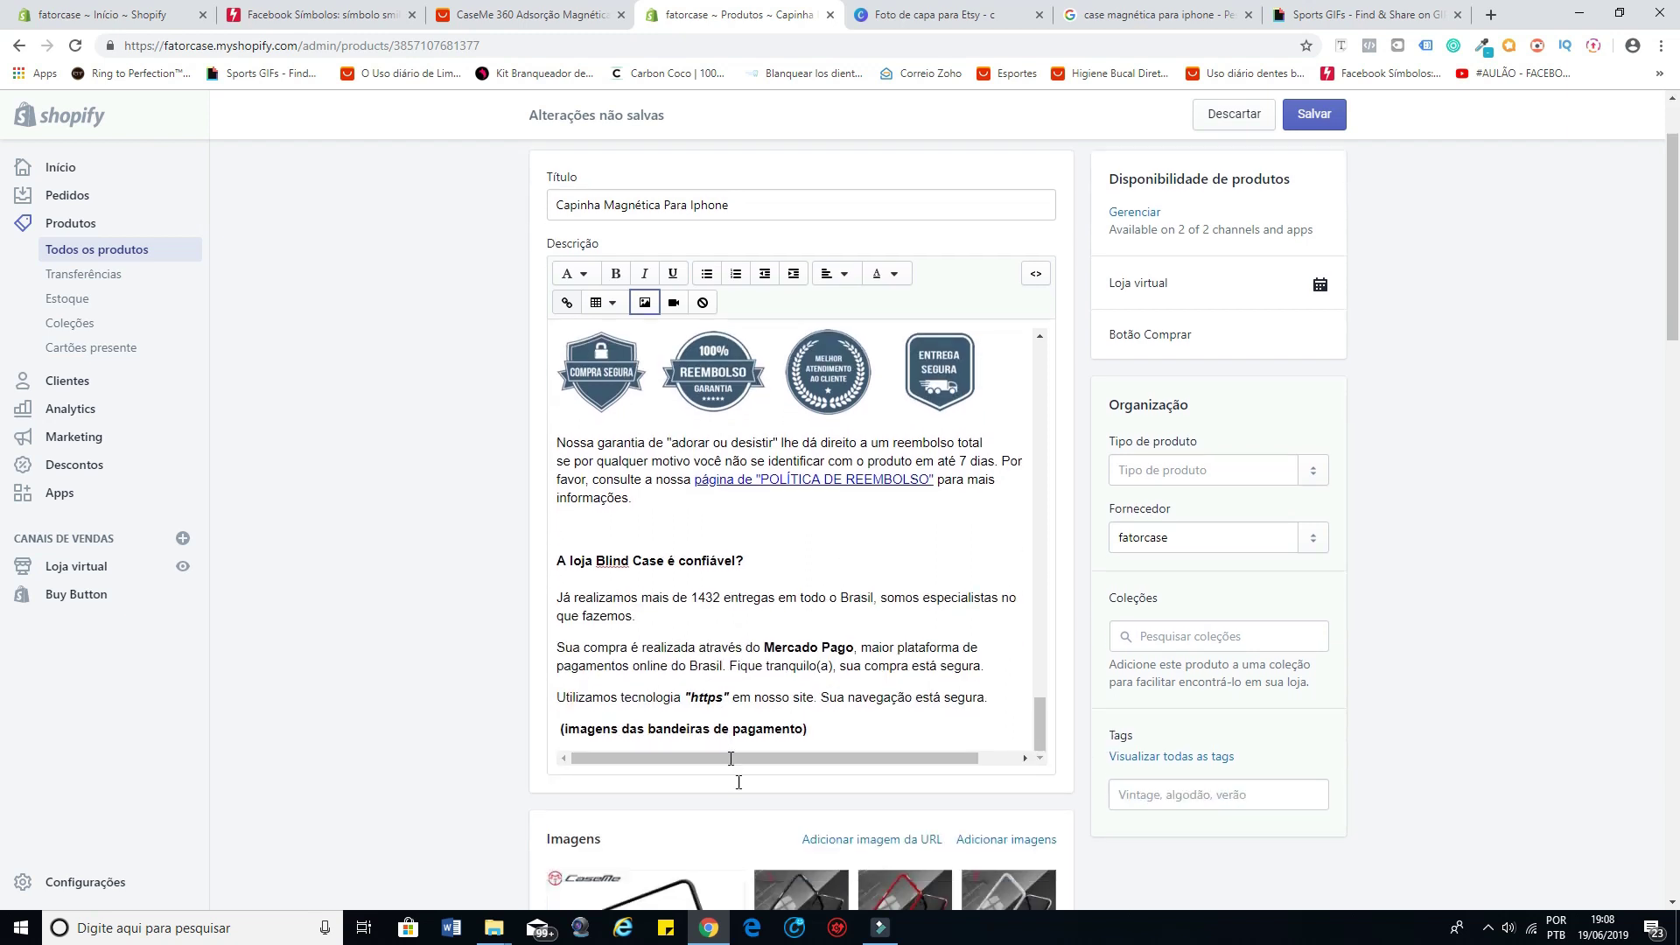
pyautogui.click(816, 673)
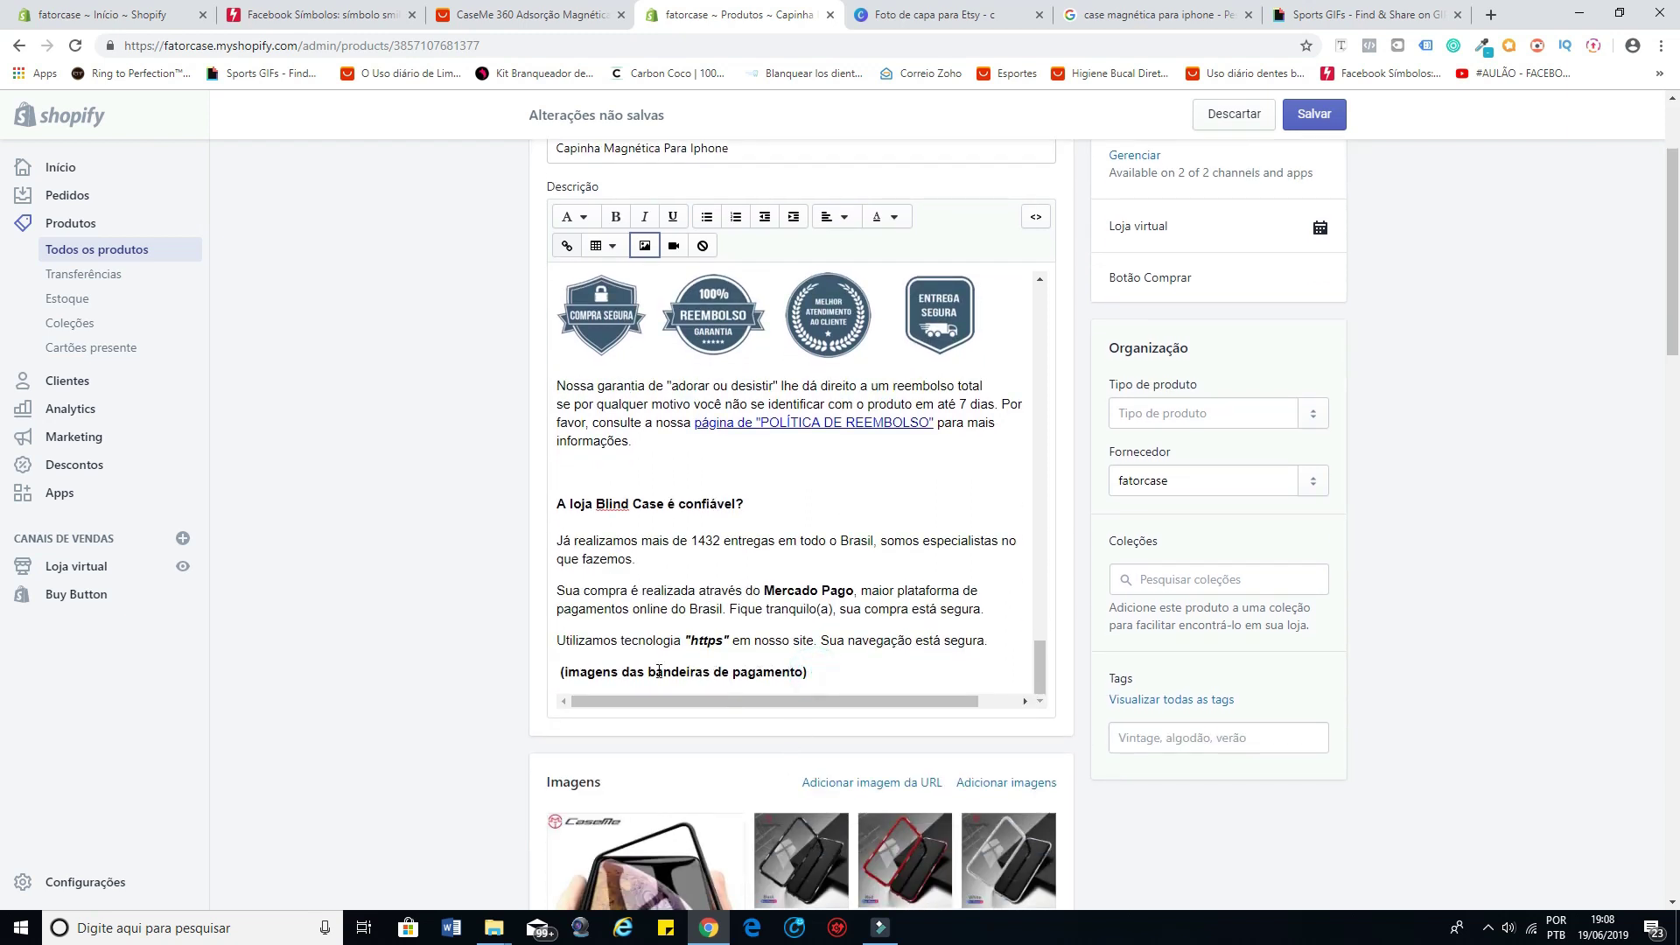
pyautogui.keyDown('shift'); pyautogui.click(559, 674); pyautogui.keyUp('shift')
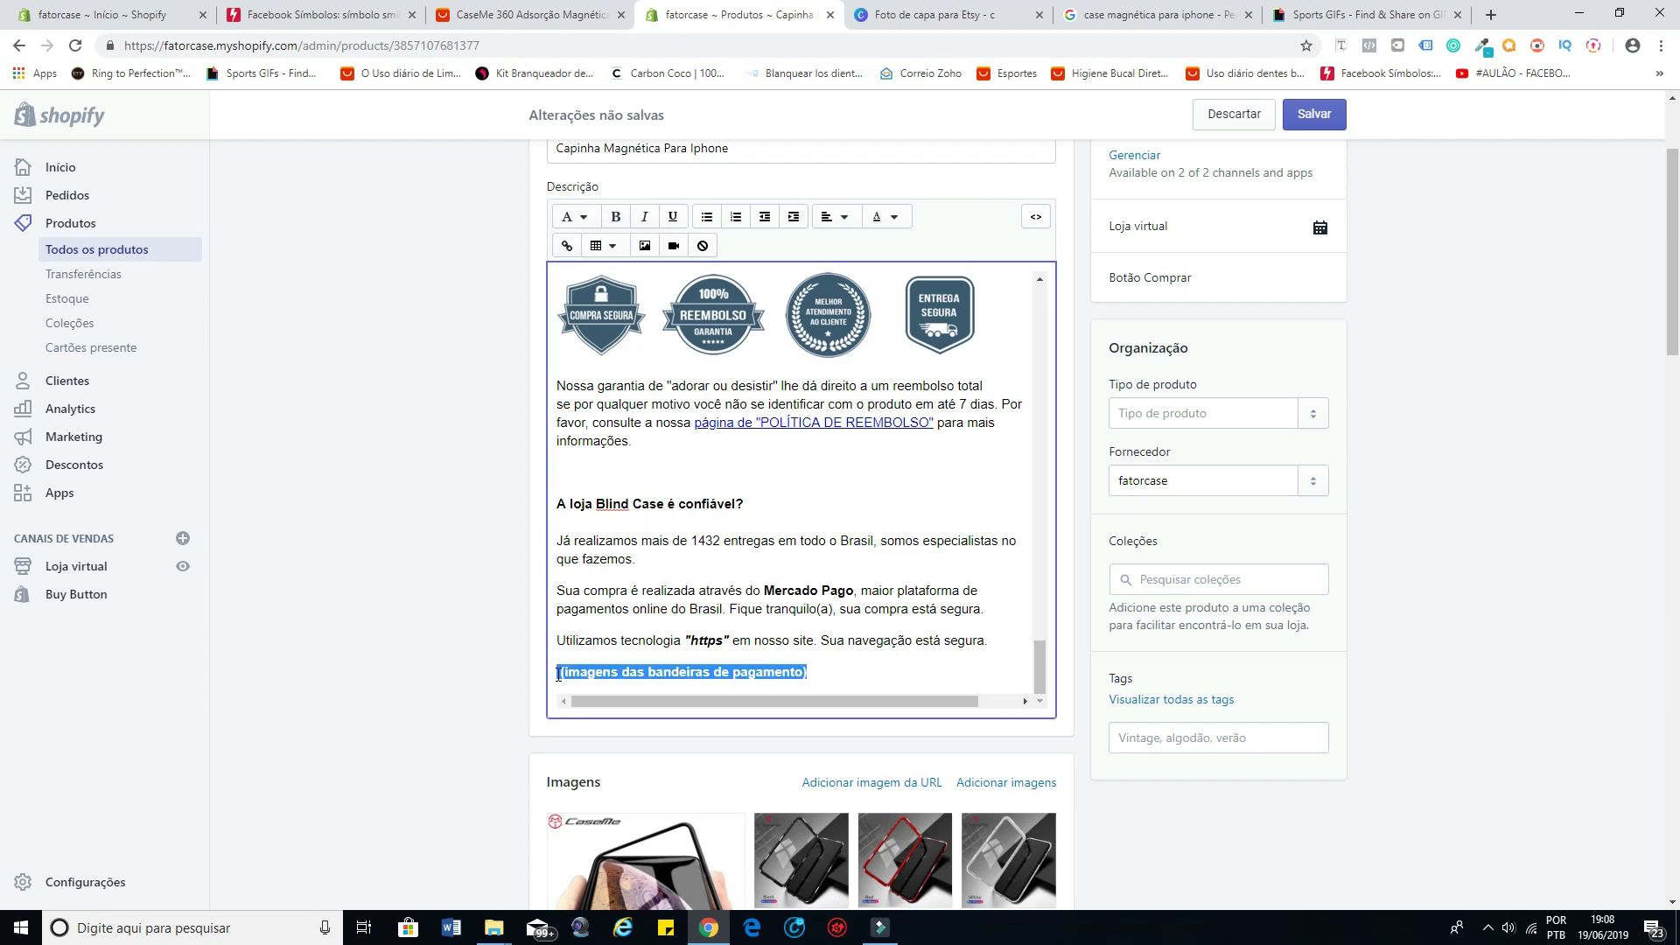
pyautogui.press('BackSpace')
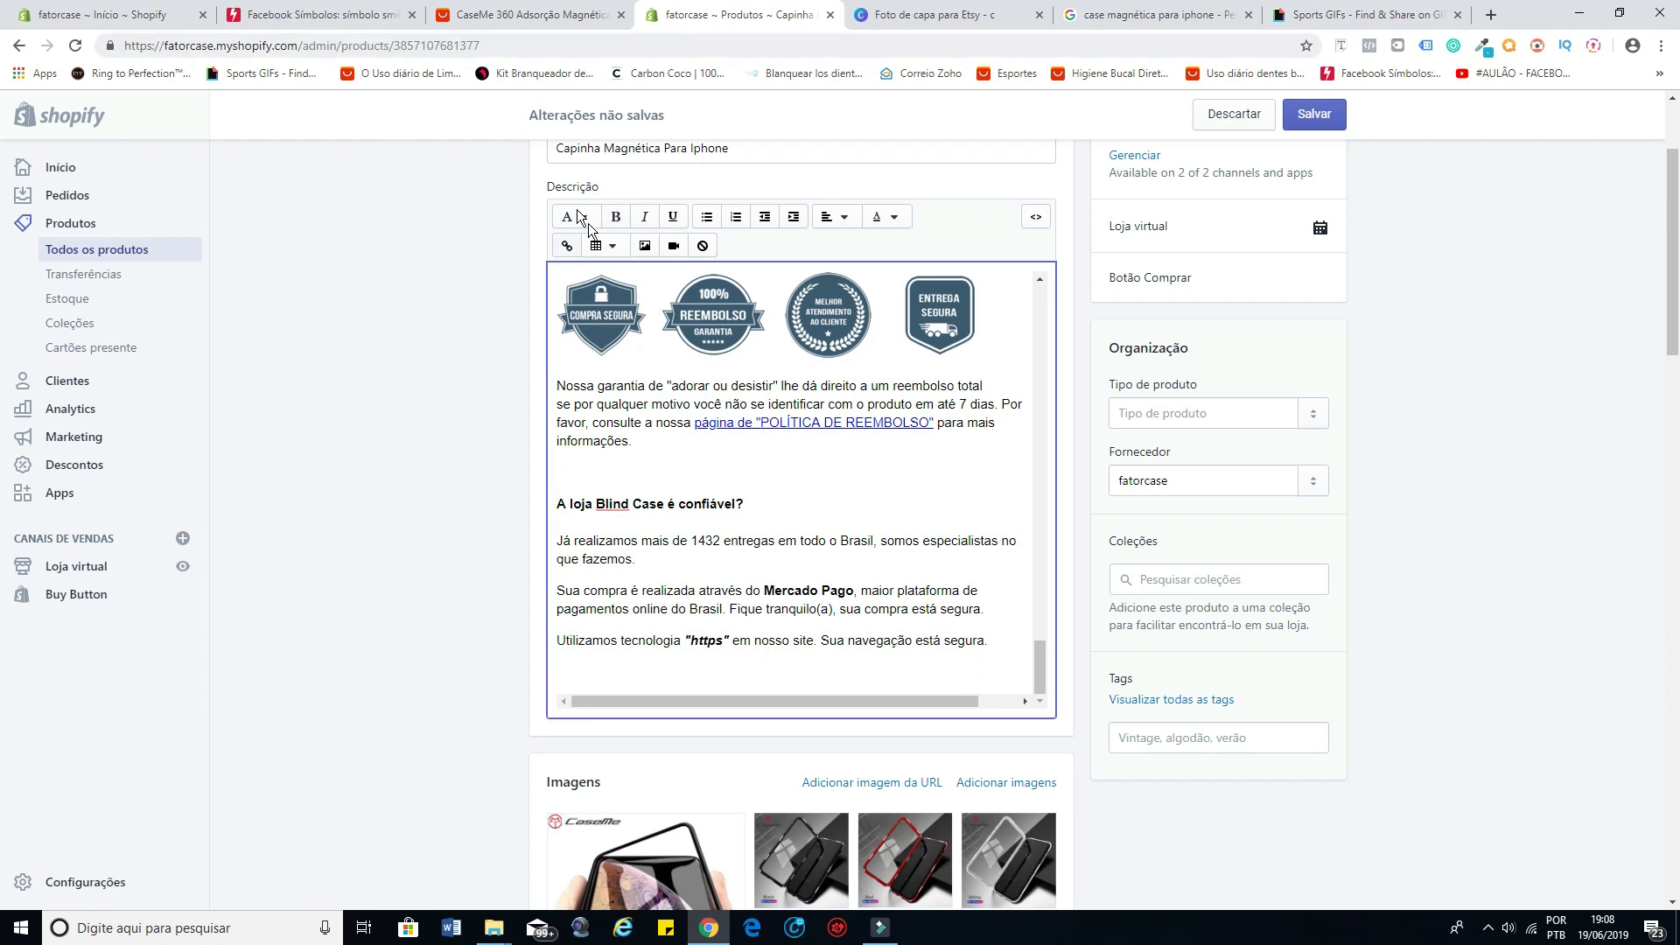
# Step: Upload the image "Segurança na compra" from the product's folder as a description image
pyautogui.click(646, 248)
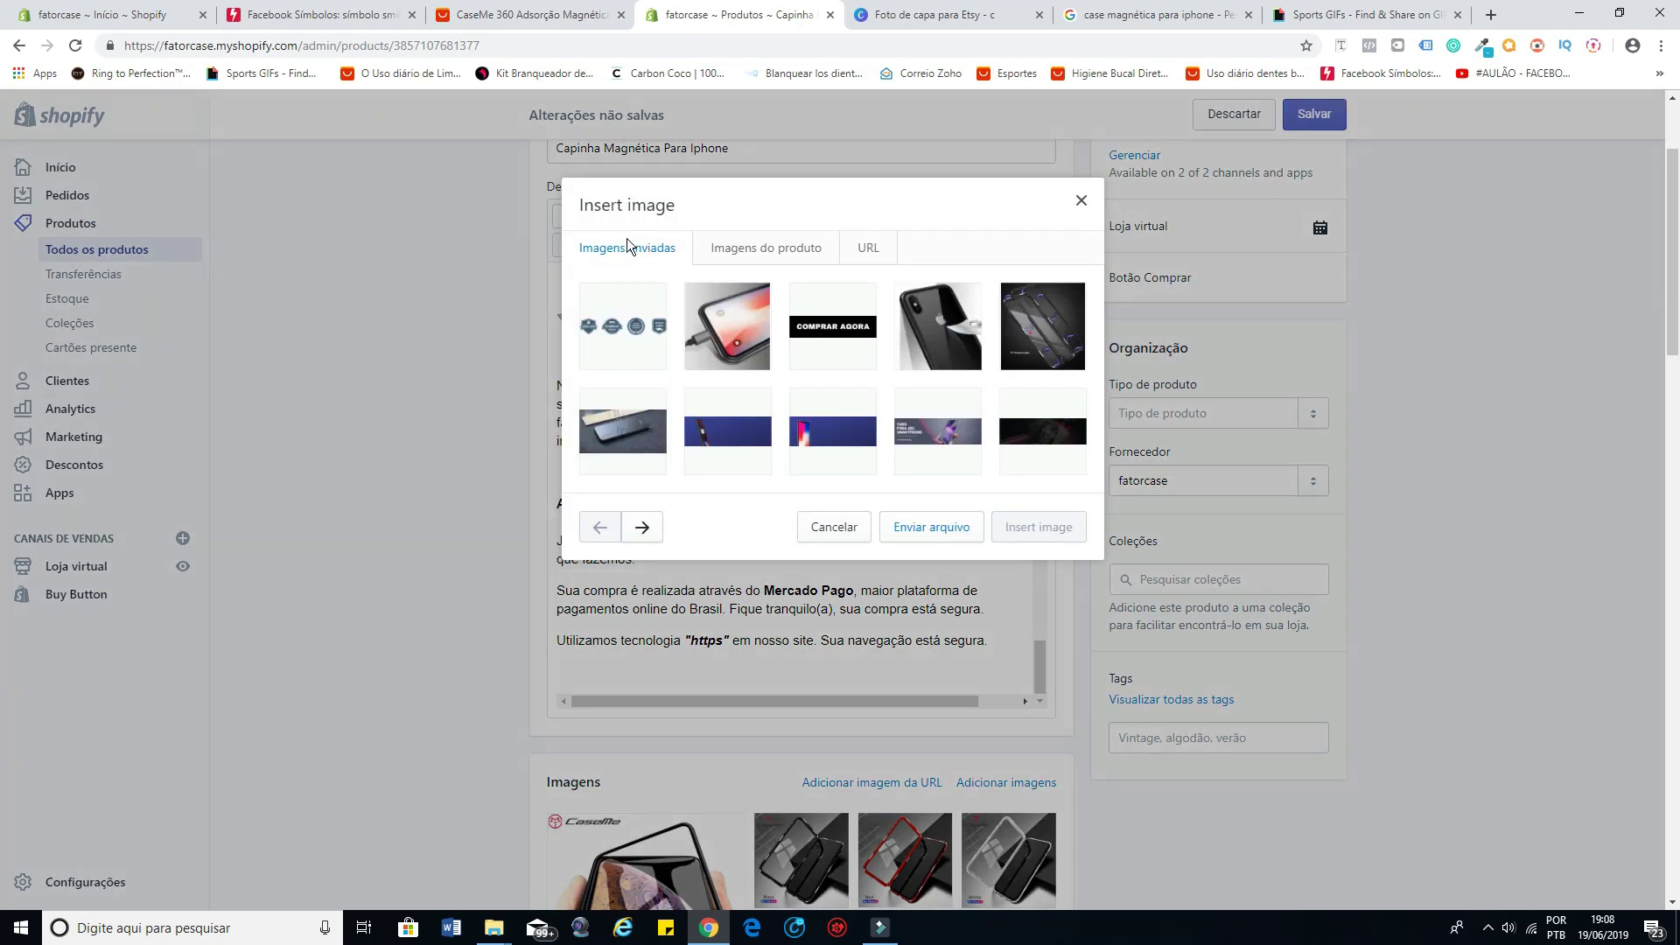
pyautogui.click(944, 527)
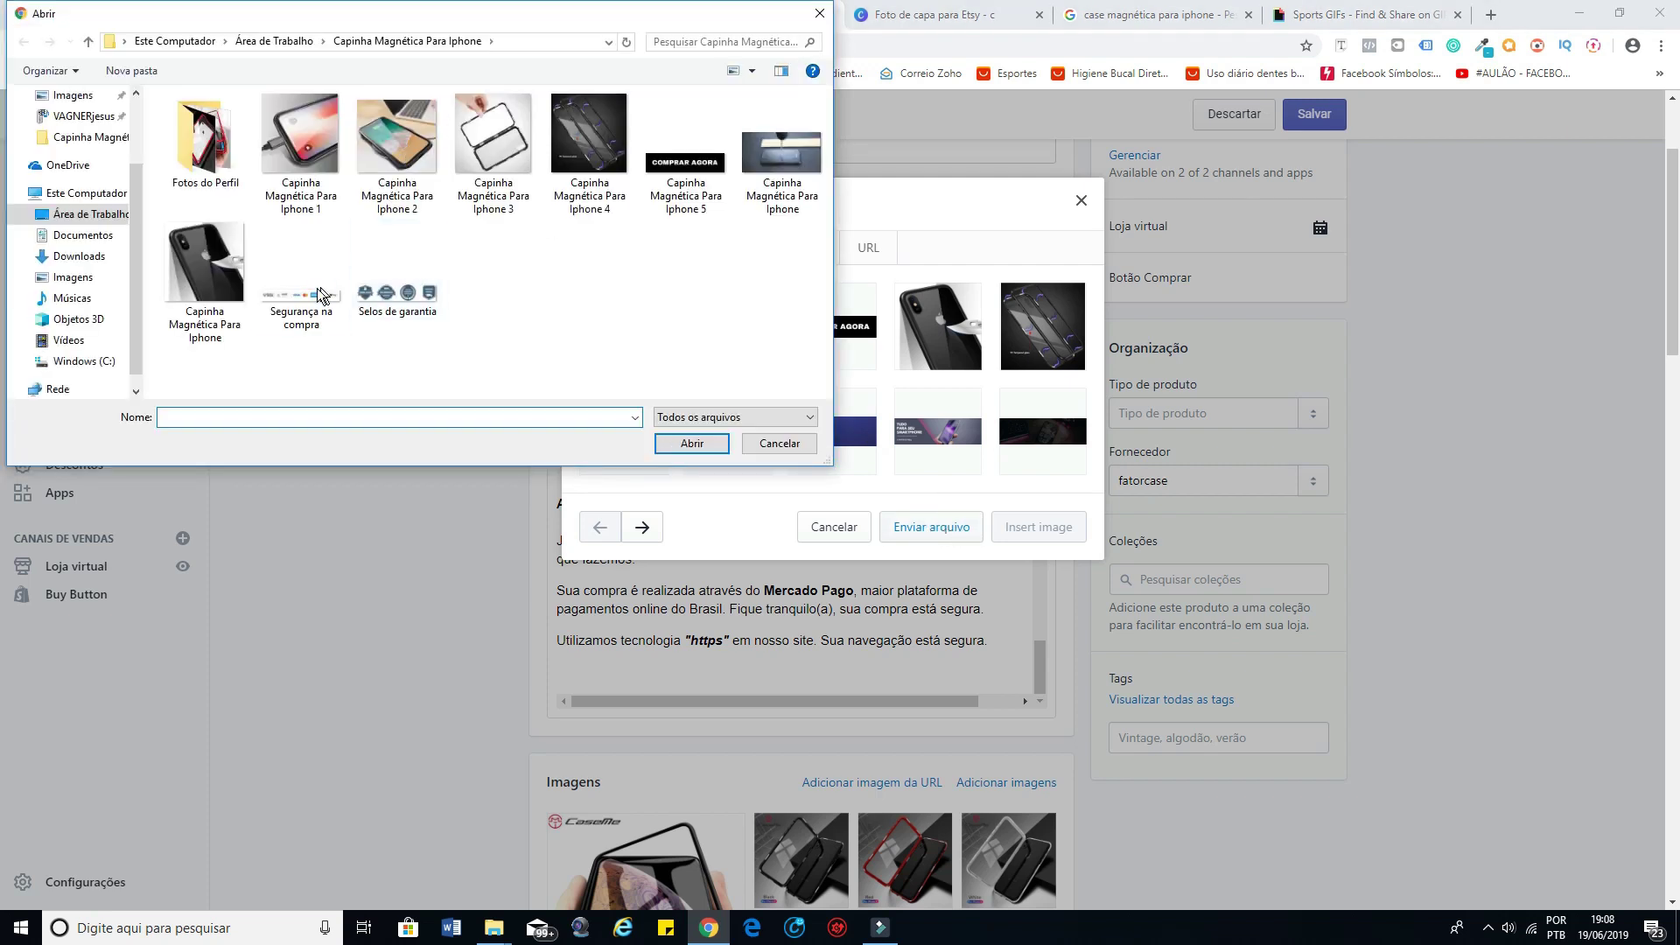
pyautogui.click(317, 287)
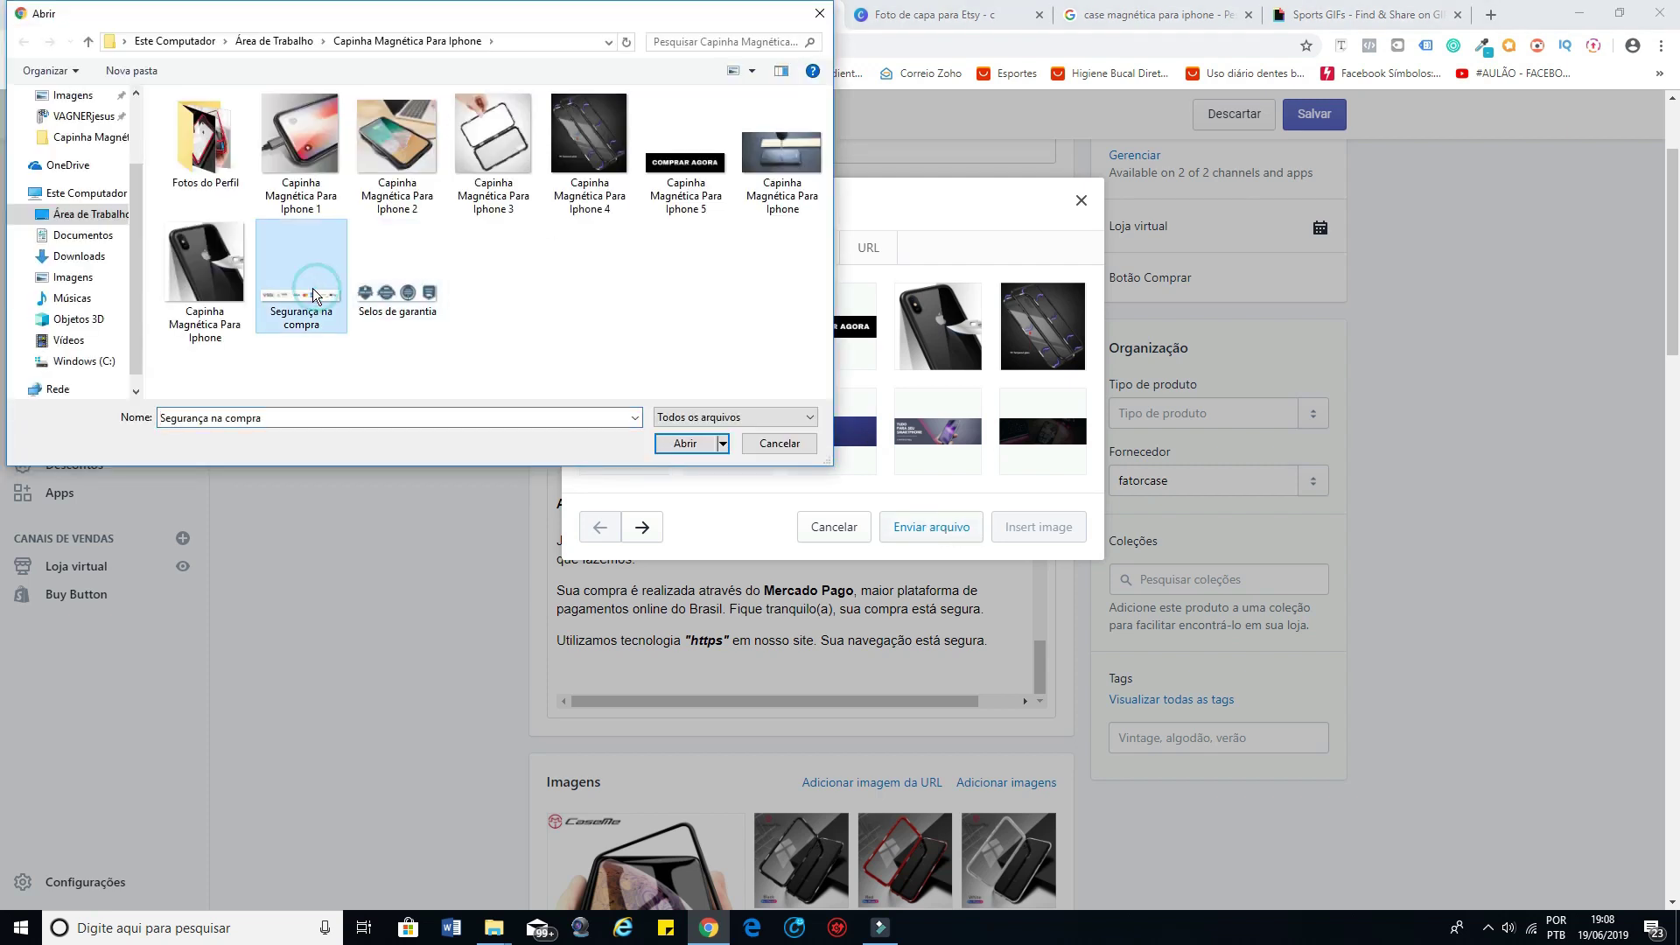
pyautogui.click(687, 443)
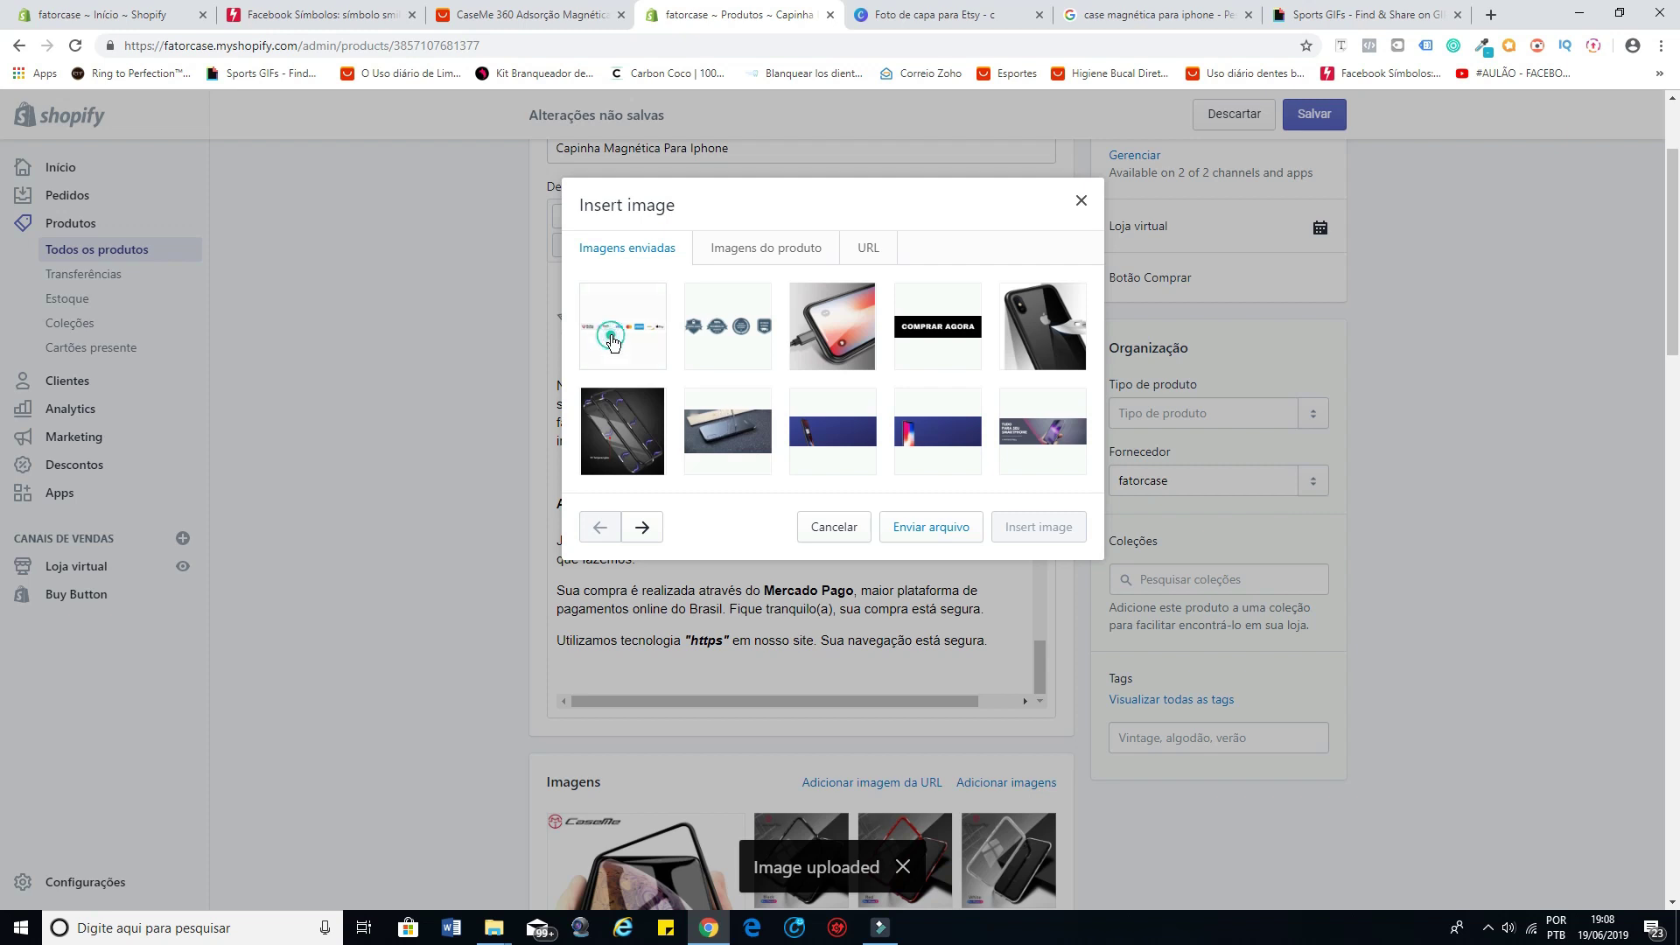
# Step: Insert the uploaded payment and security badges image at the end of the description at size Grande (600x600)
pyautogui.click(613, 341)
pyautogui.click(719, 603)
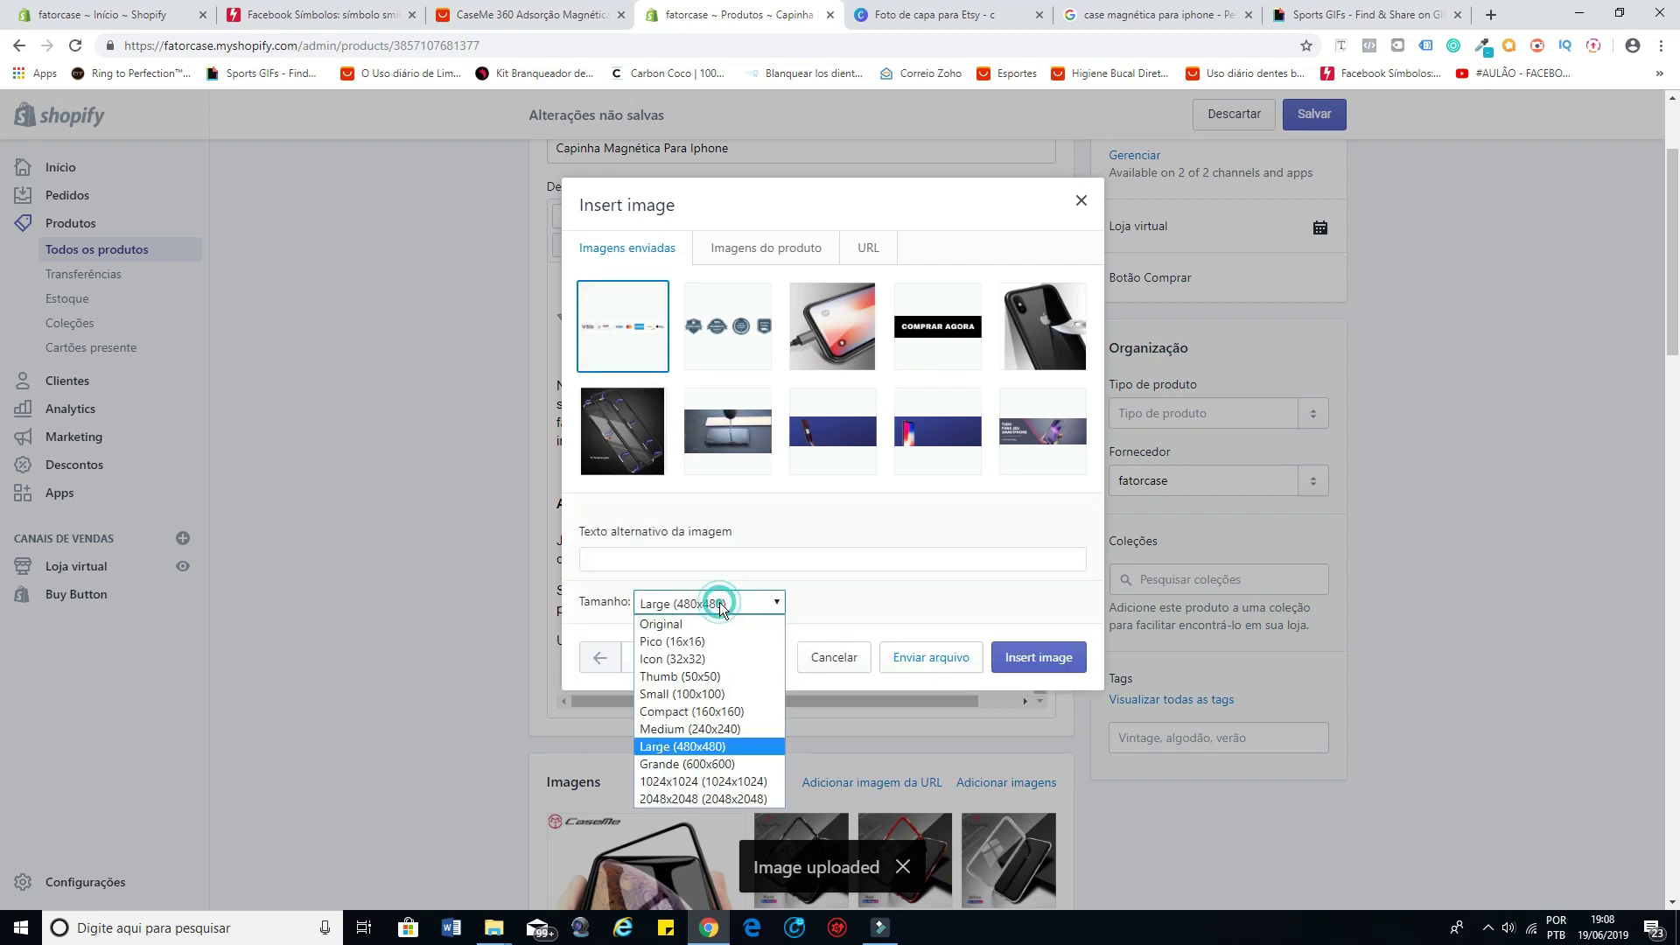
pyautogui.click(700, 765)
pyautogui.click(1059, 667)
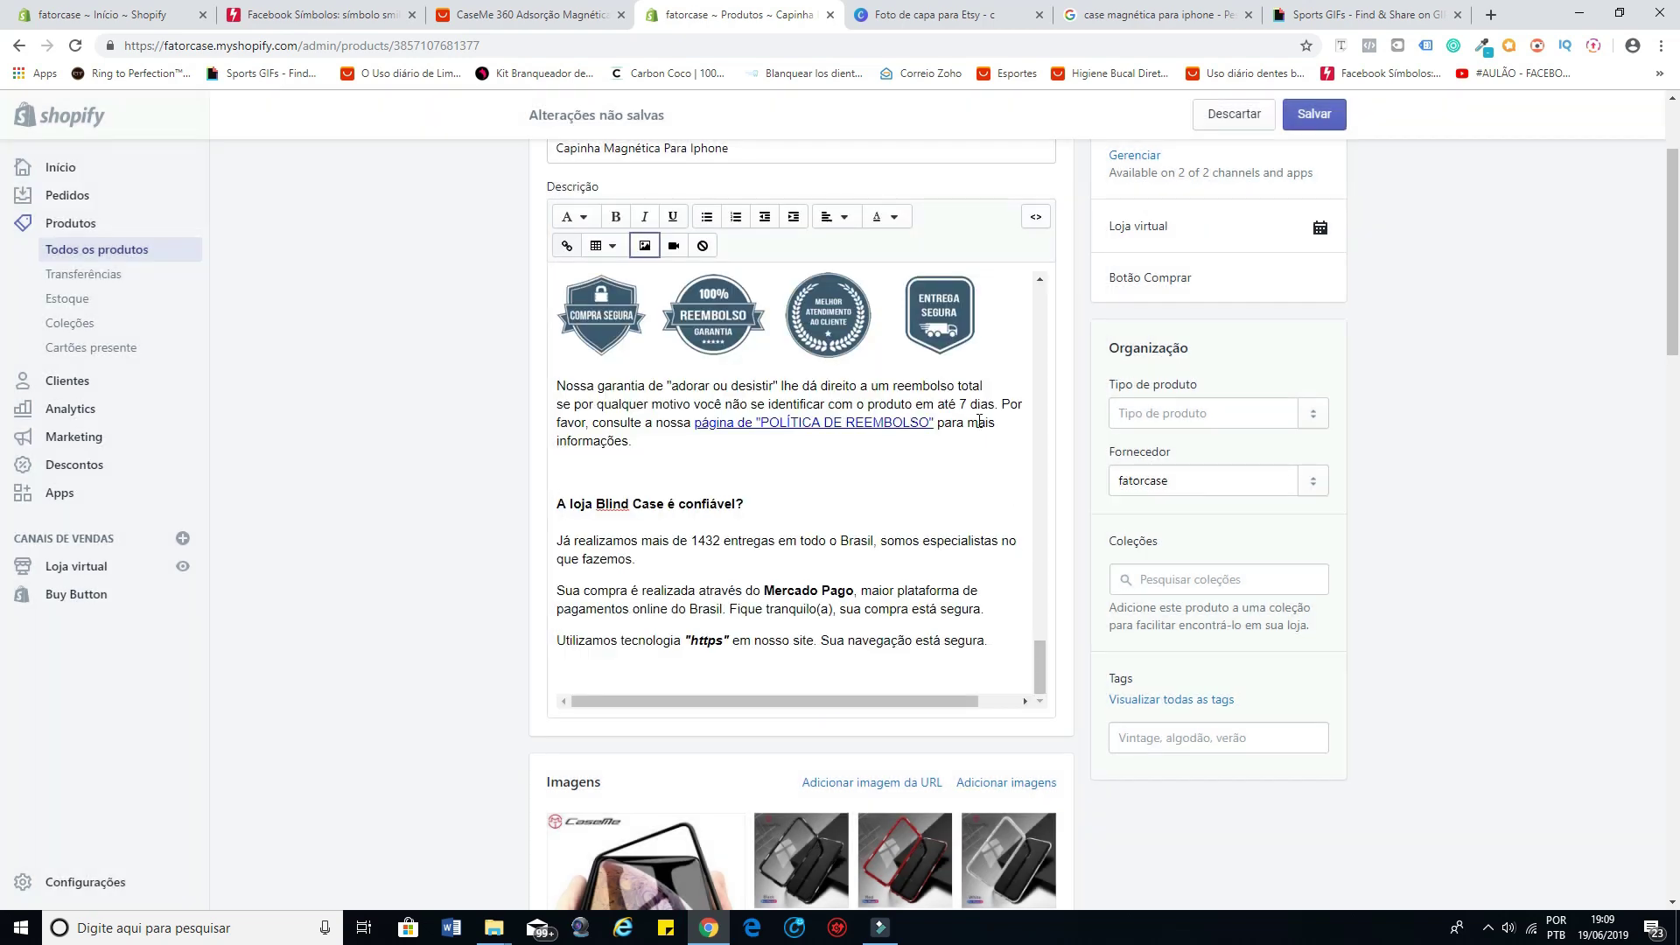
pyautogui.scroll(-3, 899, 468)
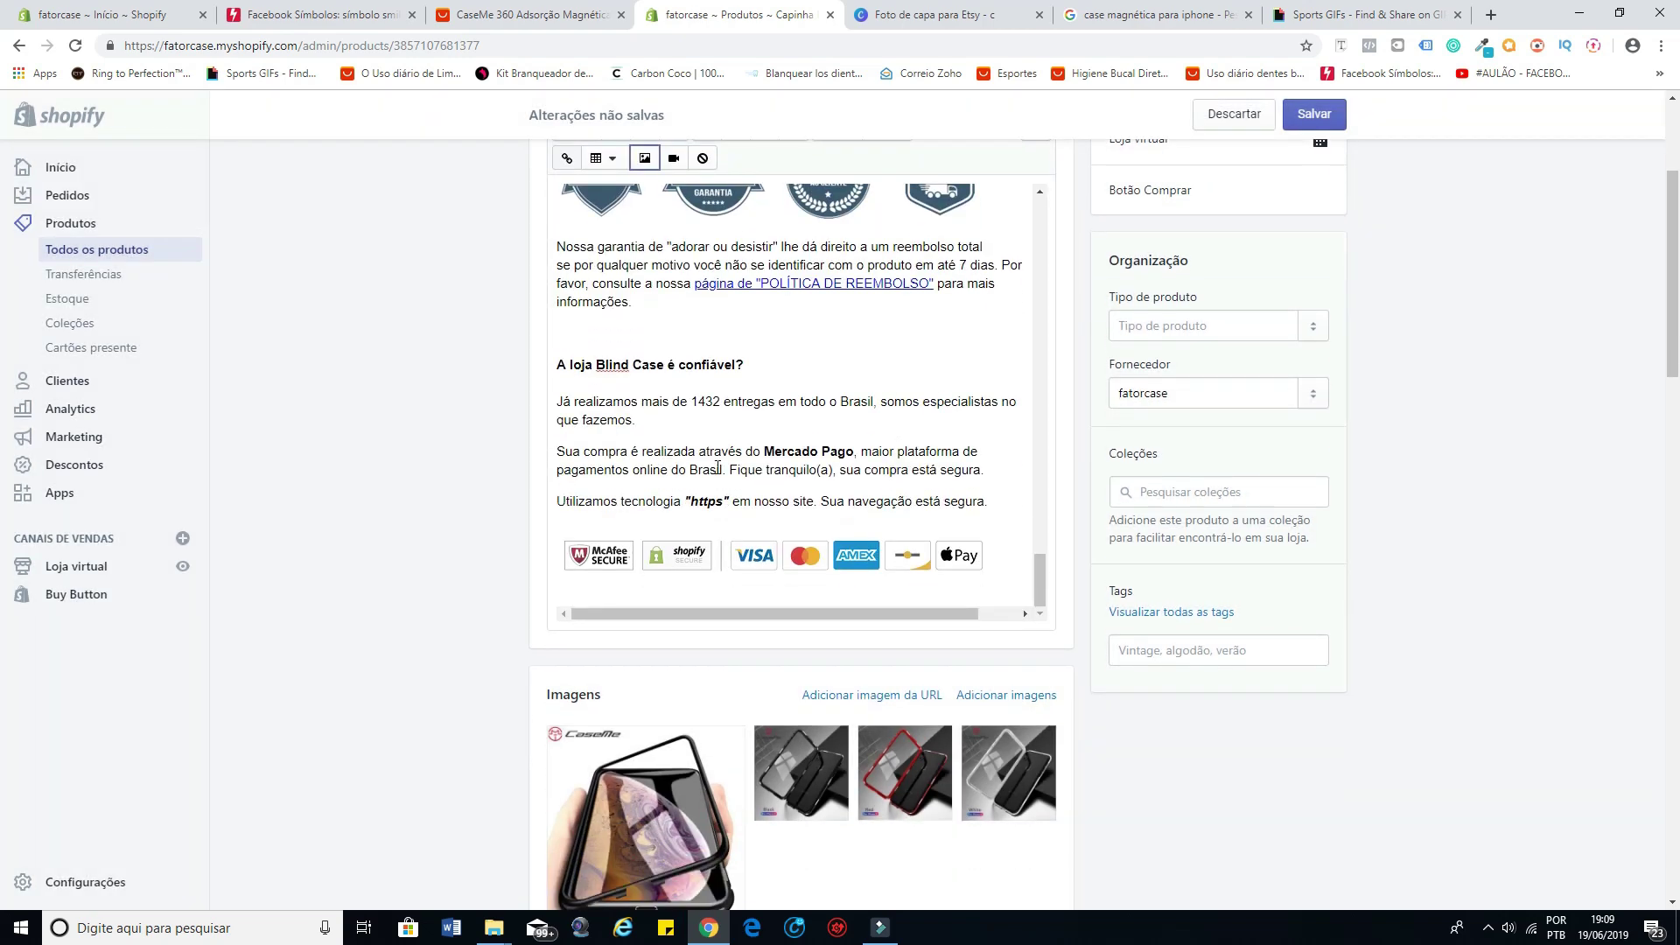
# Step: Review the description from the payment badges back up to the opening headline
pyautogui.scroll(5, 412, 507)
pyautogui.scroll(10, 758, 652)
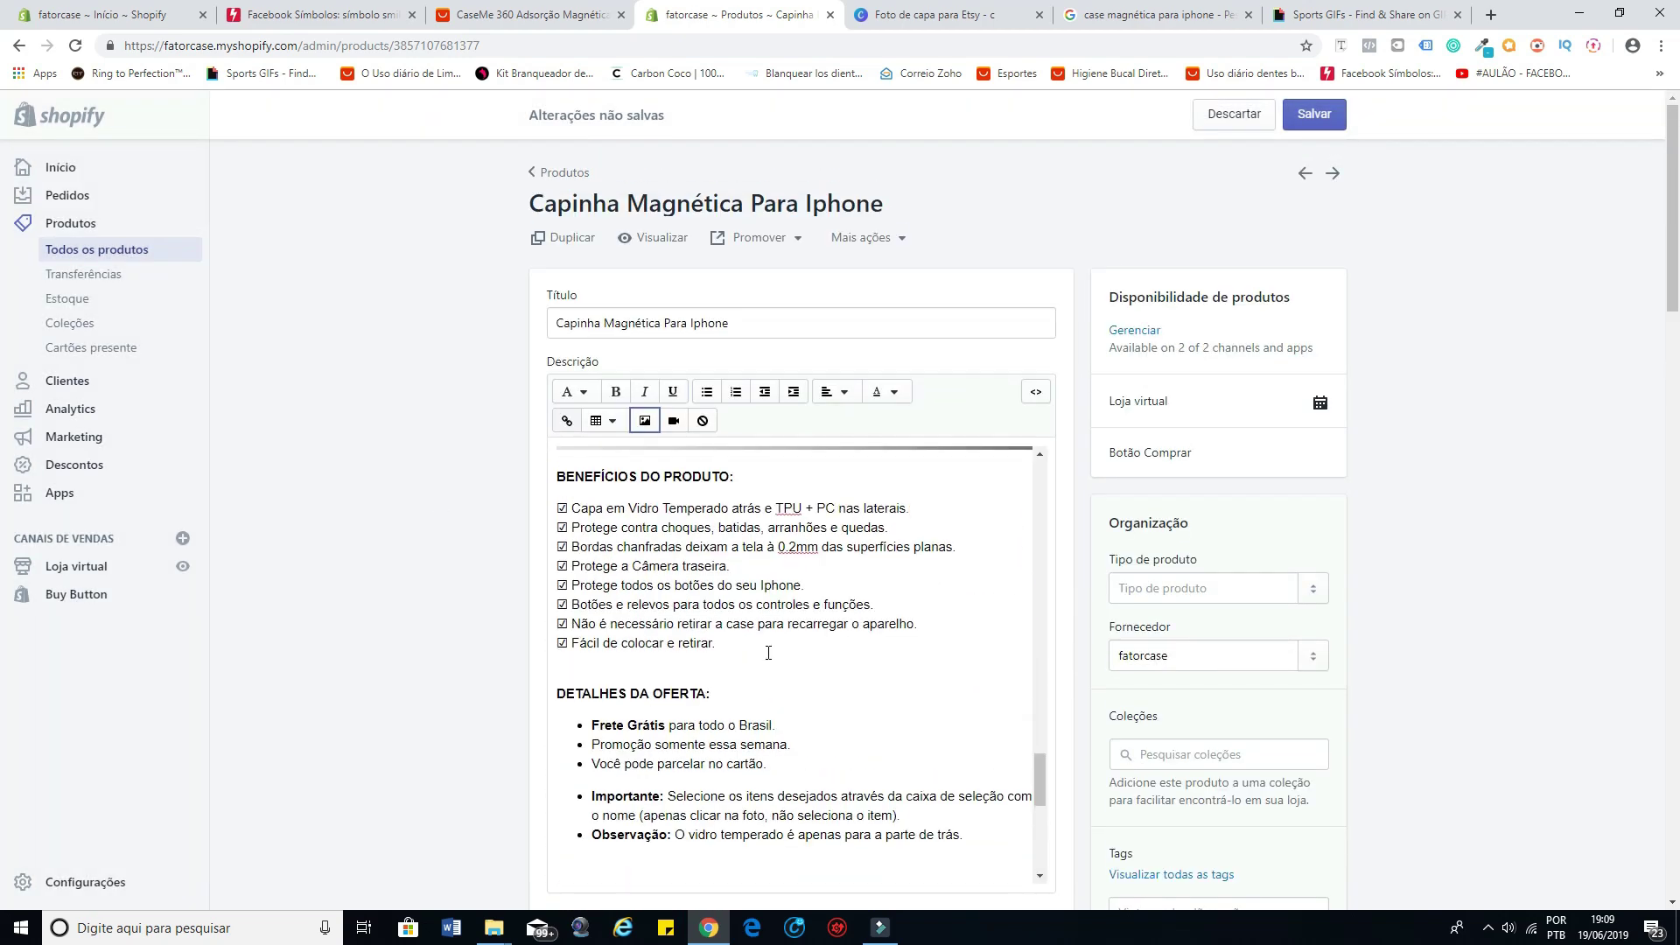
pyautogui.scroll(5, 771, 651)
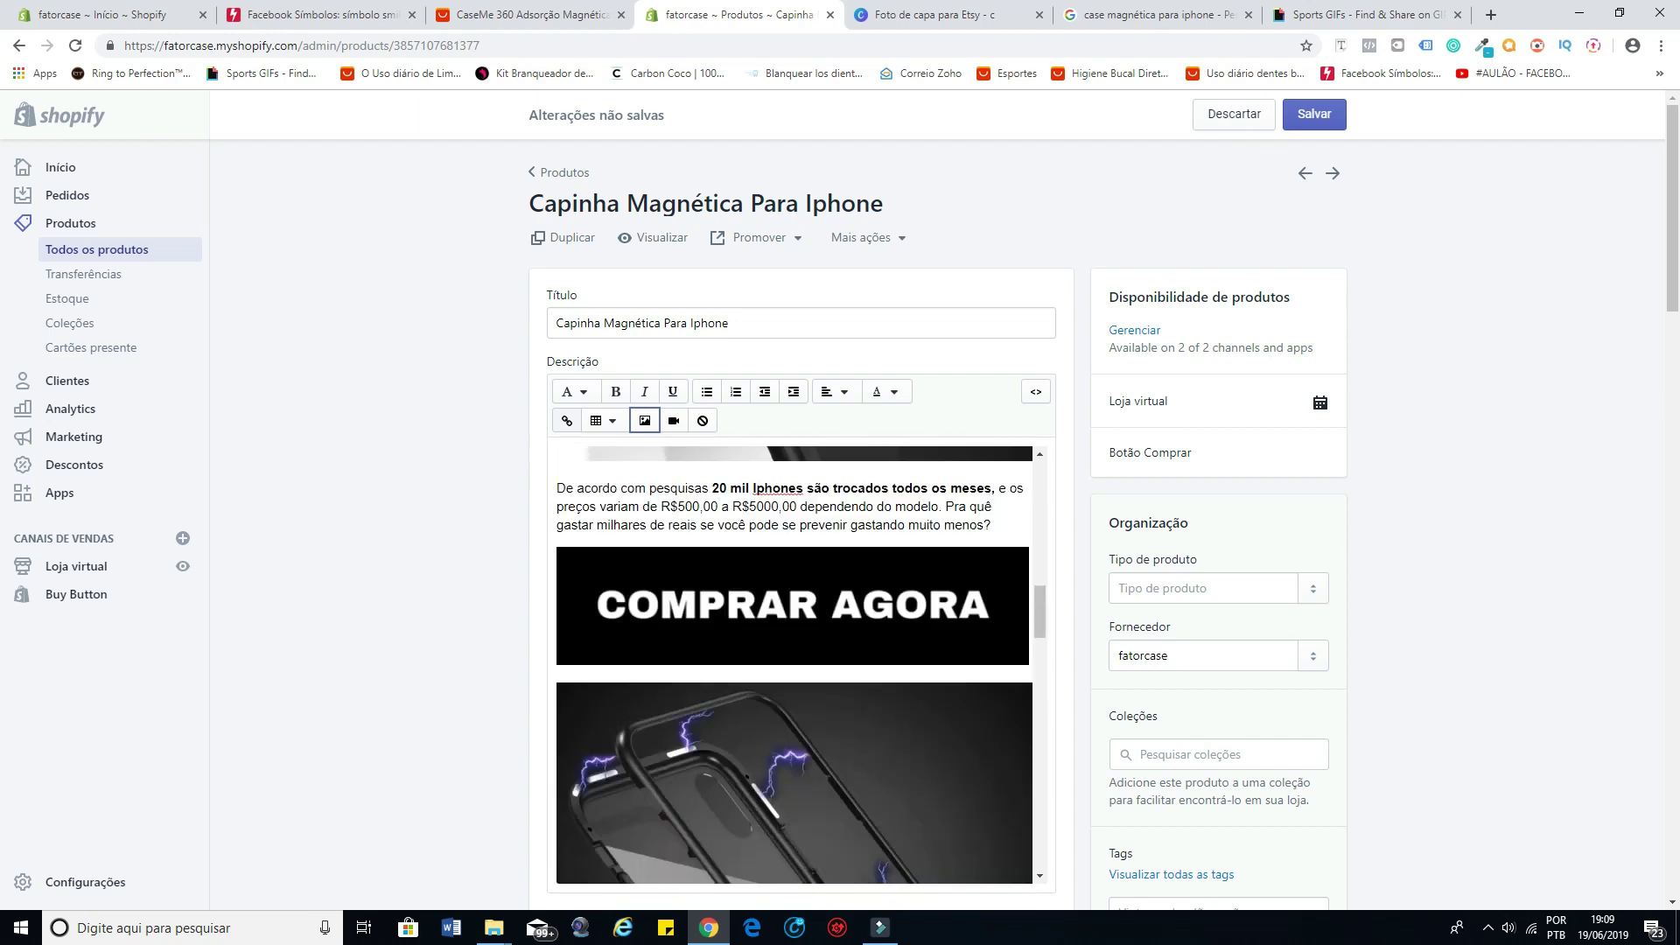
pyautogui.scroll(10, 769, 655)
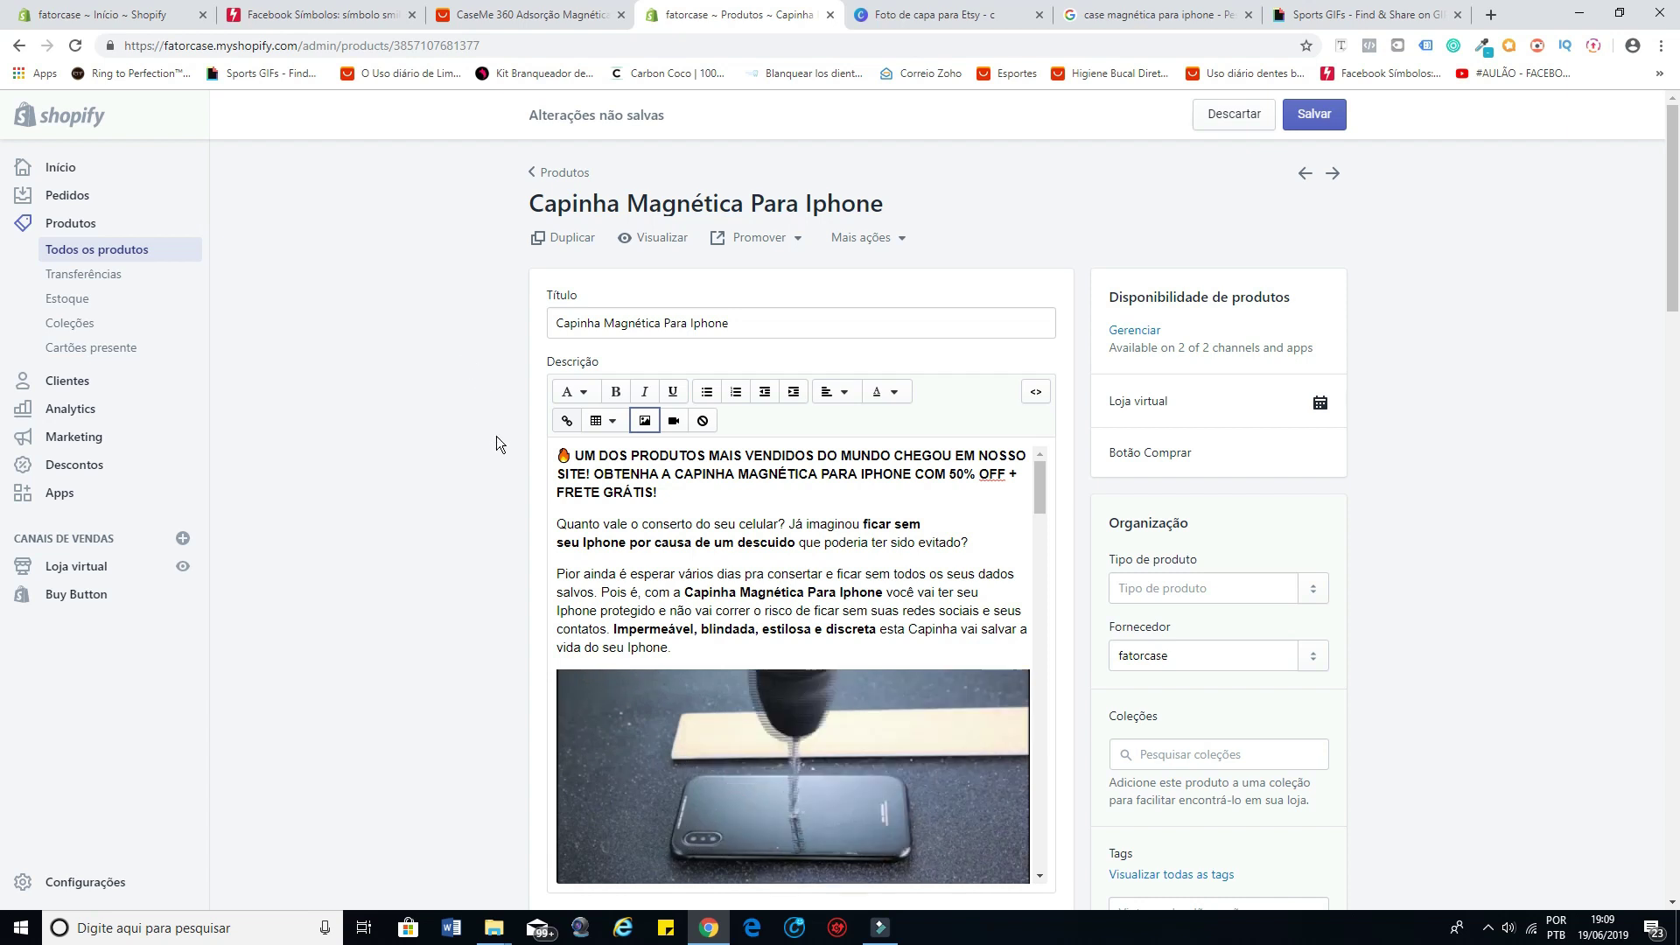
# Step: Save the updated product description, assign the product to the Home page collection and save it again
pyautogui.click(1331, 114)
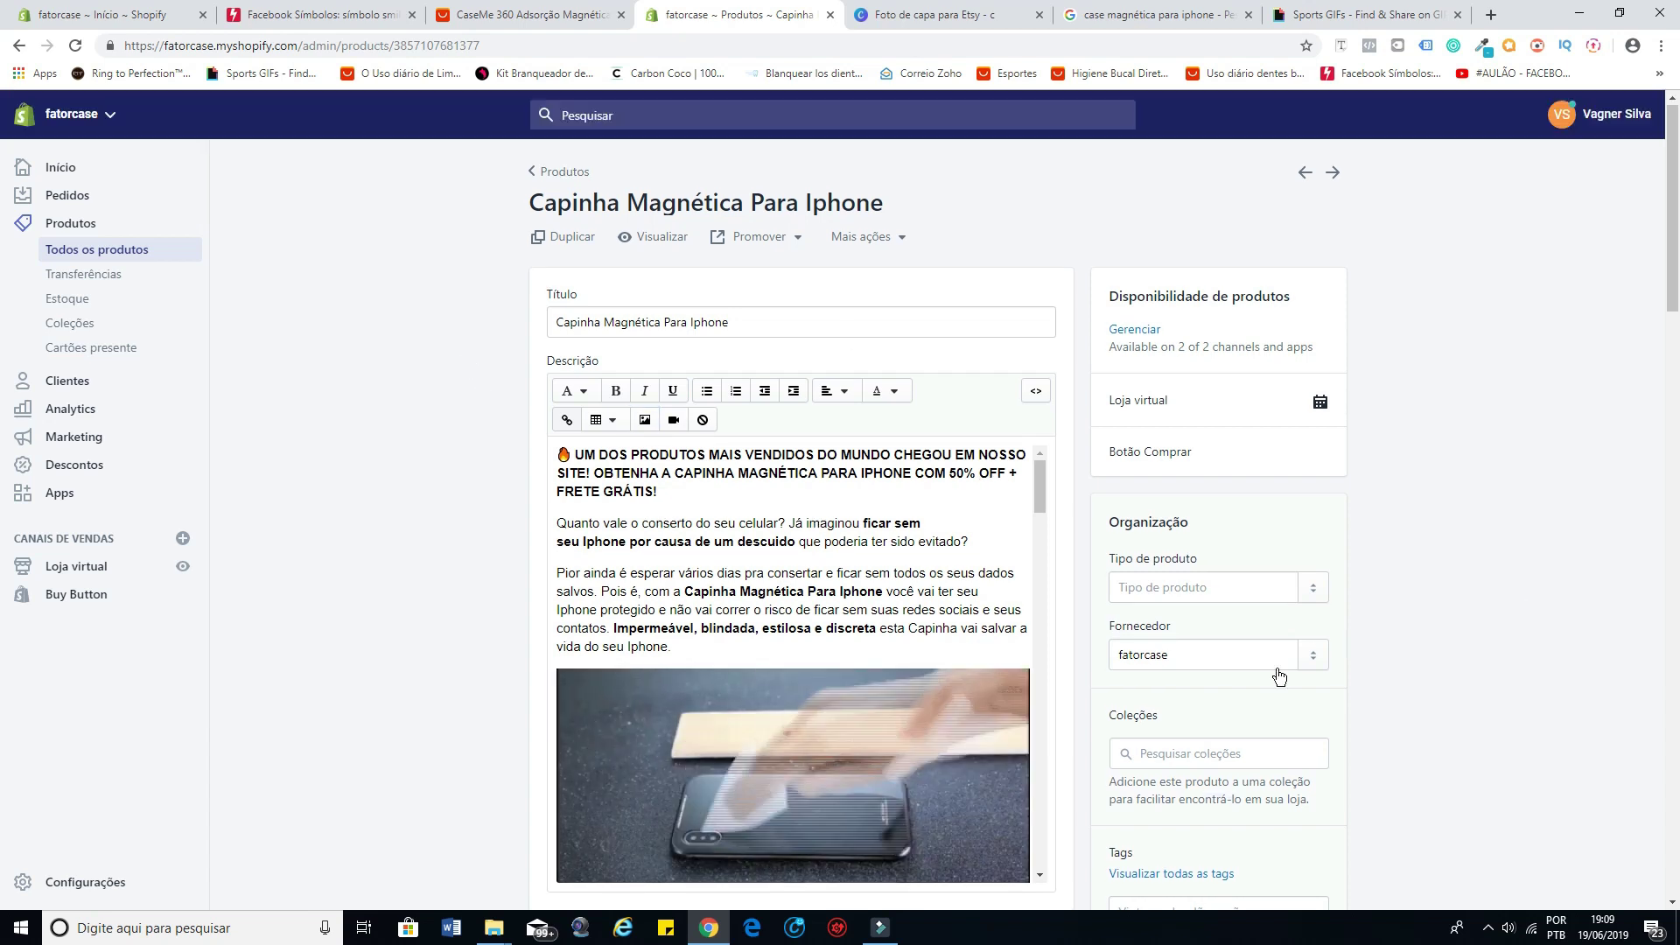
pyautogui.click(1178, 760)
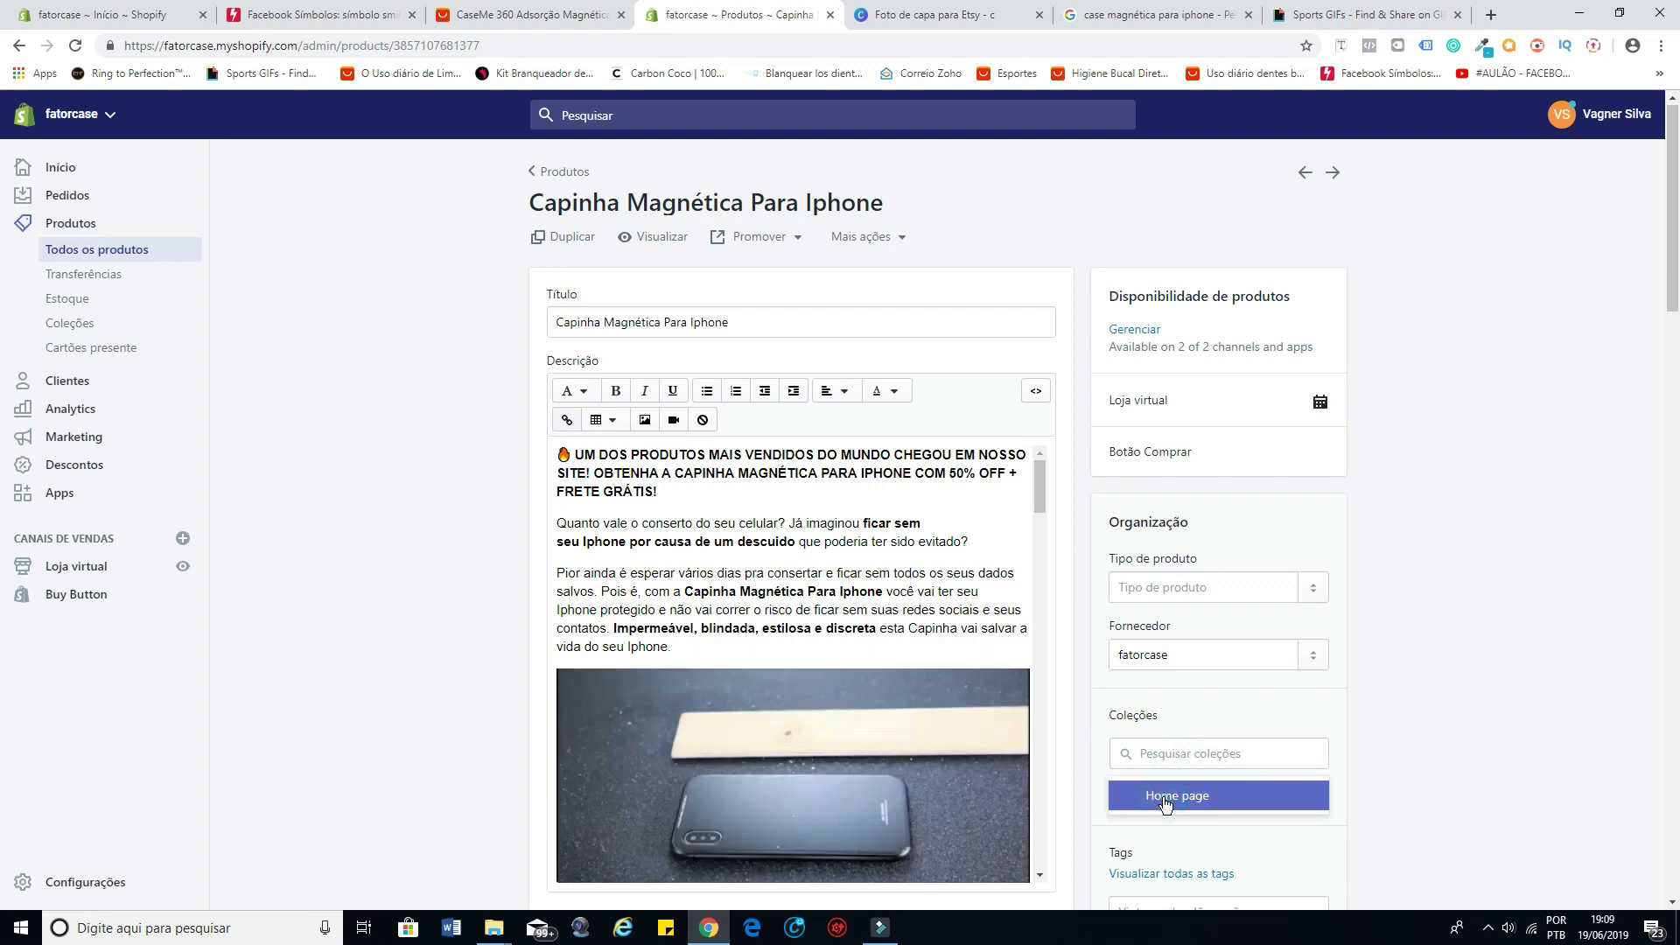
pyautogui.click(1164, 798)
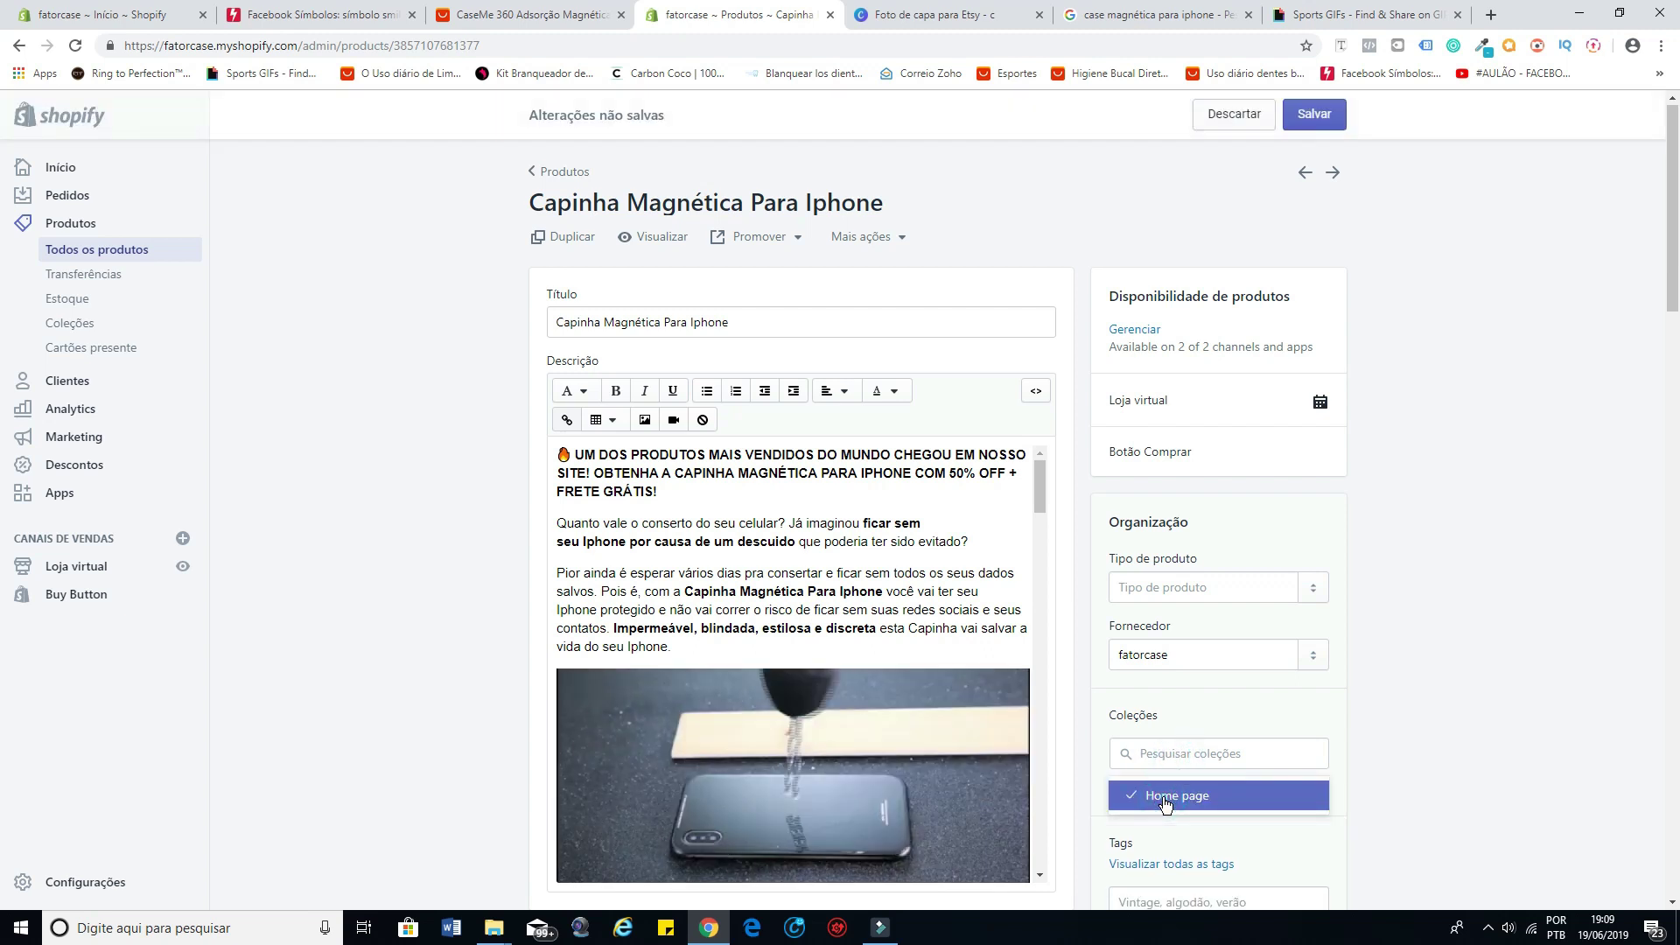
pyautogui.click(1323, 119)
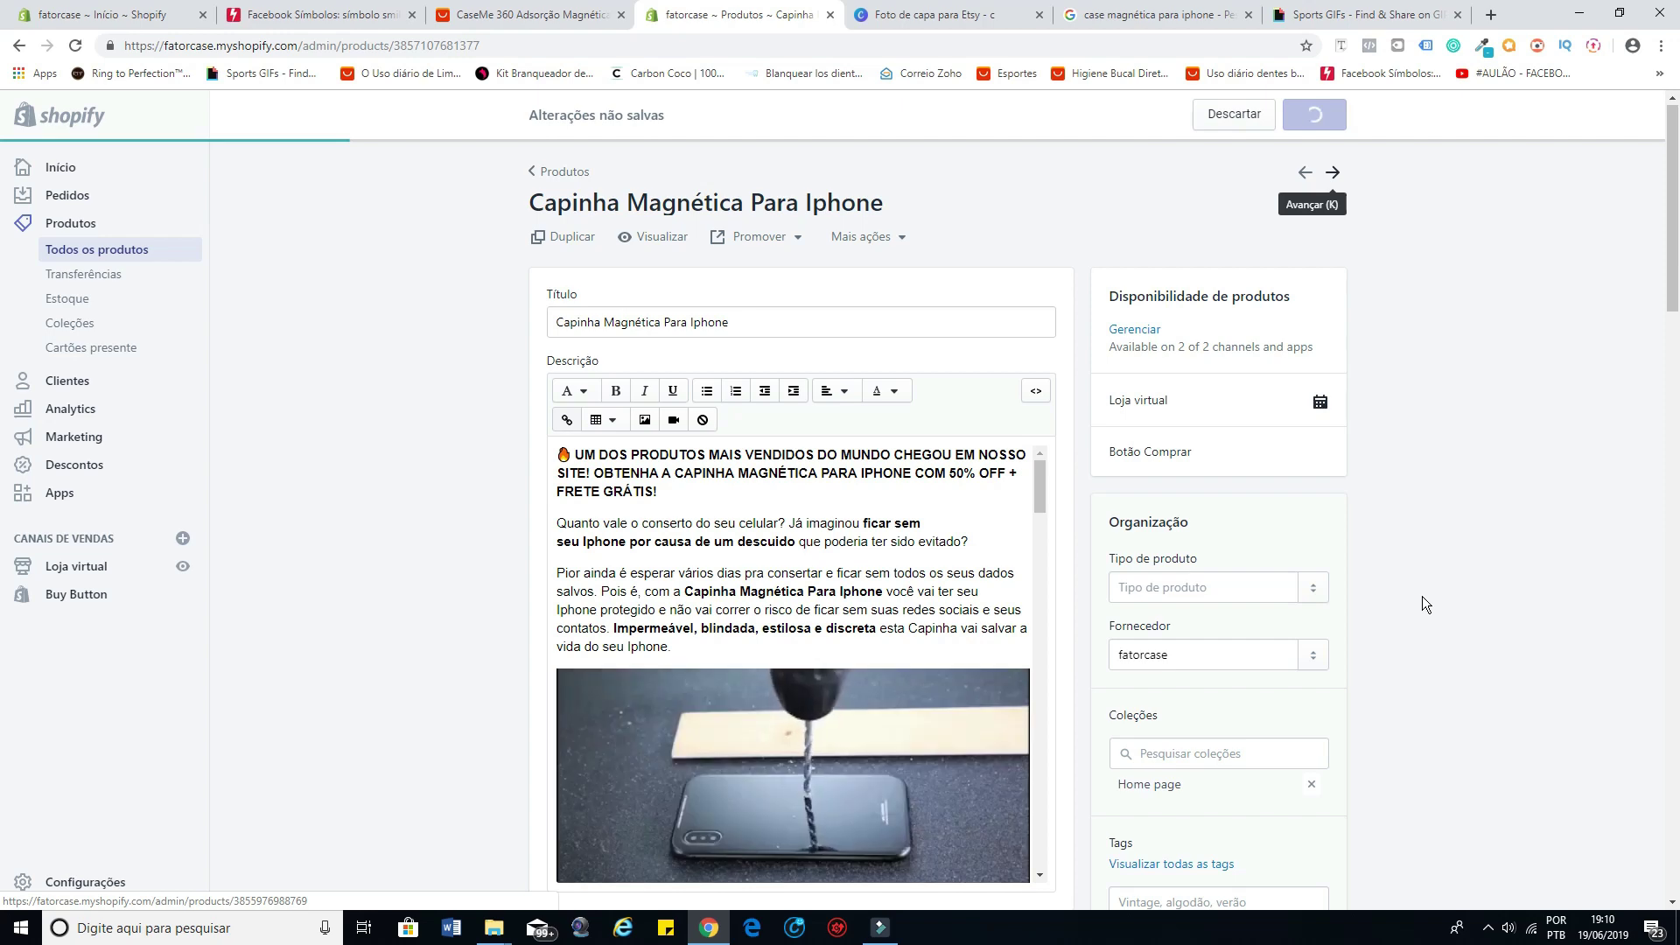
# Step: Add the tag "Capinha para iphone" to the product
pyautogui.scroll(-3, 1164, 490)
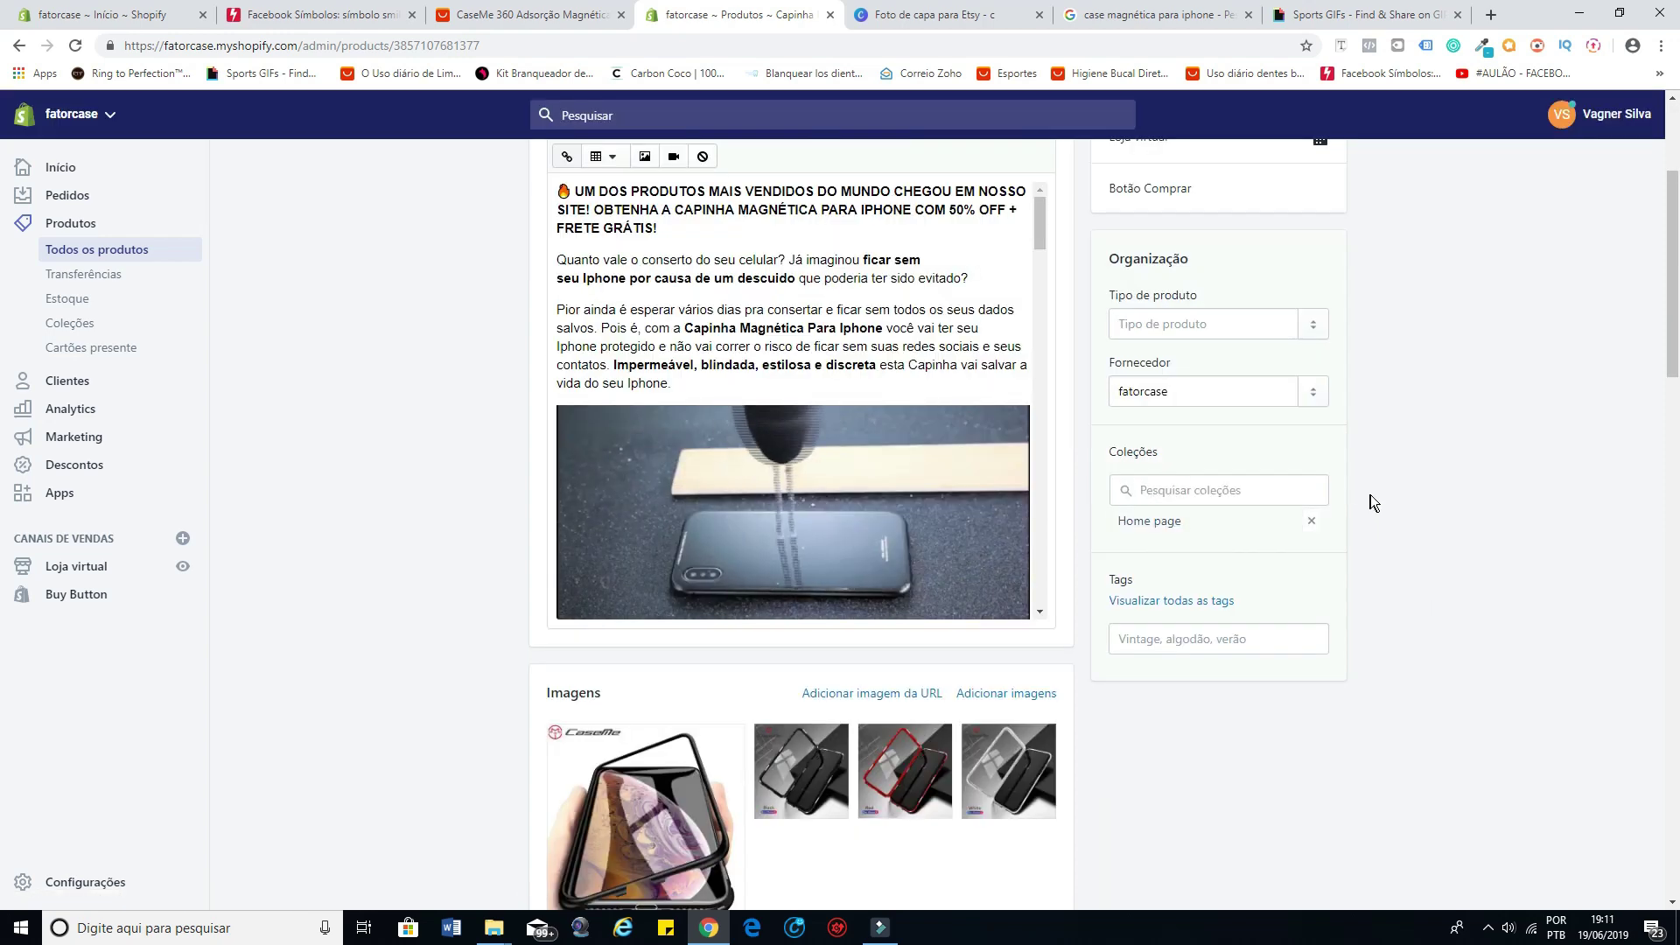
pyautogui.scroll(-2, 1375, 498)
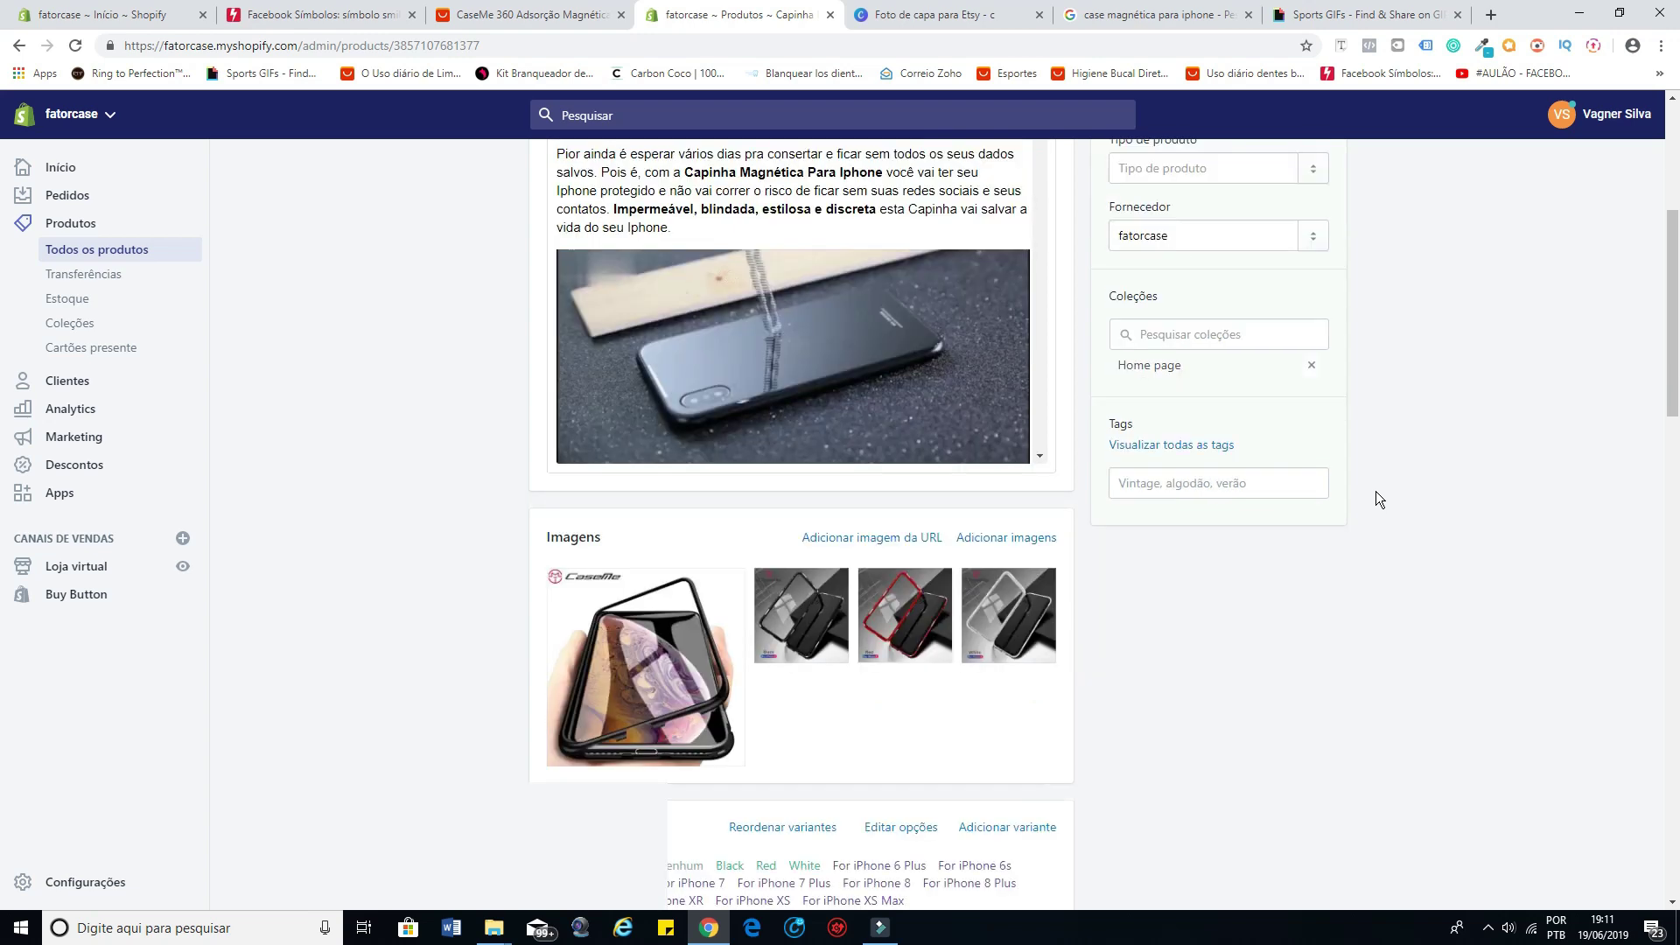
pyautogui.click(1176, 465)
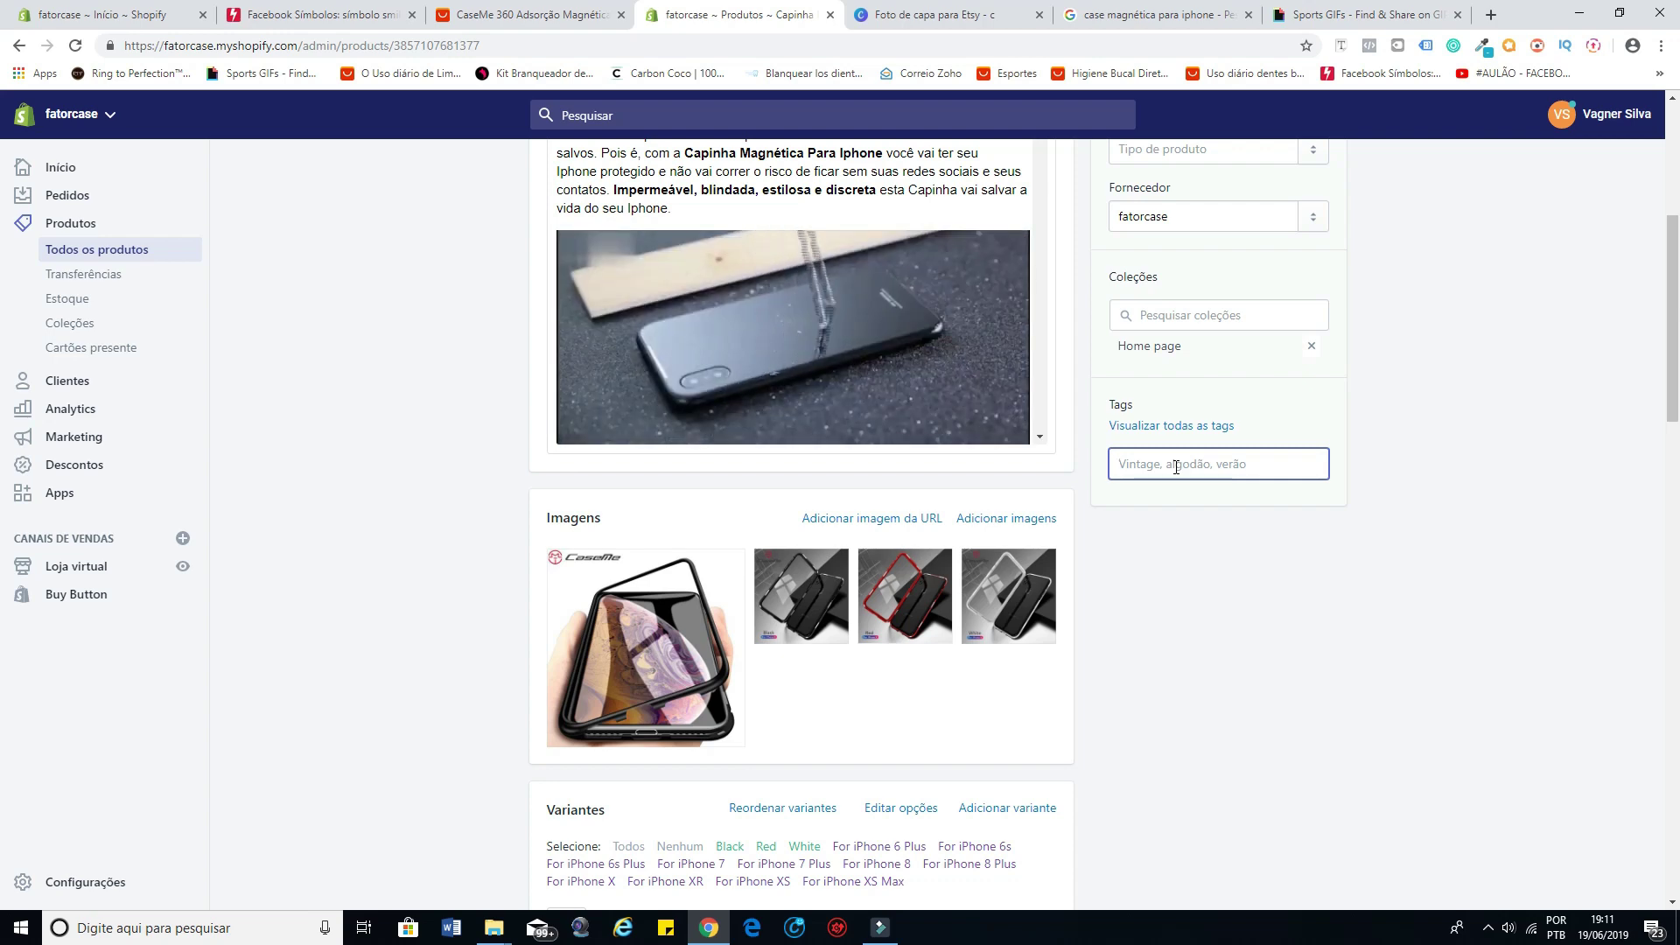
pyautogui.write('Capinha')
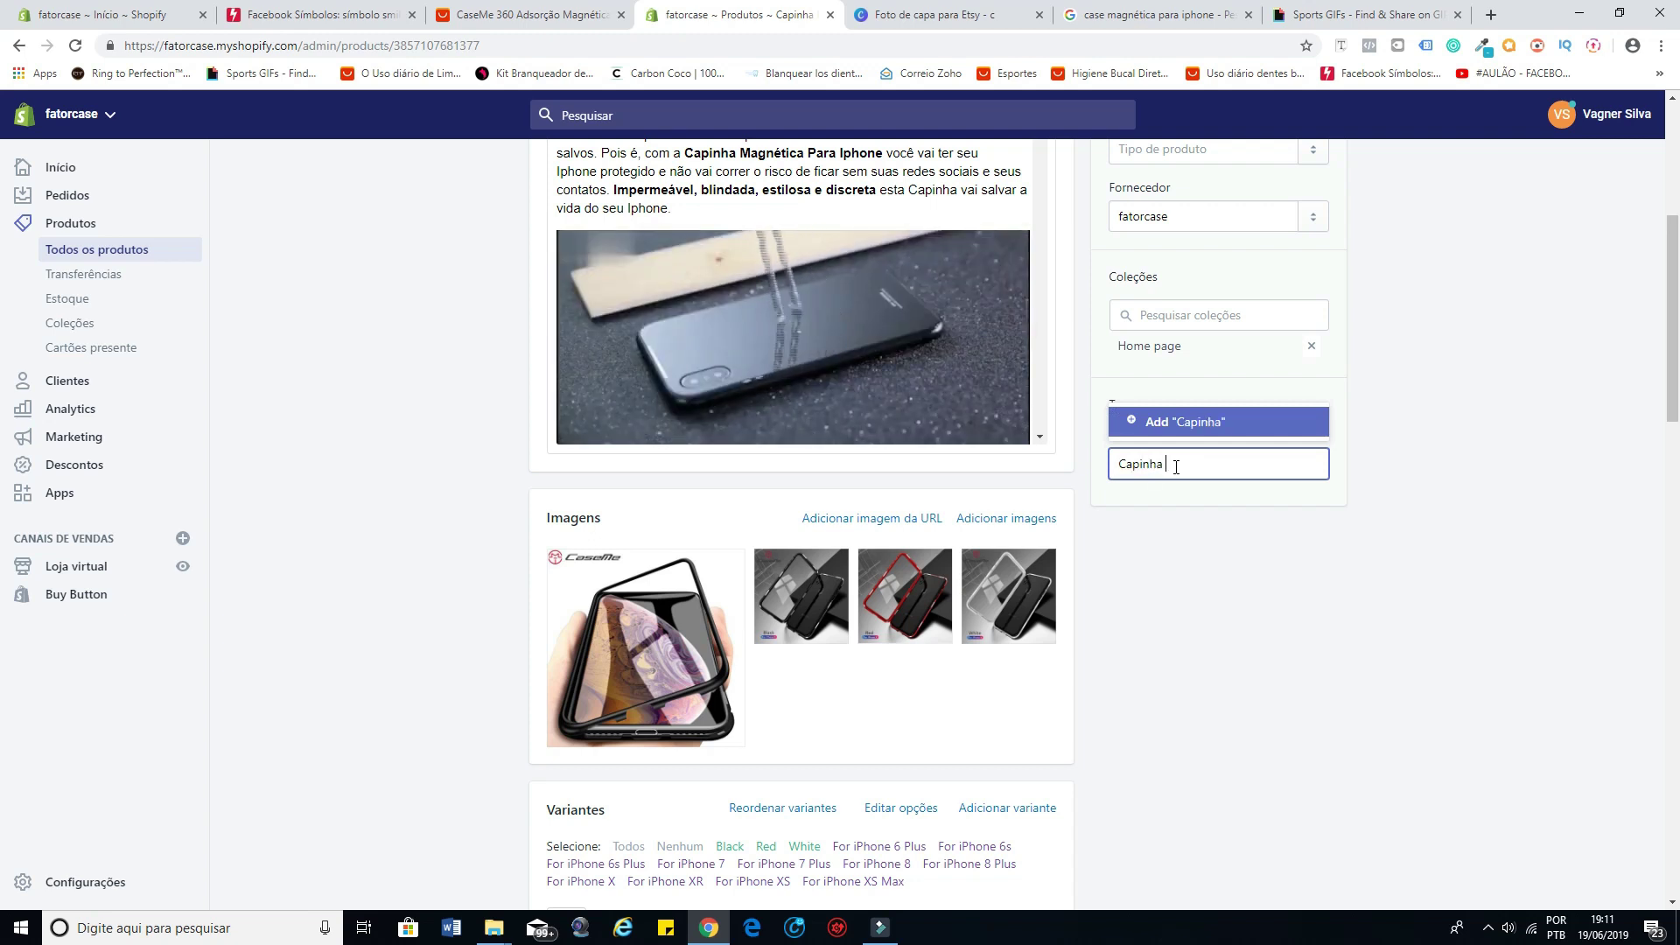
pyautogui.write(' para iphone')
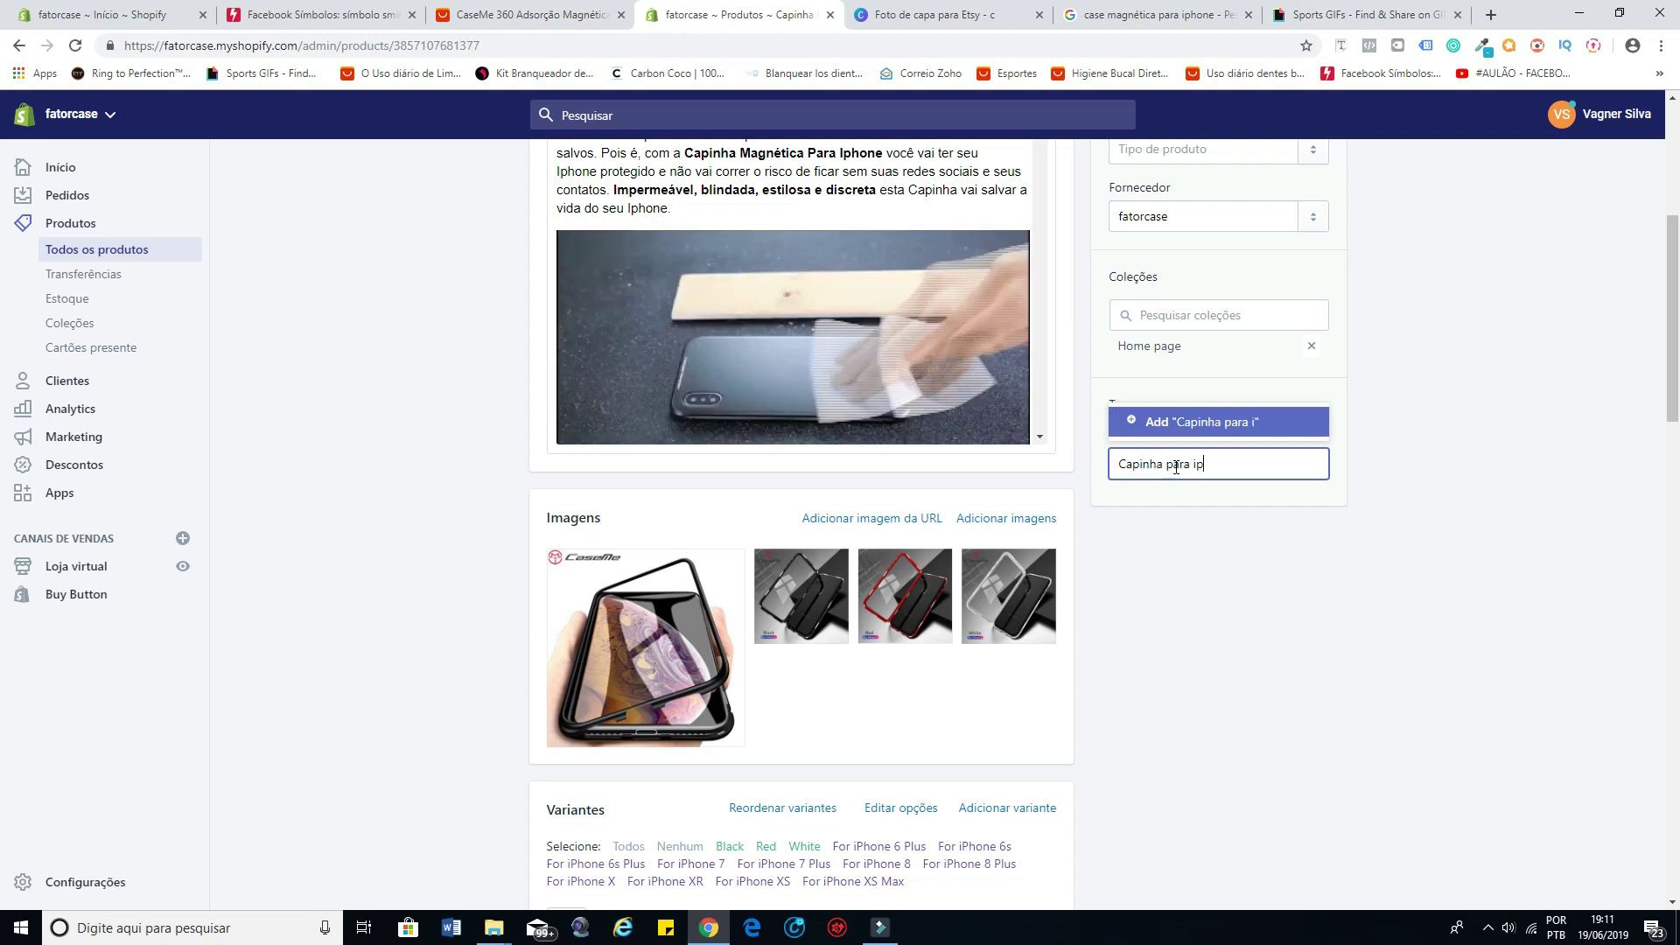
pyautogui.click(1185, 424)
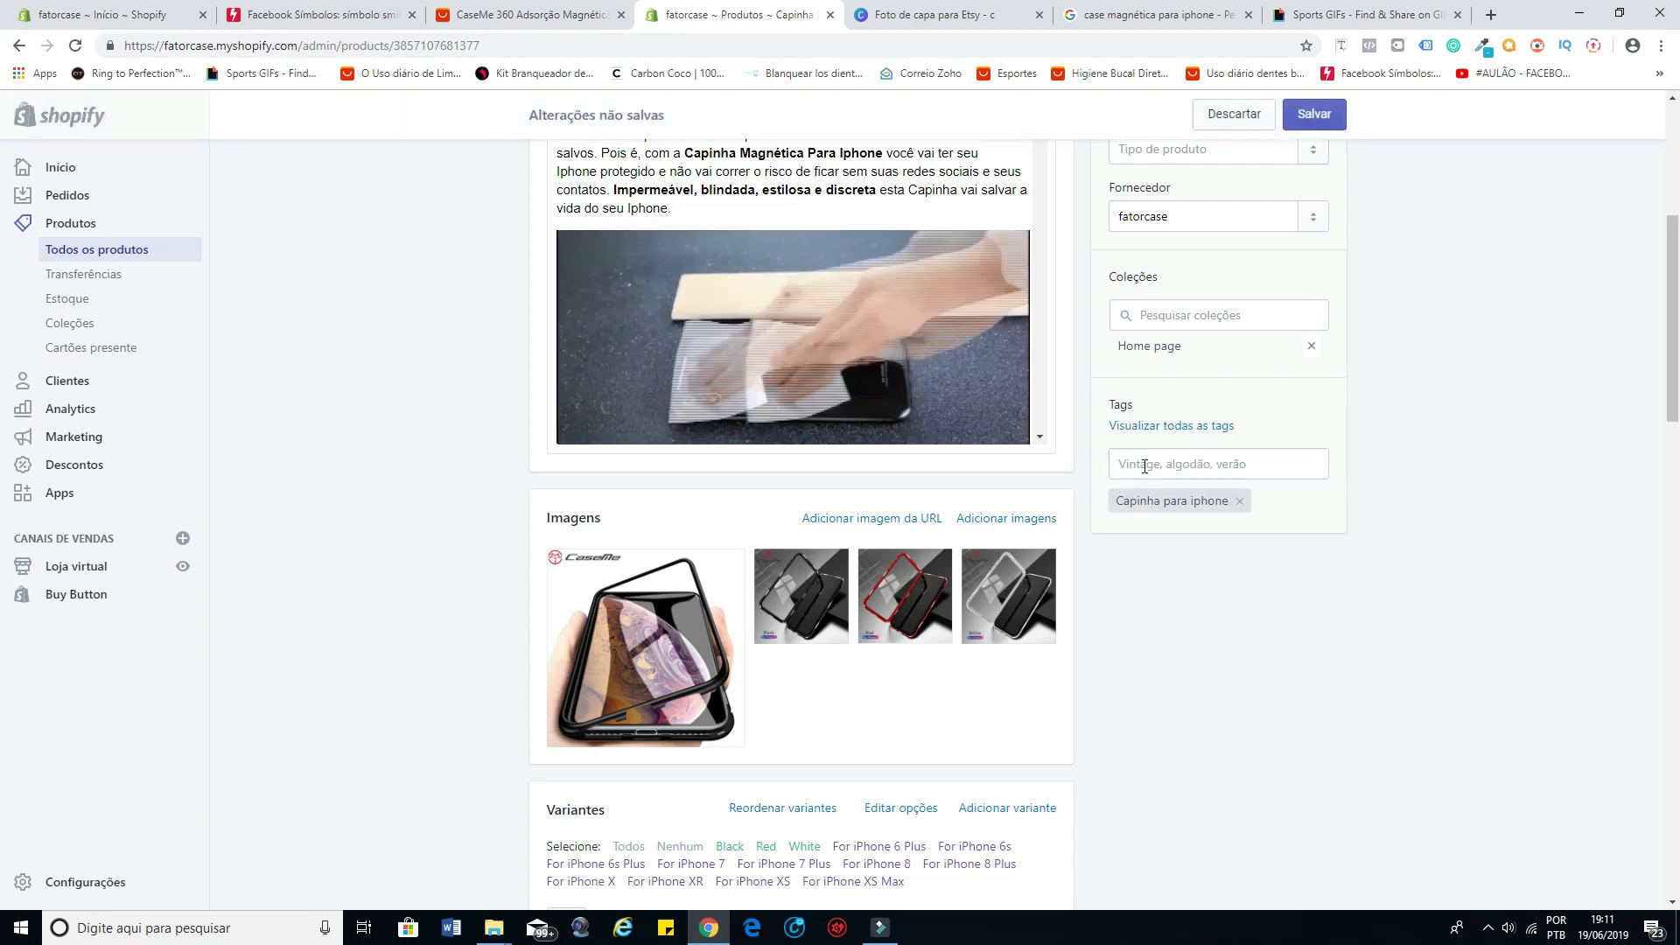
# Step: Add a second product tag, "capinha magnetica para iphone"
pyautogui.write('capin')
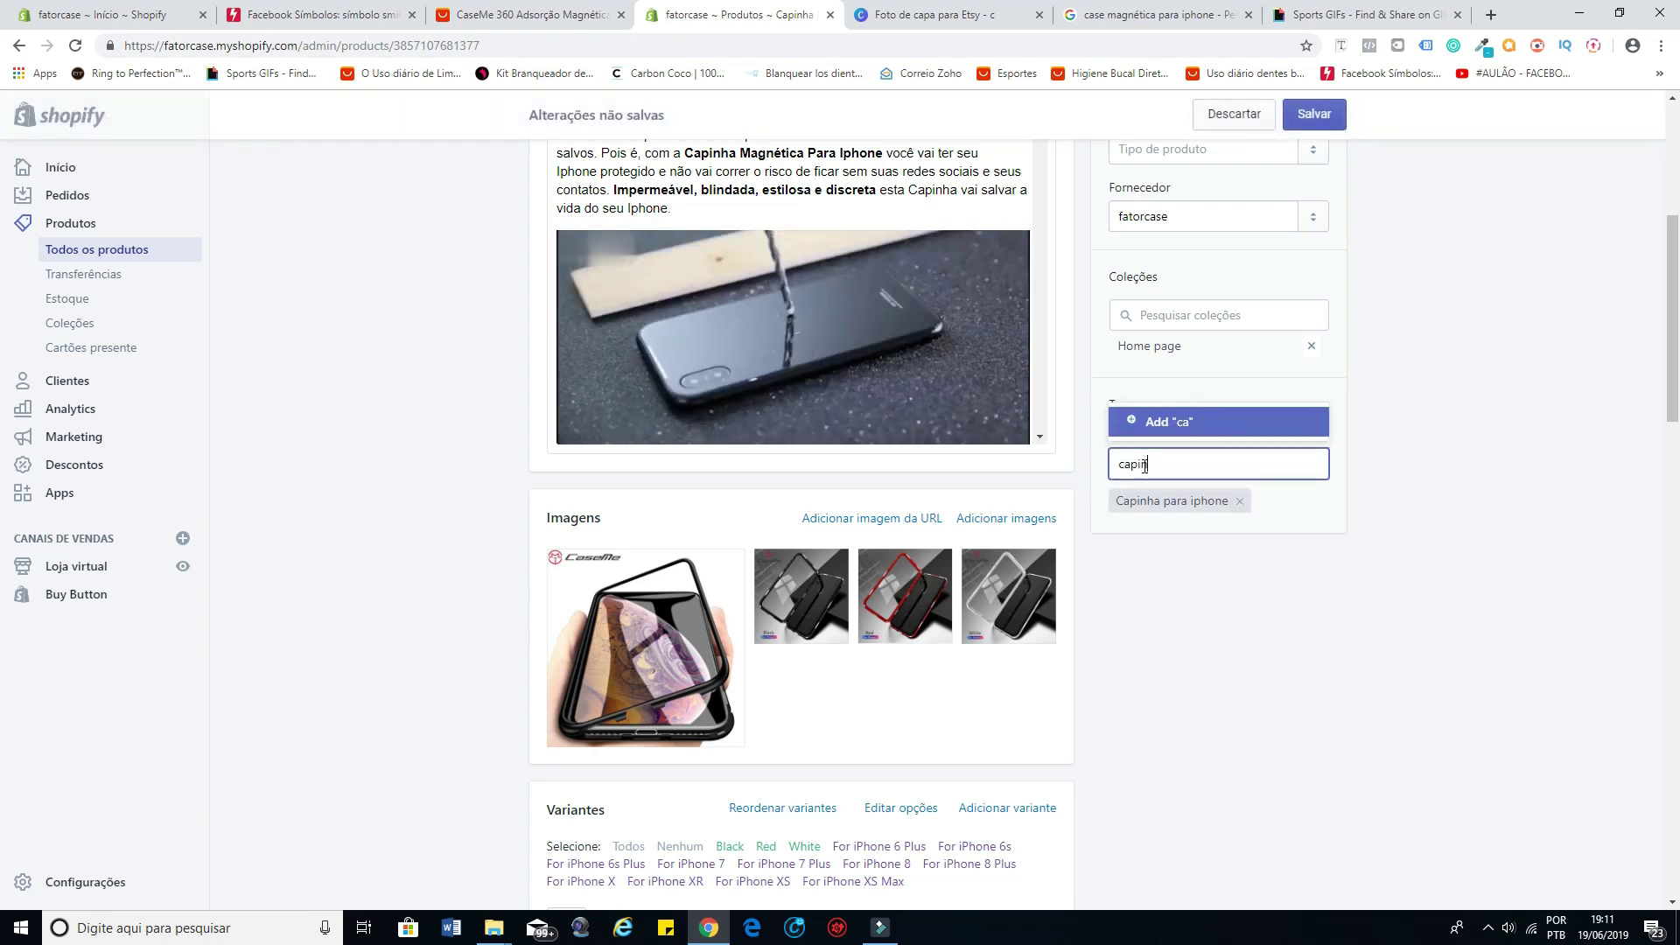
pyautogui.write('ha magn')
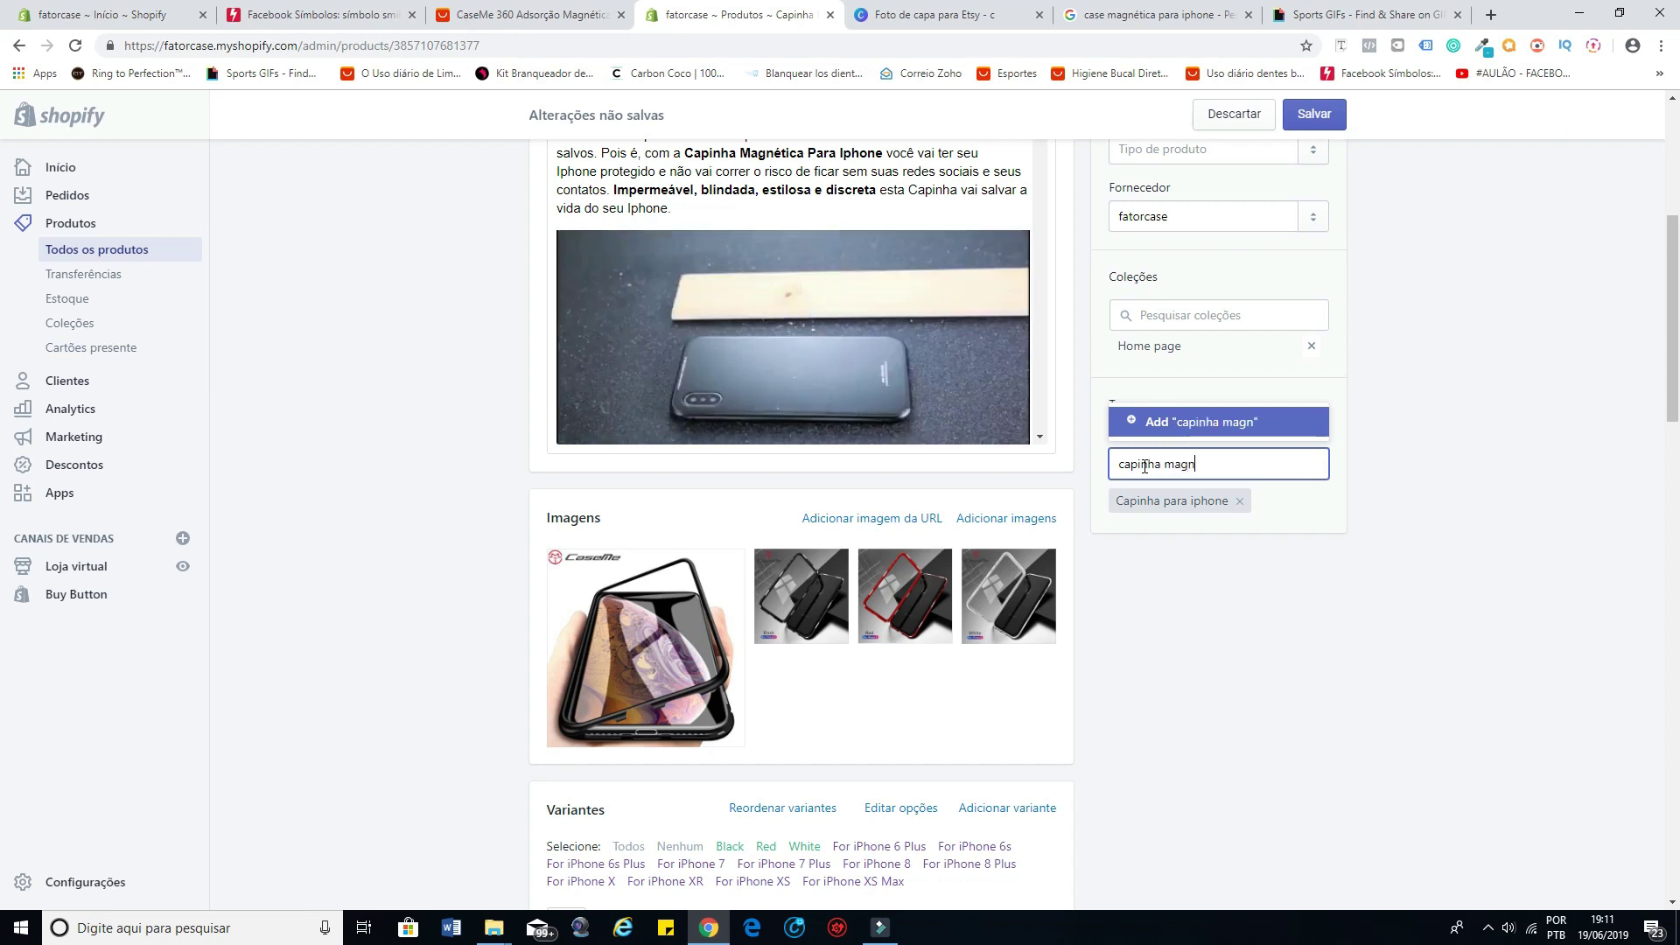
pyautogui.write('etic')
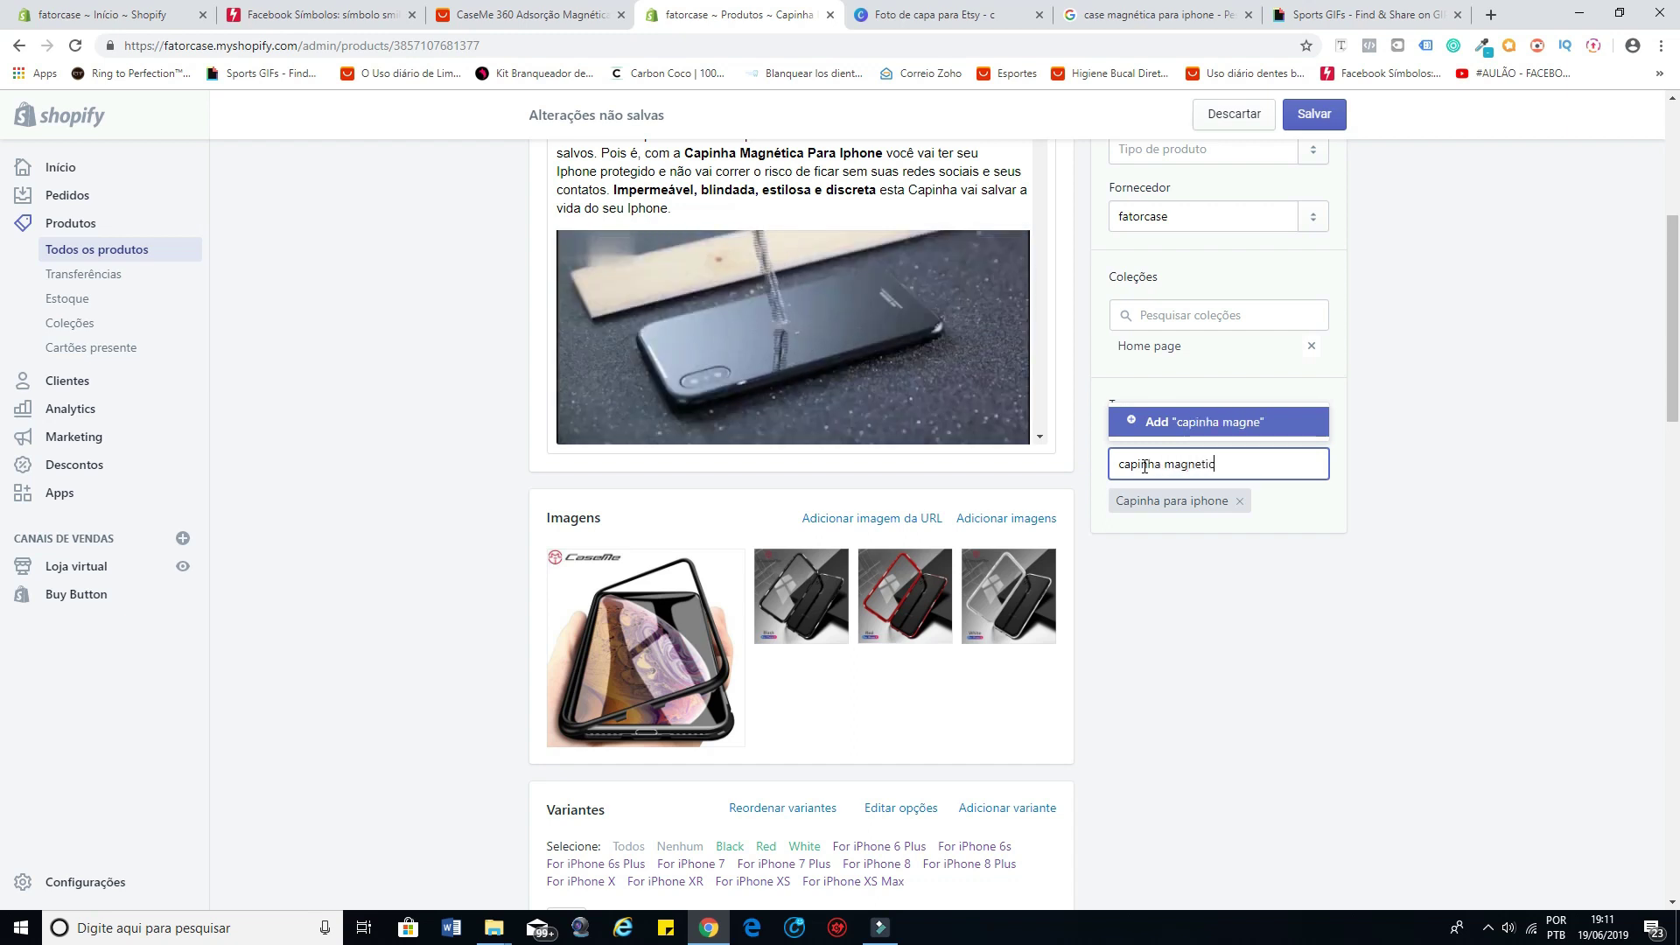
pyautogui.write('a para')
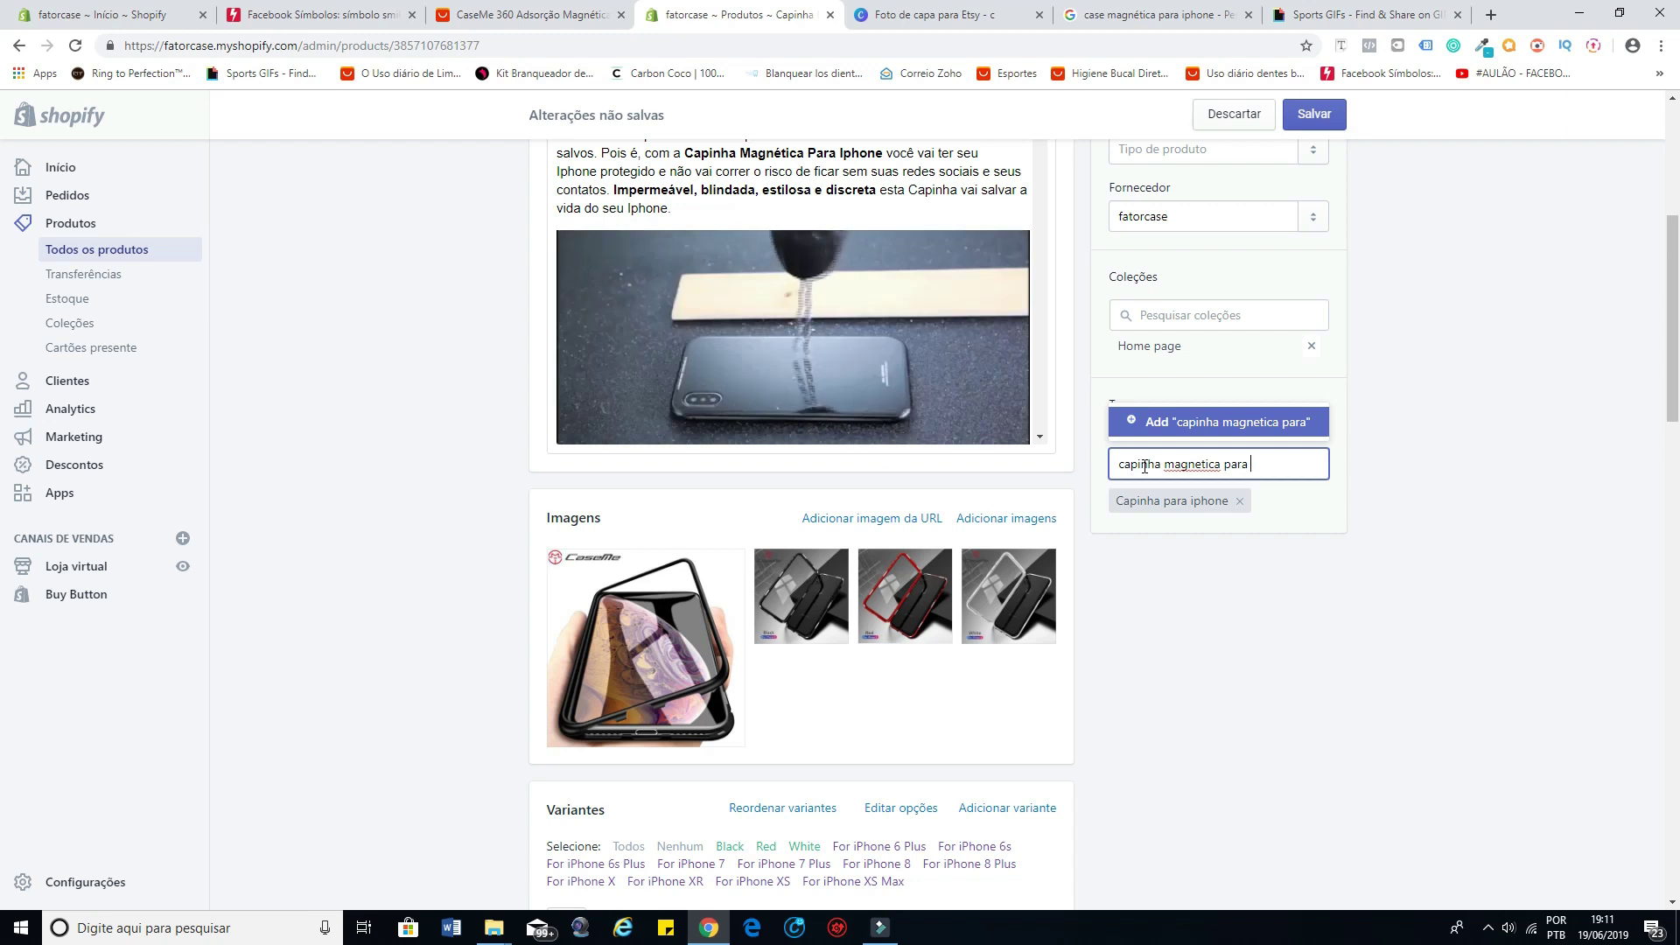
pyautogui.write(' iphone')
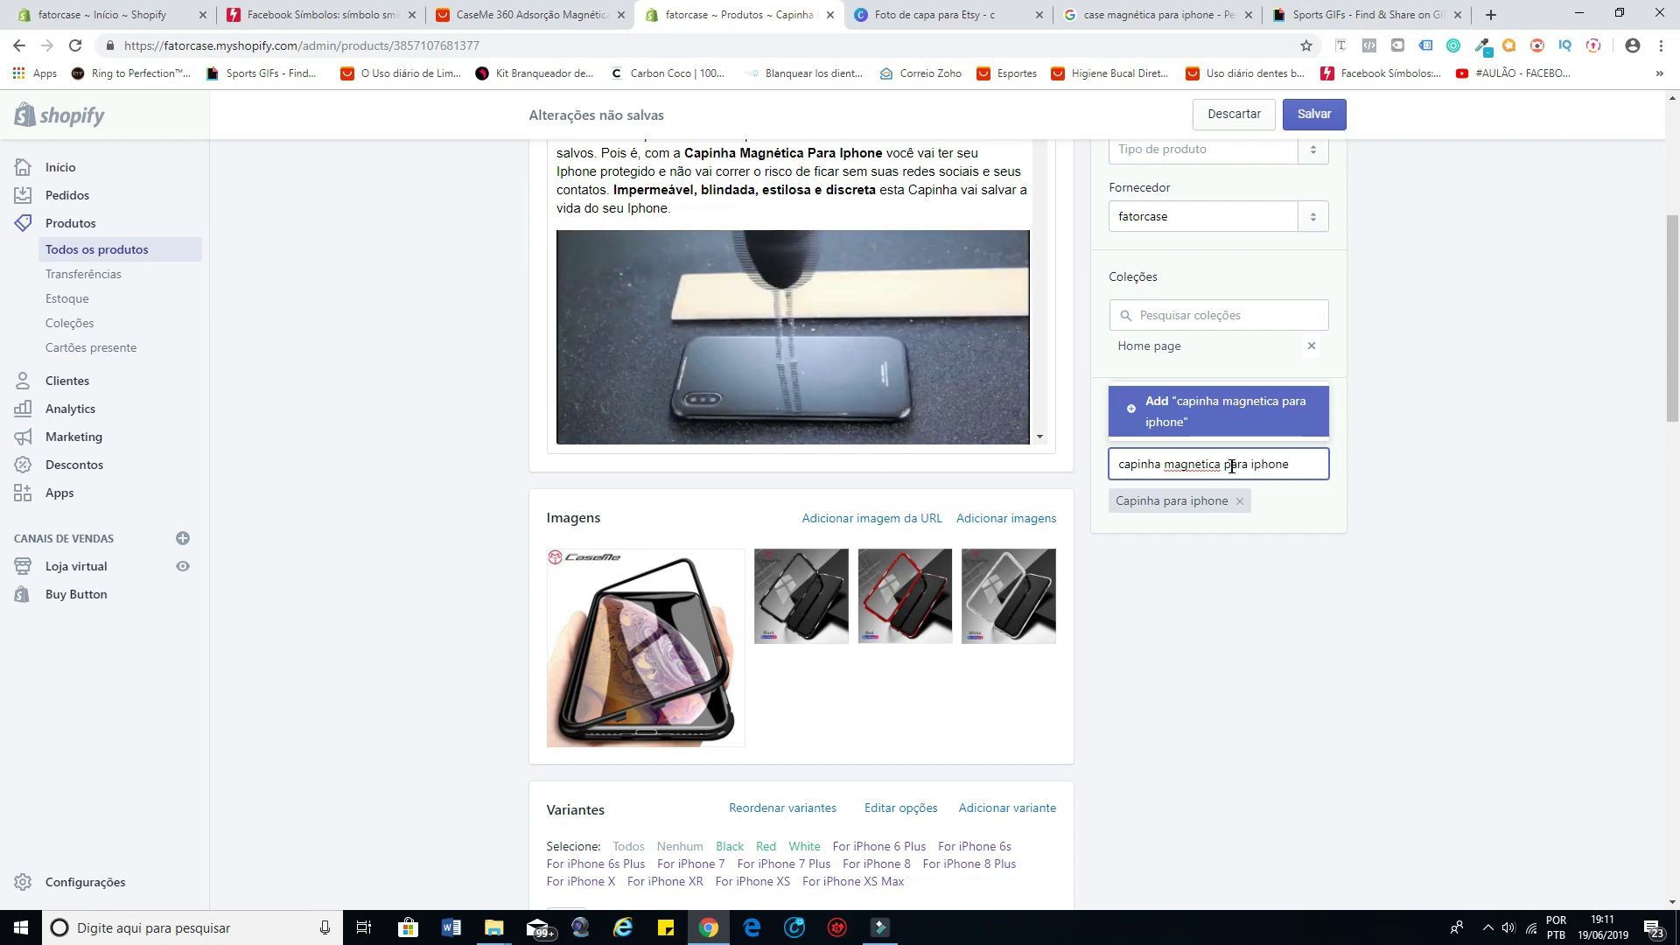
pyautogui.click(1195, 411)
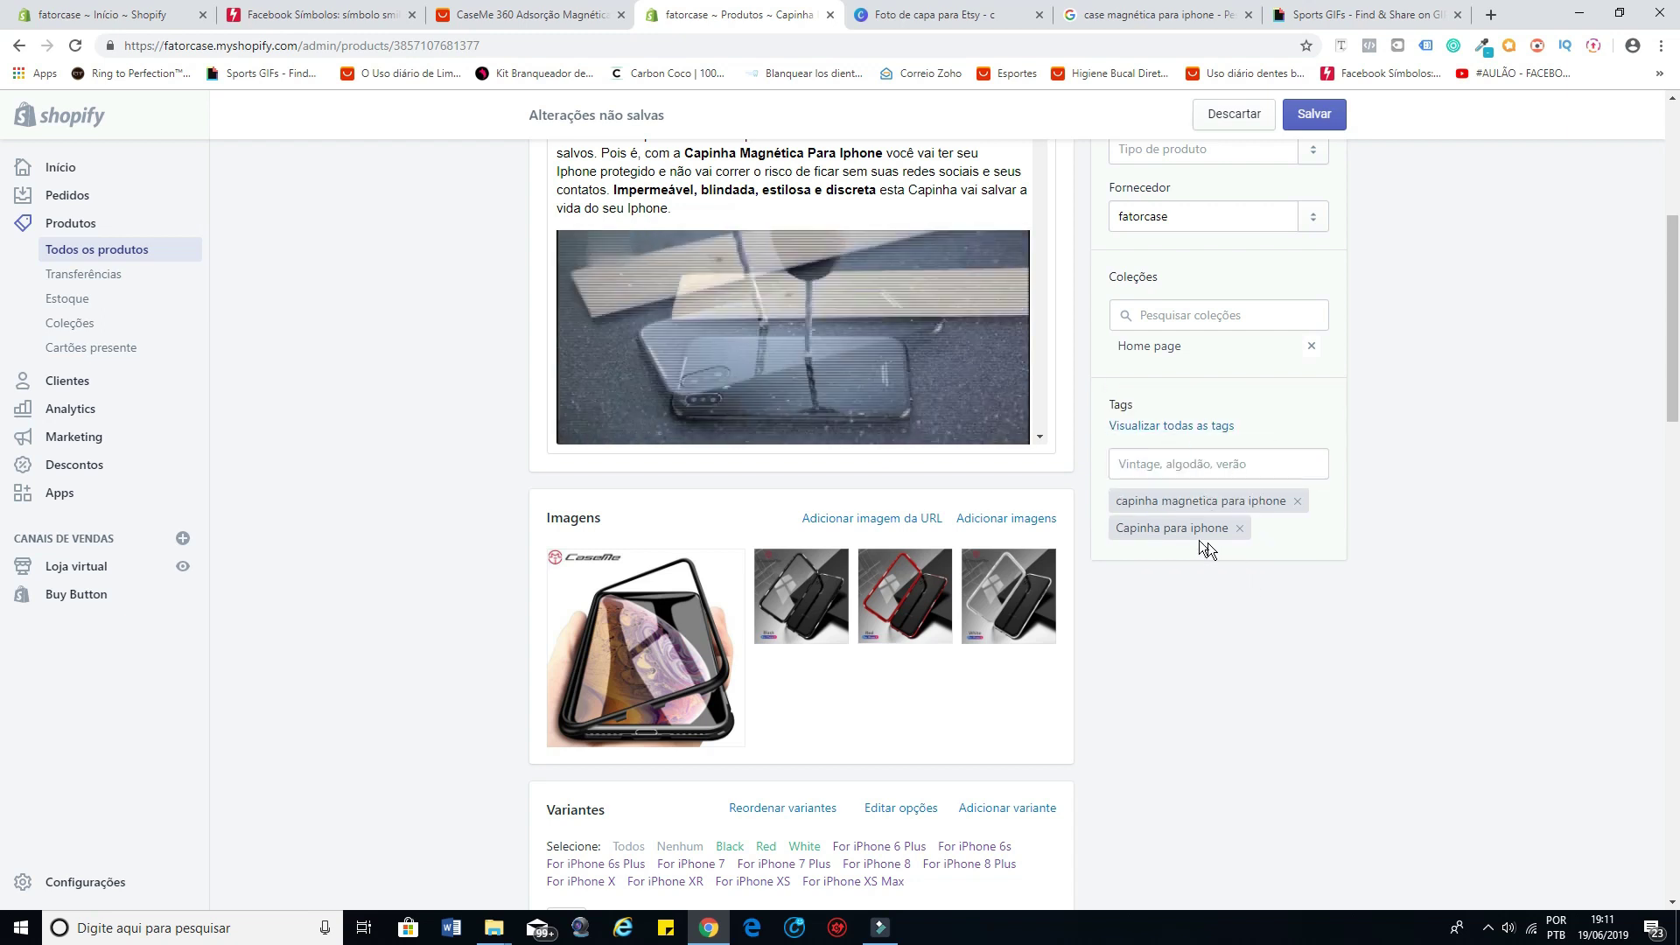
# Step: Delete the existing supplier photos from the product's image gallery, including the large CaseMe main image
pyautogui.scroll(-1, 454, 554)
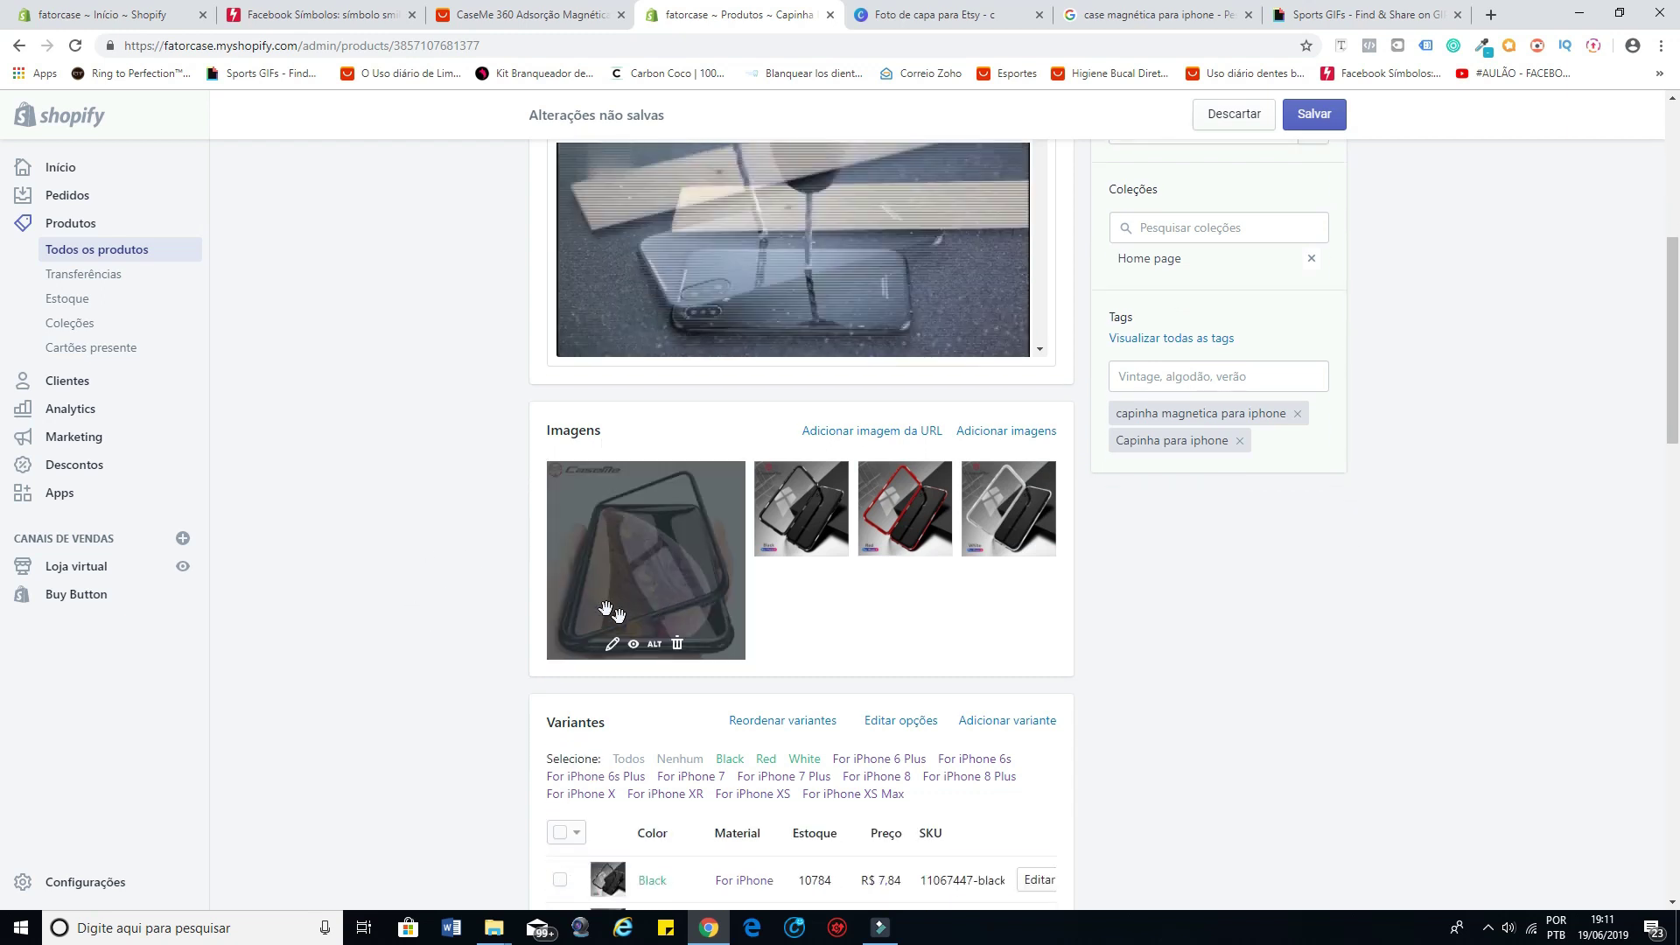
pyautogui.moveTo(626, 516)
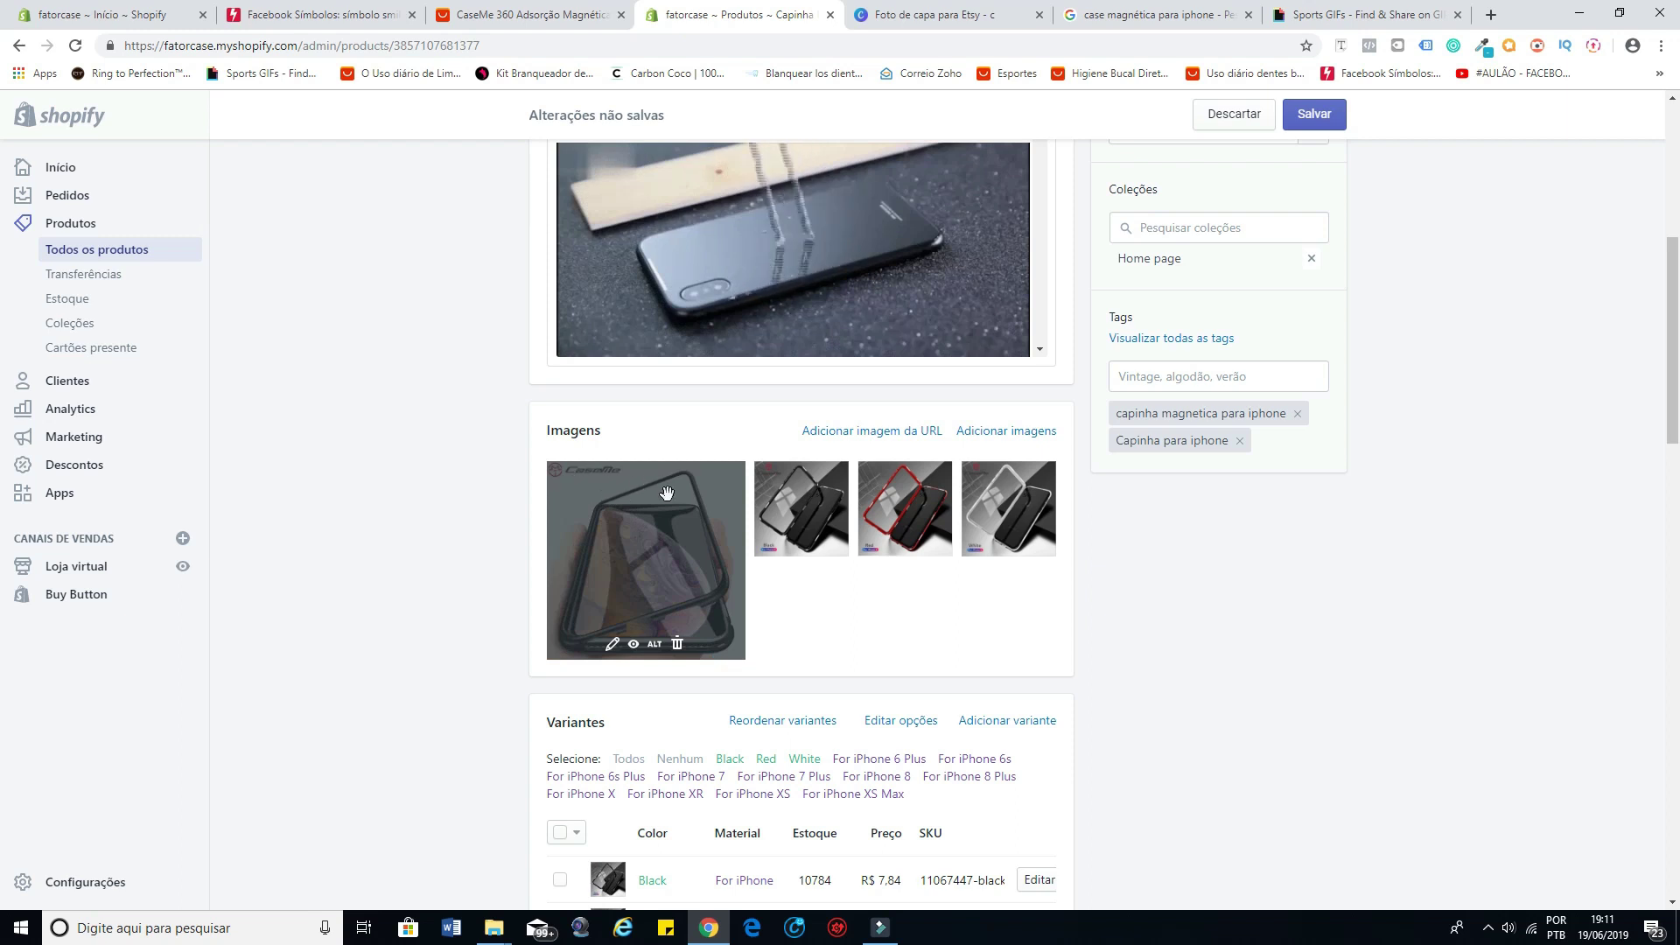
pyautogui.click(679, 650)
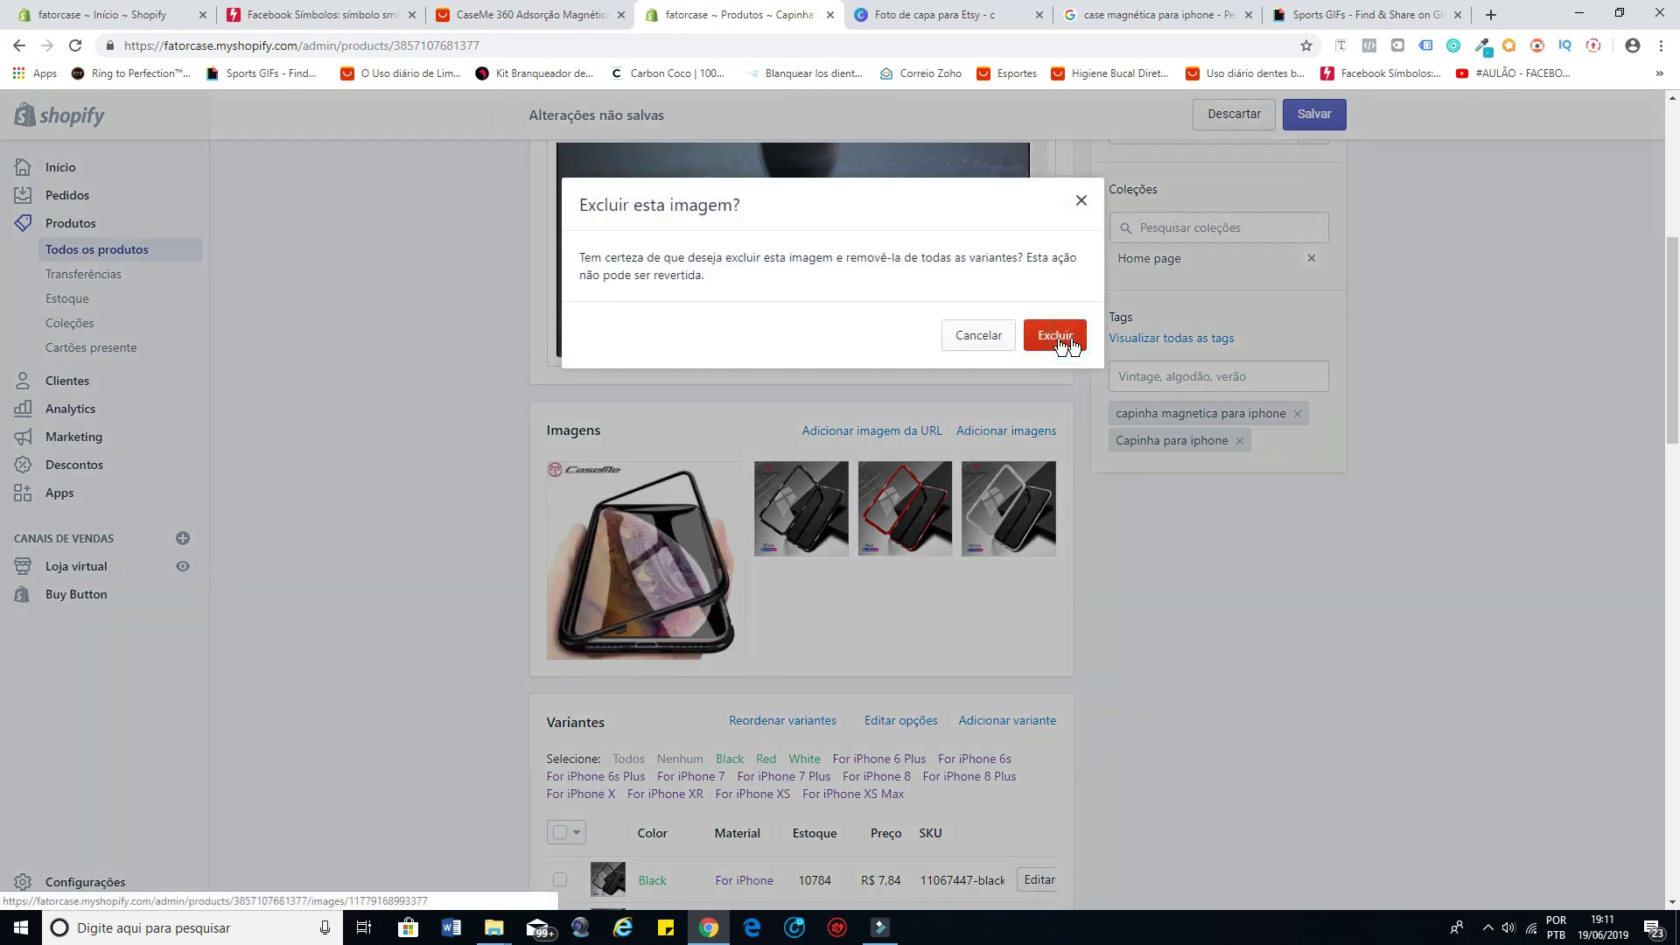
pyautogui.press('Return')
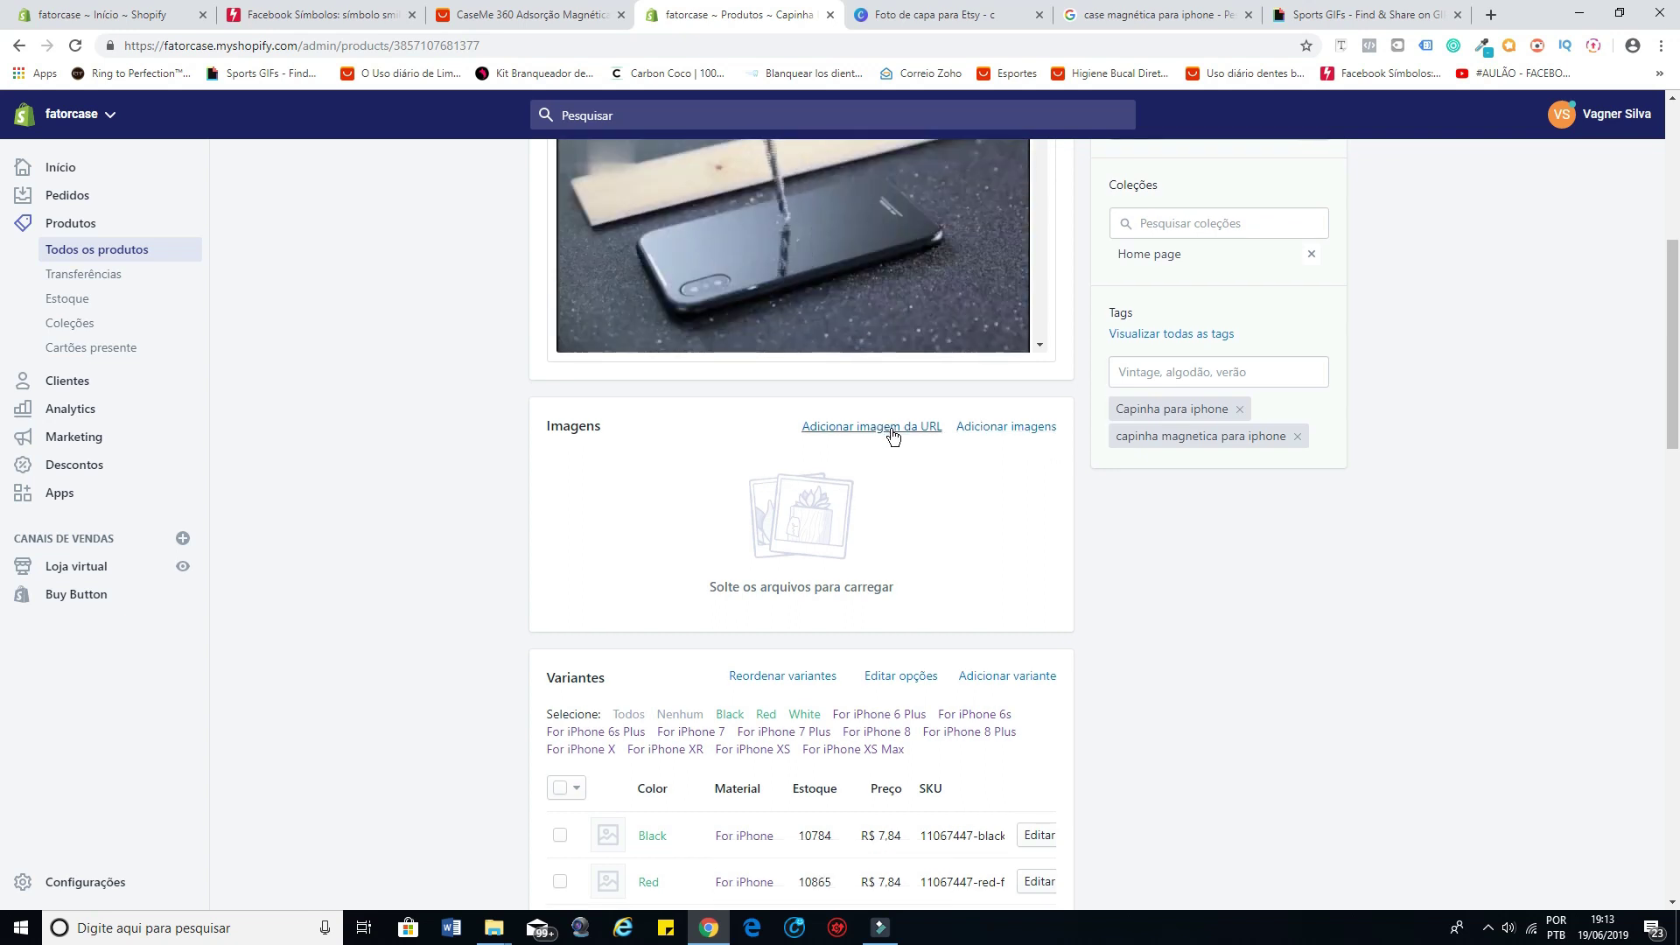
# Step: Upload the seven images "Capinha Magnética Para Iphone 6" to "12" from the Fotos do Perfil folder to the product's image gallery
pyautogui.click(1008, 428)
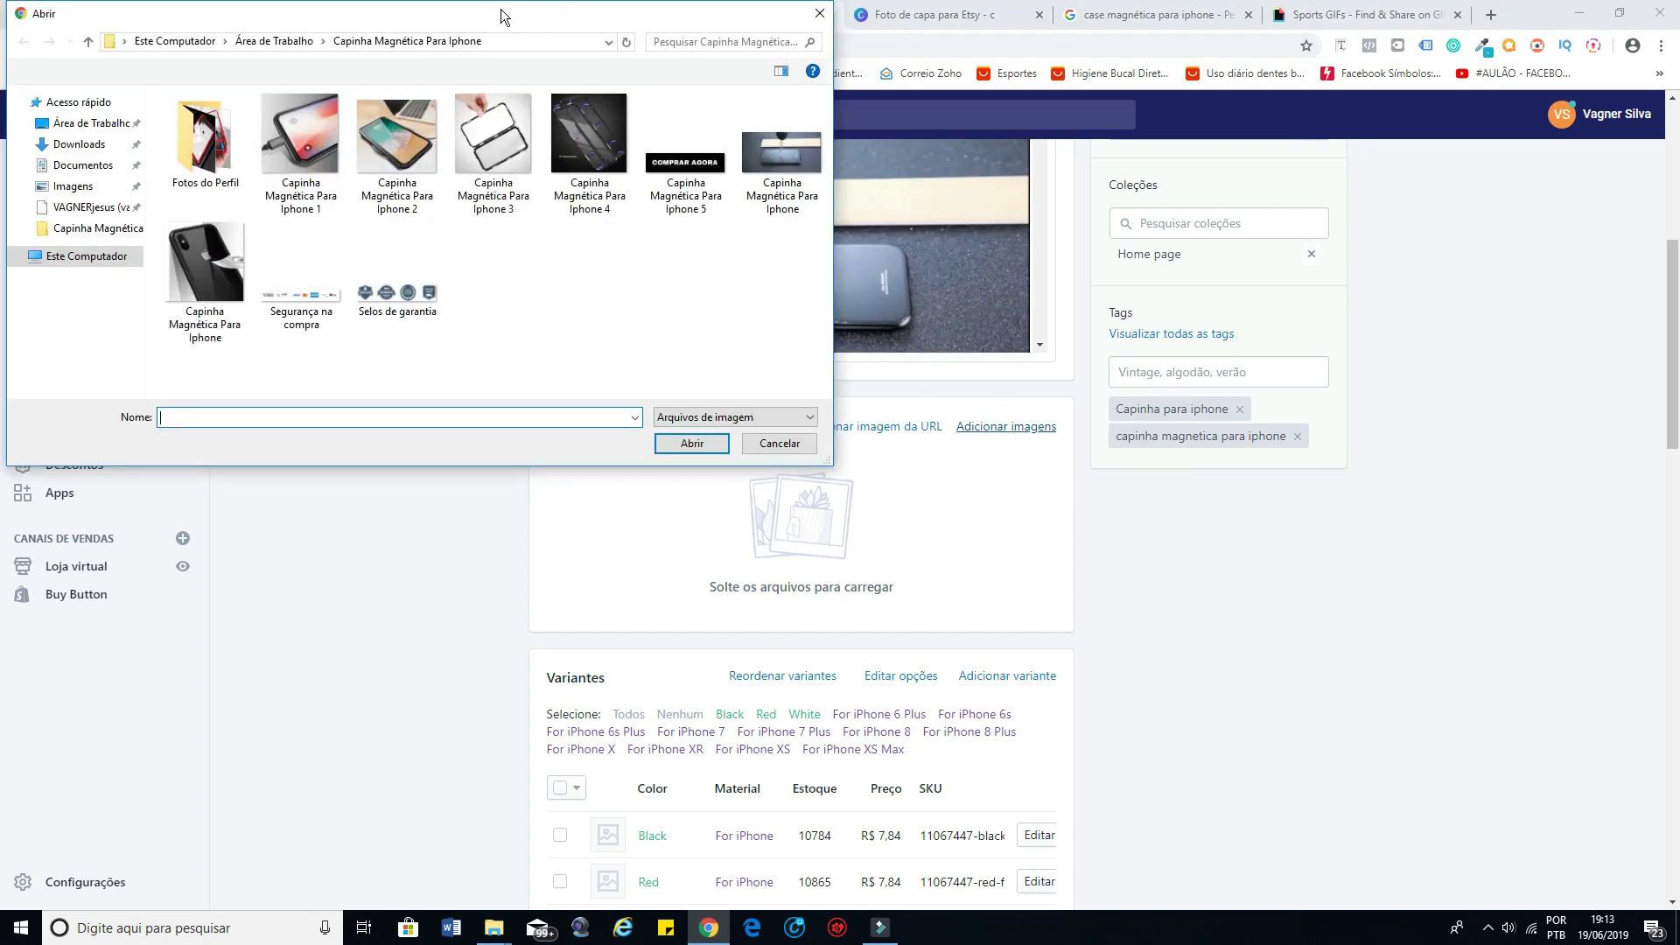
pyautogui.click(213, 150)
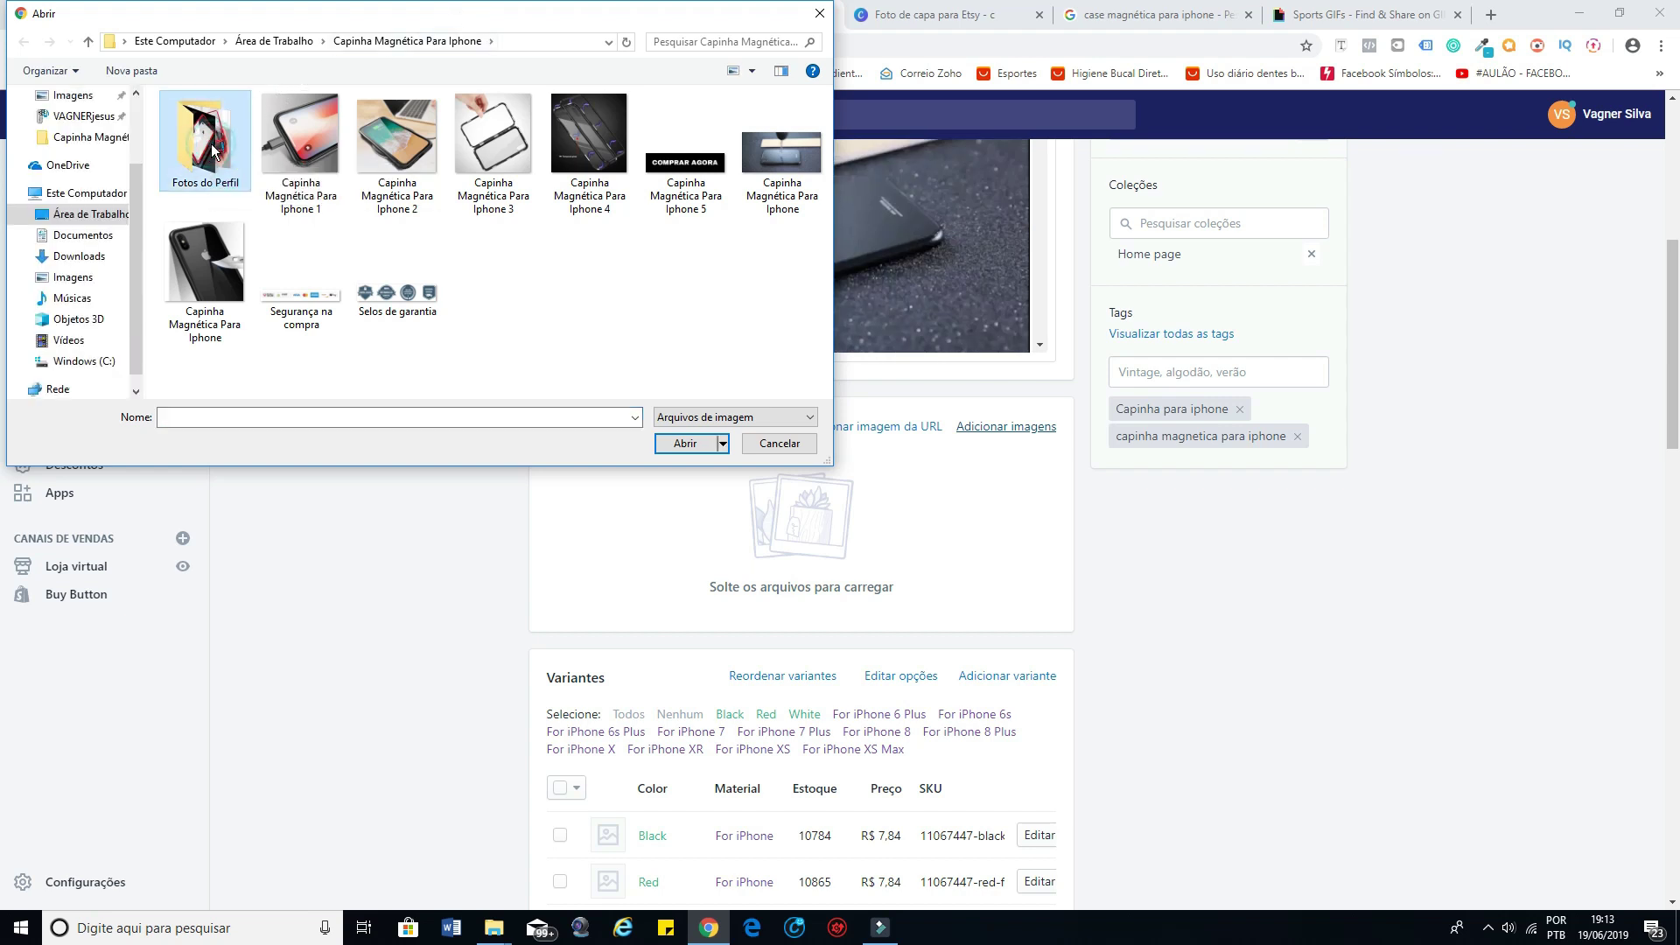
pyautogui.doubleClick(213, 151)
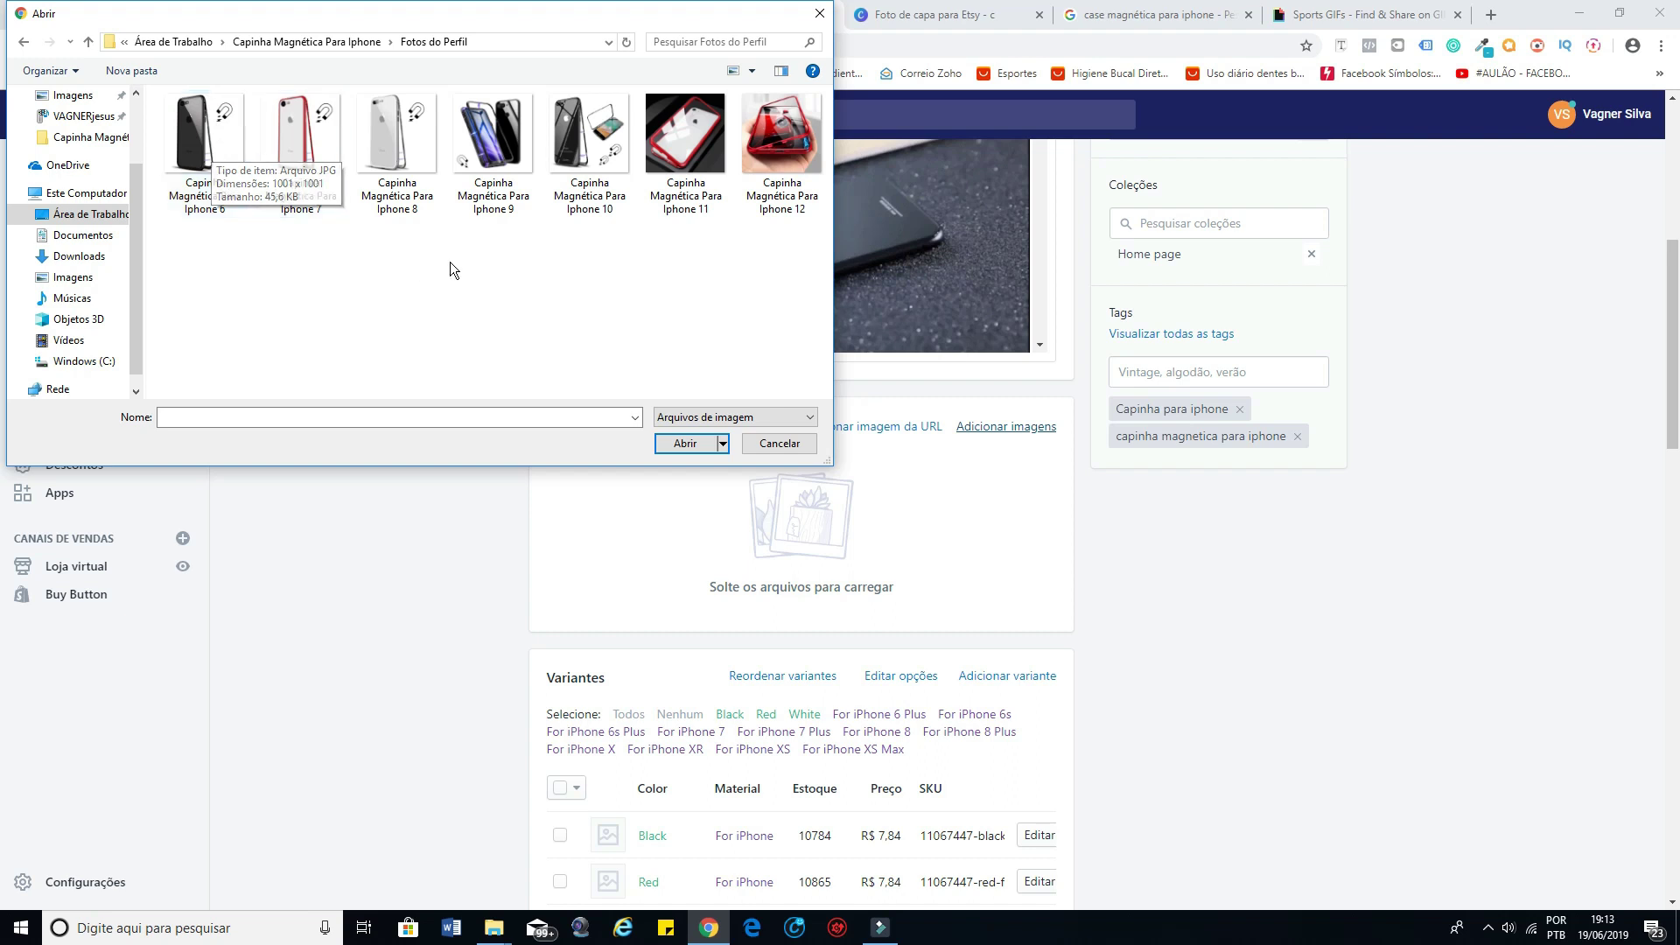
pyautogui.click(228, 165)
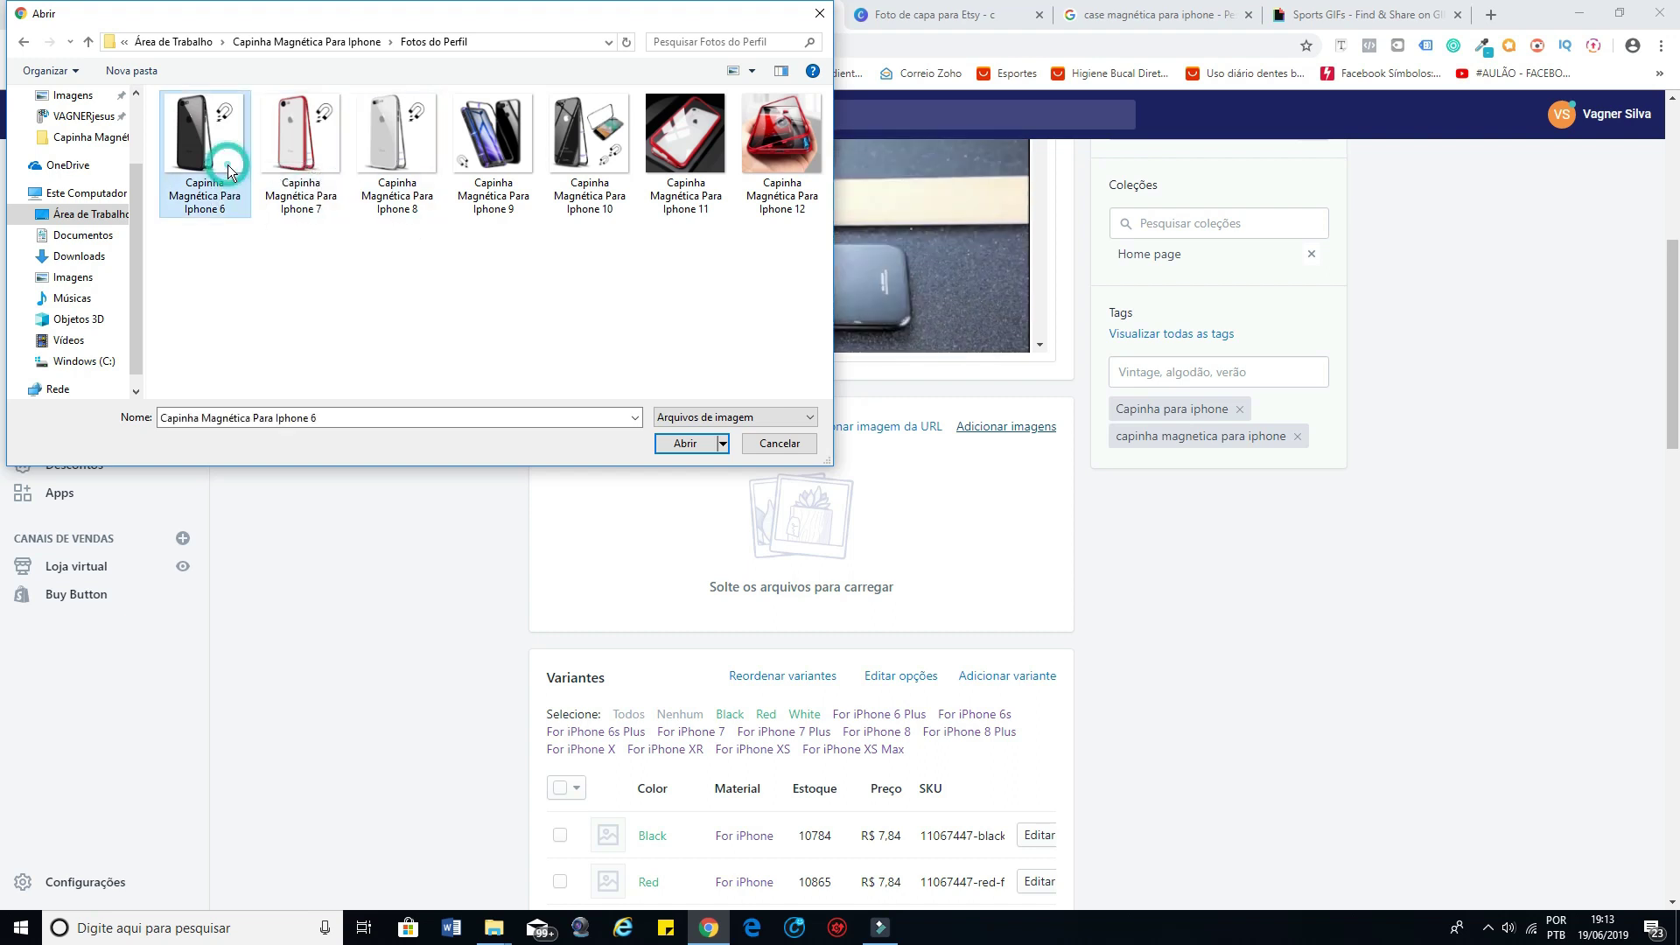
pyautogui.hotkey('shift', 'Right')
pyautogui.hotkey('shift', 'Right')
pyautogui.hotkey('shift', 'Right')
pyautogui.hotkey('shift', 'Right')
pyautogui.hotkey('shift', 'Right')
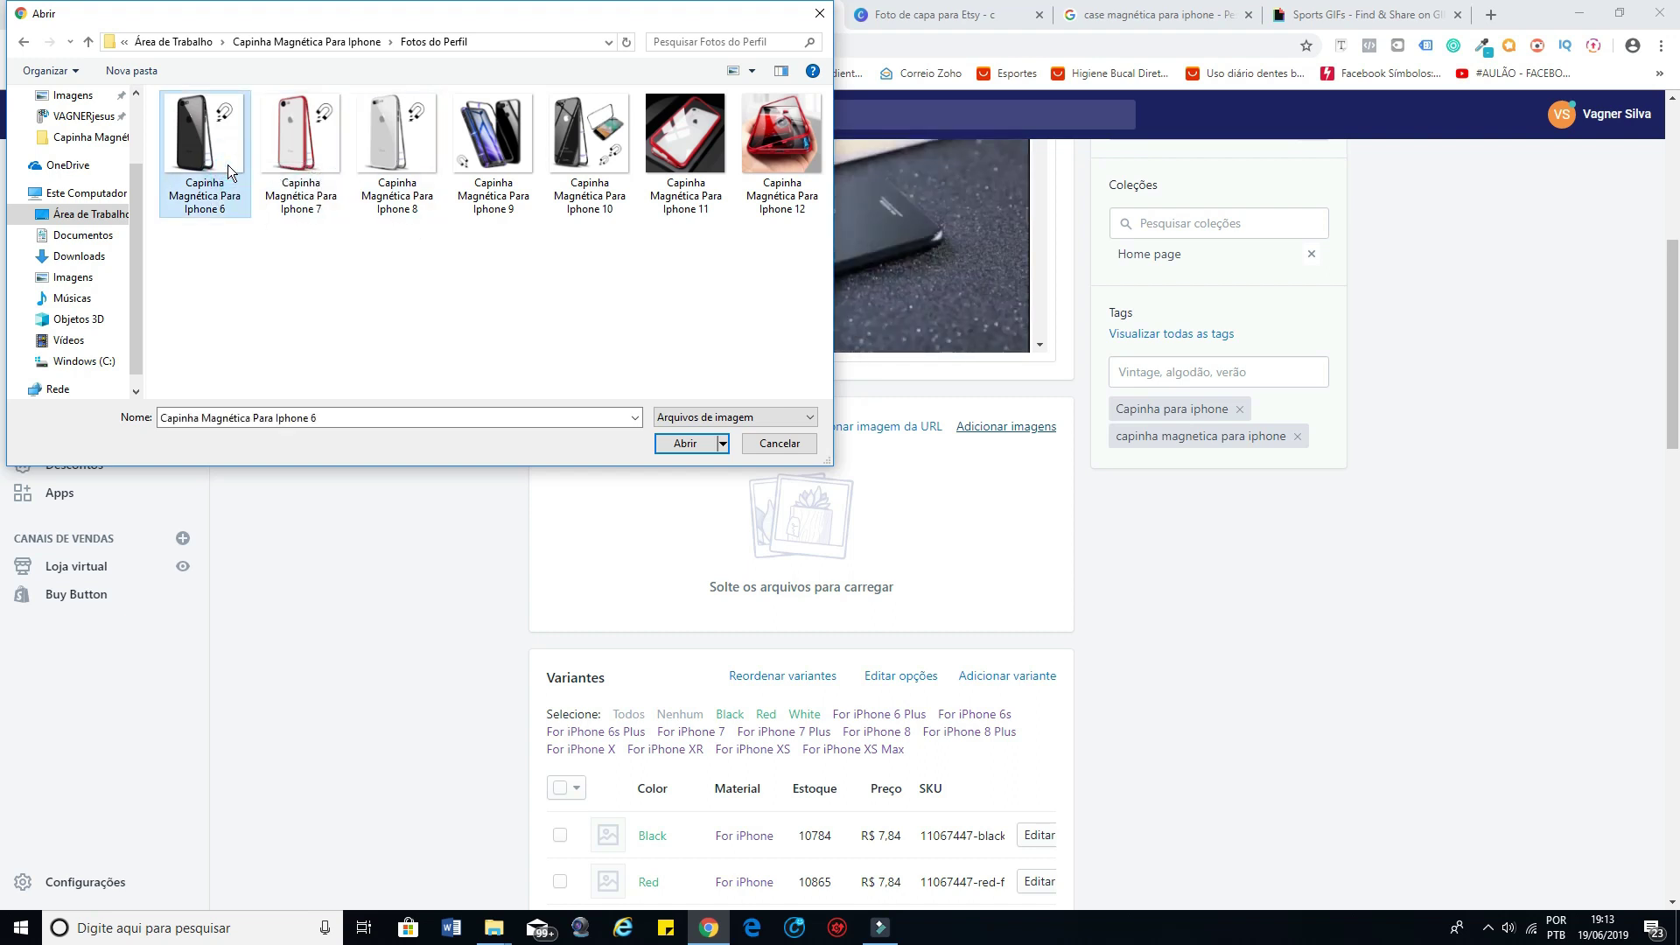
pyautogui.hotkey('shift', 'Right')
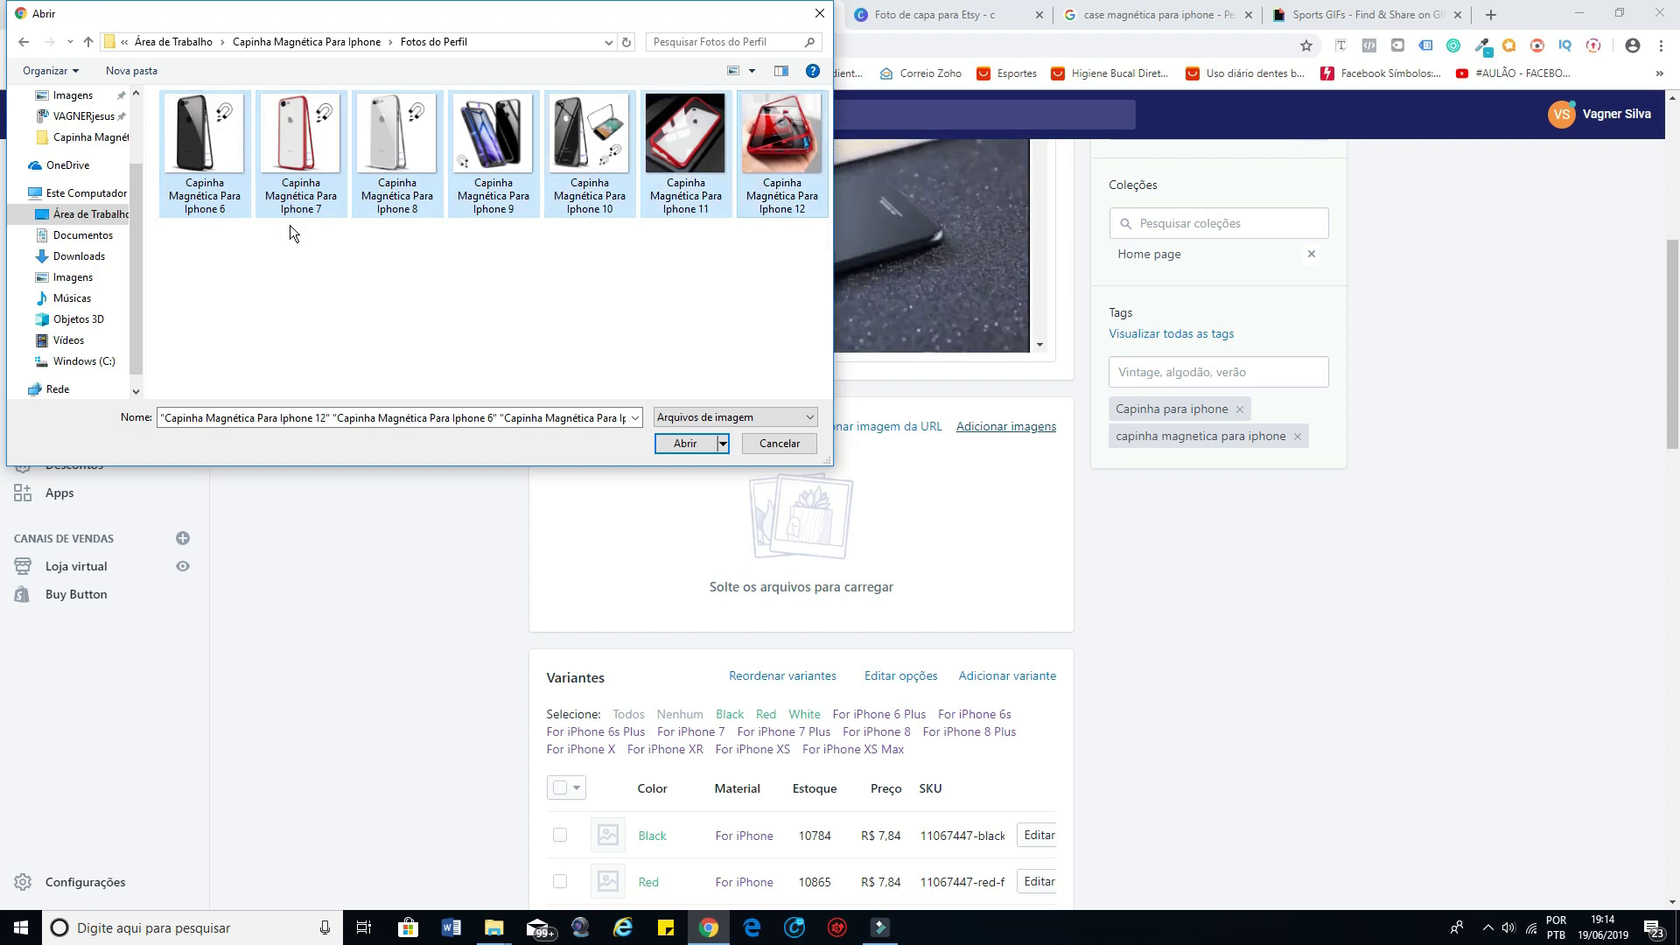
pyautogui.click(687, 445)
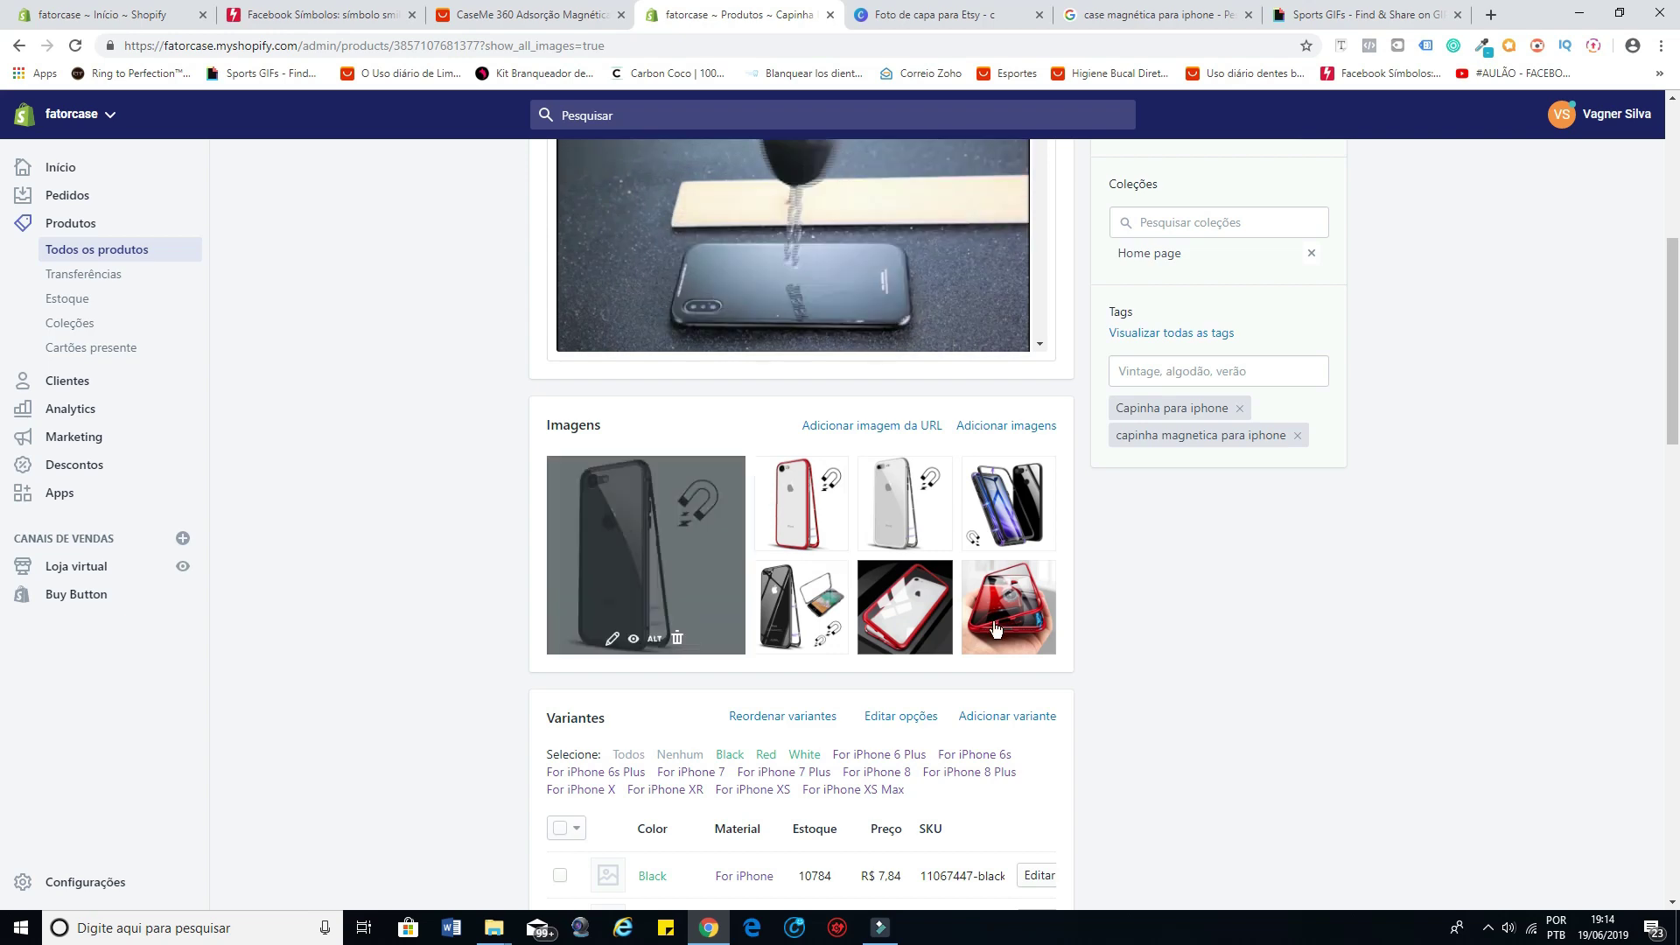
# Step: Review the new product images, the variants section and the description in the product editor
pyautogui.scroll(-3, 1150, 595)
pyautogui.scroll(4, 1185, 514)
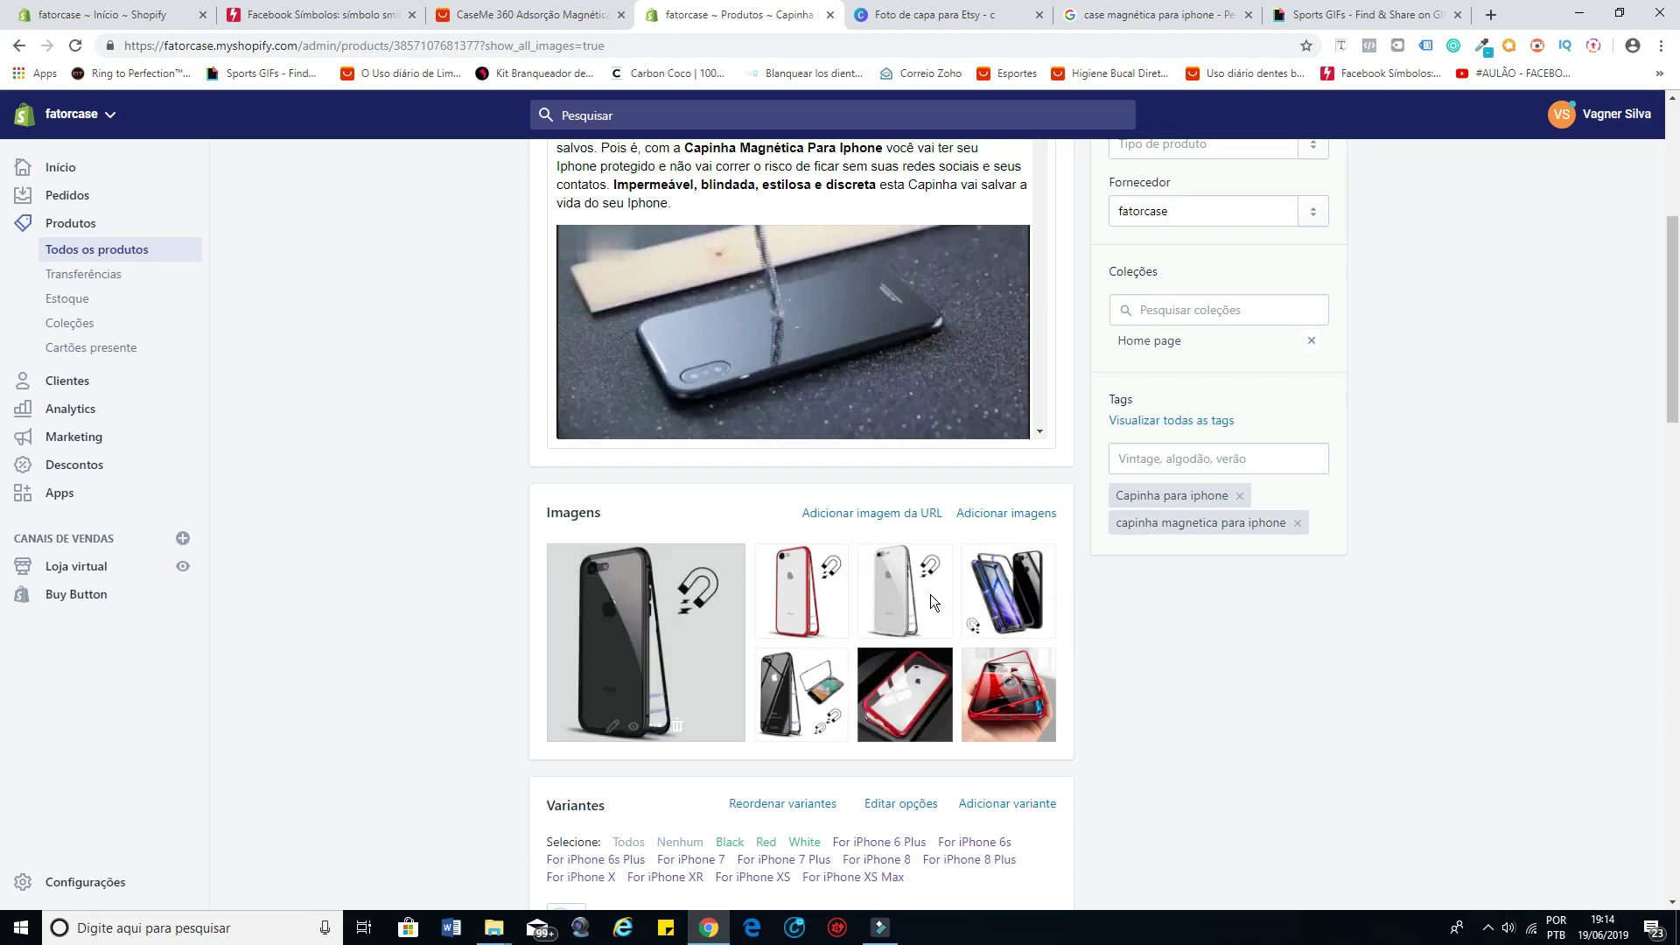
pyautogui.scroll(5, 1305, 675)
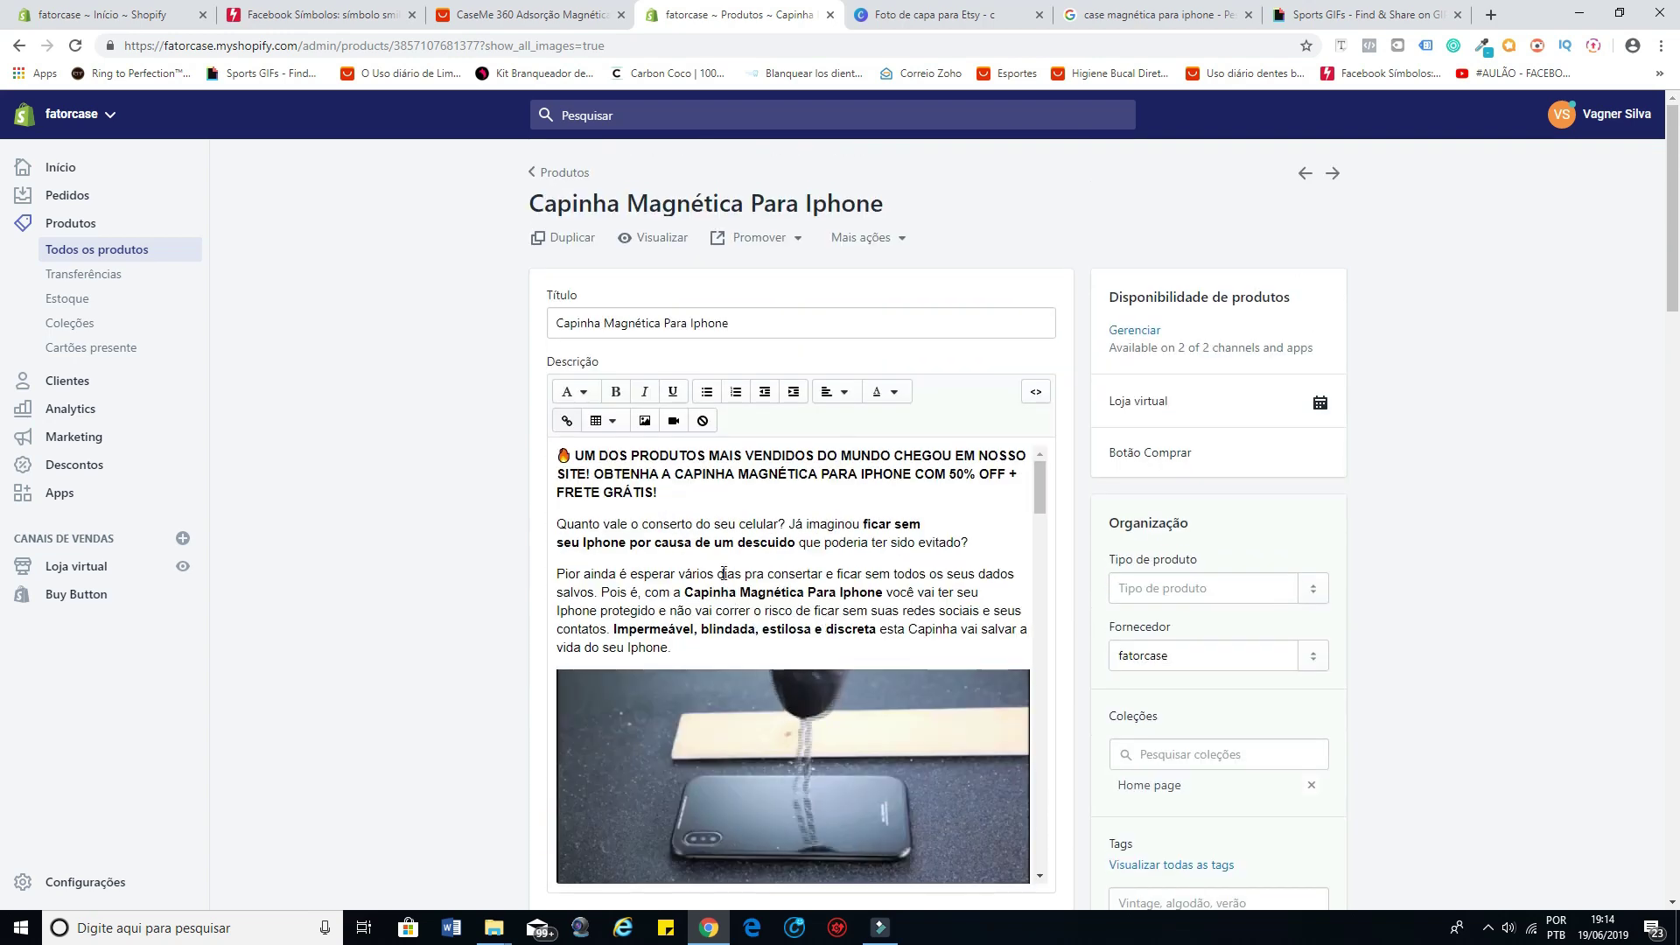
pyautogui.scroll(-5, 724, 573)
pyautogui.scroll(-5, 723, 573)
pyautogui.scroll(-3, 1546, 459)
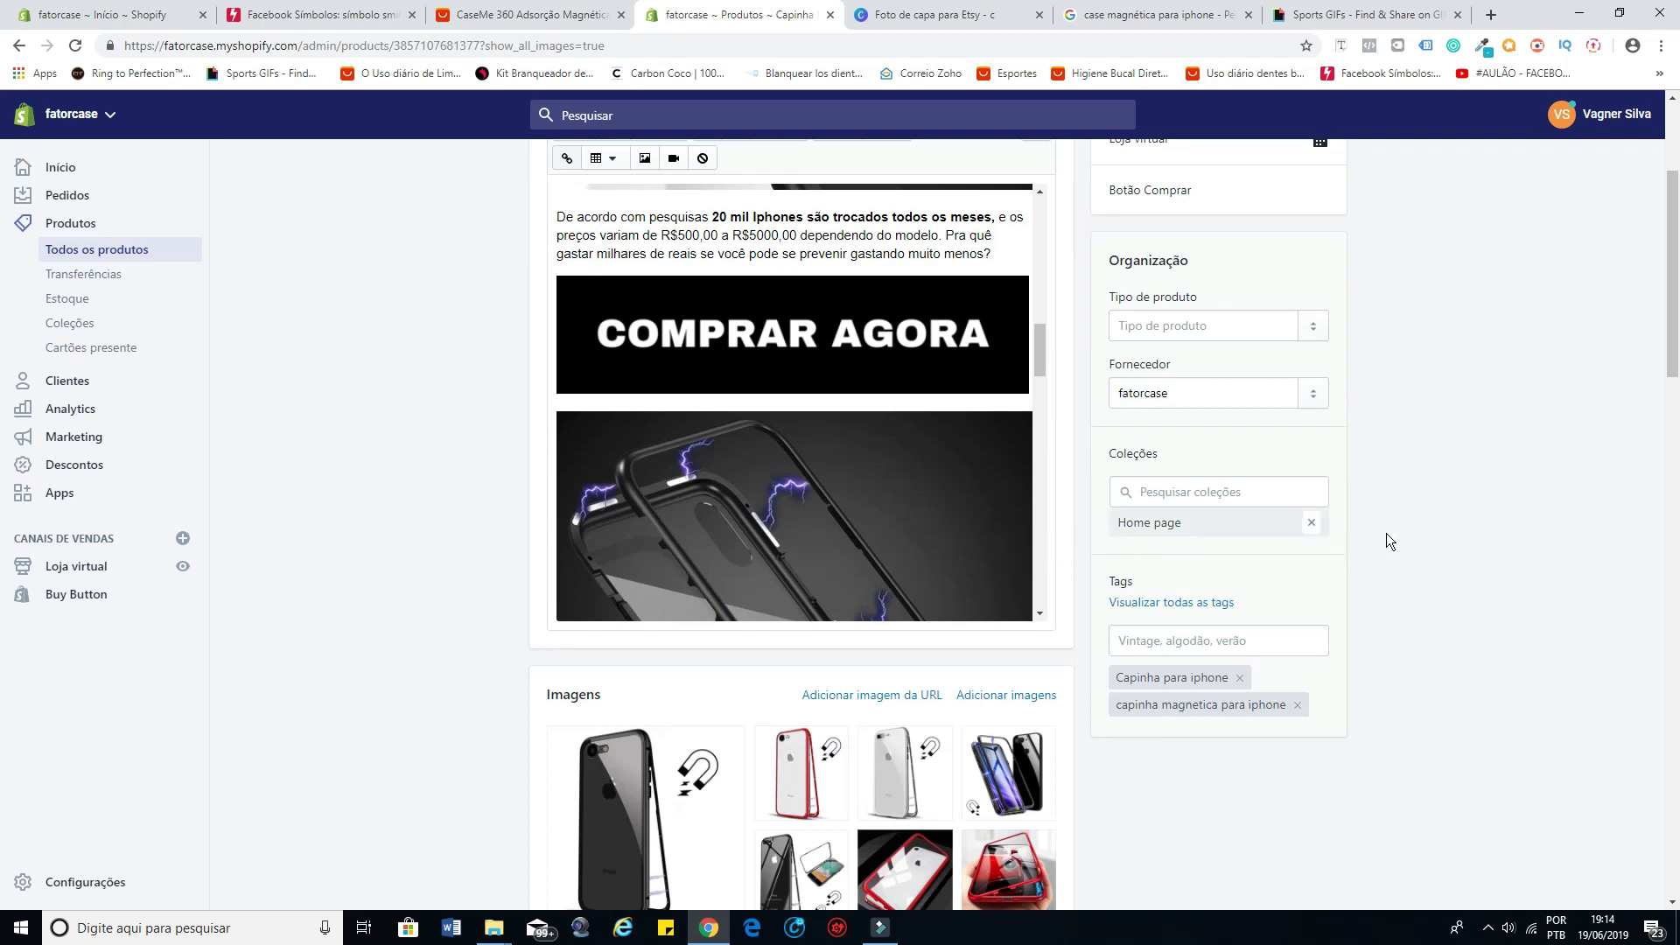
pyautogui.scroll(3, 1452, 528)
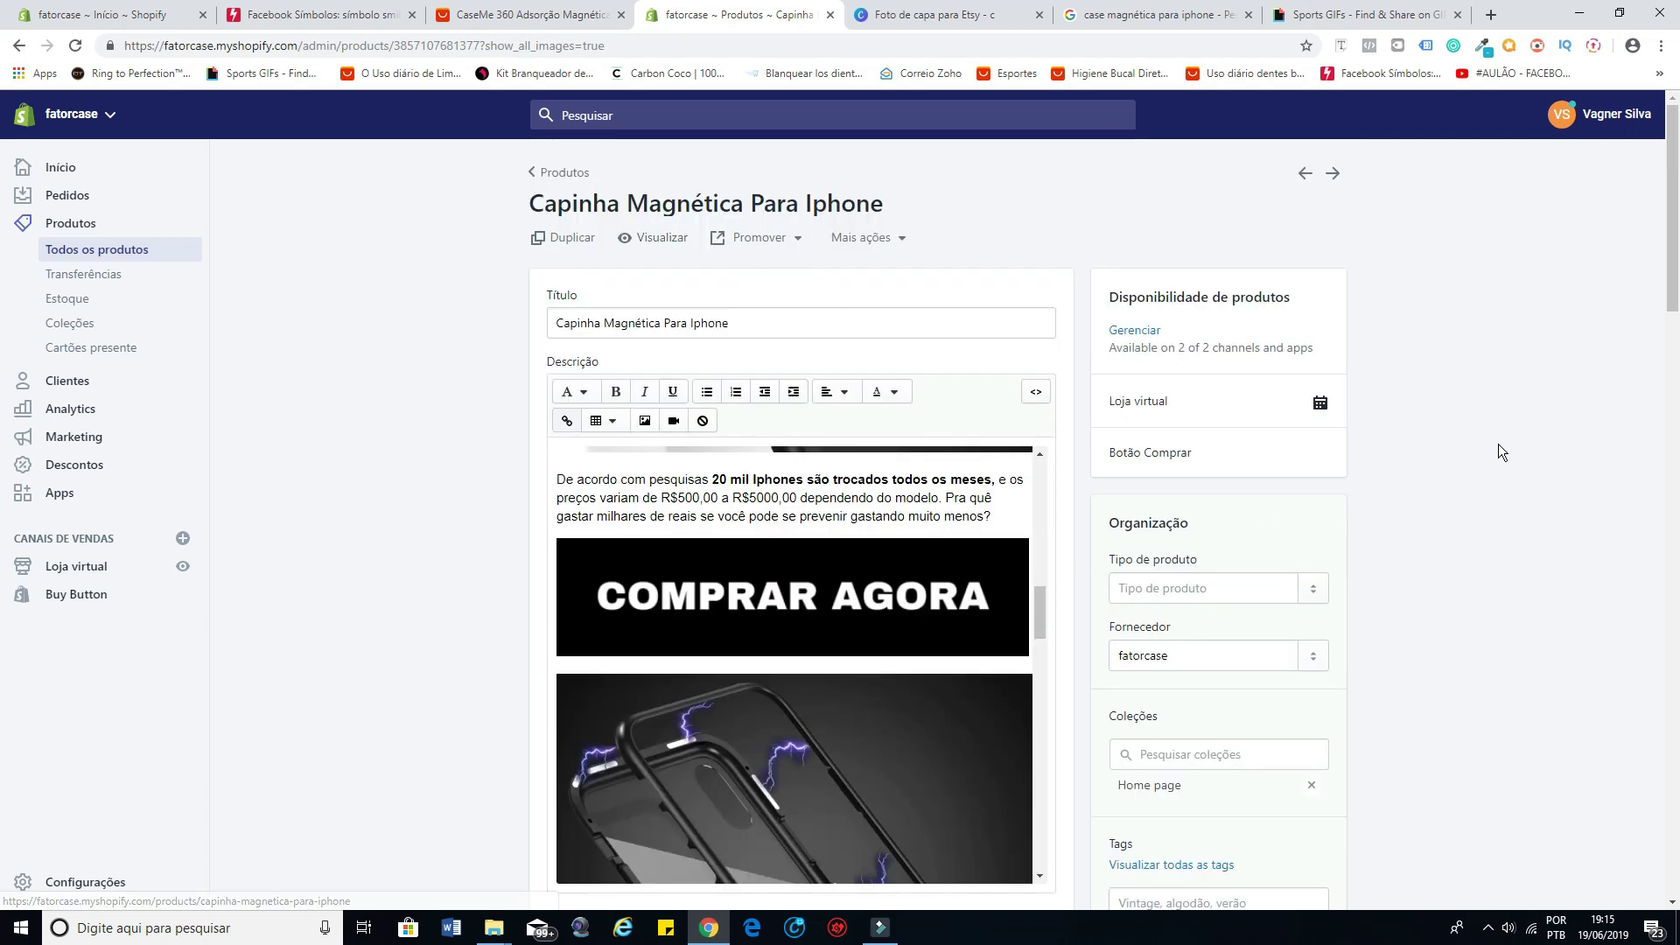
# Step: Open the storefront preview of the magnetic iPhone case and check its photo gallery and purchase options
pyautogui.click(660, 245)
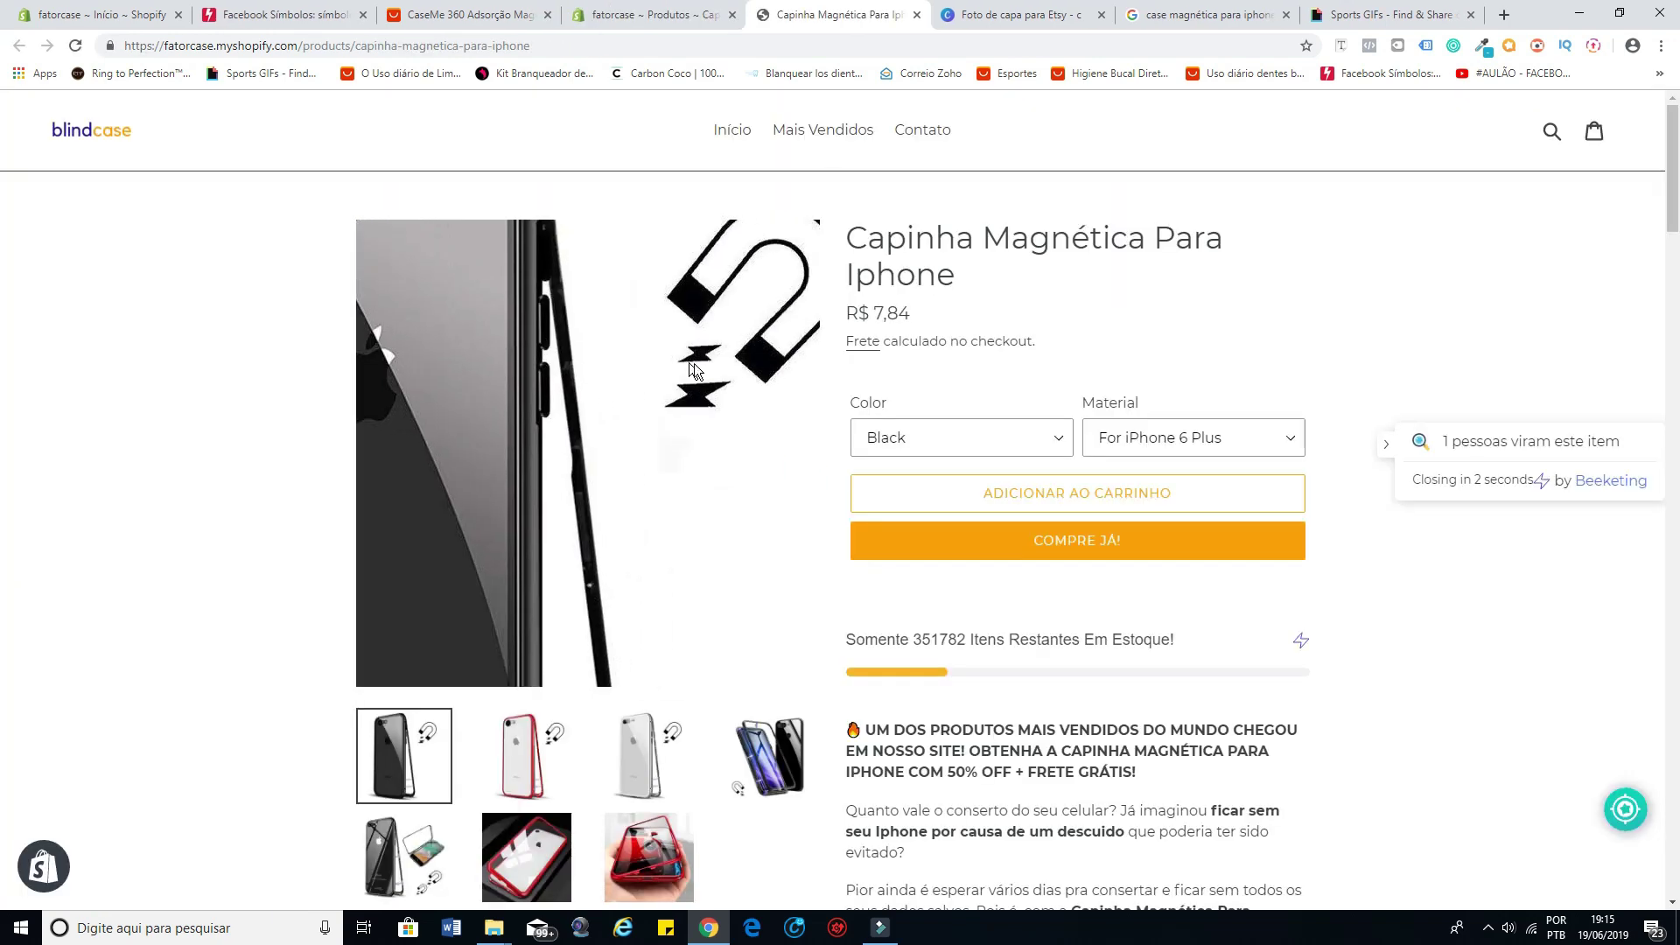
pyautogui.scroll(-4, 1218, 326)
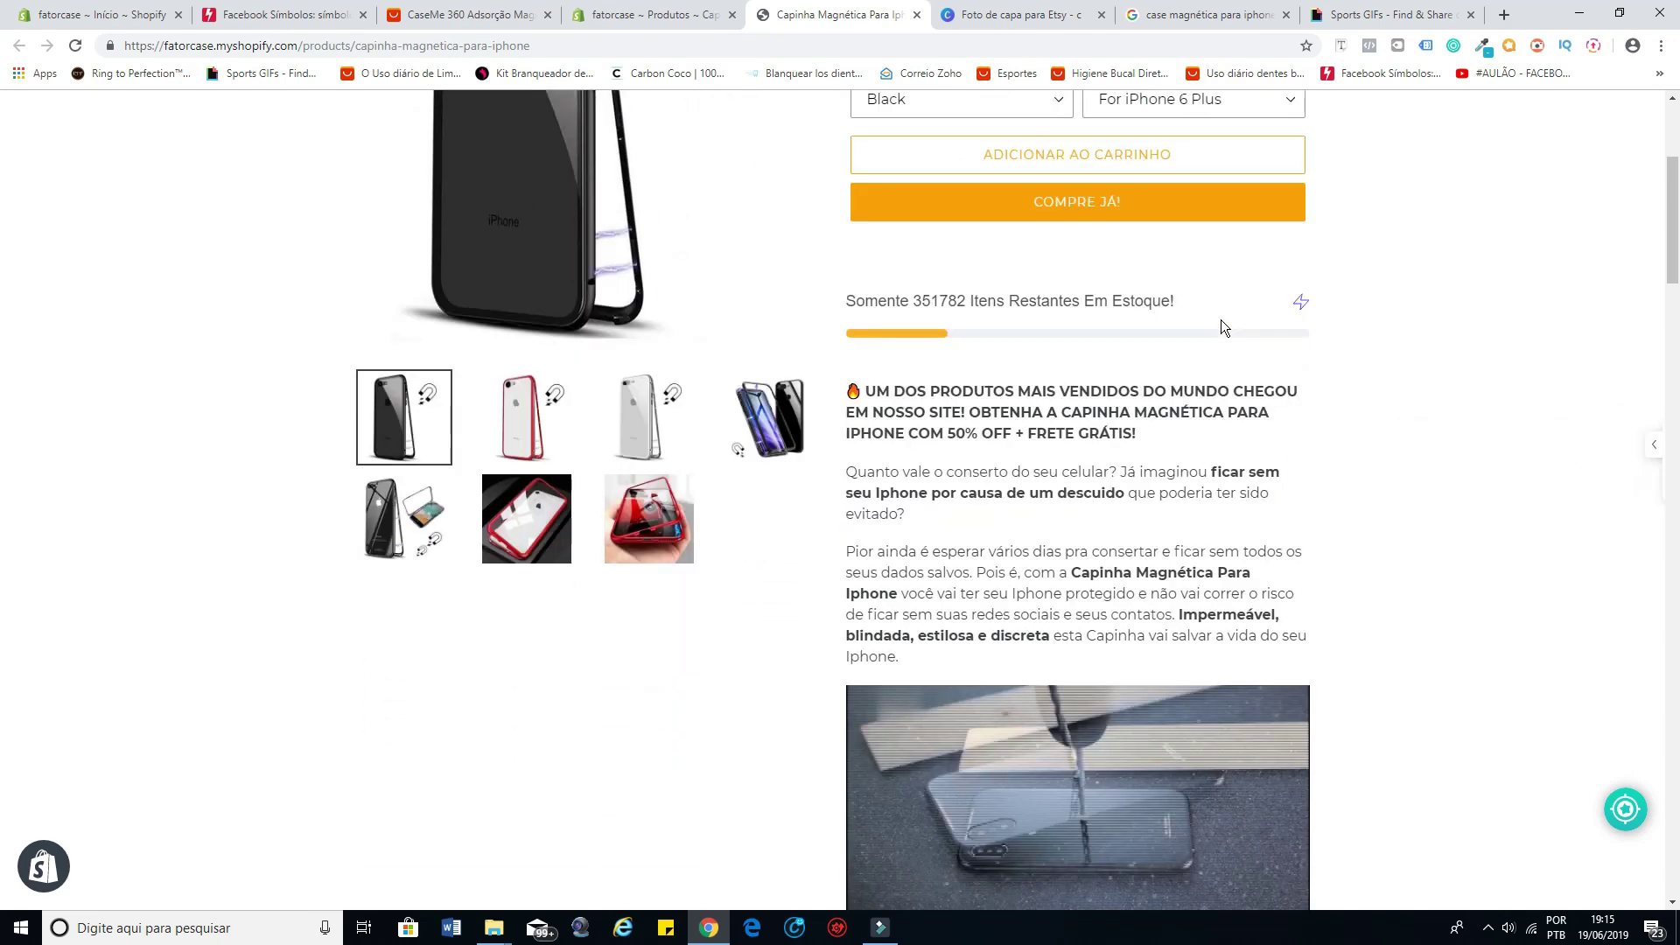
pyautogui.scroll(4, 1215, 324)
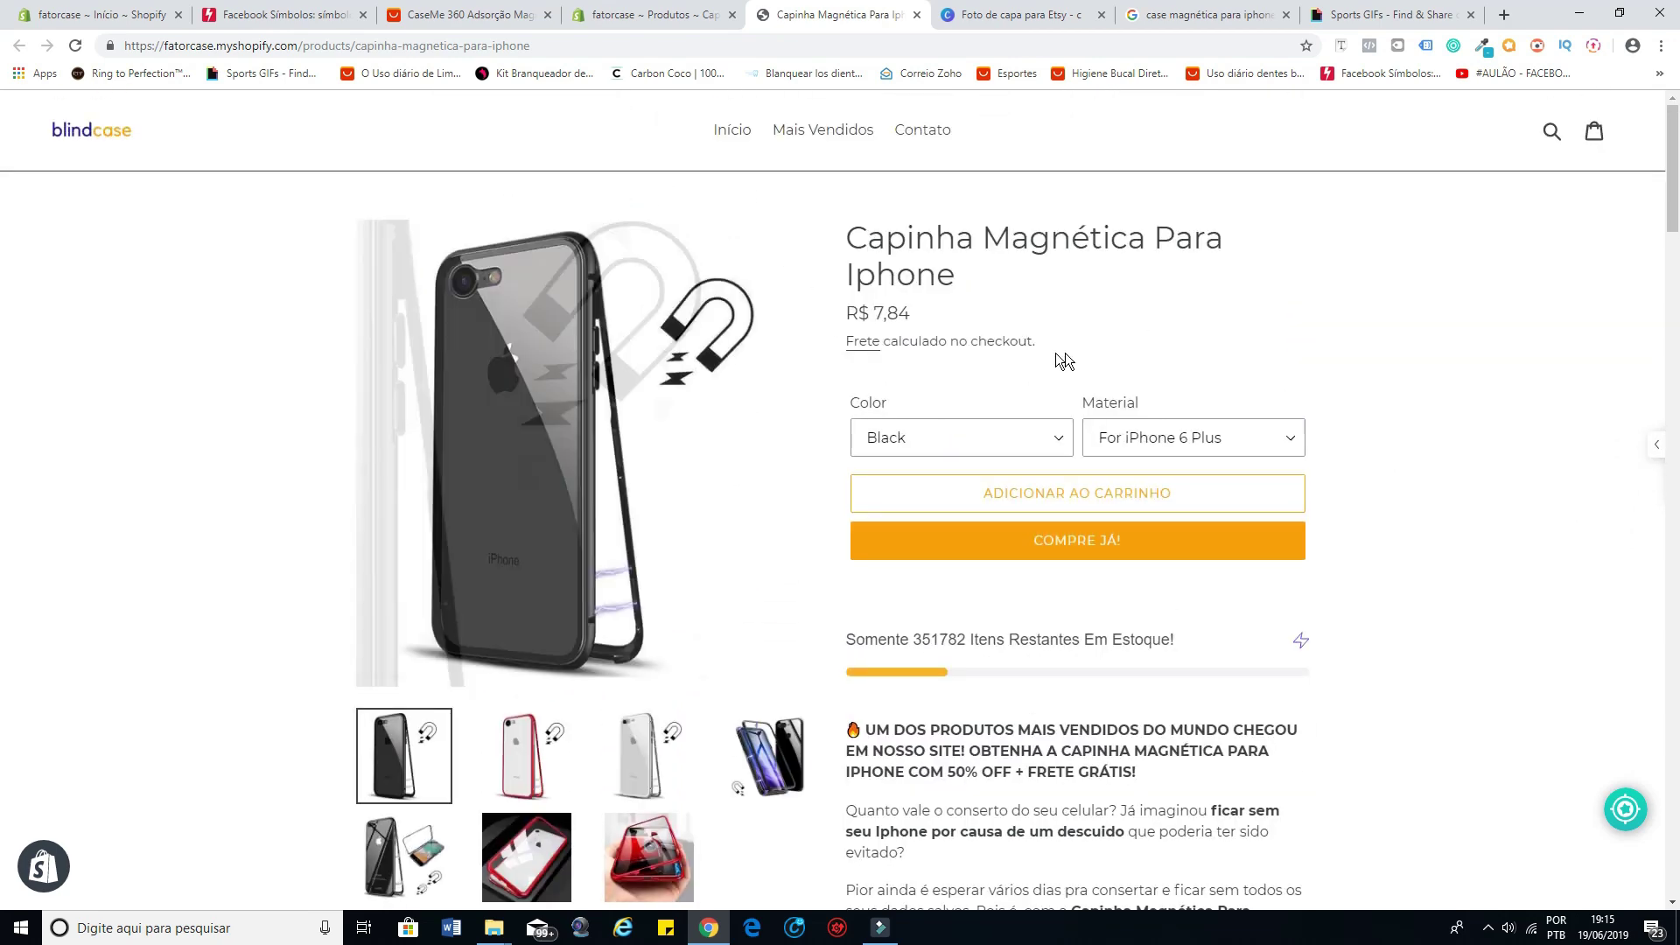
# Step: Review the storefront description from the headline through the images, buy button, benefits, offer details and guarantee to the customer reviews section
pyautogui.scroll(-4, 1068, 354)
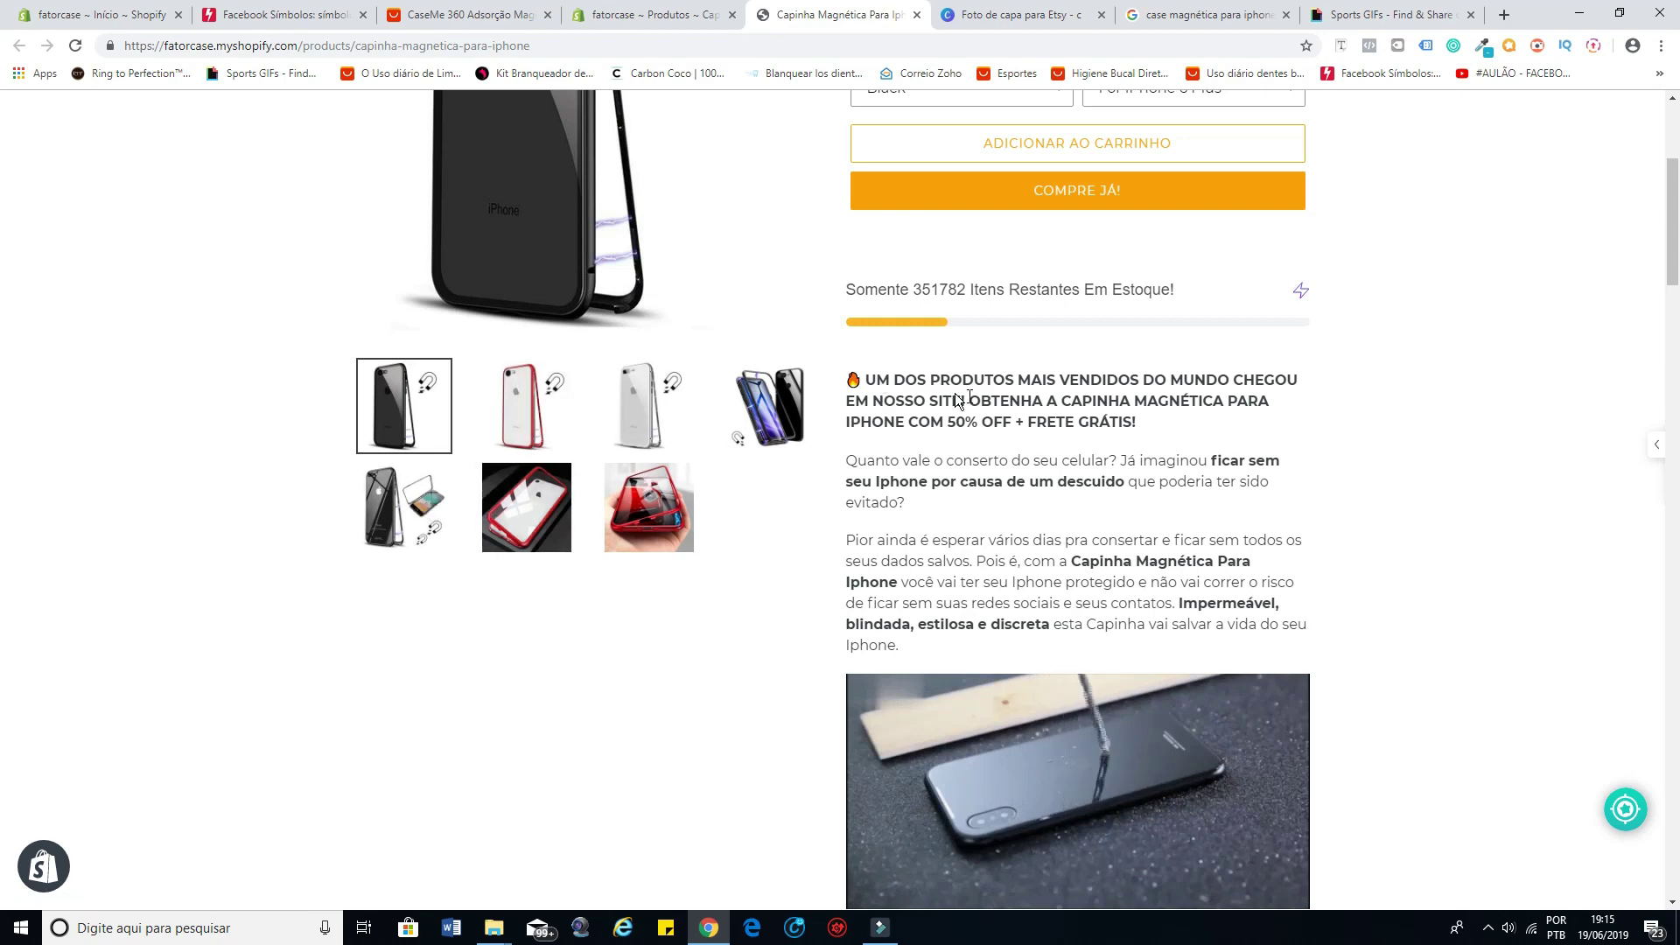
pyautogui.scroll(-5, 1068, 518)
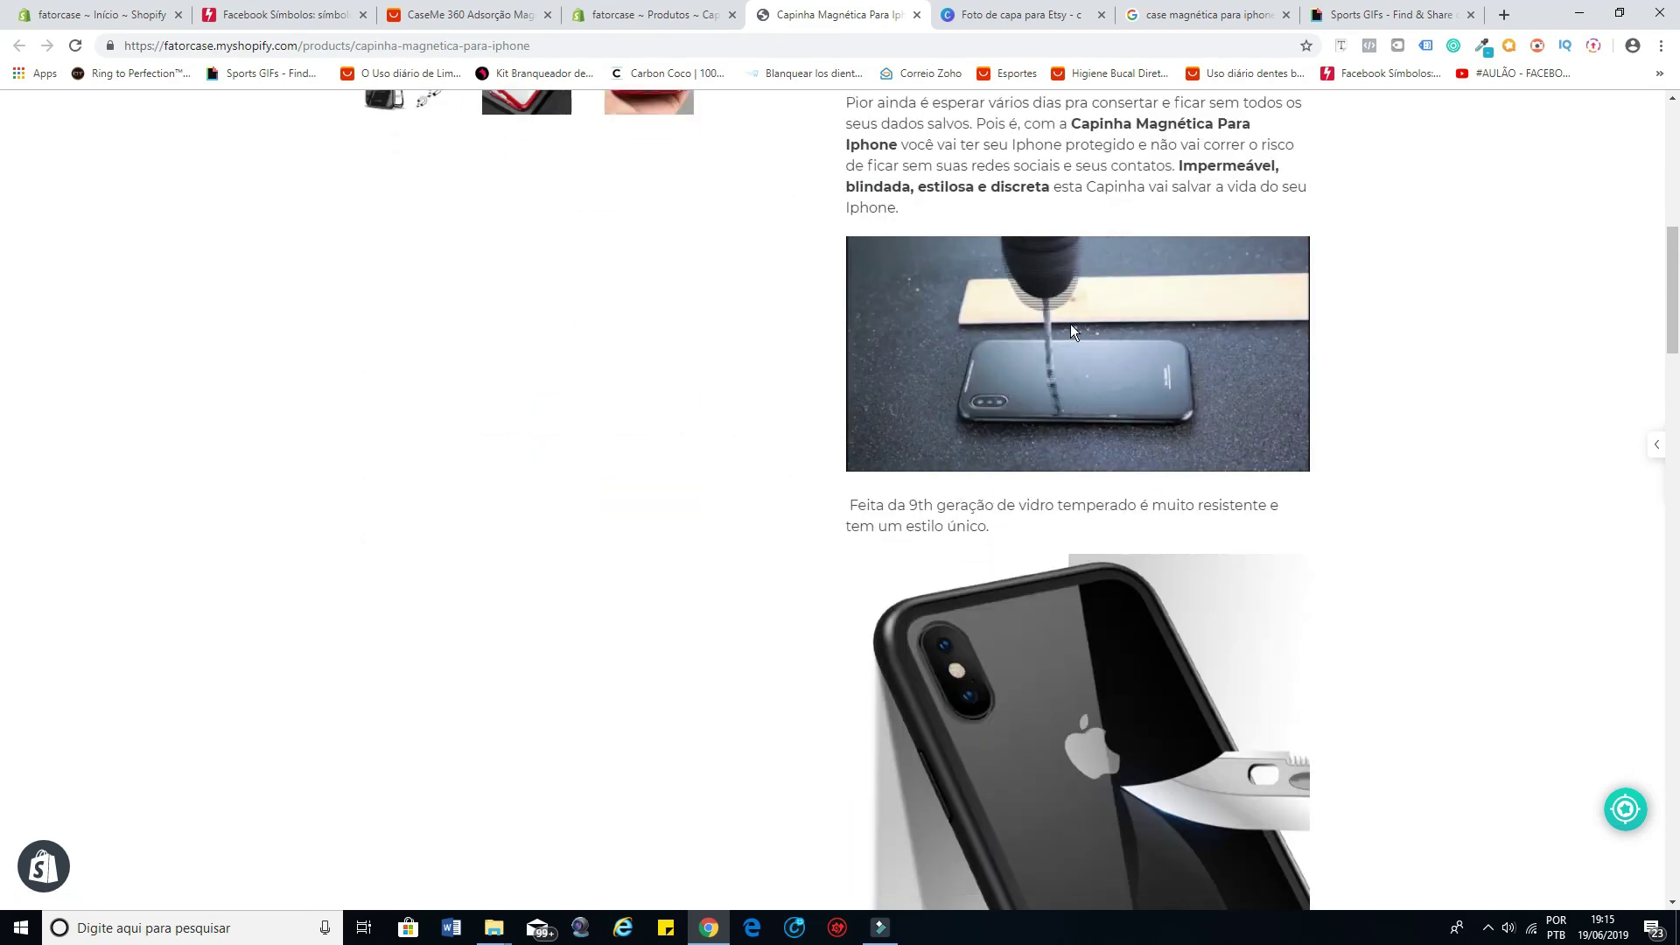
pyautogui.scroll(-2, 1067, 416)
pyautogui.scroll(-5, 1154, 486)
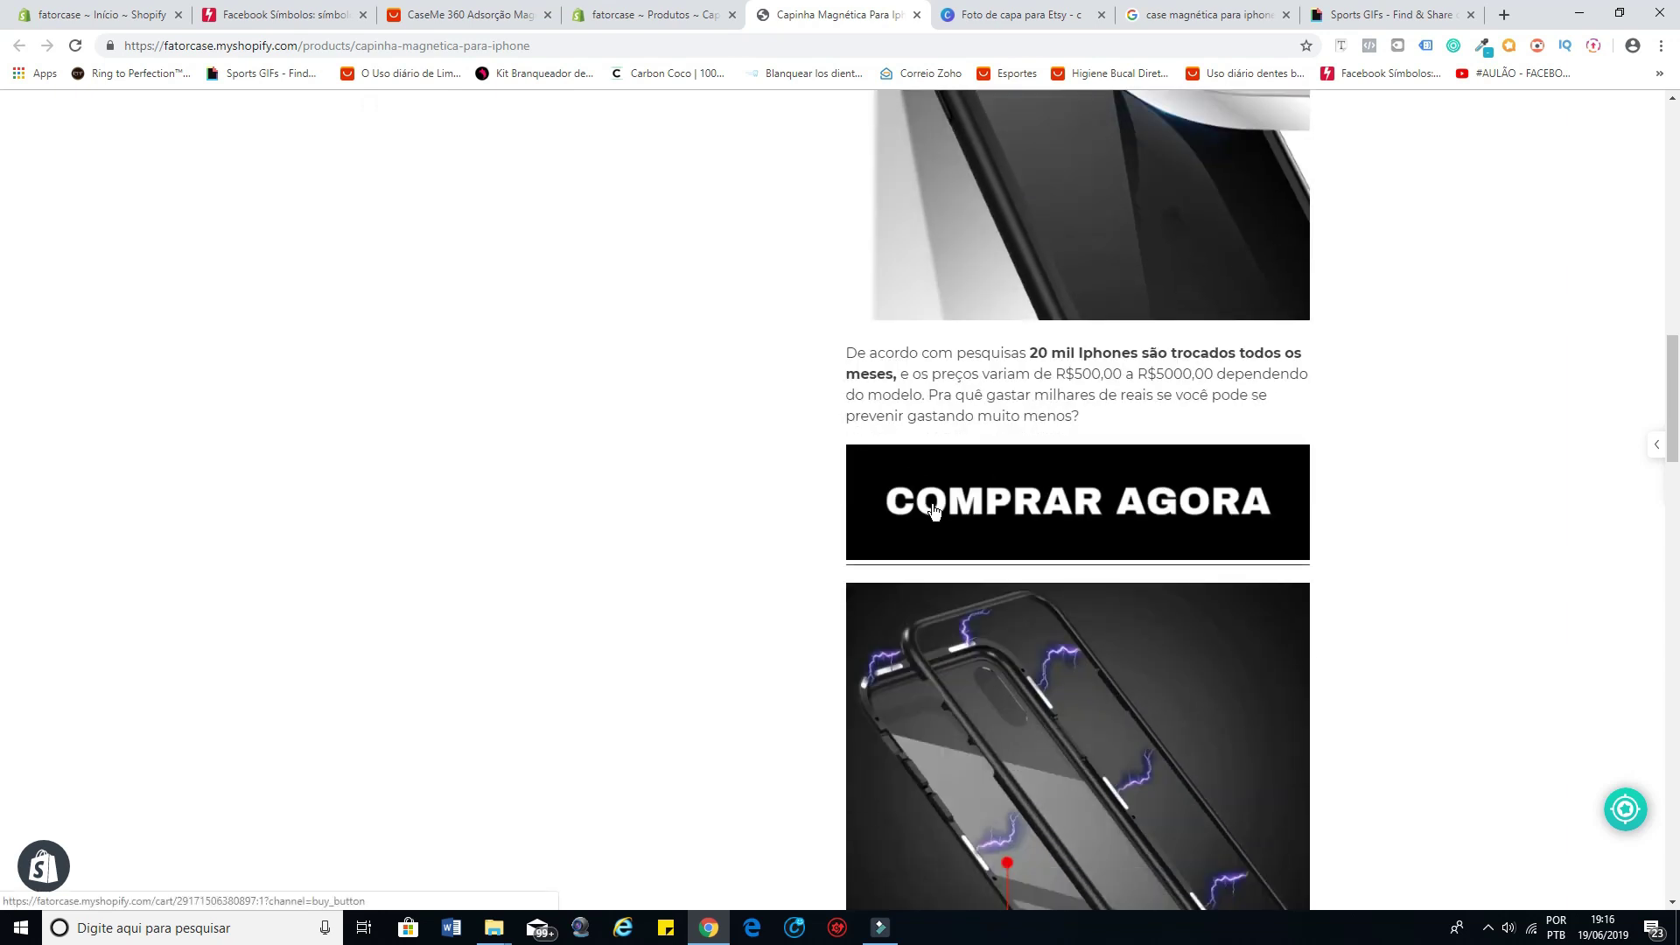
pyautogui.scroll(-5, 931, 509)
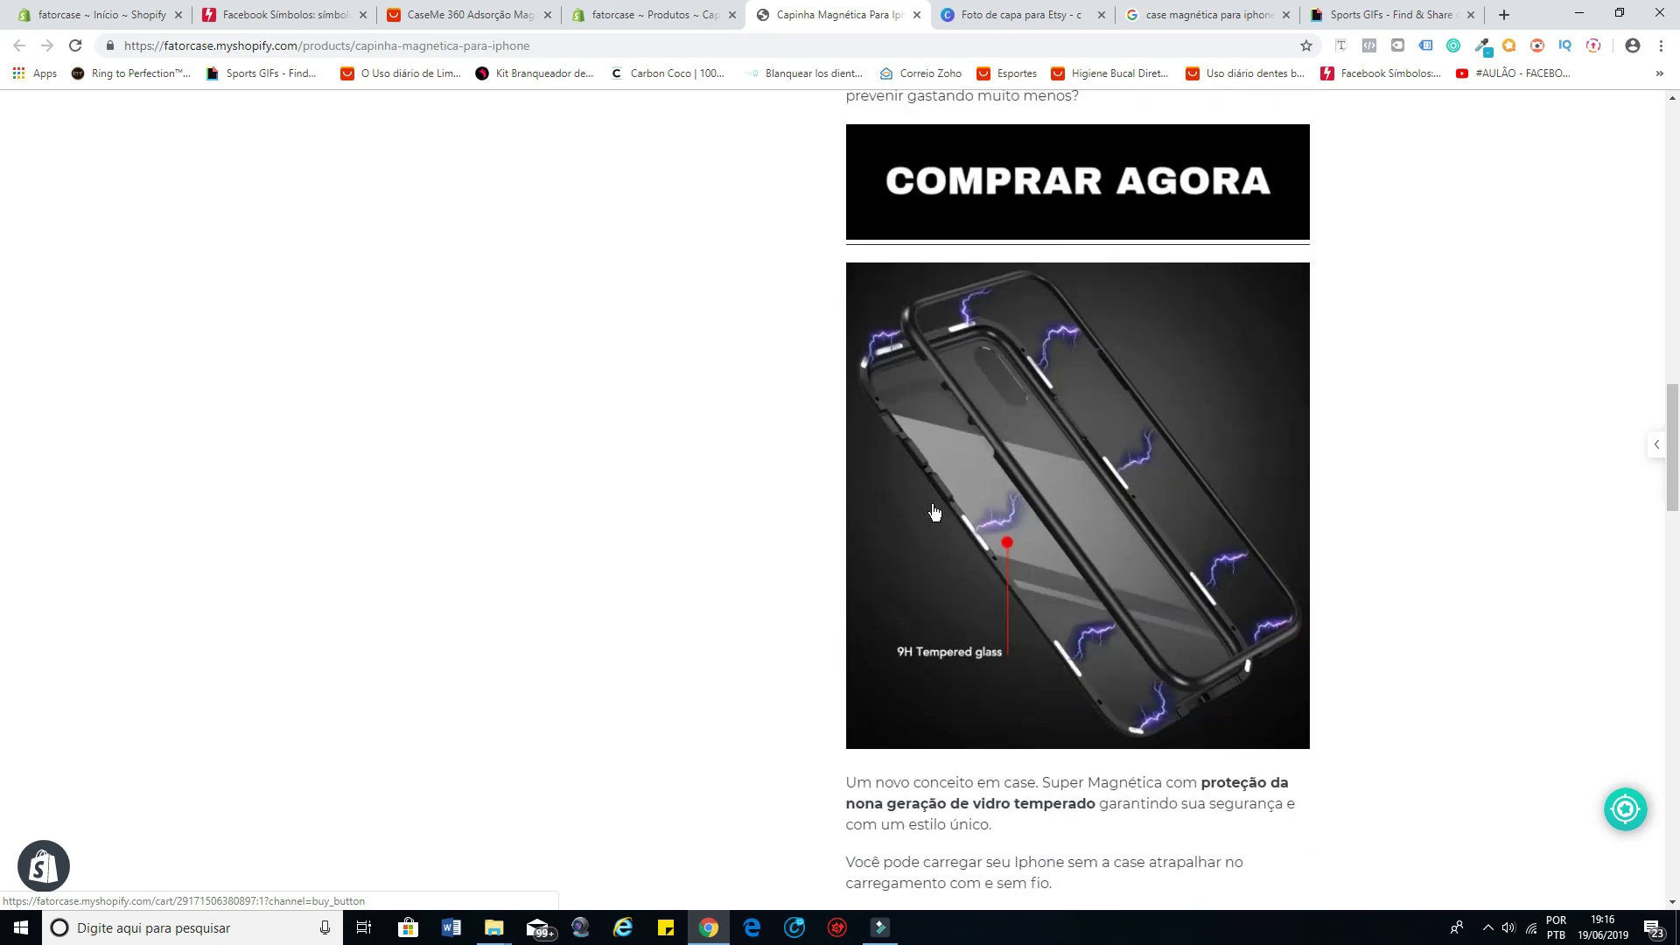
pyautogui.scroll(-10, 1022, 488)
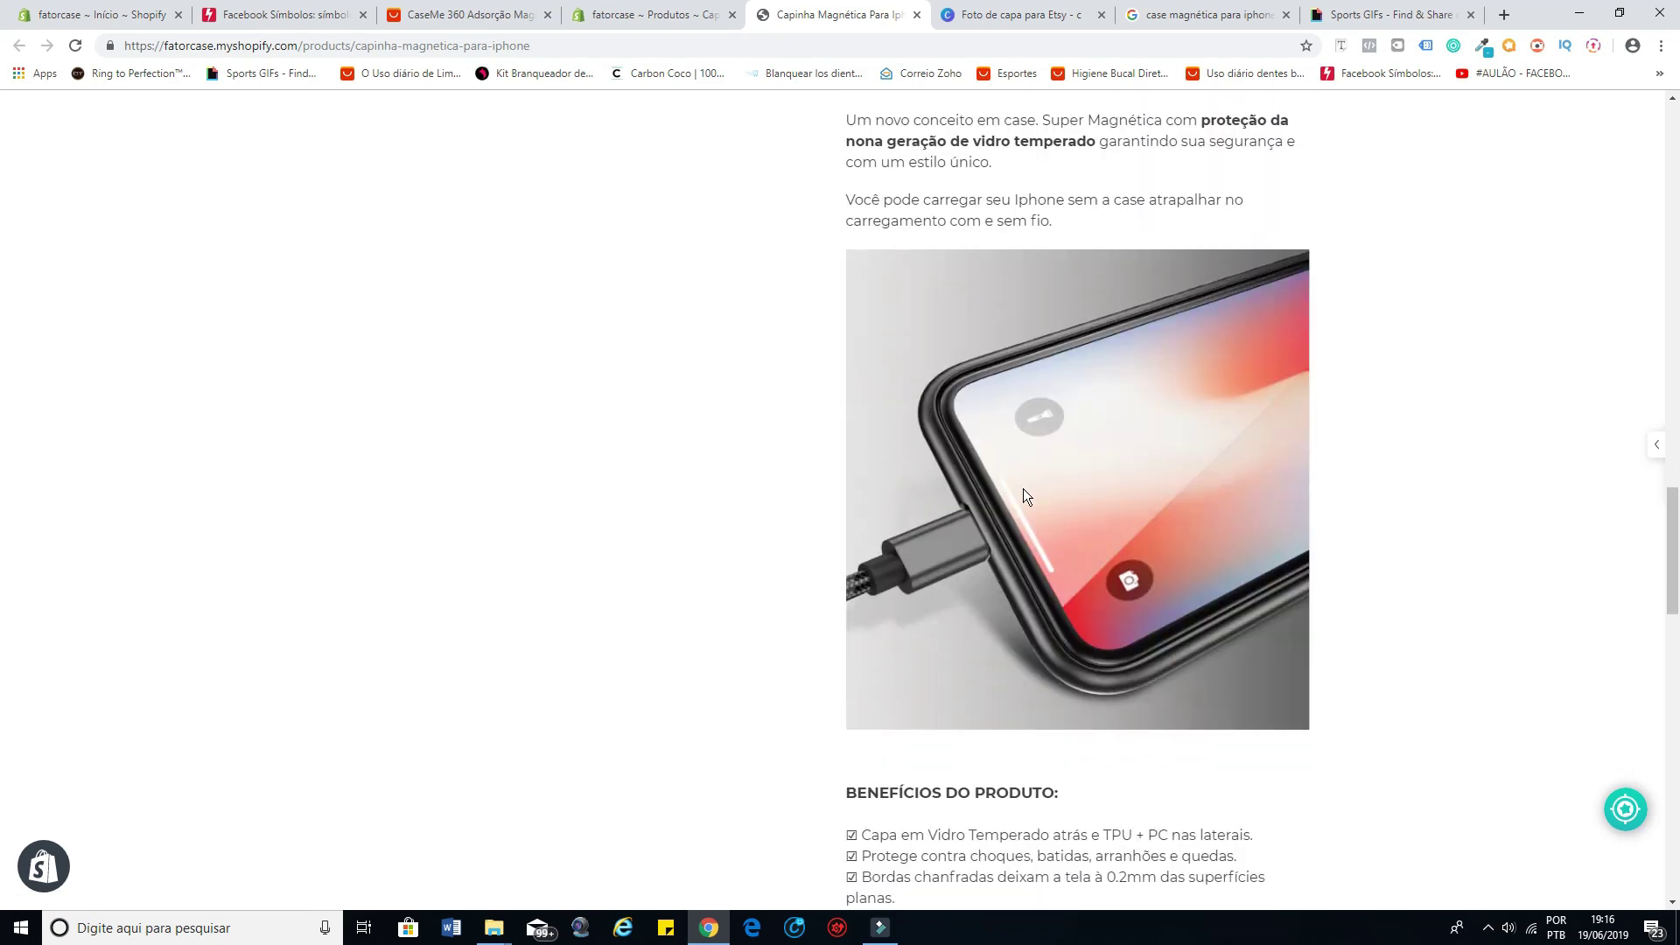
pyautogui.scroll(-2, 1022, 488)
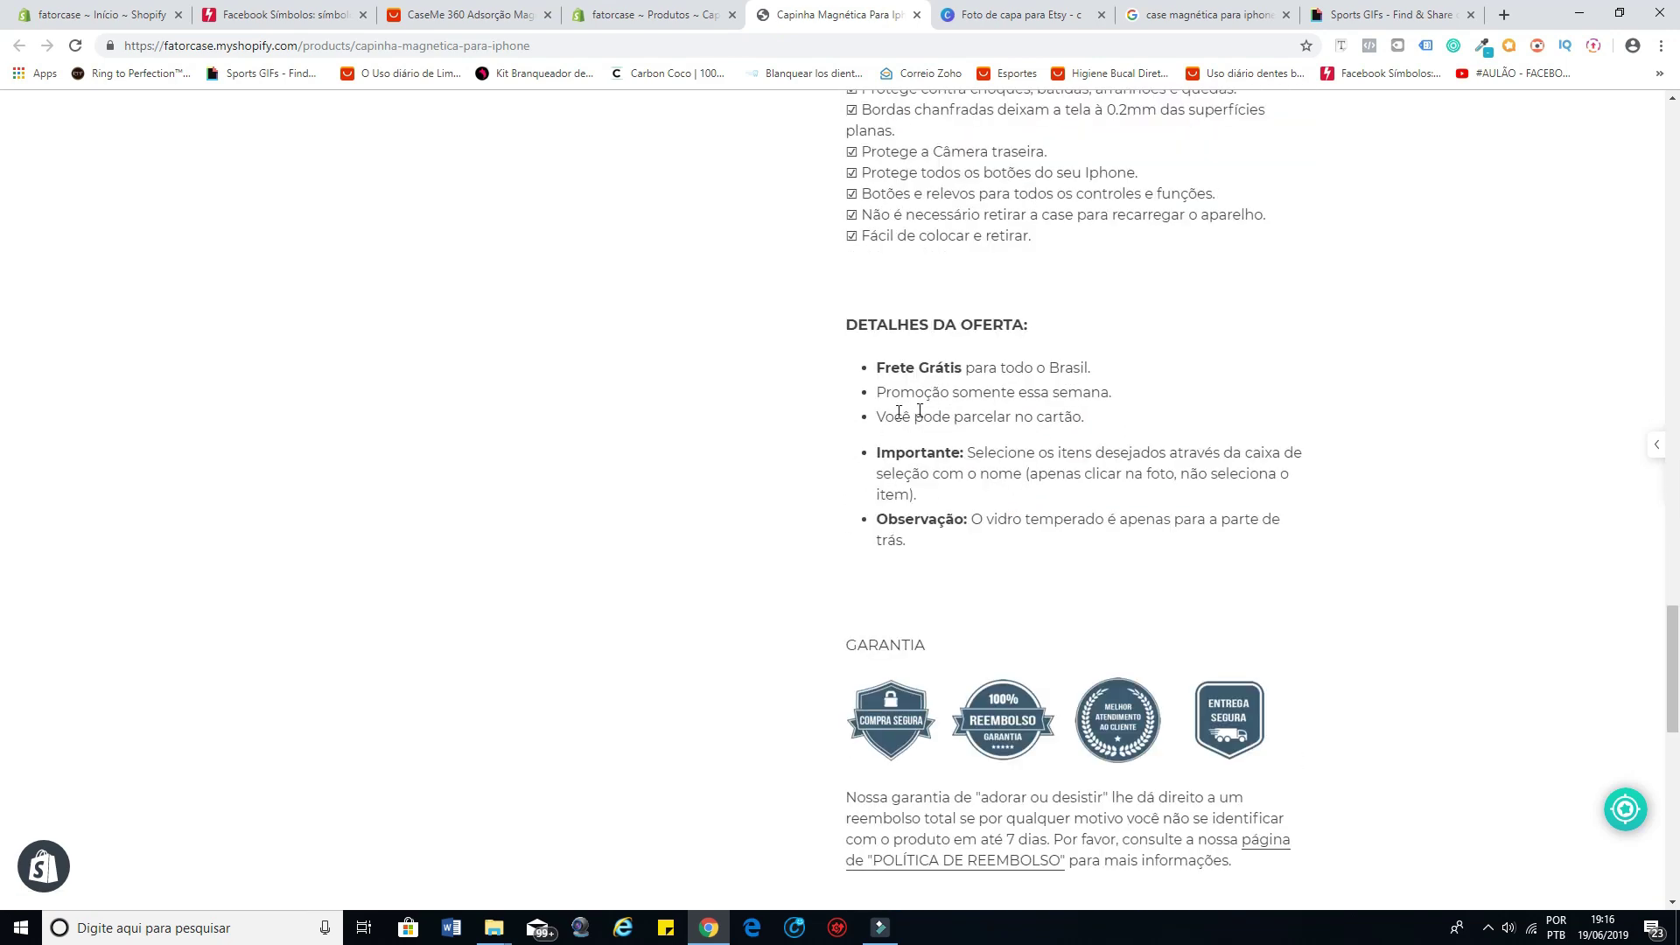
pyautogui.scroll(-3, 1022, 488)
pyautogui.scroll(-6, 1031, 544)
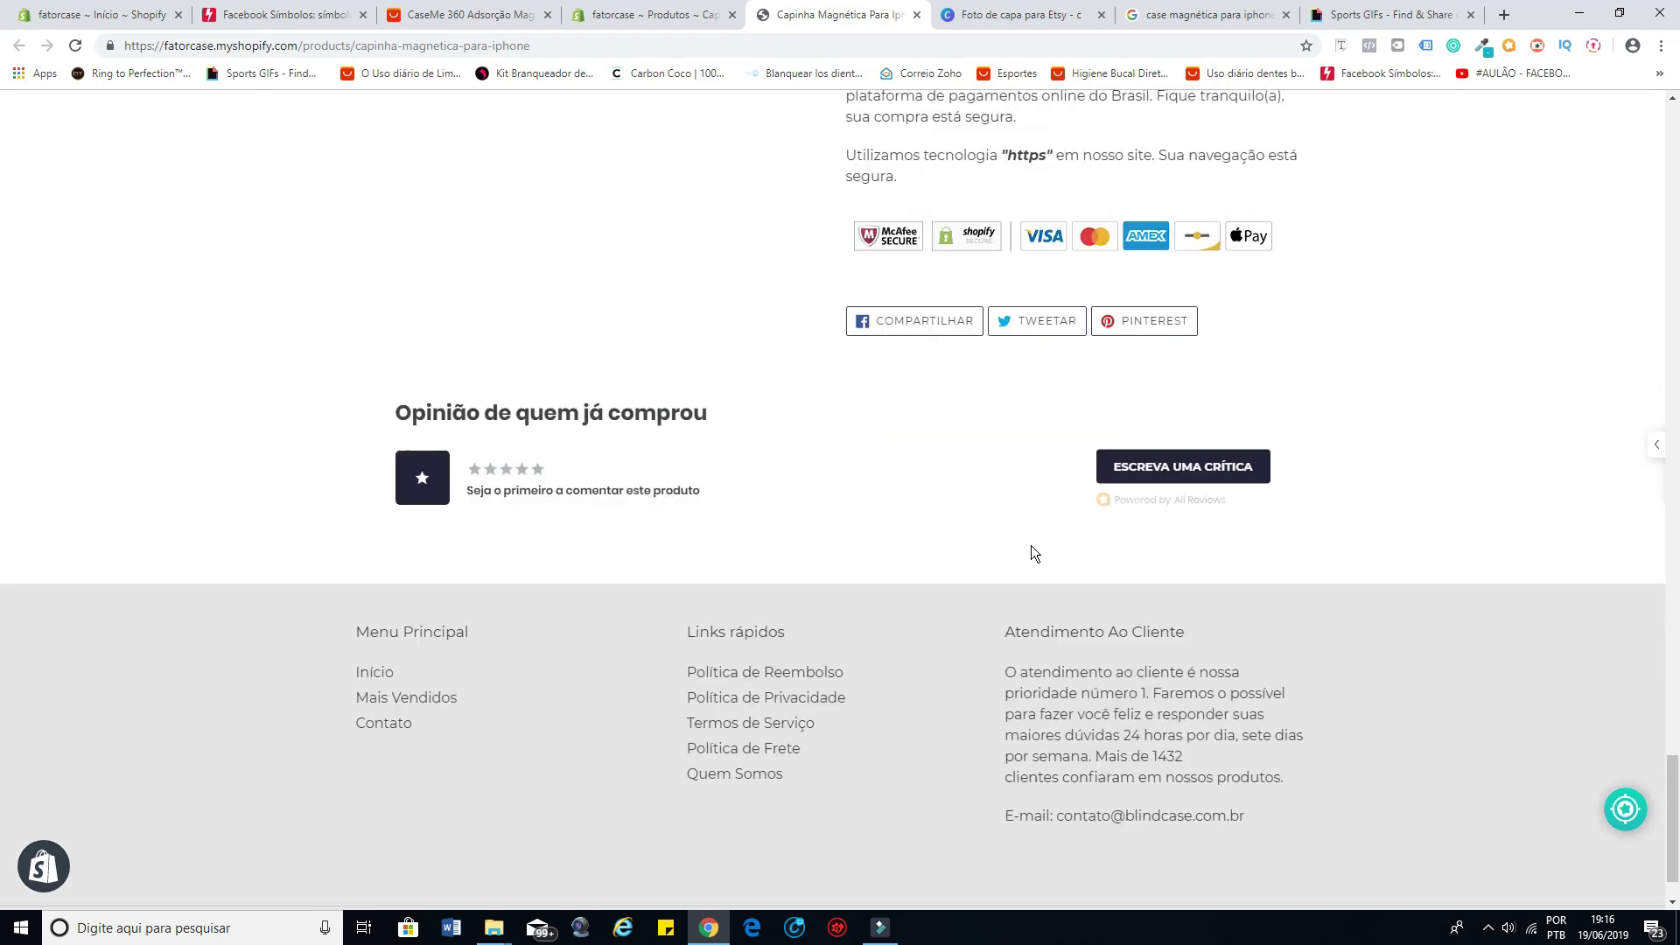
pyautogui.scroll(2, 896, 569)
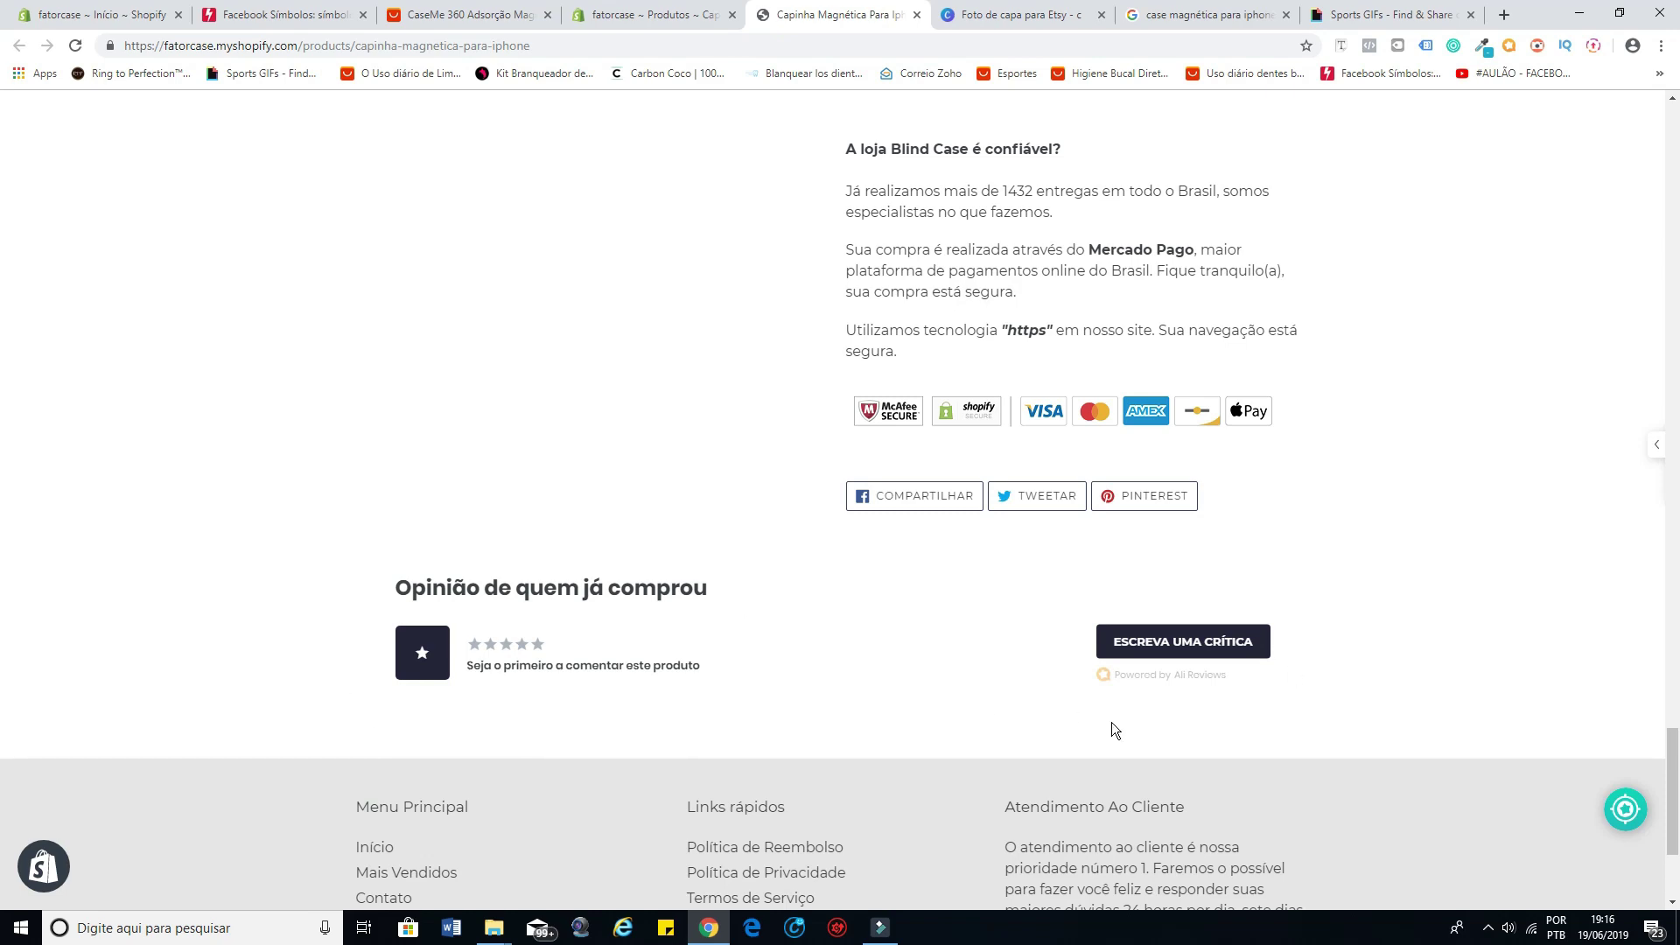
pyautogui.scroll(15, 1005, 526)
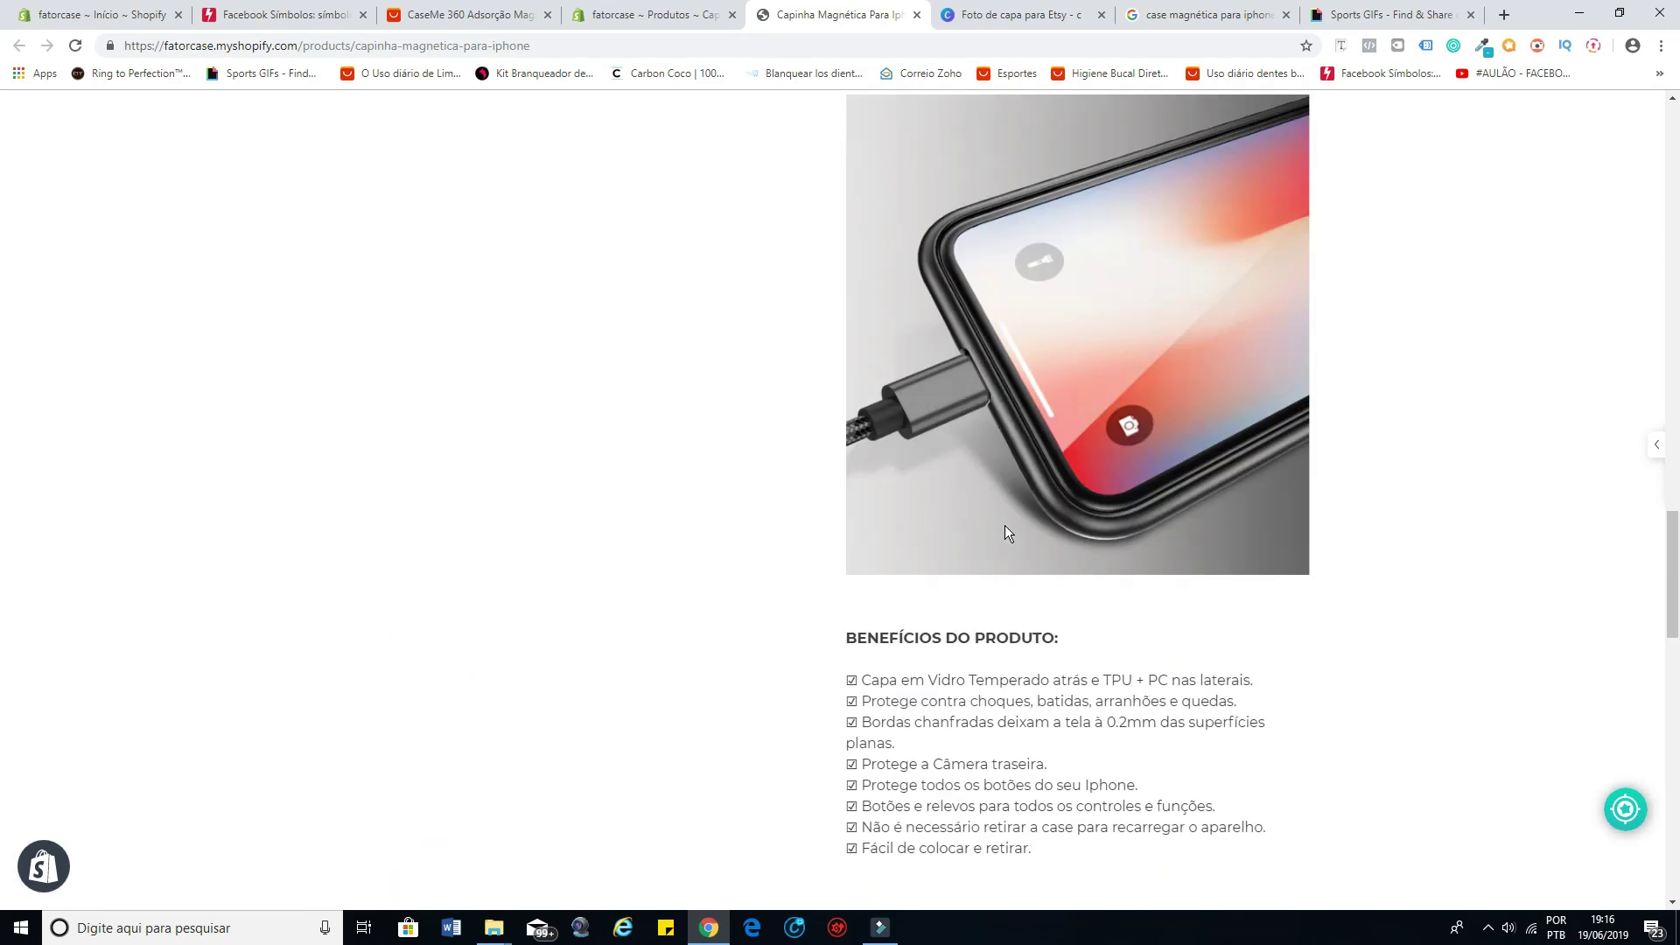
# Step: Return to the product editor and examine the prices and missing images in the variants list
pyautogui.hotkey('ctrl', 'shift', 'Tab')
pyautogui.scroll(-3, 1094, 609)
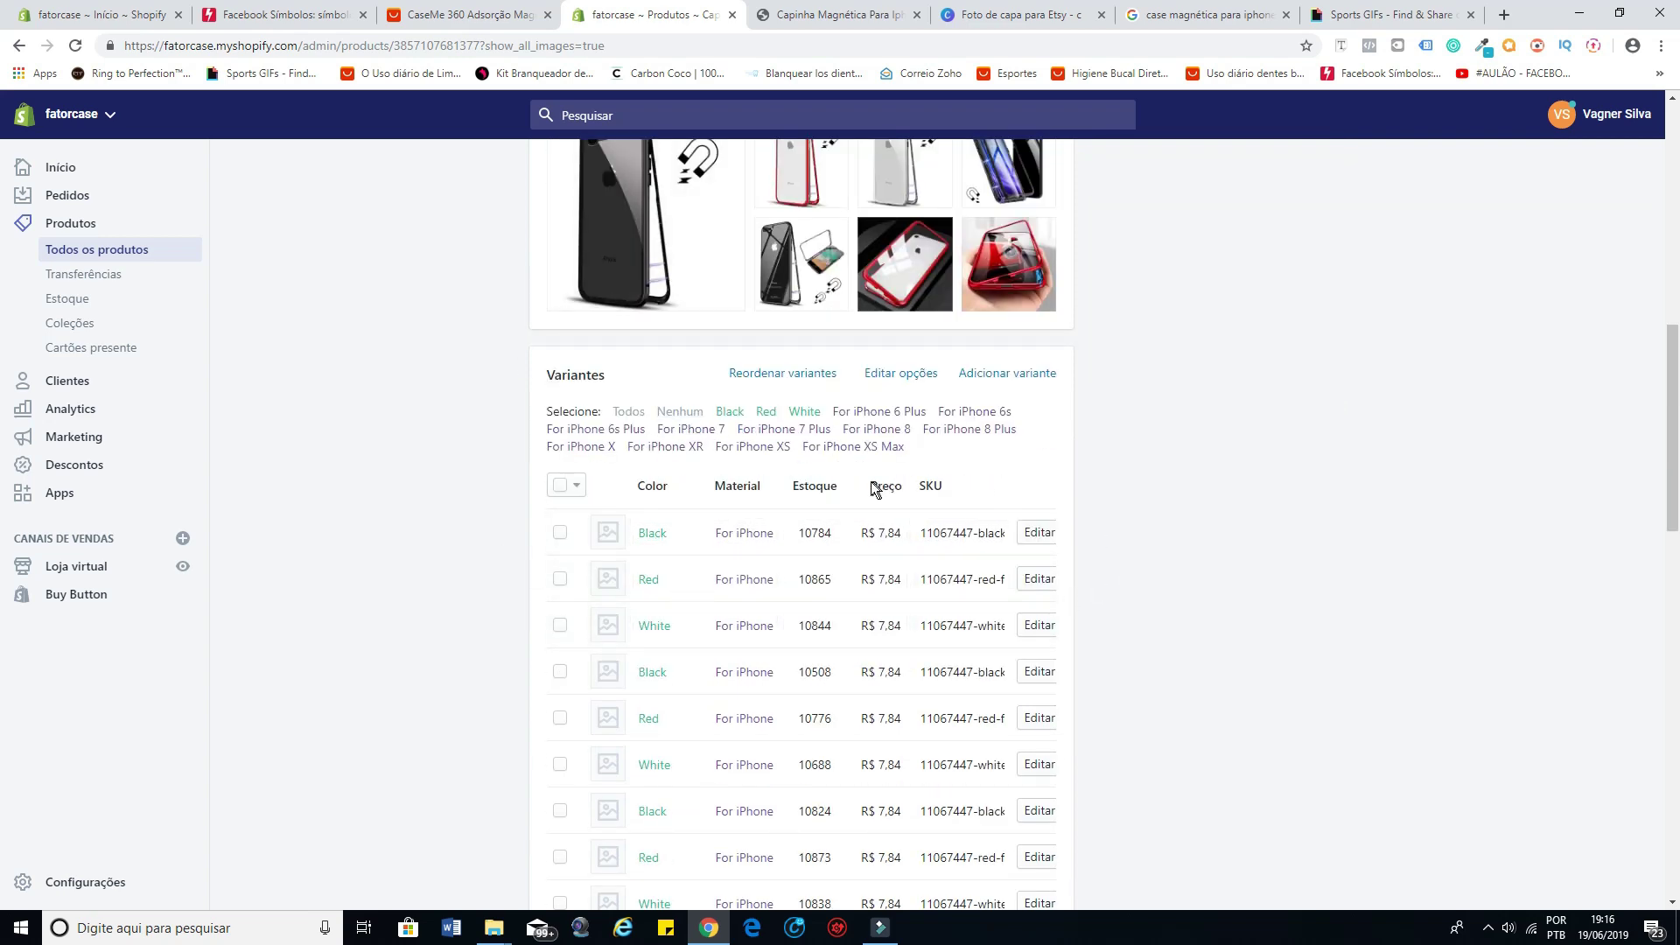
pyautogui.scroll(-4, 881, 537)
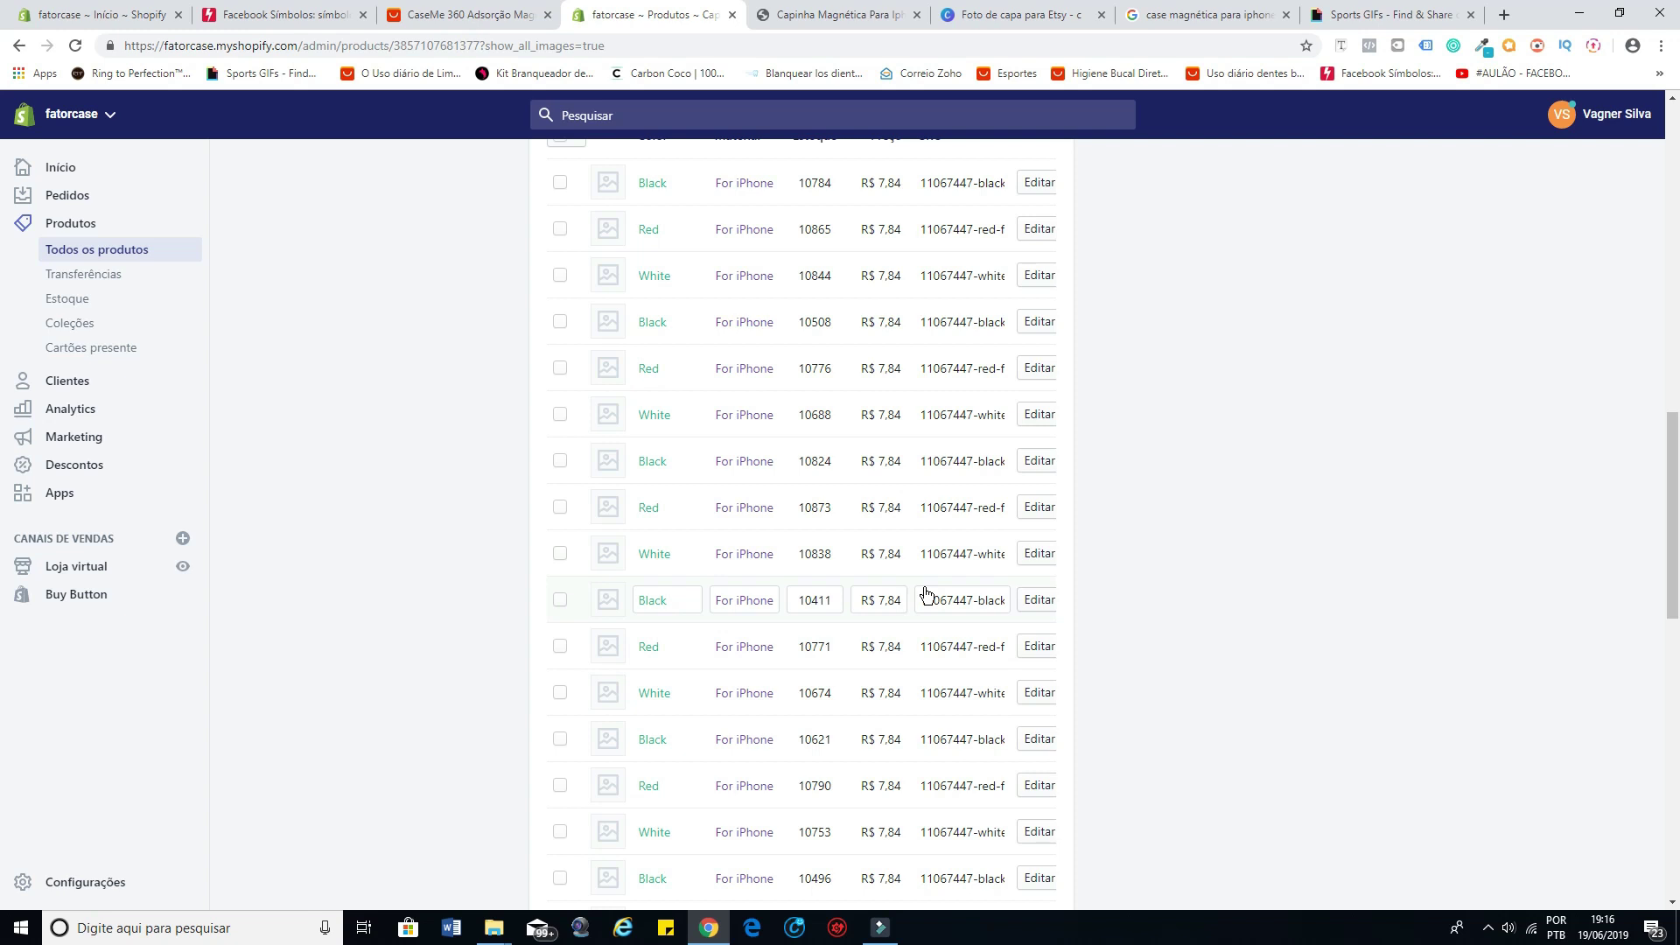
pyautogui.scroll(-8, 1342, 486)
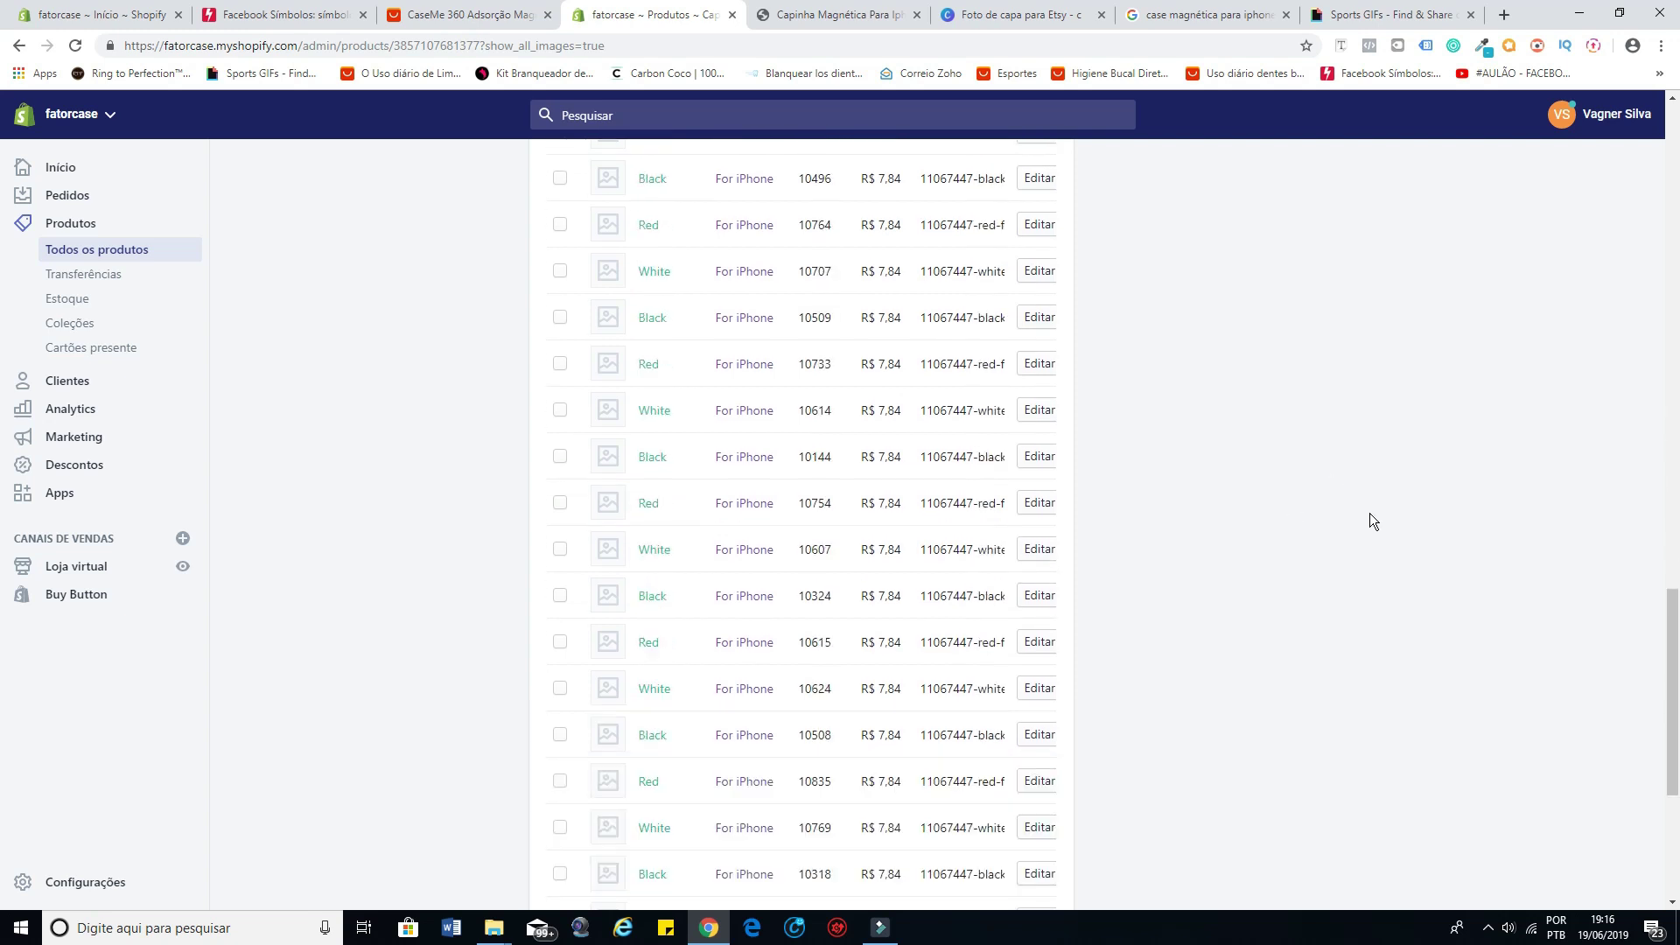